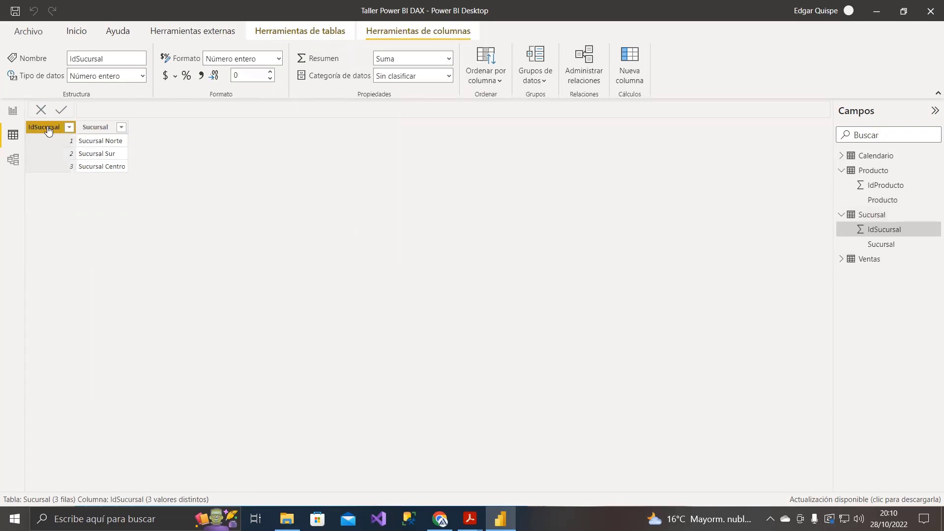
Step: Examine the Sucursal column of the Sucursal table and each column of the Ventas table in the data view
{"action": "left_click", "coordinate": [96, 128]}
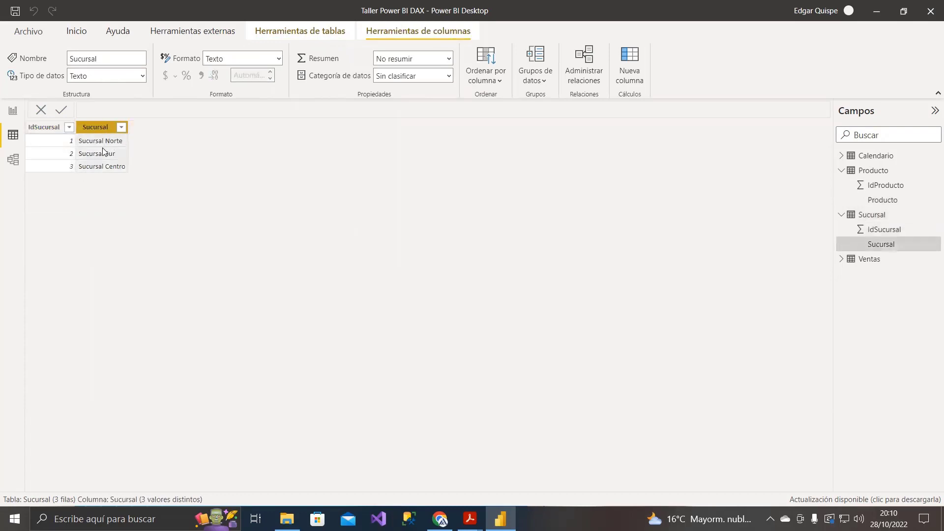
{"action": "left_click", "coordinate": [853, 257]}
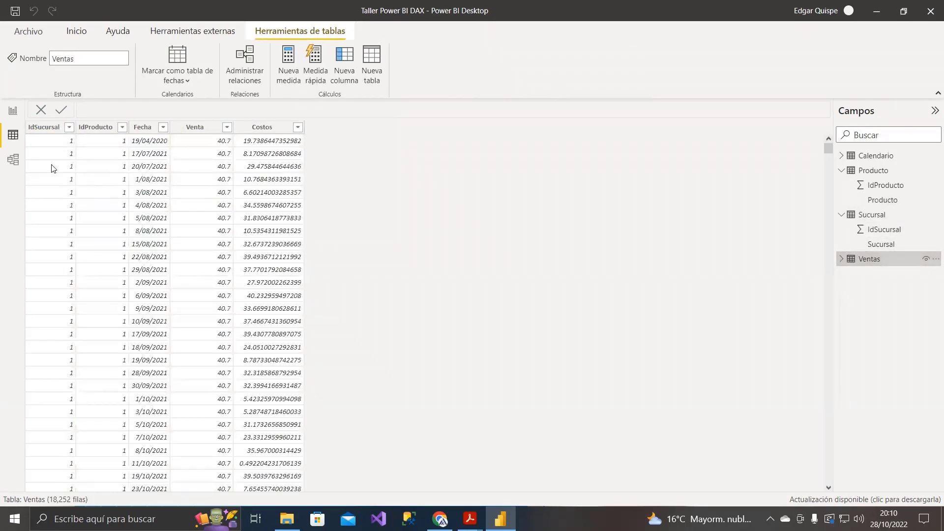
{"action": "left_click", "coordinate": [40, 129]}
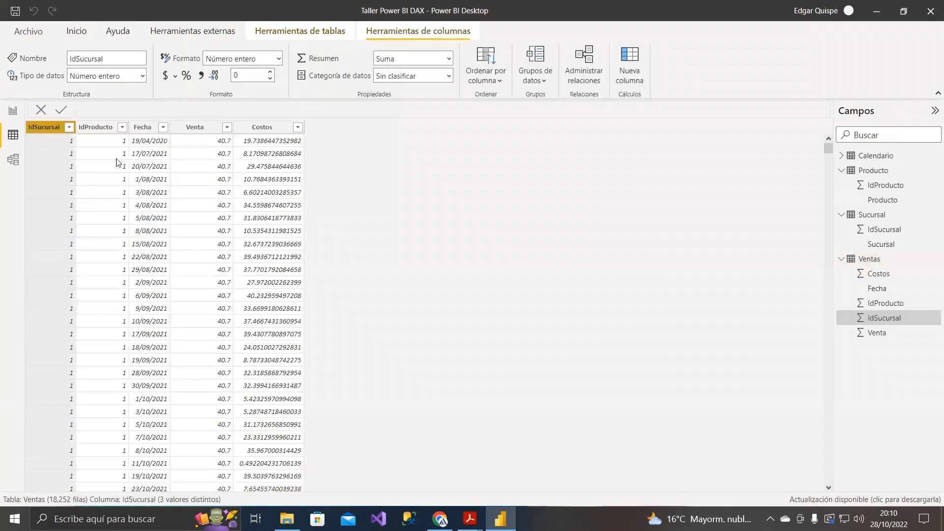
{"action": "left_click", "coordinate": [97, 130]}
{"action": "left_click", "coordinate": [144, 129]}
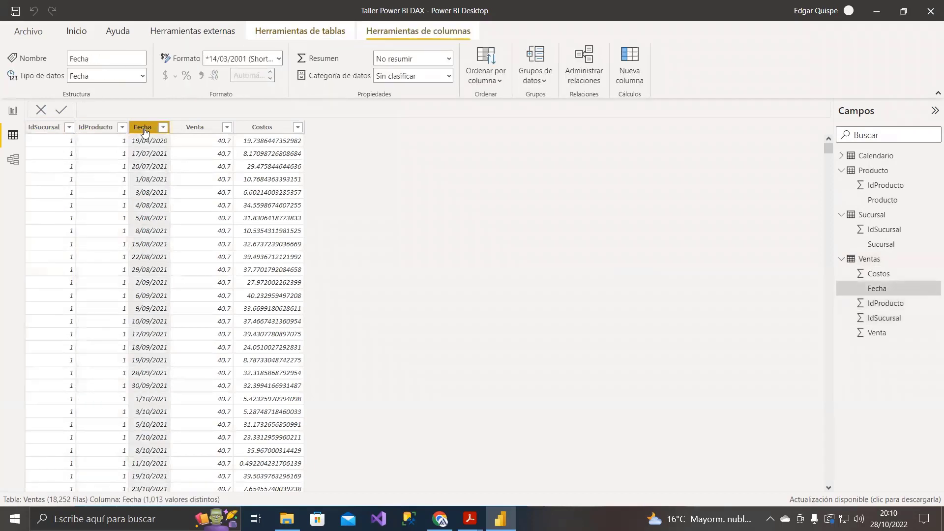
{"action": "left_click", "coordinate": [198, 131]}
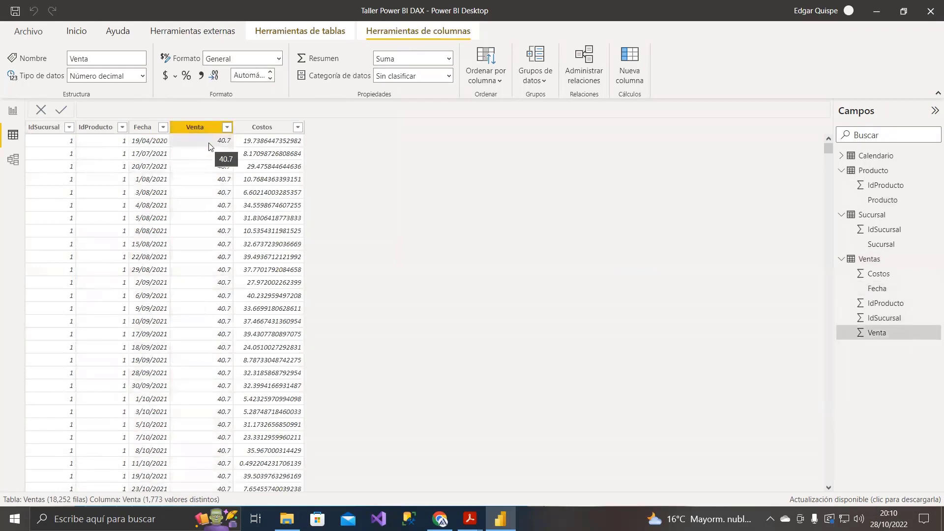
{"action": "left_click", "coordinate": [265, 129]}
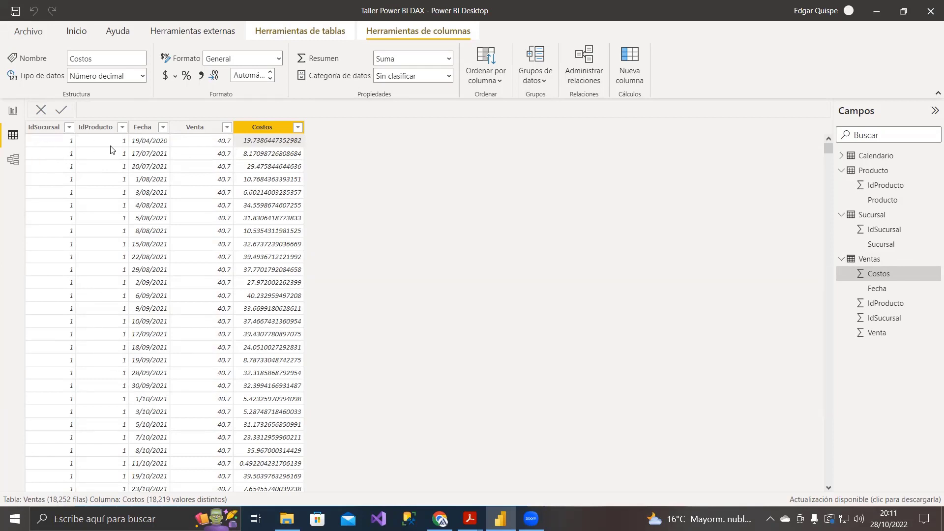
Step: Examine the first record of Ventas value by value, covering branch ID, product ID, date, sale amount and cost
{"action": "left_click", "coordinate": [47, 144]}
{"action": "key", "text": "Right"}
{"action": "key", "text": "Right"}
{"action": "key", "text": "Right"}
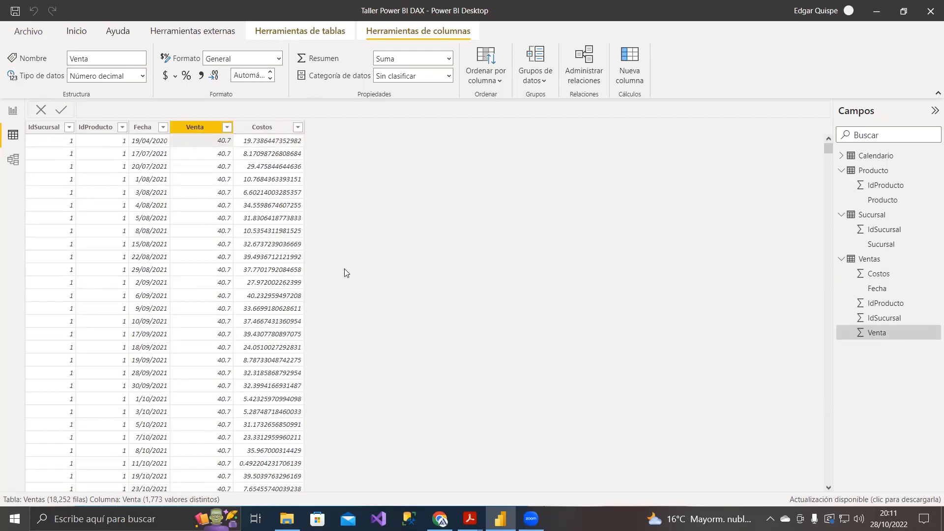
{"action": "left_click", "coordinate": [105, 144]}
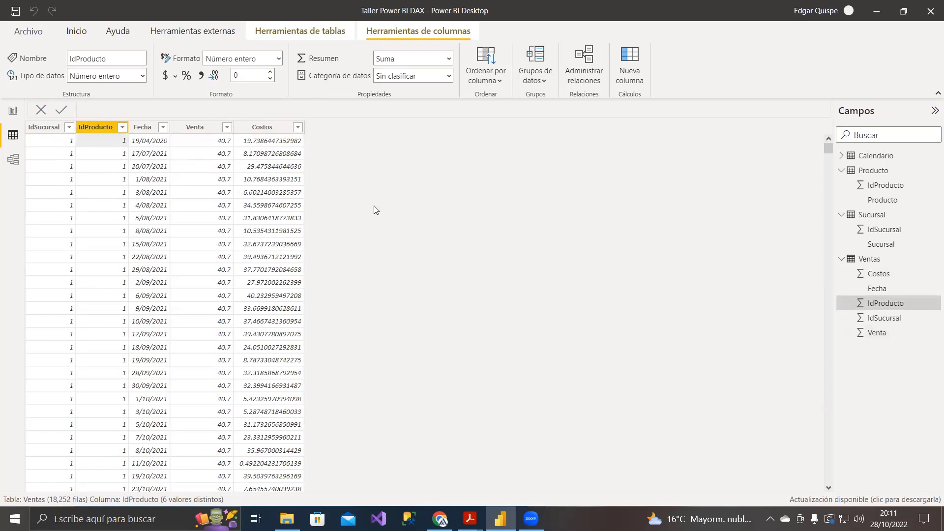
{"action": "left_click", "coordinate": [55, 144]}
{"action": "left_click", "coordinate": [100, 143]}
{"action": "left_click", "coordinate": [144, 143]}
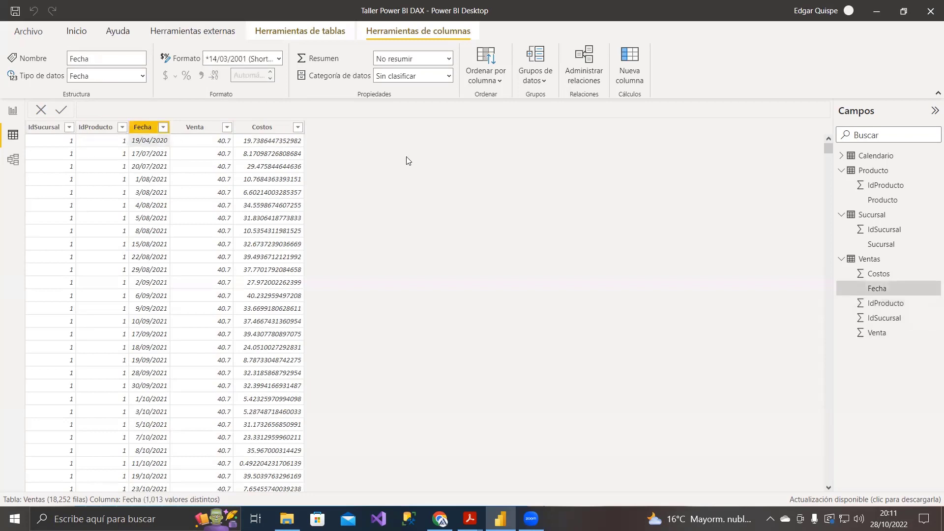
{"action": "left_click", "coordinate": [215, 144]}
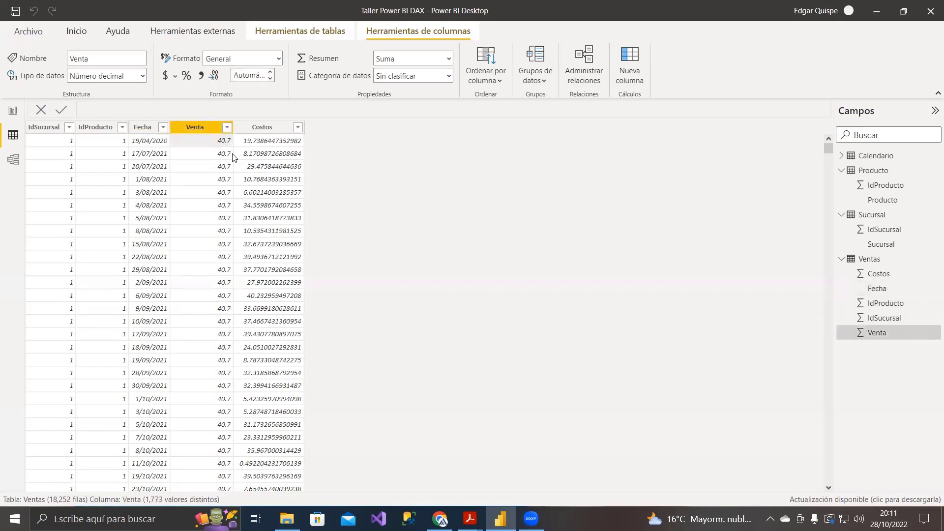
{"action": "left_click", "coordinate": [261, 143]}
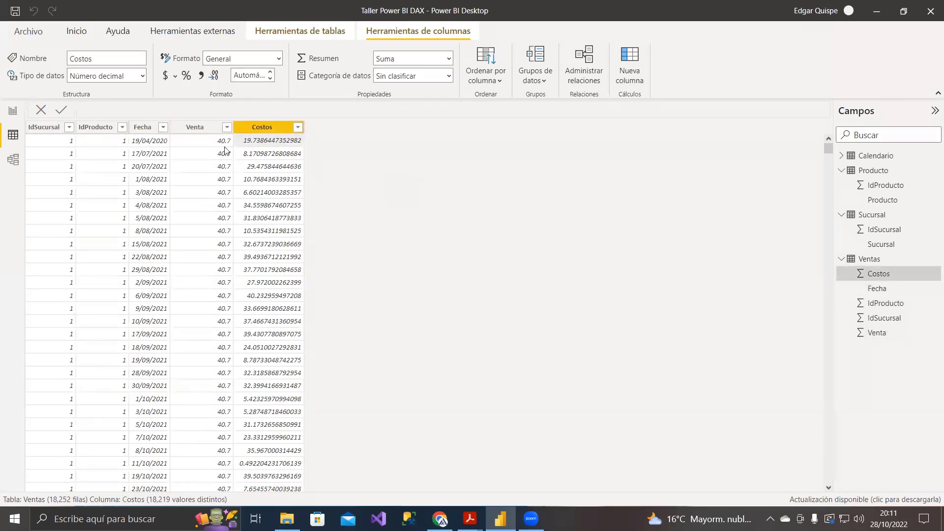
{"action": "left_click", "coordinate": [207, 144]}
{"action": "left_click", "coordinate": [250, 144]}
{"action": "left_click", "coordinate": [68, 144]}
{"action": "left_click", "coordinate": [112, 145]}
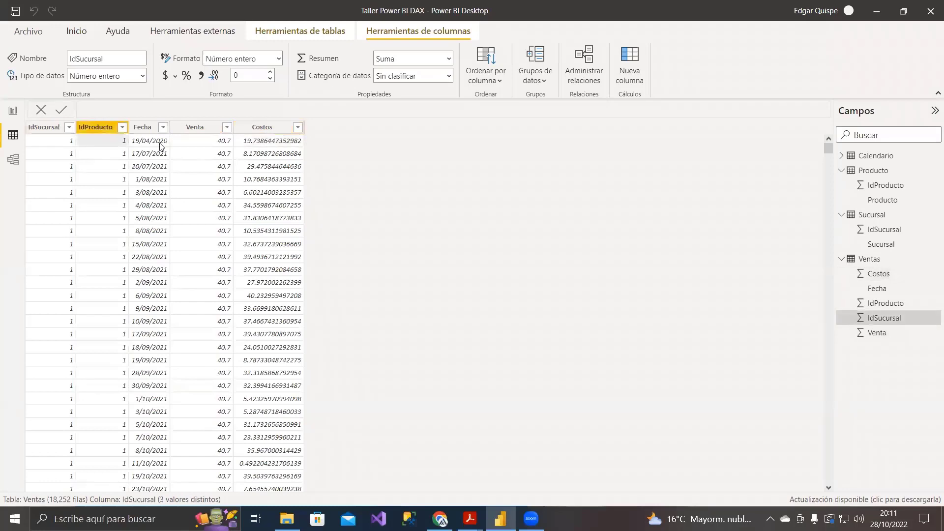
{"action": "left_click", "coordinate": [160, 147]}
{"action": "left_click", "coordinate": [242, 149]}
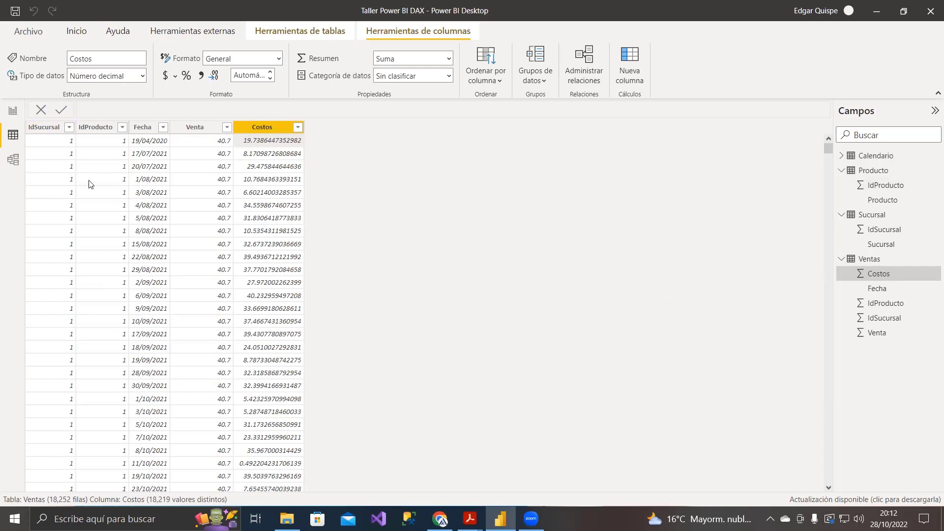
Step: Show the model view and collapse the Propiedades and Campos panes to make room for the diagram
{"action": "left_click", "coordinate": [13, 160]}
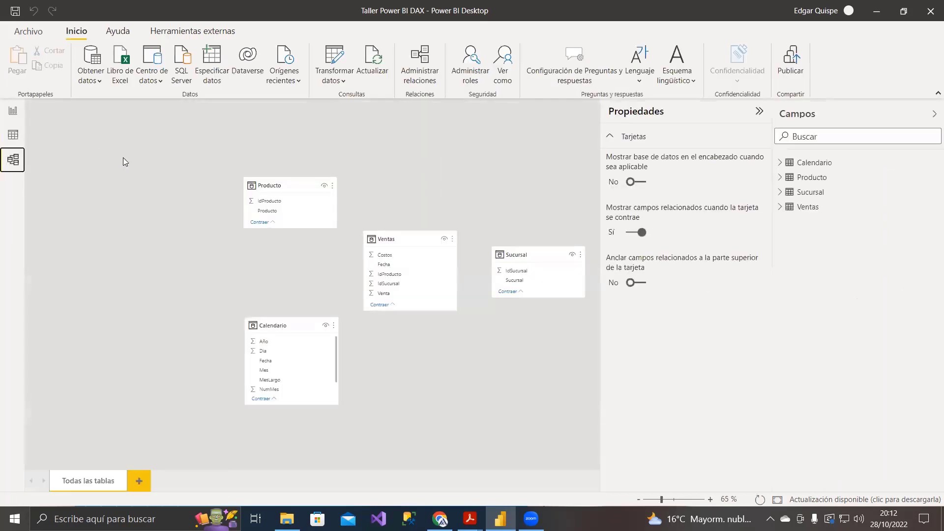
{"action": "left_click", "coordinate": [759, 111]}
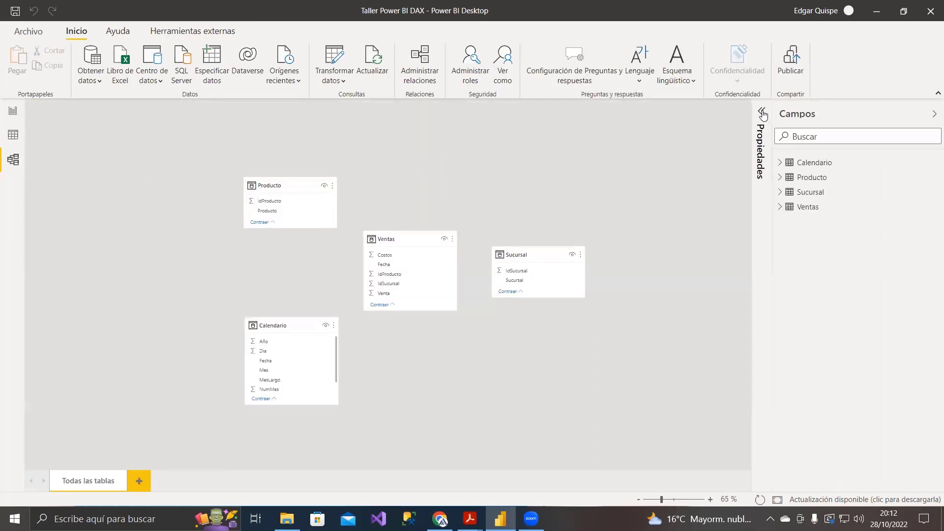
{"action": "left_click", "coordinate": [932, 116]}
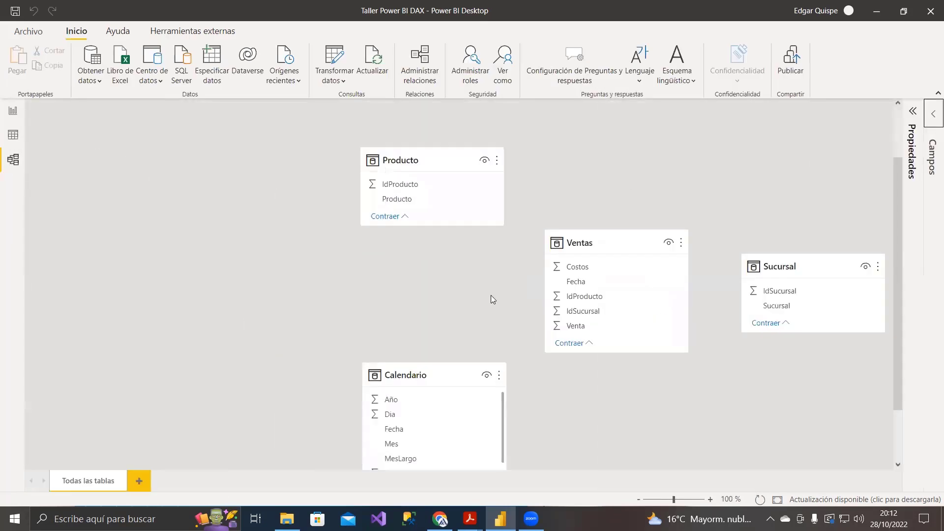
{"action": "scroll", "coordinate": [173, 284], "scroll_direction": "down", "scroll_amount": 1}
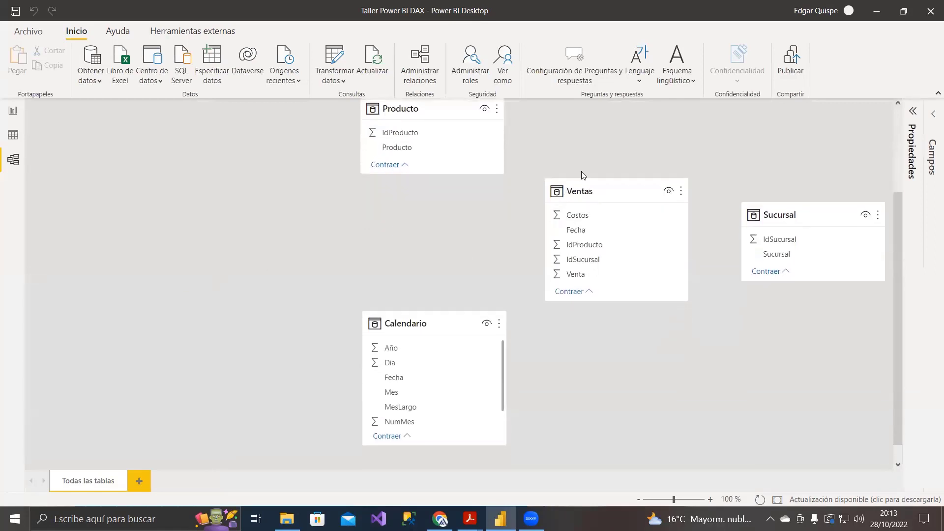
{"action": "scroll", "coordinate": [581, 177], "scroll_direction": "up", "scroll_amount": 1}
Step: Arrange the model diagram with Producto above Calendario on one side, Ventas in the middle and Sucursal on the other side
{"action": "left_click", "coordinate": [376, 161]}
{"action": "left_click_drag", "start_coordinate": [376, 161], "coordinate": [210, 147]}
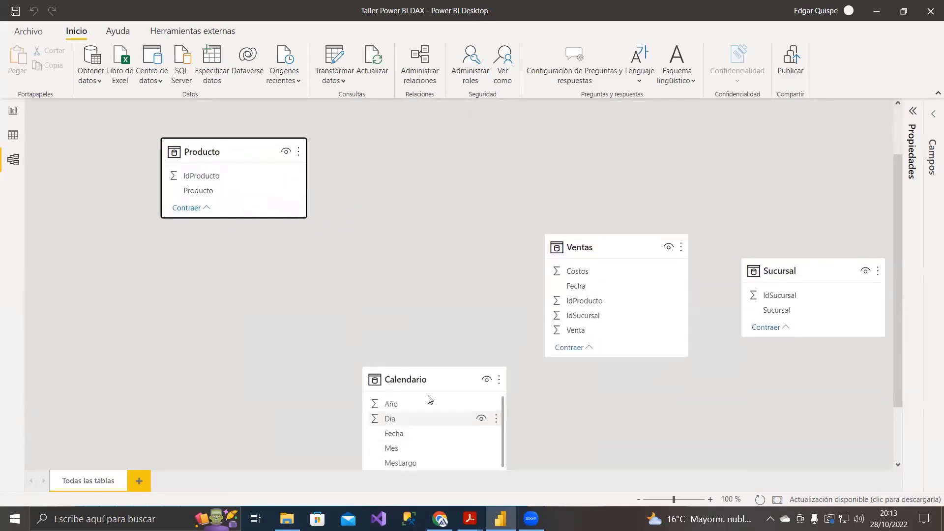
{"action": "left_click_drag", "start_coordinate": [418, 381], "coordinate": [219, 333]}
{"action": "left_click_drag", "start_coordinate": [571, 249], "coordinate": [412, 238]}
{"action": "left_click_drag", "start_coordinate": [801, 274], "coordinate": [686, 261]}
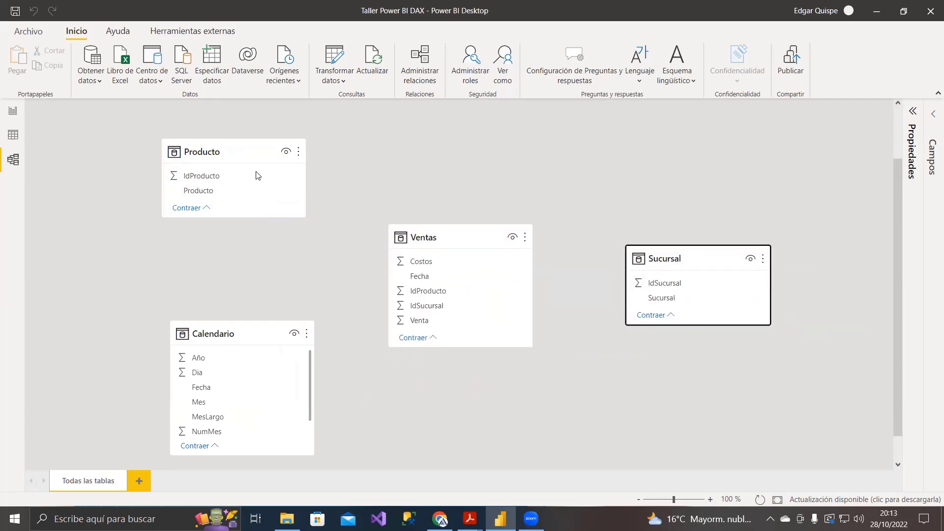
{"action": "left_click_drag", "start_coordinate": [211, 148], "coordinate": [218, 151]}
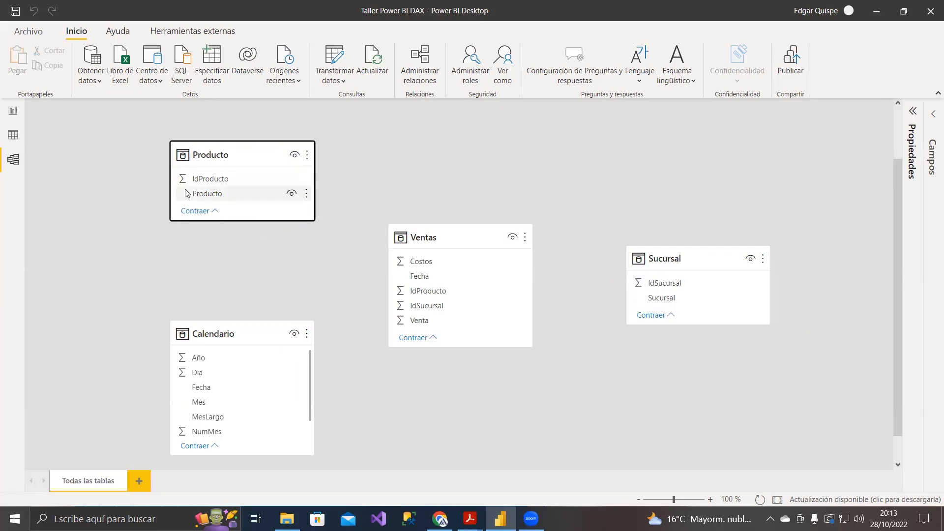
Step: Relate Producto to Ventas through IdProducto and Sucursal to Ventas through IdSucursal
{"action": "left_click_drag", "start_coordinate": [190, 181], "coordinate": [460, 298]}
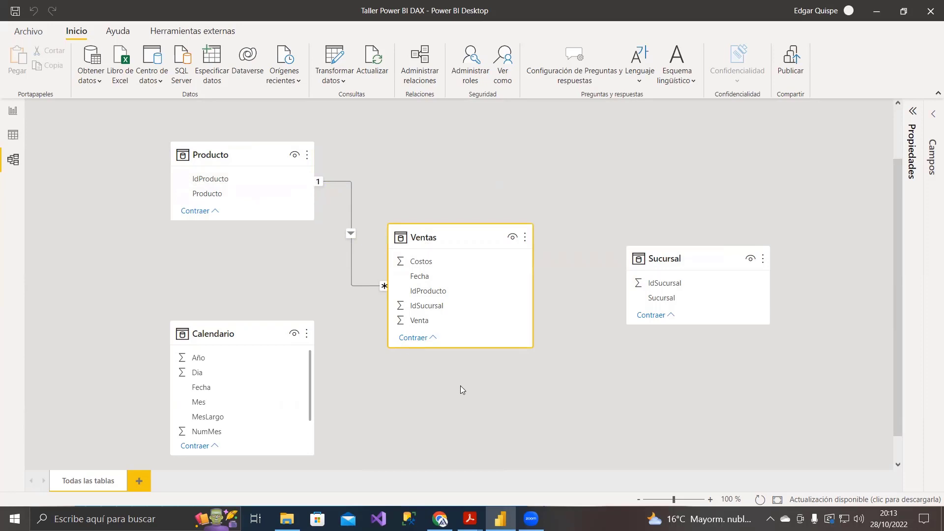
{"action": "scroll", "coordinate": [460, 385], "scroll_direction": "up", "scroll_amount": 1}
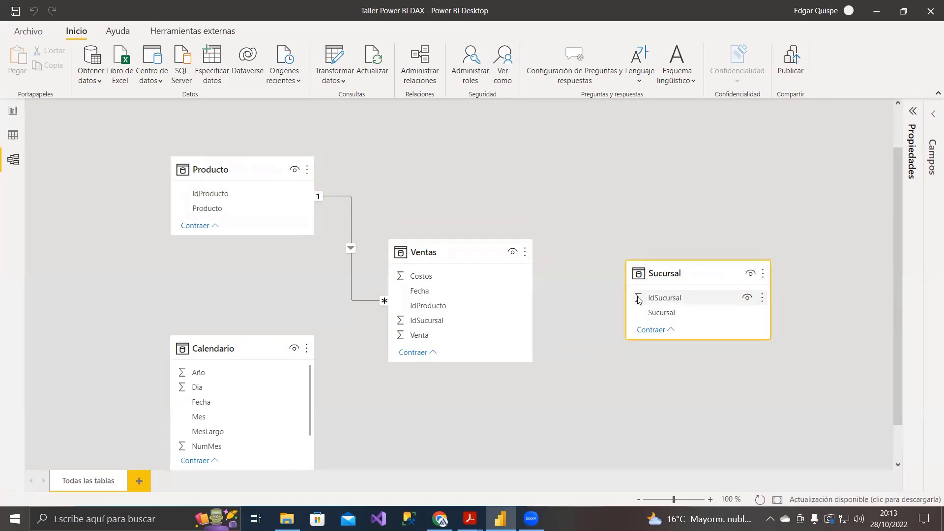
{"action": "left_click_drag", "start_coordinate": [639, 300], "coordinate": [455, 325]}
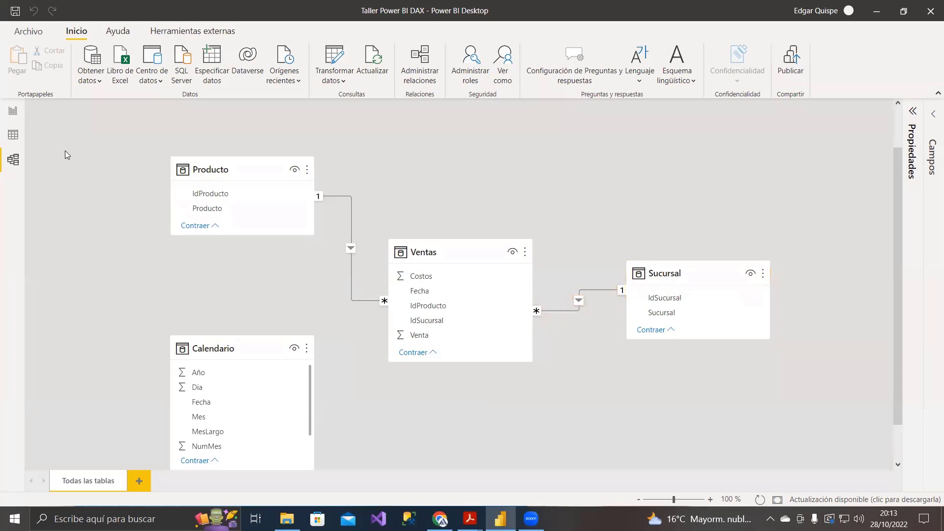
Step: Add a card visual near the top centre of the report page, make it wider and shorter, and show the Venta field of Ventas in it
{"action": "left_click", "coordinate": [13, 116]}
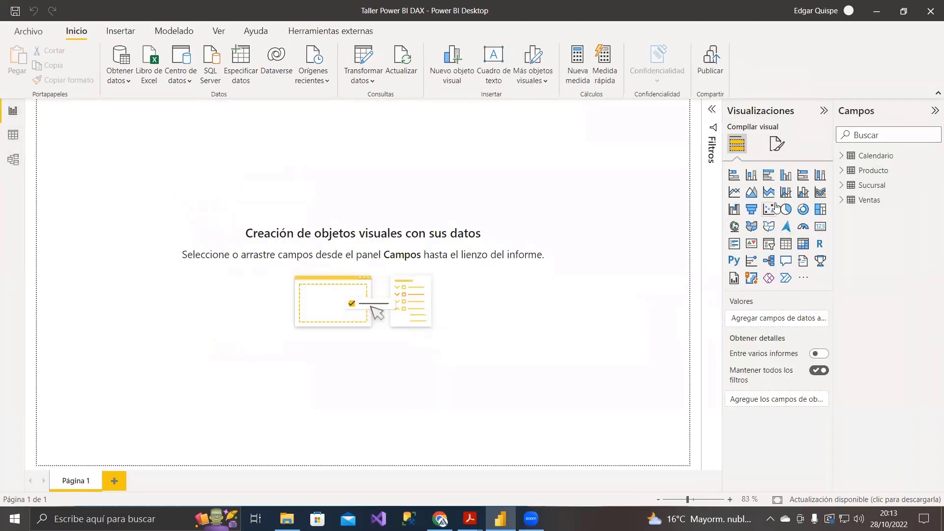
{"action": "left_click", "coordinate": [820, 226]}
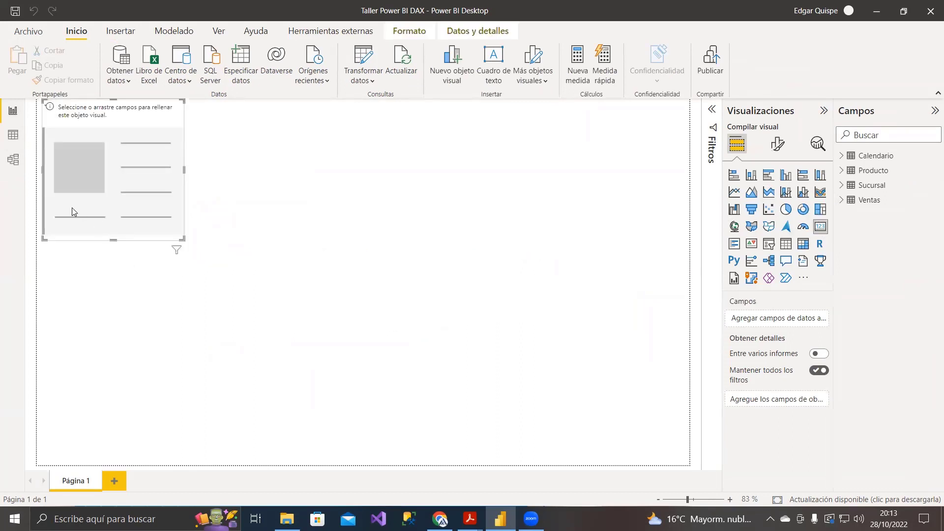
{"action": "left_click_drag", "start_coordinate": [92, 178], "coordinate": [297, 215]}
{"action": "left_click_drag", "start_coordinate": [384, 278], "coordinate": [449, 225]}
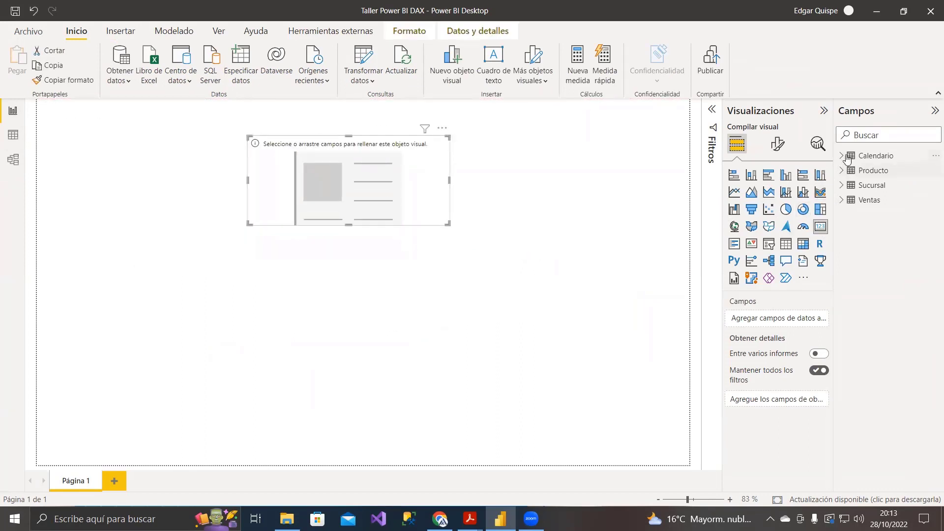
{"action": "left_click", "coordinate": [841, 202]}
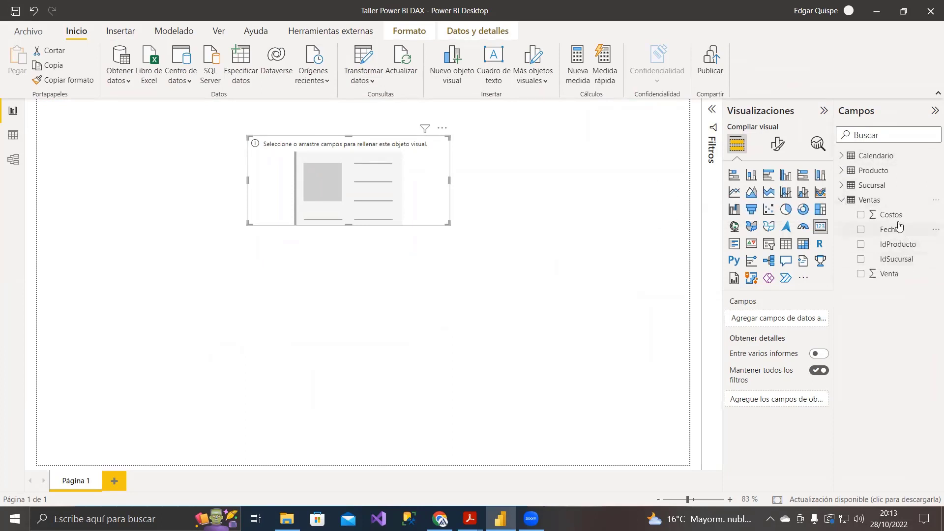
{"action": "left_click_drag", "start_coordinate": [890, 273], "coordinate": [781, 320]}
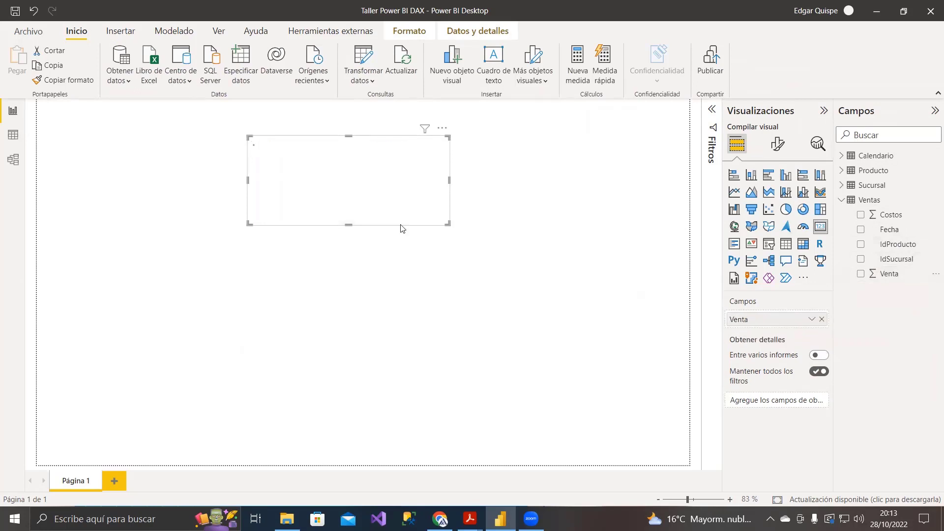
Step: Set the font size of the card's callout value to 30
{"action": "left_click", "coordinate": [777, 143]}
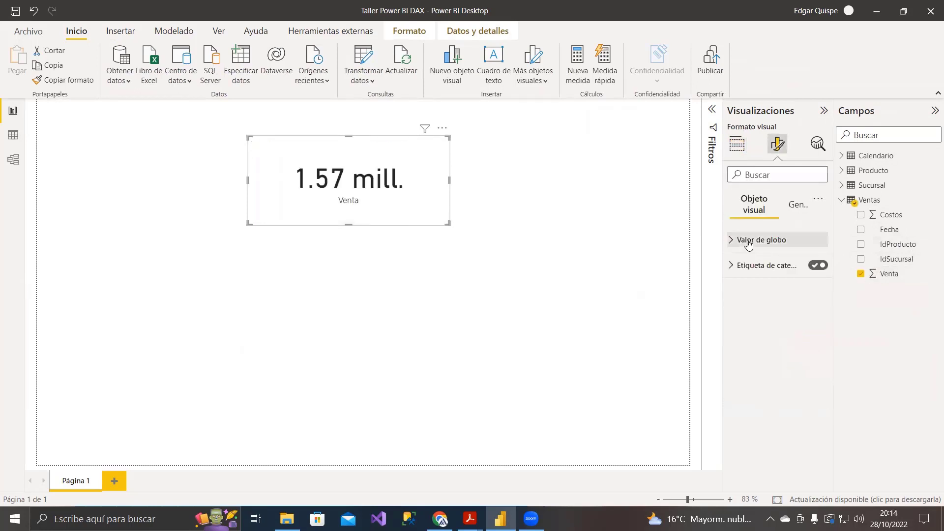
{"action": "left_click", "coordinate": [748, 241]}
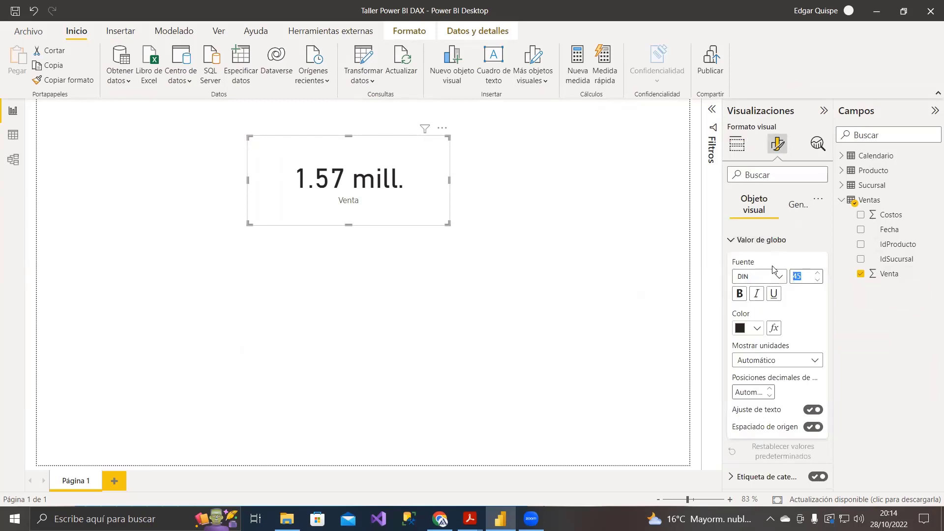
{"action": "type", "text": "30"}
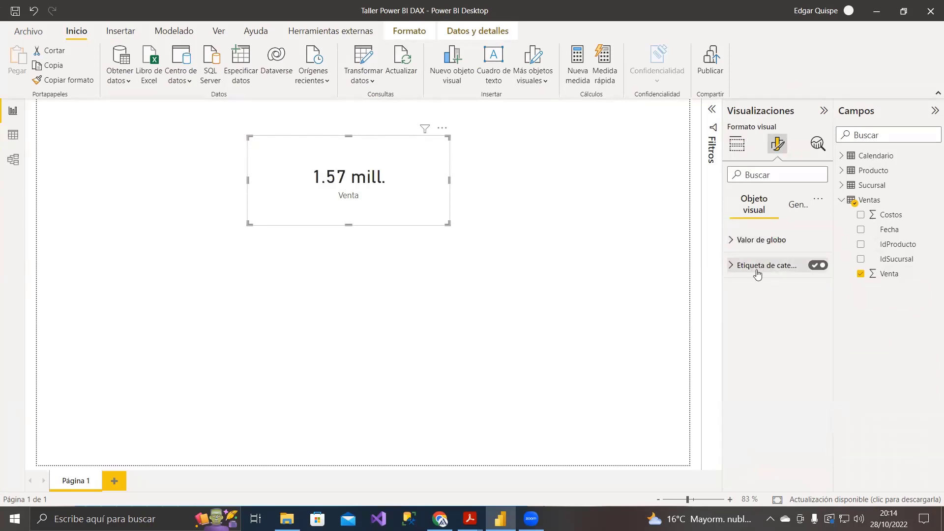
Step: Review the card's category label formatting and set the display units of its callout value to Ninguno
{"action": "left_click", "coordinate": [741, 268]}
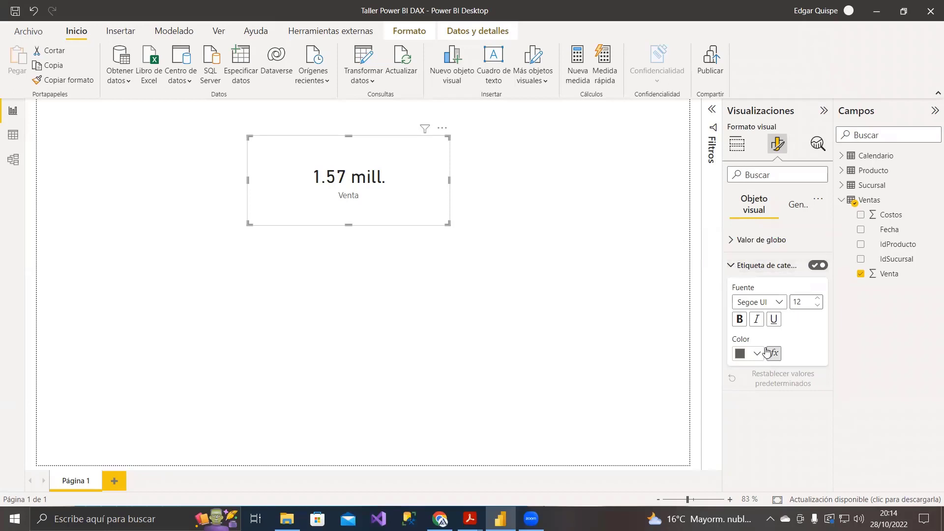
{"action": "left_click", "coordinate": [731, 265]}
{"action": "left_click", "coordinate": [732, 239]}
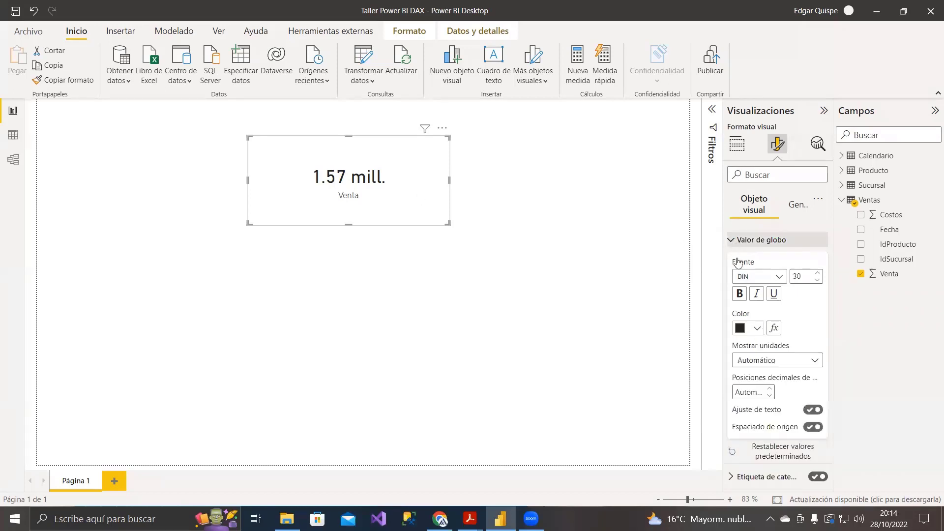
{"action": "left_click", "coordinate": [777, 360]}
{"action": "left_click", "coordinate": [750, 390]}
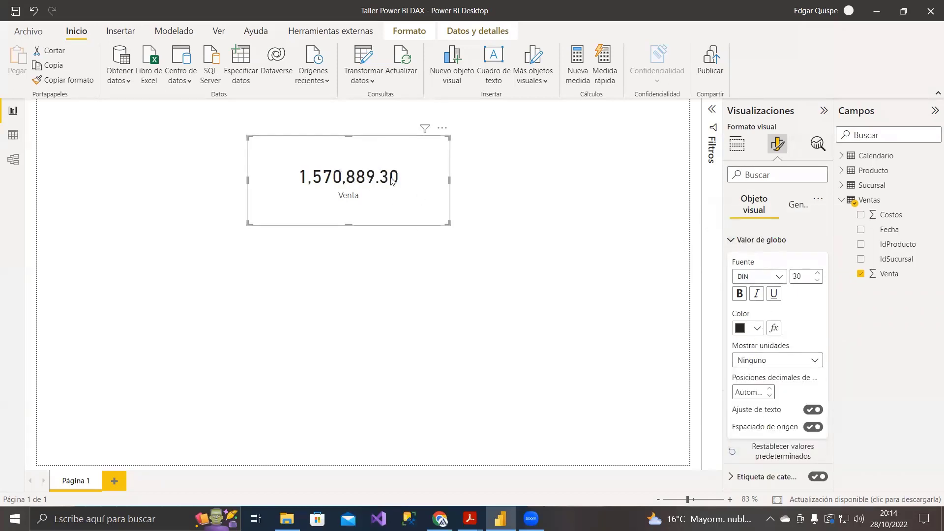
Step: Add a slicer for the Año field of Calendario to the report page and show its years as a list
{"action": "left_click", "coordinate": [841, 199]}
{"action": "left_click", "coordinate": [845, 155]}
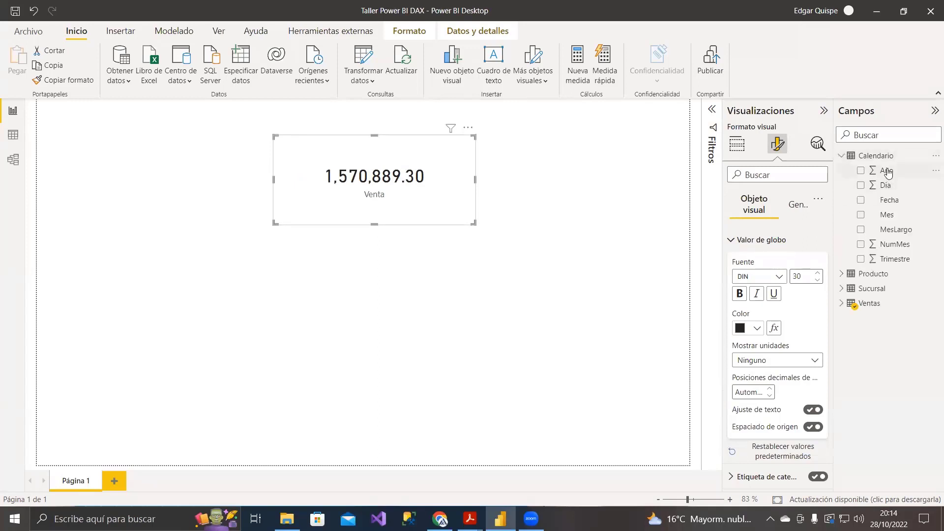
{"action": "left_click_drag", "start_coordinate": [887, 170], "coordinate": [129, 140]}
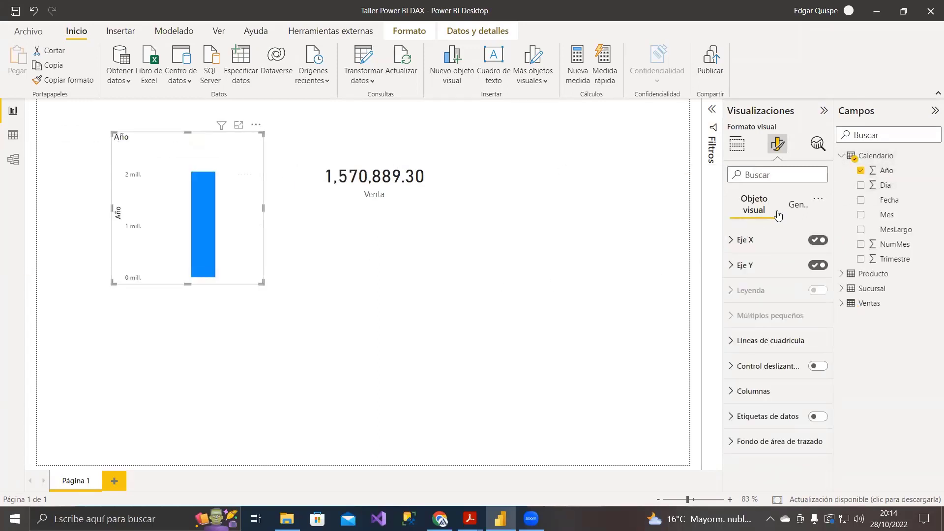
{"action": "left_click", "coordinate": [736, 144]}
{"action": "left_click_drag", "start_coordinate": [782, 356], "coordinate": [772, 318]}
{"action": "left_click", "coordinate": [769, 243]}
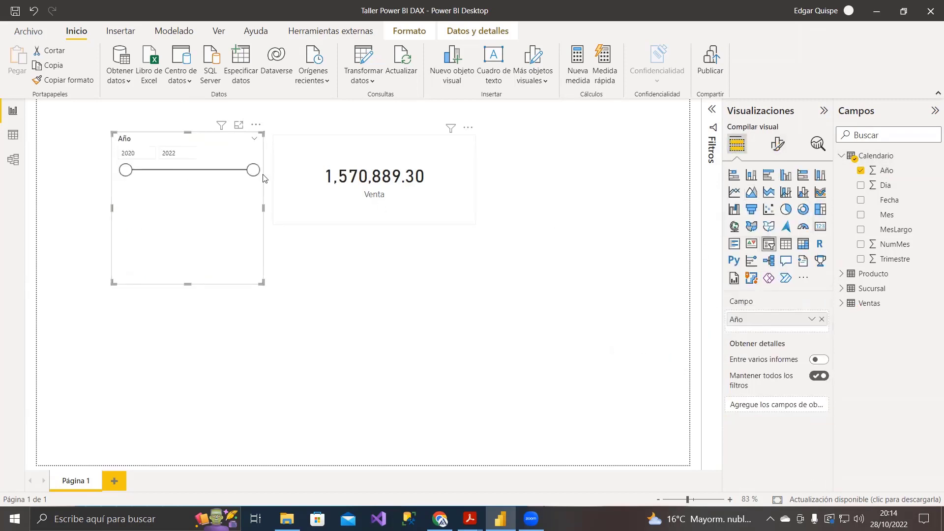
{"action": "left_click", "coordinate": [254, 138]}
{"action": "left_click", "coordinate": [263, 153]}
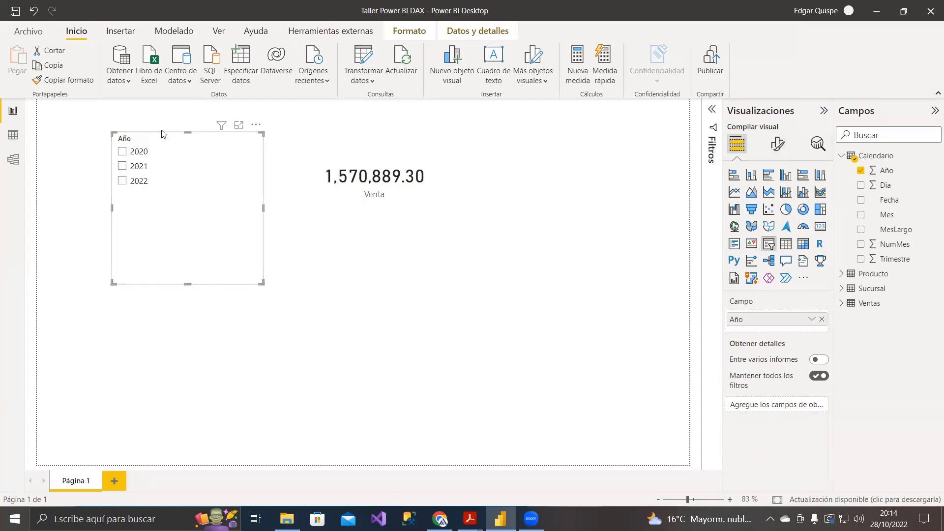
Step: Move the Año slicer to the page's upper-left corner, narrow it, and bring the Venta card closer beside it
{"action": "left_click_drag", "start_coordinate": [157, 139], "coordinate": [69, 123]}
{"action": "left_click_drag", "start_coordinate": [328, 172], "coordinate": [256, 161]}
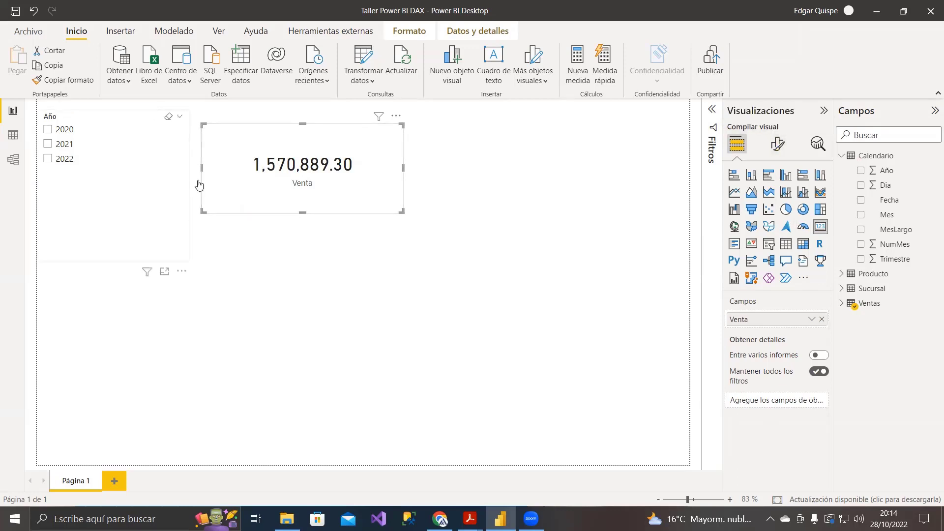
{"action": "left_click_drag", "start_coordinate": [189, 187], "coordinate": [125, 192]}
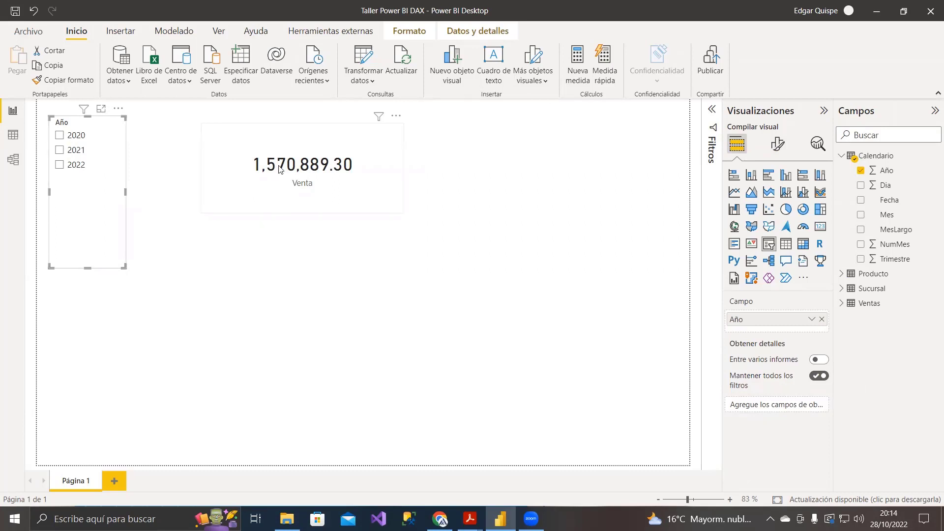
{"action": "left_click_drag", "start_coordinate": [279, 170], "coordinate": [257, 168]}
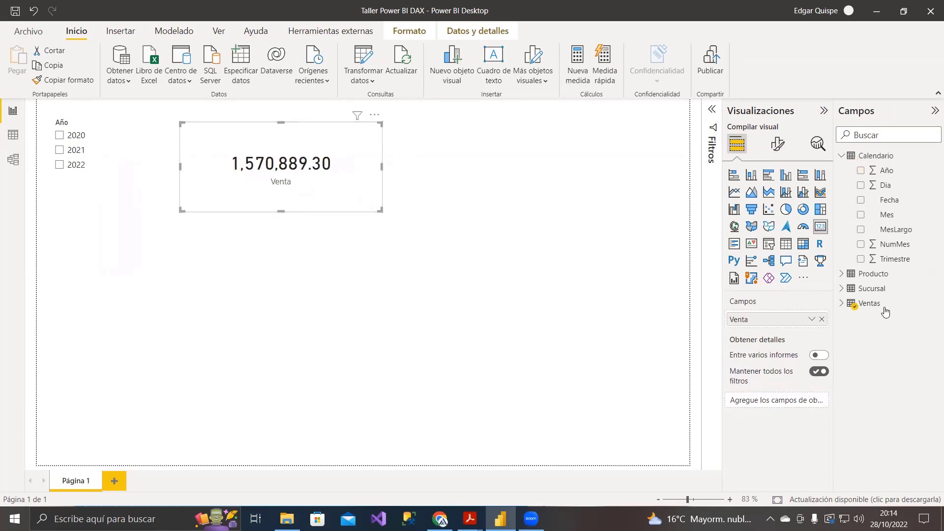
{"action": "left_click", "coordinate": [840, 304]}
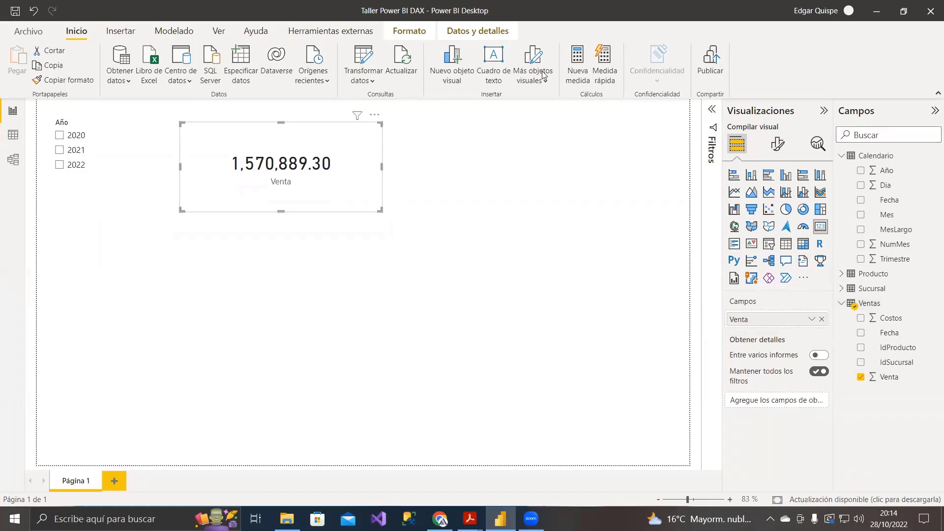
{"action": "left_click", "coordinate": [64, 124]}
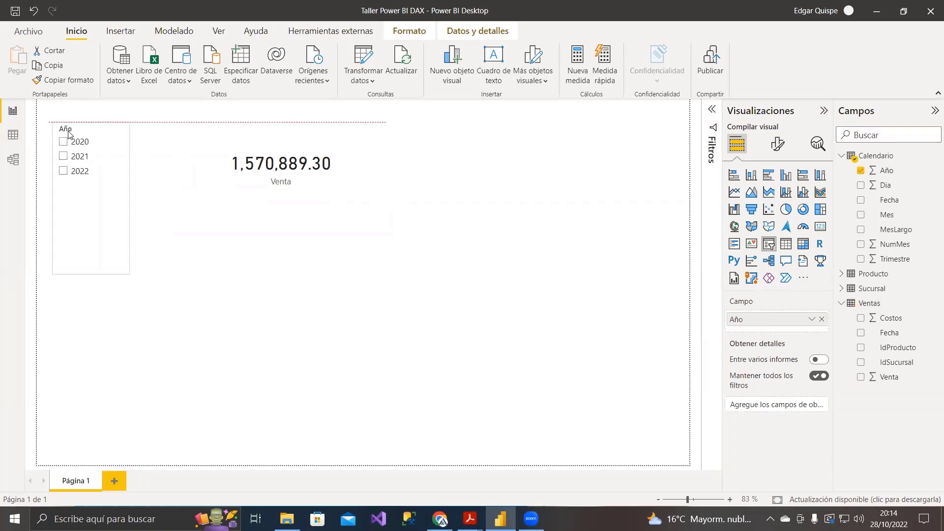
{"action": "left_click_drag", "start_coordinate": [265, 157], "coordinate": [247, 158]}
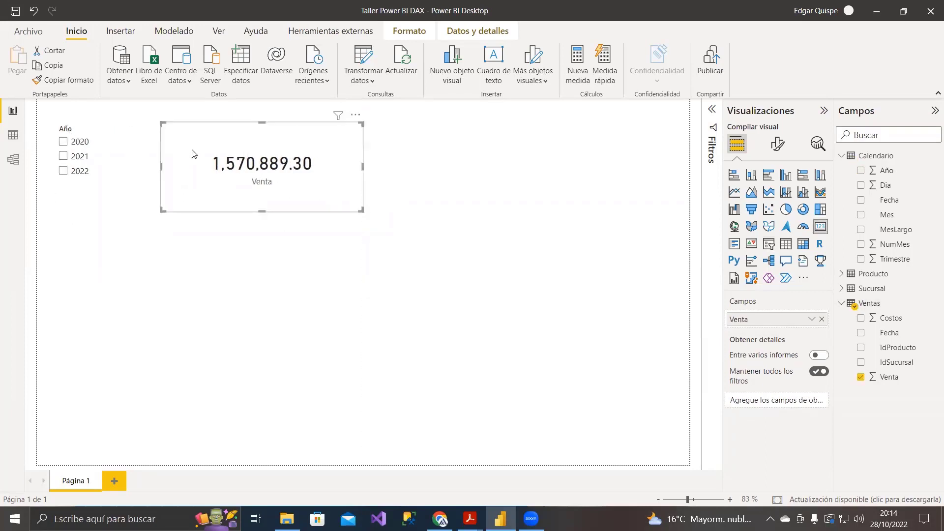
Step: Shorten and narrow the Año slicer to fit its list of years, and move the Venta card closer to it
{"action": "left_click", "coordinate": [67, 129]}
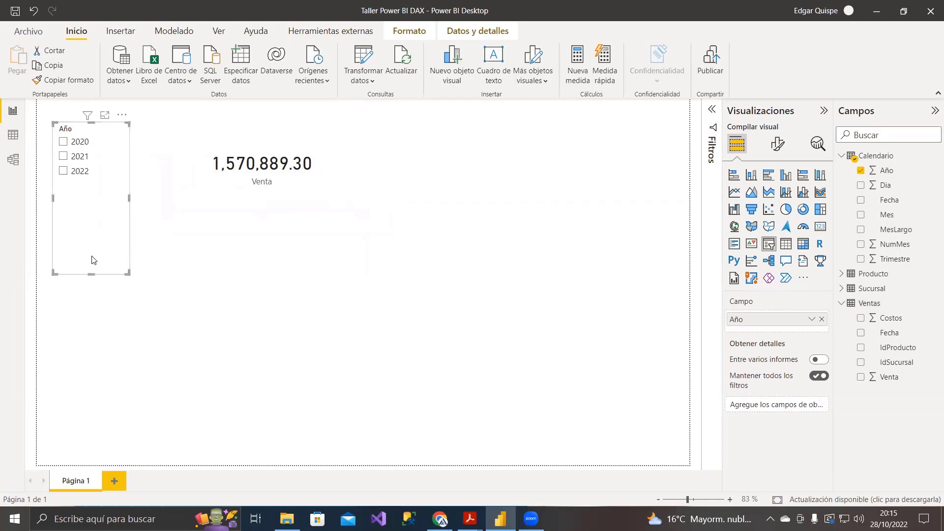
{"action": "left_click_drag", "start_coordinate": [92, 273], "coordinate": [93, 220]}
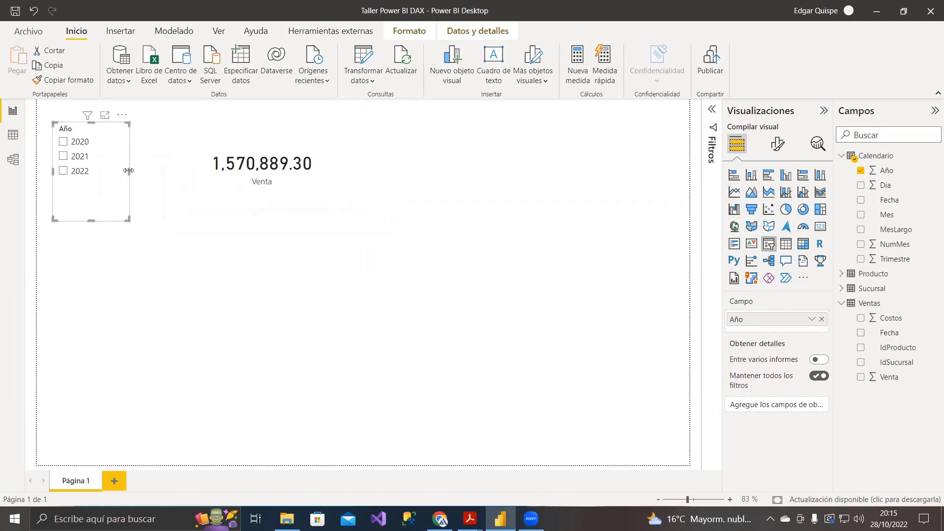
{"action": "left_click_drag", "start_coordinate": [129, 170], "coordinate": [118, 170]}
{"action": "left_click", "coordinate": [241, 167]}
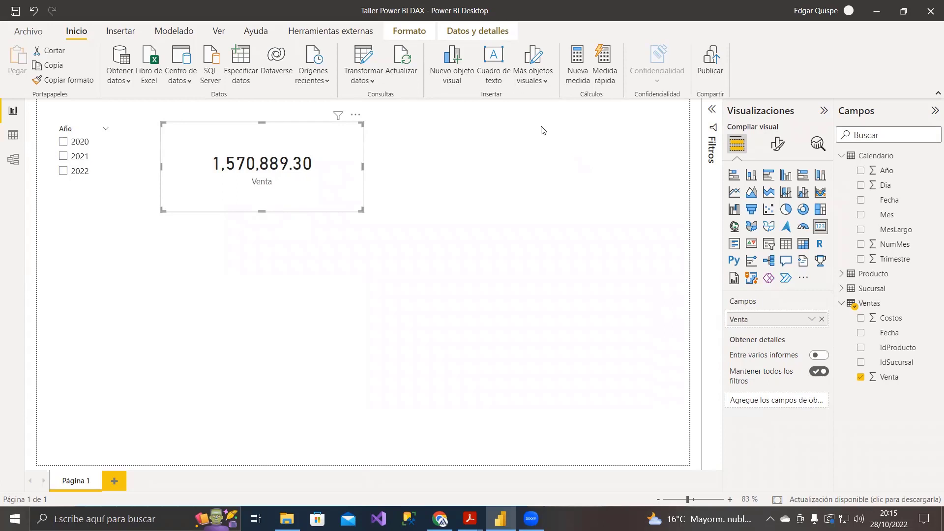
{"action": "left_click", "coordinate": [70, 129]}
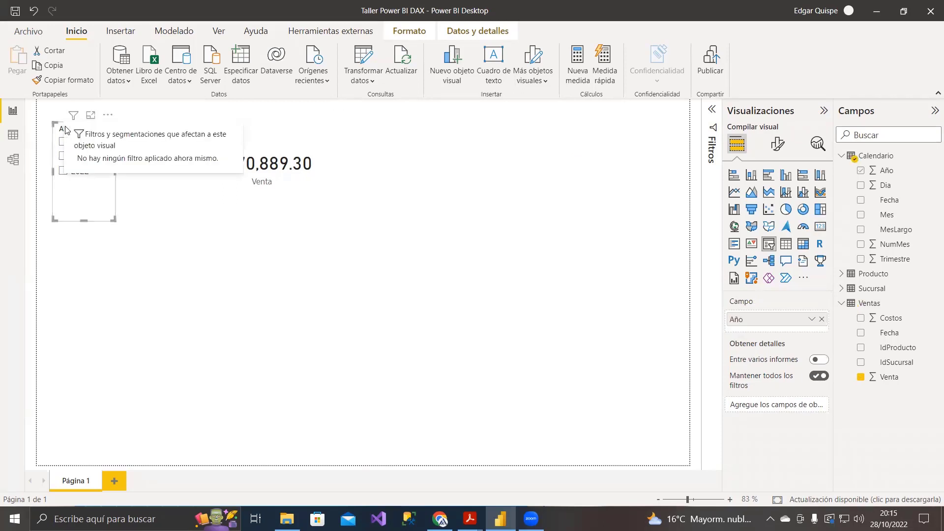
{"action": "left_click_drag", "start_coordinate": [281, 167], "coordinate": [259, 168]}
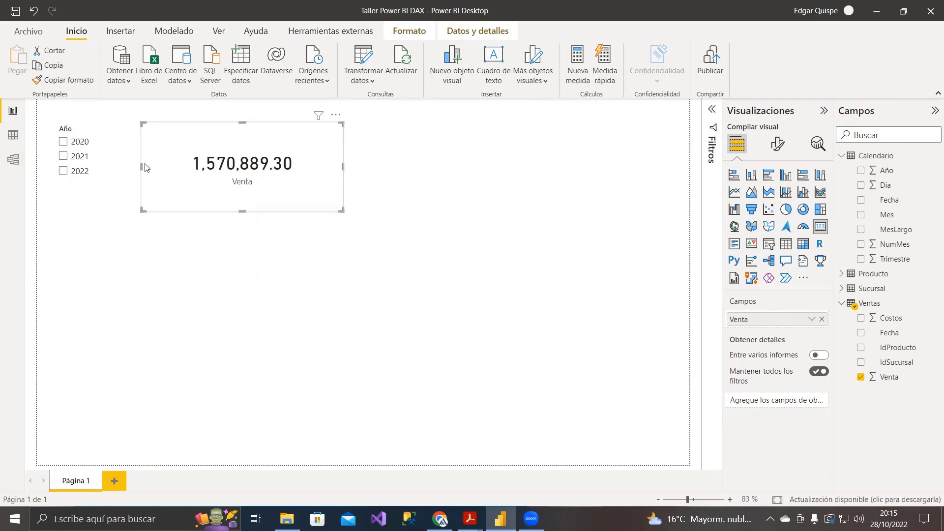
Step: Filter by 2020, 2021 and 2022 in turn in the Año slicer to check whether the Venta card responds
{"action": "left_click", "coordinate": [63, 141]}
{"action": "left_click", "coordinate": [68, 157]}
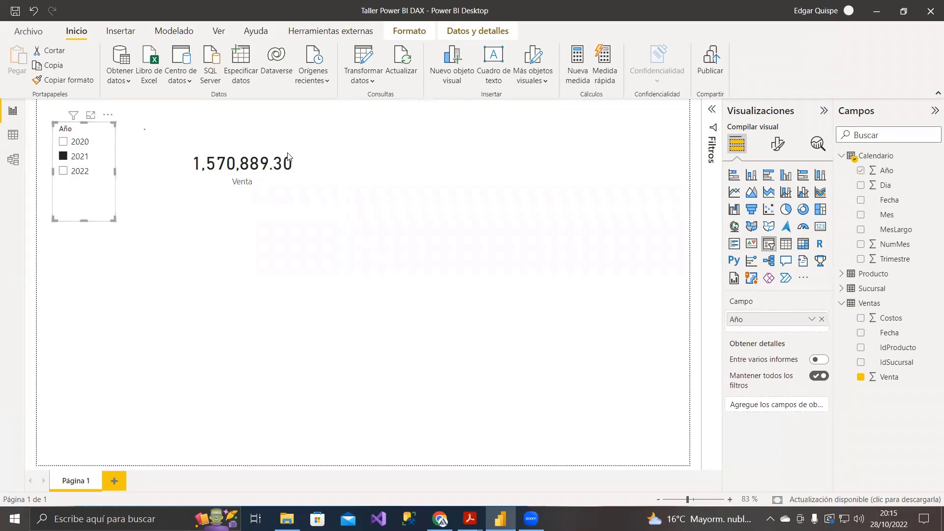
{"action": "left_click", "coordinate": [76, 171]}
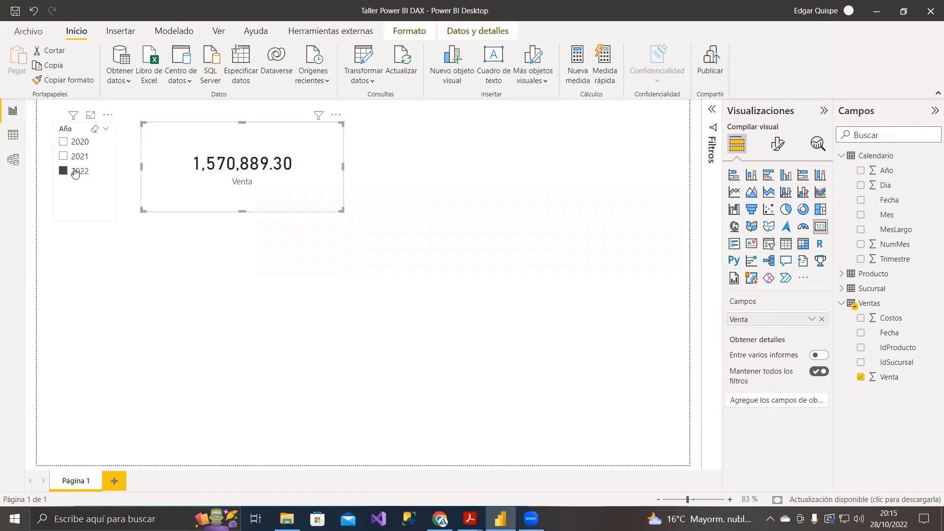
Step: Rearrange the model diagram by moving the Calendario, Producto and Ventas tables higher, keeping Calendario below Producto
{"action": "left_click", "coordinate": [13, 160]}
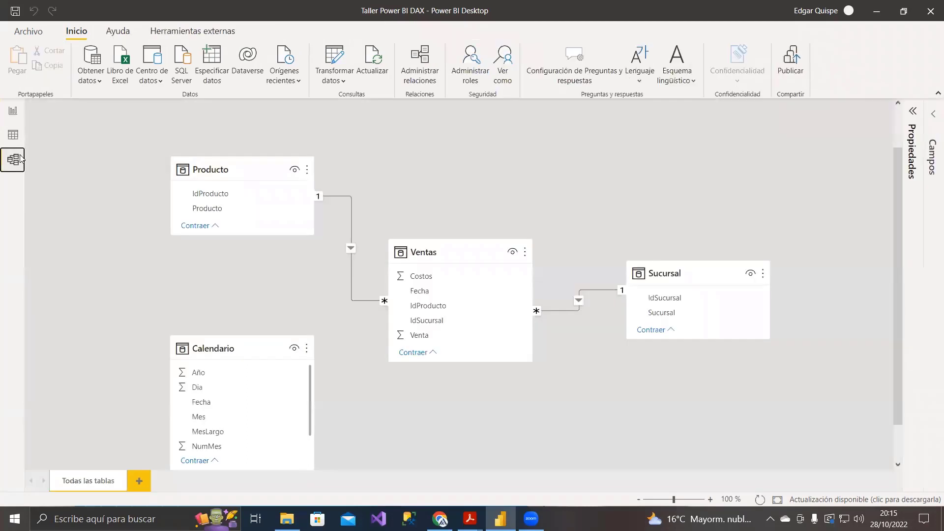
{"action": "mouse_move", "coordinate": [249, 352]}
{"action": "left_mouse_down"}
{"action": "mouse_move", "coordinate": [205, 295]}
{"action": "mouse_move", "coordinate": [249, 335]}
{"action": "left_mouse_up"}
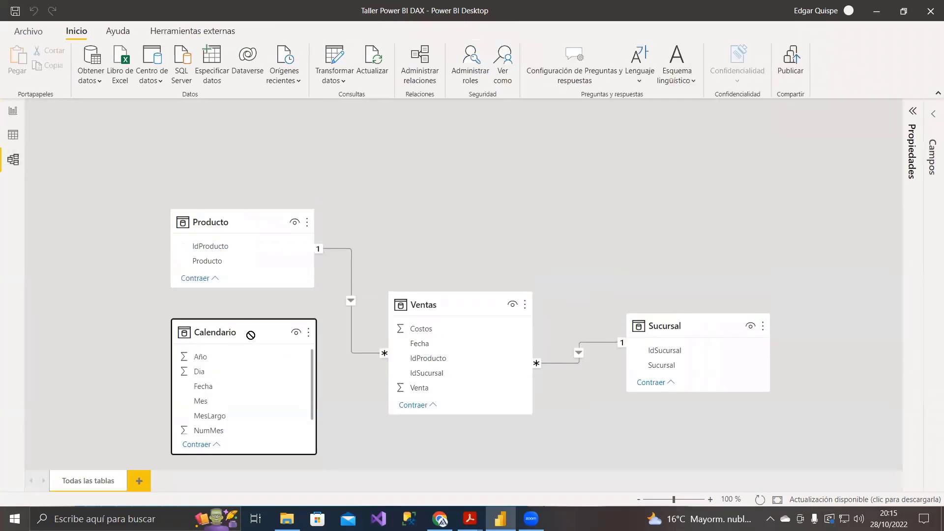
{"action": "left_click_drag", "start_coordinate": [230, 225], "coordinate": [233, 189]}
{"action": "left_click_drag", "start_coordinate": [419, 301], "coordinate": [426, 232]}
{"action": "left_click", "coordinate": [221, 331]}
{"action": "left_click_drag", "start_coordinate": [221, 331], "coordinate": [219, 316]}
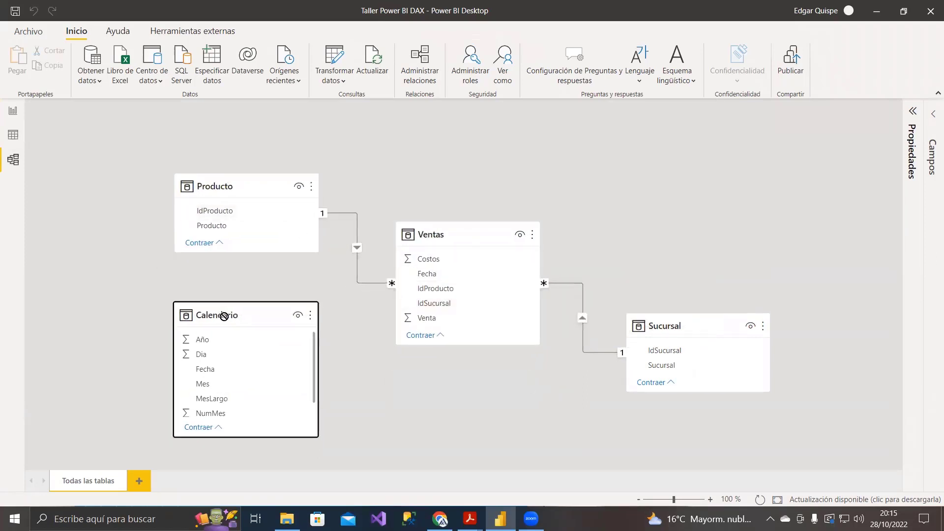
Step: Relate Calendario to Ventas through their Fecha fields and move the Calendario table slightly lower in the diagram
{"action": "left_click", "coordinate": [460, 235]}
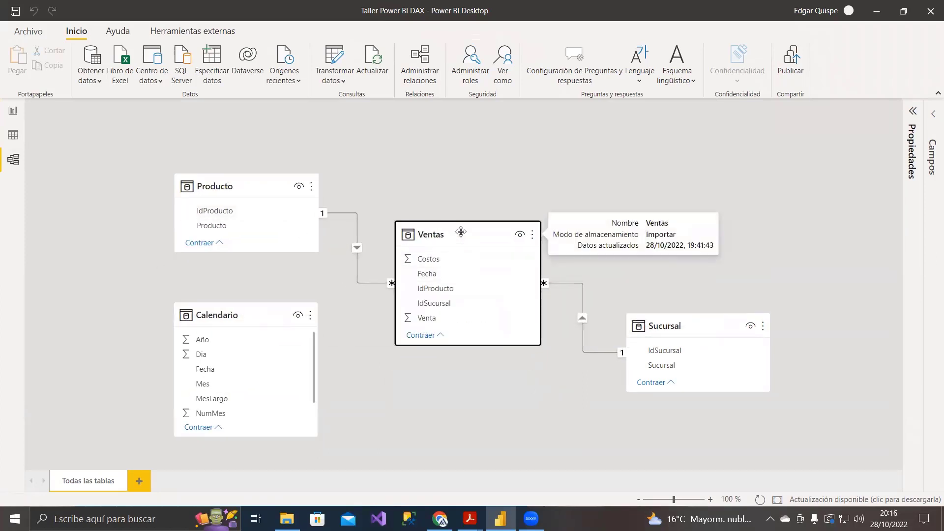
{"action": "left_click", "coordinate": [279, 308]}
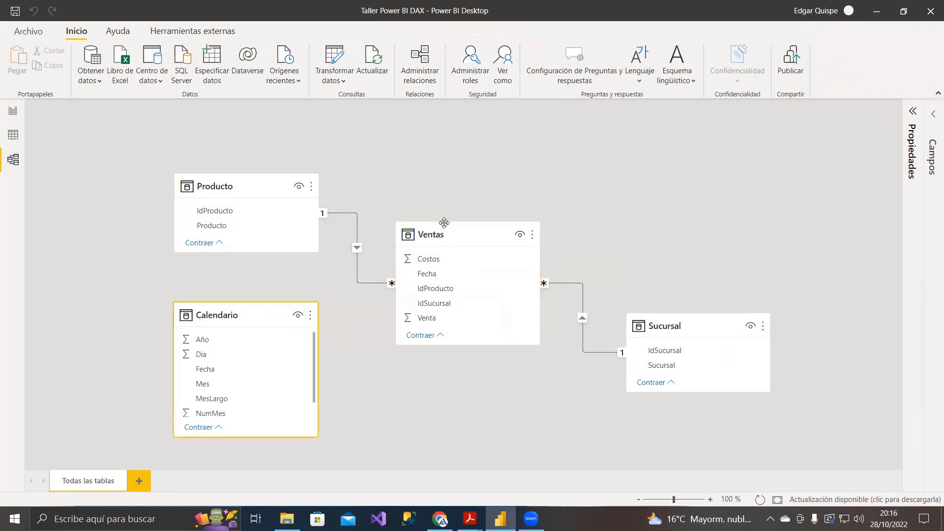
{"action": "left_click", "coordinate": [438, 232]}
{"action": "left_click", "coordinate": [233, 310]}
{"action": "left_click", "coordinate": [432, 231]}
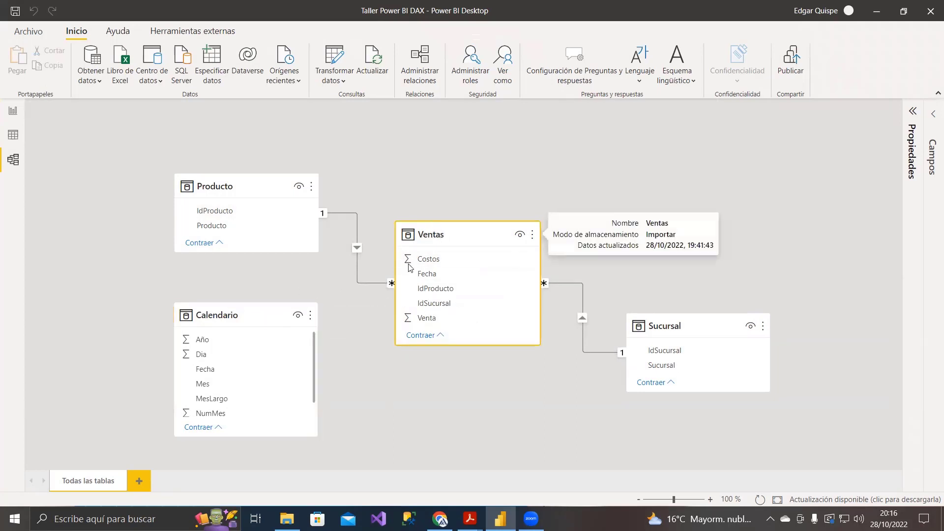
{"action": "scroll", "coordinate": [238, 376], "scroll_direction": "down", "scroll_amount": 1}
{"action": "scroll", "coordinate": [215, 372], "scroll_direction": "up", "scroll_amount": 1}
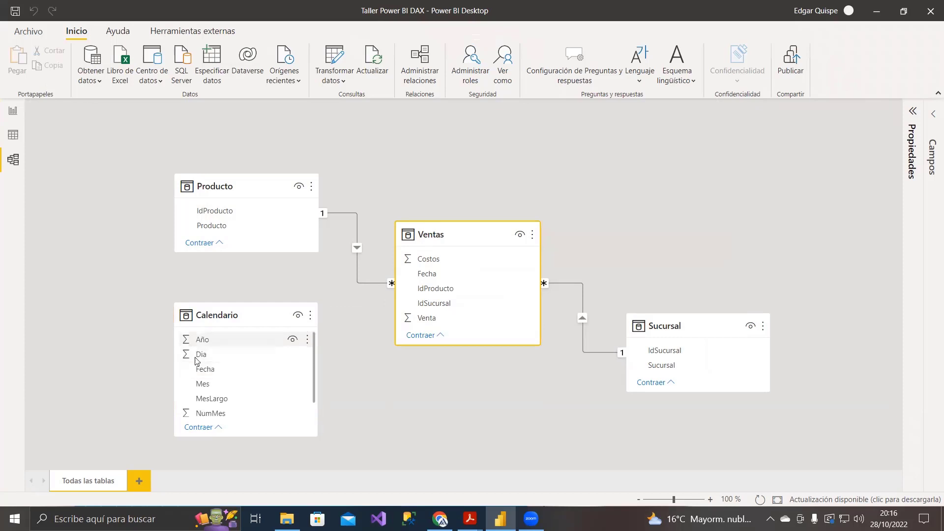
{"action": "scroll", "coordinate": [204, 378], "scroll_direction": "down", "scroll_amount": 1}
{"action": "left_click_drag", "start_coordinate": [193, 361], "coordinate": [440, 283]}
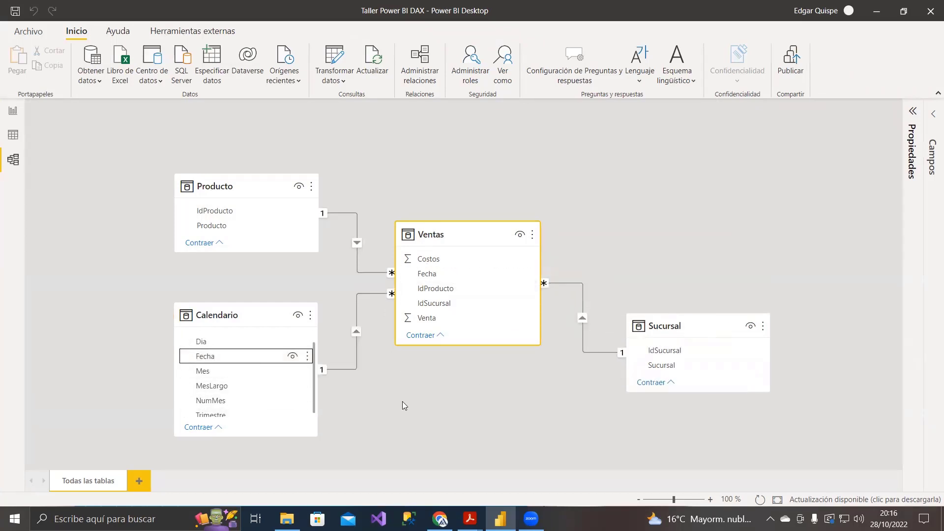
{"action": "scroll", "coordinate": [367, 388], "scroll_direction": "up", "scroll_amount": 3}
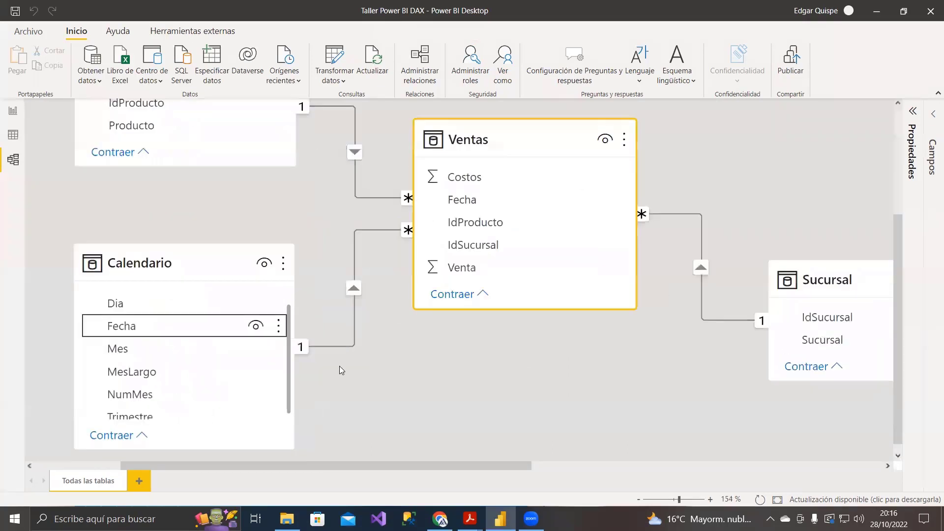
{"action": "mouse_move", "coordinate": [219, 262]}
{"action": "left_mouse_down"}
{"action": "mouse_move", "coordinate": [218, 249]}
{"action": "mouse_move", "coordinate": [216, 269]}
{"action": "left_mouse_up"}
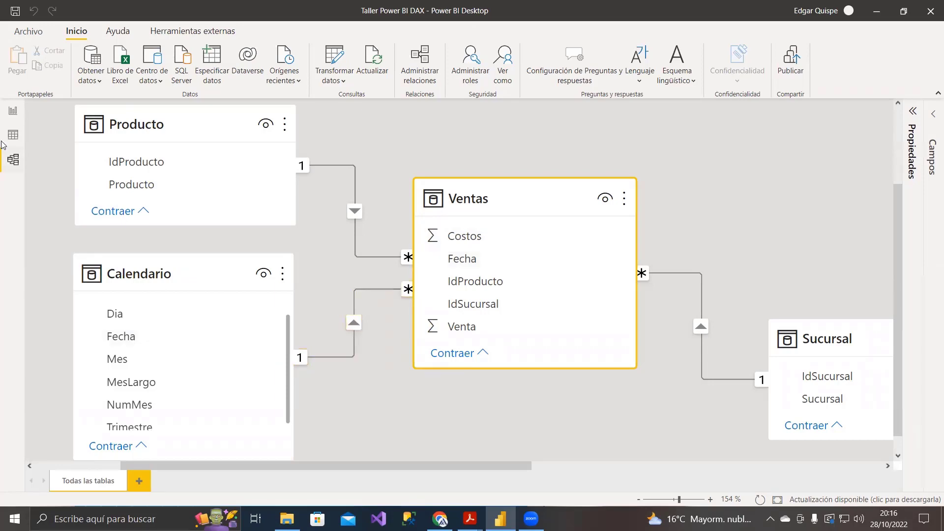
Step: Test the Año slicer on the report page by selecting 2021, 2022 and 2020 in turn, and clear the selection
{"action": "left_click", "coordinate": [13, 112]}
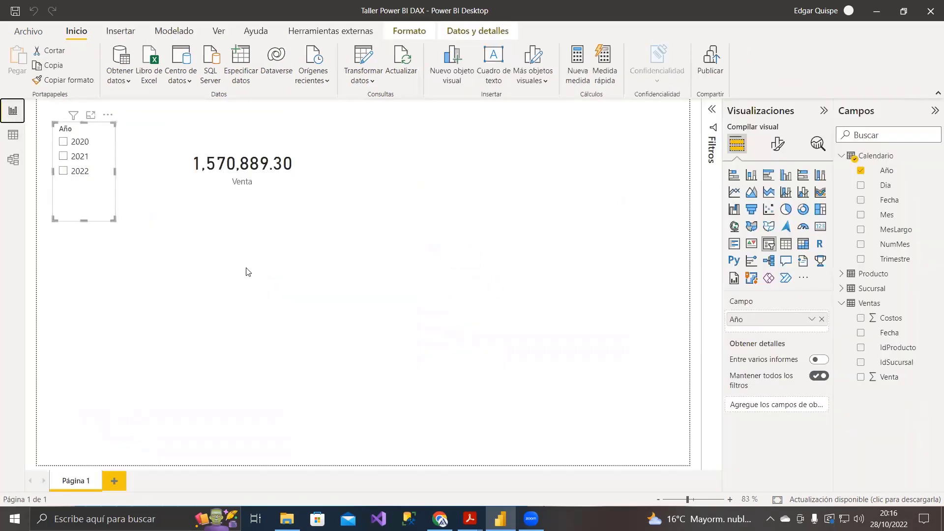
{"action": "left_click", "coordinate": [13, 158]}
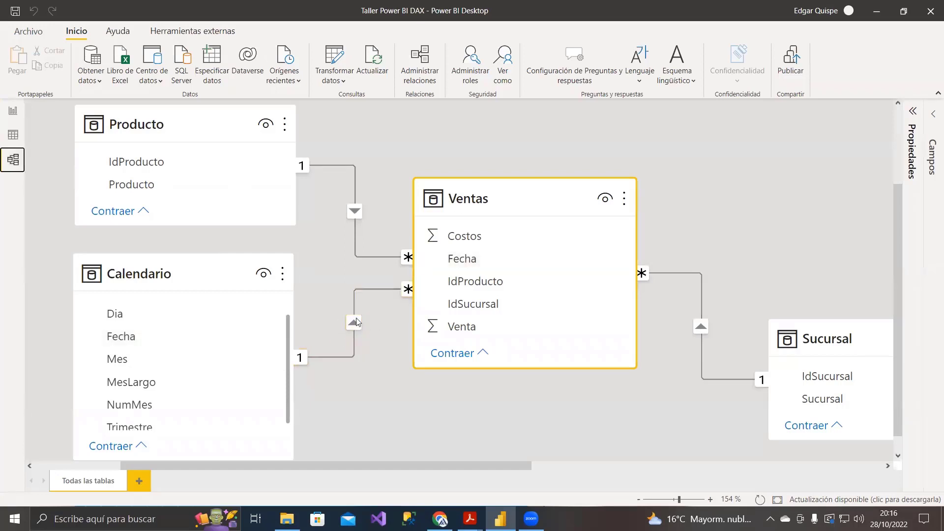
{"action": "left_click", "coordinate": [13, 111]}
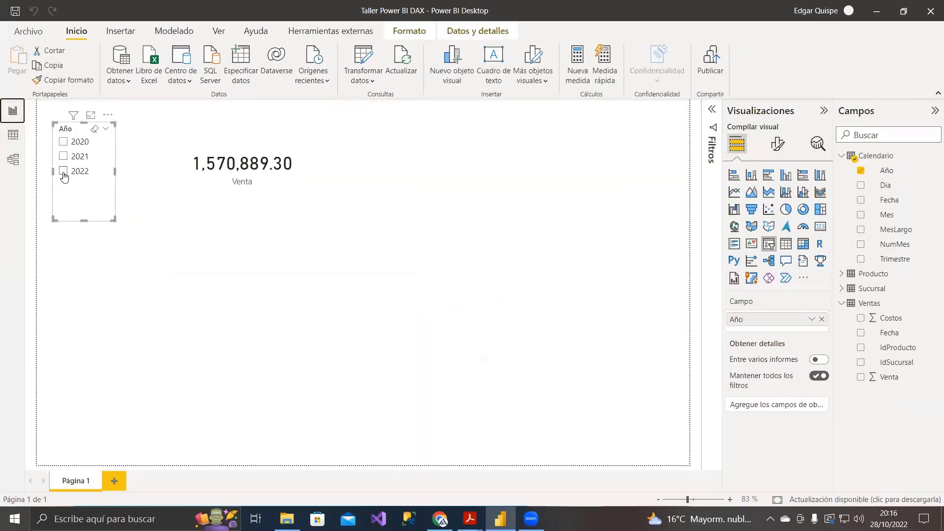
{"action": "left_click", "coordinate": [64, 163]}
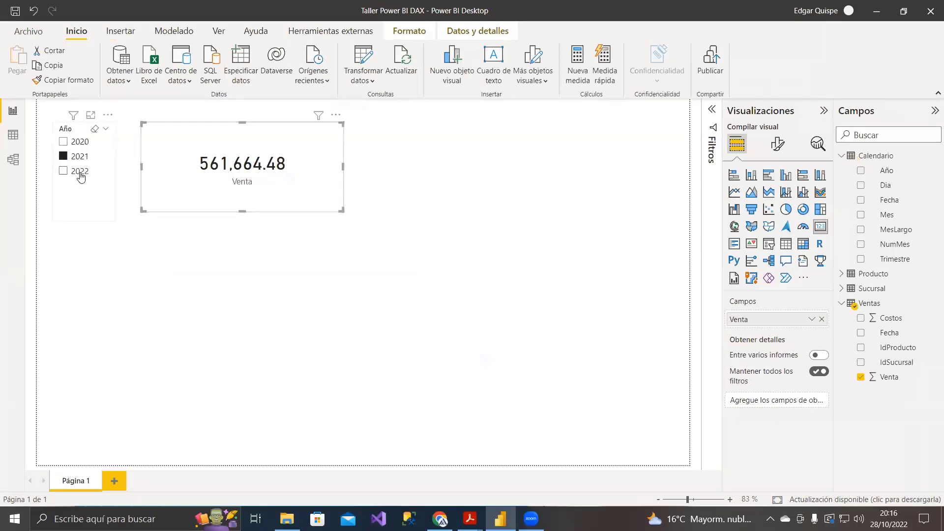
{"action": "left_click", "coordinate": [78, 171]}
{"action": "left_click", "coordinate": [239, 165]}
{"action": "left_click", "coordinate": [81, 144]}
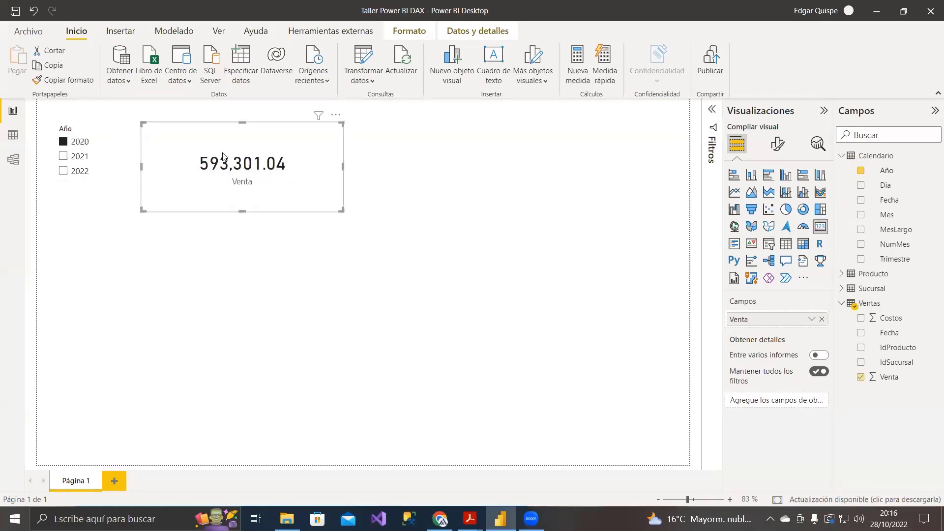
{"action": "left_click", "coordinate": [81, 145]}
Step: Review the cardinality and cross-filter direction of the Calendario–Ventas relationship and accept its settings
{"action": "left_click", "coordinate": [13, 160]}
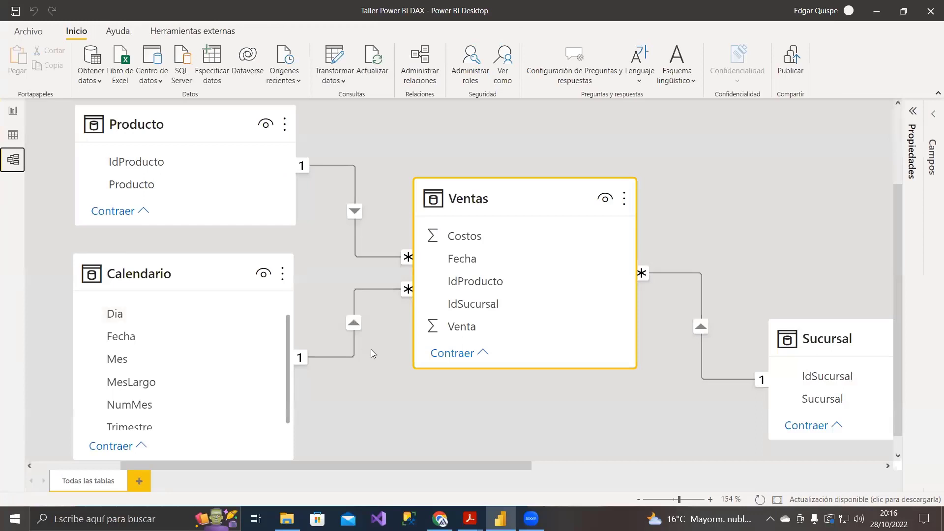
{"action": "double_click", "coordinate": [352, 348]}
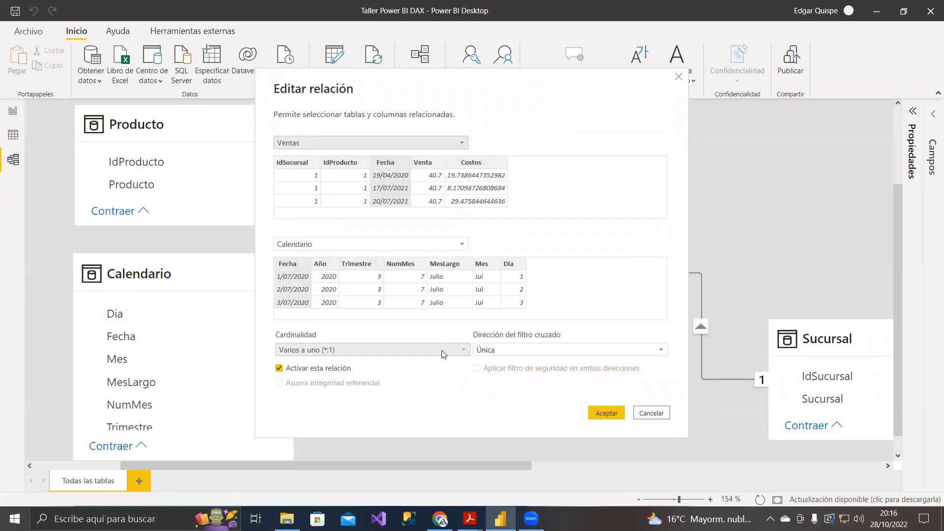
{"action": "left_click", "coordinate": [606, 414]}
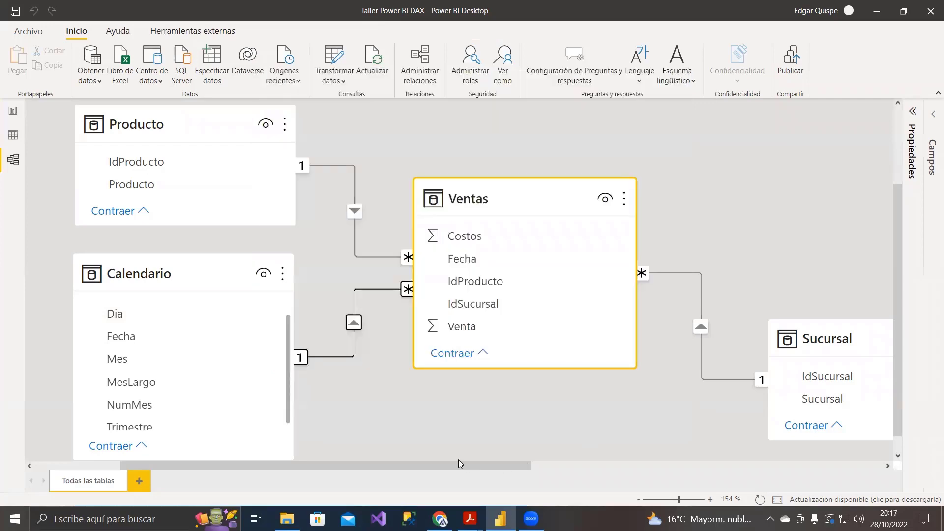
Step: Test the Año slicer on the report page with 2021 and 2022, and clear the selection
{"action": "left_click", "coordinate": [13, 111]}
{"action": "left_click", "coordinate": [63, 156]}
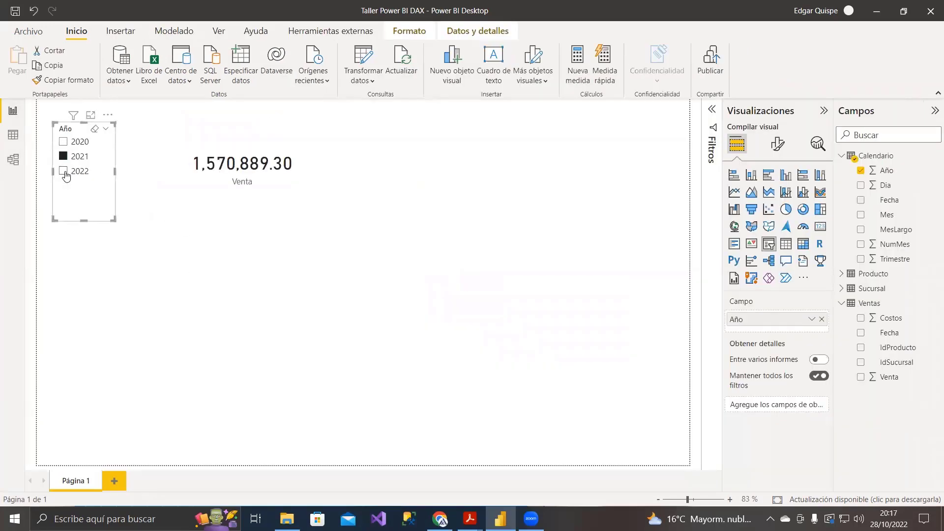
{"action": "left_click", "coordinate": [64, 172]}
{"action": "left_click", "coordinate": [62, 157]}
Step: Activate the Calendario–Ventas relationship on Fecha in the model diagram, keeping its many-to-one cardinality and single cross-filter direction
{"action": "left_click", "coordinate": [13, 135]}
{"action": "left_click", "coordinate": [13, 159]}
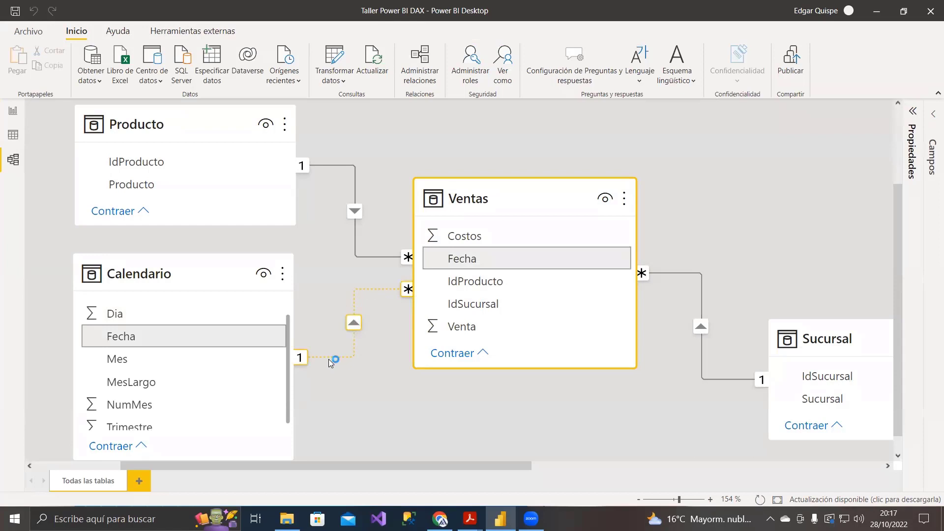
{"action": "double_click", "coordinate": [315, 357]}
{"action": "left_click", "coordinate": [288, 370]}
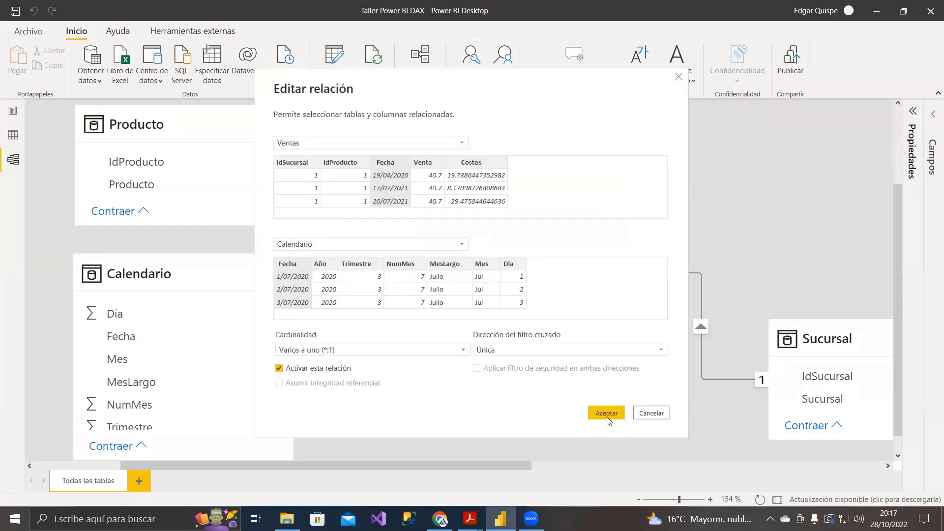
{"action": "left_click", "coordinate": [606, 413]}
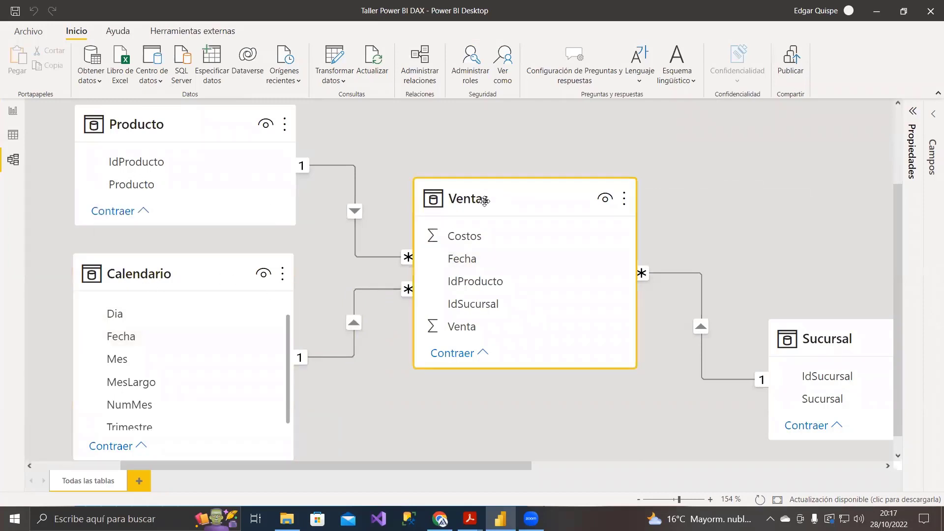
Step: Move the Calendario table slightly higher in the model diagram, closer to Producto
{"action": "left_click", "coordinate": [152, 280]}
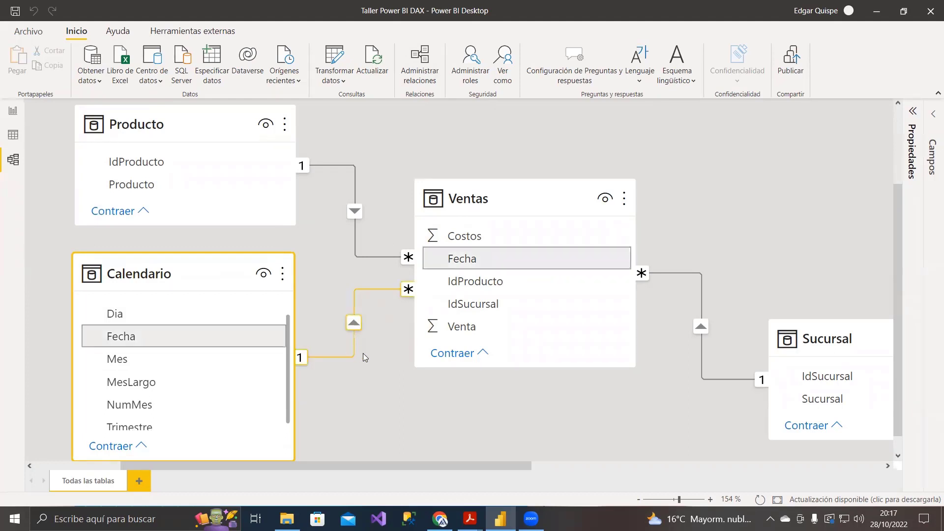
{"action": "left_click", "coordinate": [13, 135]}
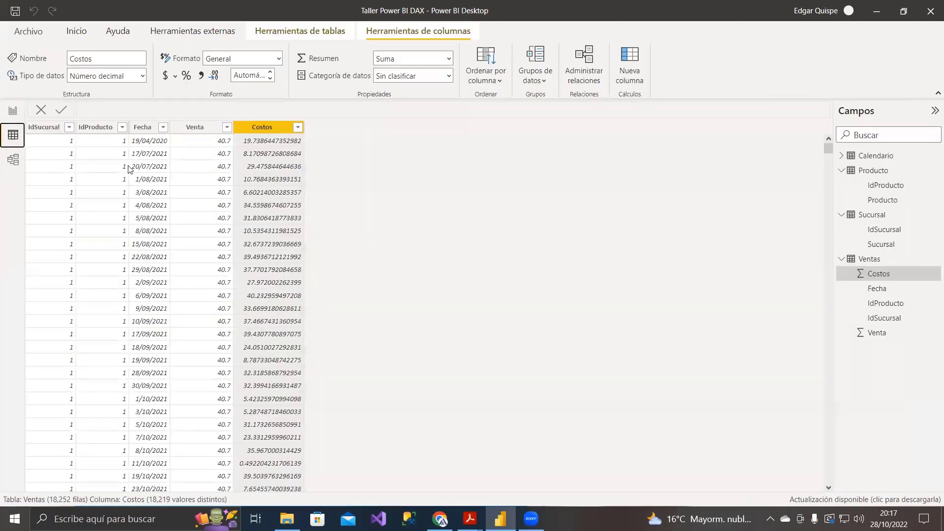
{"action": "left_click", "coordinate": [12, 111]}
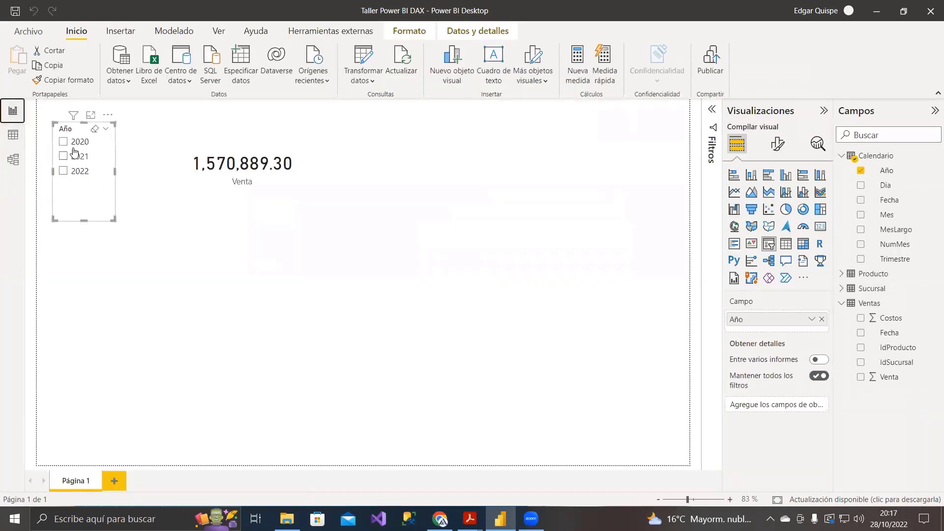
{"action": "left_click", "coordinate": [13, 159]}
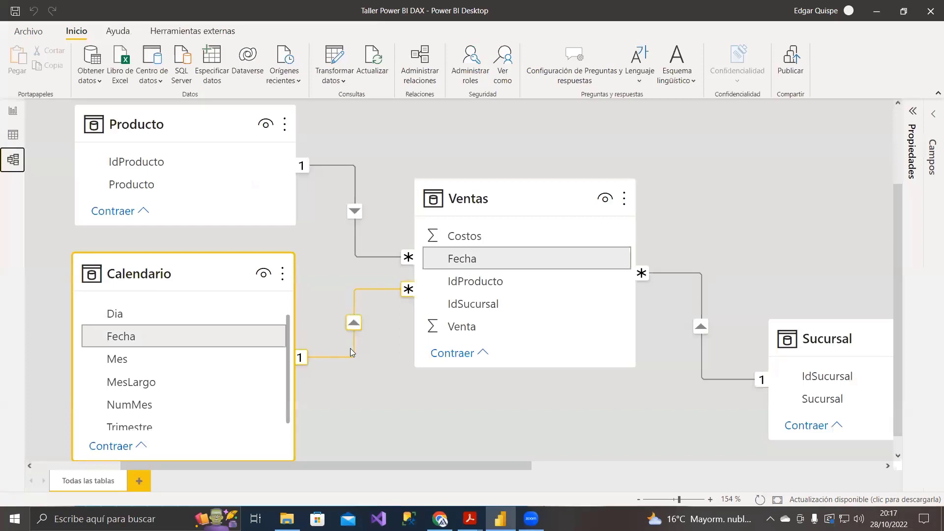
{"action": "left_click_drag", "start_coordinate": [165, 268], "coordinate": [164, 266]}
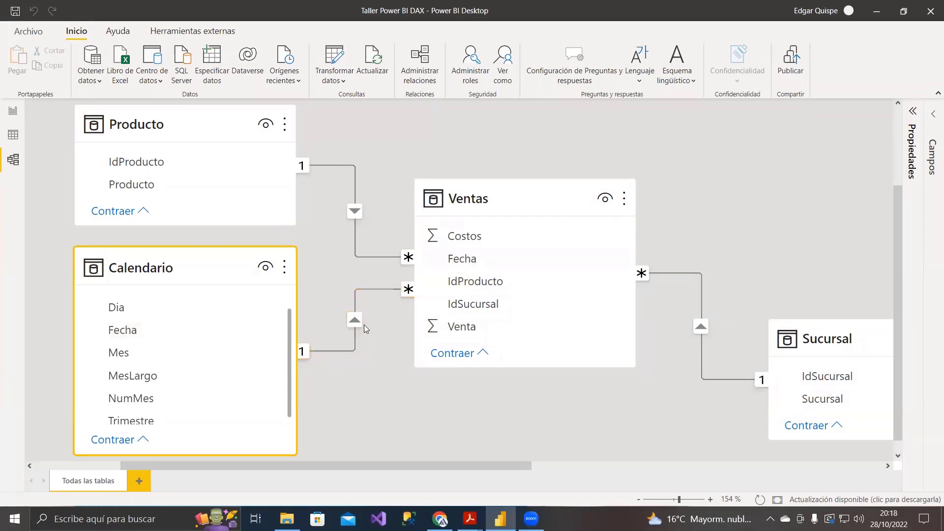
{"action": "scroll", "coordinate": [531, 183], "scroll_direction": "left", "scroll_amount": 1}
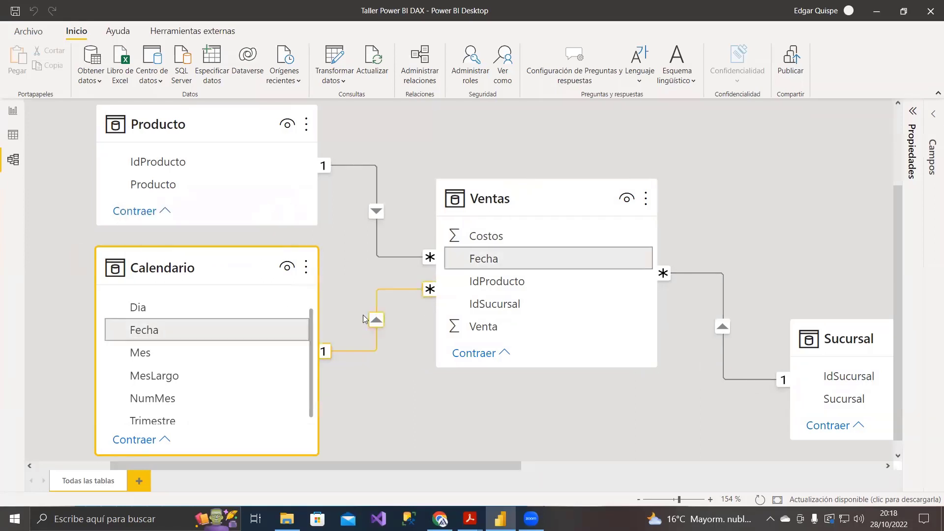
Step: Check the sales card on the report page for 2020, 2021 and 2022 in turn with the Año slicer, and clear the selection
{"action": "left_click", "coordinate": [13, 111]}
{"action": "left_click", "coordinate": [65, 142]}
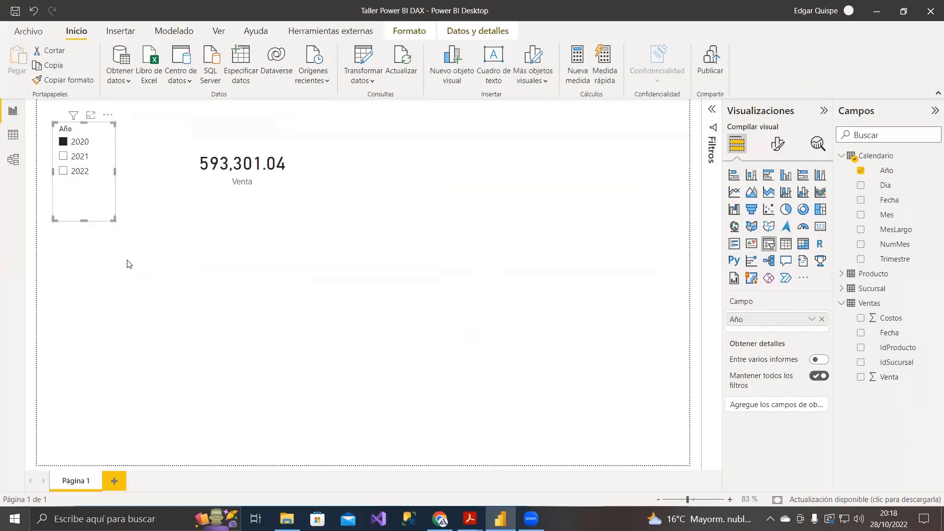
{"action": "left_click", "coordinate": [230, 177]}
{"action": "left_click", "coordinate": [63, 156]}
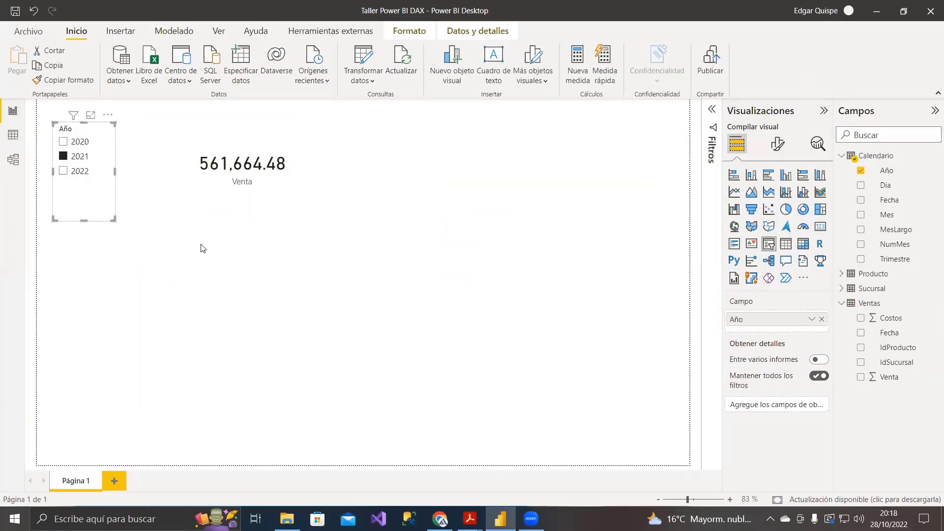
{"action": "left_click", "coordinate": [148, 179]}
{"action": "left_click", "coordinate": [63, 156]}
{"action": "left_click", "coordinate": [63, 171]}
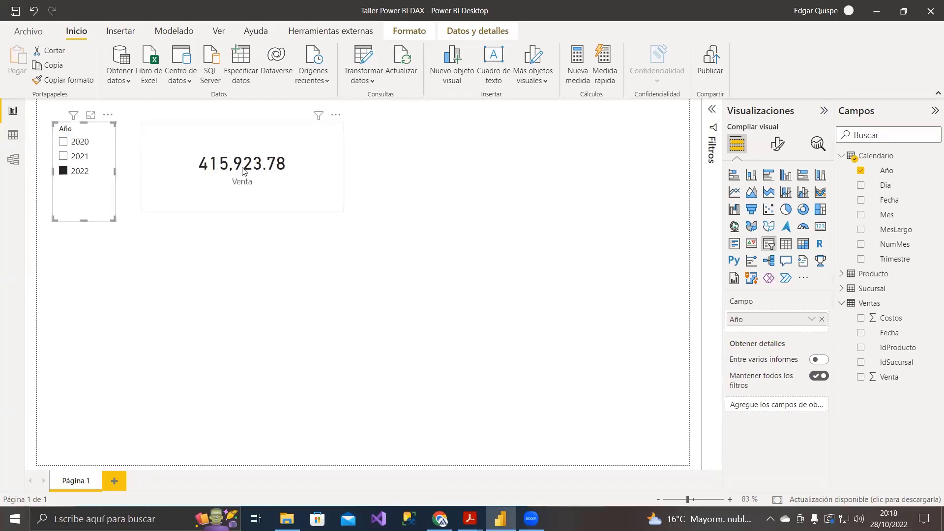
{"action": "left_click", "coordinate": [151, 182]}
{"action": "left_click", "coordinate": [63, 171]}
{"action": "left_click", "coordinate": [368, 255]}
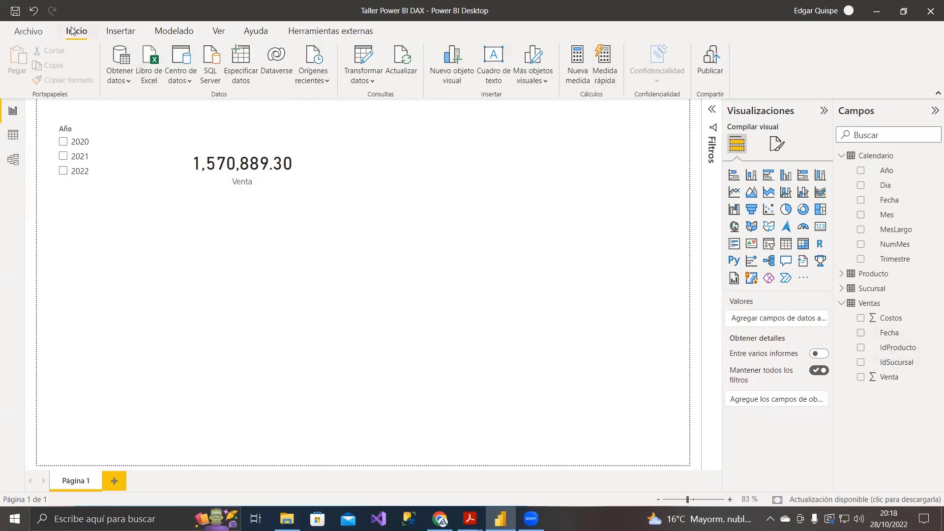
Step: Create a new manually entered table with one blank column, name it Medidas and load it
{"action": "left_click", "coordinate": [242, 59]}
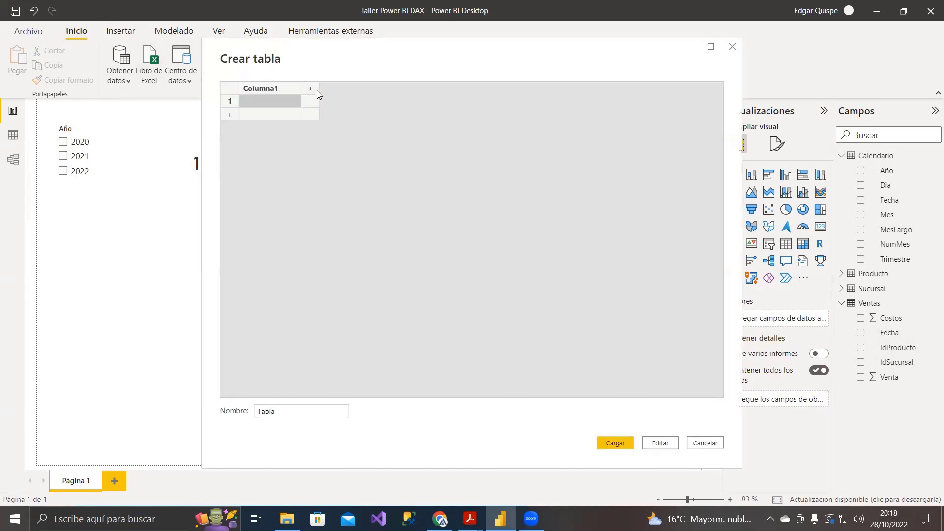
{"action": "left_click_drag", "start_coordinate": [310, 411], "coordinate": [239, 383]}
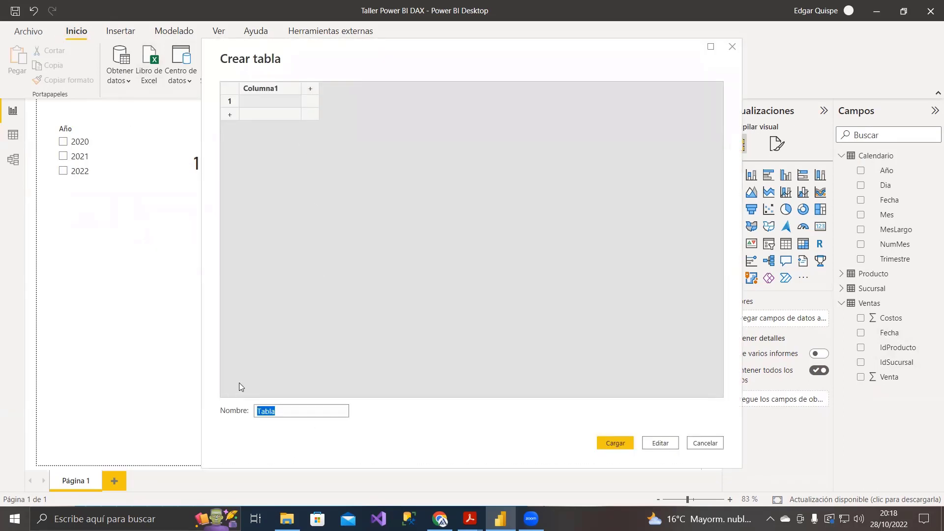
{"action": "type", "text": "Medidas"}
{"action": "key", "text": "Return"}
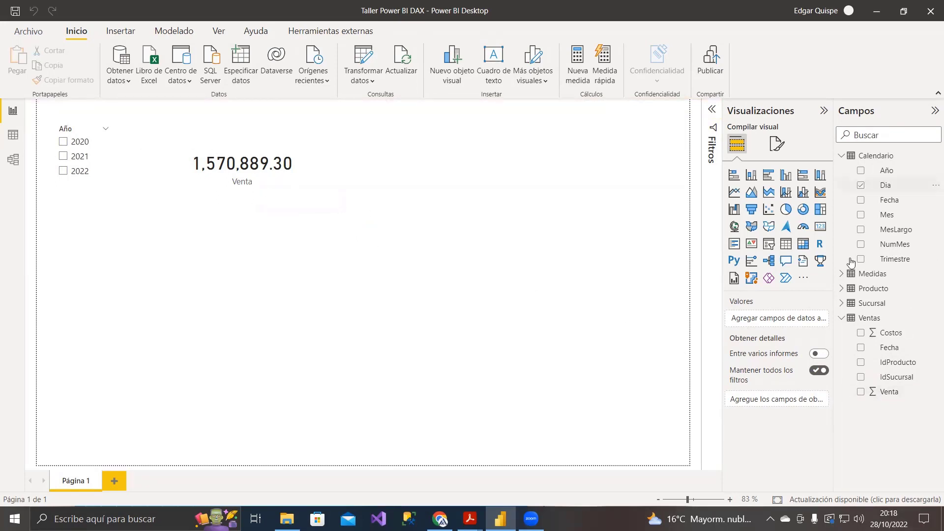
Step: Create the measure Total Ventas = SUM(Ventas[Venta]) in the Medidas table
{"action": "left_click", "coordinate": [846, 275]}
{"action": "left_click", "coordinate": [896, 292]}
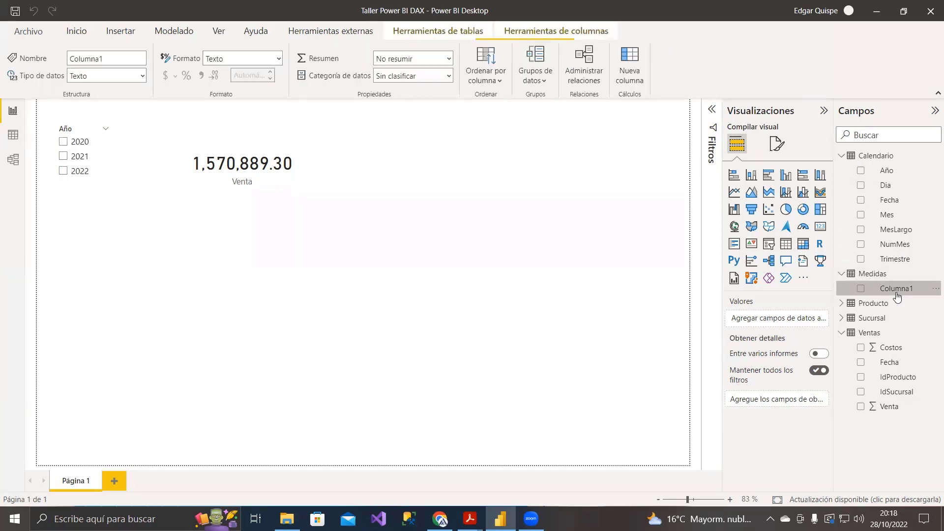
{"action": "left_click", "coordinate": [79, 34]}
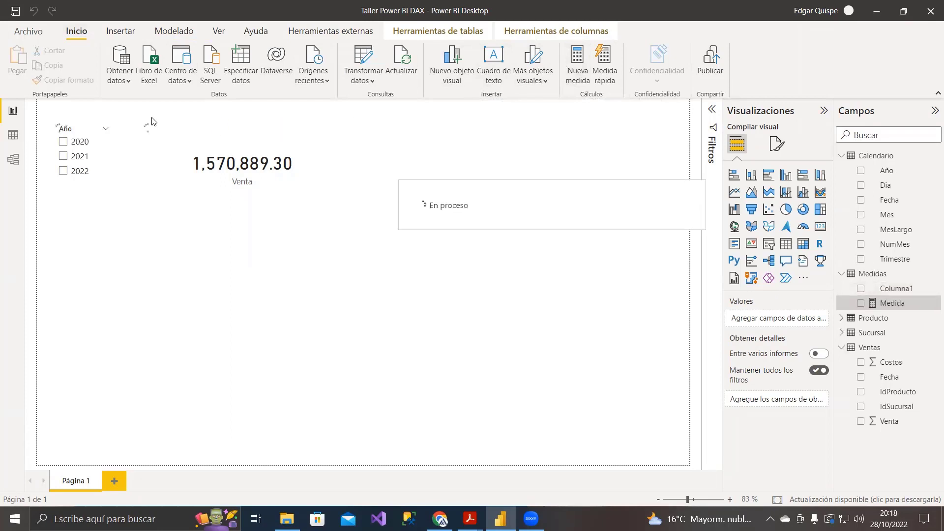
{"action": "scroll", "coordinate": [141, 111], "scroll_direction": "up", "scroll_amount": 4}
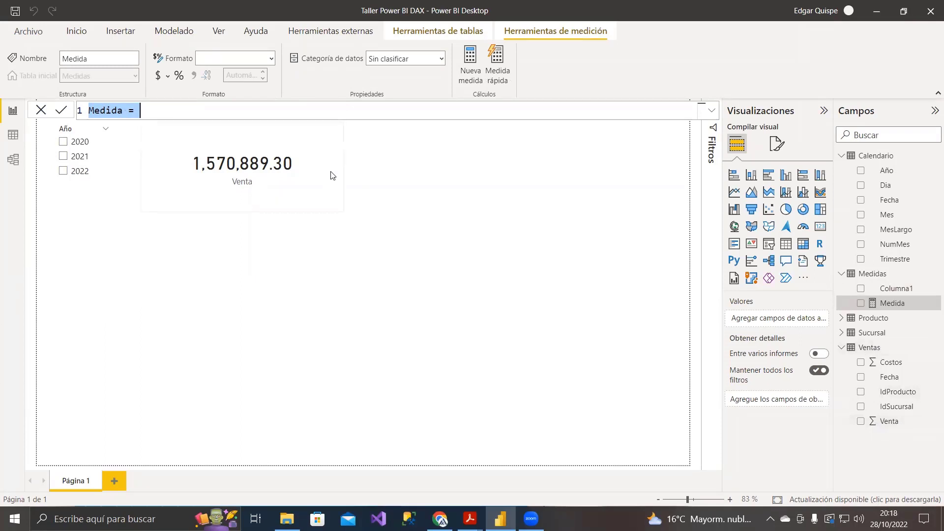
{"action": "type", "text": "Total Ventas"}
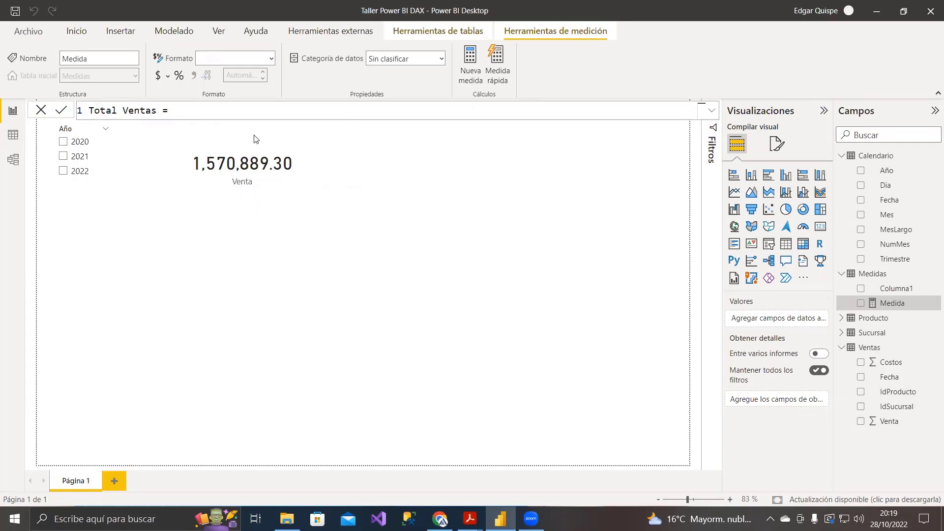
{"action": "type", "text": "sum"}
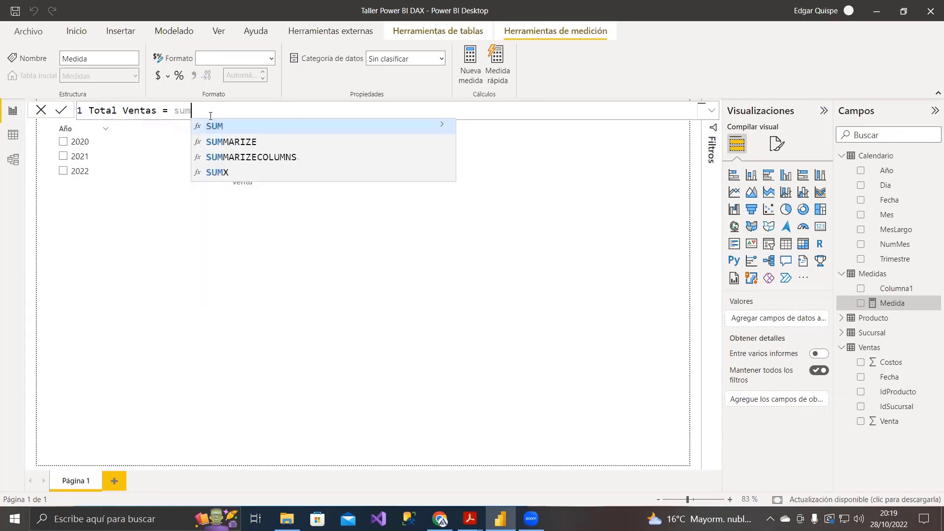
{"action": "key", "text": "Tab"}
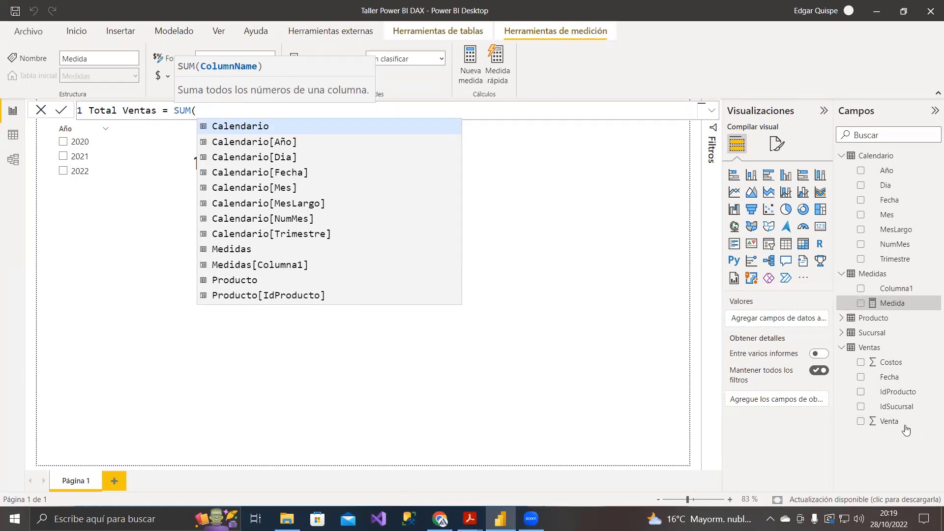
{"action": "type", "text": "Venta"}
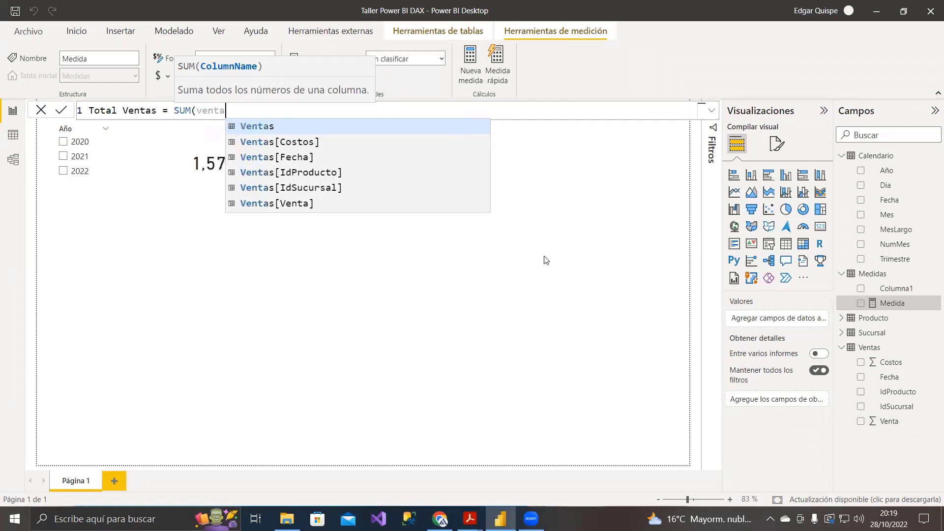
{"action": "left_click", "coordinate": [282, 207]}
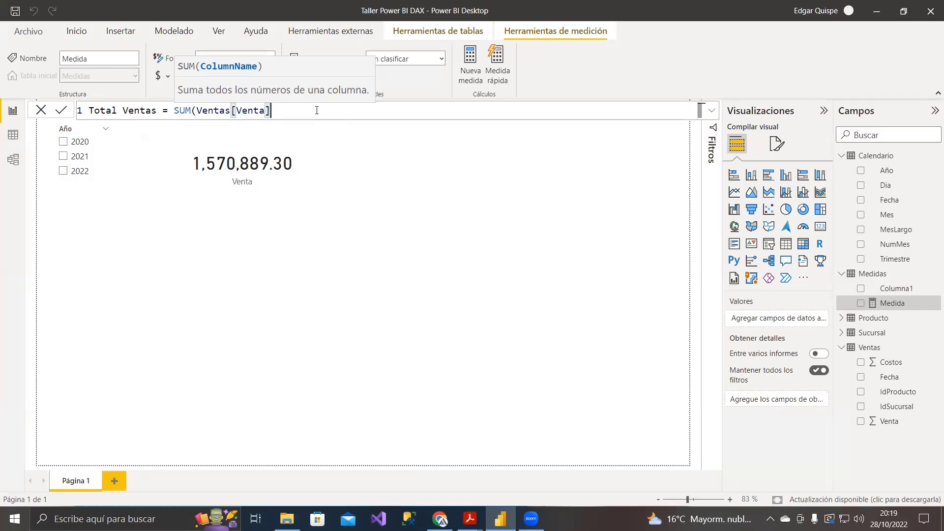
{"action": "type", "text": ")"}
{"action": "key", "text": "Return"}
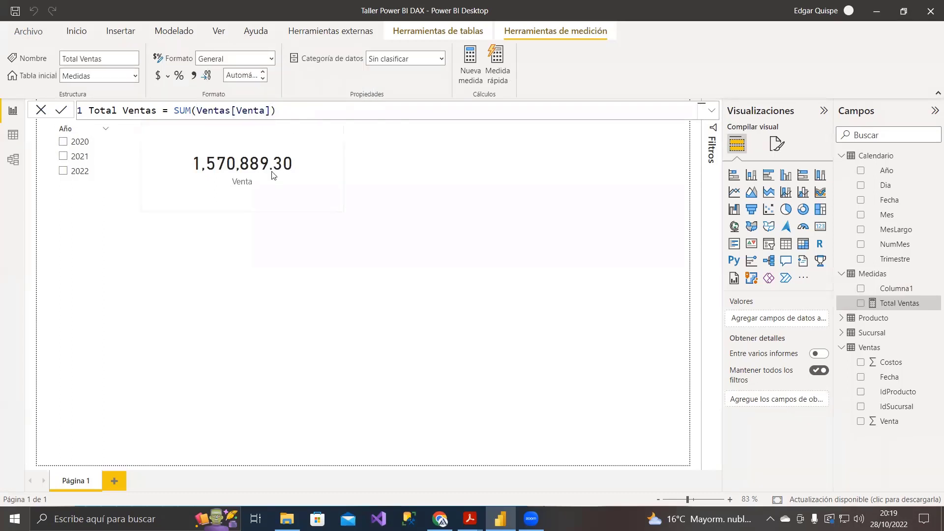
Step: Replace the Venta field in the sales card with the Total Ventas measure
{"action": "left_click", "coordinate": [238, 172]}
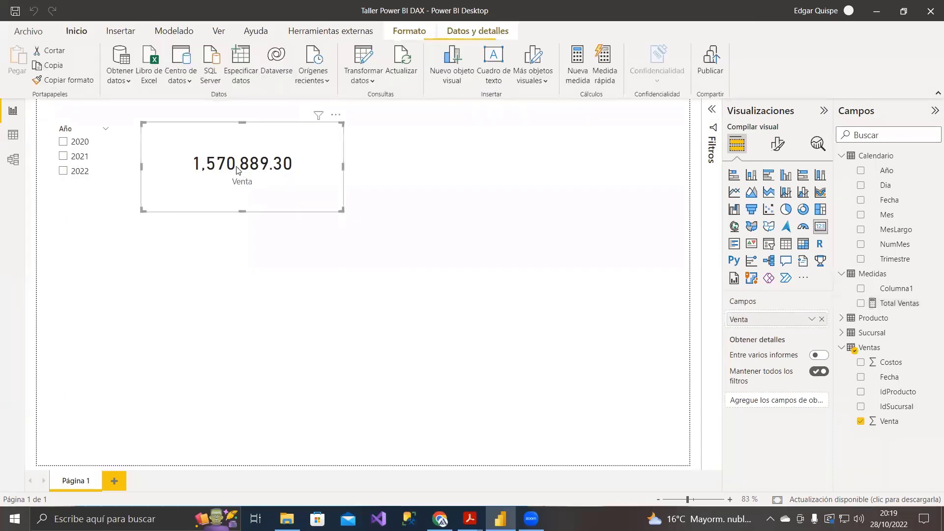
{"action": "left_click", "coordinate": [821, 319]}
{"action": "left_click_drag", "start_coordinate": [888, 420], "coordinate": [314, 182]}
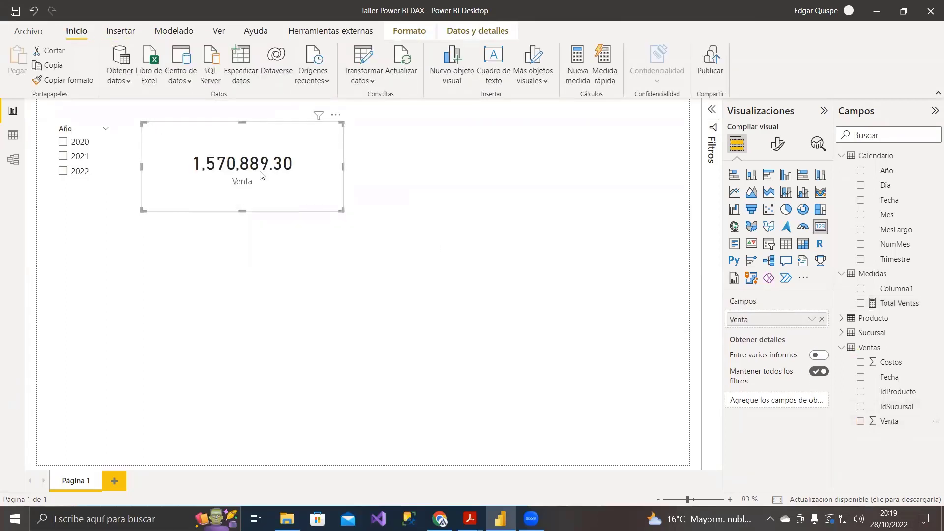
{"action": "left_click", "coordinate": [860, 420]}
{"action": "left_click_drag", "start_coordinate": [891, 303], "coordinate": [227, 191]}
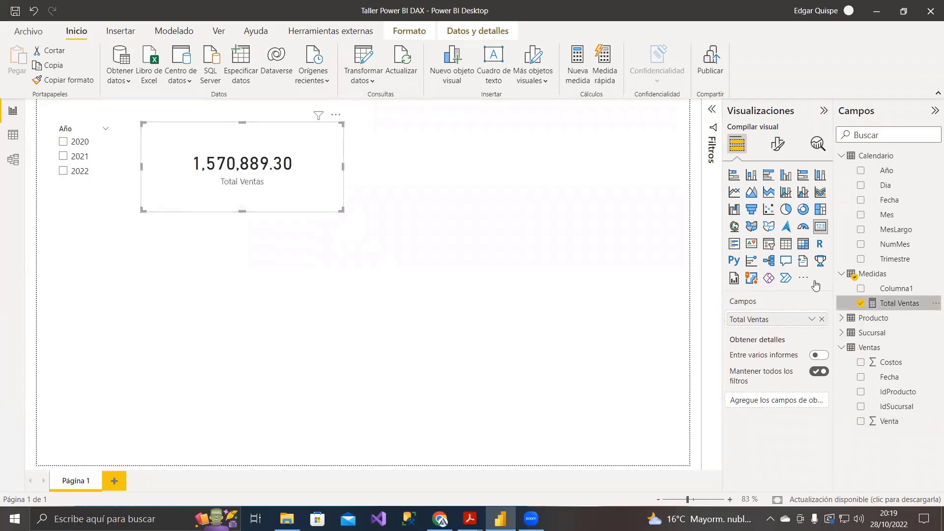
Step: Format the Total Ventas measure as $ Inglés (Estados Unidos) currency with 0 decimal places
{"action": "left_click", "coordinate": [889, 303]}
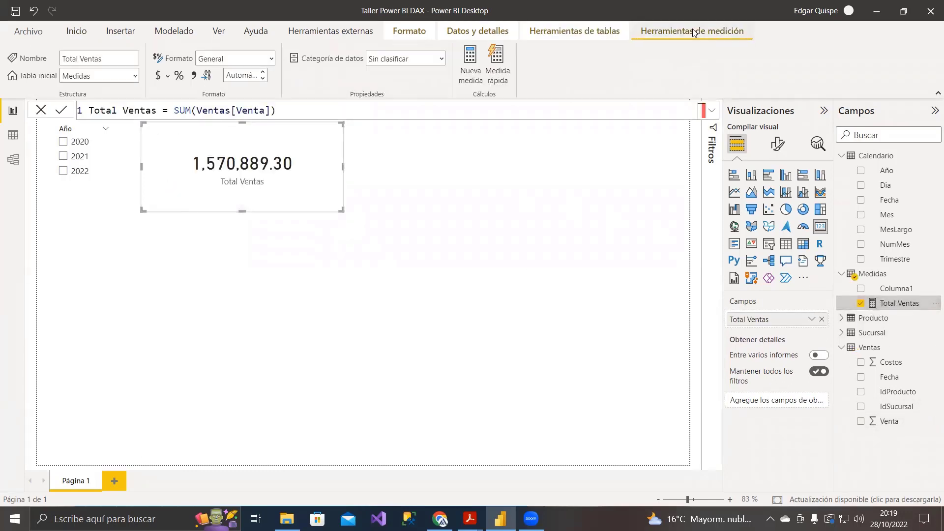
{"action": "left_click", "coordinate": [167, 75]}
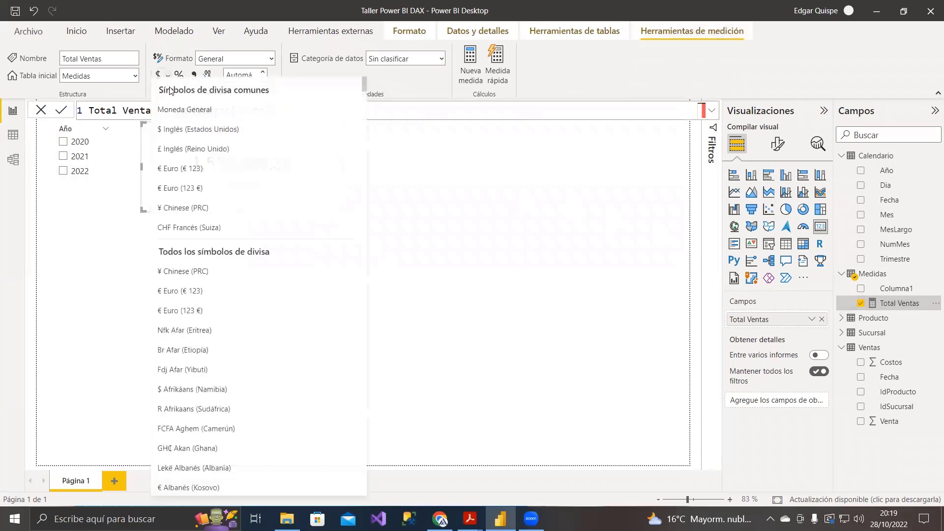
{"action": "left_click", "coordinate": [194, 138]}
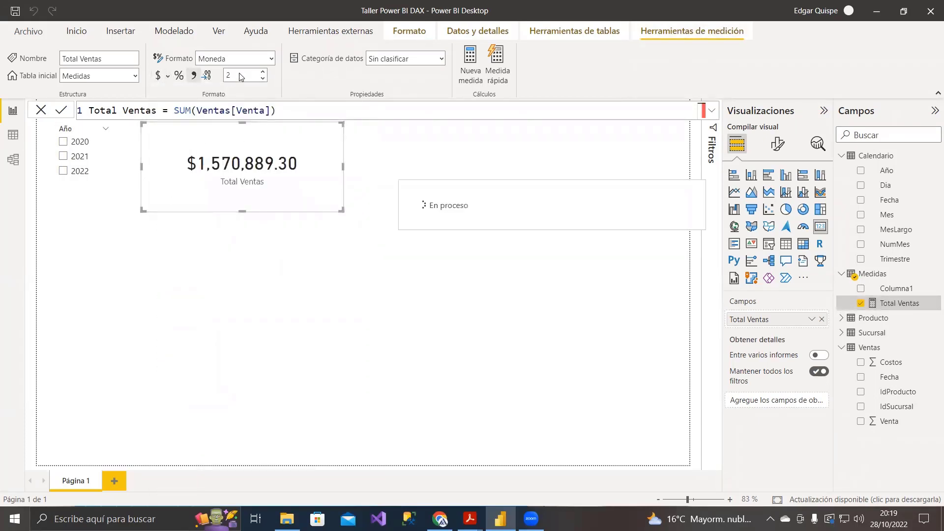
{"action": "left_click_drag", "start_coordinate": [238, 74], "coordinate": [220, 74]}
{"action": "type", "text": "2"}
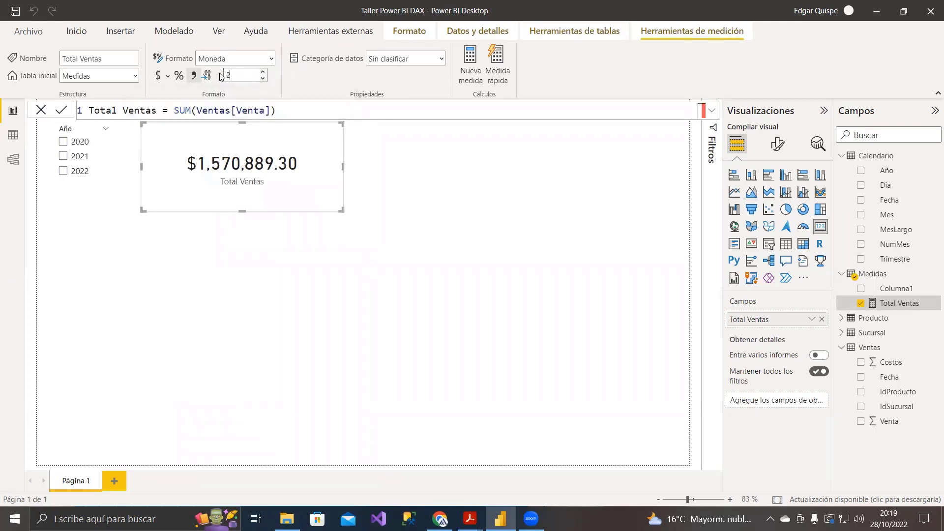
{"action": "key", "text": "BackSpace"}
{"action": "type", "text": "0"}
{"action": "key", "text": "Return"}
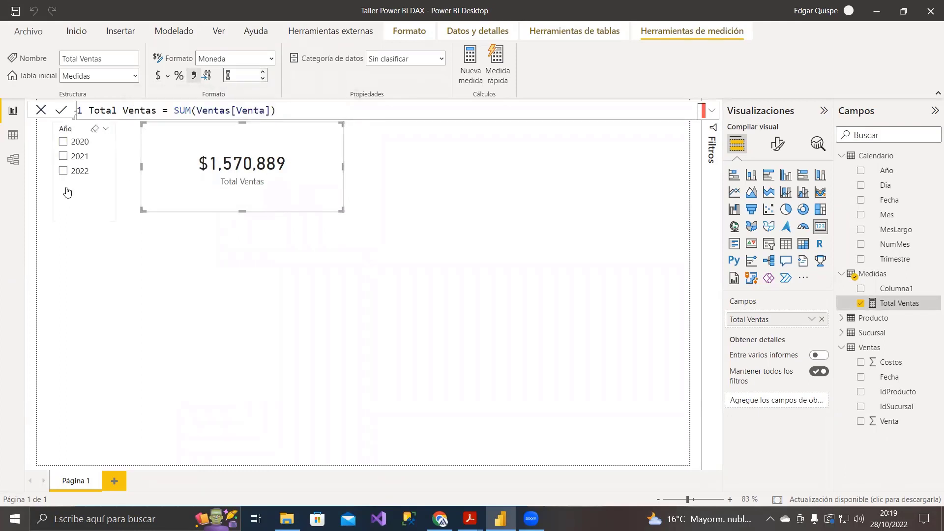
Step: Move the Año slicer and the sales card lower on the report page, and show the Total Ventas measure's formula
{"action": "left_click_drag", "start_coordinate": [65, 215], "coordinate": [60, 265]}
{"action": "left_click_drag", "start_coordinate": [249, 188], "coordinate": [246, 239]}
{"action": "left_click", "coordinate": [899, 303]}
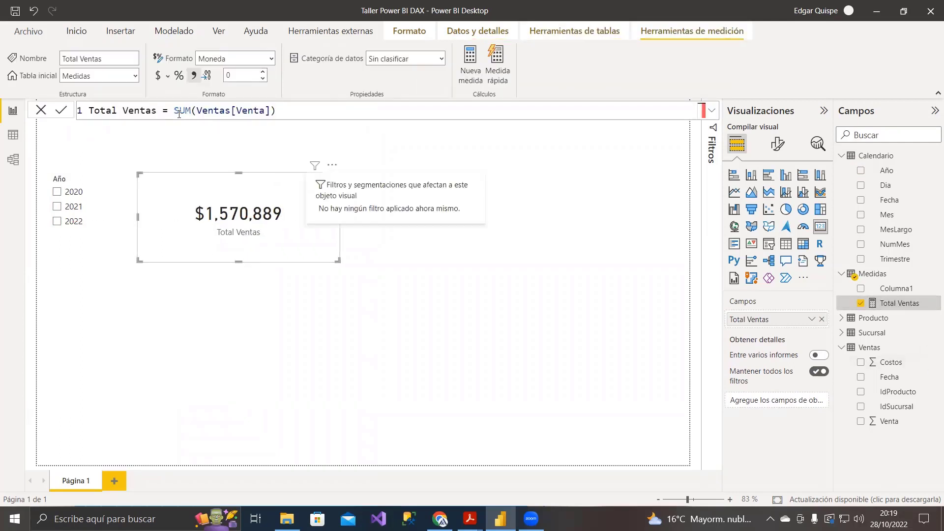
{"action": "left_click_drag", "start_coordinate": [175, 111], "coordinate": [276, 111]}
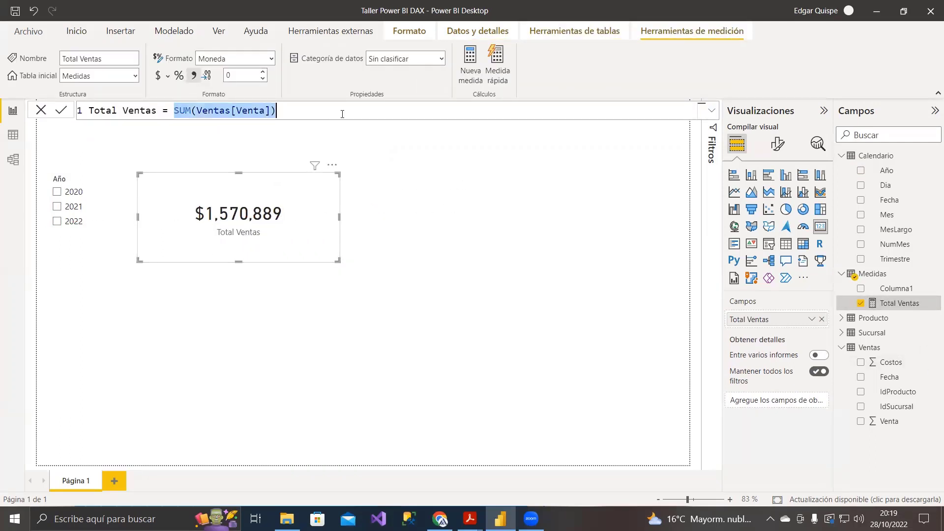
{"action": "left_click", "coordinate": [283, 112]}
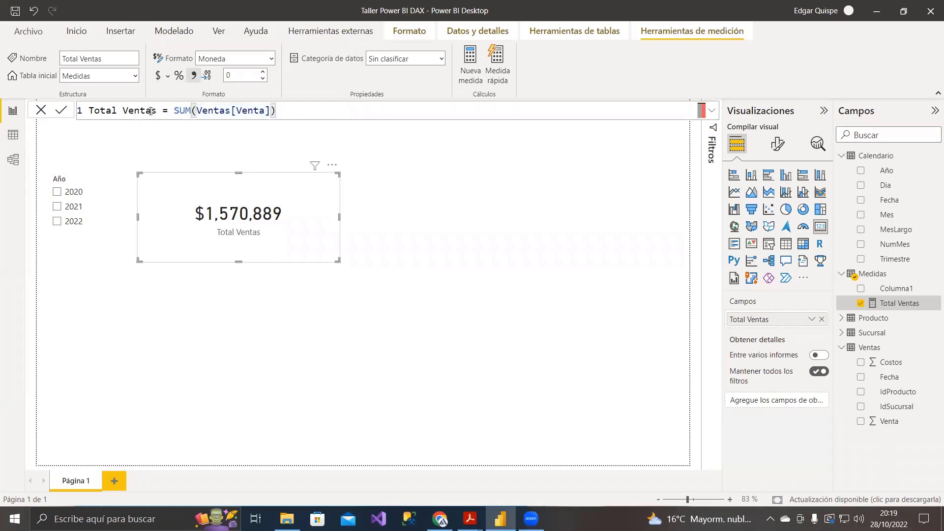
{"action": "left_click_drag", "start_coordinate": [174, 111], "coordinate": [276, 111]}
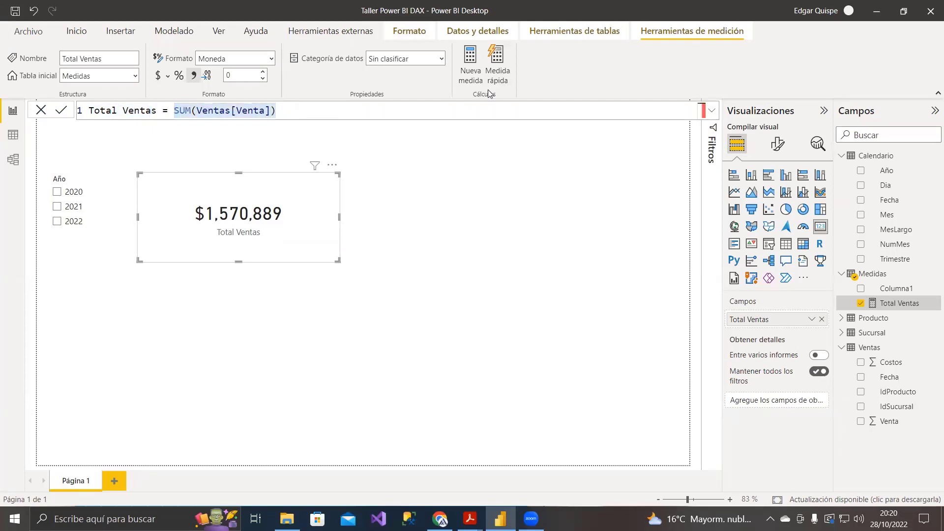
{"action": "left_click", "coordinate": [293, 110]}
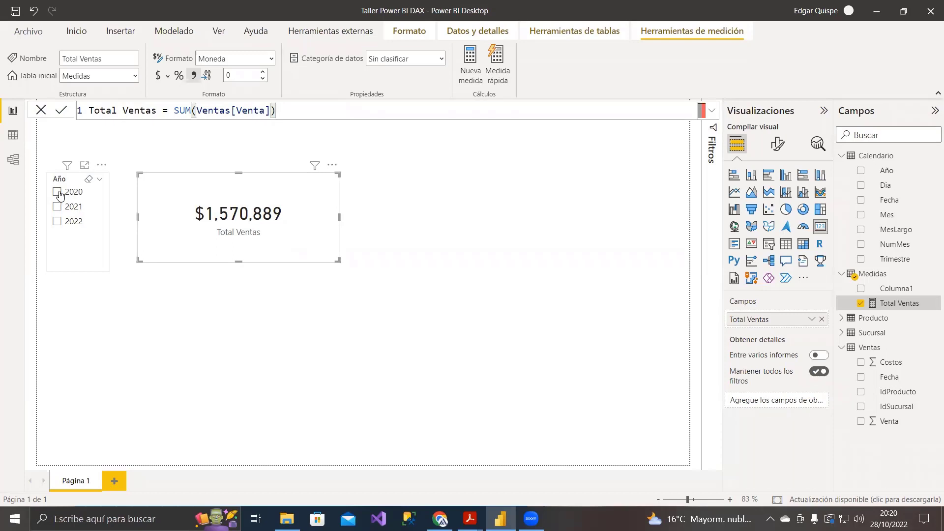
Step: Shrink the Total Ventas card in height and width and place it beside the Año slicer
{"action": "left_click_drag", "start_coordinate": [253, 197], "coordinate": [247, 202]}
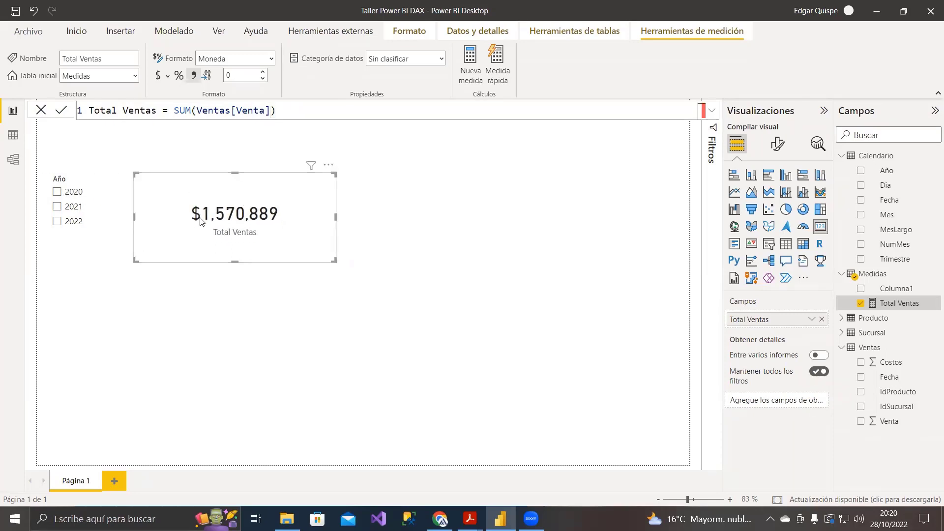
{"action": "left_click_drag", "start_coordinate": [233, 256], "coordinate": [232, 243]}
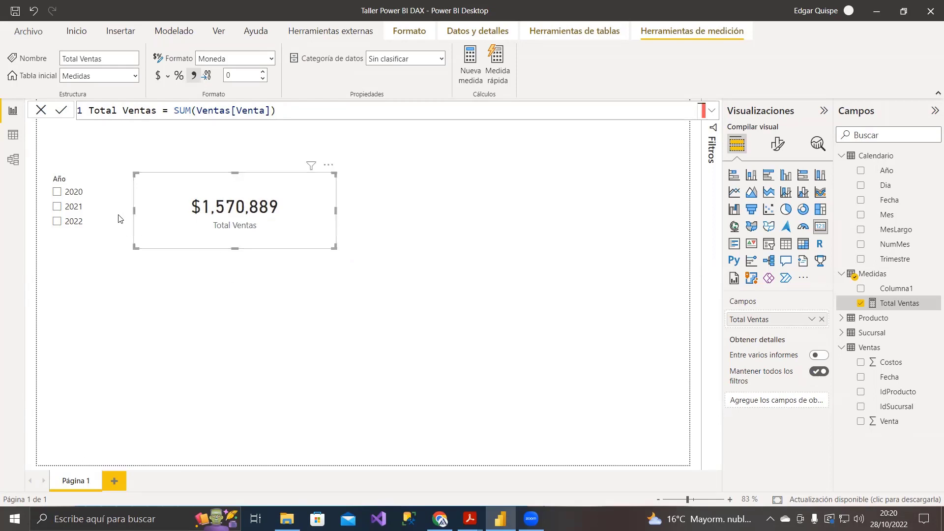
{"action": "left_click_drag", "start_coordinate": [135, 210], "coordinate": [192, 211]}
{"action": "left_click_drag", "start_coordinate": [286, 215], "coordinate": [235, 217]}
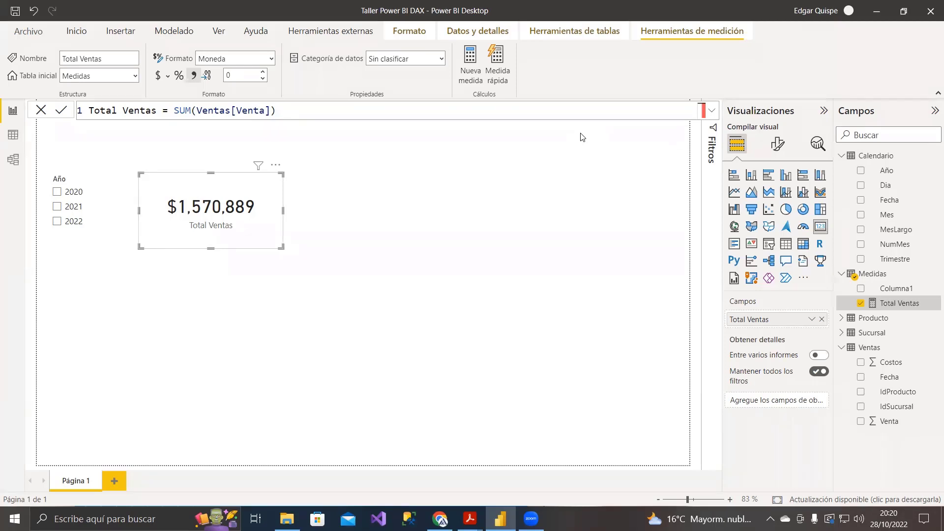
Step: Try filtering the Total Ventas card by 2021 in the Año slicer, and clear that selection again
{"action": "left_click", "coordinate": [57, 207]}
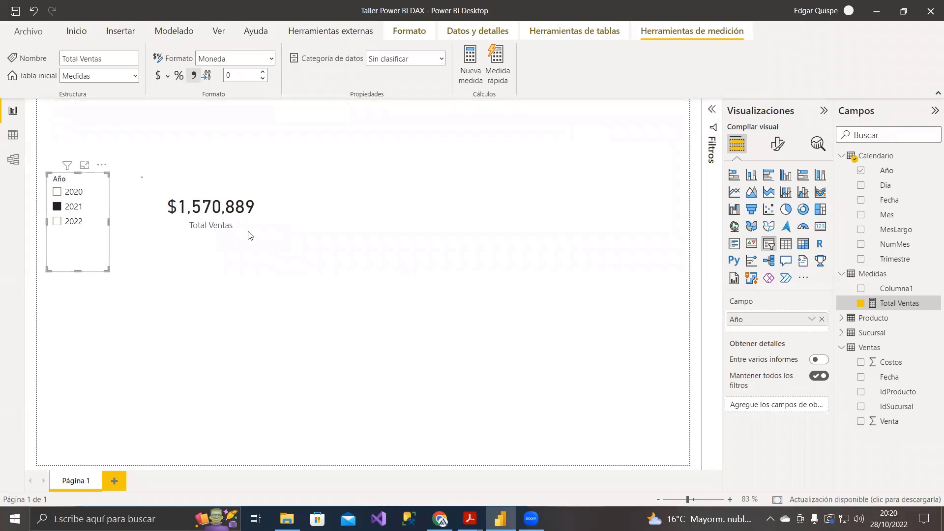
{"action": "left_click", "coordinate": [57, 206]}
{"action": "left_click", "coordinate": [336, 215]}
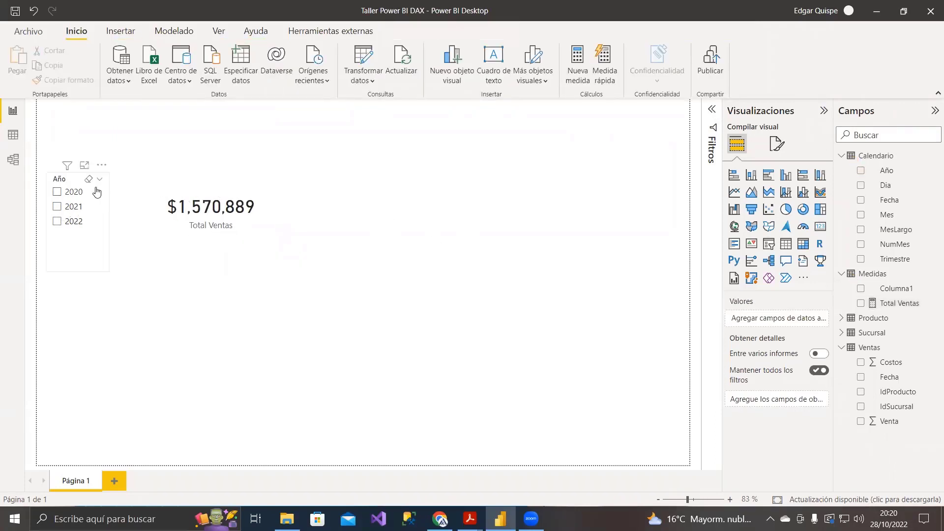
{"action": "left_click", "coordinate": [224, 239]}
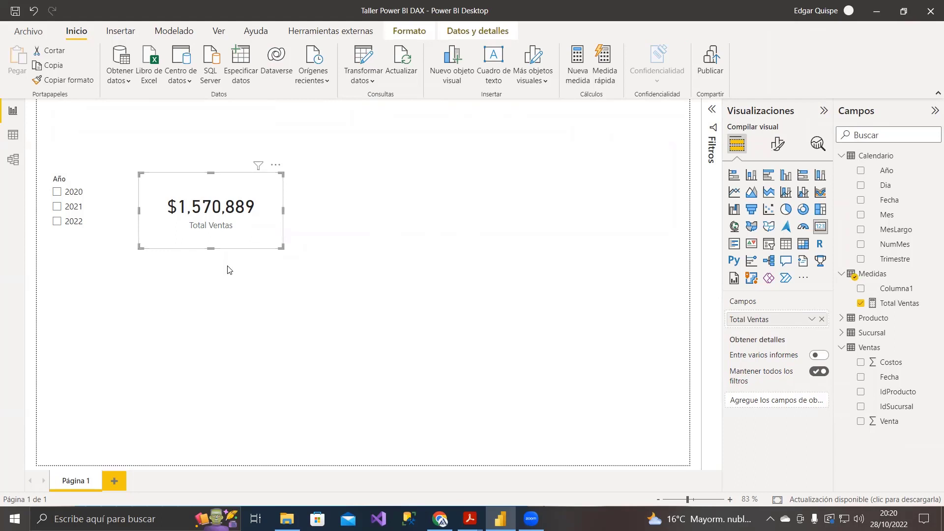
Step: Move the Año slicer slightly higher on the page and filter the report by 2021
{"action": "left_click", "coordinate": [66, 182]}
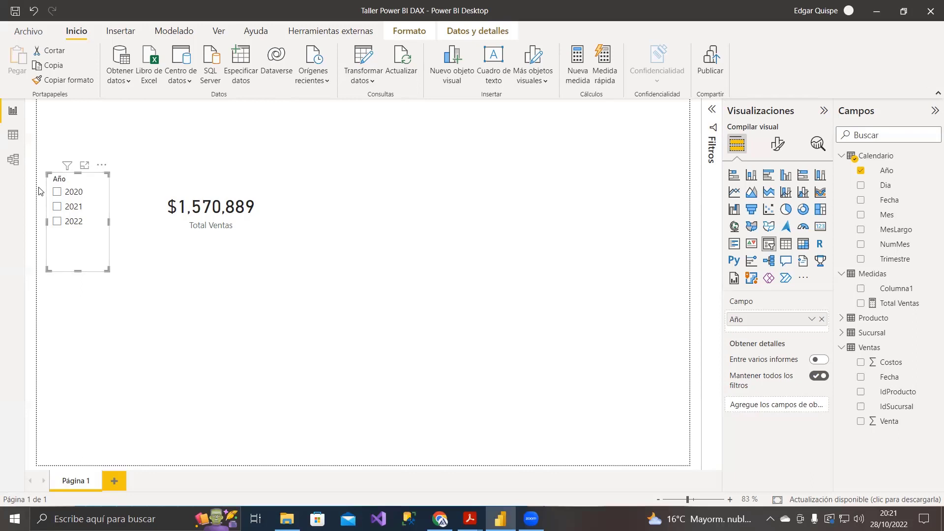
{"action": "left_click_drag", "start_coordinate": [59, 180], "coordinate": [58, 157]}
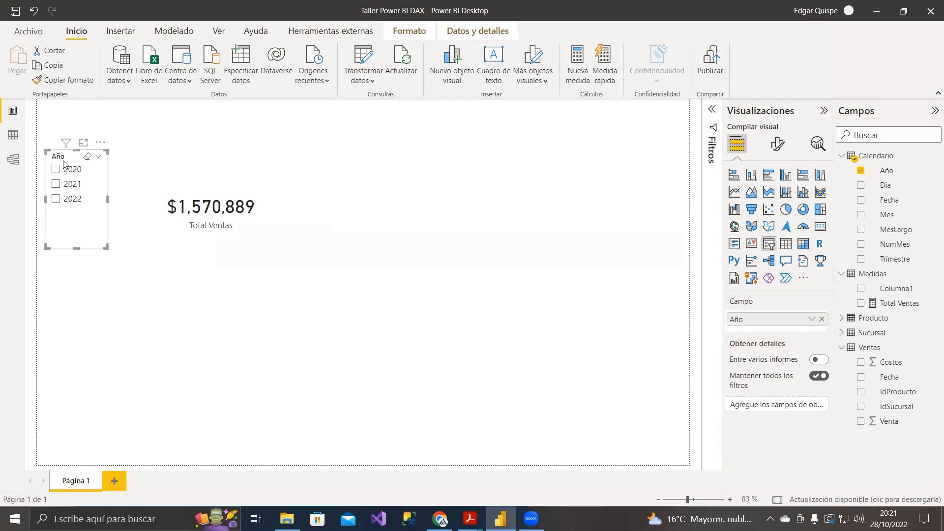
{"action": "left_click_drag", "start_coordinate": [62, 169], "coordinate": [60, 181]}
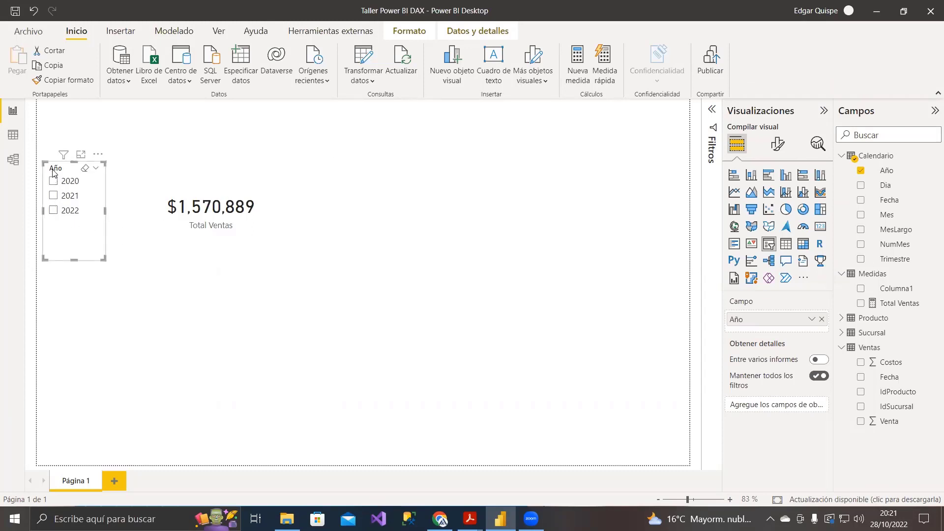
{"action": "left_click", "coordinate": [53, 201]}
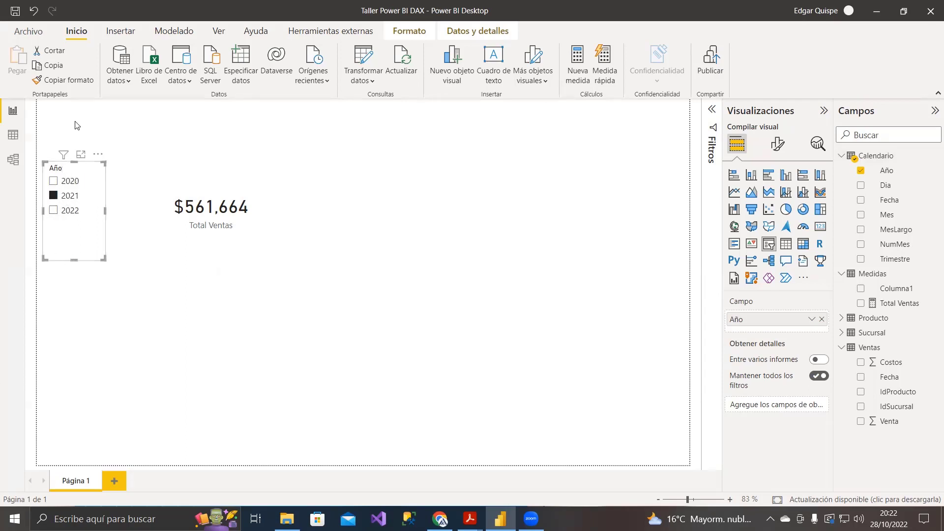
Step: In the Calendario table's data, filter the Año column to 2021 only and sort the Fecha column in ascending order
{"action": "left_click", "coordinate": [13, 136]}
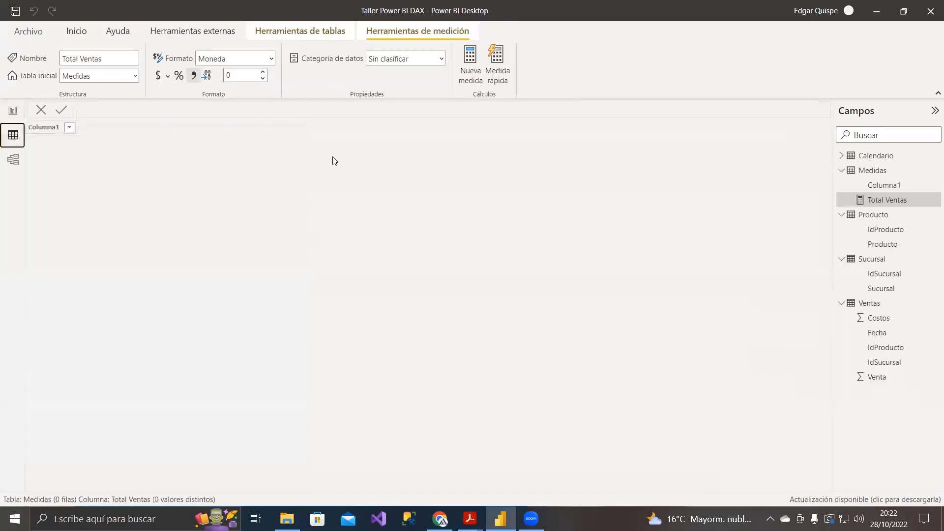
{"action": "left_click", "coordinate": [867, 156]}
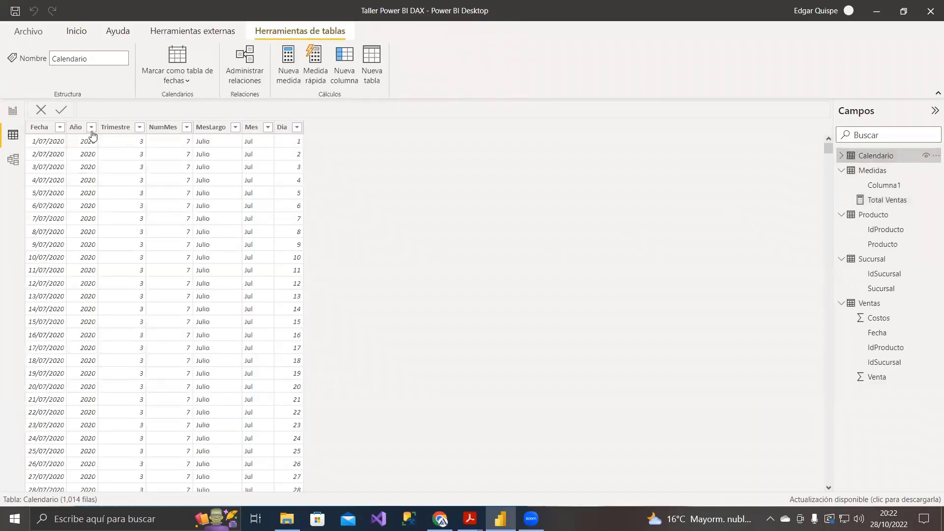
{"action": "left_click", "coordinate": [92, 127]}
{"action": "left_click", "coordinate": [114, 218]}
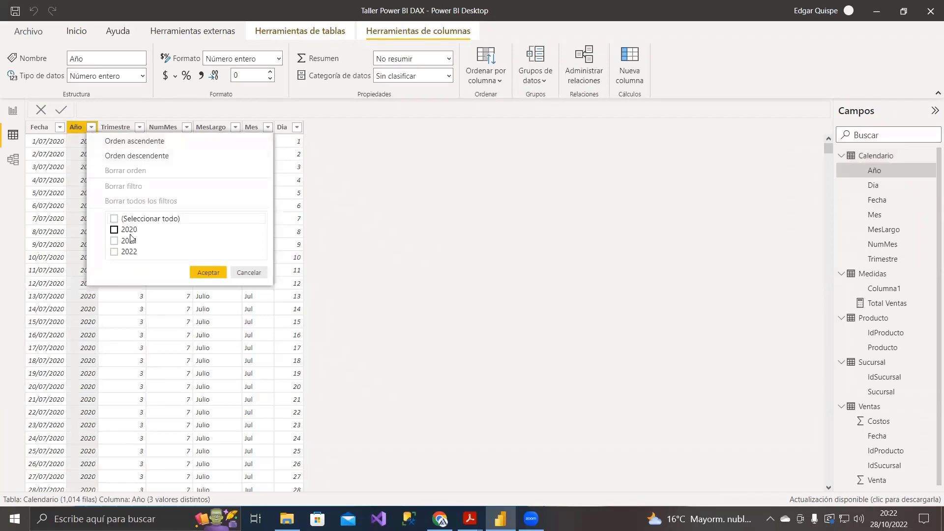
{"action": "left_click", "coordinate": [114, 240]}
{"action": "left_click", "coordinate": [207, 272]}
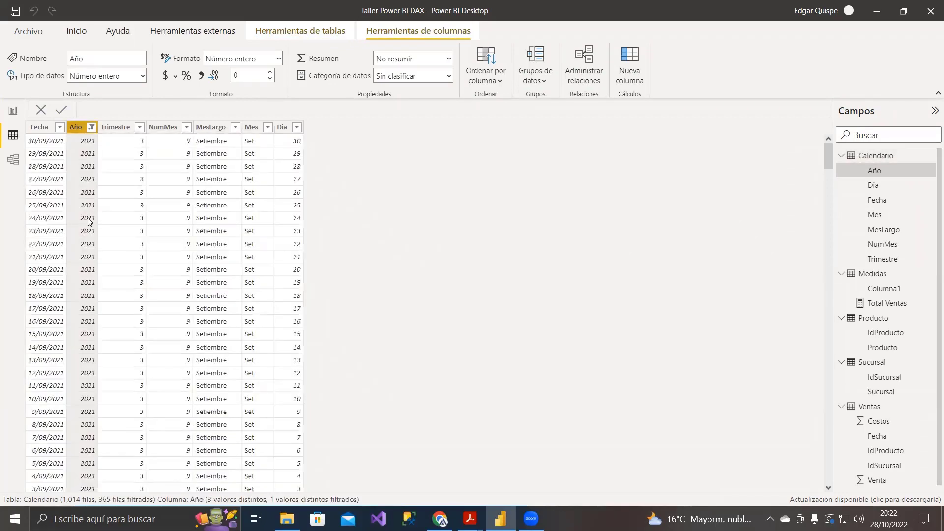
{"action": "left_click", "coordinate": [59, 127]}
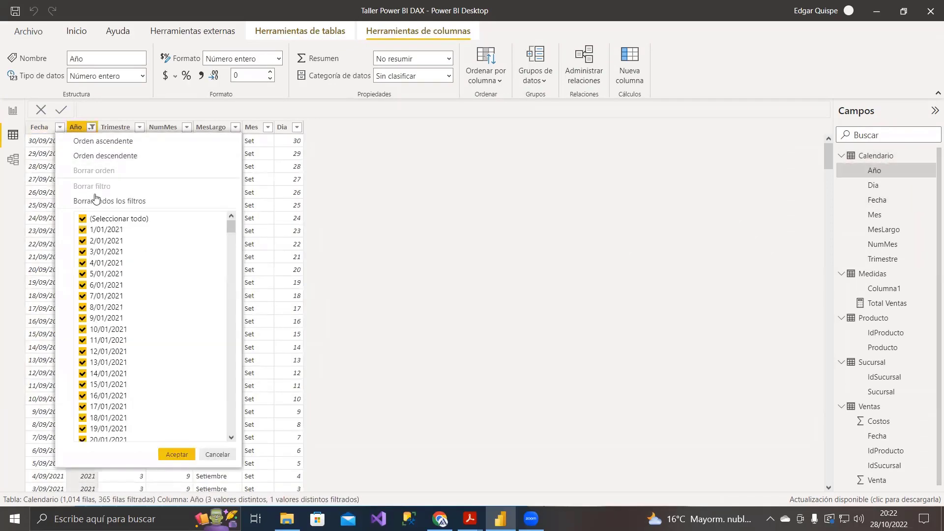
{"action": "left_click", "coordinate": [99, 142]}
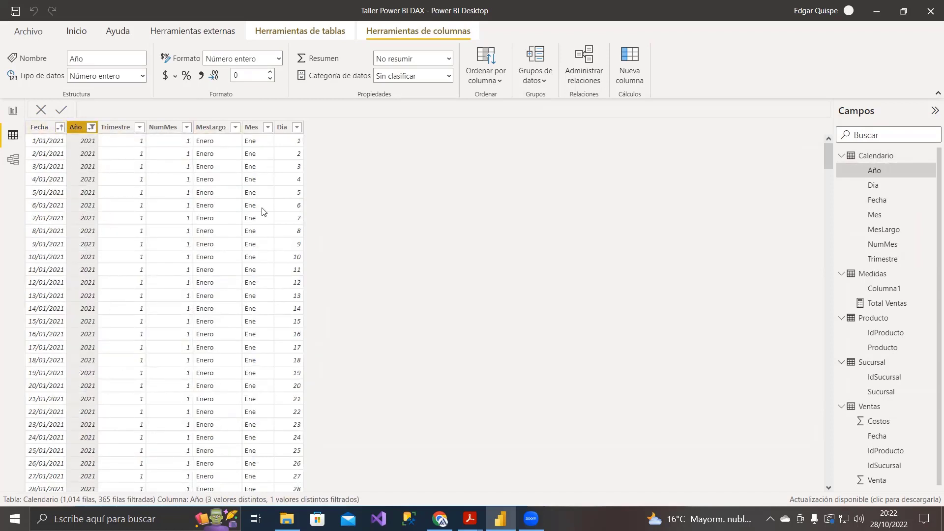
Step: Return to the report page and shorten the Año slicer so it ends just below the 2022 option
{"action": "left_click", "coordinate": [13, 110]}
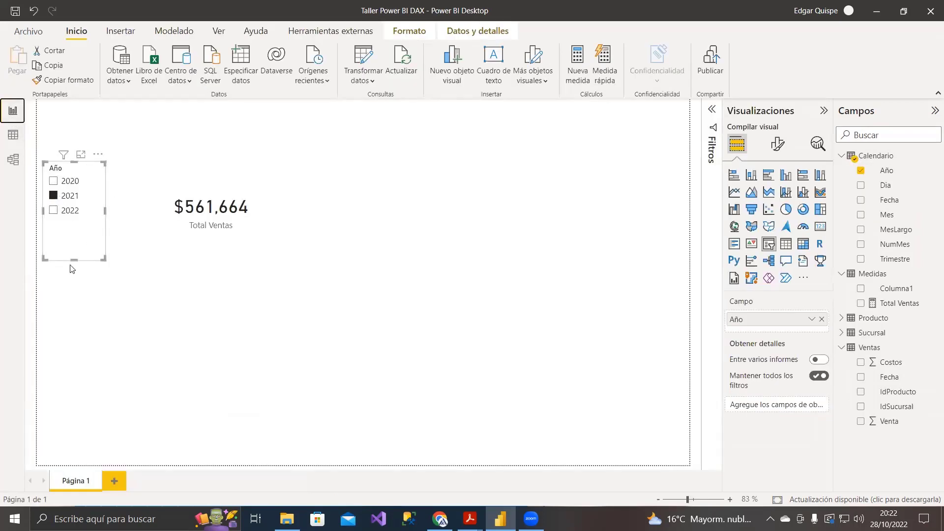
{"action": "left_click_drag", "start_coordinate": [103, 259], "coordinate": [103, 228]}
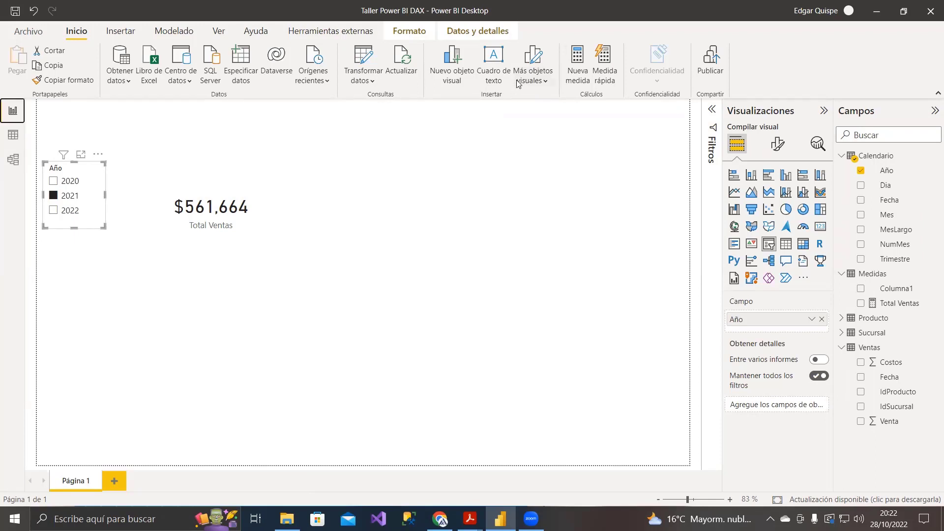
{"action": "left_click", "coordinate": [13, 135]}
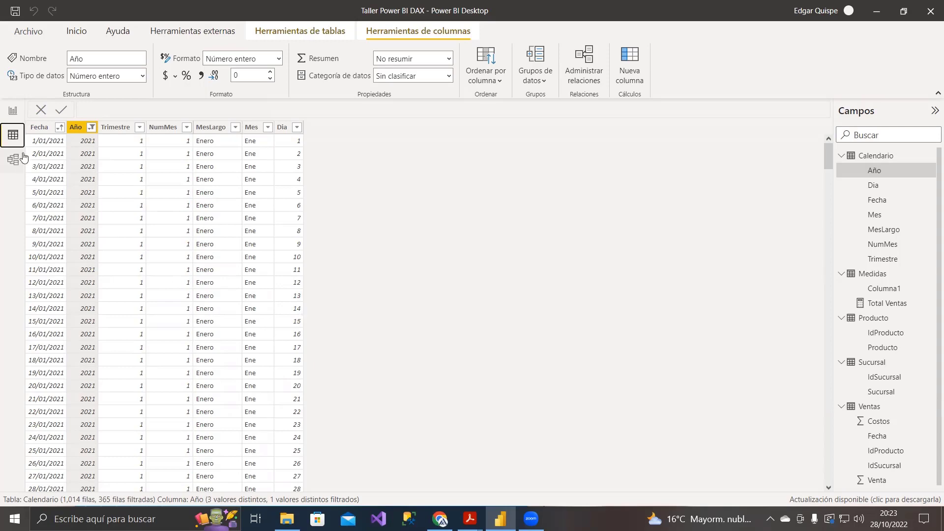
{"action": "left_click", "coordinate": [12, 110]}
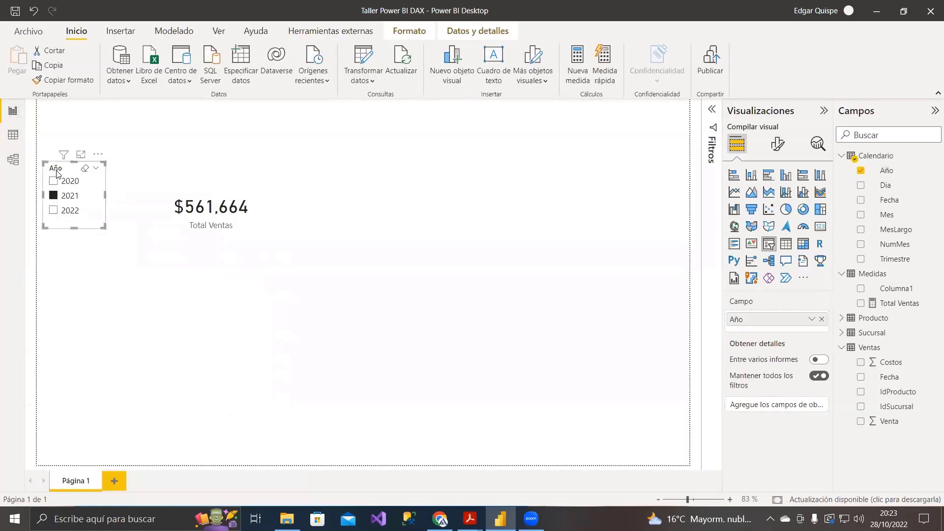
Step: Duplicate the Año slicer, place the copy below the original, and replace its field with Mes from Calendario
{"action": "key", "text": "ctrl+c"}
{"action": "key", "text": "ctrl+v"}
{"action": "left_click_drag", "start_coordinate": [104, 167], "coordinate": [51, 260]}
{"action": "left_click", "coordinate": [60, 269]}
{"action": "left_click", "coordinate": [860, 170]}
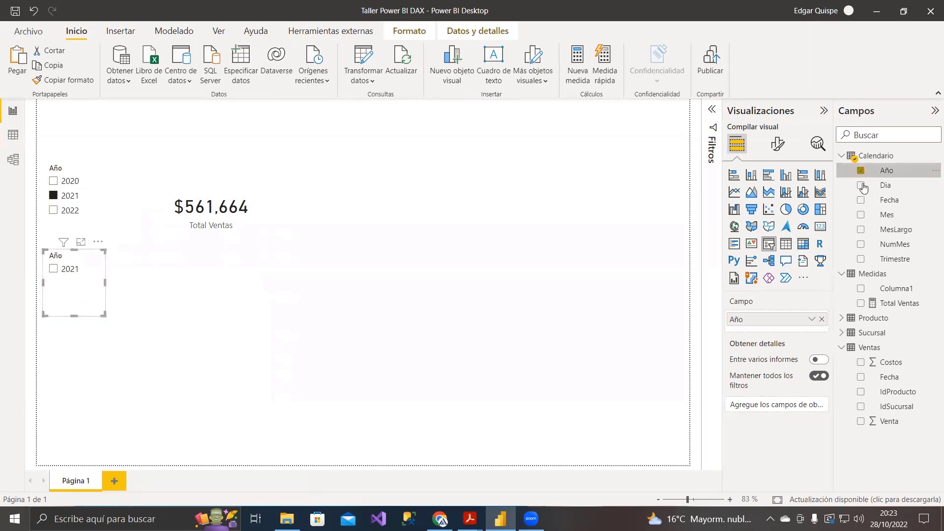
{"action": "left_click", "coordinate": [860, 215]}
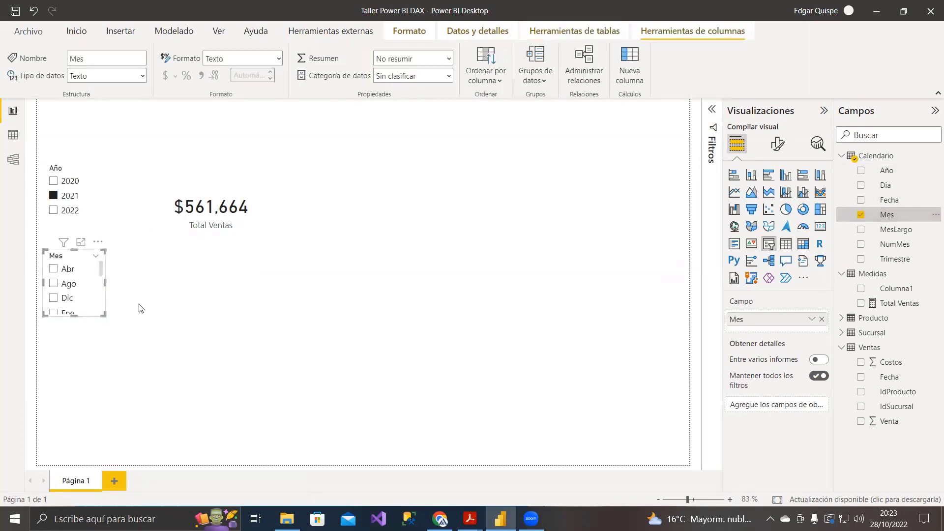
Step: Clear all filters from the Calendario table in the data view and check the Año column's filter options
{"action": "left_click", "coordinate": [13, 135]}
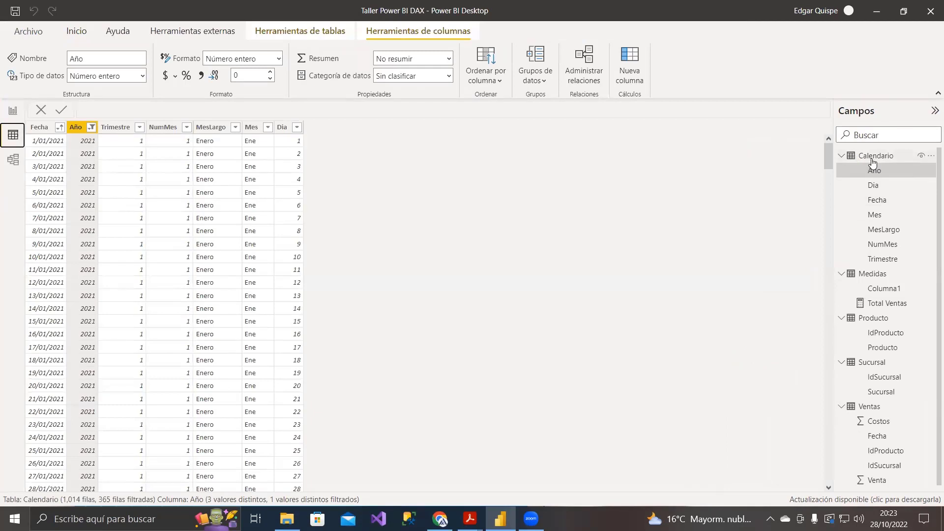
{"action": "left_click", "coordinate": [91, 127]}
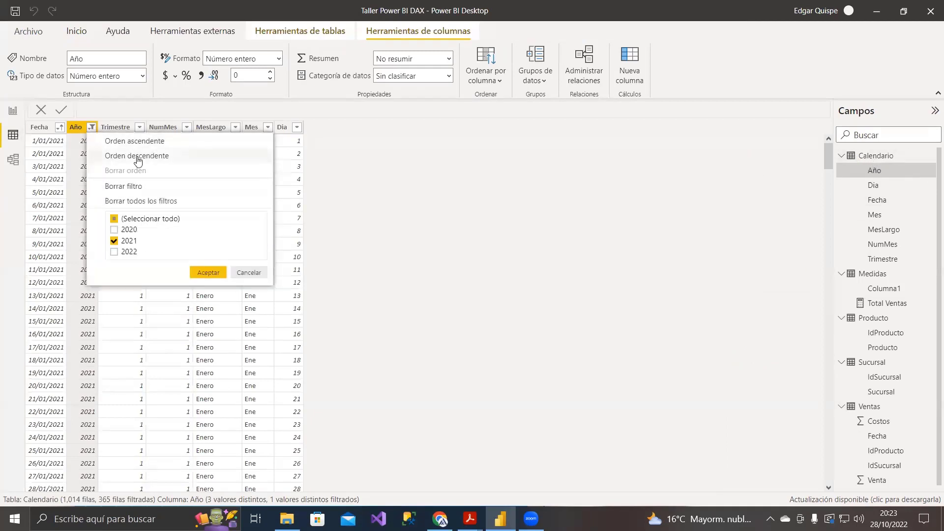
{"action": "left_click", "coordinate": [136, 199]}
{"action": "left_click", "coordinate": [90, 127]}
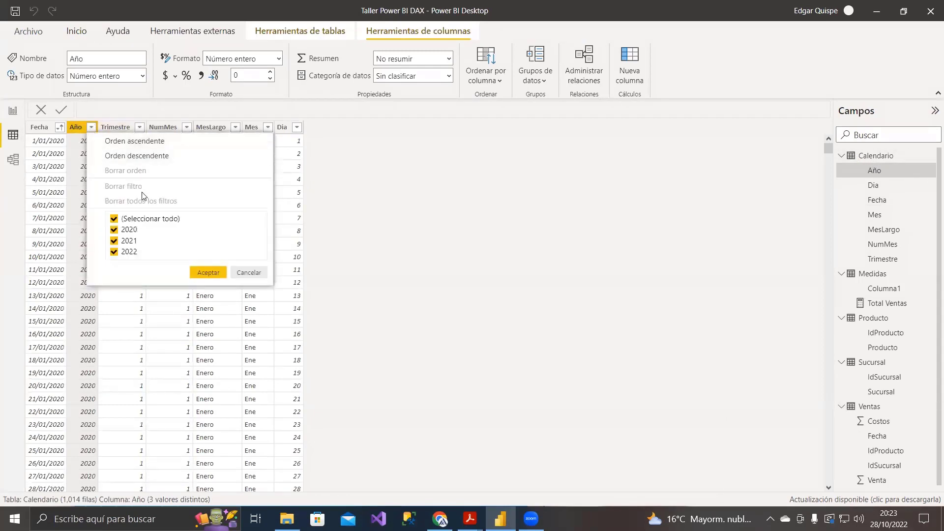
{"action": "left_click", "coordinate": [359, 154]}
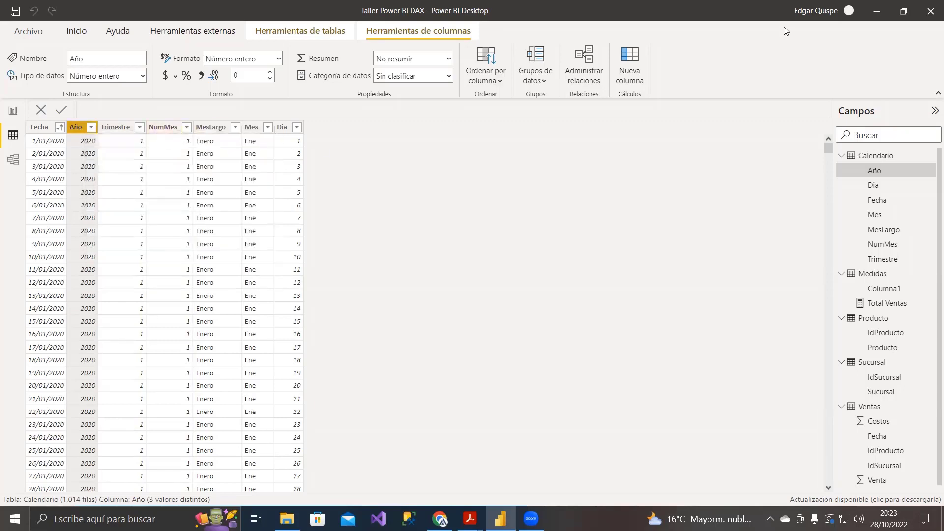
Step: Set the Calendario table's Mes column to be sorted by the NumMes column
{"action": "left_click", "coordinate": [248, 128]}
{"action": "left_click", "coordinate": [485, 75]}
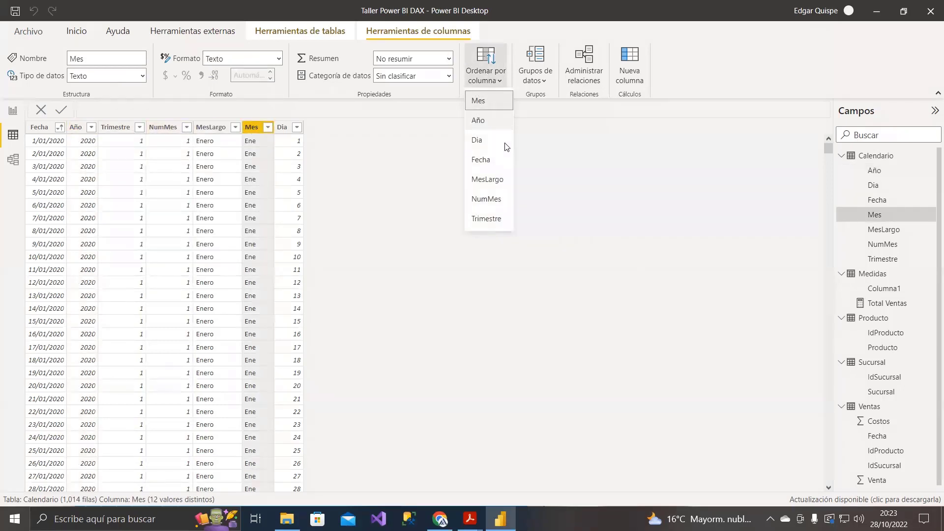
{"action": "left_click", "coordinate": [492, 196]}
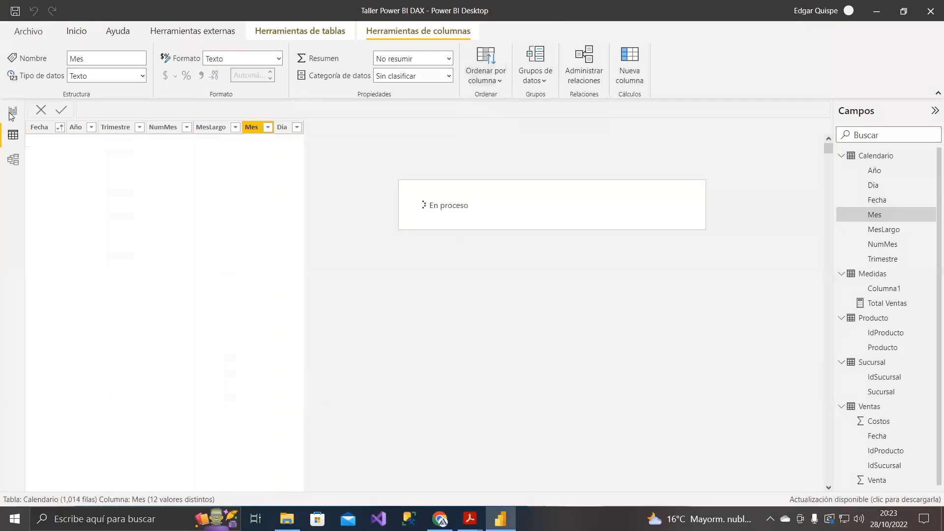
Step: Return to the report page and lengthen the Mes slicer downward to list the months through Nov
{"action": "left_click", "coordinate": [12, 110]}
{"action": "mouse_move", "coordinate": [65, 242]}
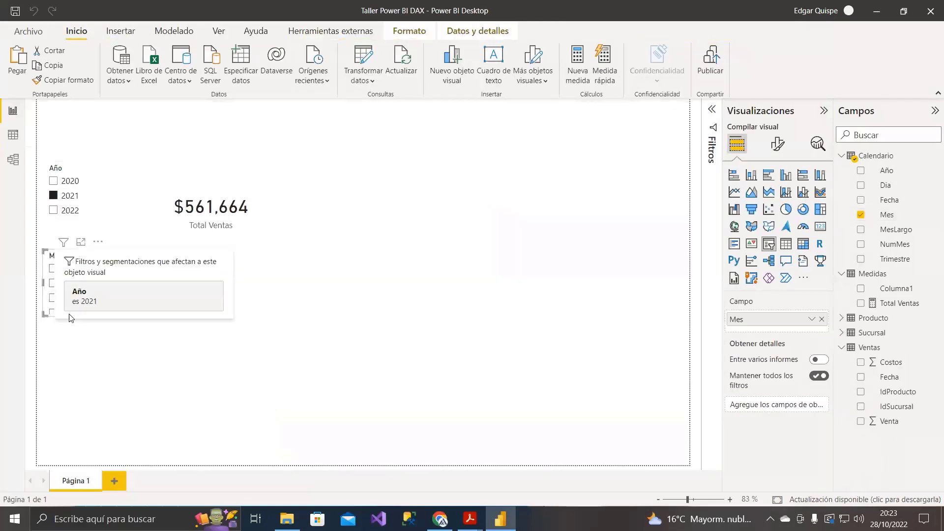
{"action": "left_click", "coordinate": [208, 397]}
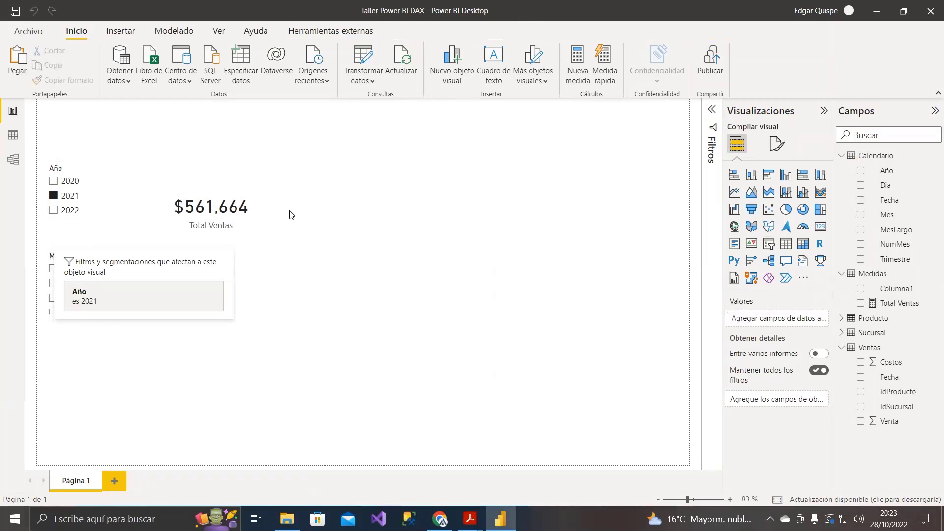
{"action": "left_click", "coordinate": [84, 284]}
{"action": "left_click_drag", "start_coordinate": [74, 316], "coordinate": [74, 429]}
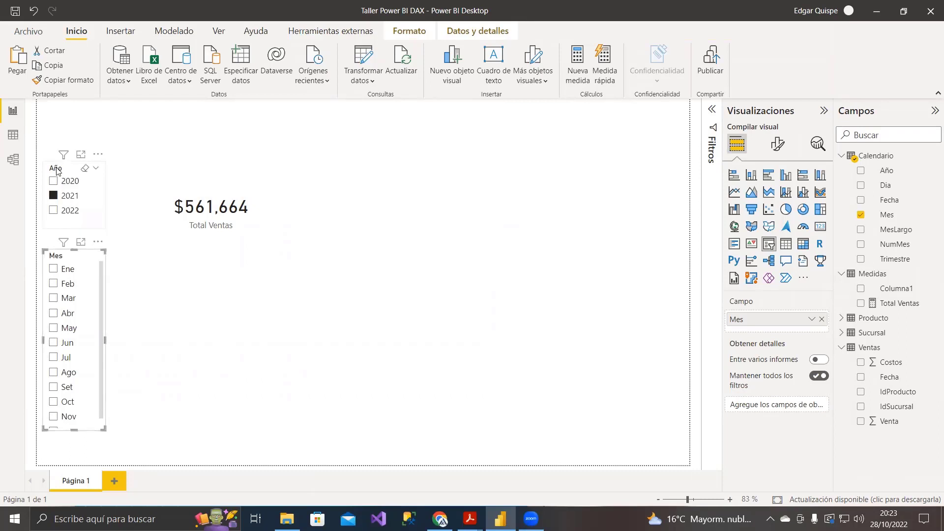
Step: Move the Año slicer to the top of the report page and place the Mes slicer just below it
{"action": "left_click_drag", "start_coordinate": [58, 167], "coordinate": [58, 116]}
{"action": "left_click_drag", "start_coordinate": [57, 259], "coordinate": [57, 201]}
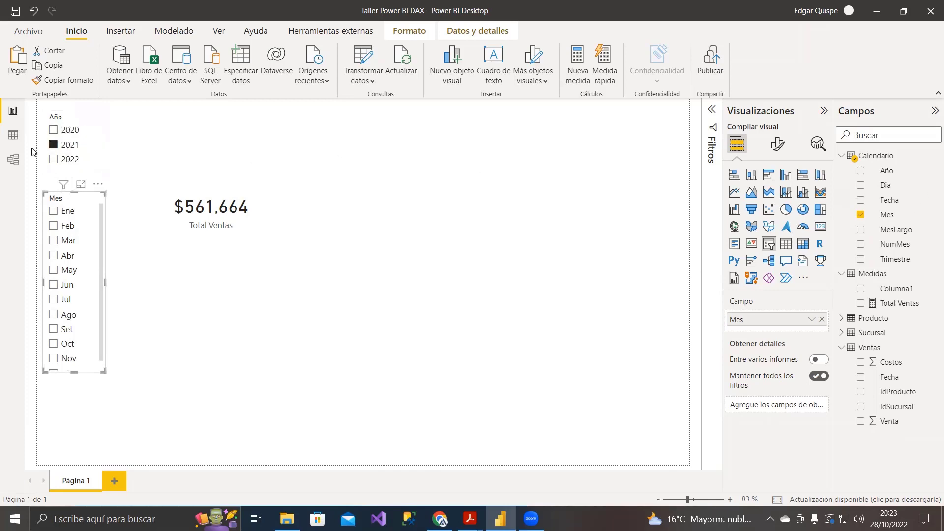
Step: Filter the Calendario table's Año column in the data view to show only 2021
{"action": "left_click", "coordinate": [13, 134]}
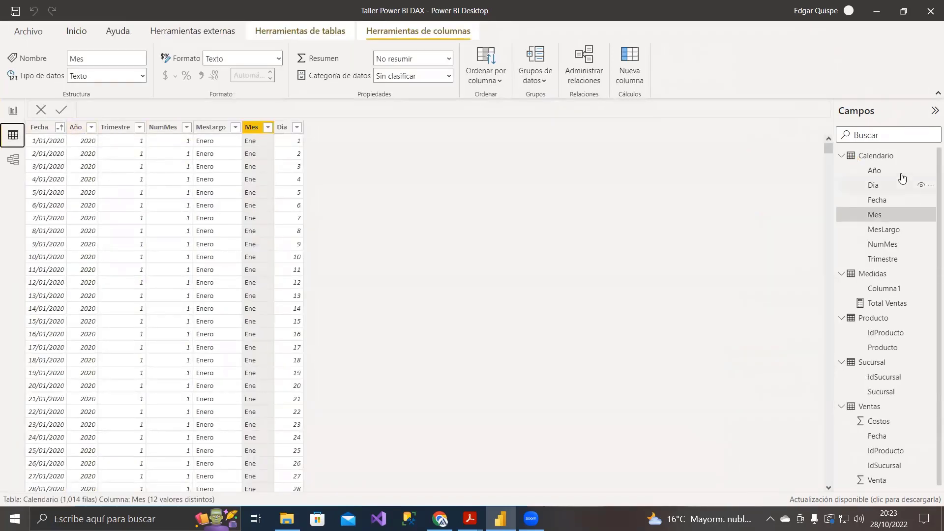
{"action": "left_click", "coordinate": [91, 129]}
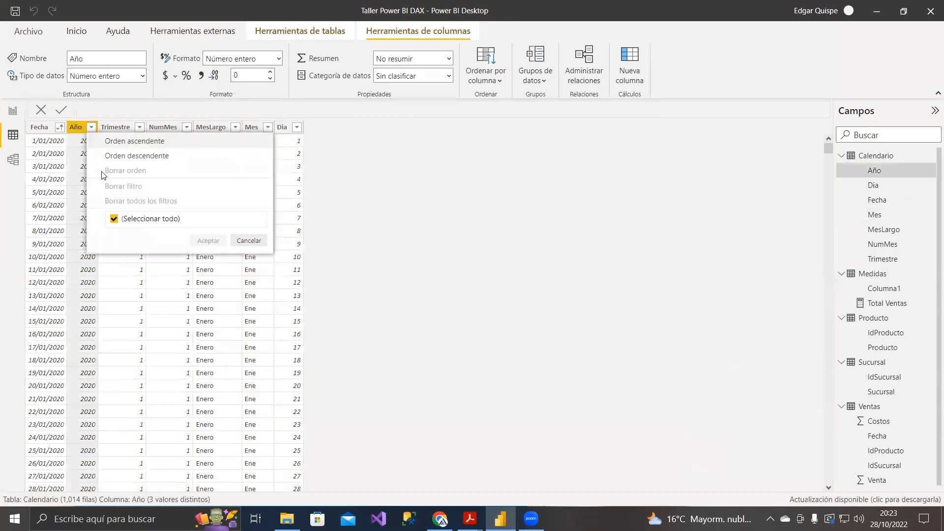
{"action": "left_click", "coordinate": [114, 219]}
{"action": "left_click", "coordinate": [114, 240]}
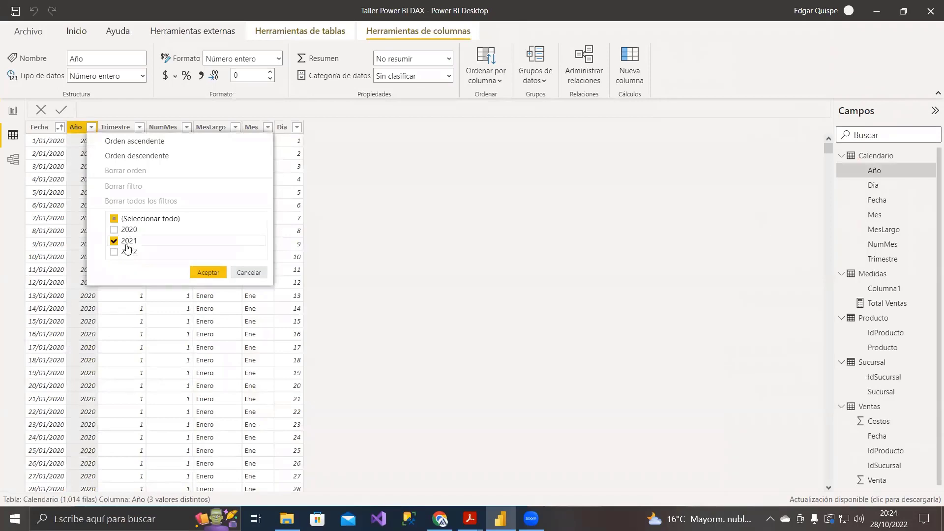
{"action": "left_click", "coordinate": [208, 272]}
Step: Return to the report page, select Ene in the Mes slicer, and switch the Año slicer to 2020
{"action": "left_click", "coordinate": [13, 110]}
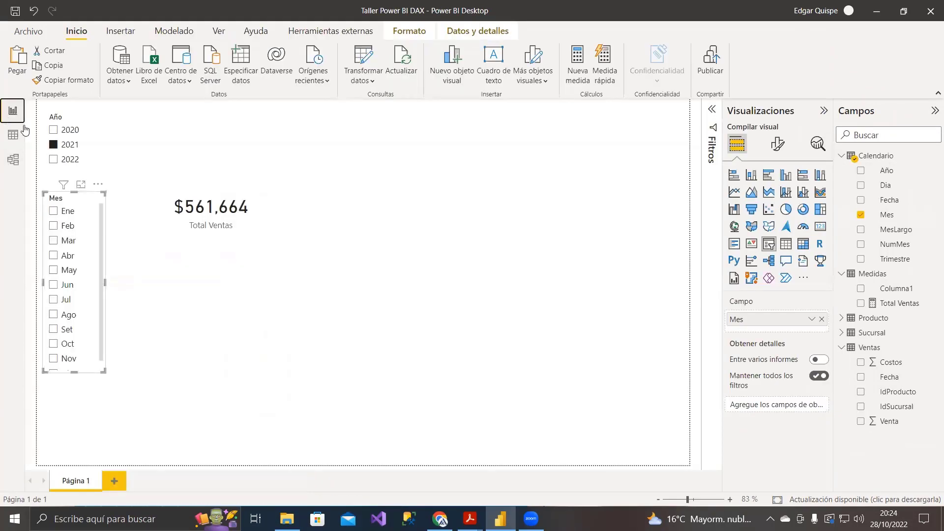
{"action": "left_click", "coordinate": [53, 210]}
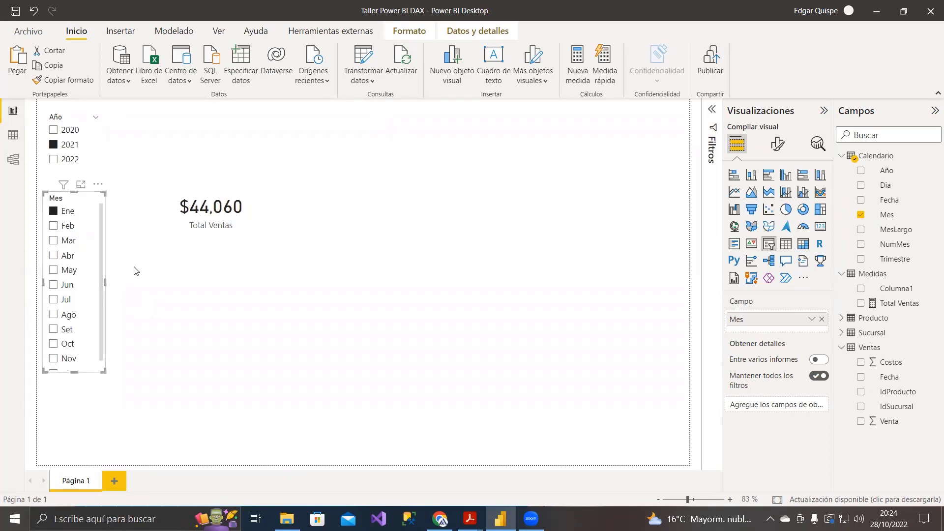
{"action": "left_click", "coordinate": [53, 130]}
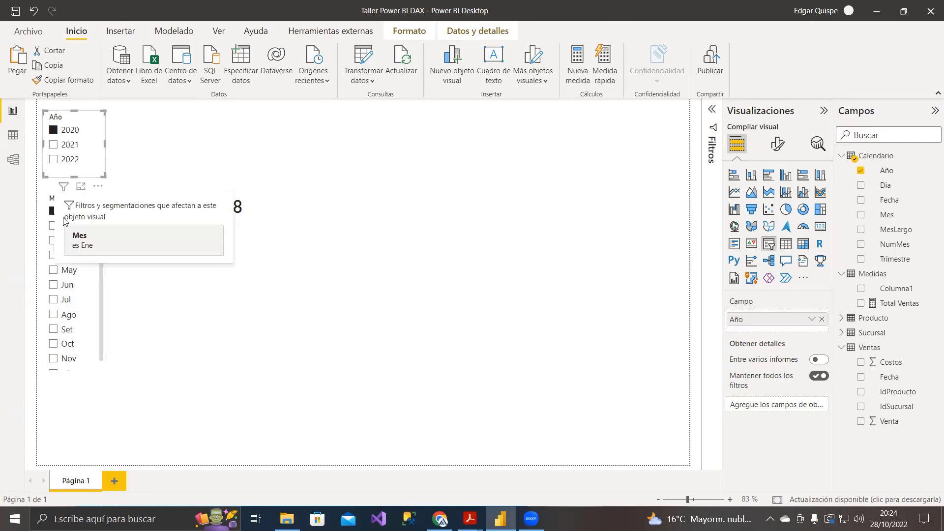
{"action": "left_click", "coordinate": [187, 313]}
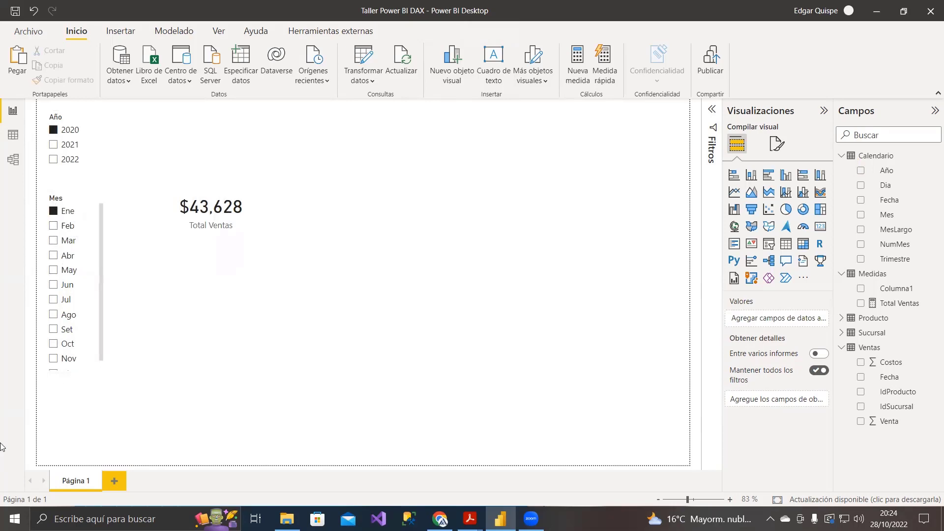
Step: Change the Año filter of the Calendario table in the data view to show only 2020
{"action": "left_click", "coordinate": [15, 139]}
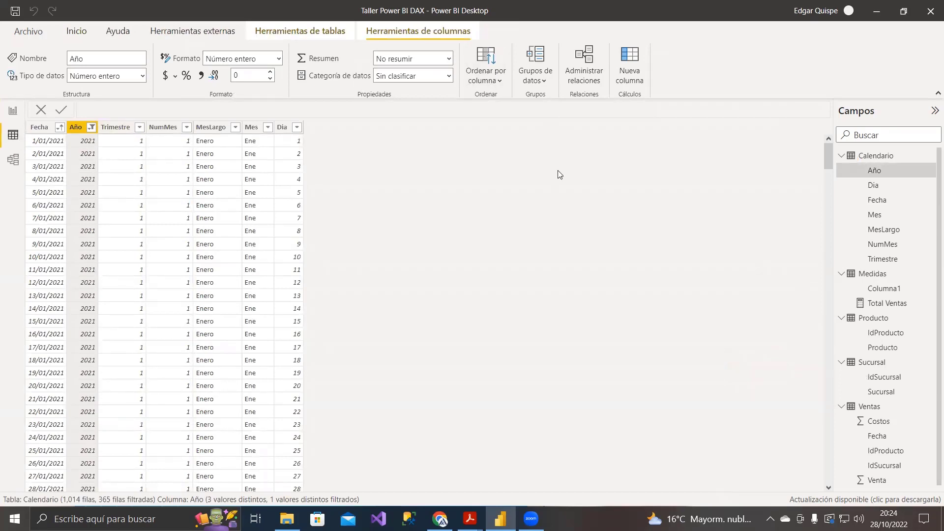
{"action": "left_click", "coordinate": [91, 127]}
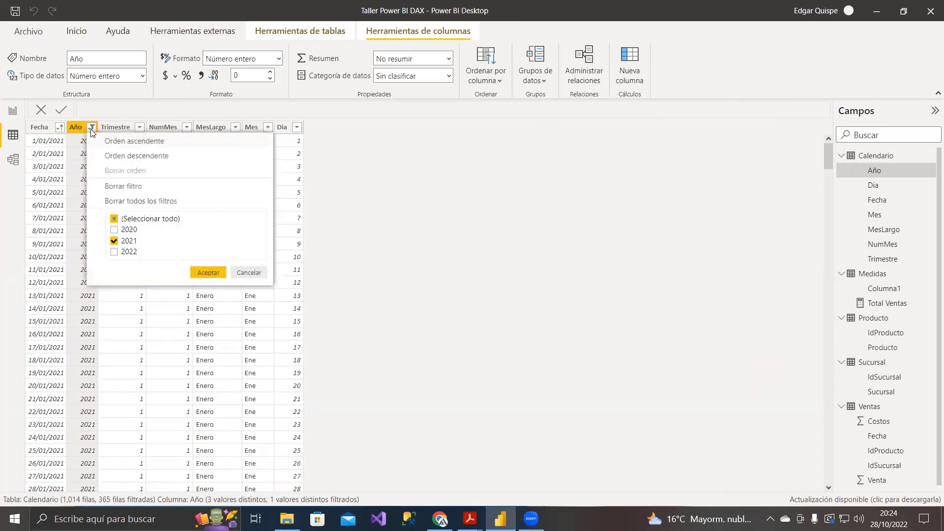
{"action": "left_click", "coordinate": [118, 229]}
{"action": "left_click", "coordinate": [127, 243]}
{"action": "left_click", "coordinate": [208, 272]}
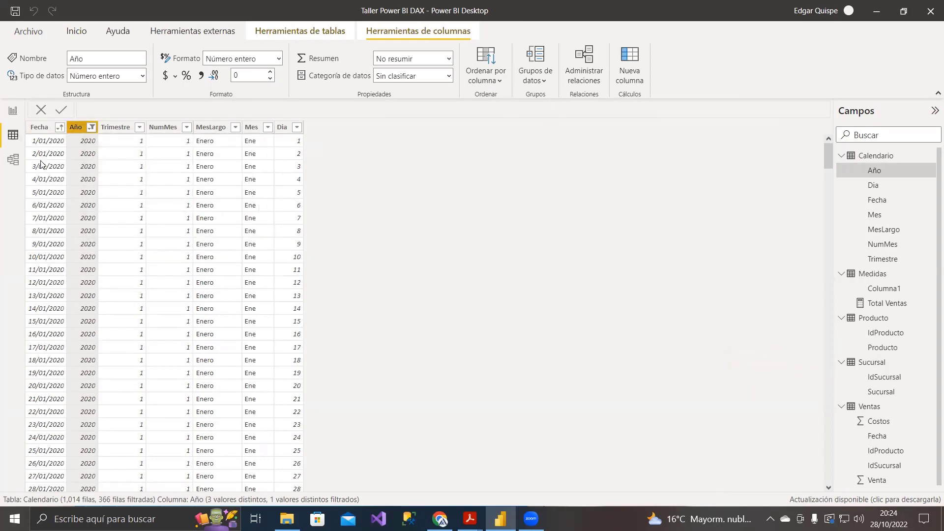
Step: Compare with the report page, filter the Calendario table's Mes column to Ene, and review the remaining rows
{"action": "left_click", "coordinate": [6, 111]}
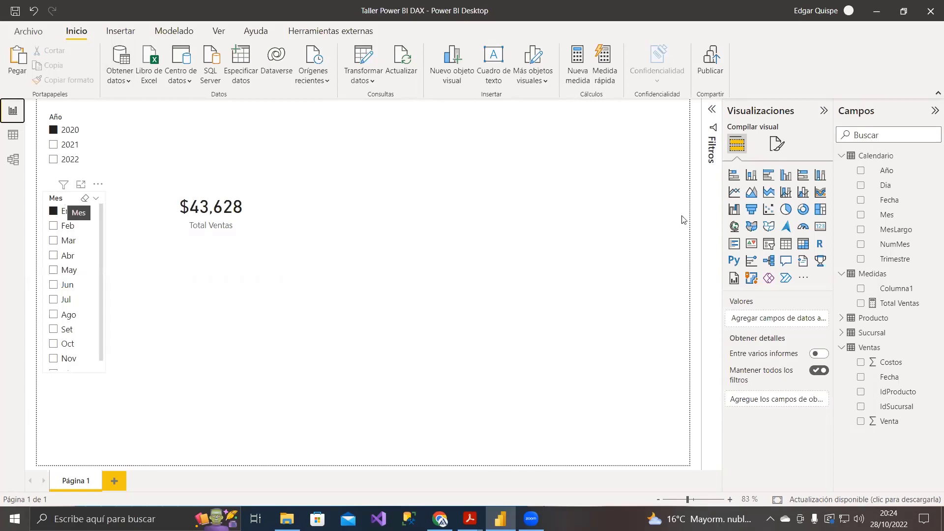
{"action": "left_click", "coordinate": [13, 134]}
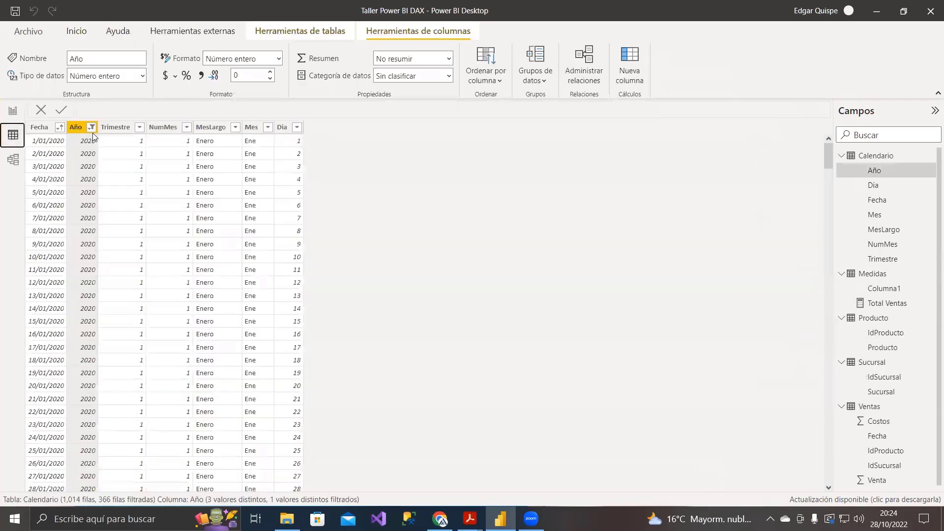
{"action": "left_click", "coordinate": [267, 128]}
{"action": "left_click", "coordinate": [295, 255]}
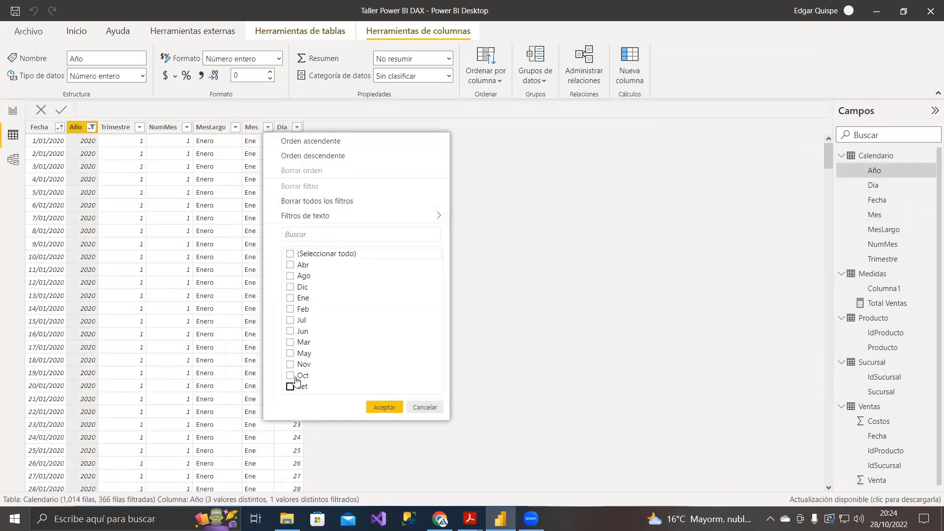
{"action": "left_click", "coordinate": [291, 309]}
{"action": "left_click", "coordinate": [384, 407]}
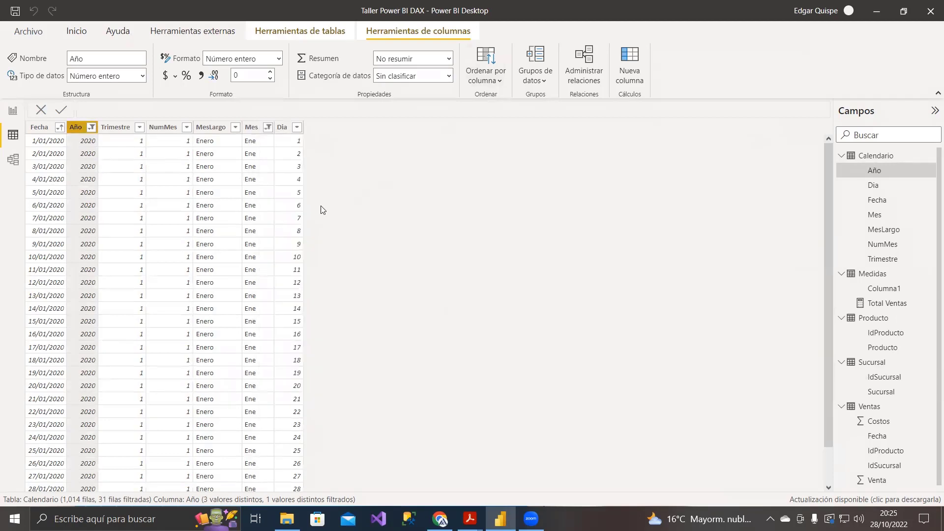
{"action": "scroll", "coordinate": [55, 177], "scroll_direction": "down", "scroll_amount": 2}
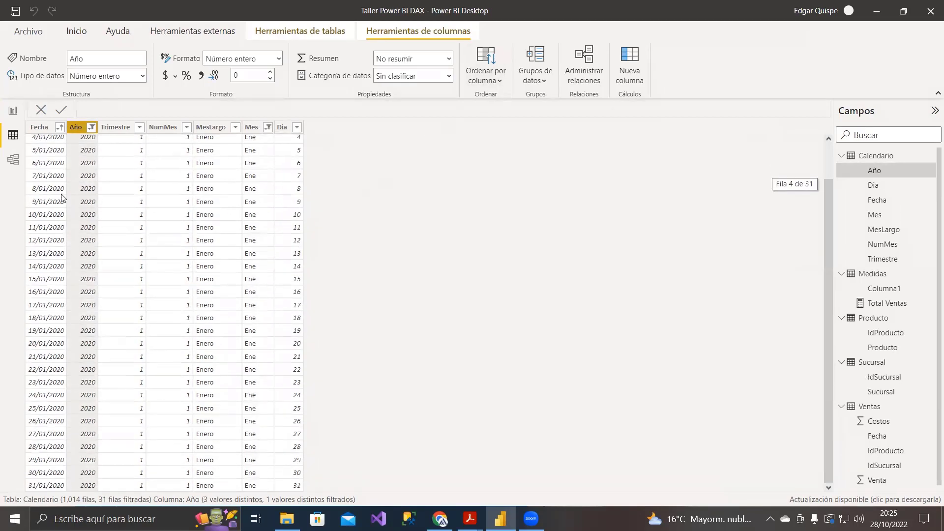
{"action": "scroll", "coordinate": [69, 241], "scroll_direction": "up", "scroll_amount": 2}
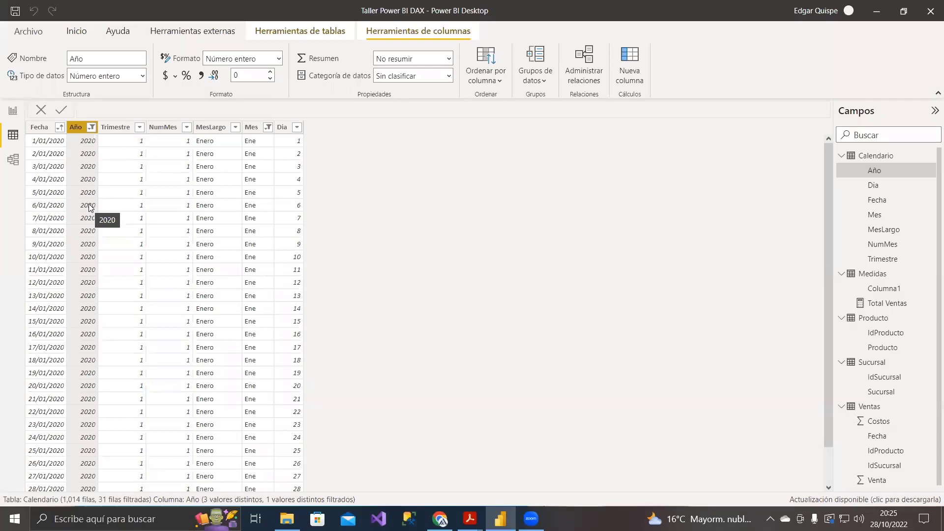
Step: Open the model view and examine the Calendario table's fields and its place among the related tables
{"action": "left_click", "coordinate": [12, 160]}
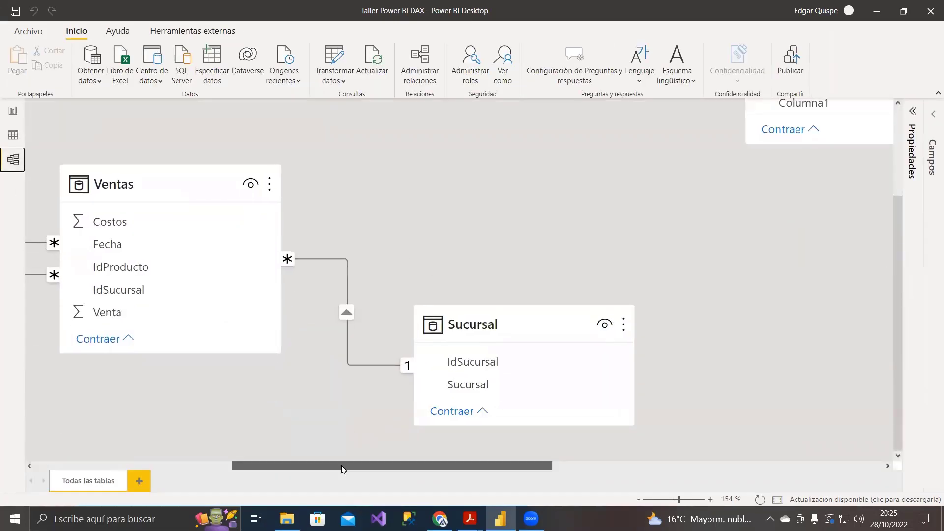
{"action": "left_click_drag", "start_coordinate": [341, 465], "coordinate": [211, 457]}
{"action": "left_click", "coordinate": [395, 418]}
{"action": "scroll", "coordinate": [395, 417], "scroll_direction": "up", "scroll_amount": 1}
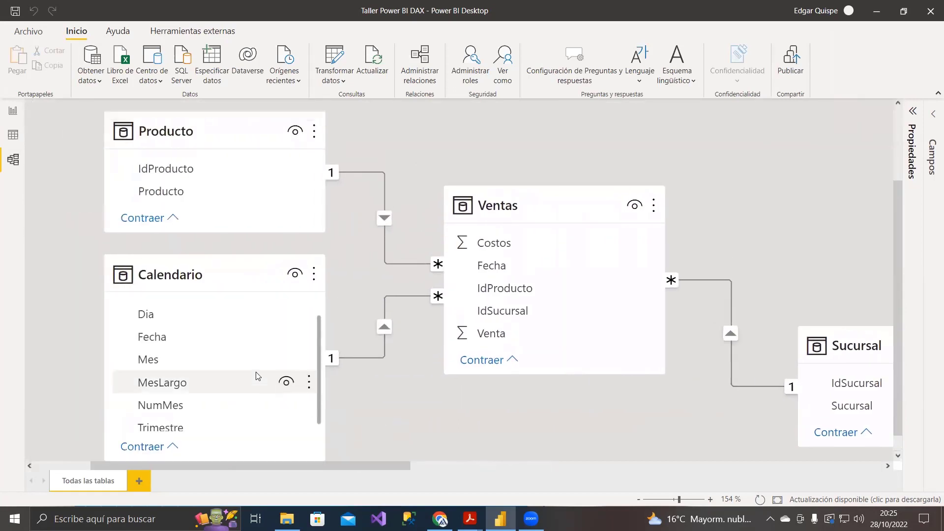
{"action": "scroll", "coordinate": [311, 324], "scroll_direction": "down", "scroll_amount": 1}
{"action": "scroll", "coordinate": [453, 411], "scroll_direction": "down", "scroll_amount": 1}
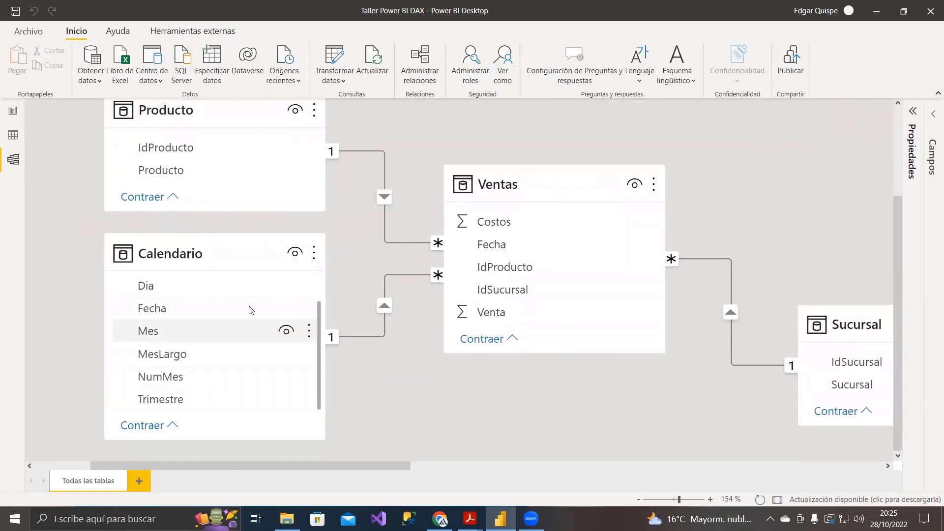
{"action": "left_click", "coordinate": [187, 245]}
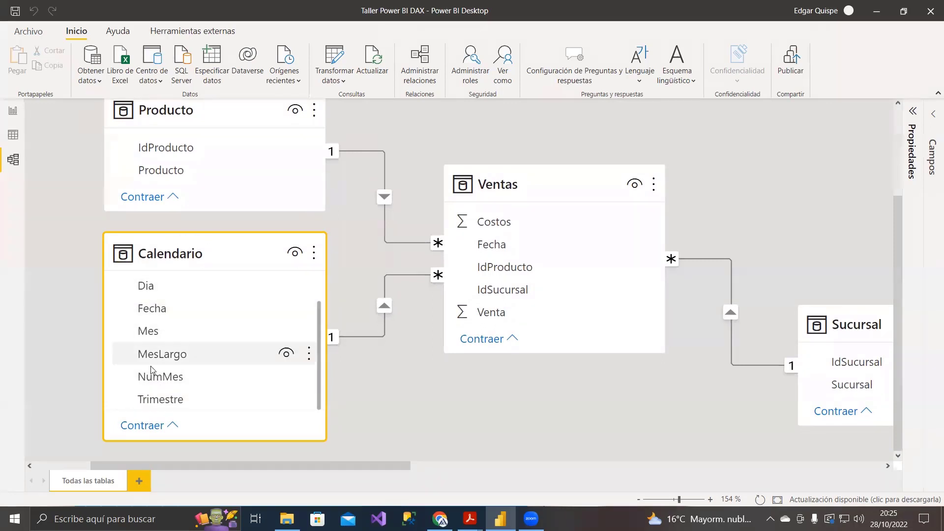
{"action": "mouse_move", "coordinate": [153, 252]}
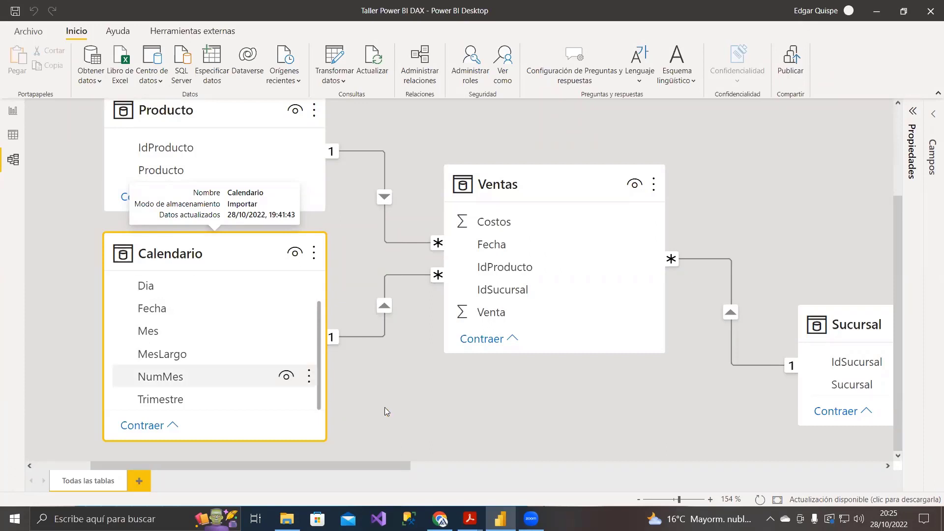
{"action": "scroll", "coordinate": [384, 407], "scroll_direction": "up", "scroll_amount": 1}
{"action": "scroll", "coordinate": [307, 317], "scroll_direction": "down", "scroll_amount": 1}
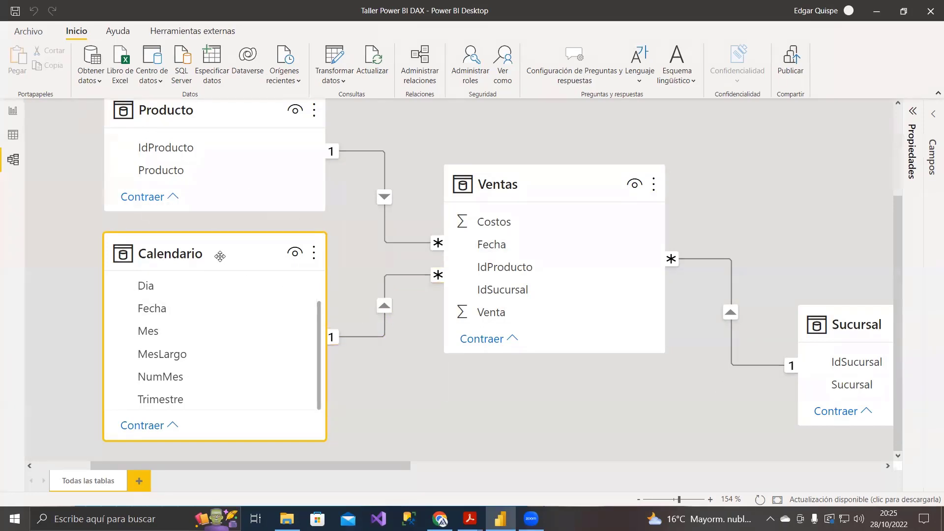
Step: Examine the relationship between the Calendario and Ventas tables and the Fecha fields that link them
{"action": "left_click", "coordinate": [415, 406]}
{"action": "scroll", "coordinate": [415, 405], "scroll_direction": "up", "scroll_amount": 1}
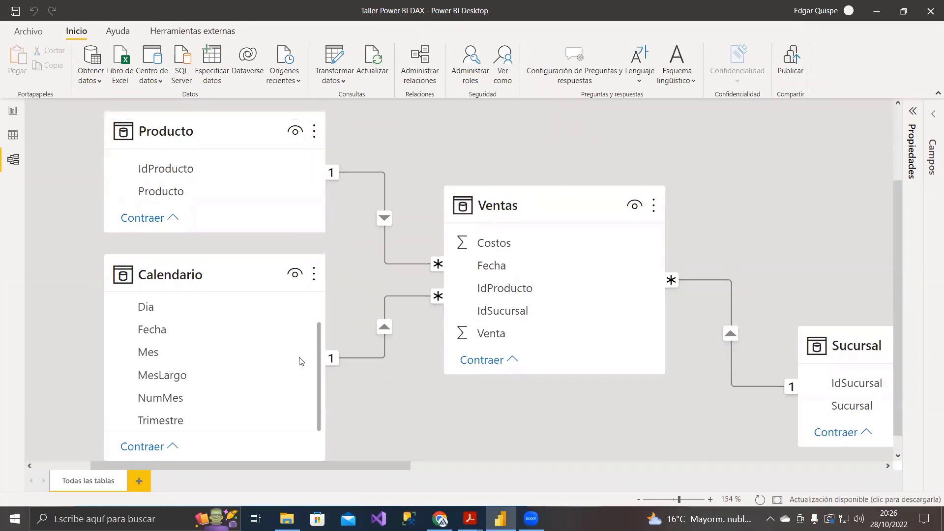
{"action": "left_click", "coordinate": [167, 278]}
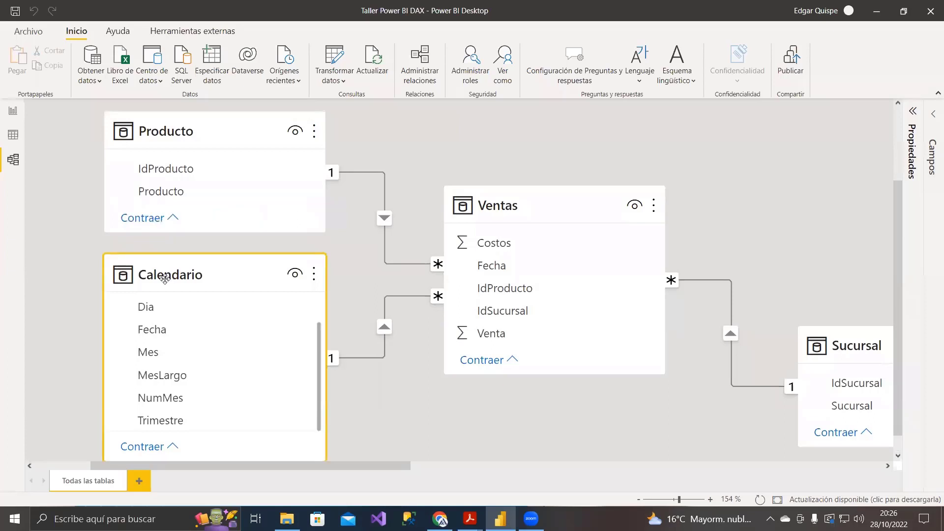
{"action": "left_click", "coordinate": [517, 204]}
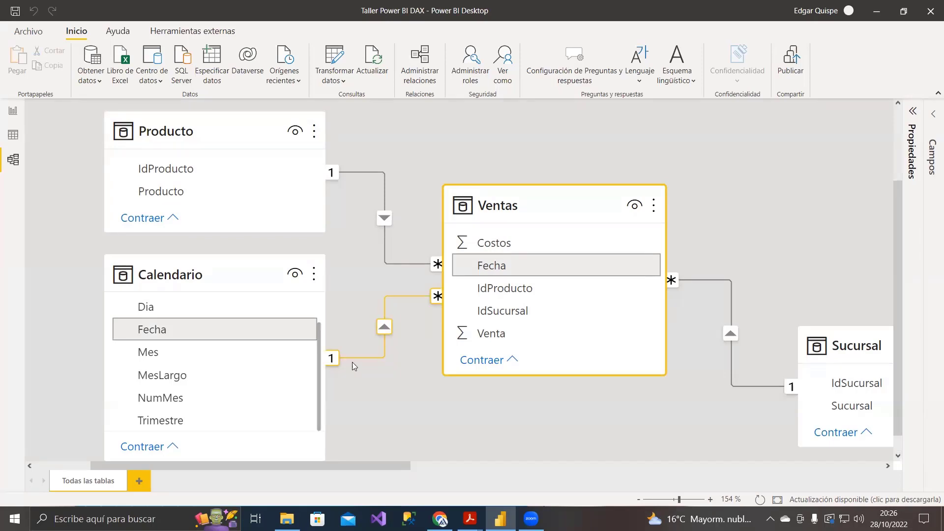
{"action": "left_click", "coordinate": [212, 283]}
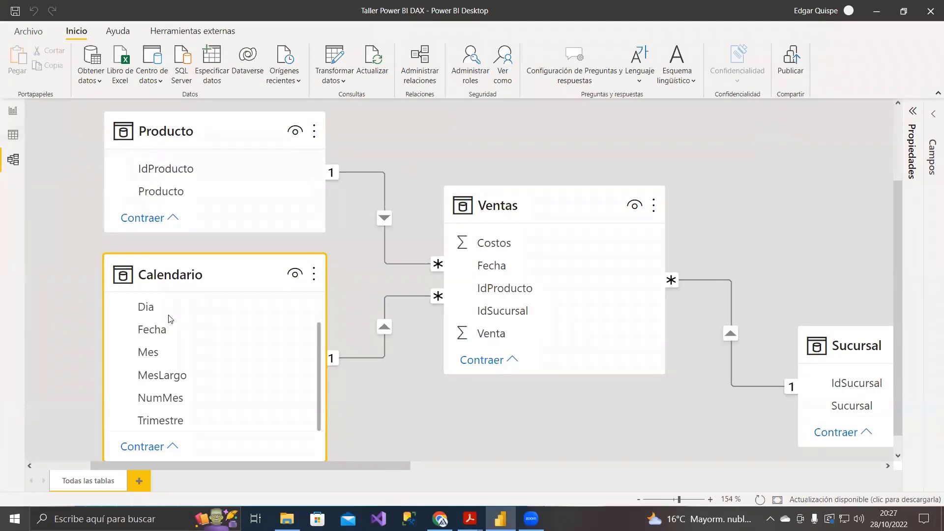
Step: Return to the data view and review the dates in the filtered Calendario table's Fecha column
{"action": "left_click", "coordinate": [13, 138]}
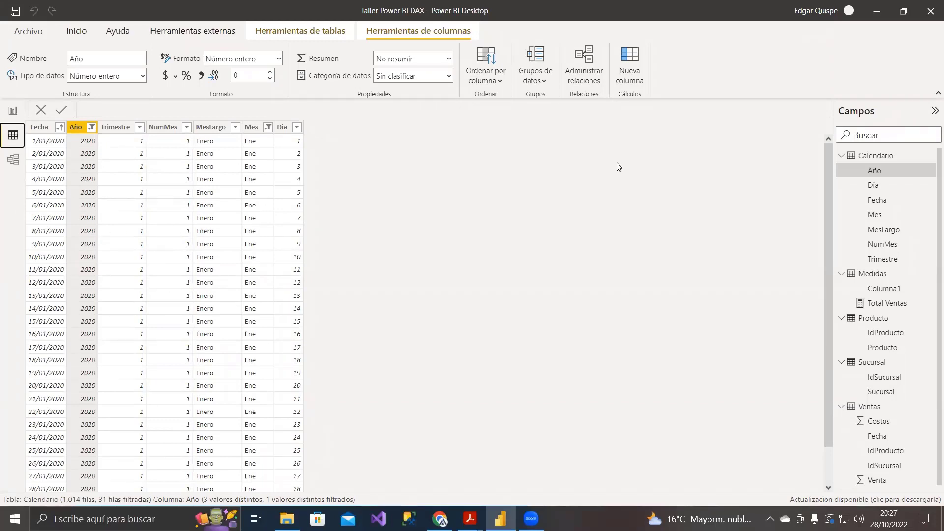
{"action": "left_click", "coordinate": [42, 129]}
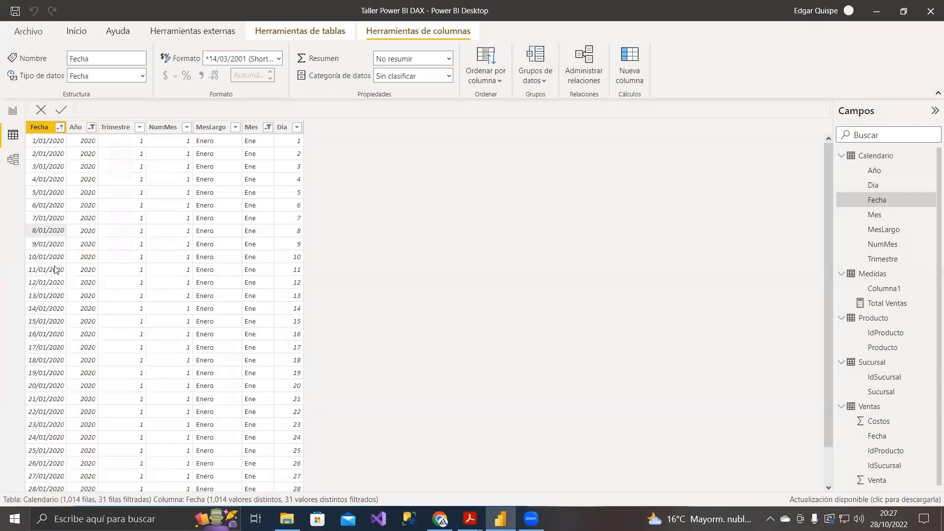
{"action": "scroll", "coordinate": [70, 398], "scroll_direction": "down", "scroll_amount": 1}
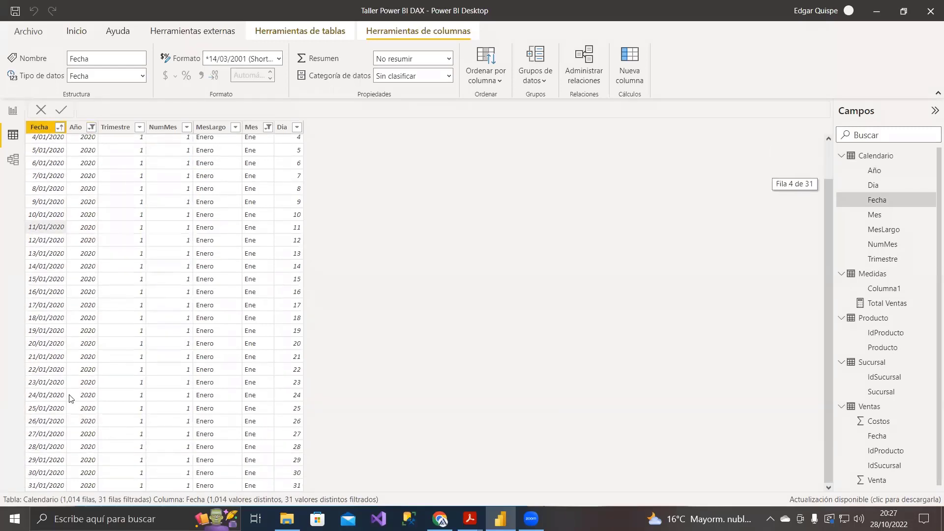
{"action": "scroll", "coordinate": [47, 146], "scroll_direction": "up", "scroll_amount": 1}
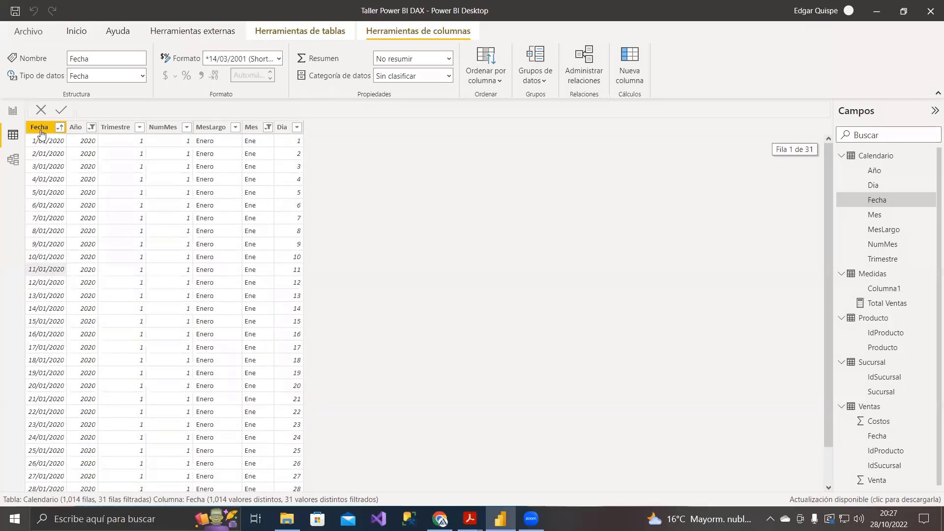
Step: Collapse the Calendario field list, display the Ventas table's data, and select its Fecha column
{"action": "left_click", "coordinate": [13, 161]}
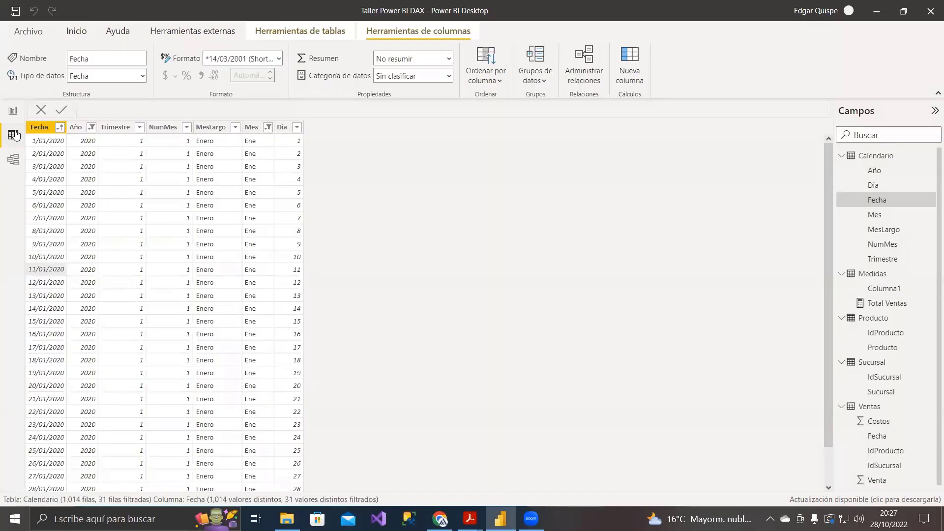
{"action": "left_click", "coordinate": [13, 134]}
{"action": "left_click", "coordinate": [841, 156]}
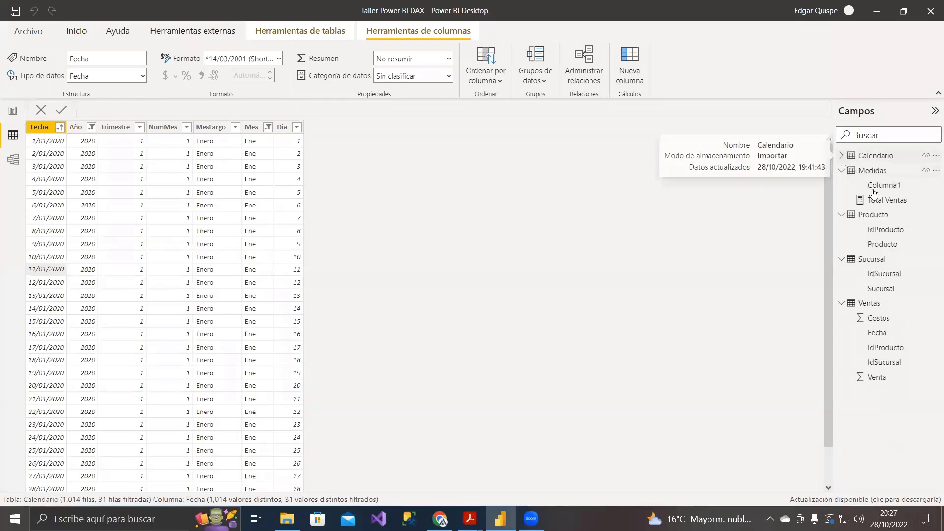
{"action": "left_click", "coordinate": [885, 307]}
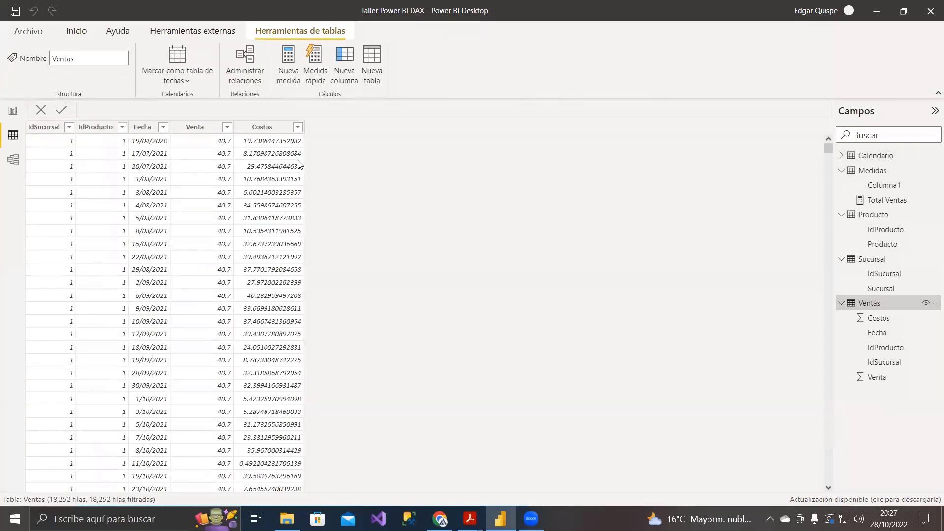
{"action": "left_click", "coordinate": [142, 127]}
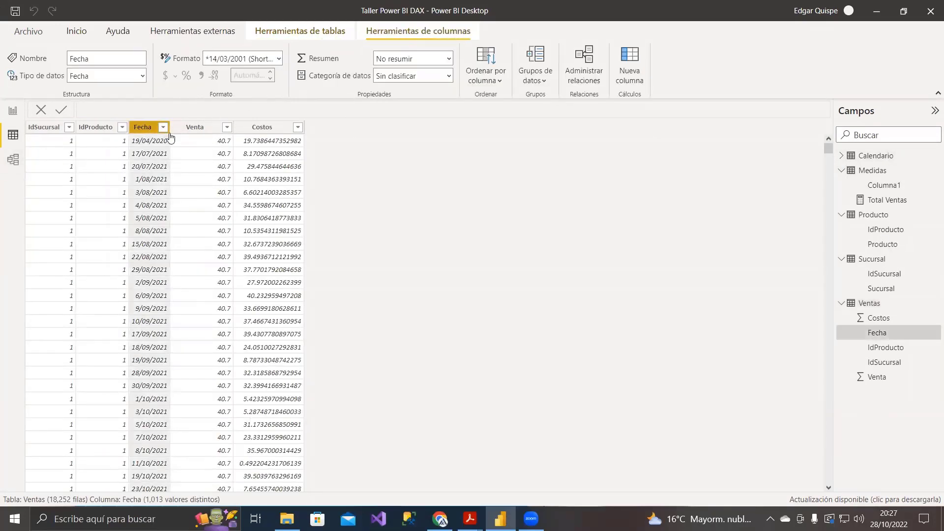
Step: Filter the Ventas table's Fecha column to only the dates from 1/01/2020 through 31/01/2020
{"action": "left_click", "coordinate": [13, 159]}
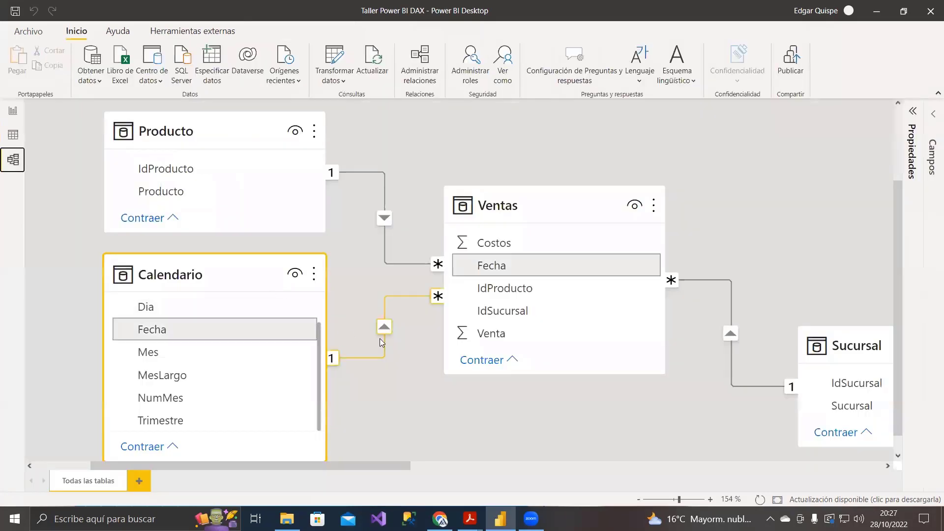
{"action": "left_click", "coordinate": [13, 135]}
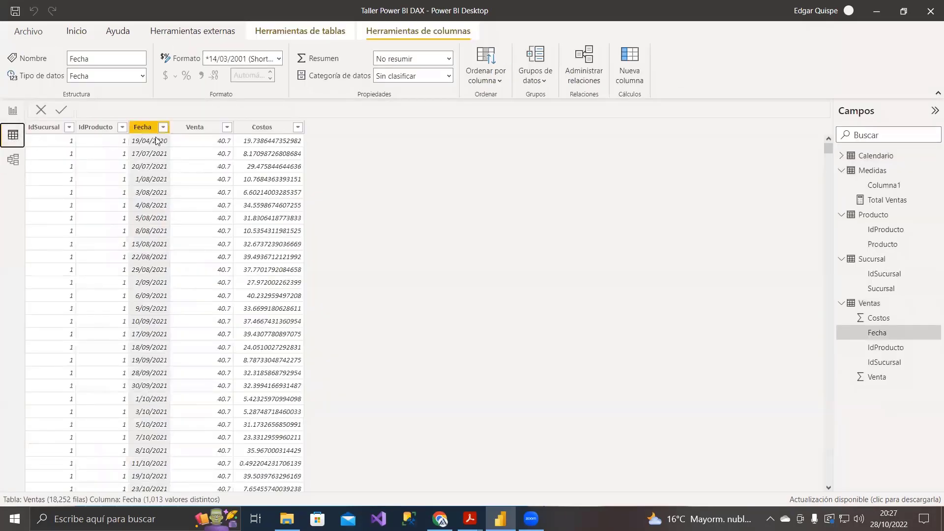
{"action": "left_click", "coordinate": [163, 128]}
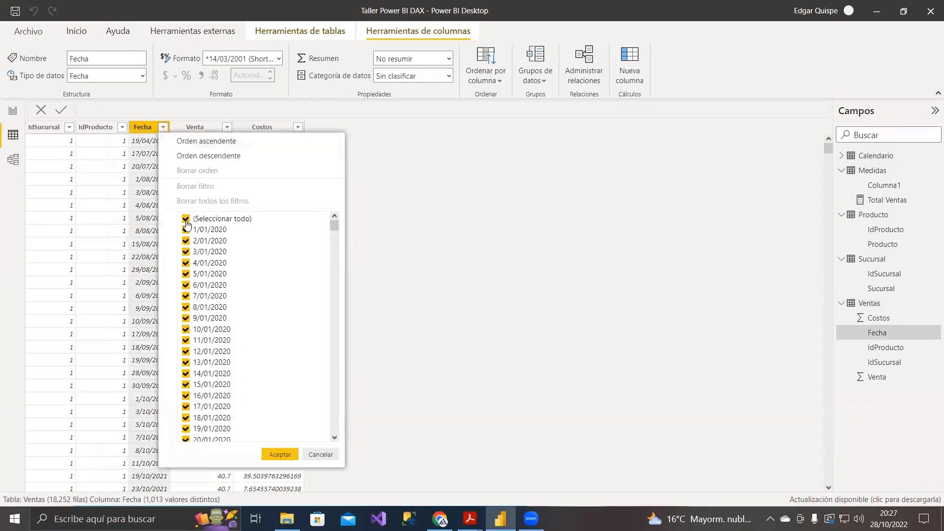
{"action": "left_click", "coordinate": [186, 219]}
{"action": "left_click", "coordinate": [185, 230]}
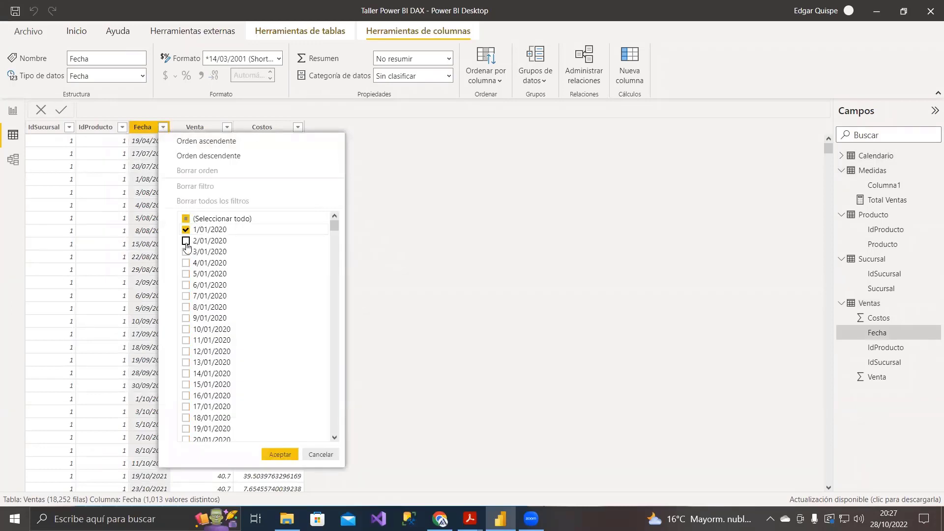
{"action": "left_click", "coordinate": [186, 241]}
{"action": "left_click", "coordinate": [186, 252]}
{"action": "left_click", "coordinate": [187, 263]}
{"action": "left_click", "coordinate": [187, 273]}
{"action": "left_click", "coordinate": [186, 285]}
{"action": "left_click", "coordinate": [186, 296]}
{"action": "left_click", "coordinate": [186, 307]}
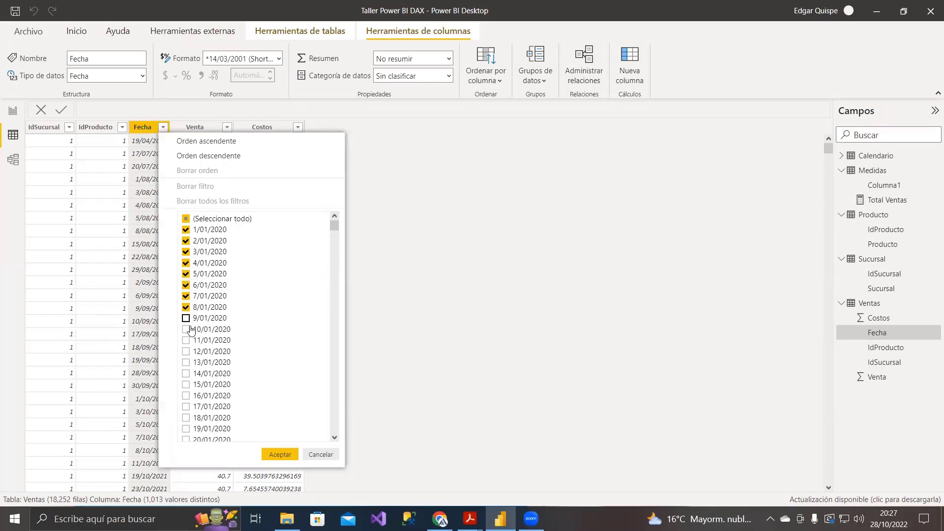
{"action": "left_click", "coordinate": [186, 318]}
{"action": "left_click", "coordinate": [186, 330]}
{"action": "left_click", "coordinate": [186, 340]}
{"action": "scroll", "coordinate": [196, 327], "scroll_direction": "down", "scroll_amount": 2}
{"action": "left_click", "coordinate": [186, 282]}
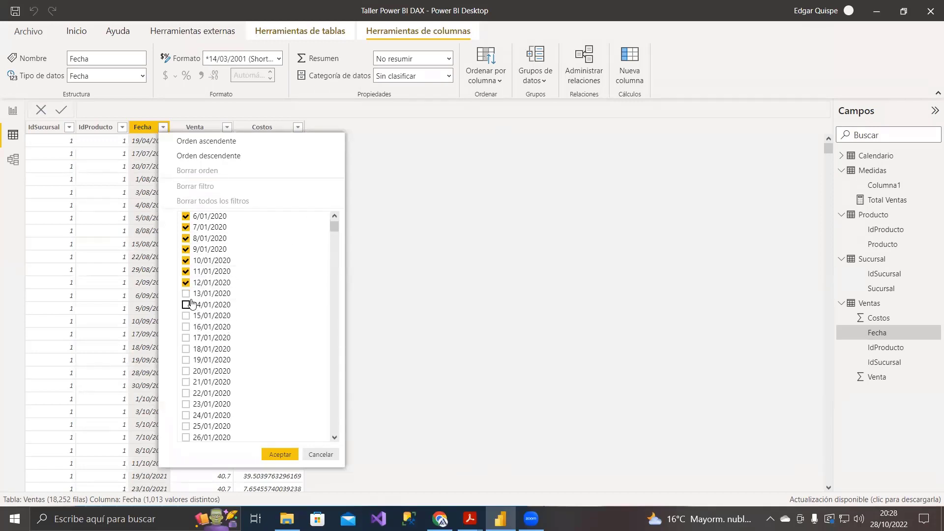
{"action": "left_click", "coordinate": [186, 293]}
{"action": "left_click", "coordinate": [186, 304]}
{"action": "left_click", "coordinate": [186, 315]}
{"action": "left_click", "coordinate": [186, 327]}
{"action": "left_click", "coordinate": [187, 337]}
{"action": "left_click", "coordinate": [192, 348]}
{"action": "left_click", "coordinate": [193, 359]}
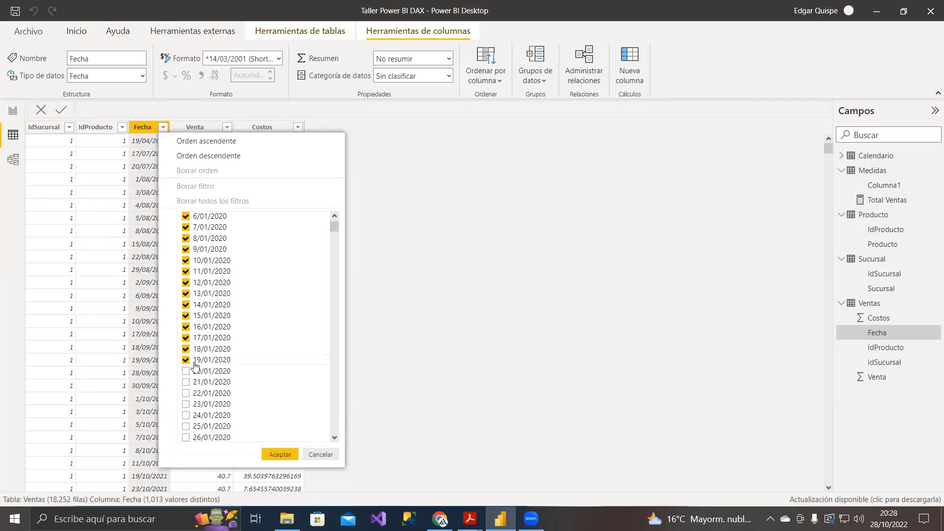
{"action": "left_click", "coordinate": [187, 371]}
{"action": "left_click", "coordinate": [188, 381]}
{"action": "left_click", "coordinate": [189, 393]}
{"action": "left_click", "coordinate": [186, 404]}
{"action": "left_click", "coordinate": [186, 415]}
{"action": "left_click", "coordinate": [186, 426]}
{"action": "scroll", "coordinate": [186, 393], "scroll_direction": "down", "scroll_amount": 2}
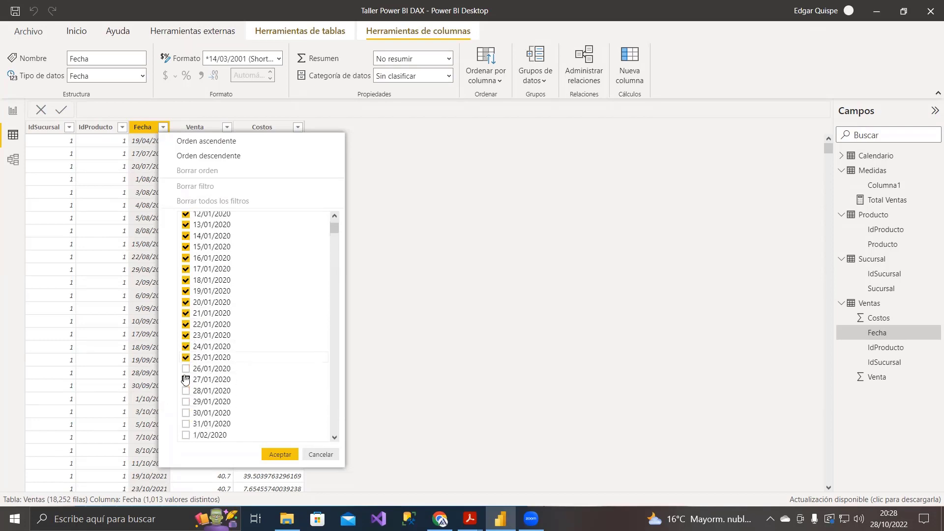
{"action": "left_click", "coordinate": [186, 368]}
{"action": "left_click", "coordinate": [186, 379]}
{"action": "left_click", "coordinate": [186, 390]}
{"action": "left_click", "coordinate": [186, 401]}
{"action": "left_click", "coordinate": [186, 412]}
{"action": "left_click", "coordinate": [186, 423]}
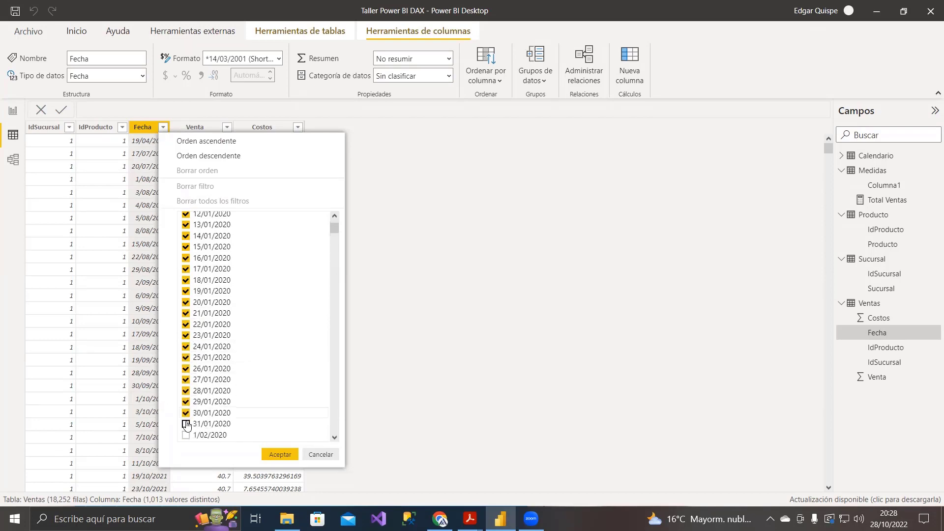
{"action": "left_click", "coordinate": [278, 455]}
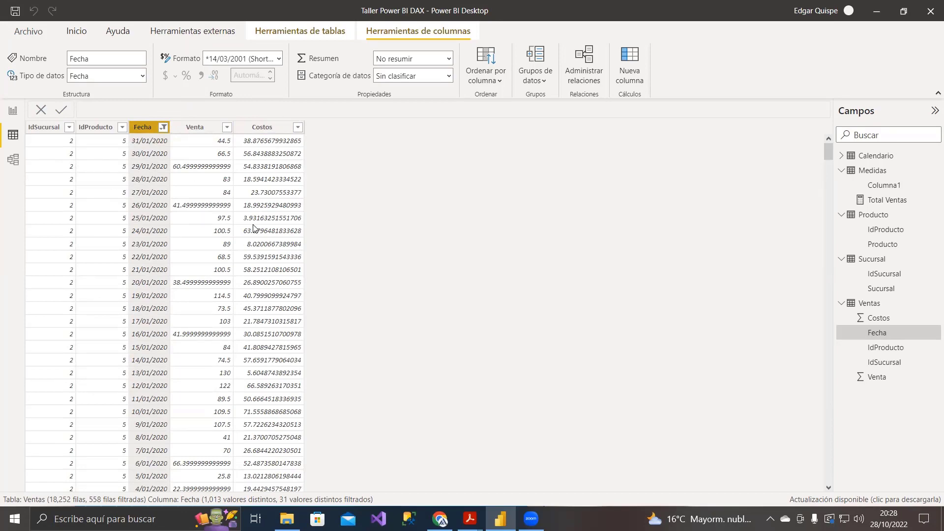
Step: Return to the report and examine the Total Ventas measure's formula behind the card, including its SUM function and Ventas table reference
{"action": "left_click", "coordinate": [13, 111]}
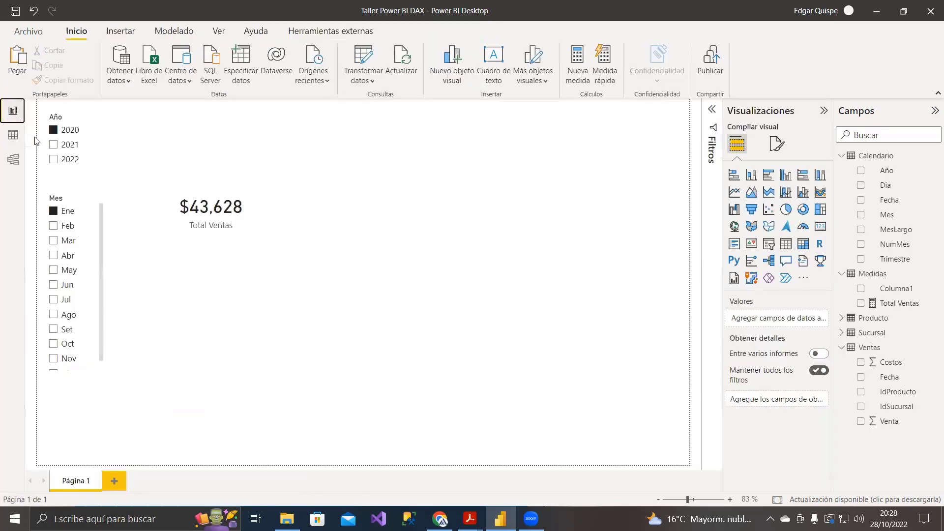
{"action": "left_click", "coordinate": [227, 205]}
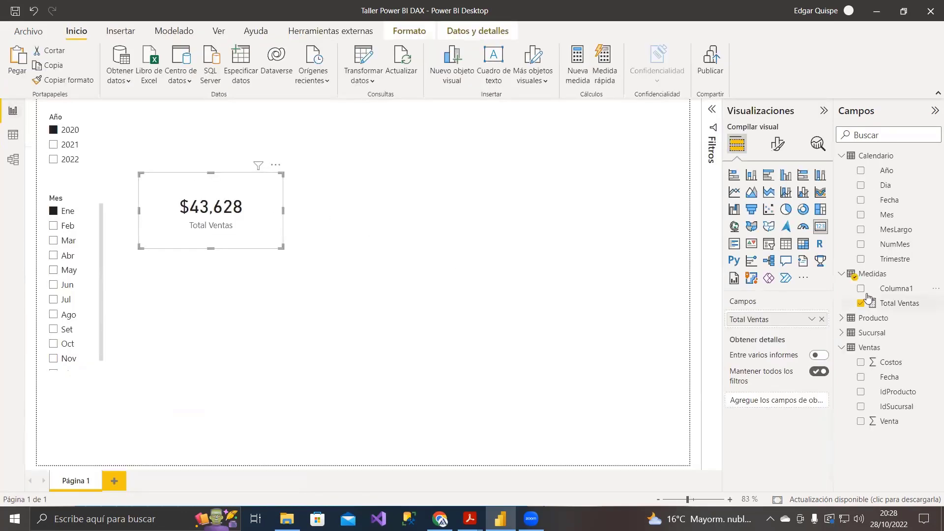
{"action": "left_click", "coordinate": [890, 303]}
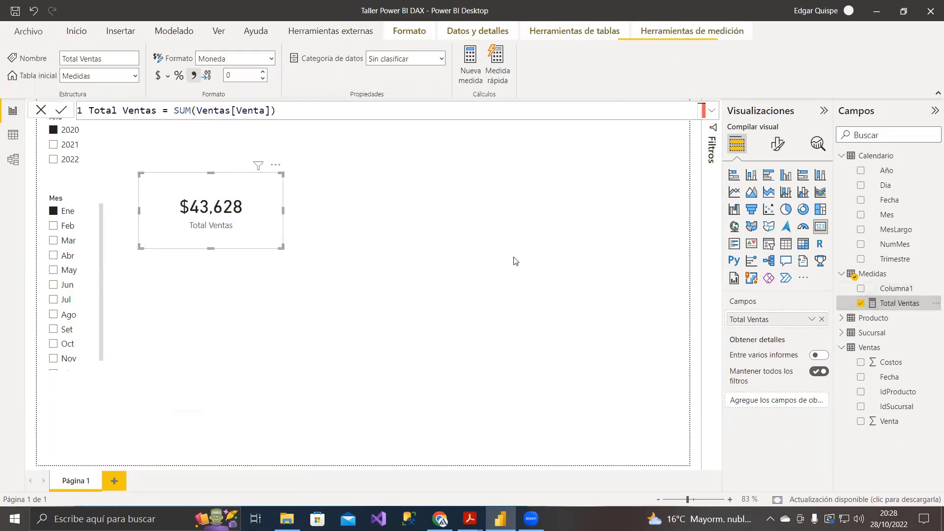
{"action": "left_click_drag", "start_coordinate": [197, 110], "coordinate": [236, 109]}
{"action": "left_click_drag", "start_coordinate": [174, 110], "coordinate": [276, 111]}
{"action": "left_click", "coordinate": [209, 109]}
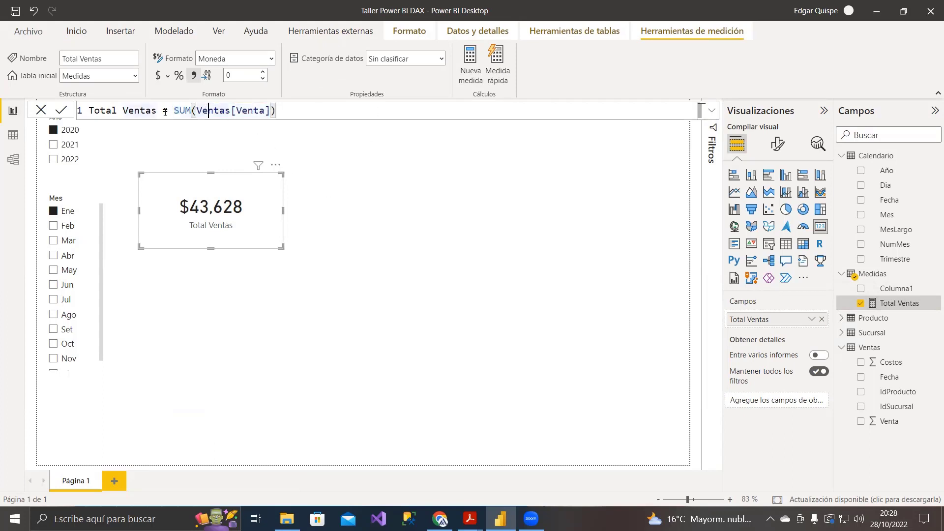
{"action": "left_click_drag", "start_coordinate": [171, 110], "coordinate": [195, 111]}
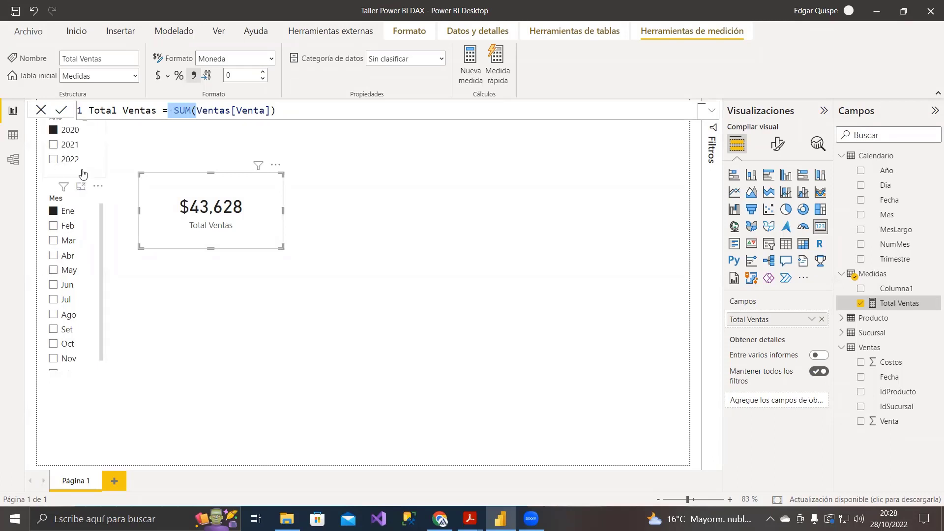
{"action": "left_click", "coordinate": [196, 111]}
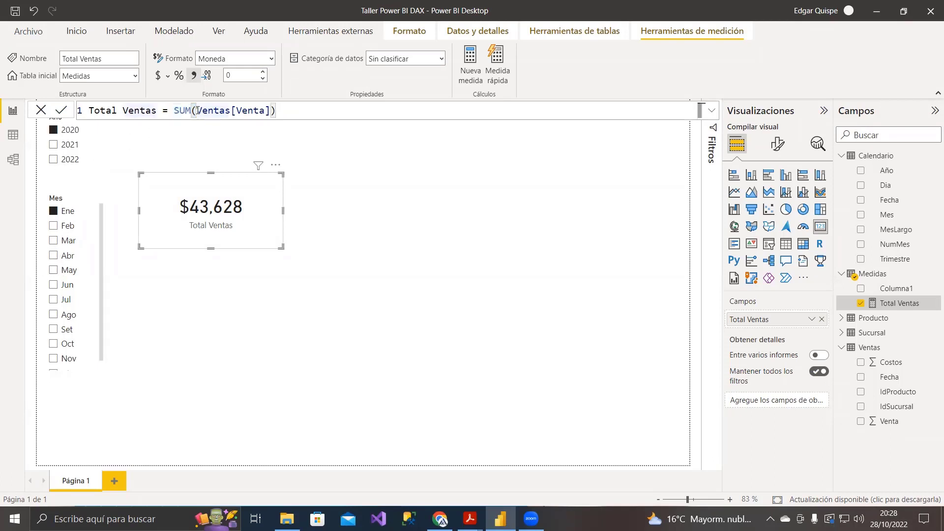
{"action": "left_click_drag", "start_coordinate": [197, 111], "coordinate": [226, 109]}
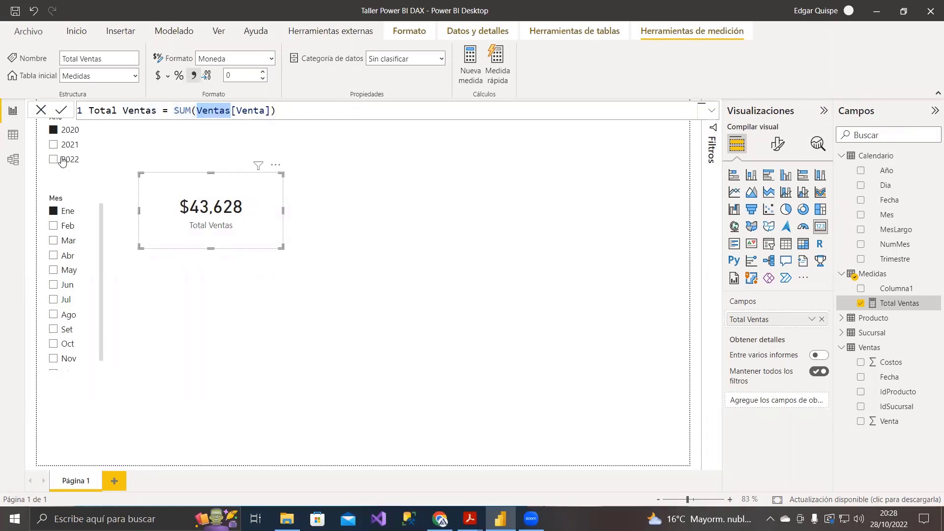
Step: Compare the filtered Ventas data with the Total Ventas formula and review the filters affecting the report's card
{"action": "left_click", "coordinate": [13, 135]}
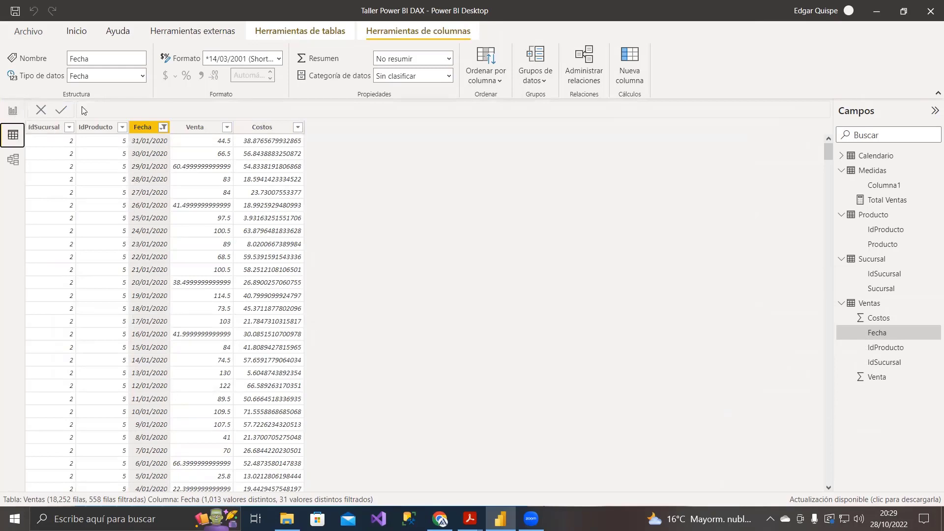
{"action": "left_click", "coordinate": [13, 110]}
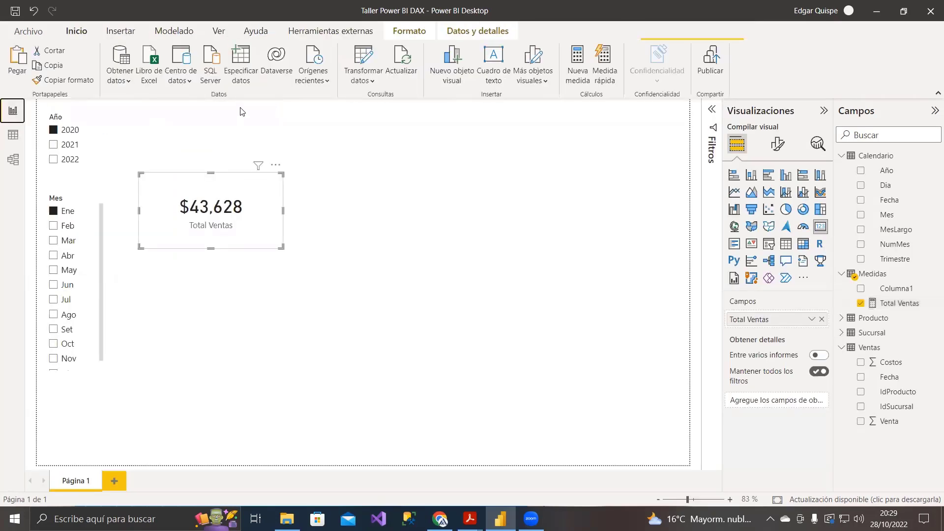
{"action": "left_click", "coordinate": [908, 307]}
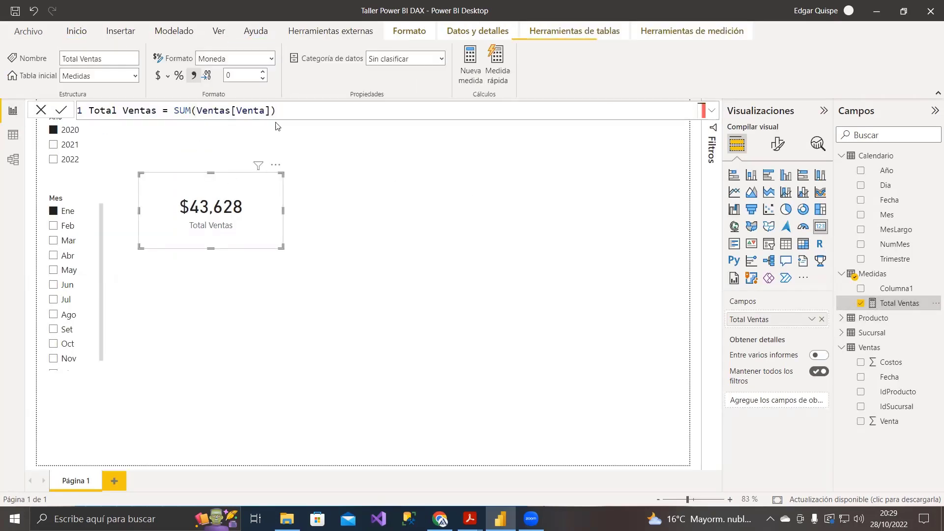
{"action": "left_click", "coordinate": [230, 108]}
{"action": "mouse_move", "coordinate": [259, 175]}
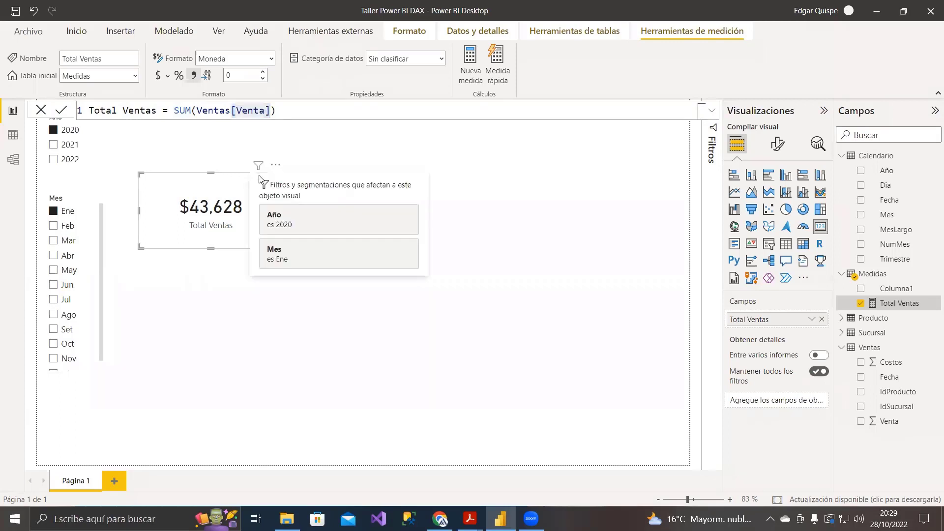
{"action": "left_click_drag", "start_coordinate": [292, 108], "coordinate": [173, 106]}
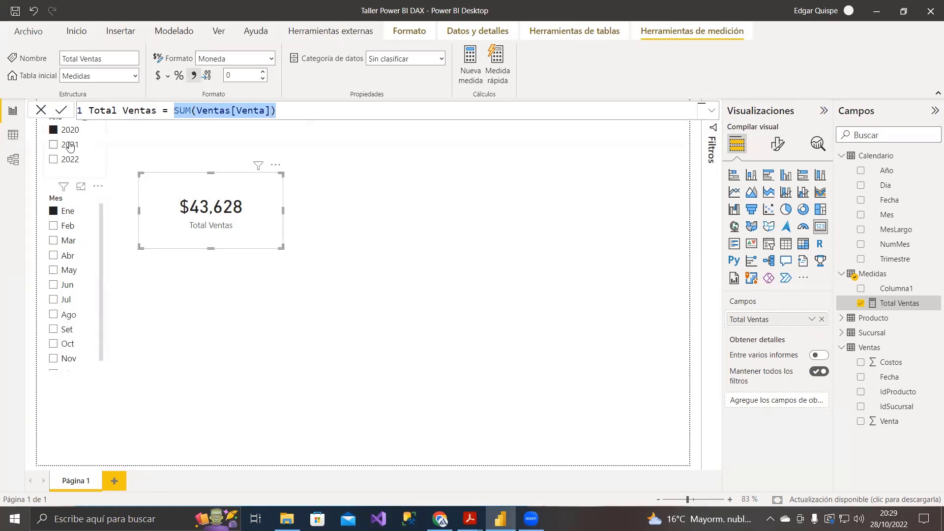
Step: Collapse the visualizations and filters panes to widen the report canvas, keeping the Total Ventas measure selected
{"action": "left_click", "coordinate": [711, 145]}
{"action": "left_click", "coordinate": [823, 111]}
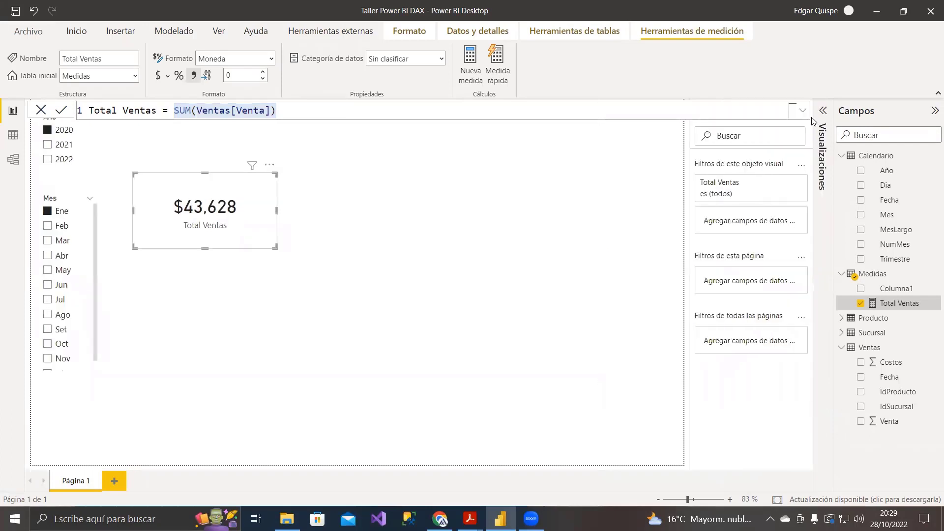
{"action": "left_click", "coordinate": [871, 273]}
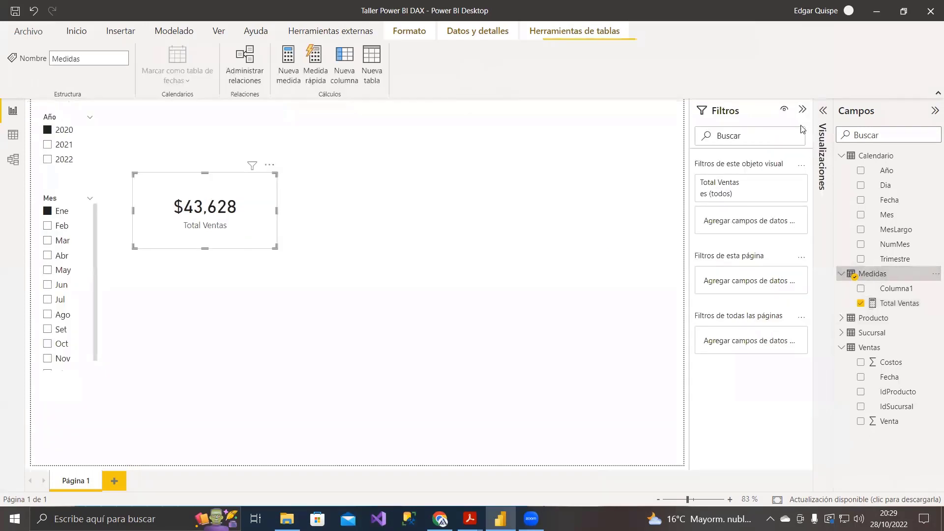
{"action": "left_click", "coordinate": [801, 111]}
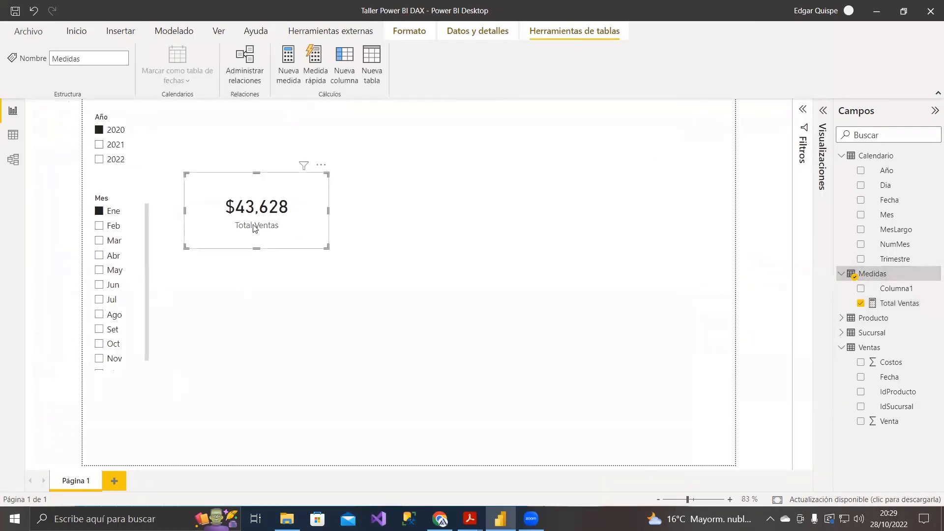
{"action": "left_click", "coordinate": [873, 304]}
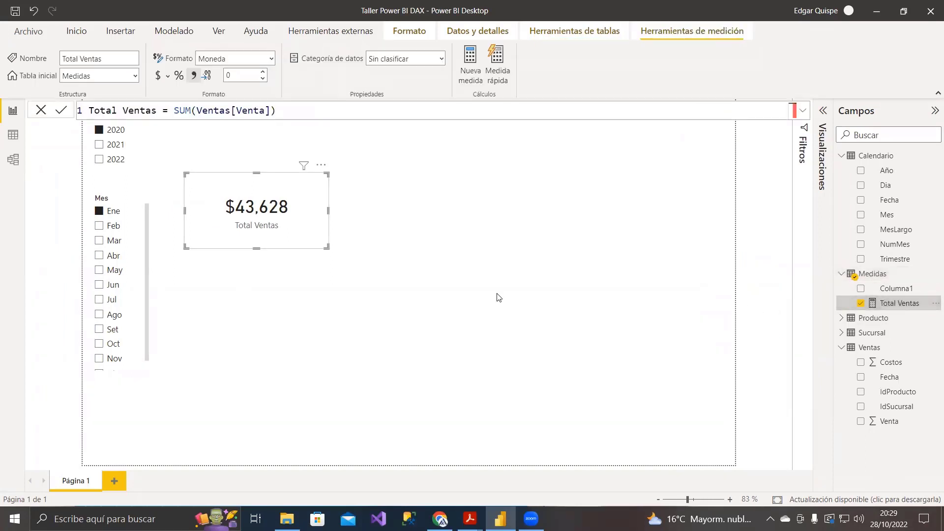
Step: Move the Año and Mes slicers lower on the page, shorten the Total Ventas card, and move it farther right of them
{"action": "left_click_drag", "start_coordinate": [100, 199], "coordinate": [101, 256]}
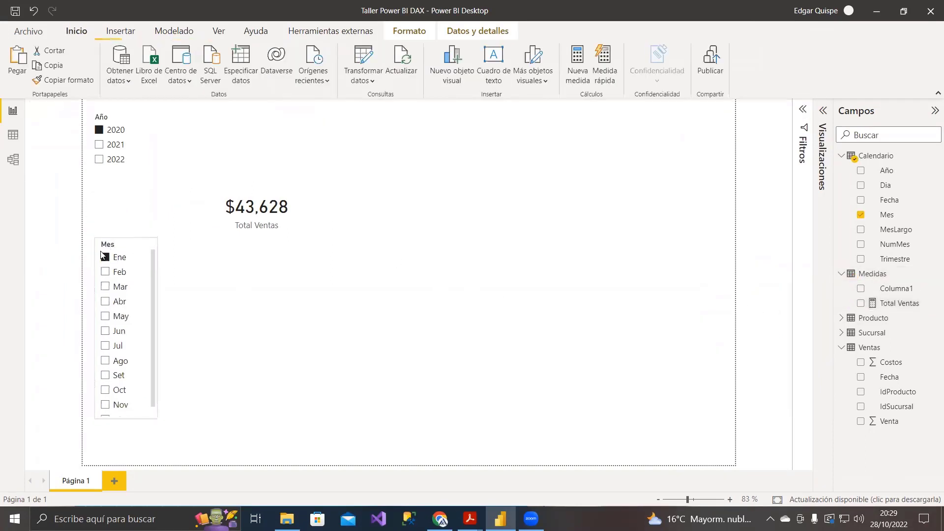
{"action": "left_click_drag", "start_coordinate": [102, 117], "coordinate": [103, 164]}
{"action": "left_click_drag", "start_coordinate": [225, 209], "coordinate": [225, 194]}
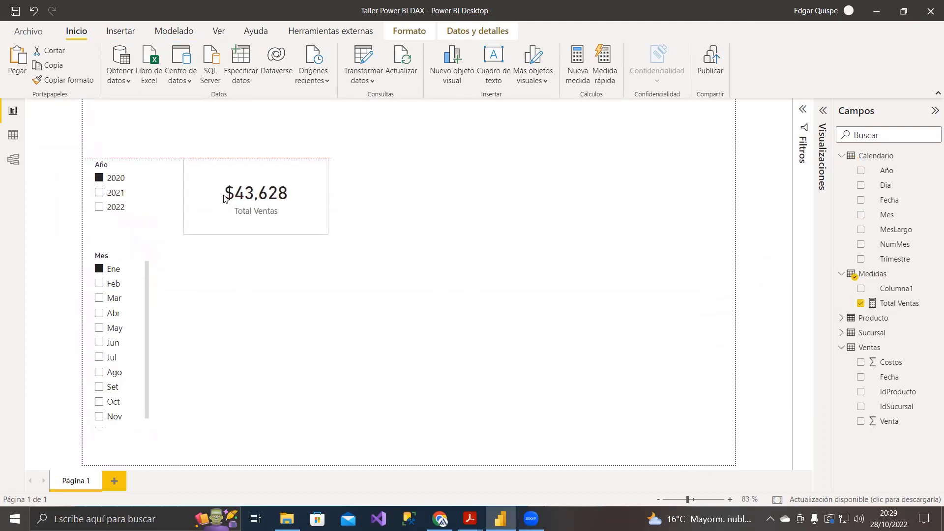
{"action": "left_click_drag", "start_coordinate": [256, 233], "coordinate": [256, 225]}
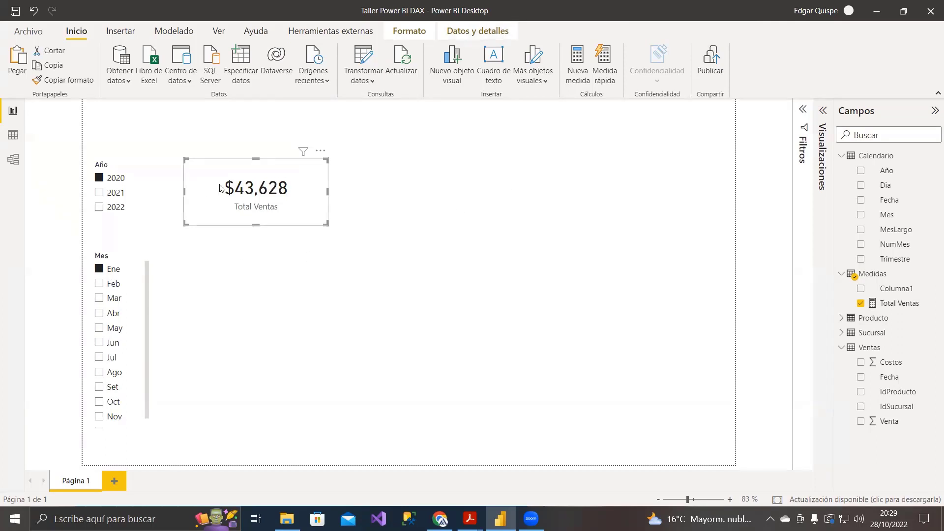
{"action": "left_click_drag", "start_coordinate": [219, 188], "coordinate": [456, 167]}
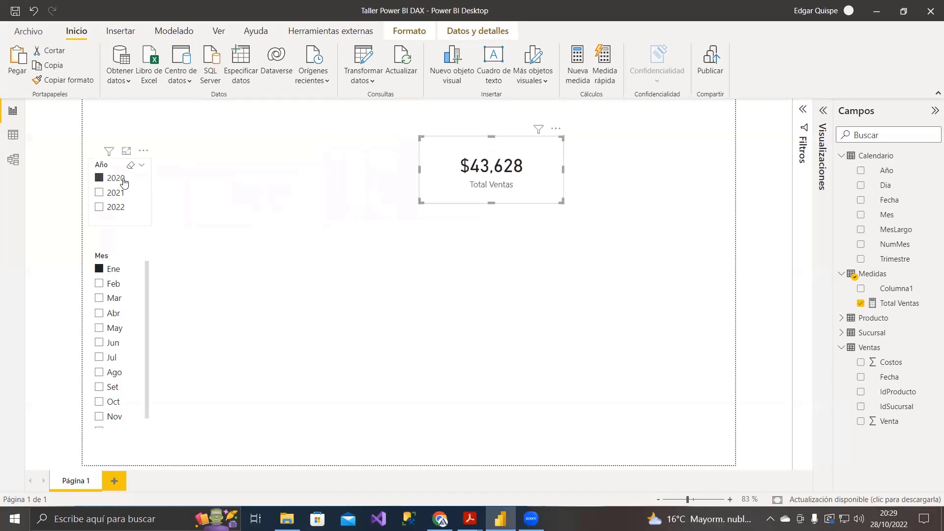
Step: Clear Ene from the Mes slicer and move the Total Ventas card closer to the Año slicer, aligned with its top edge
{"action": "left_click", "coordinate": [111, 269]}
{"action": "left_click", "coordinate": [248, 242]}
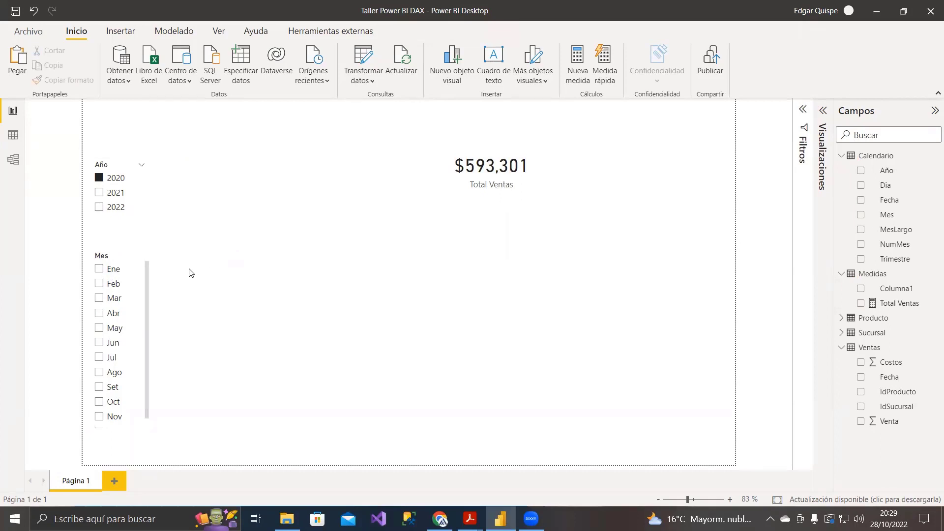
{"action": "left_click_drag", "start_coordinate": [427, 191], "coordinate": [280, 199]}
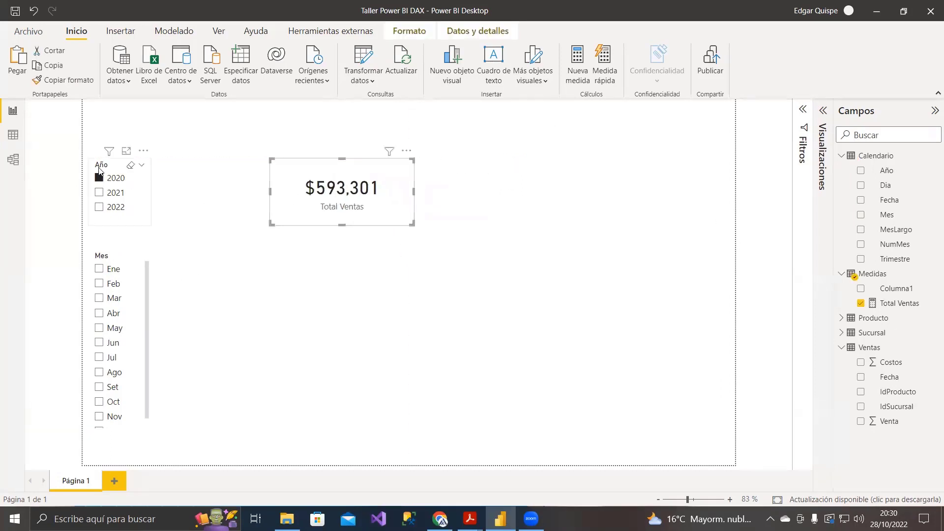
Step: Clear the filter on the Mes column of the Calendario table in the data view
{"action": "left_click", "coordinate": [104, 167]}
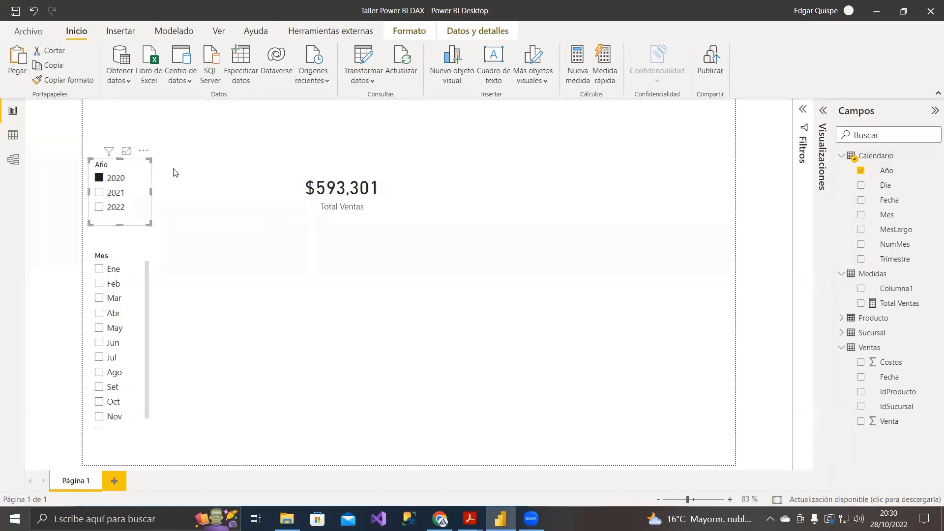
{"action": "left_click", "coordinate": [13, 134]}
{"action": "left_click", "coordinate": [874, 156]}
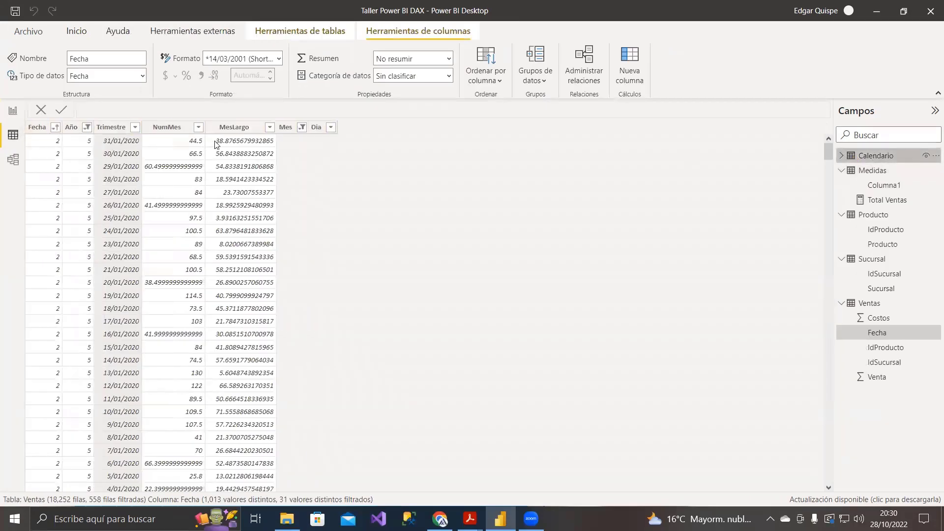
{"action": "left_click", "coordinate": [251, 127]}
{"action": "left_click", "coordinate": [268, 127]}
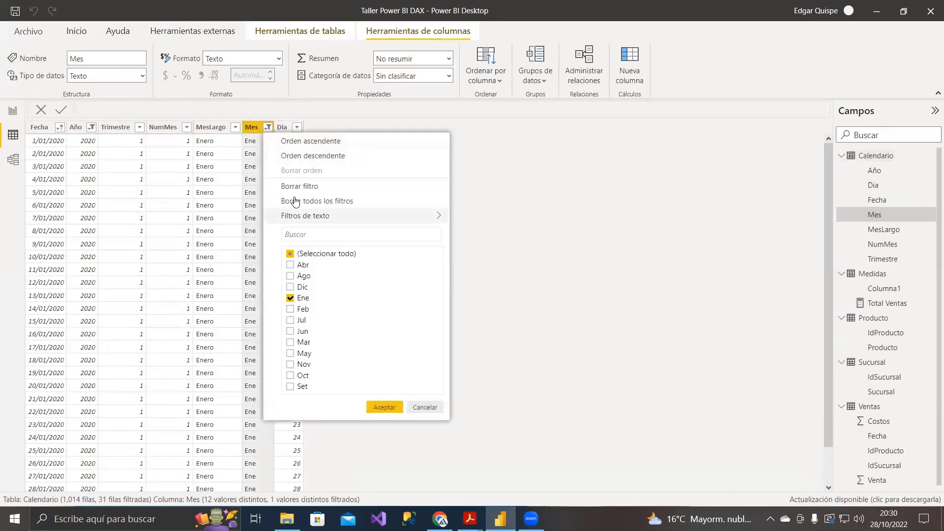
{"action": "left_click", "coordinate": [300, 186]}
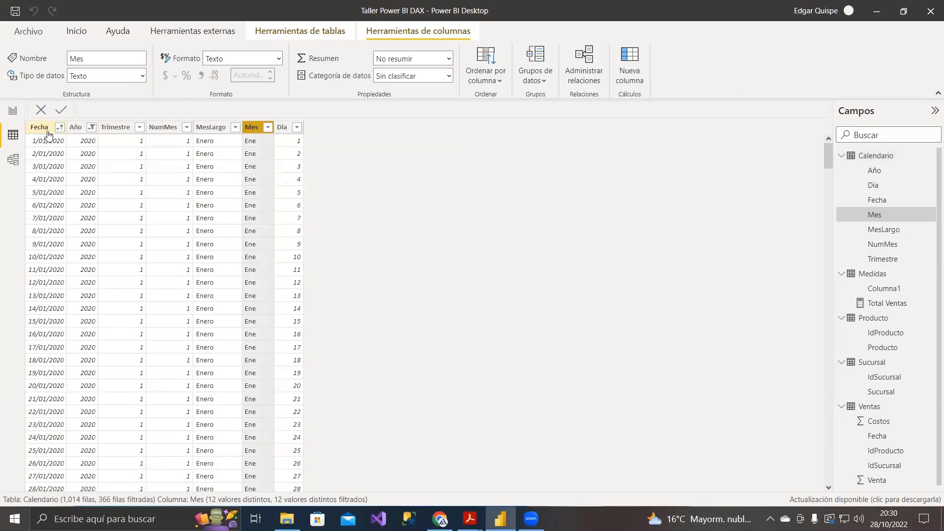
Step: Examine the relationship between Calendario and Ventas in the model, and the rows of the Ventas table
{"action": "left_click", "coordinate": [15, 159]}
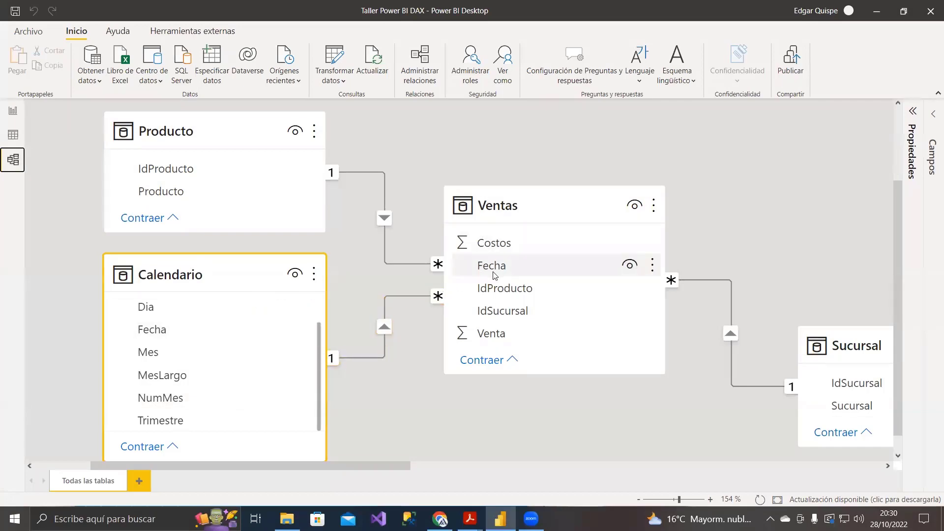
{"action": "left_click", "coordinate": [10, 137]}
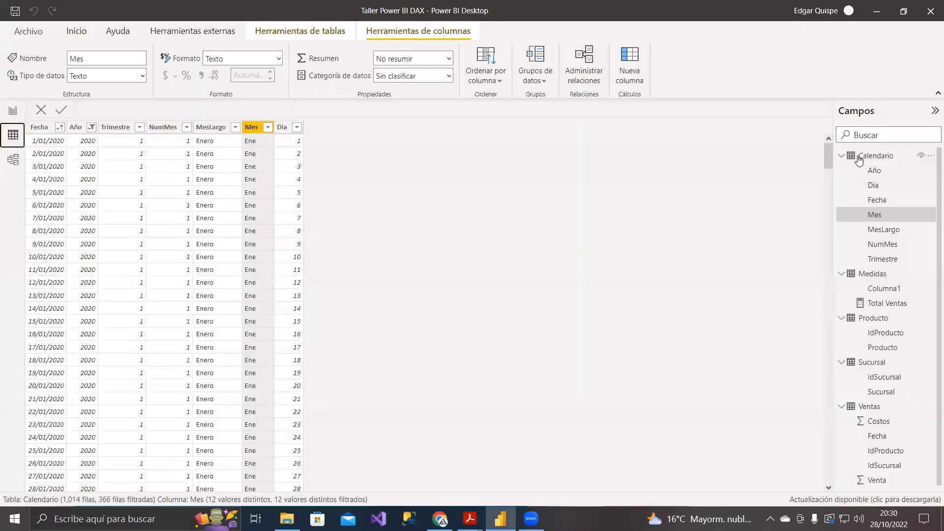
{"action": "left_click", "coordinate": [841, 156]}
{"action": "left_click", "coordinate": [869, 303]}
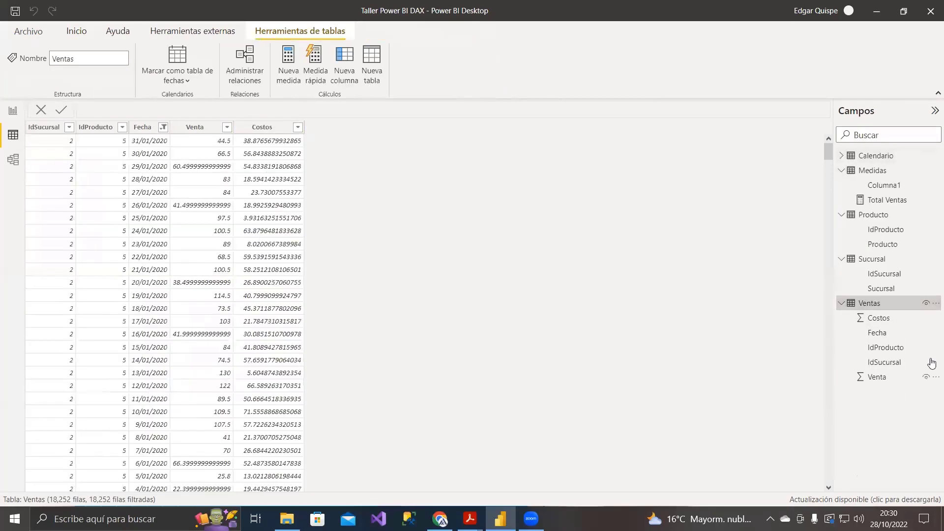
Step: Back in the report, highlight Ventas[Venta] in the Total Ventas formula and clear 2020 from the Año slicer
{"action": "left_click", "coordinate": [13, 111]}
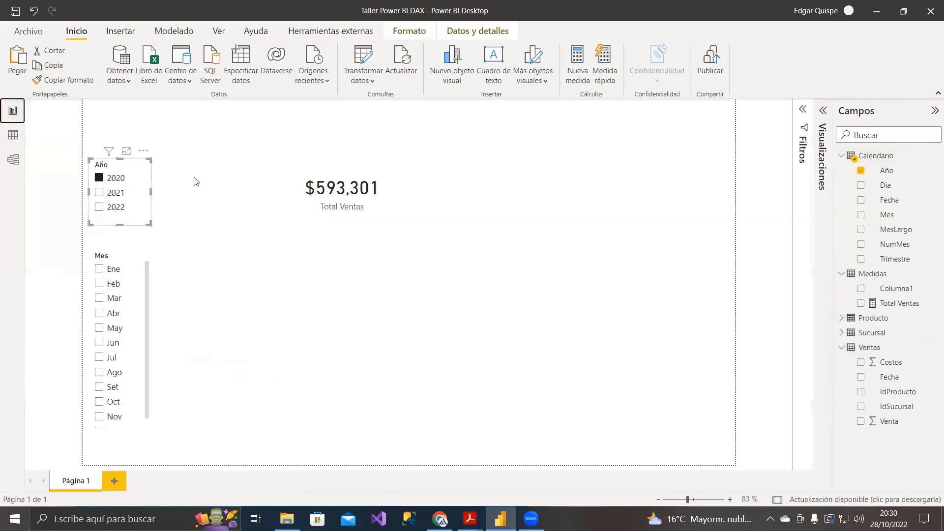
{"action": "left_click", "coordinate": [333, 176]}
{"action": "left_click", "coordinate": [898, 303]}
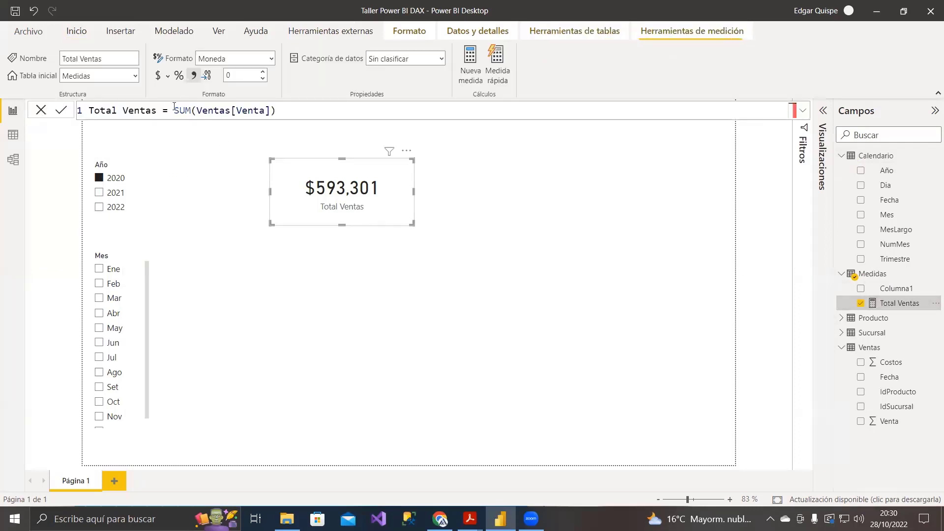
{"action": "left_click_drag", "start_coordinate": [198, 110], "coordinate": [272, 109]}
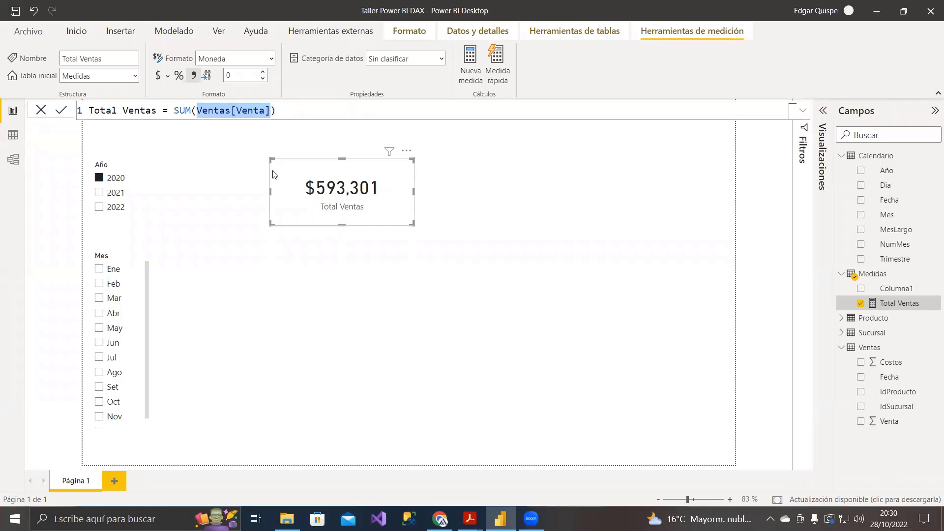
{"action": "left_click", "coordinate": [98, 178]}
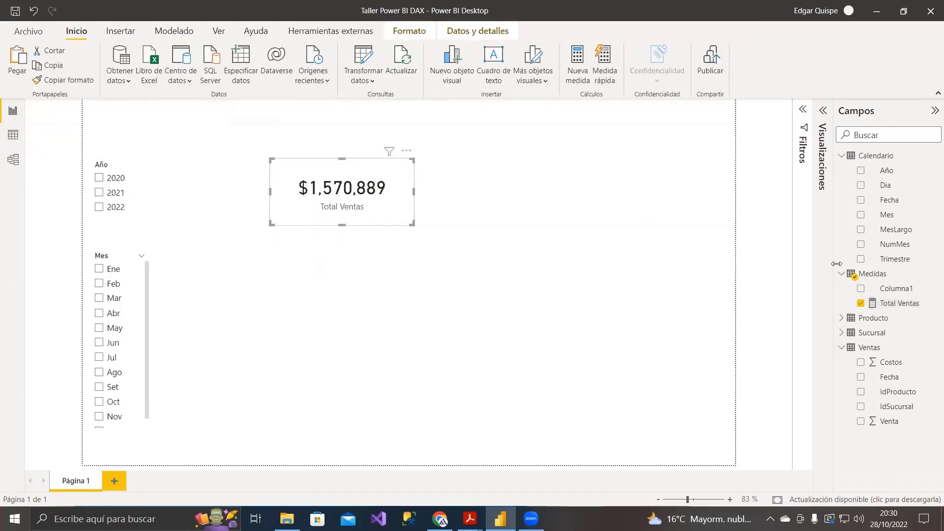
Step: Review the SUM(Ventas[Venta]) expression of Total Ventas and shift its card slightly toward the Año slicer
{"action": "left_click", "coordinate": [900, 305]}
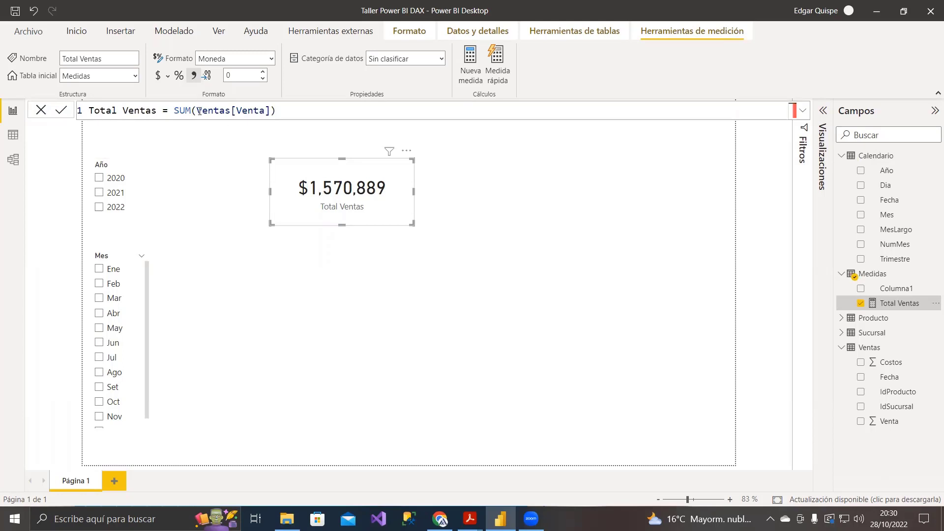
{"action": "left_click_drag", "start_coordinate": [196, 110], "coordinate": [232, 110]}
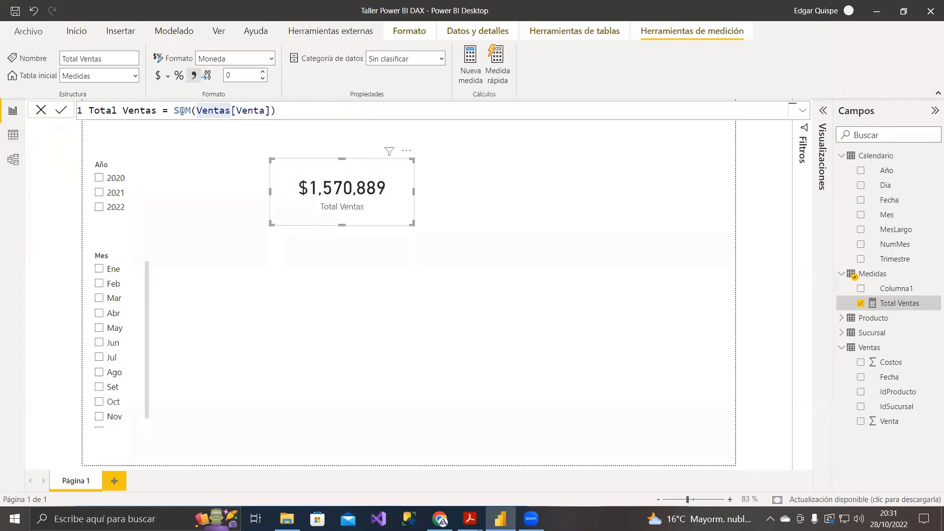
{"action": "left_click_drag", "start_coordinate": [174, 110], "coordinate": [272, 110]}
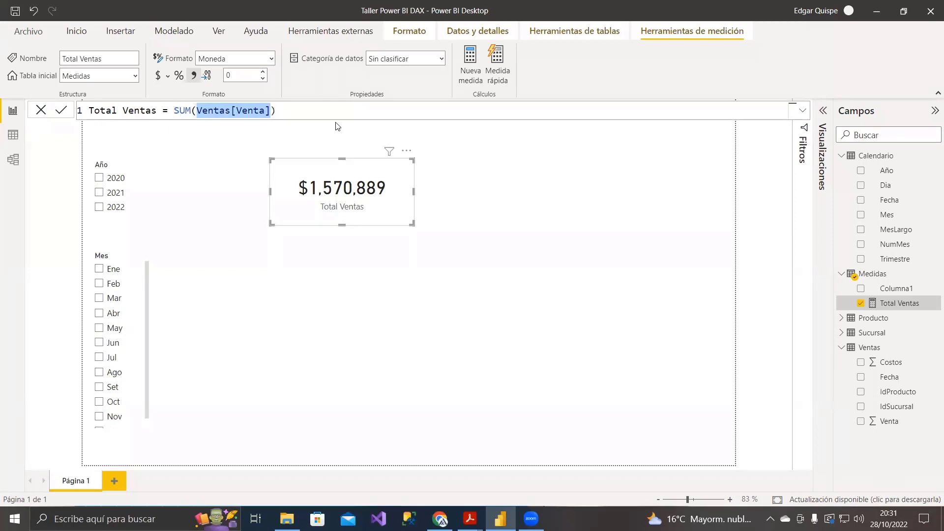
{"action": "left_click", "coordinate": [316, 111]}
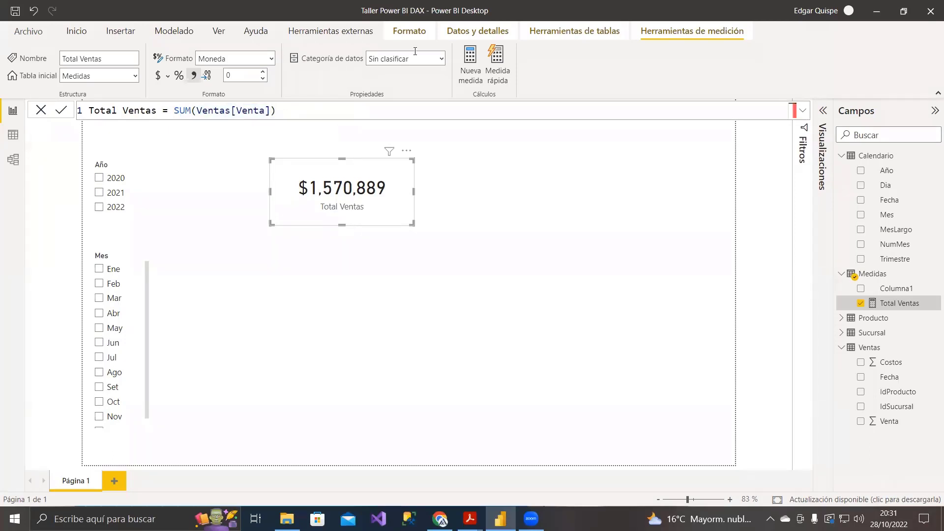
{"action": "left_click_drag", "start_coordinate": [350, 188], "coordinate": [304, 187]}
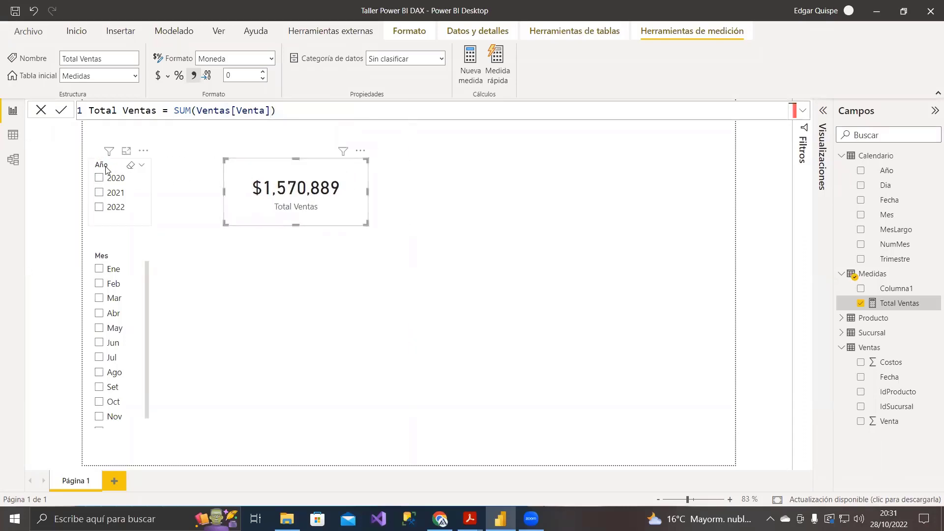
{"action": "left_click", "coordinate": [255, 173]}
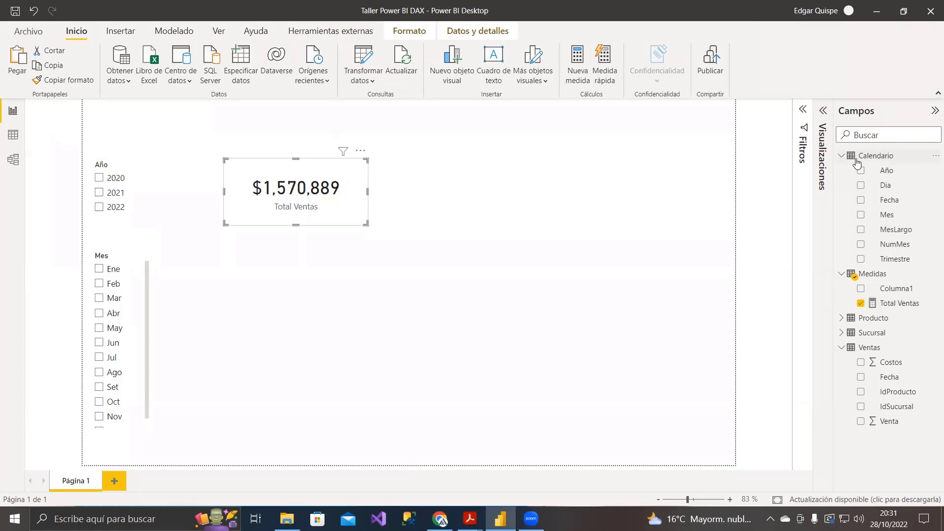
Step: Clear the filter on the Año column of the Calendario table in the data view
{"action": "left_click", "coordinate": [13, 160]}
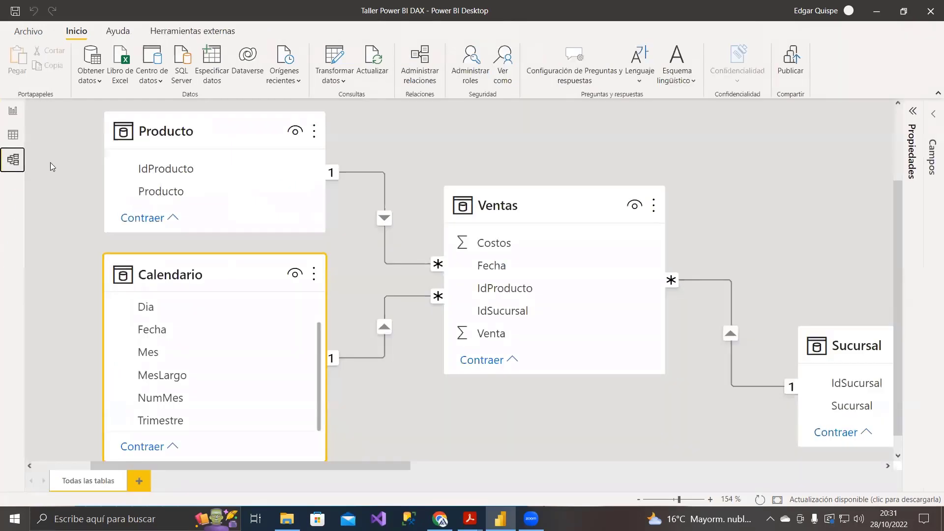
{"action": "left_click", "coordinate": [12, 134]}
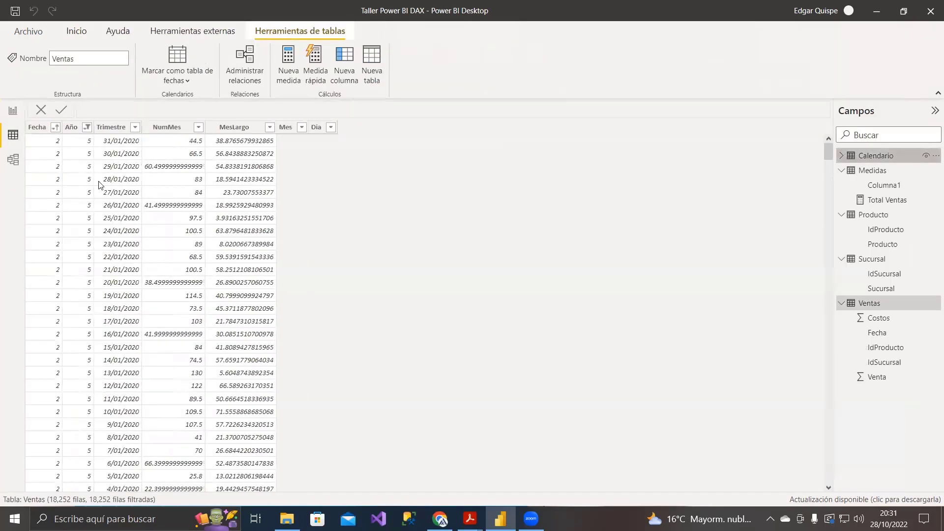
{"action": "left_click", "coordinate": [91, 126]}
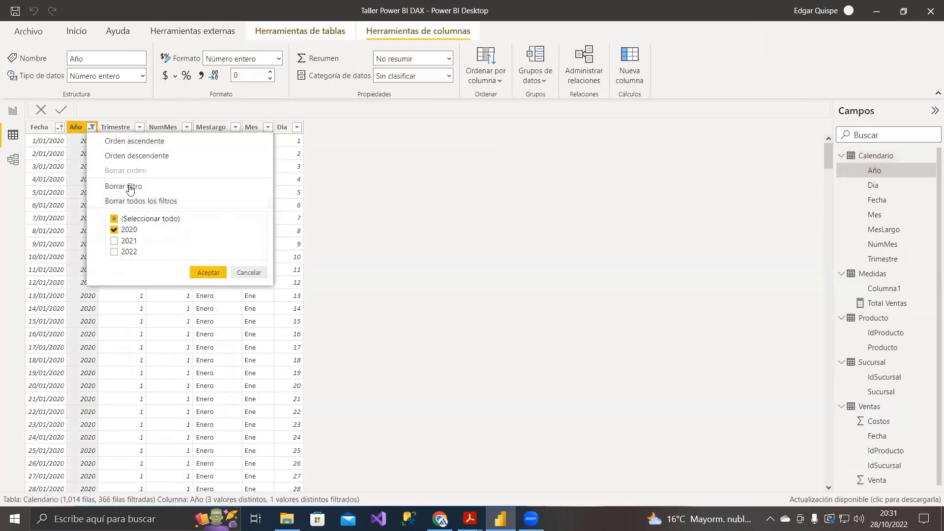
{"action": "left_click", "coordinate": [129, 187]}
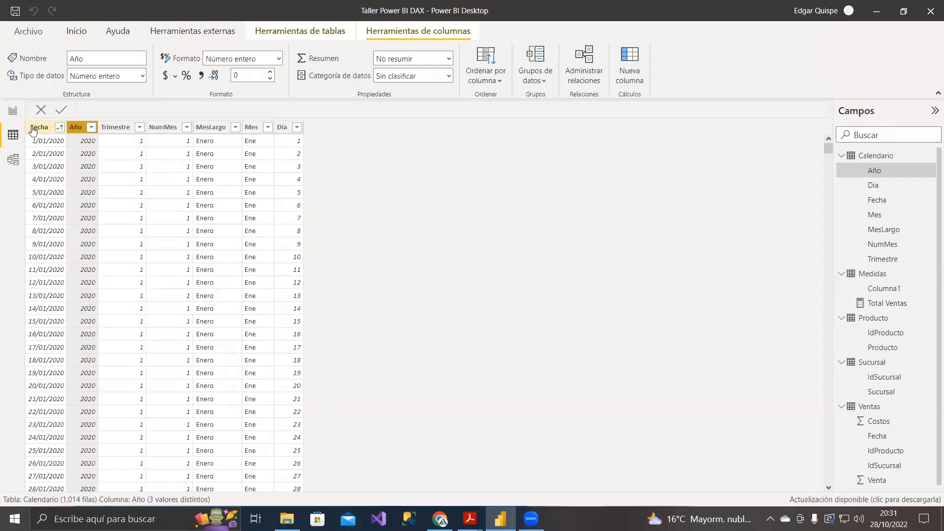
Step: Delete the relationship between the Calendario and Ventas tables in the model view
{"action": "left_click", "coordinate": [13, 159]}
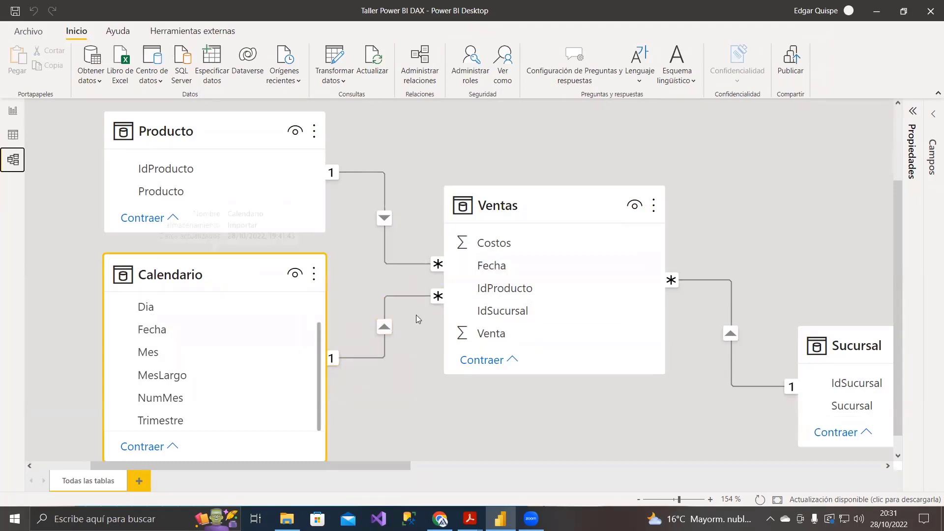
{"action": "left_click", "coordinate": [387, 312]}
{"action": "key", "text": "Delete"}
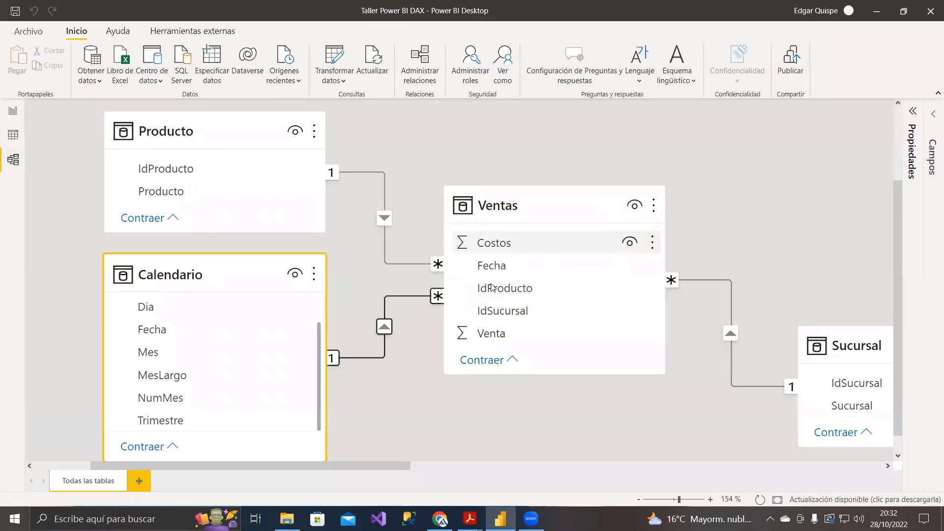
{"action": "left_click", "coordinate": [617, 208]}
{"action": "right_click", "coordinate": [387, 308]}
{"action": "left_click", "coordinate": [400, 315]}
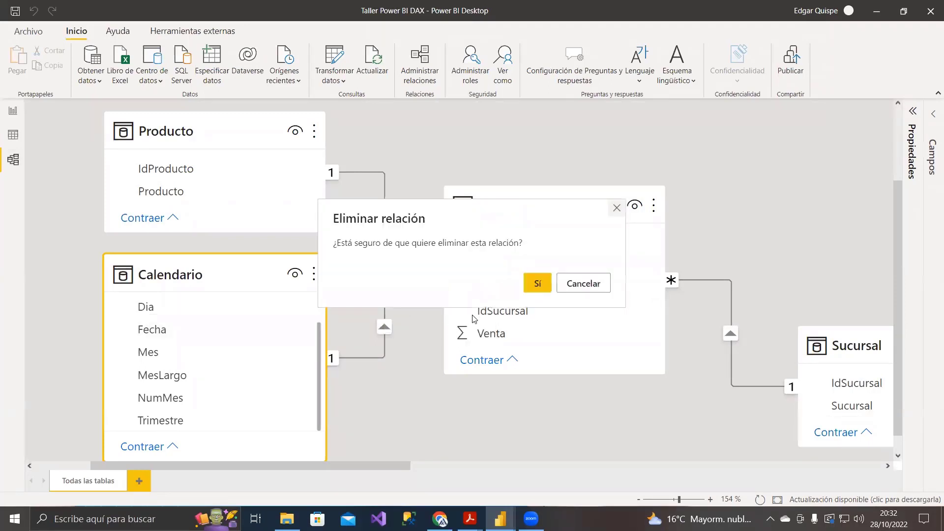
{"action": "left_click", "coordinate": [535, 281]}
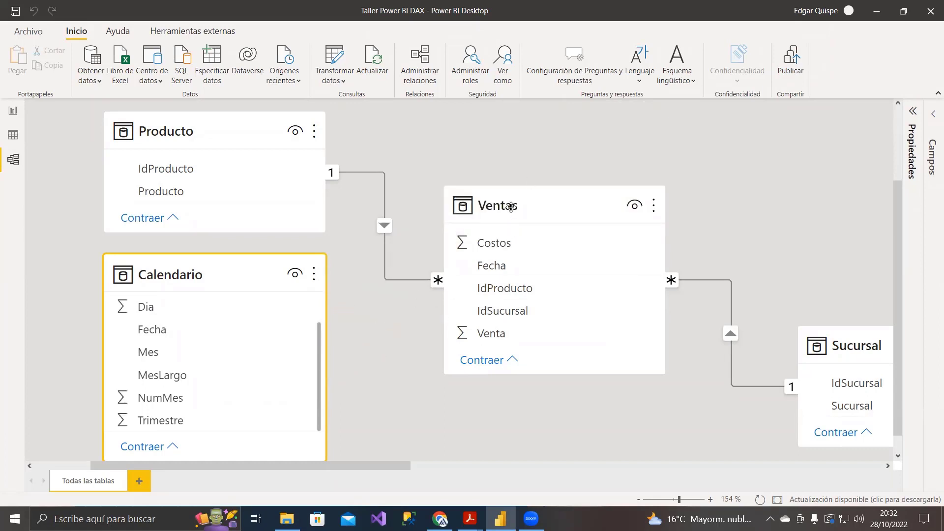
Step: Move the Ventas table slightly higher in the diagram and relate Calendario's Fecha to Ventas' Fecha
{"action": "left_click_drag", "start_coordinate": [510, 207], "coordinate": [509, 192]}
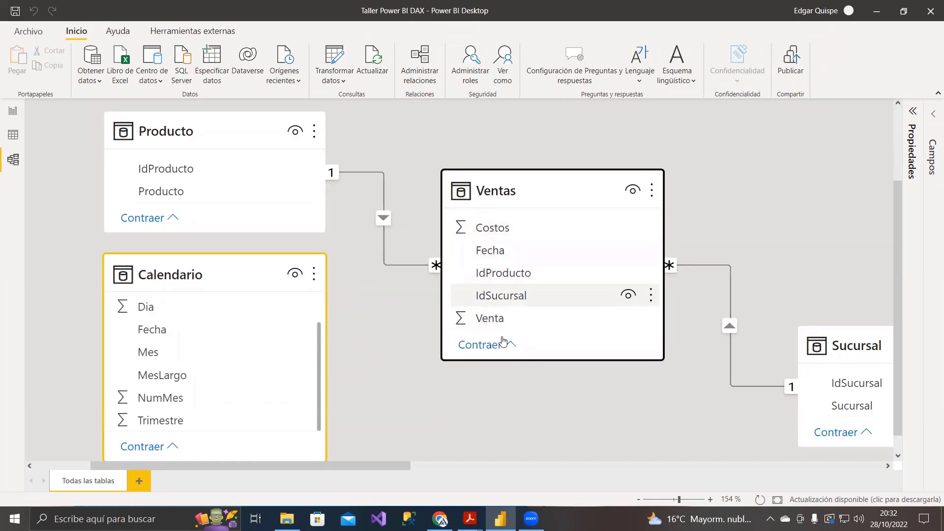
{"action": "left_click", "coordinate": [358, 323]}
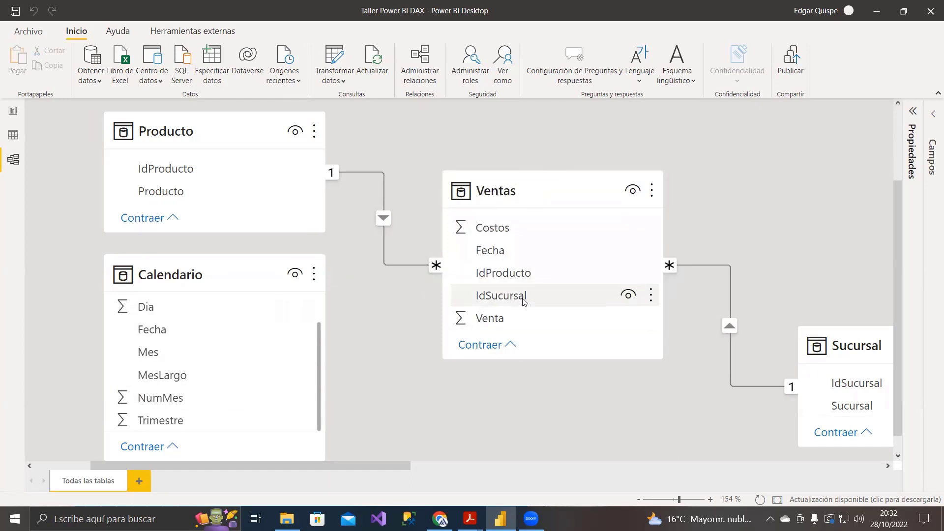
{"action": "left_click_drag", "start_coordinate": [220, 329], "coordinate": [497, 257]}
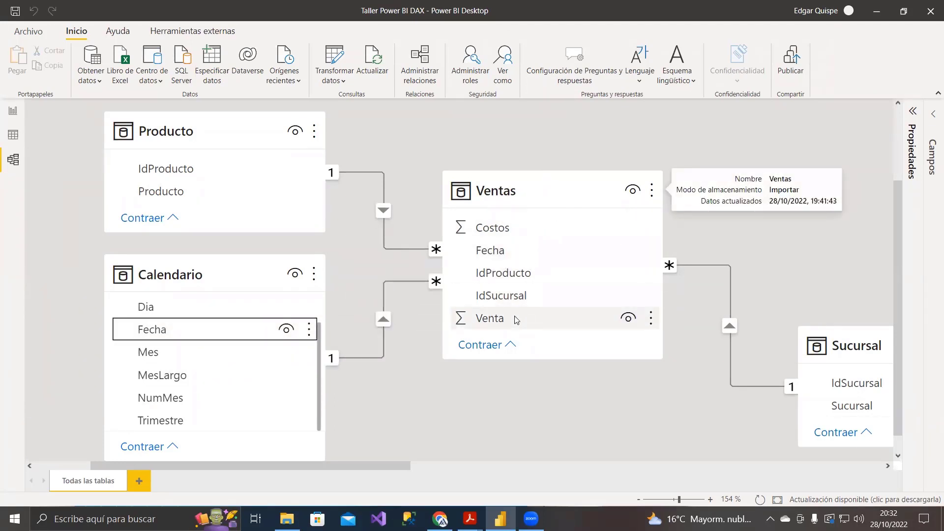
Step: Return to the report and move the Total Ventas card closer to the Año slicer, keeping their top edges aligned
{"action": "left_click", "coordinate": [13, 110]}
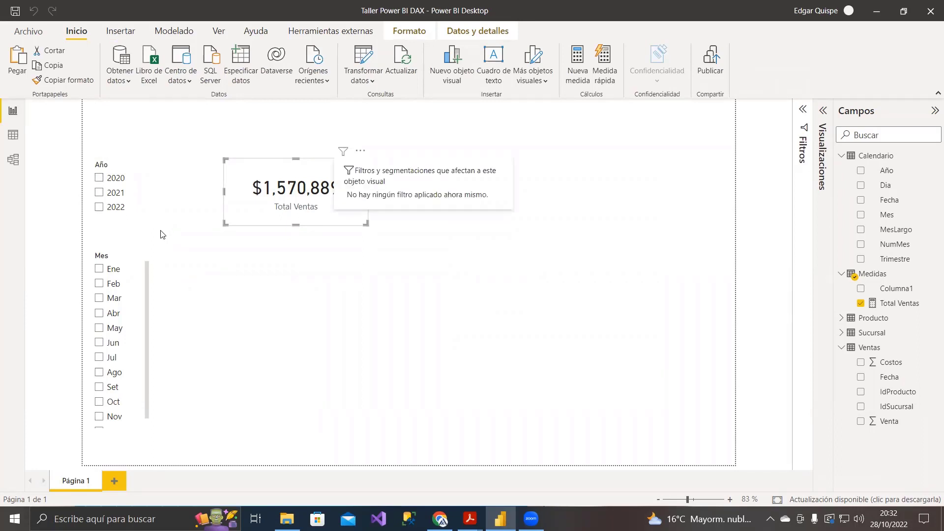
{"action": "left_click_drag", "start_coordinate": [163, 232], "coordinate": [81, 141]}
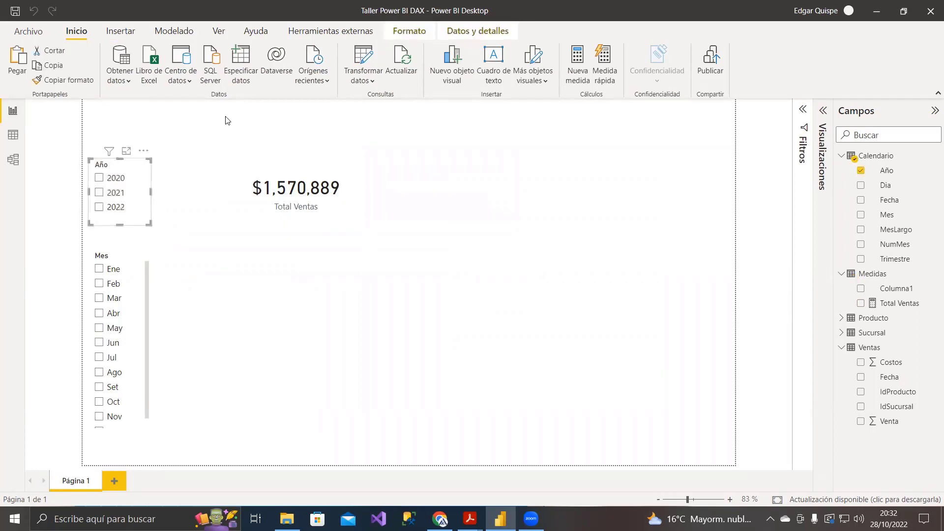
{"action": "left_click", "coordinate": [294, 186]}
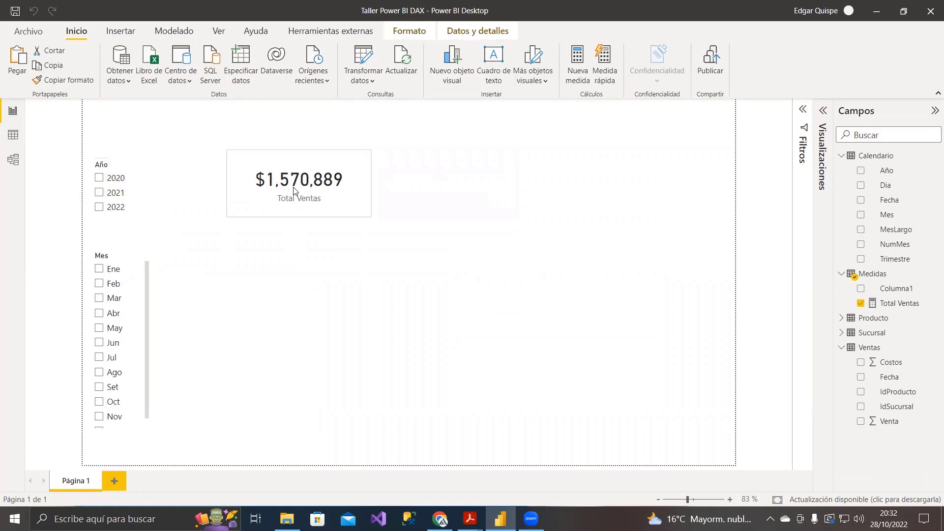
{"action": "left_click", "coordinate": [486, 188]}
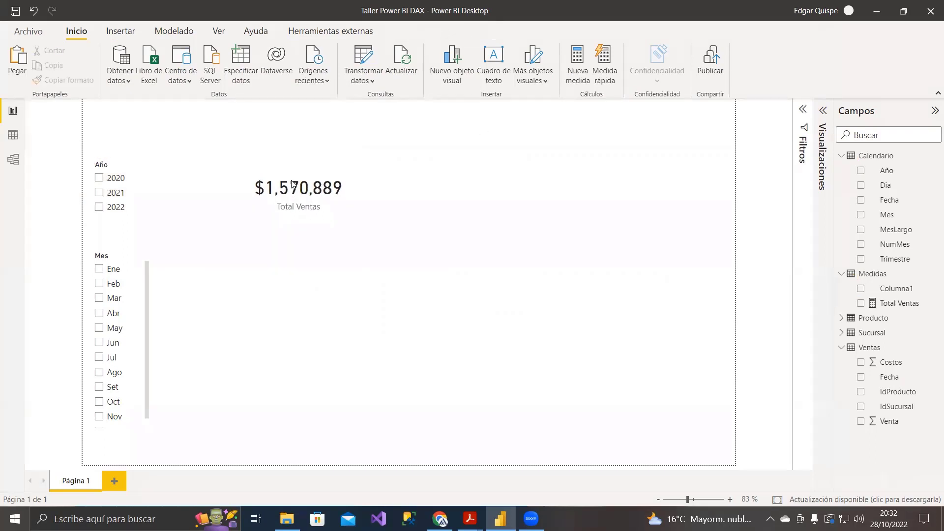
{"action": "left_click_drag", "start_coordinate": [294, 184], "coordinate": [264, 184]}
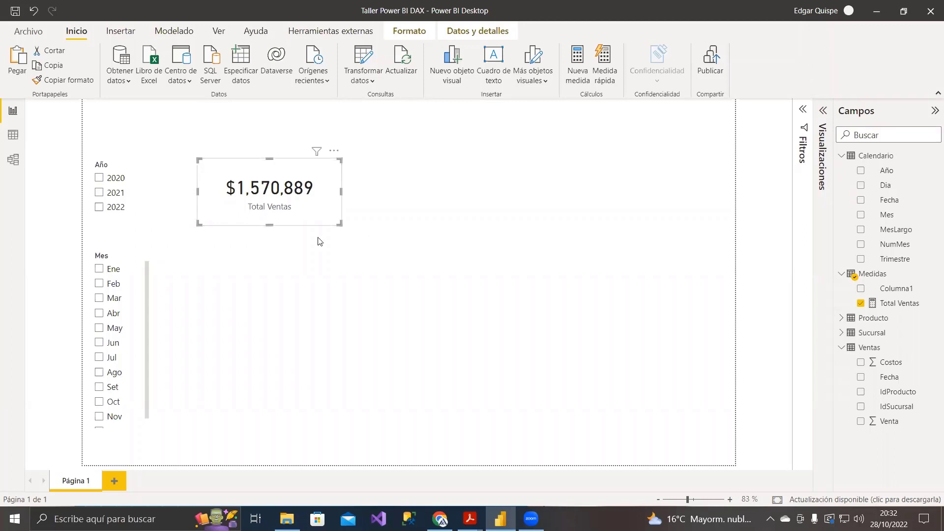
Step: Delete the Mes slicer, filter the report to 2021 with the Año slicer, and select the Total Ventas card
{"action": "left_click", "coordinate": [100, 260]}
{"action": "key", "text": "Delete"}
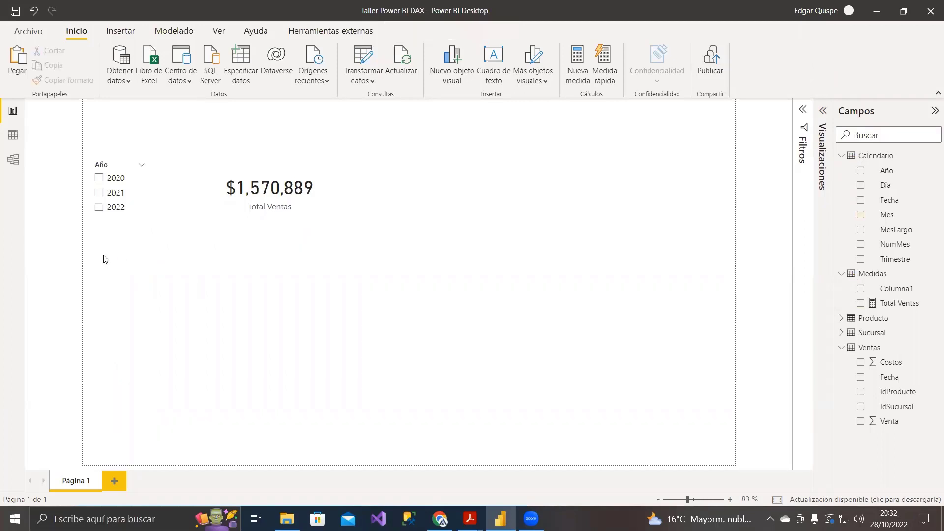
{"action": "left_click", "coordinate": [99, 192]}
{"action": "left_click", "coordinate": [261, 204]}
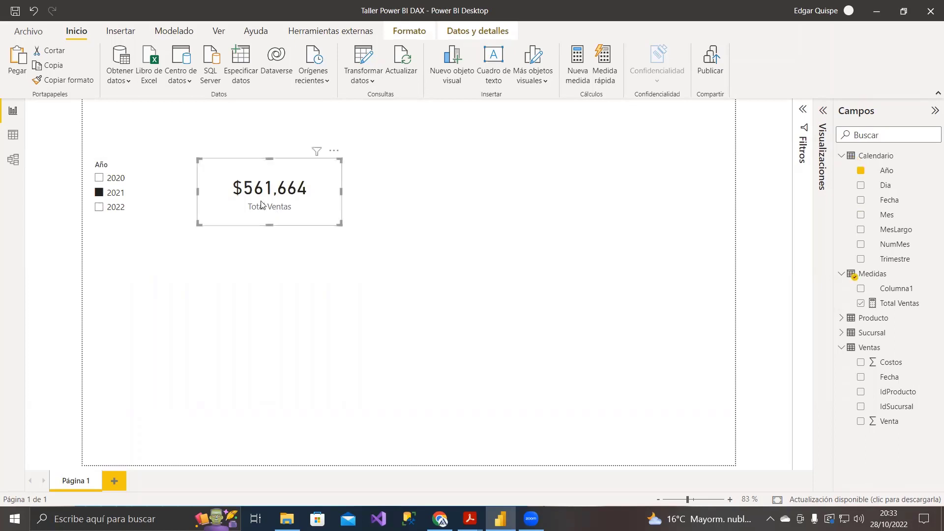
Step: Insert a clustered column chart stretched nearly to the page's right edge, with Mes on the X axis and Total Ventas on the Y axis
{"action": "left_click", "coordinate": [405, 205]}
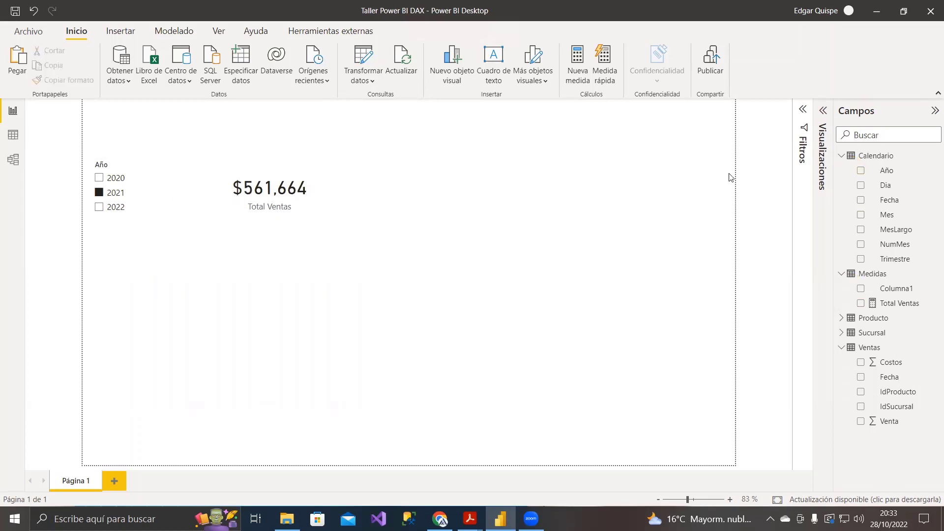
{"action": "left_click", "coordinate": [823, 110]}
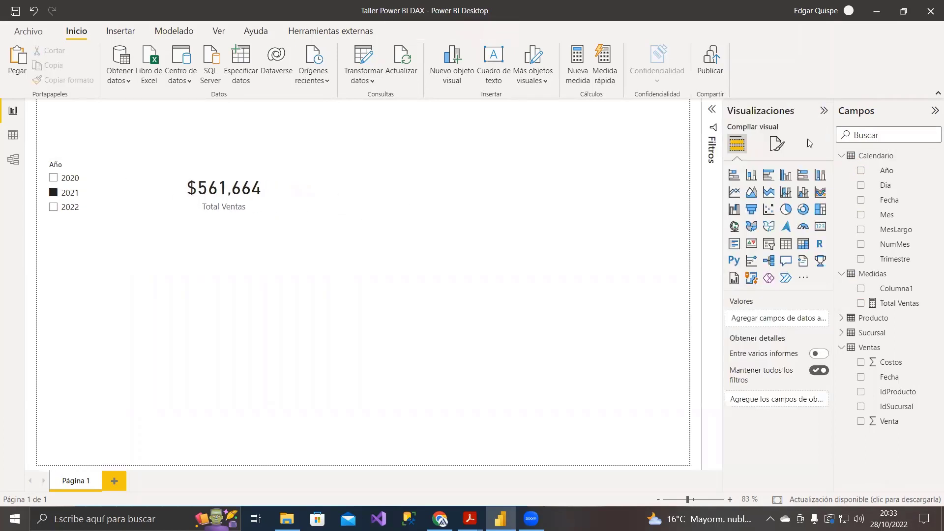
{"action": "left_click", "coordinate": [785, 175]}
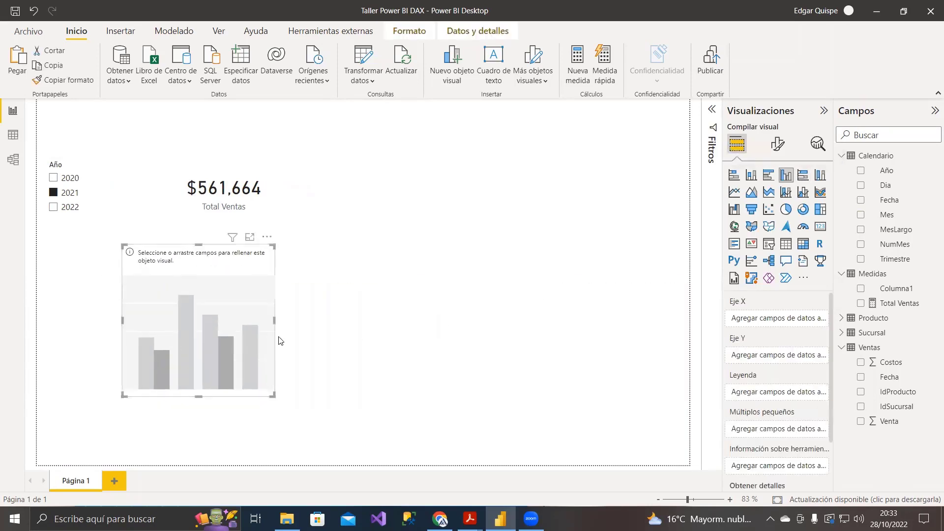
{"action": "left_click_drag", "start_coordinate": [279, 321], "coordinate": [604, 315]}
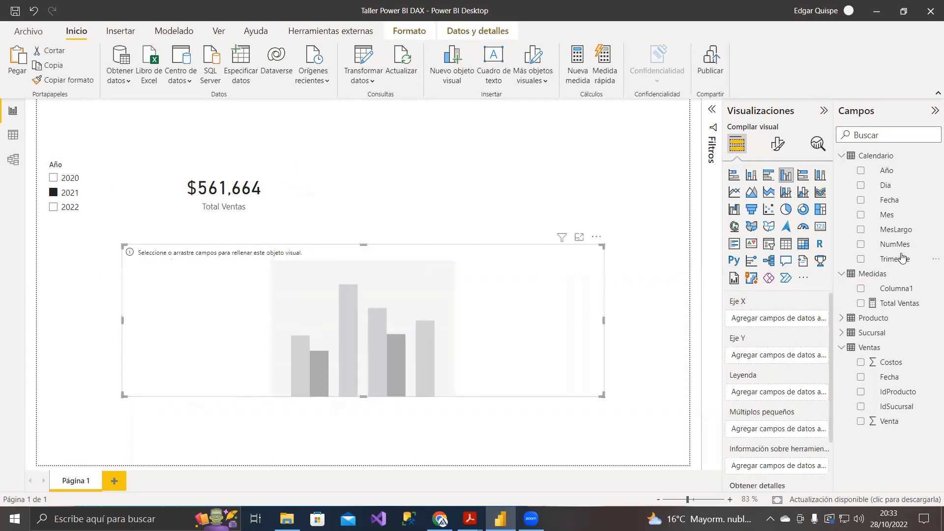
{"action": "left_click_drag", "start_coordinate": [897, 220], "coordinate": [772, 319]}
{"action": "left_click_drag", "start_coordinate": [915, 305], "coordinate": [771, 362]}
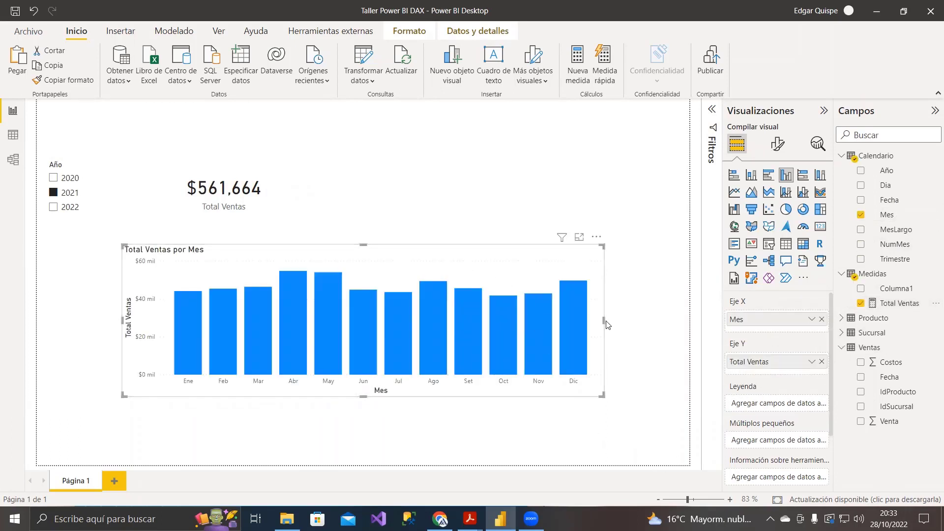
{"action": "left_click_drag", "start_coordinate": [606, 321], "coordinate": [685, 321]}
Step: Move the Total Ventas card below the column chart and place the chart beside the Año slicer at matching height
{"action": "left_click_drag", "start_coordinate": [231, 216], "coordinate": [117, 318]}
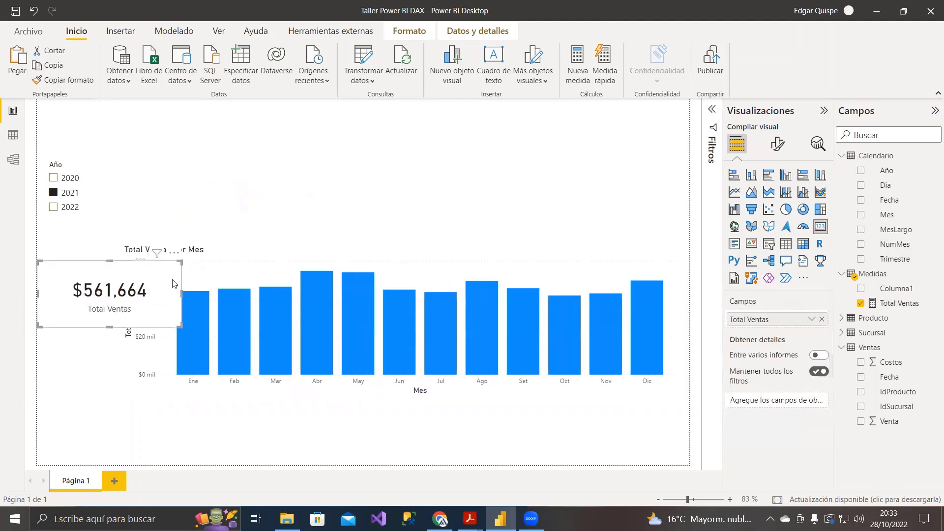
{"action": "mouse_move", "coordinate": [204, 241]}
{"action": "left_mouse_down"}
{"action": "mouse_move", "coordinate": [200, 165]}
{"action": "mouse_move", "coordinate": [196, 228]}
{"action": "left_mouse_up"}
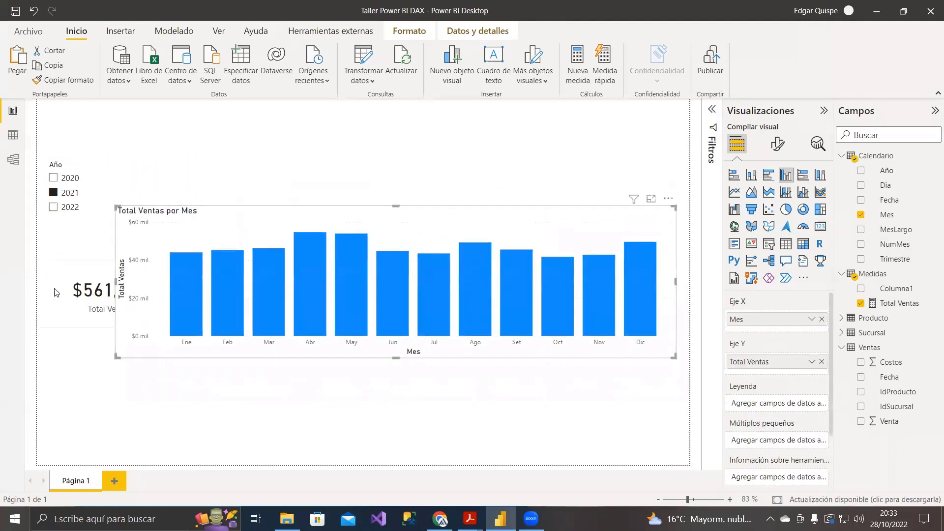
{"action": "left_click_drag", "start_coordinate": [55, 289], "coordinate": [68, 404]}
{"action": "left_click_drag", "start_coordinate": [186, 215], "coordinate": [178, 167]}
{"action": "left_click_drag", "start_coordinate": [58, 167], "coordinate": [58, 184]}
{"action": "left_click_drag", "start_coordinate": [164, 164], "coordinate": [164, 181]}
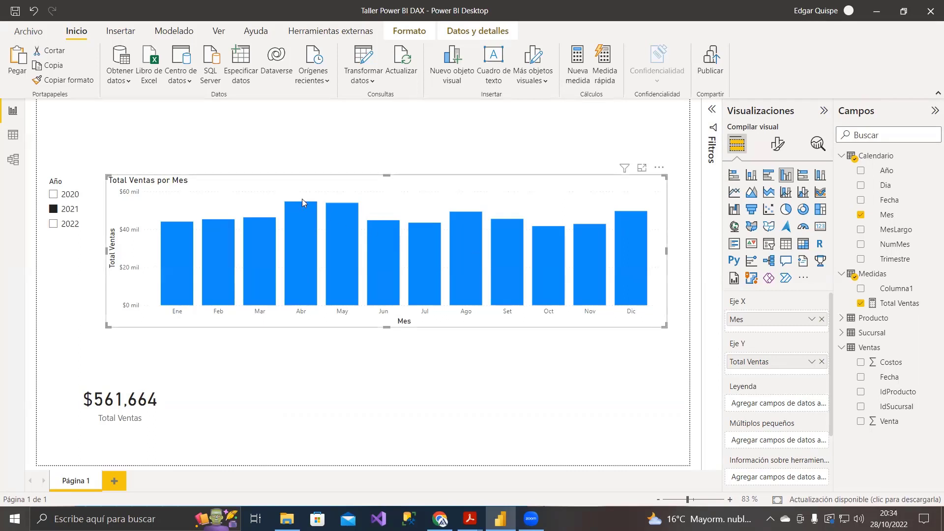
Step: Nudge the column chart and Año slicer slightly upward and place the Total Ventas card lower against the page's left edge
{"action": "left_click_drag", "start_coordinate": [302, 199], "coordinate": [300, 146]}
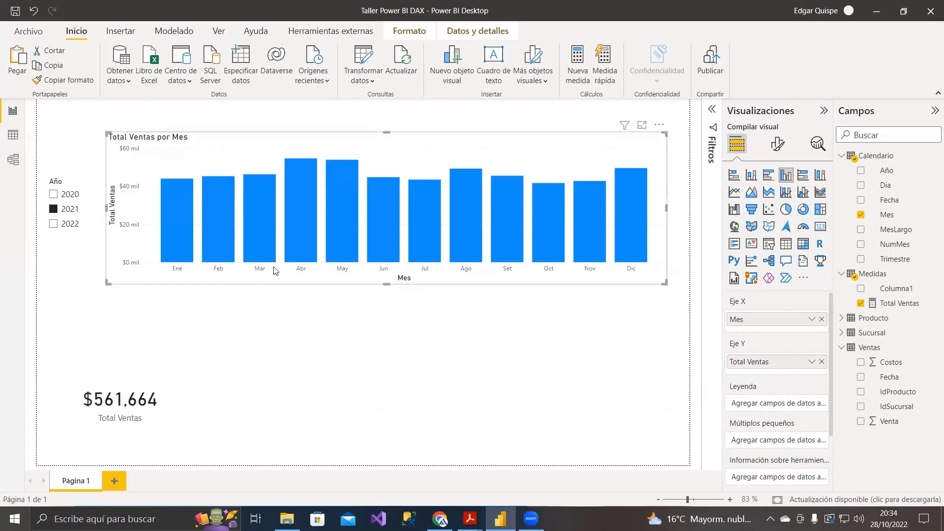
{"action": "left_click_drag", "start_coordinate": [251, 156], "coordinate": [250, 186]}
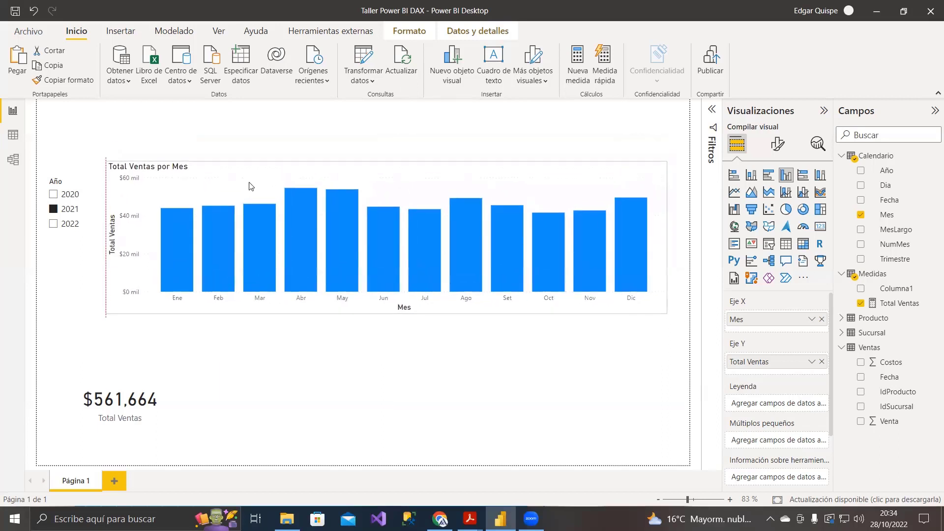
{"action": "left_click_drag", "start_coordinate": [55, 186], "coordinate": [50, 181]}
{"action": "left_click", "coordinate": [181, 181]}
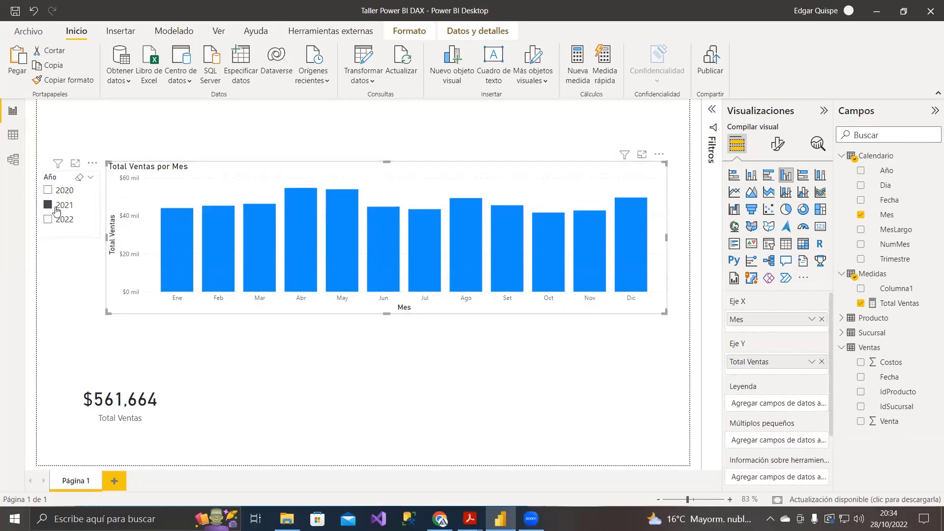
{"action": "left_click", "coordinate": [51, 182]}
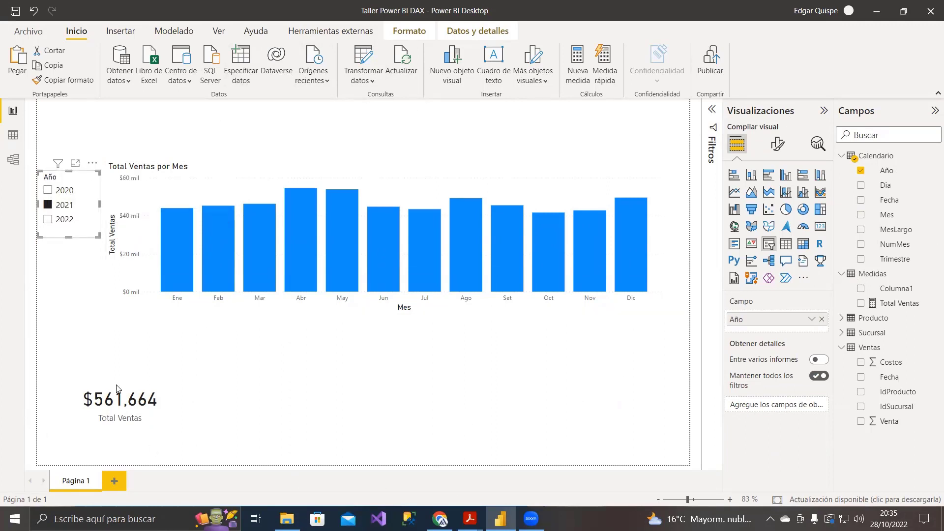
{"action": "left_click_drag", "start_coordinate": [116, 385], "coordinate": [86, 435]}
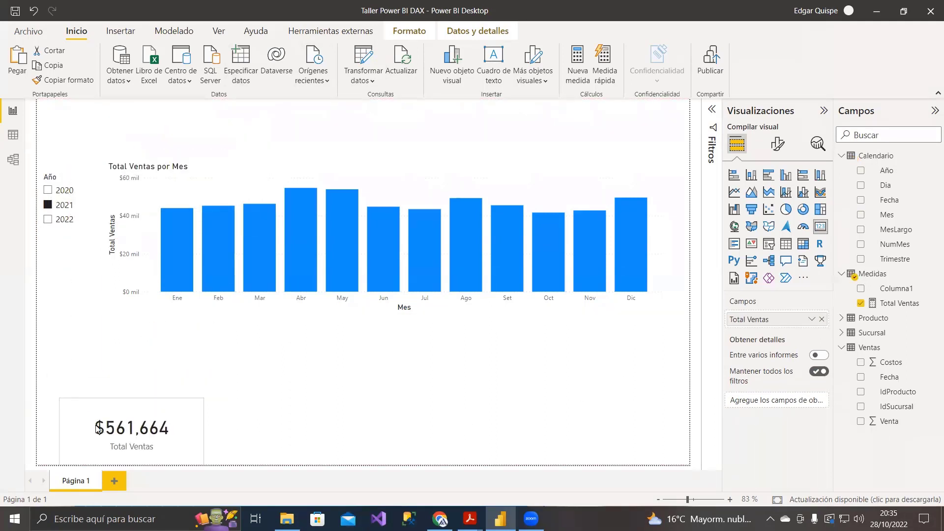
Step: Format the column chart's X-axis labels in bold with font size 10
{"action": "left_click", "coordinate": [151, 172]}
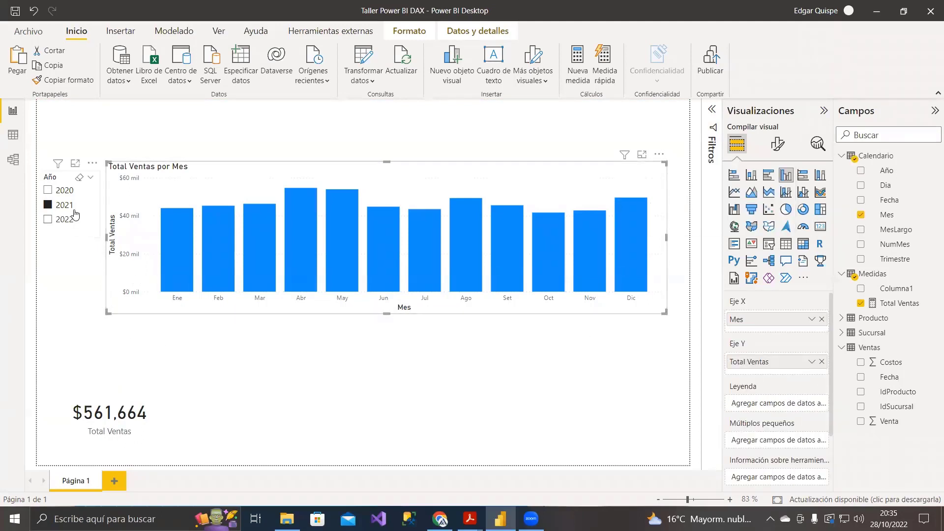
{"action": "left_click", "coordinate": [777, 144]}
{"action": "left_click", "coordinate": [743, 241]}
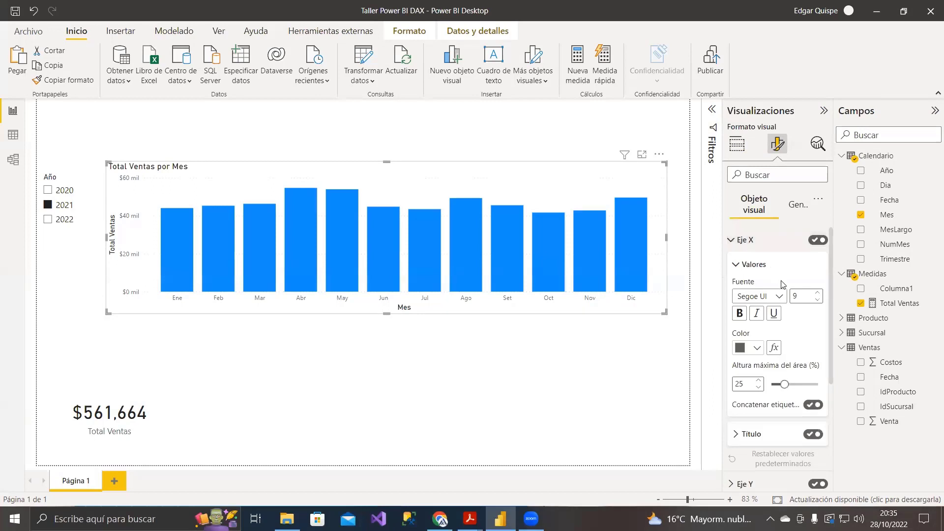
{"action": "scroll", "coordinate": [786, 275], "scroll_direction": "down", "scroll_amount": 1}
{"action": "left_click", "coordinate": [817, 254]}
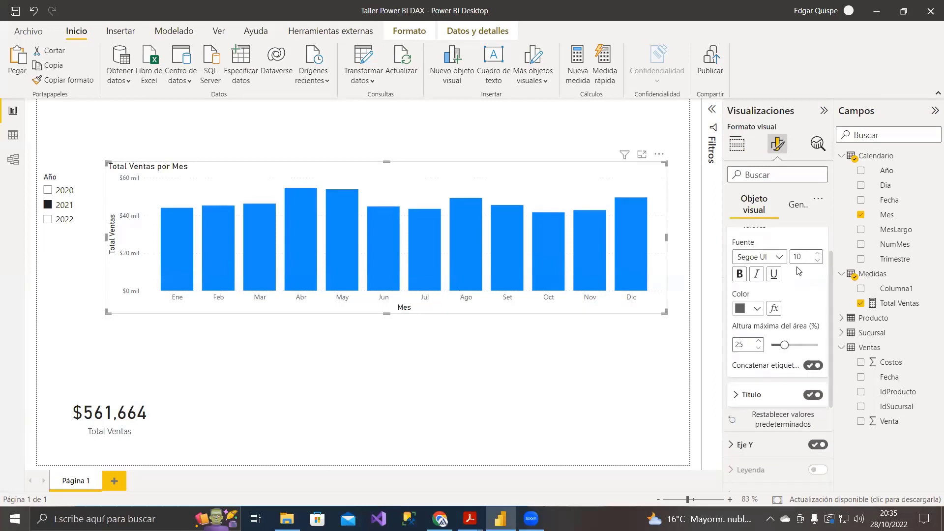
{"action": "left_click", "coordinate": [739, 274]}
{"action": "scroll", "coordinate": [744, 273], "scroll_direction": "up", "scroll_amount": 1}
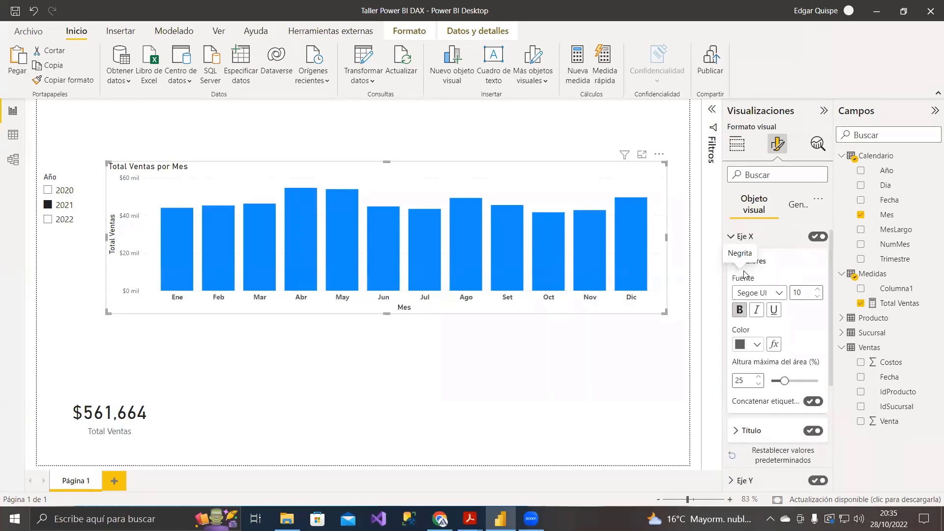
{"action": "left_click", "coordinate": [735, 238]}
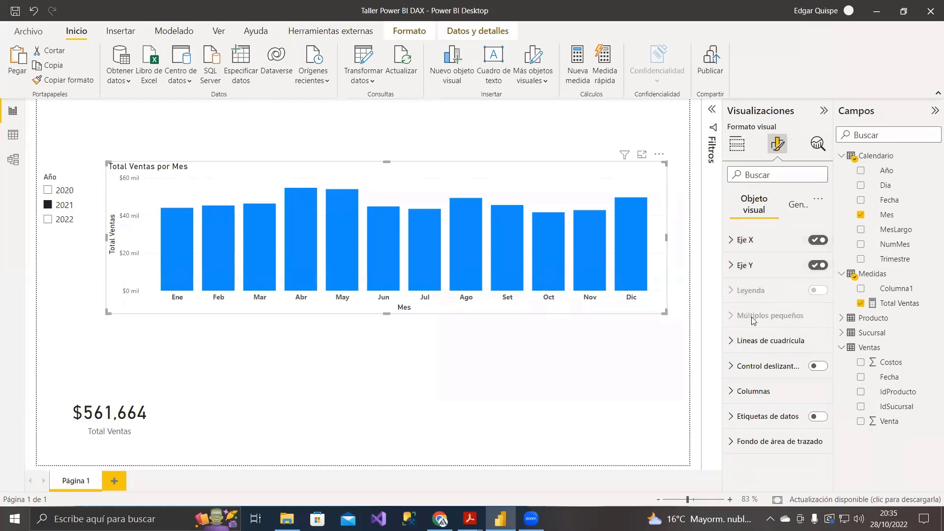
Step: Turn on the column chart's data labels and view the formula of the Total Ventas measure
{"action": "left_click", "coordinate": [818, 416]}
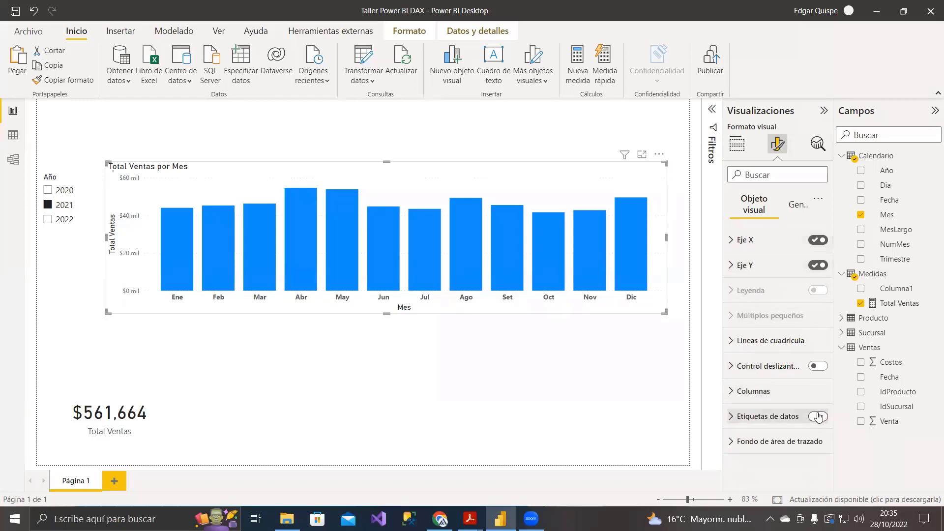
{"action": "left_click", "coordinate": [741, 418]}
{"action": "left_click", "coordinate": [738, 298]}
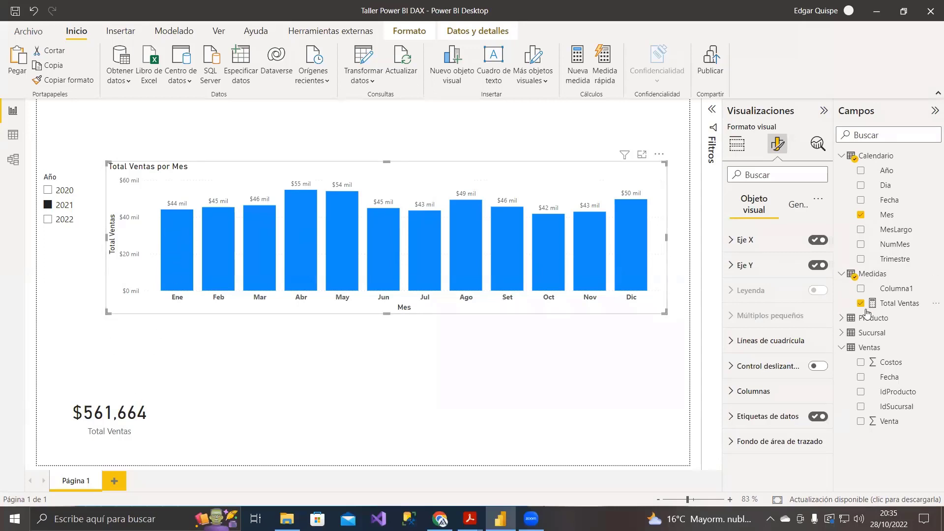
{"action": "left_click", "coordinate": [887, 304]}
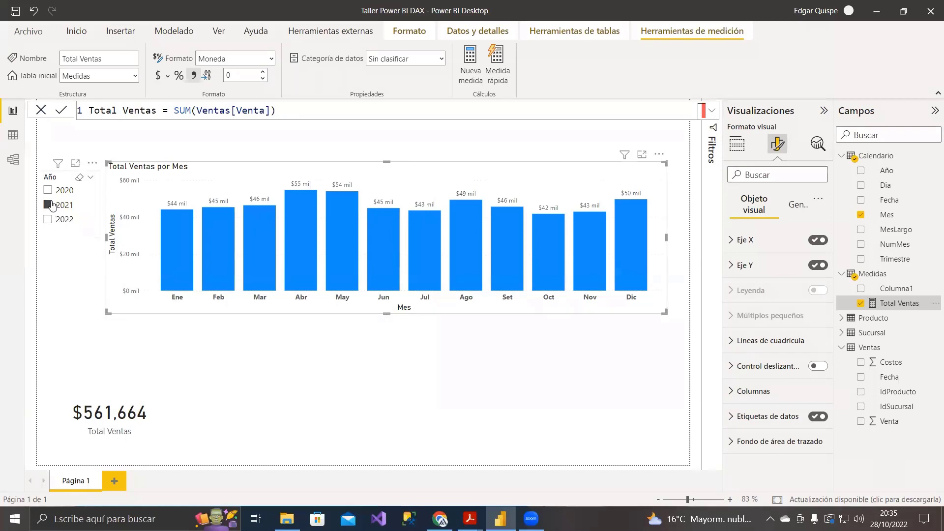
{"action": "left_click_drag", "start_coordinate": [45, 255], "coordinate": [93, 395]}
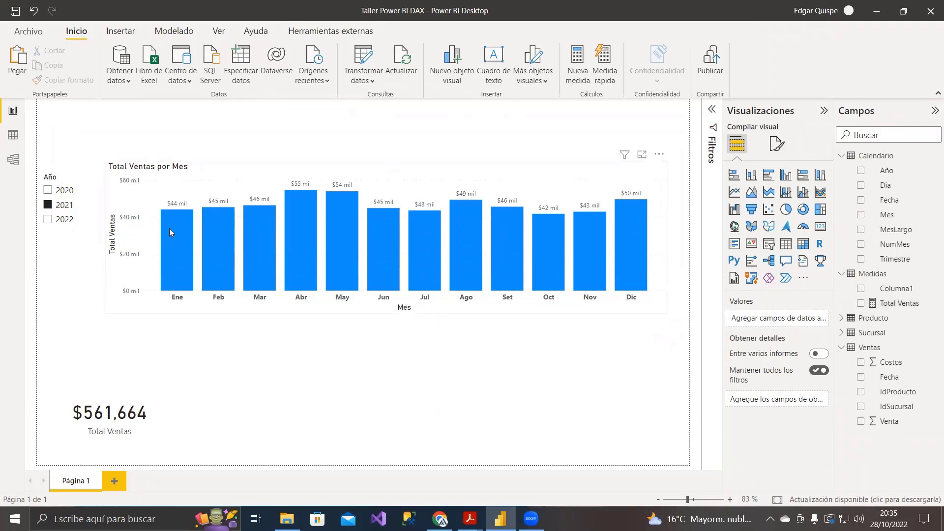
Step: Widen the column chart to the page's right edge and to the Año slicer, and align the slicer's top with the chart
{"action": "left_click", "coordinate": [522, 170]}
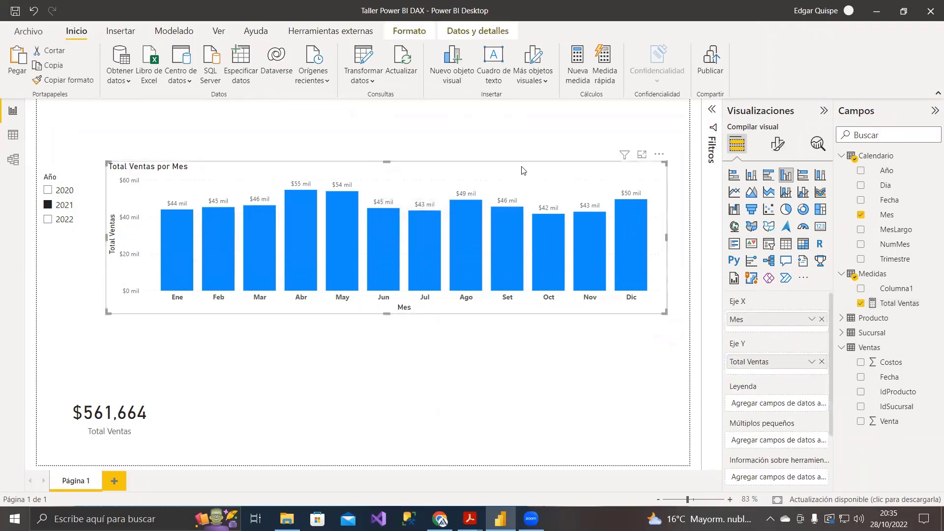
{"action": "left_click_drag", "start_coordinate": [666, 237], "coordinate": [686, 238]}
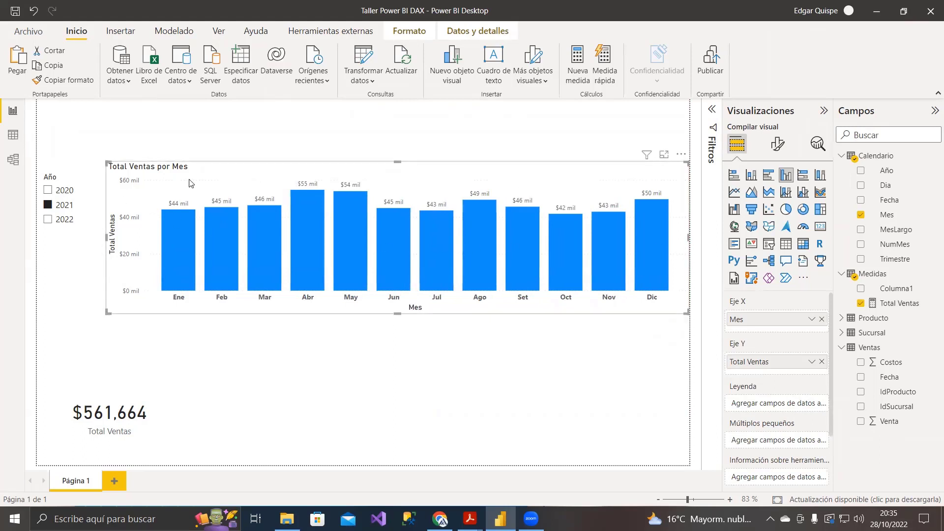
{"action": "left_click_drag", "start_coordinate": [105, 235], "coordinate": [99, 236]}
{"action": "left_click_drag", "start_coordinate": [49, 170], "coordinate": [50, 161]}
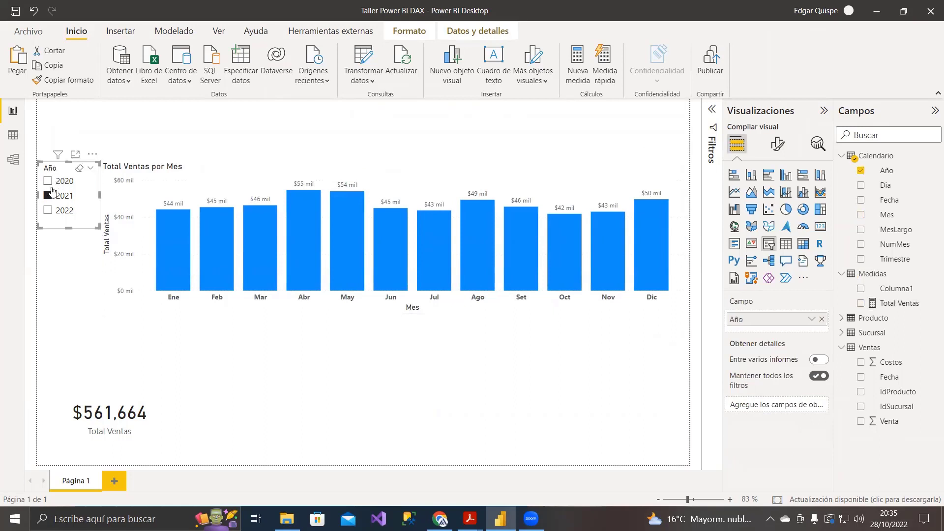
Step: Inspect the filters on the Año slicer and highlight the Total Ventas measure's formula
{"action": "left_click", "coordinate": [711, 143]}
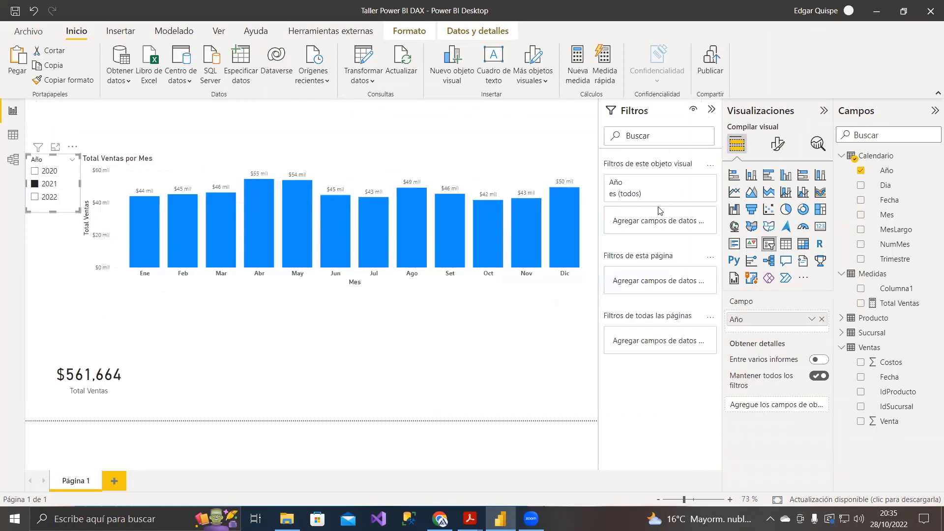
{"action": "left_click", "coordinate": [711, 111]}
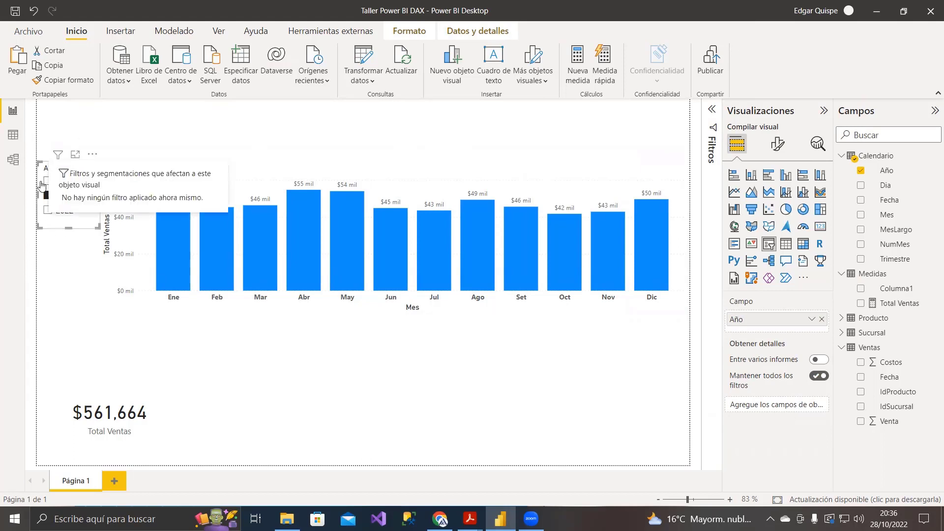
{"action": "left_click", "coordinate": [874, 305]}
{"action": "left_click_drag", "start_coordinate": [312, 112], "coordinate": [53, 107]}
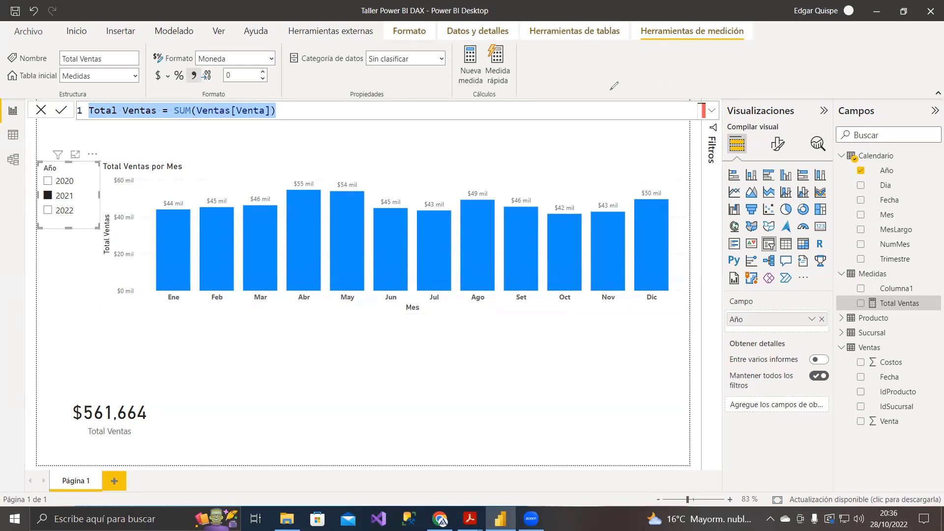
Step: Outline the Mar column of the chart with a red rectangle annotation and return to the Total Ventas formula
{"action": "left_click", "coordinate": [486, 132]}
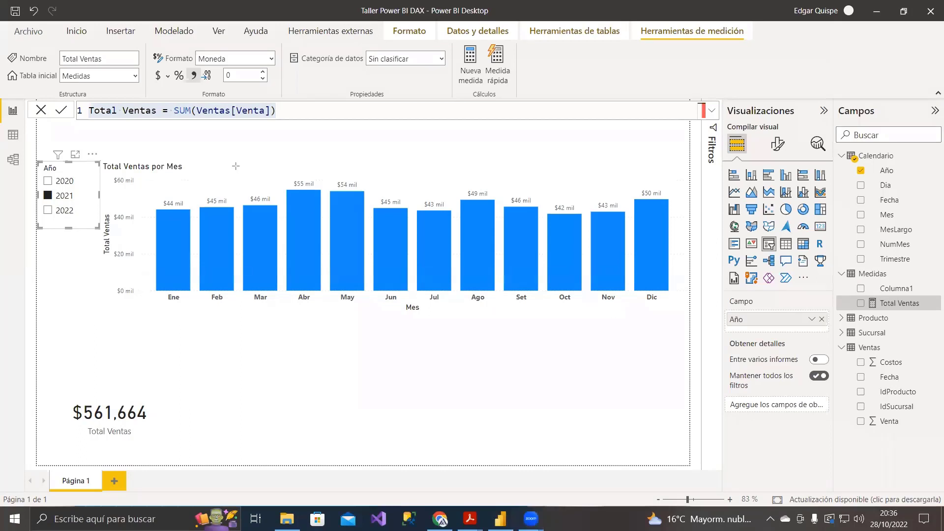
{"action": "left_click_drag", "start_coordinate": [235, 165], "coordinate": [286, 309]}
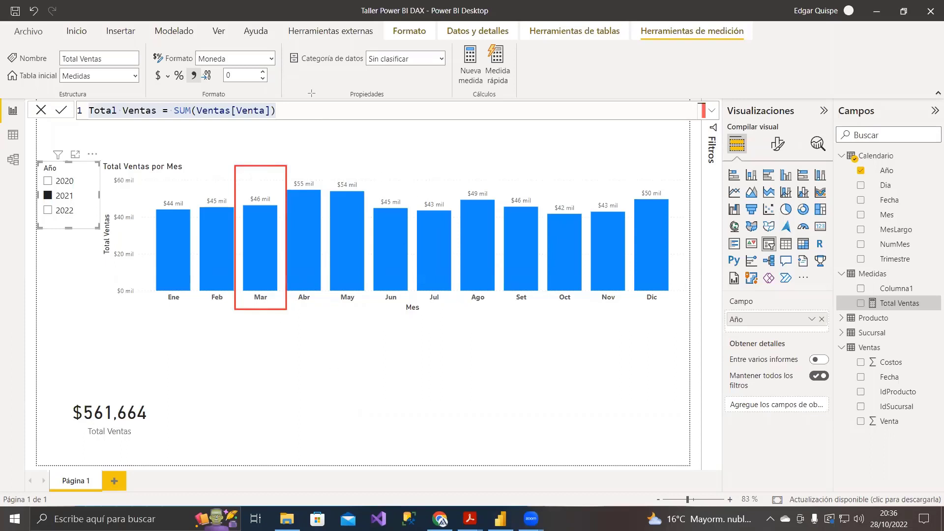
{"action": "left_click", "coordinate": [292, 110]}
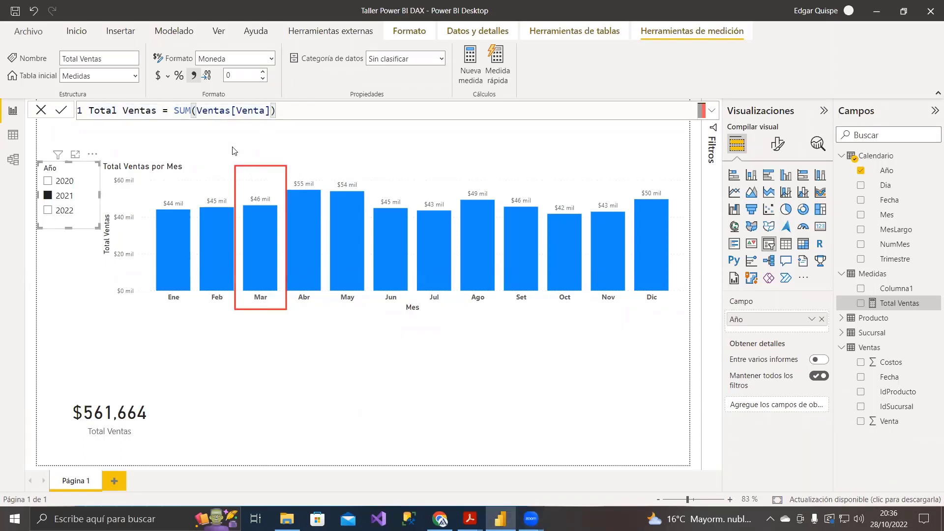
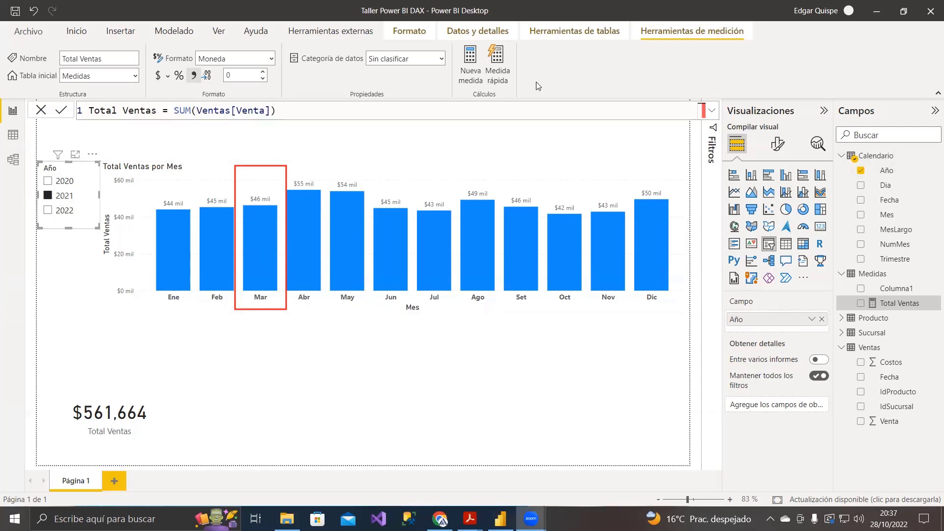
Step: Show the Calendario table's rows in the data view
{"action": "left_click", "coordinate": [13, 134]}
{"action": "left_click", "coordinate": [13, 110]}
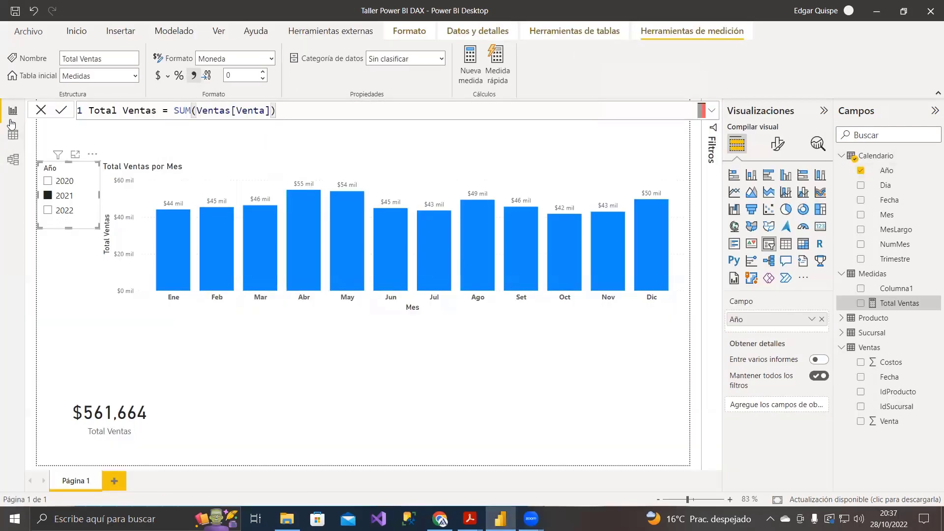
{"action": "left_click", "coordinate": [47, 181]}
{"action": "left_click", "coordinate": [13, 135]}
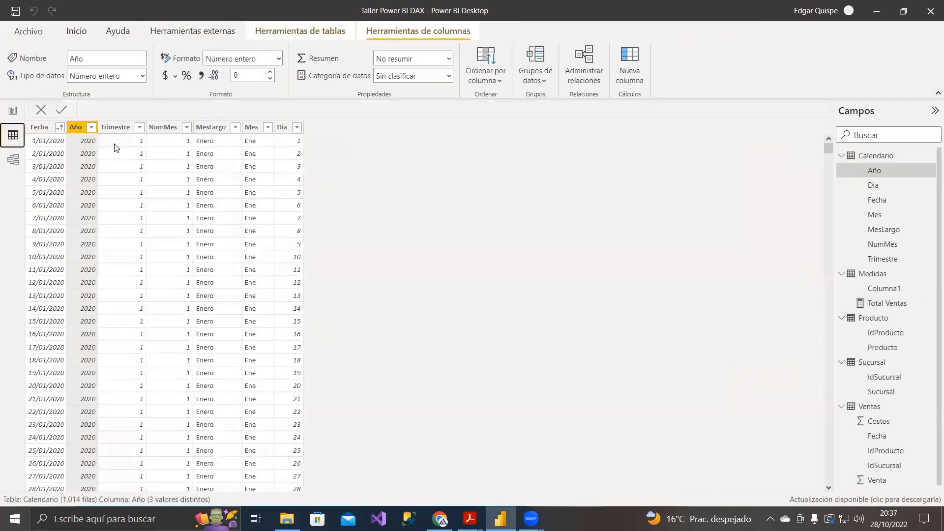
{"action": "left_click", "coordinate": [868, 156]}
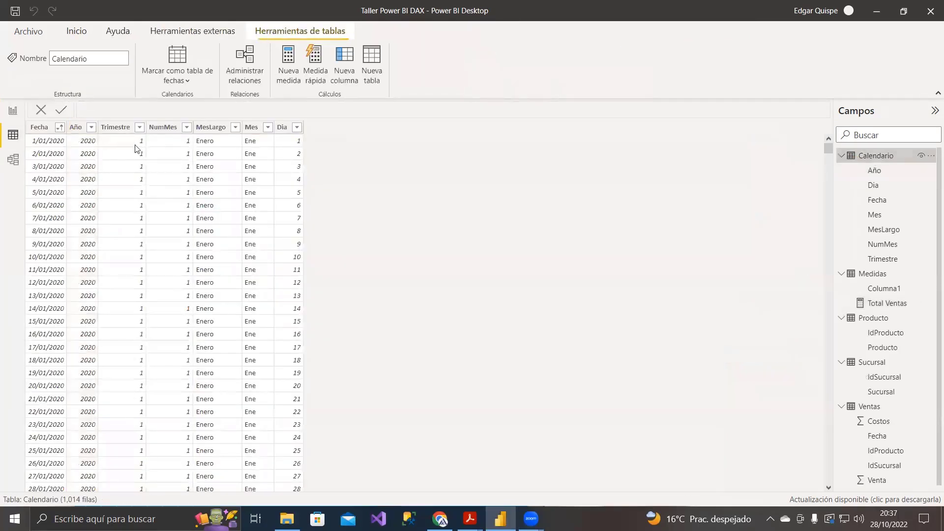
Step: Filter the Calendario table's Año column to 2020 only
{"action": "left_click", "coordinate": [91, 128]}
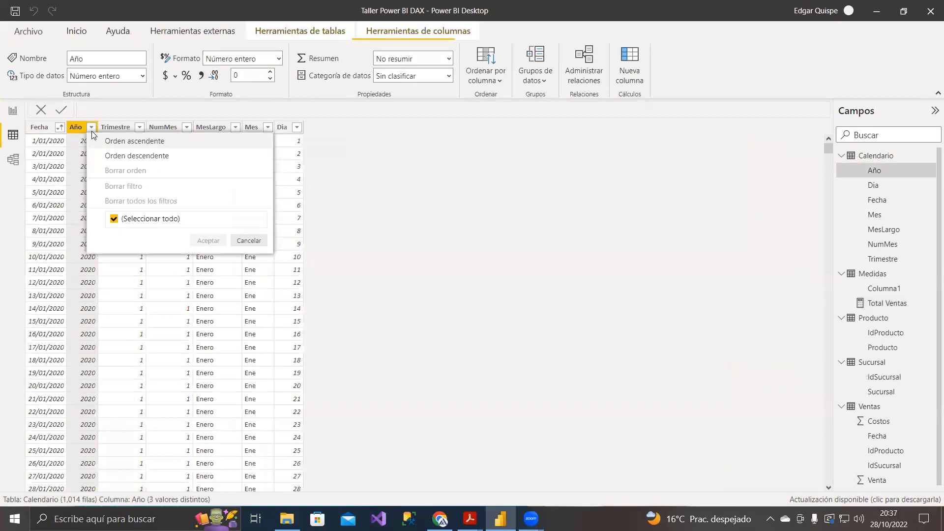
{"action": "left_click", "coordinate": [114, 218]}
{"action": "left_click", "coordinate": [114, 229]}
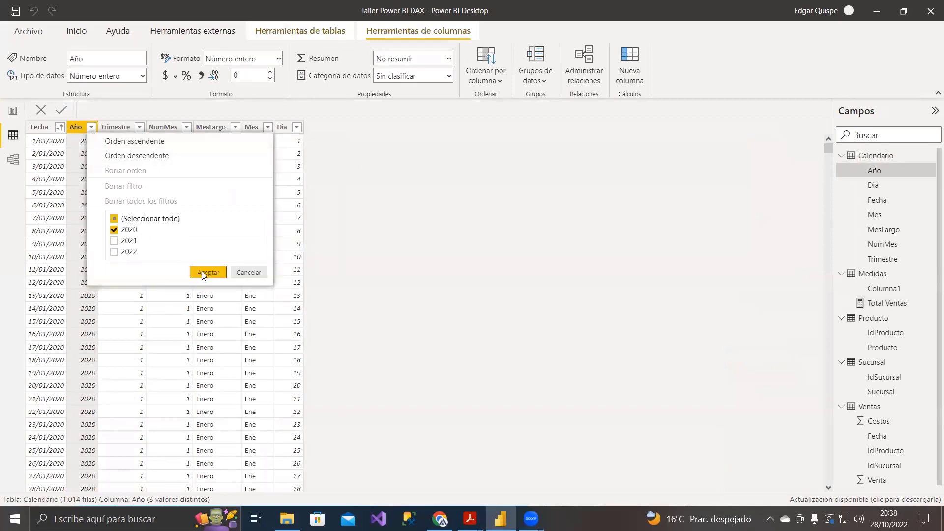
{"action": "left_click", "coordinate": [203, 273]}
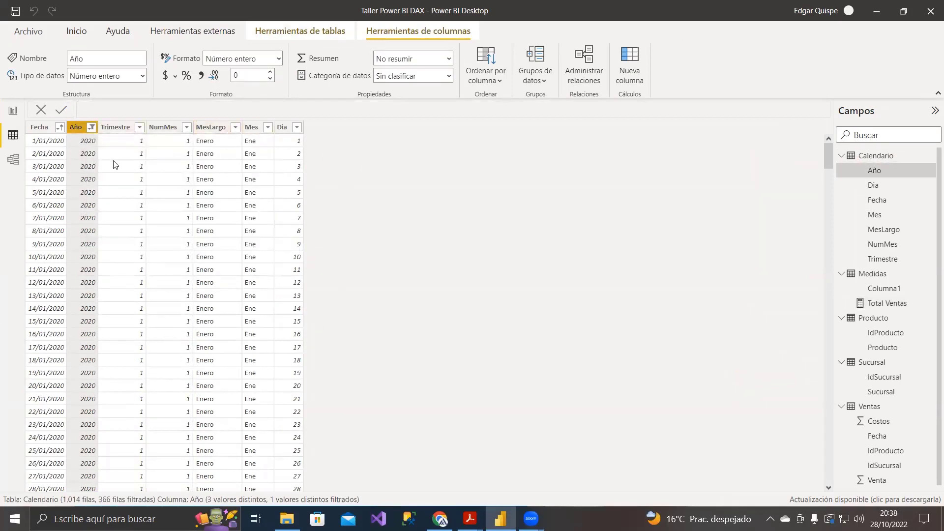
Step: Outline the Ene, Feb, Mar and Abr columns of the report chart with red rectangle annotations and undo all four
{"action": "left_click", "coordinate": [4, 120]}
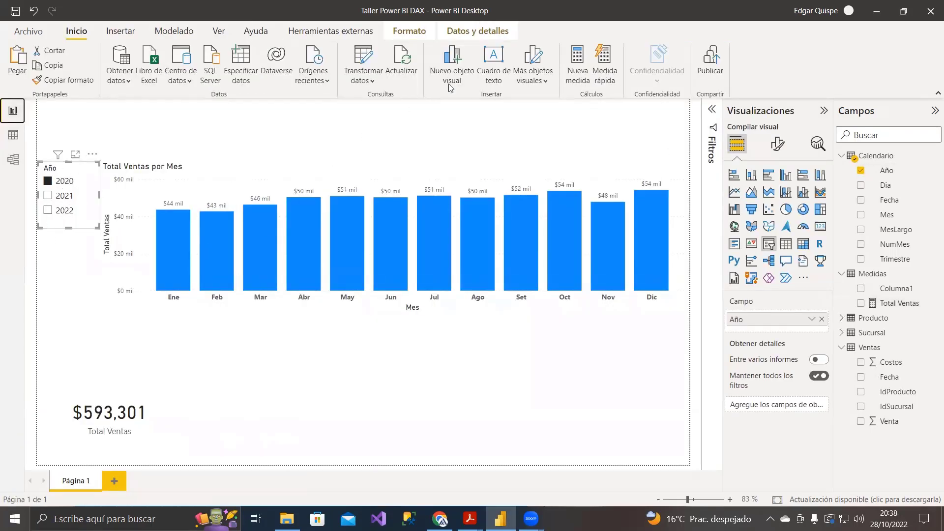
{"action": "mouse_move", "coordinate": [146, 179]}
{"action": "left_mouse_down"}
{"action": "mouse_move", "coordinate": [195, 287]}
{"action": "mouse_move", "coordinate": [193, 305]}
{"action": "left_mouse_up"}
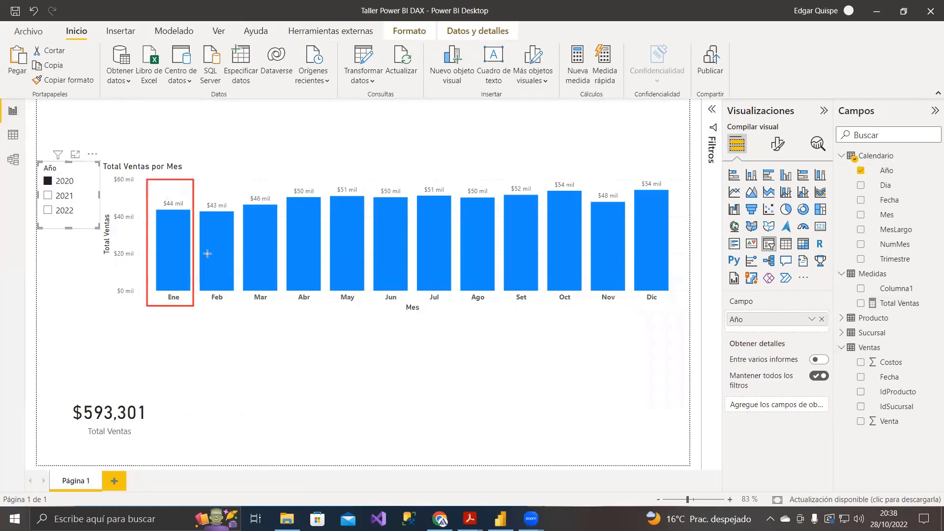
{"action": "left_click_drag", "start_coordinate": [195, 179], "coordinate": [236, 313]}
{"action": "left_click_drag", "start_coordinate": [239, 186], "coordinate": [284, 332]}
{"action": "left_click_drag", "start_coordinate": [287, 172], "coordinate": [338, 296]}
{"action": "key", "text": "ctrl+z"}
{"action": "key", "text": "ctrl+z"}
{"action": "key", "text": "ctrl+z"}
{"action": "key", "text": "ctrl+z"}
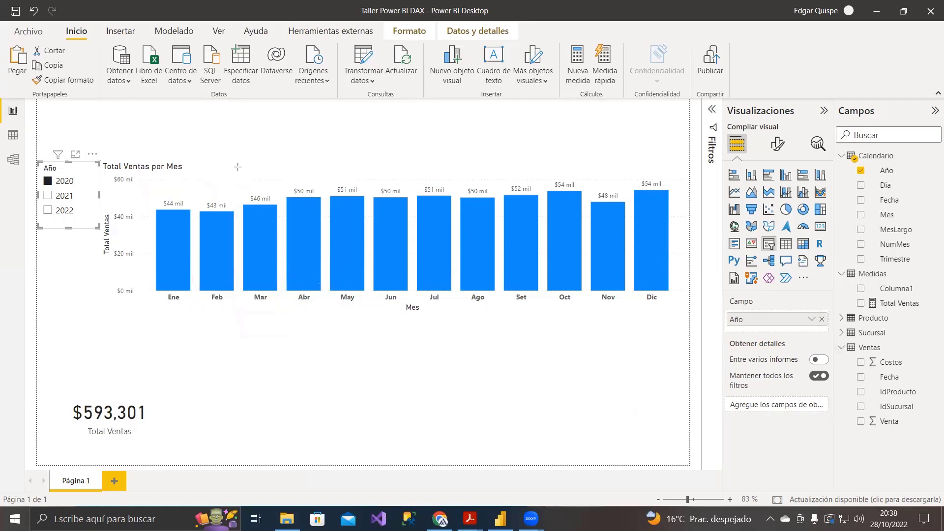
Step: Outline the chart's Mar, Ene and Feb columns with red rectangle annotations and clear the outlines
{"action": "left_click_drag", "start_coordinate": [237, 166], "coordinate": [284, 307]}
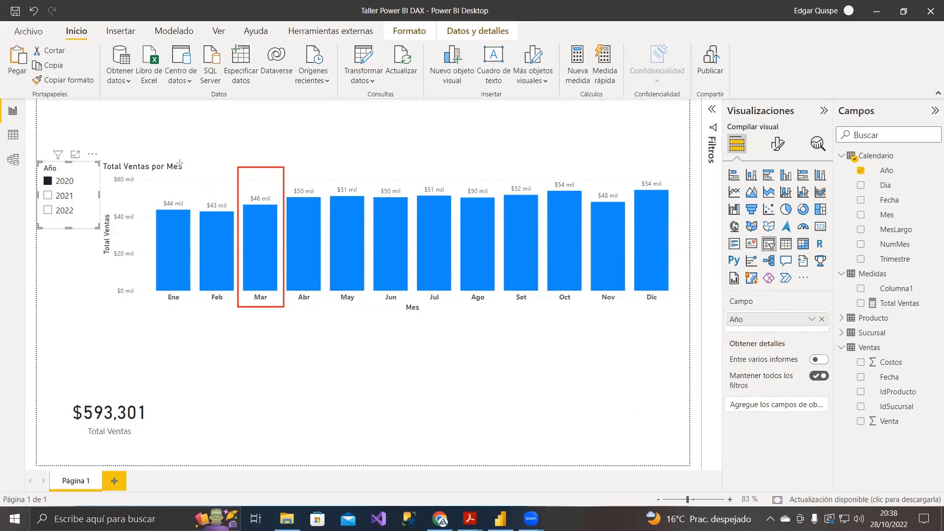
{"action": "left_click_drag", "start_coordinate": [191, 311], "coordinate": [235, 317]}
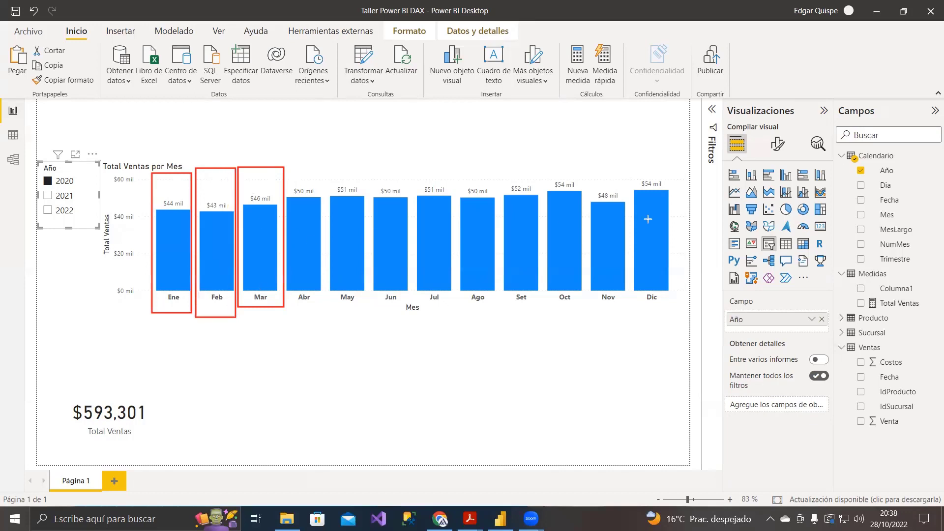
{"action": "key", "text": "ctrl+z"}
{"action": "key", "text": "ctrl+z"}
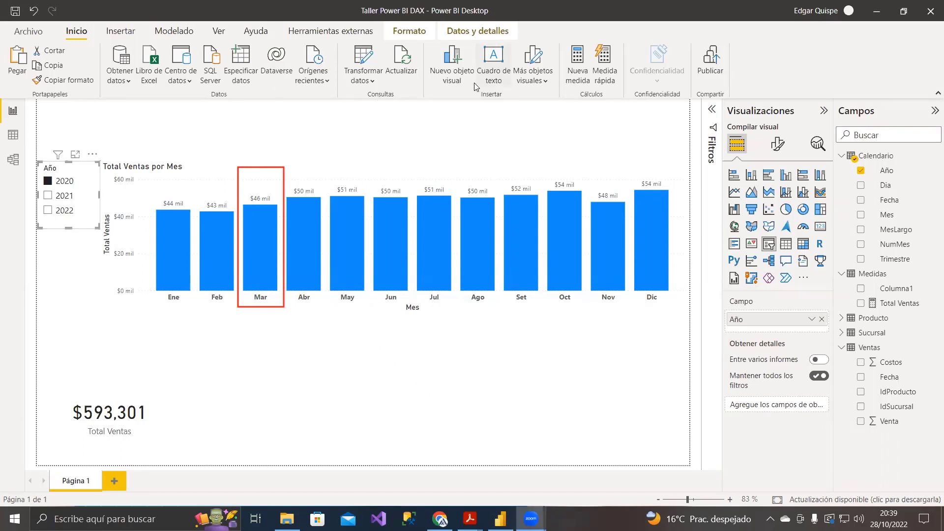
{"action": "left_click", "coordinate": [214, 129]}
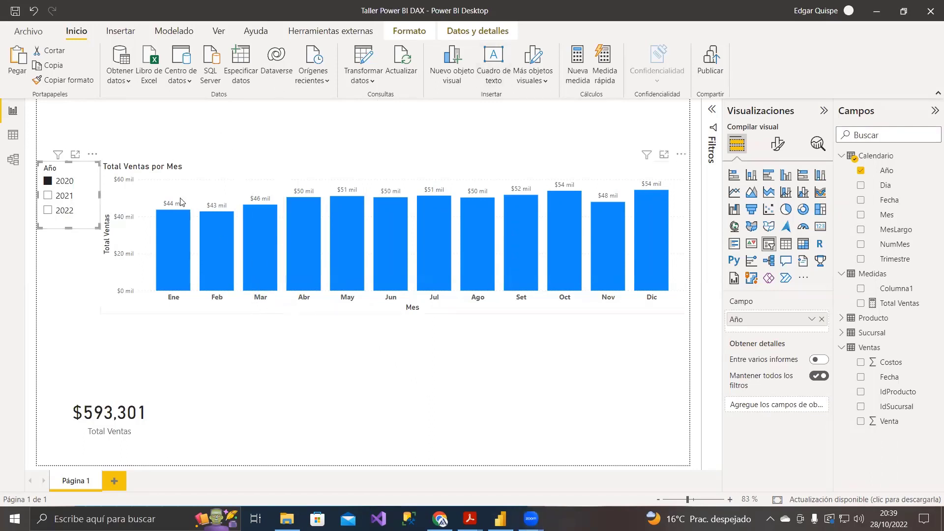
Step: Filter the Calendario table's Mes column to Mar in the data view and select the Fecha column
{"action": "left_click", "coordinate": [13, 135]}
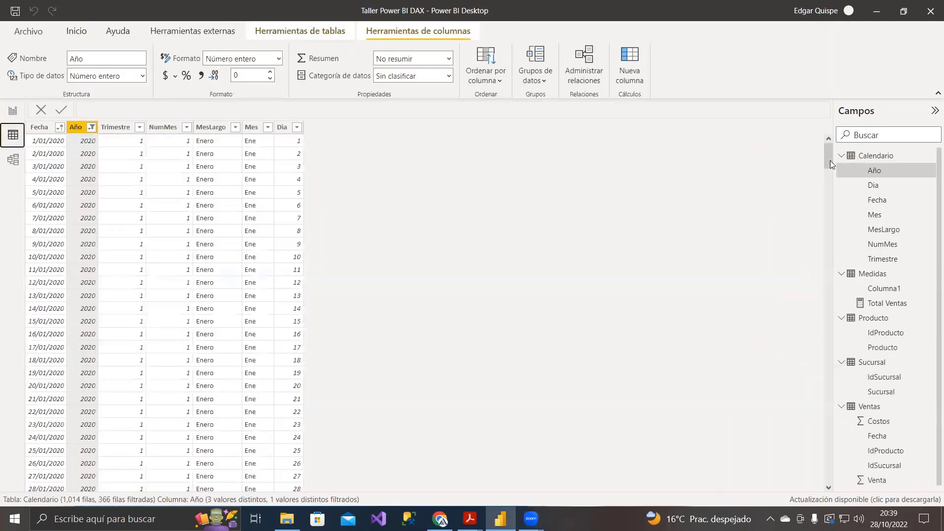
{"action": "left_click", "coordinate": [879, 159]}
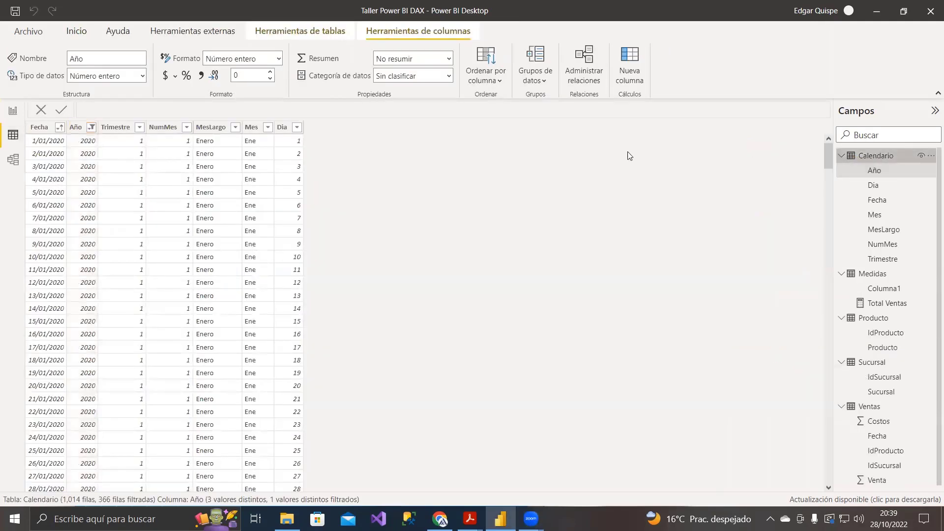
{"action": "left_click", "coordinate": [251, 127]}
{"action": "left_click", "coordinate": [268, 127]}
{"action": "left_click", "coordinate": [290, 254]}
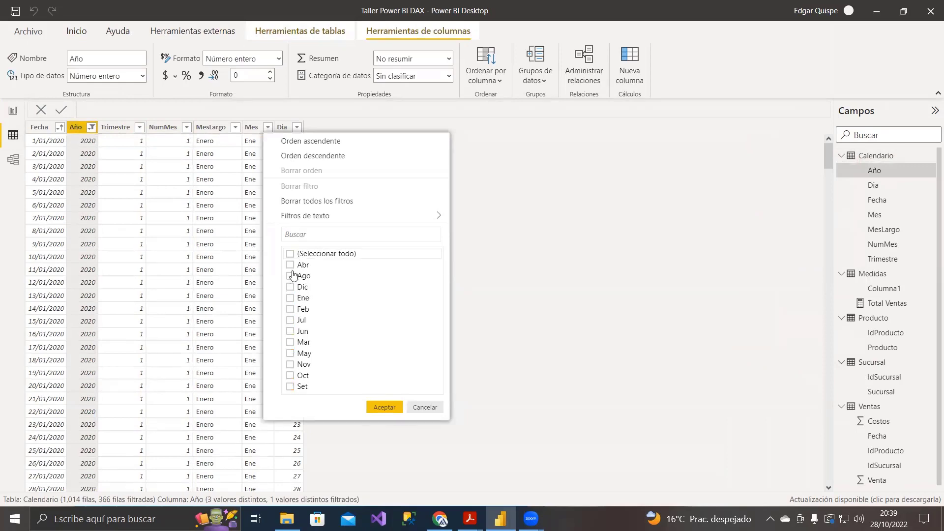
{"action": "left_click", "coordinate": [290, 353]}
{"action": "left_click", "coordinate": [389, 407]}
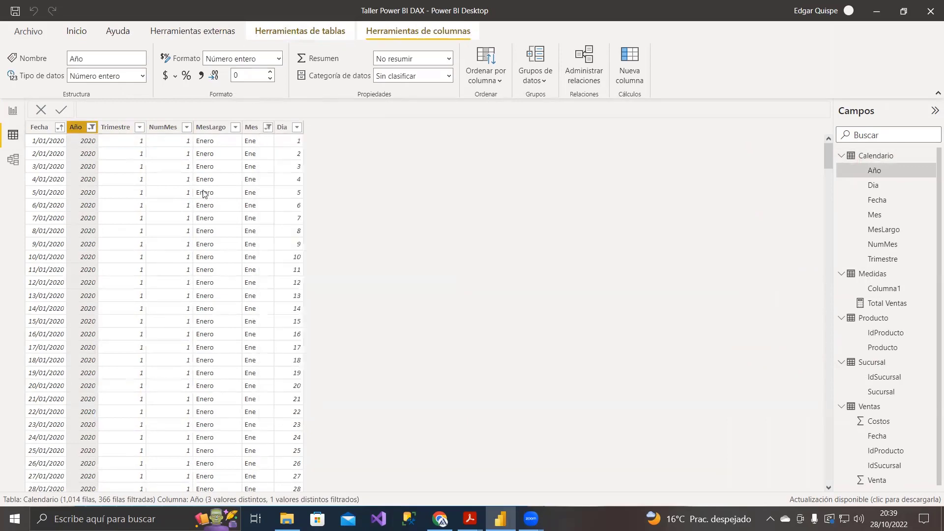
{"action": "scroll", "coordinate": [59, 283], "scroll_direction": "down", "scroll_amount": 1}
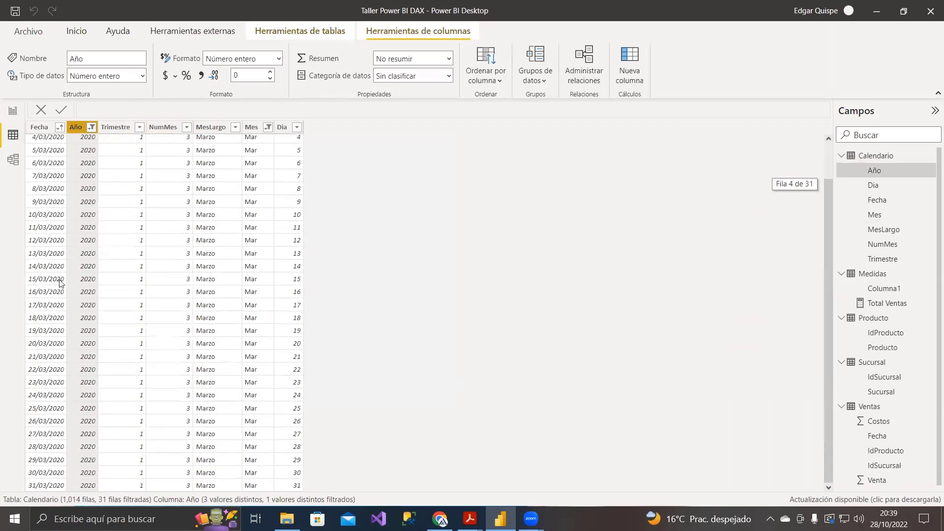
{"action": "scroll", "coordinate": [66, 408], "scroll_direction": "up", "scroll_amount": 1}
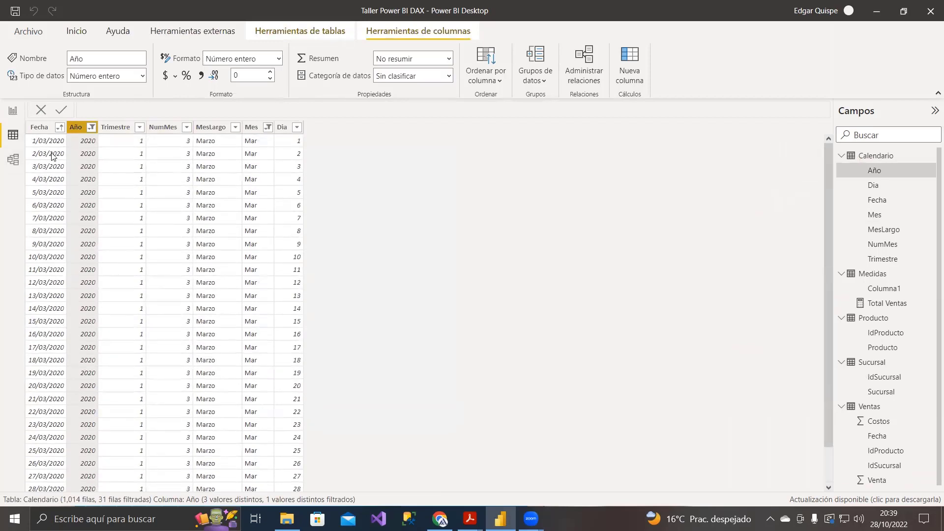
{"action": "left_click", "coordinate": [40, 127]}
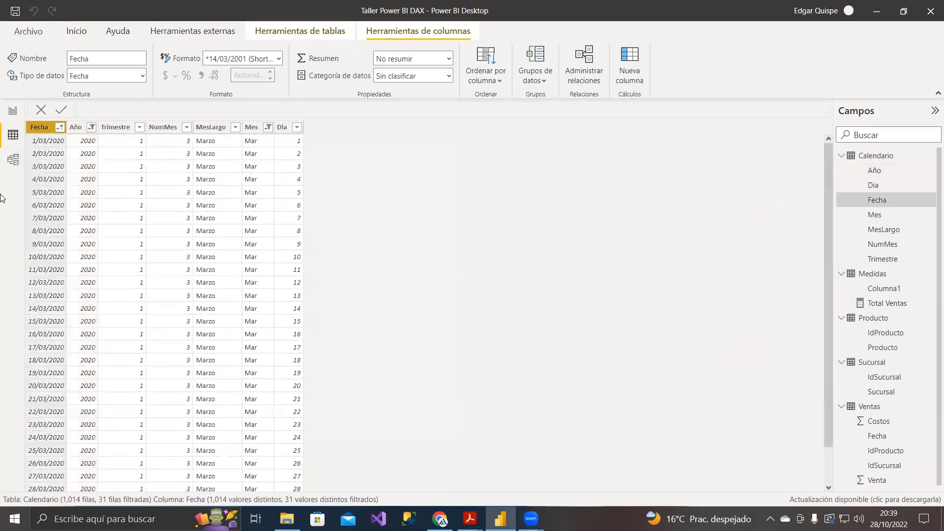
Step: Examine the Fecha relationship between Calendario and Ventas in the model, comparing it with the filtered Calendario rows and the monthly chart
{"action": "left_click", "coordinate": [13, 159]}
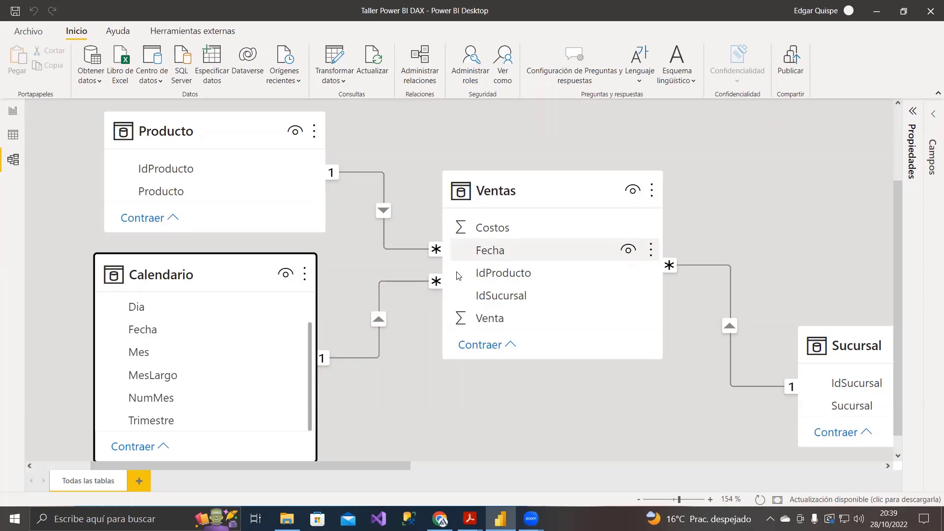
{"action": "left_click_drag", "start_coordinate": [241, 262], "coordinate": [251, 262]}
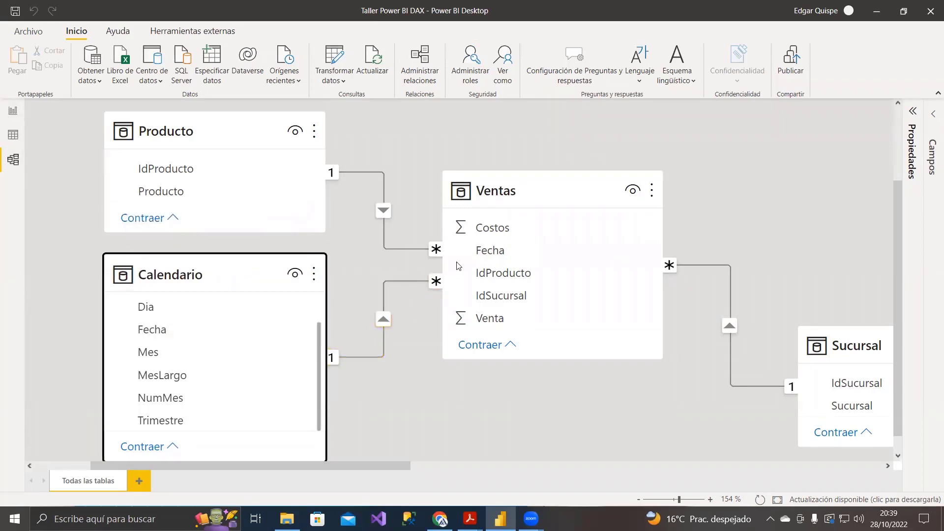
{"action": "left_click", "coordinate": [12, 134]}
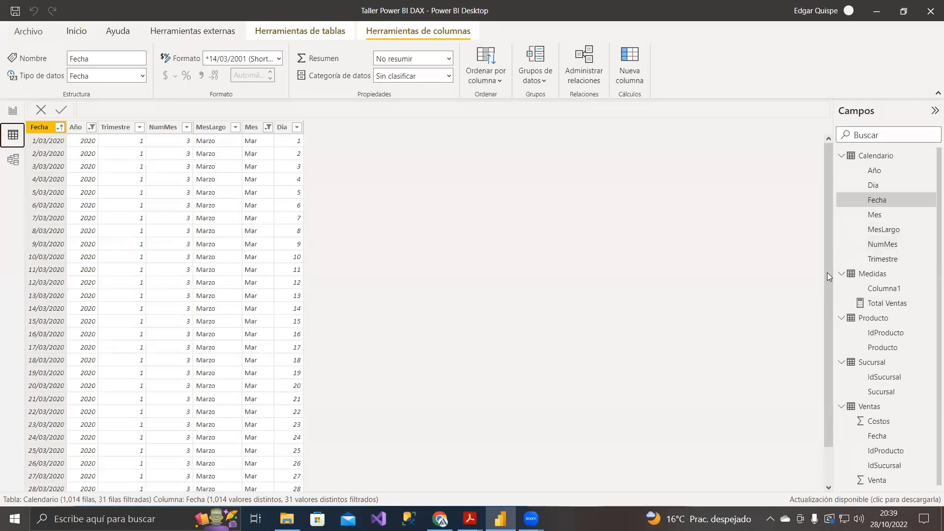
{"action": "left_click", "coordinate": [13, 110]}
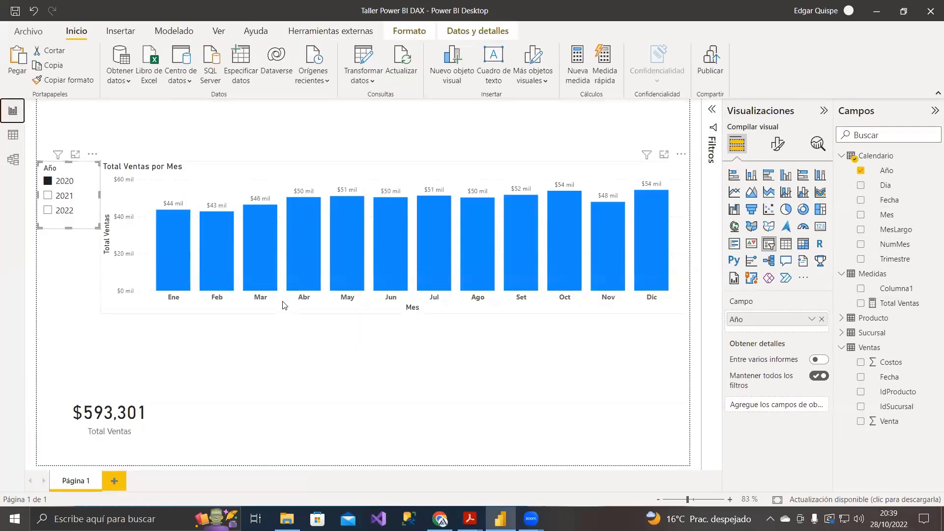
{"action": "left_click", "coordinate": [13, 135]}
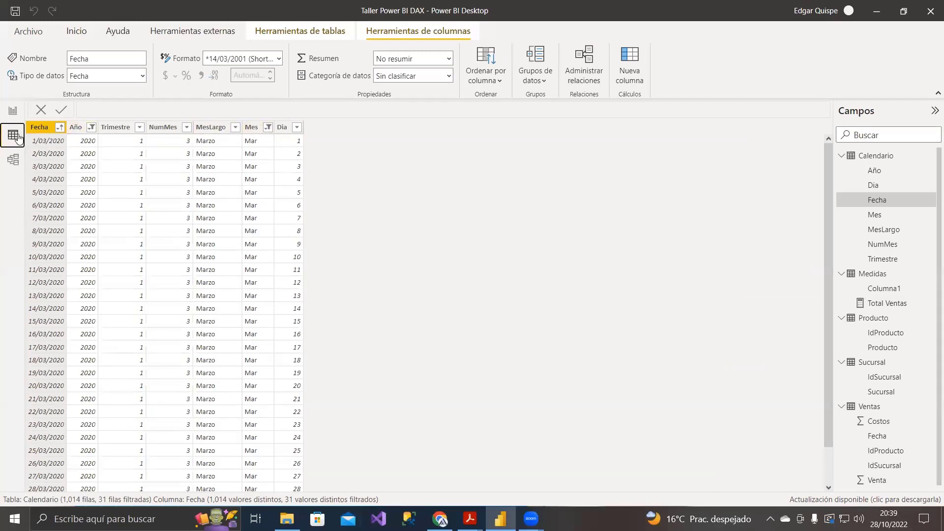
{"action": "left_click", "coordinate": [13, 160]}
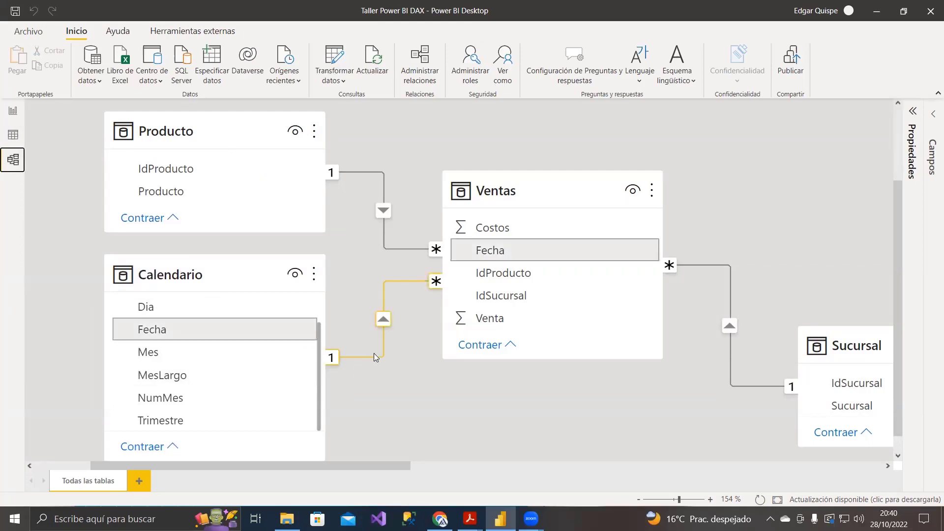
{"action": "left_click", "coordinate": [490, 200]}
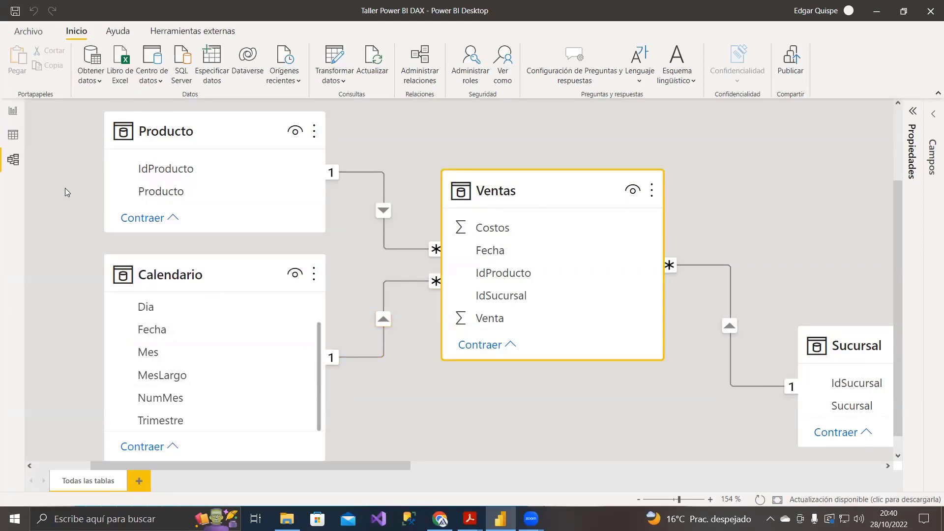
Step: Show the Ventas table's rows in the data view and deselect every date in its Fecha filter
{"action": "left_click", "coordinate": [13, 135]}
{"action": "left_click", "coordinate": [841, 156]}
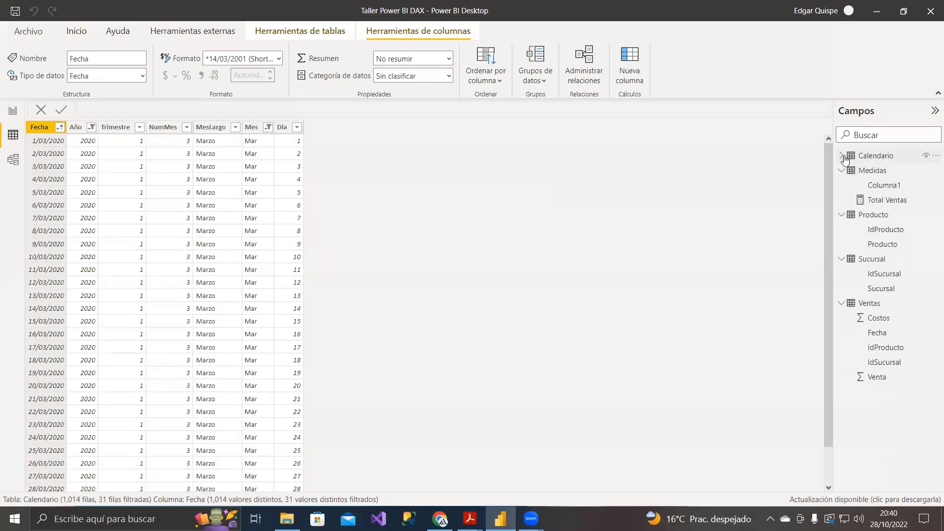
{"action": "left_click", "coordinate": [869, 303]}
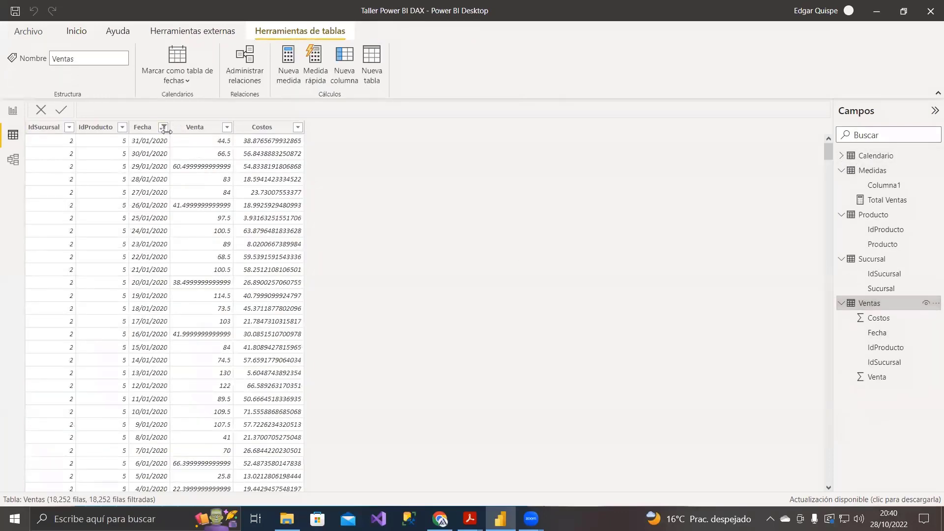
{"action": "left_click", "coordinate": [163, 127]}
{"action": "left_click", "coordinate": [201, 222]}
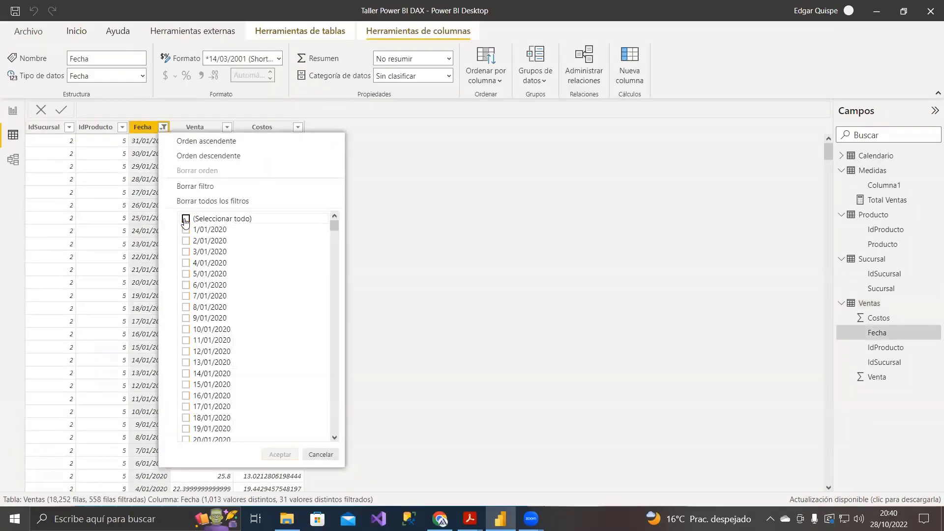
Step: Filter the Ventas table's Fecha column to every date from 1/03/2020 through 31/03/2020
{"action": "scroll", "coordinate": [200, 246], "scroll_direction": "down", "scroll_amount": 7}
{"action": "scroll", "coordinate": [200, 246], "scroll_direction": "down", "scroll_amount": 14}
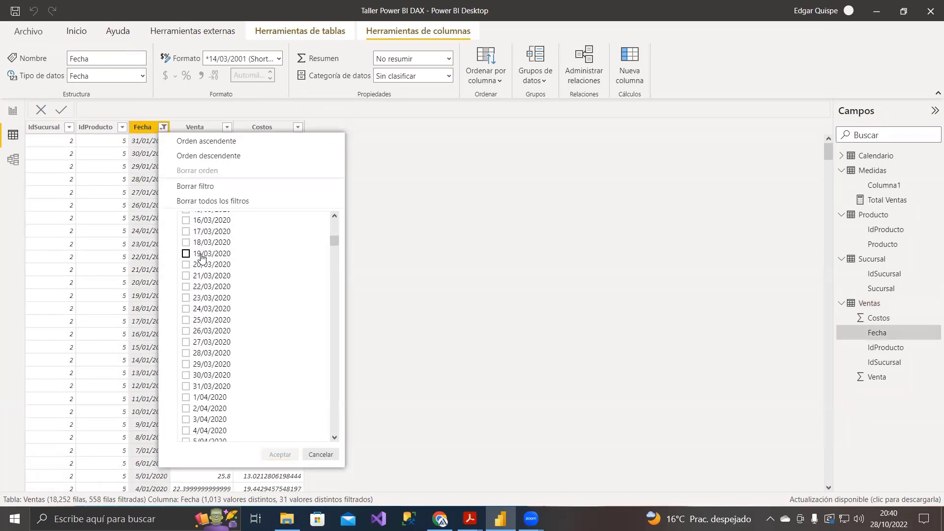
{"action": "scroll", "coordinate": [189, 297], "scroll_direction": "up", "scroll_amount": 2}
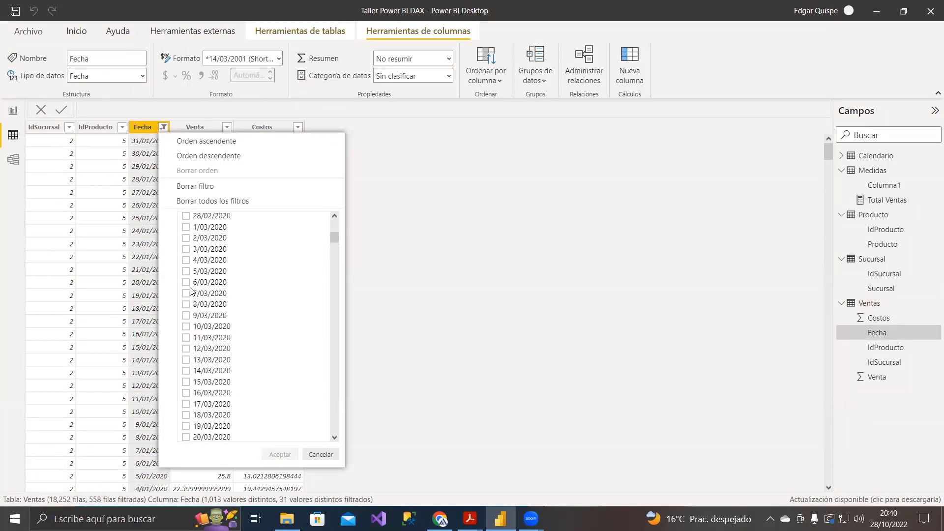
{"action": "left_click", "coordinate": [185, 227]}
{"action": "left_click", "coordinate": [186, 238]}
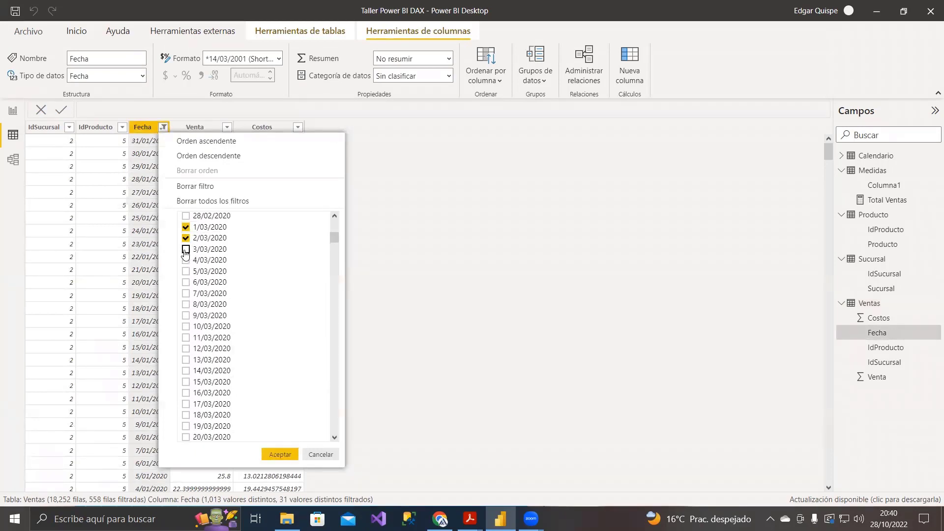
{"action": "left_click", "coordinate": [185, 249]}
{"action": "left_click", "coordinate": [185, 260]}
{"action": "left_click", "coordinate": [186, 272]}
{"action": "left_click", "coordinate": [185, 283]}
{"action": "left_click", "coordinate": [186, 293]}
{"action": "left_click", "coordinate": [185, 304]}
{"action": "left_click", "coordinate": [185, 316]}
{"action": "left_click", "coordinate": [185, 326]}
{"action": "left_click", "coordinate": [185, 338]}
{"action": "left_click", "coordinate": [185, 349]}
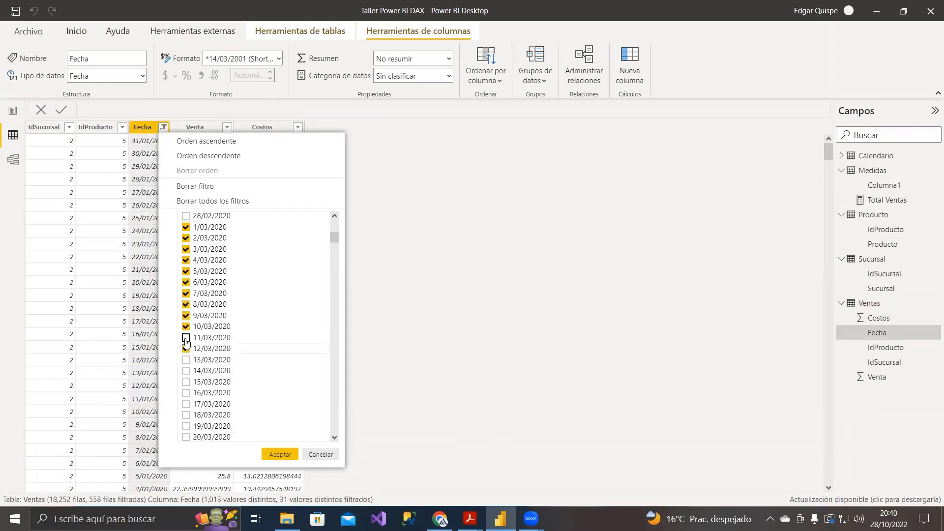
{"action": "left_click", "coordinate": [186, 359]}
{"action": "scroll", "coordinate": [187, 344], "scroll_direction": "down", "scroll_amount": 1}
{"action": "left_click", "coordinate": [185, 336]}
{"action": "left_click", "coordinate": [185, 347]}
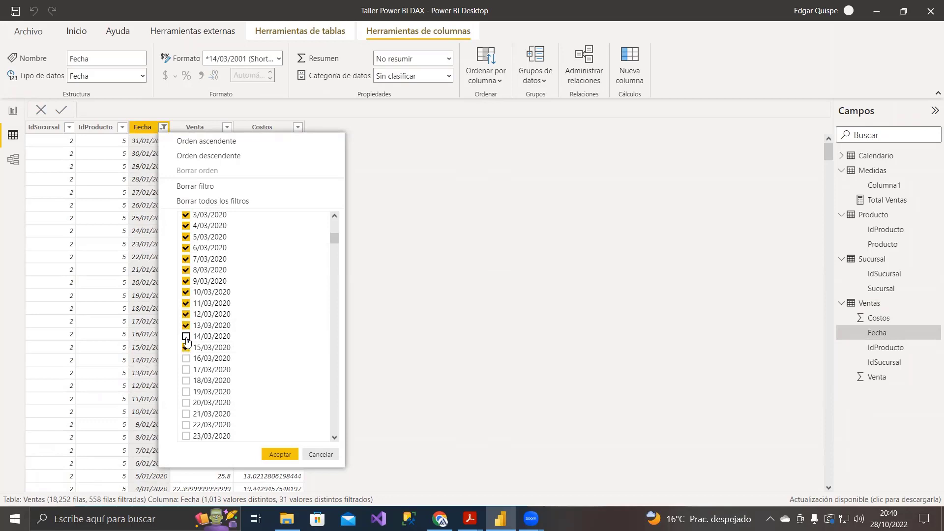
{"action": "left_click", "coordinate": [185, 359]}
{"action": "left_click", "coordinate": [185, 369]}
{"action": "left_click", "coordinate": [185, 380]}
{"action": "scroll", "coordinate": [188, 386], "scroll_direction": "down", "scroll_amount": 2}
{"action": "left_click", "coordinate": [185, 322]}
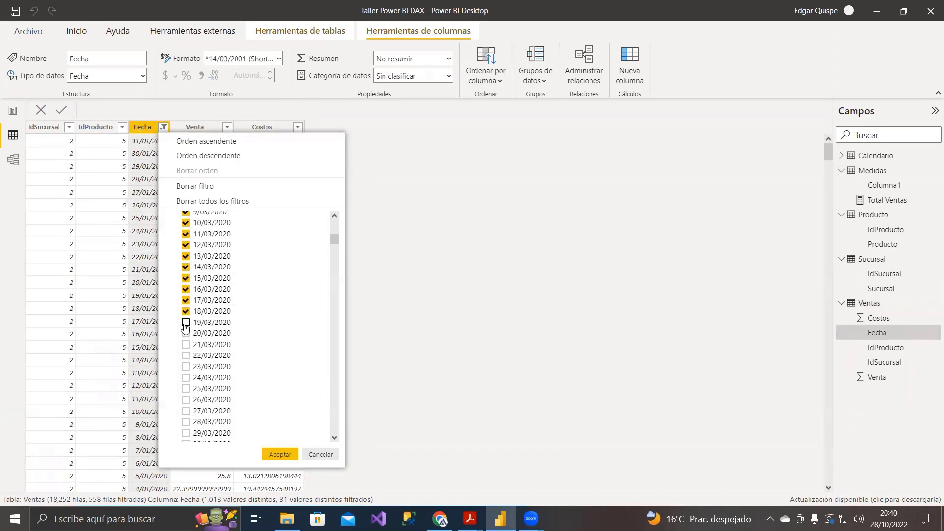
{"action": "left_click", "coordinate": [185, 333]}
{"action": "left_click", "coordinate": [185, 344]}
{"action": "left_click", "coordinate": [185, 355]}
{"action": "left_click", "coordinate": [185, 366]}
{"action": "left_click", "coordinate": [185, 377]}
{"action": "left_click", "coordinate": [186, 389]}
{"action": "left_click", "coordinate": [185, 399]}
{"action": "left_click", "coordinate": [186, 410]}
{"action": "left_click", "coordinate": [185, 421]}
{"action": "scroll", "coordinate": [189, 418], "scroll_direction": "down", "scroll_amount": 2}
{"action": "scroll", "coordinate": [196, 402], "scroll_direction": "down", "scroll_amount": 1}
{"action": "left_click", "coordinate": [185, 374]}
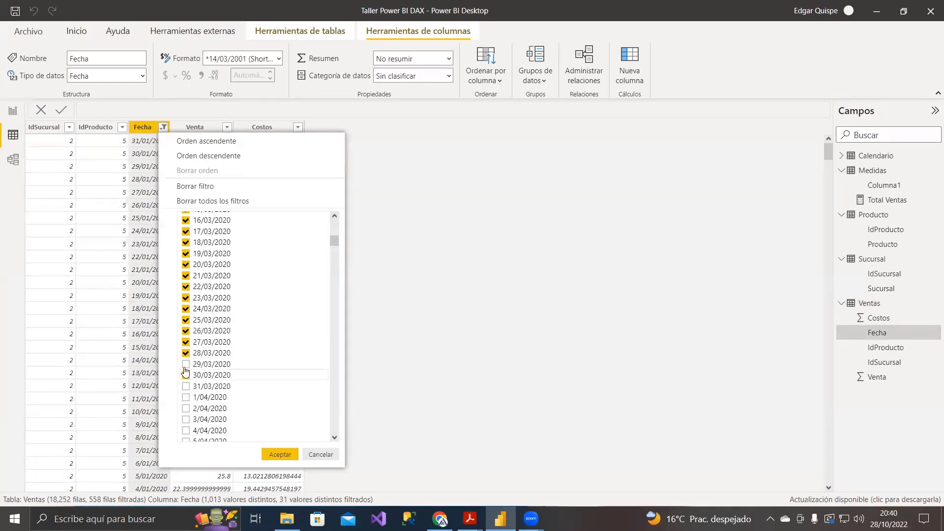
{"action": "left_click", "coordinate": [186, 364]}
{"action": "left_click", "coordinate": [185, 386]}
{"action": "left_click", "coordinate": [279, 455]}
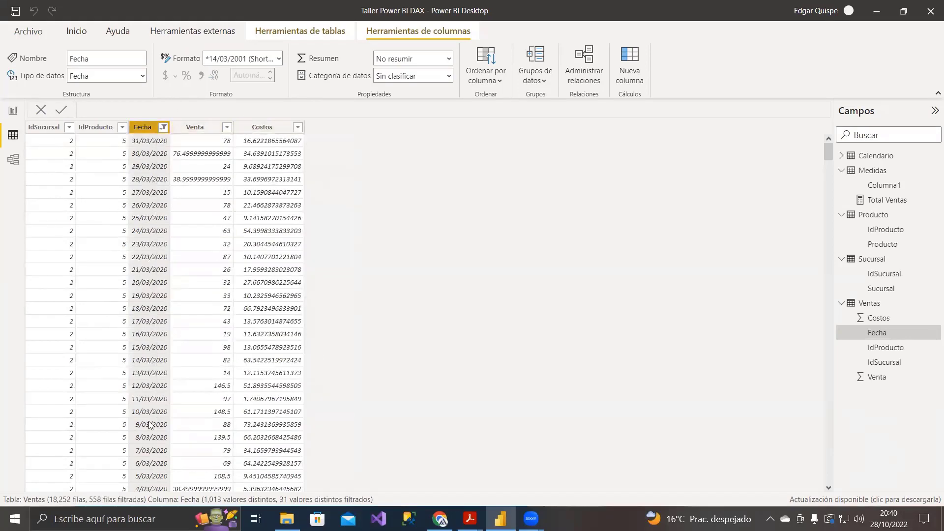
Step: Compare the Mar and Ene columns in the report's monthly sales chart, outlining Mar in red and Ene in orange
{"action": "left_click", "coordinate": [11, 111]}
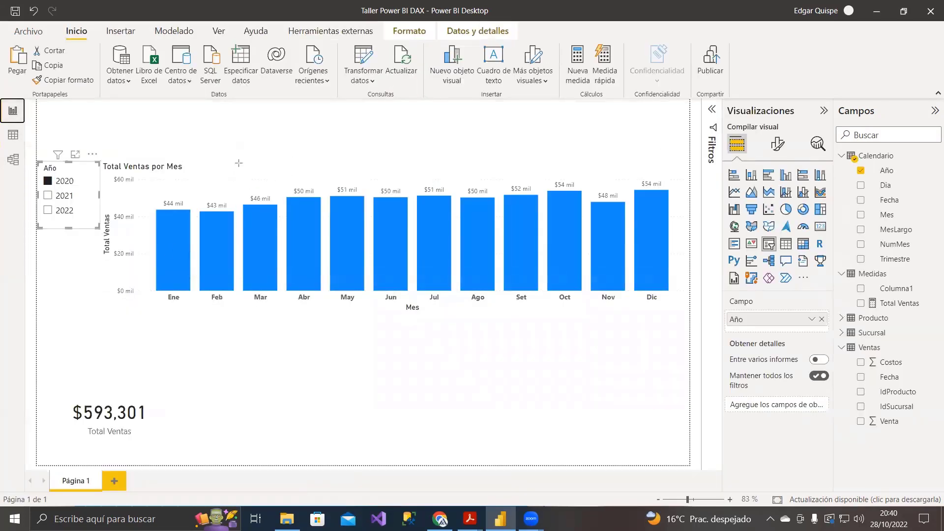
{"action": "left_click_drag", "start_coordinate": [238, 163], "coordinate": [283, 306]}
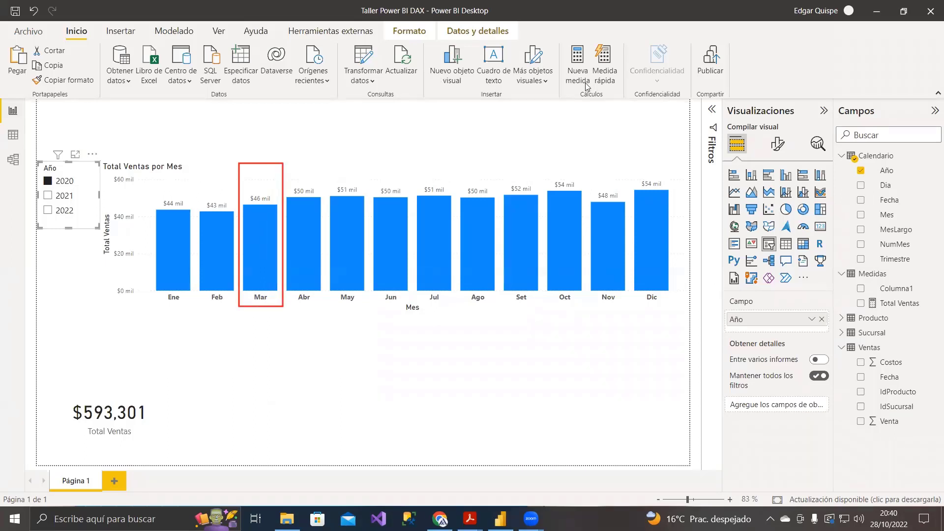
{"action": "left_click_drag", "start_coordinate": [146, 171], "coordinate": [198, 307]}
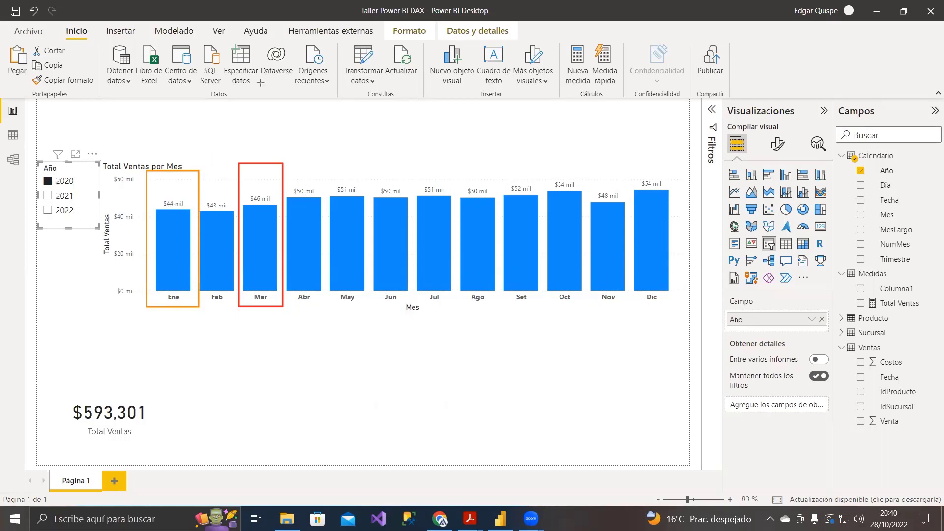
{"action": "left_click", "coordinate": [13, 135]}
{"action": "left_click", "coordinate": [13, 110]}
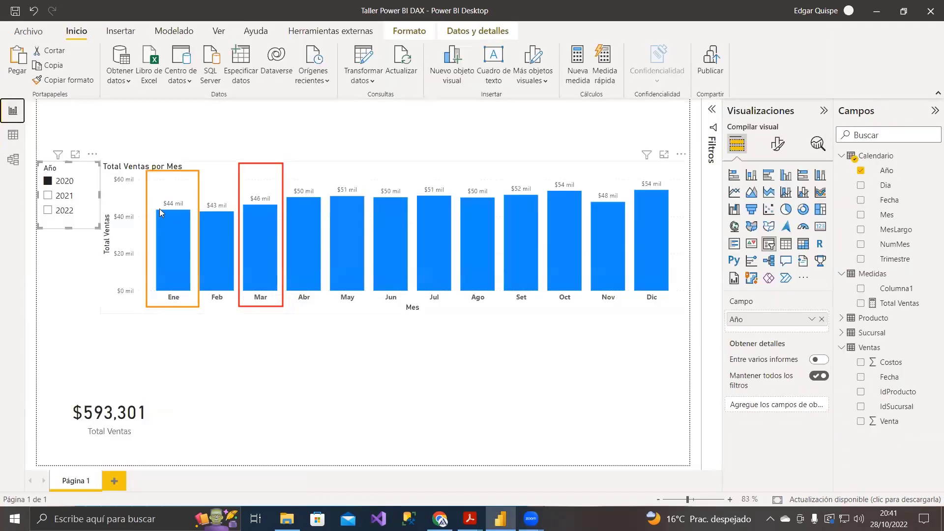
Step: Filter the Calendario table's Mes column to only Ene in the data view
{"action": "left_click", "coordinate": [13, 134]}
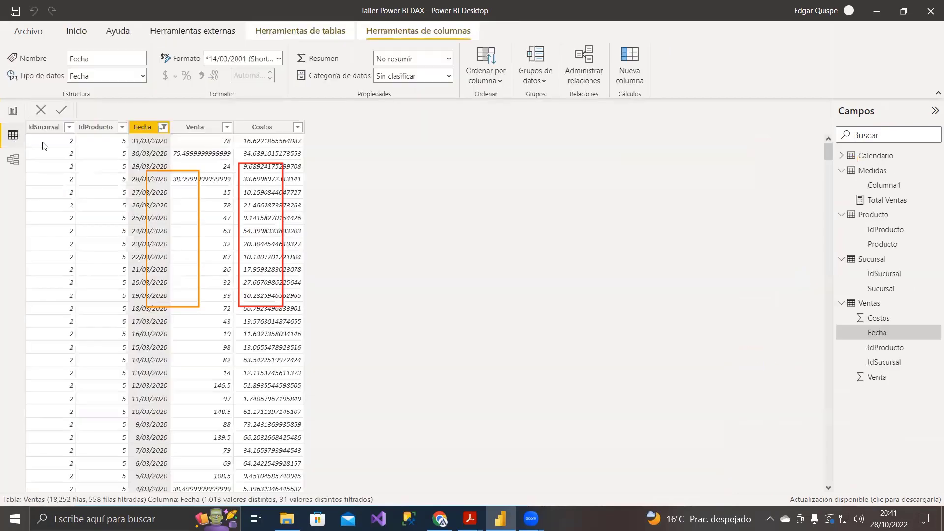
{"action": "left_click", "coordinate": [875, 155]}
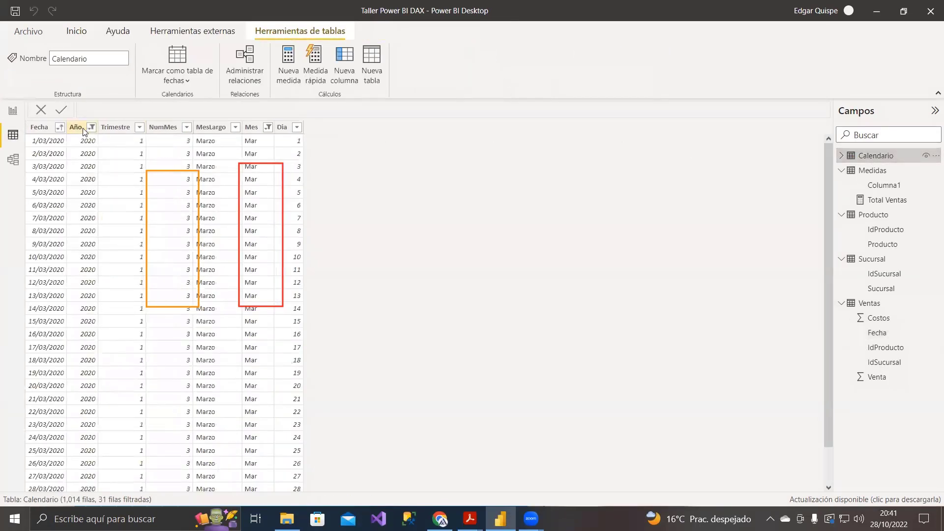
{"action": "left_click", "coordinate": [268, 126]}
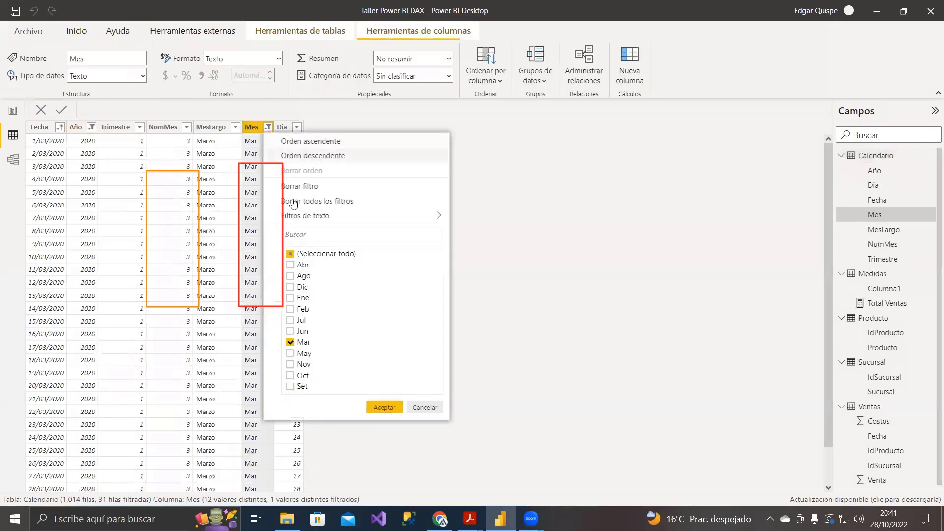
{"action": "left_click", "coordinate": [290, 254]}
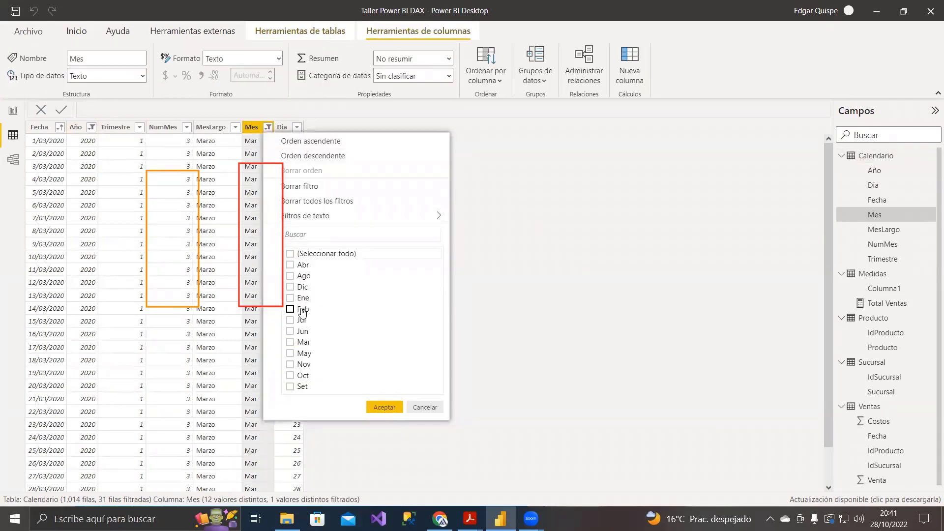
{"action": "left_click", "coordinate": [290, 297]}
{"action": "left_click", "coordinate": [384, 406]}
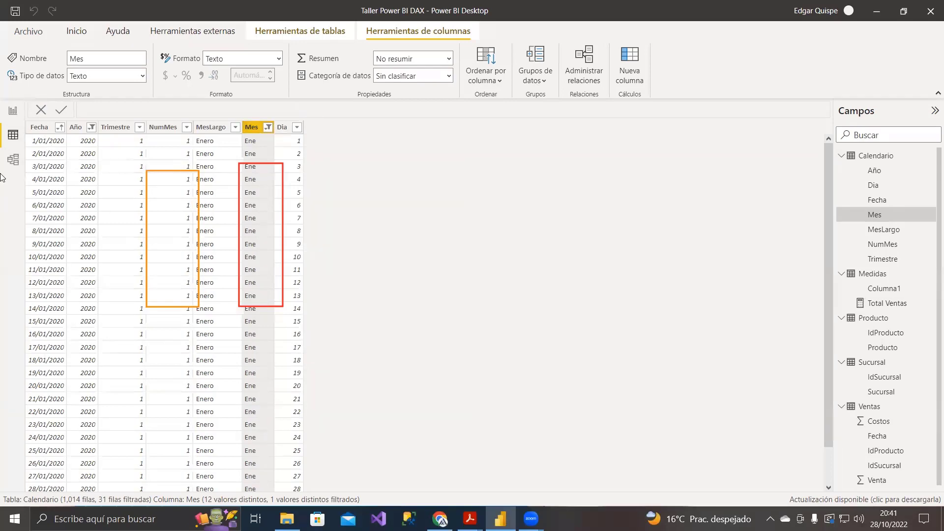
Step: Examine the relationship between Calendario and Ventas in the model, comparing it with the Calendario and Ventas rows in the data view
{"action": "left_click", "coordinate": [13, 159]}
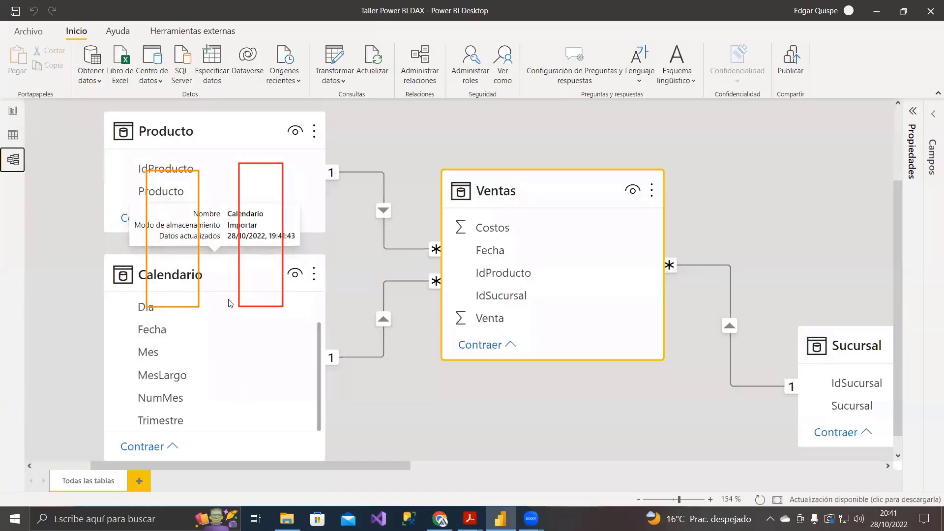
{"action": "left_click", "coordinate": [13, 135]}
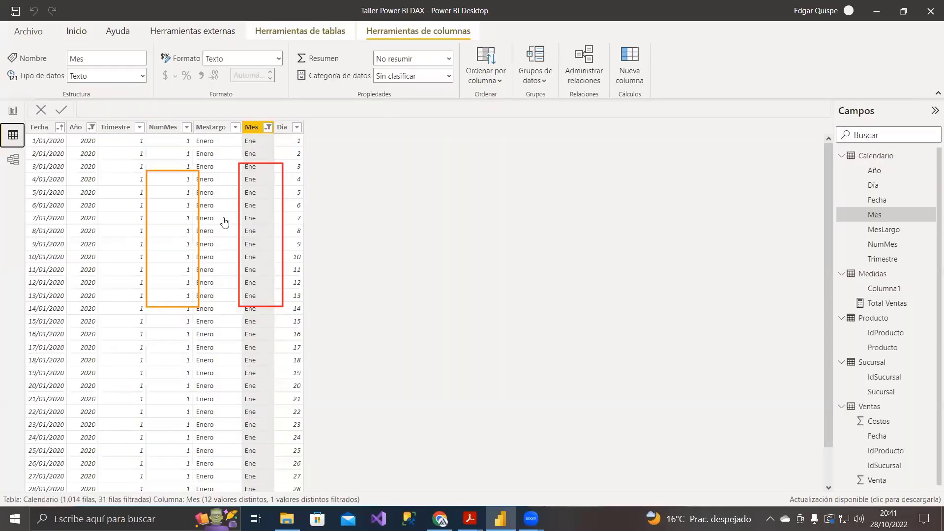
{"action": "left_click", "coordinate": [871, 407]}
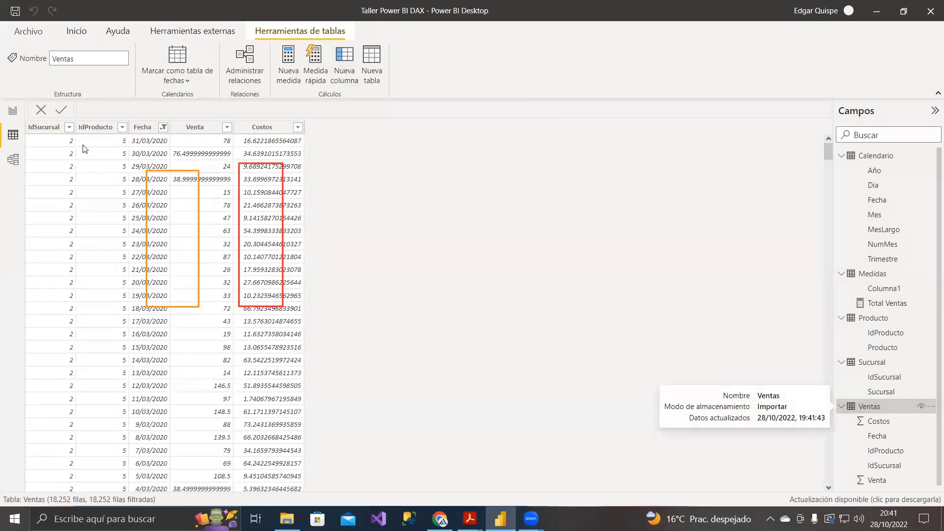
Step: Examine the Total Ventas measure's formula in the report, highlighting Ventas[Venta] and the whole SUM expression against the monthly chart's columns
{"action": "left_click", "coordinate": [11, 111]}
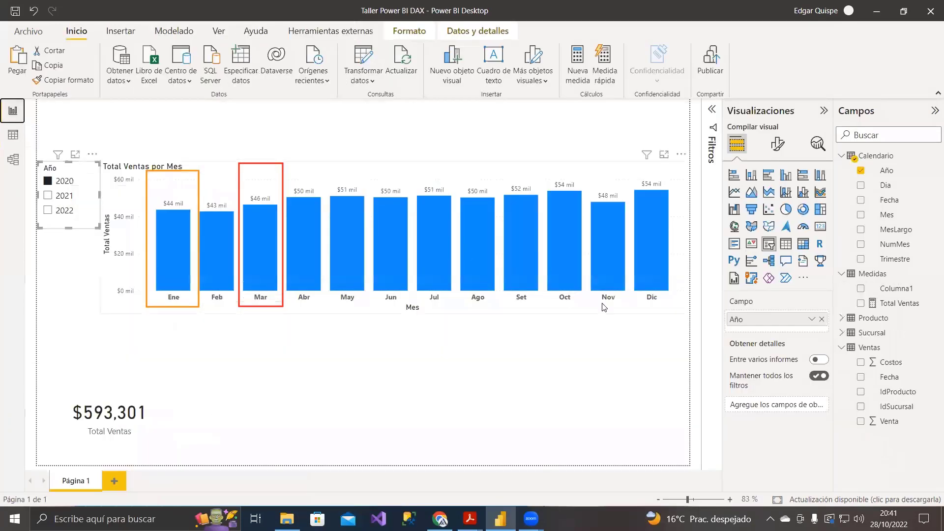
{"action": "left_click", "coordinate": [897, 303]}
{"action": "left_click_drag", "start_coordinate": [275, 111], "coordinate": [231, 110]}
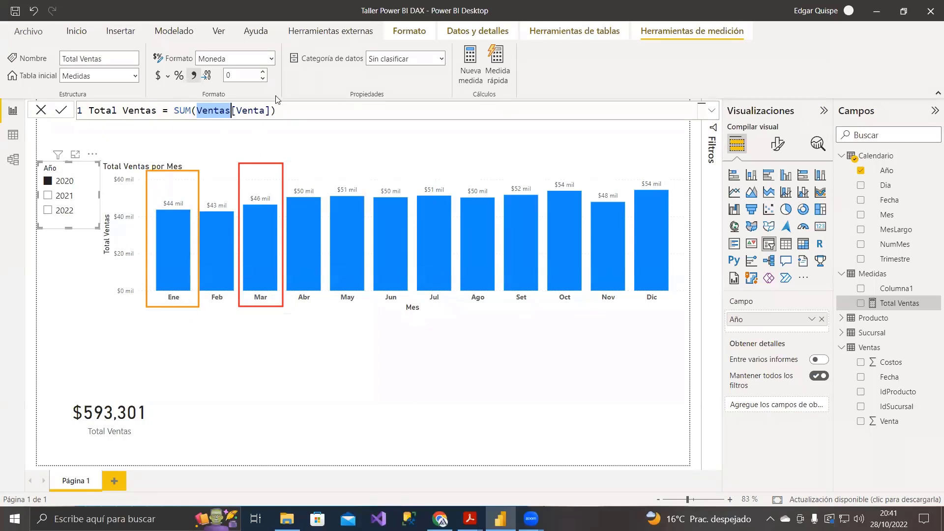
{"action": "left_click_drag", "start_coordinate": [271, 110], "coordinate": [197, 111]}
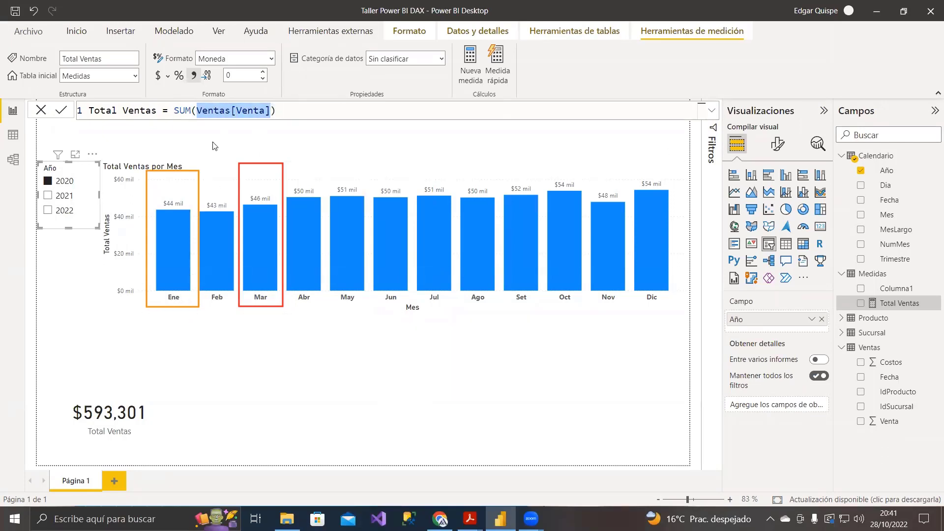
{"action": "mouse_move", "coordinate": [215, 250]}
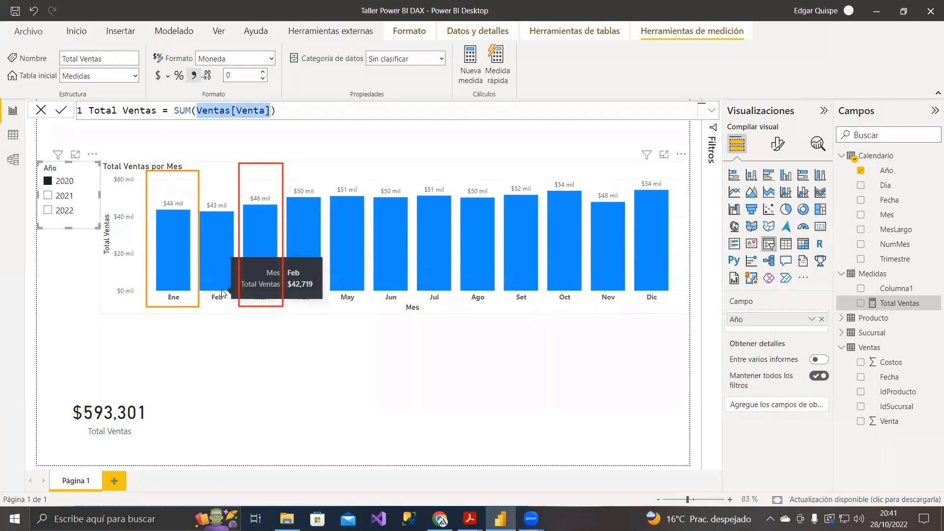
{"action": "left_click", "coordinate": [197, 110]}
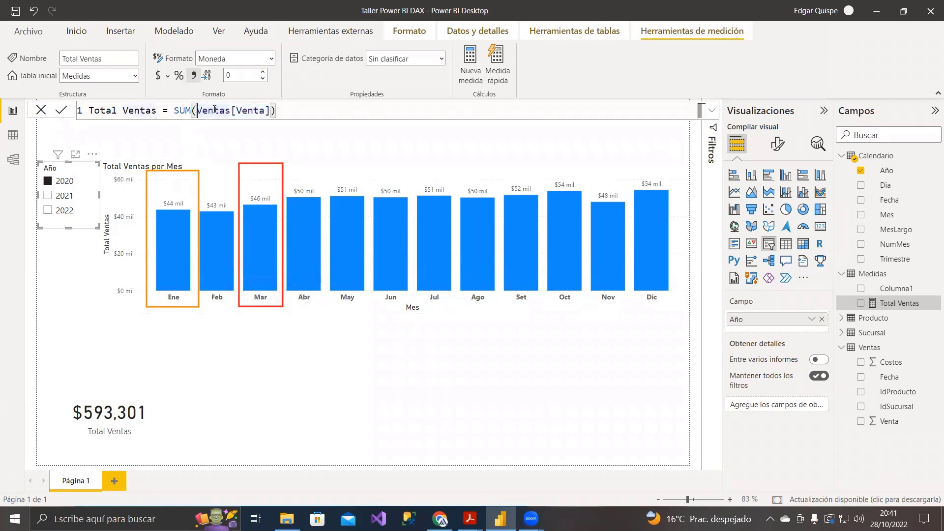
{"action": "left_click_drag", "start_coordinate": [197, 110], "coordinate": [271, 110]}
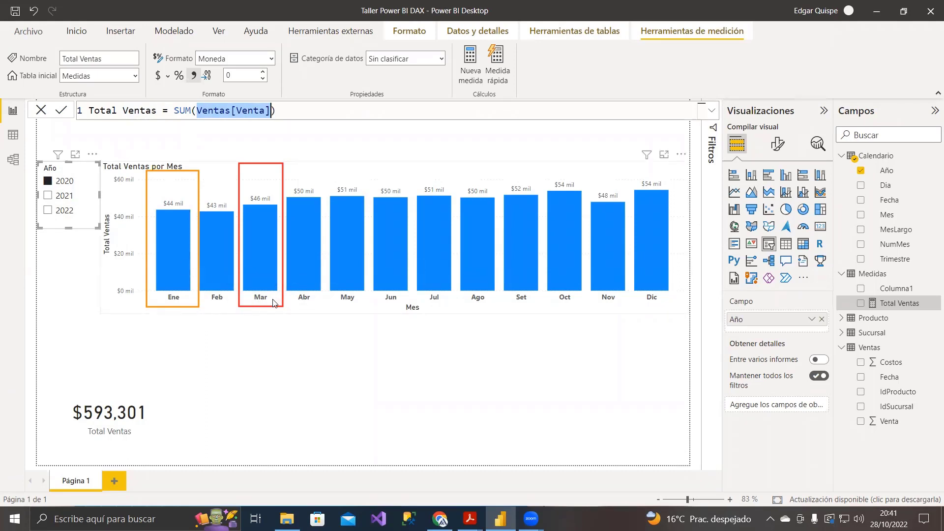
{"action": "left_click_drag", "start_coordinate": [278, 110], "coordinate": [174, 111]}
{"action": "mouse_move", "coordinate": [352, 199]}
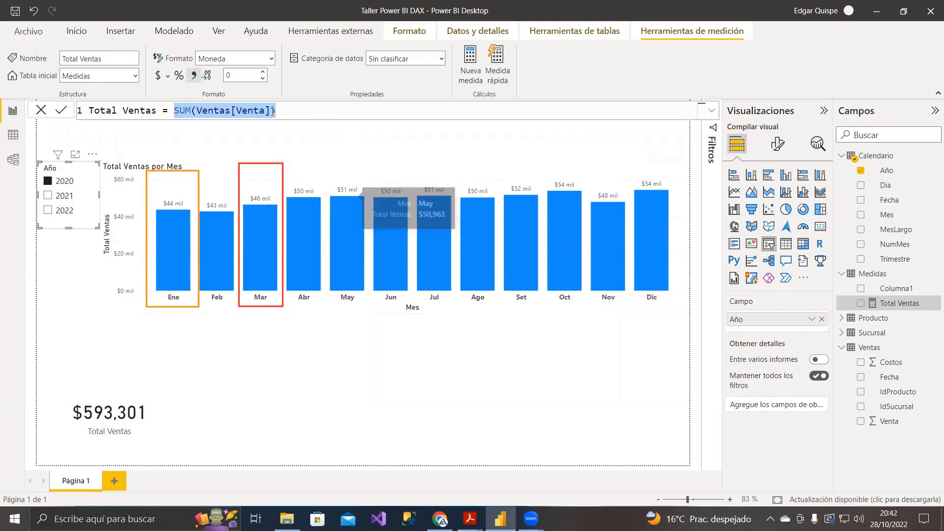
{"action": "left_click", "coordinate": [305, 101]}
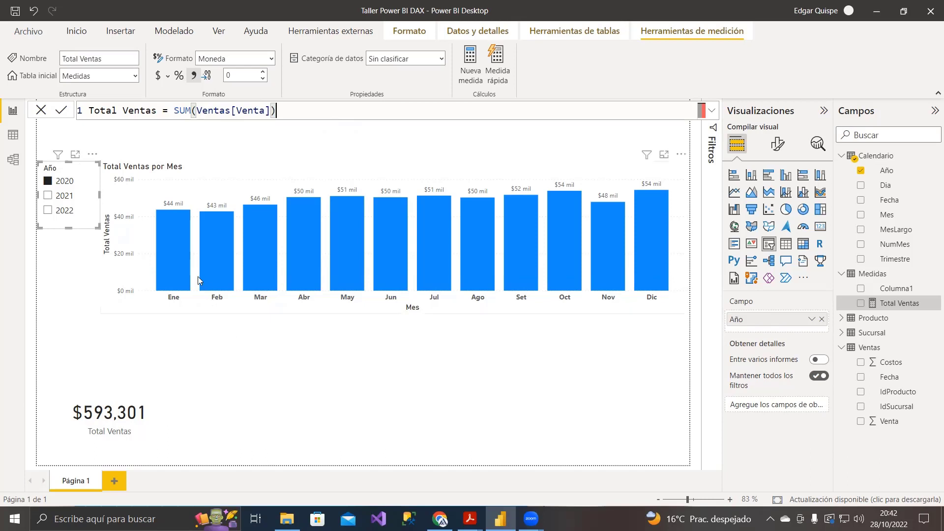
{"action": "left_click_drag", "start_coordinate": [290, 118], "coordinate": [174, 112]}
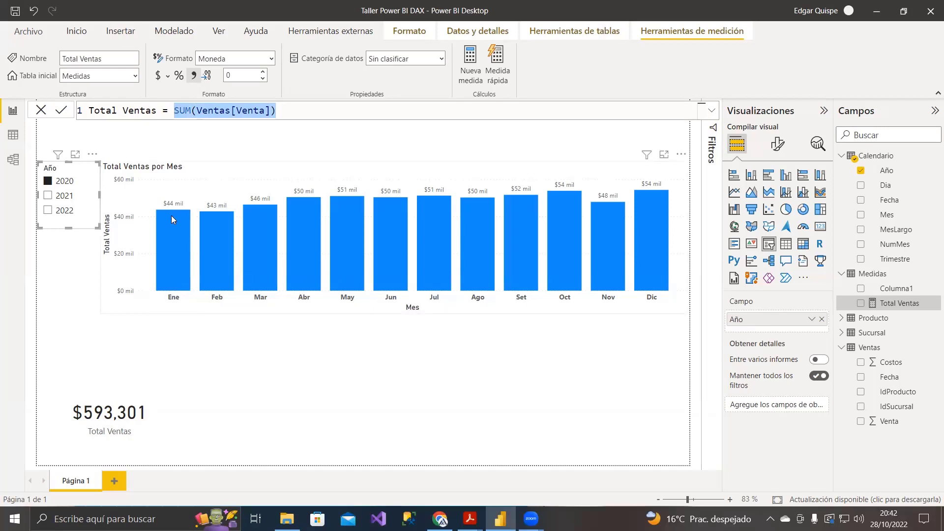
Step: Review the model's relationships with Ventas and highlight the SUM(Ventas[Venta]) expression of the Total Ventas measure in the report
{"action": "left_click", "coordinate": [12, 138]}
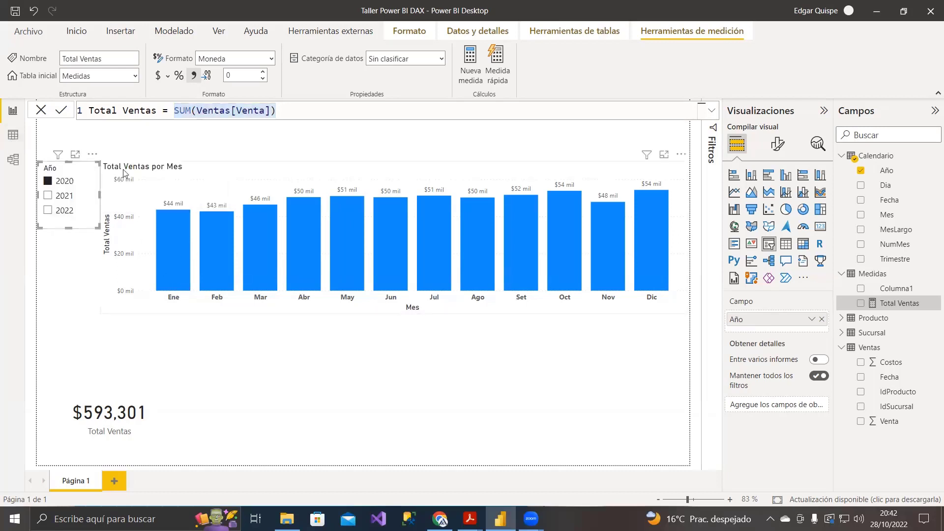
{"action": "left_click", "coordinate": [13, 159]}
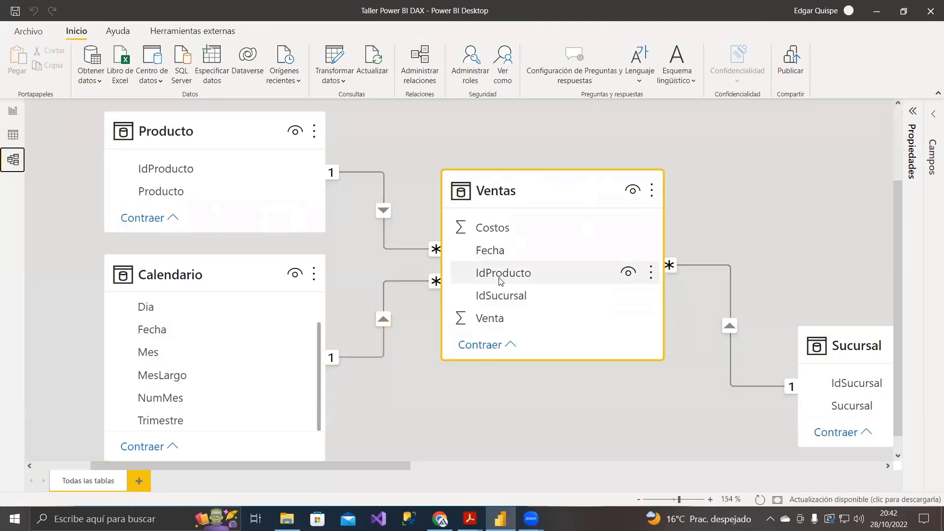
{"action": "left_click", "coordinate": [13, 110]}
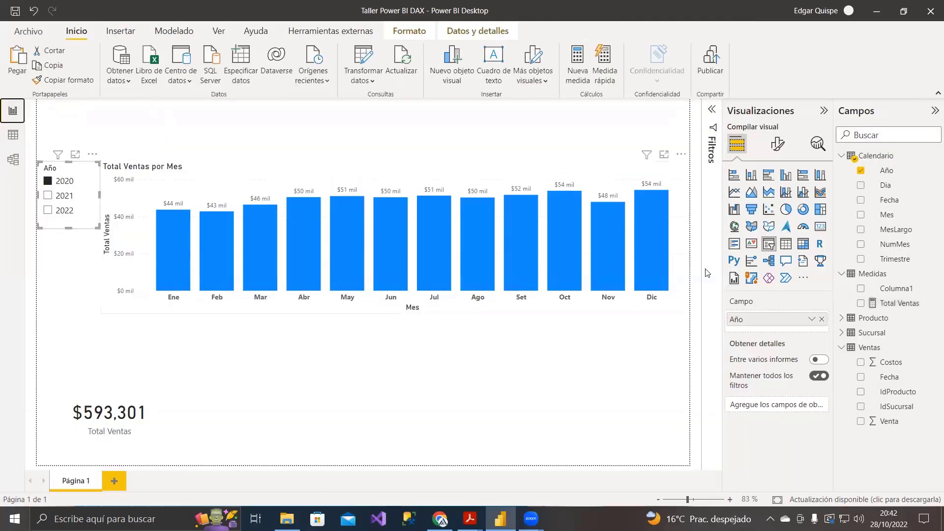
{"action": "left_click", "coordinate": [883, 303]}
{"action": "left_click", "coordinate": [178, 109]}
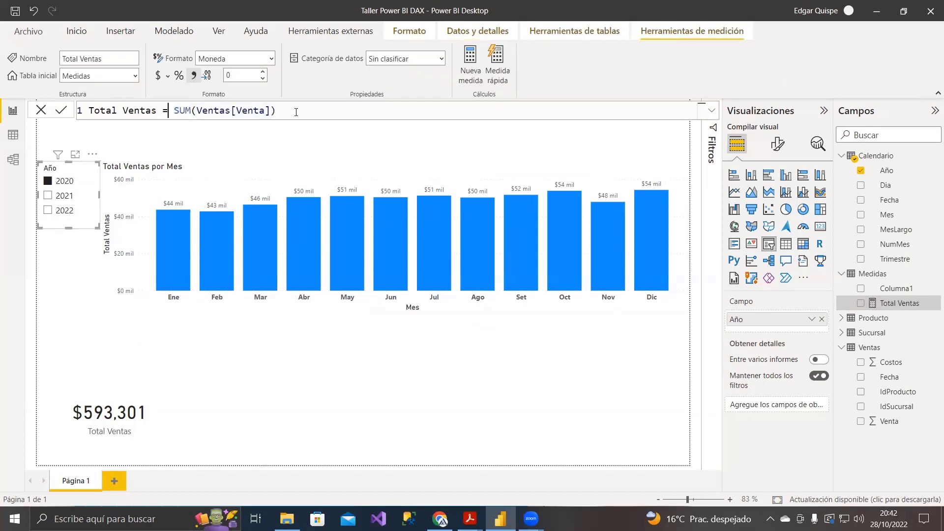
{"action": "key", "text": "shift+End"}
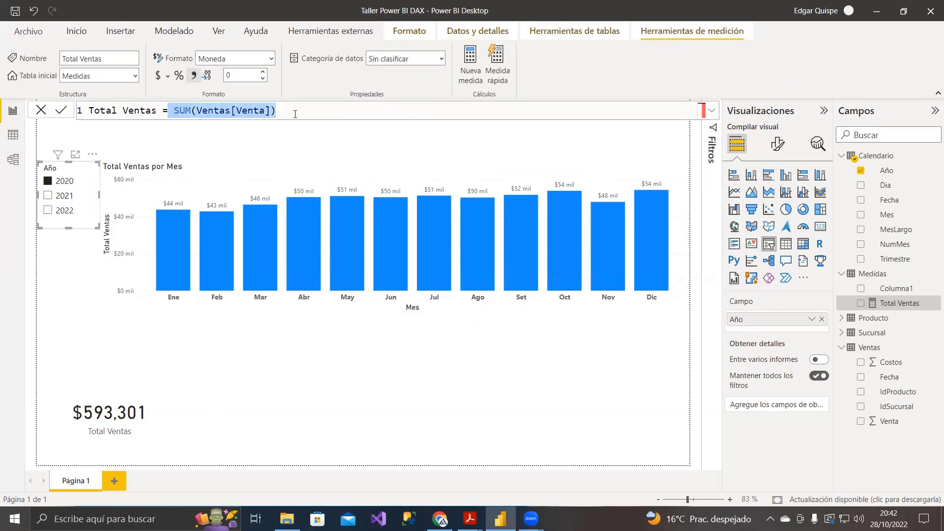
{"action": "left_click", "coordinate": [295, 114]}
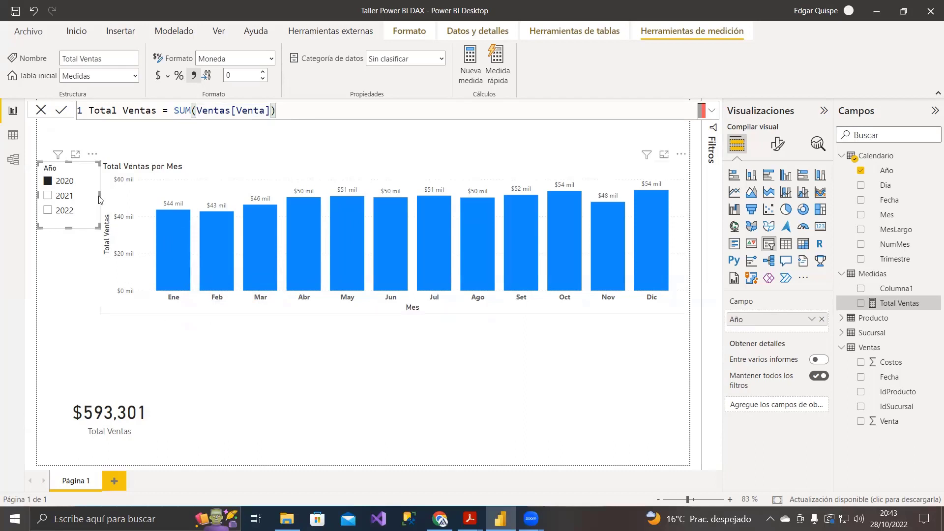
Step: Narrow the Año slicer slightly and move the monthly Total Ventas chart closer to it
{"action": "mouse_move", "coordinate": [58, 155]}
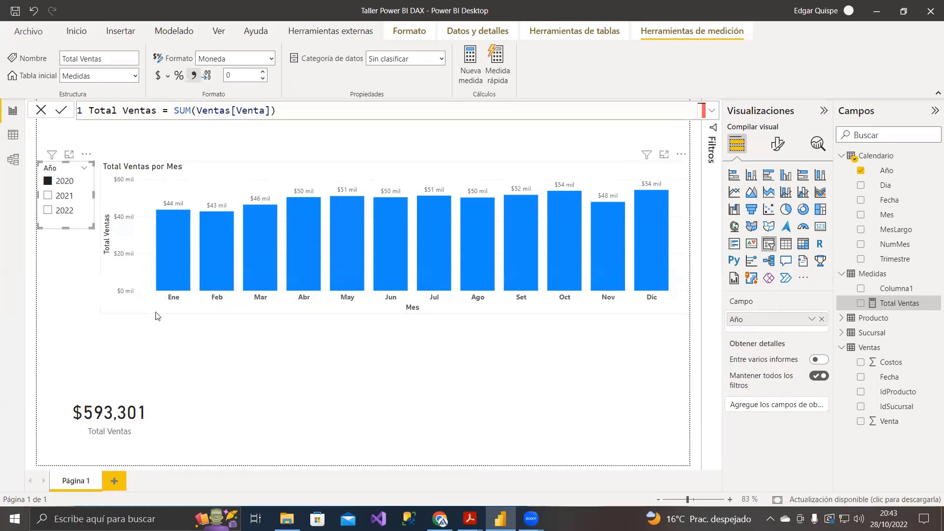
{"action": "left_click", "coordinate": [231, 165]}
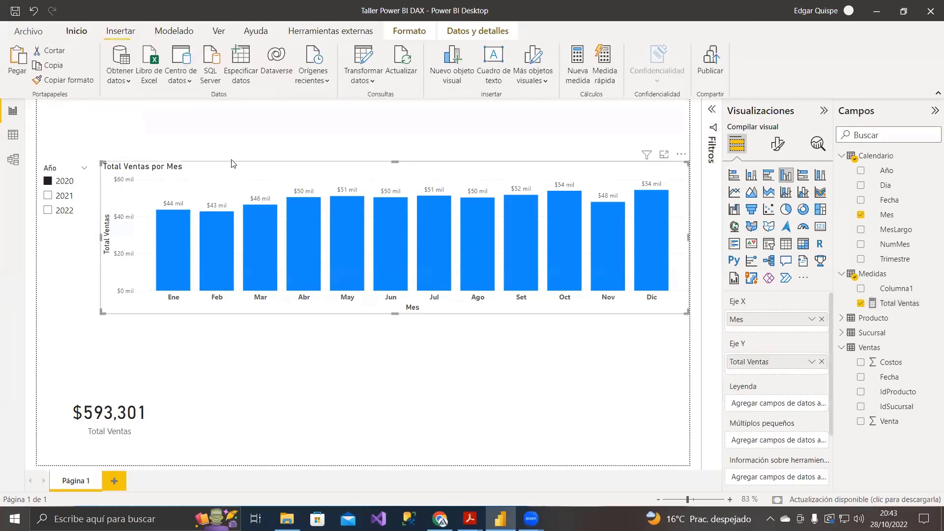
{"action": "left_click_drag", "start_coordinate": [230, 168], "coordinate": [224, 169]}
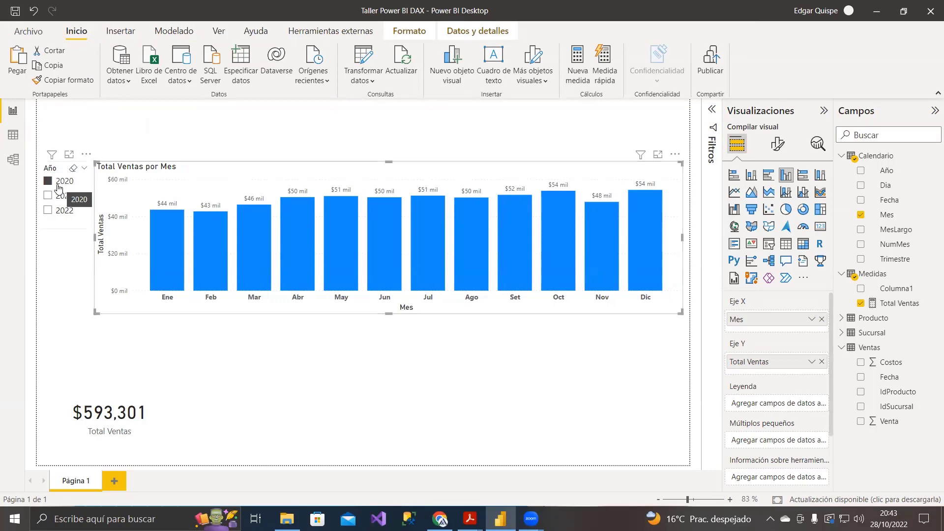
Step: Examine the Ventas and Calendario table data and the model relationship joining them on Fecha, and return to the report page
{"action": "left_click", "coordinate": [13, 135]}
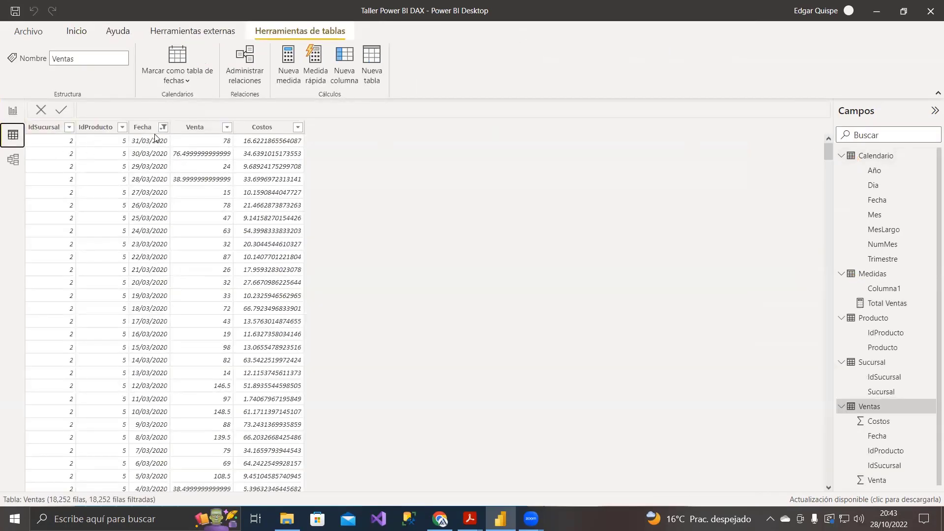
{"action": "left_click", "coordinate": [870, 156]}
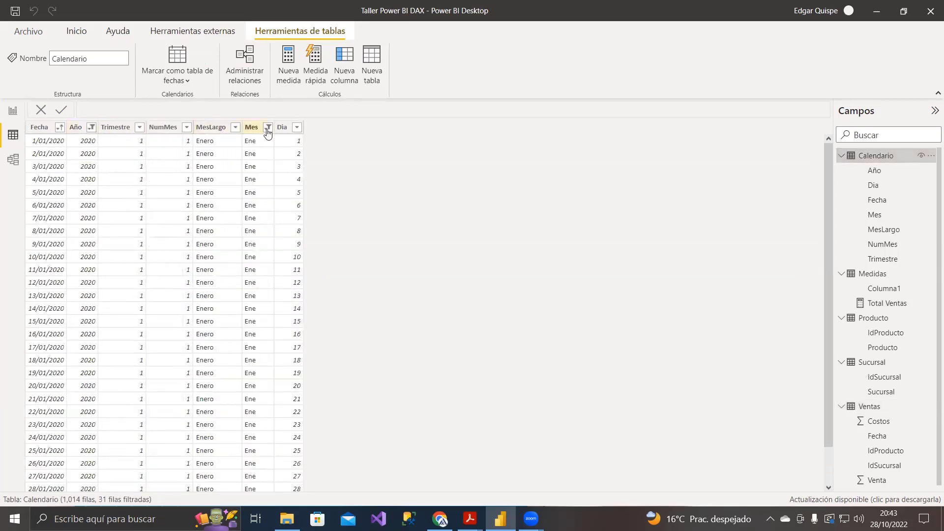
{"action": "left_click", "coordinate": [43, 142]}
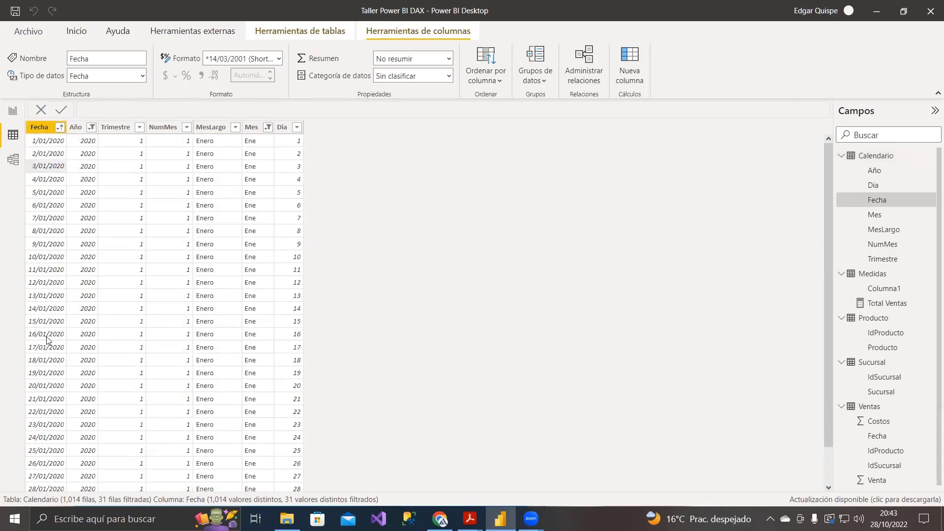
{"action": "left_click", "coordinate": [13, 159]}
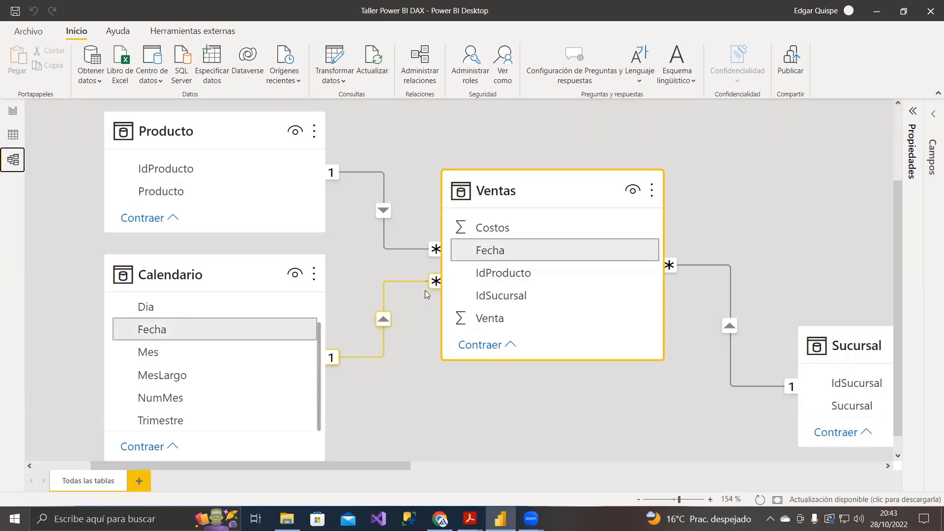
{"action": "left_click", "coordinate": [12, 111]}
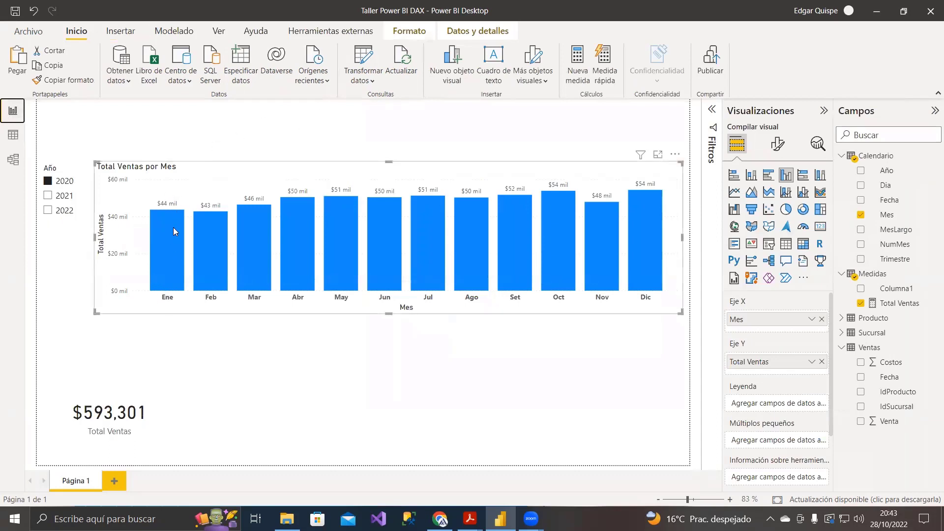
{"action": "mouse_move", "coordinate": [176, 229]}
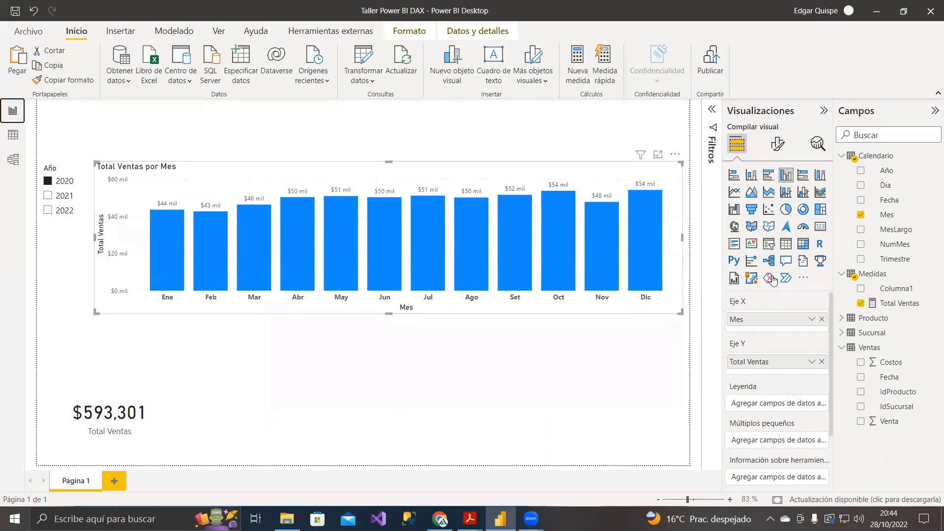
Step: Shift the Año slicer and the Total Ventas por Mes chart slightly down, and move the Total Ventas card closer beneath the chart
{"action": "left_click", "coordinate": [922, 243]}
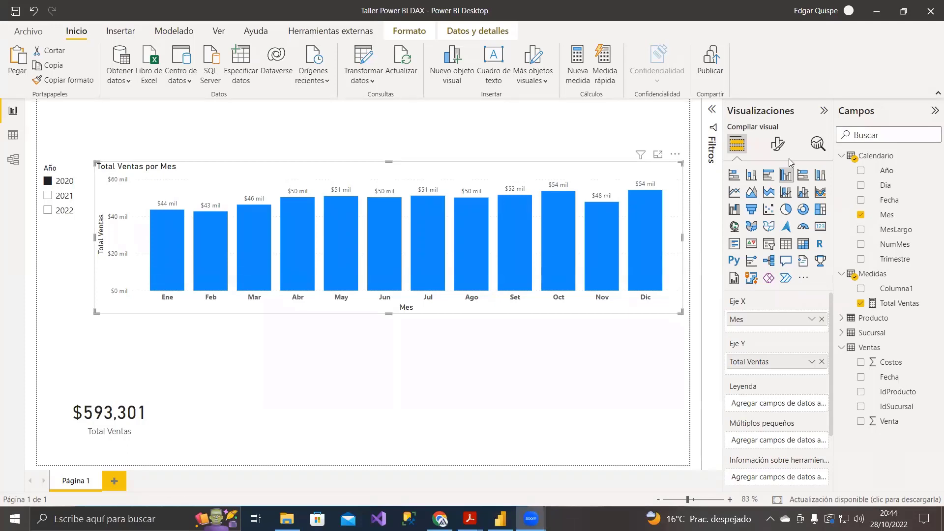
{"action": "left_click", "coordinate": [55, 175]}
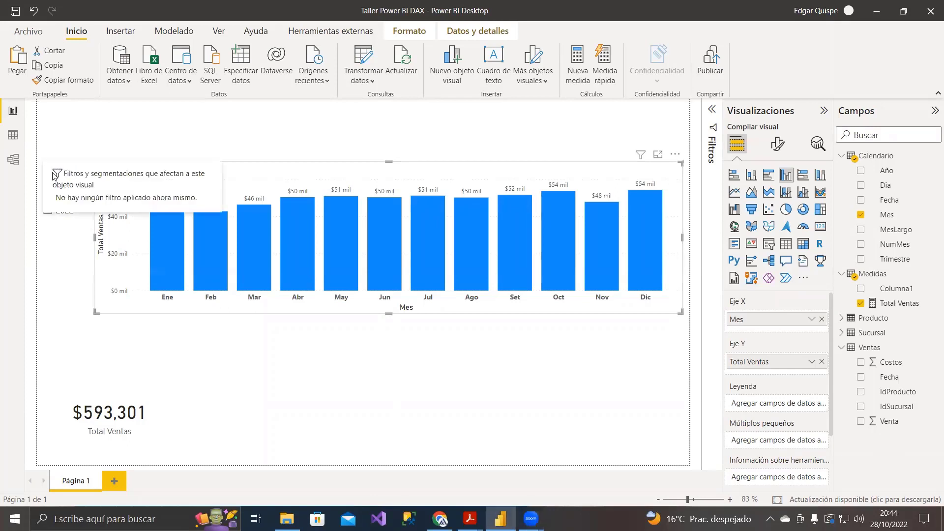
{"action": "left_click", "coordinate": [49, 172]}
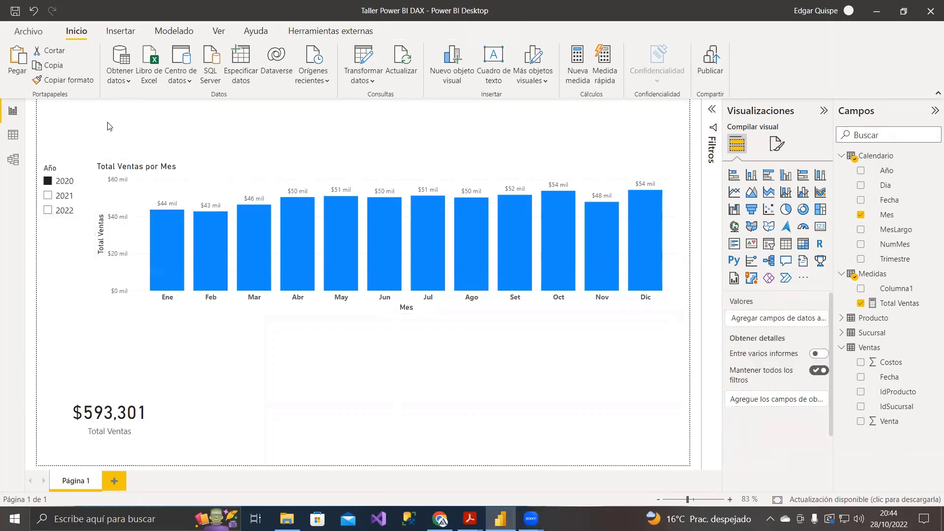
{"action": "left_click_drag", "start_coordinate": [46, 169], "coordinate": [47, 179]}
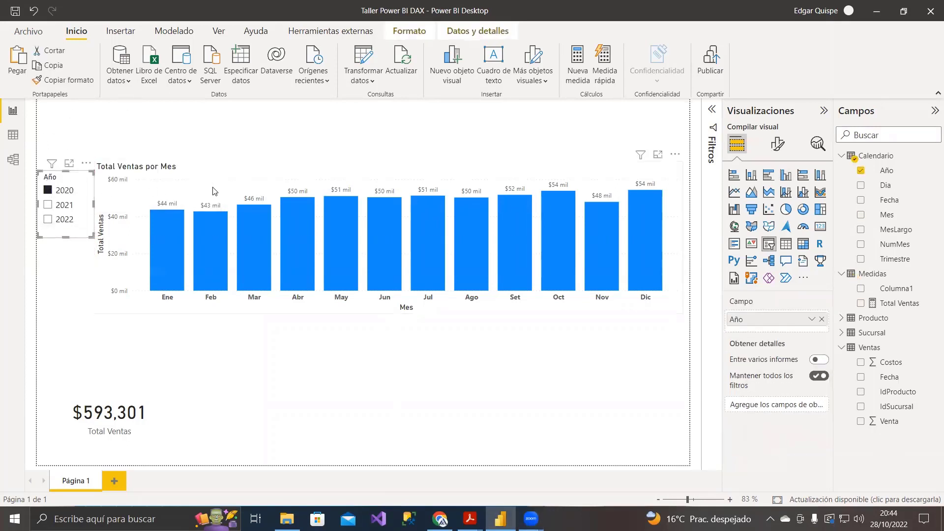
{"action": "left_click_drag", "start_coordinate": [210, 176], "coordinate": [208, 185]}
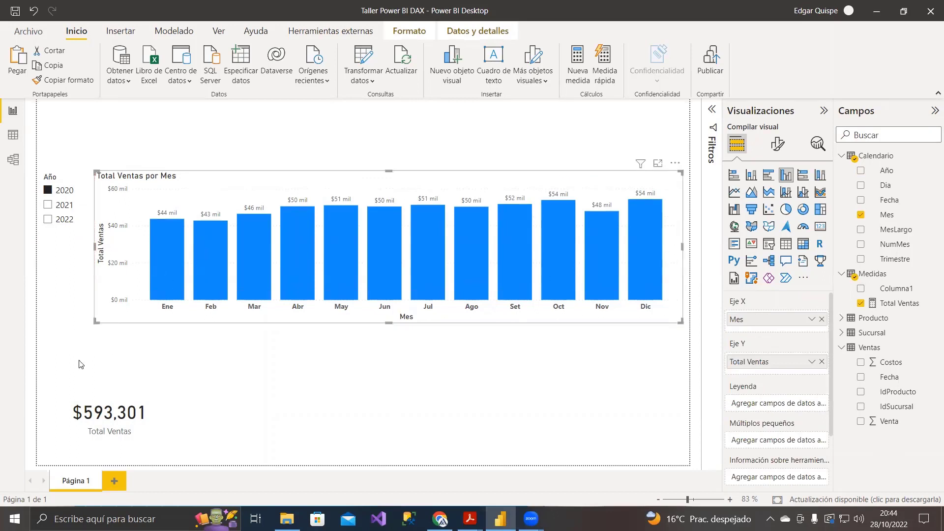
{"action": "left_click_drag", "start_coordinate": [84, 419], "coordinate": [142, 384]}
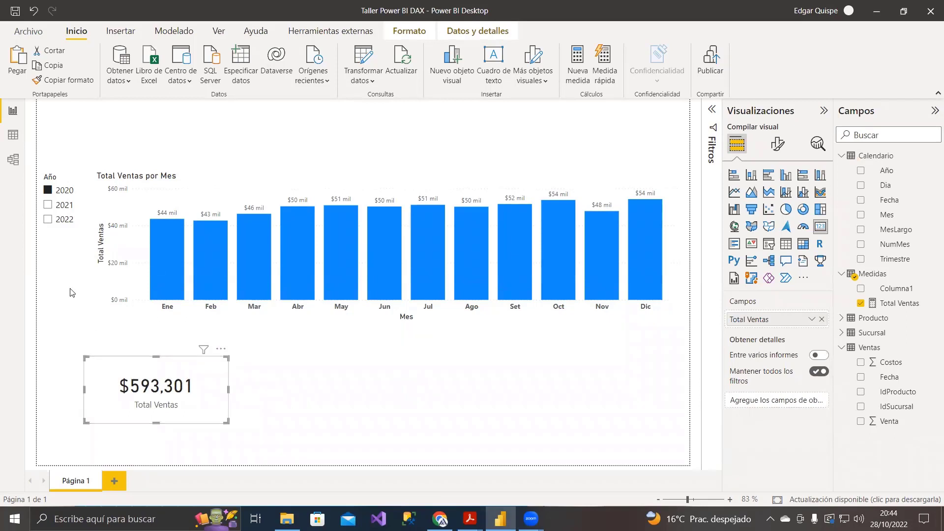
{"action": "left_click", "coordinate": [52, 178]}
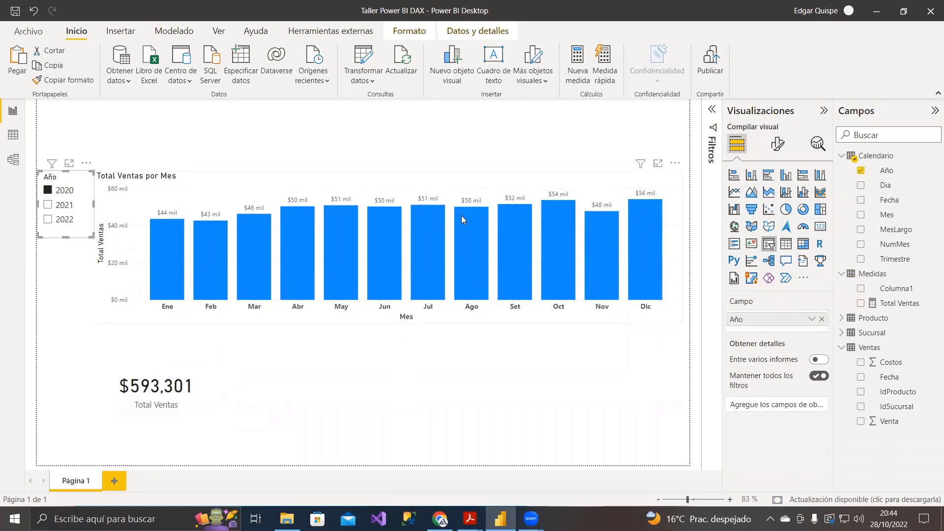
{"action": "left_click", "coordinate": [199, 181]}
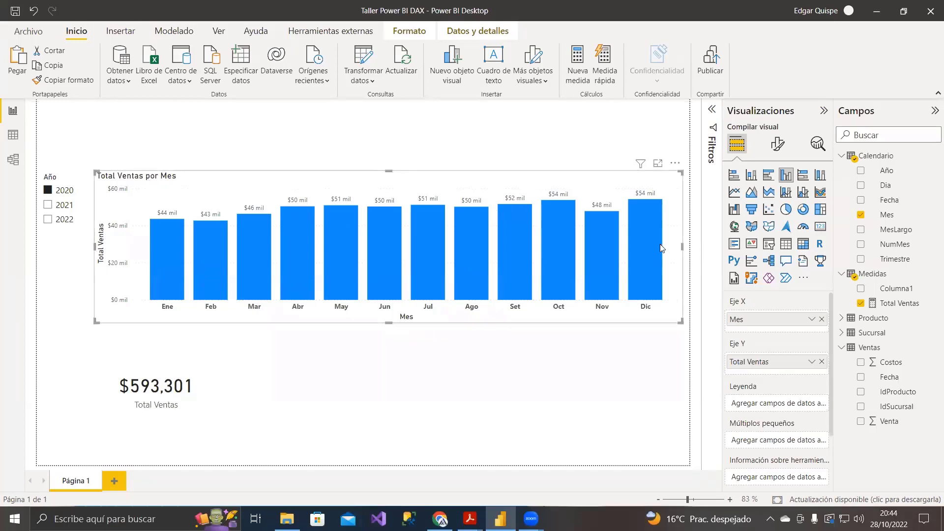
{"action": "mouse_move", "coordinate": [656, 249]}
{"action": "left_click", "coordinate": [54, 180]}
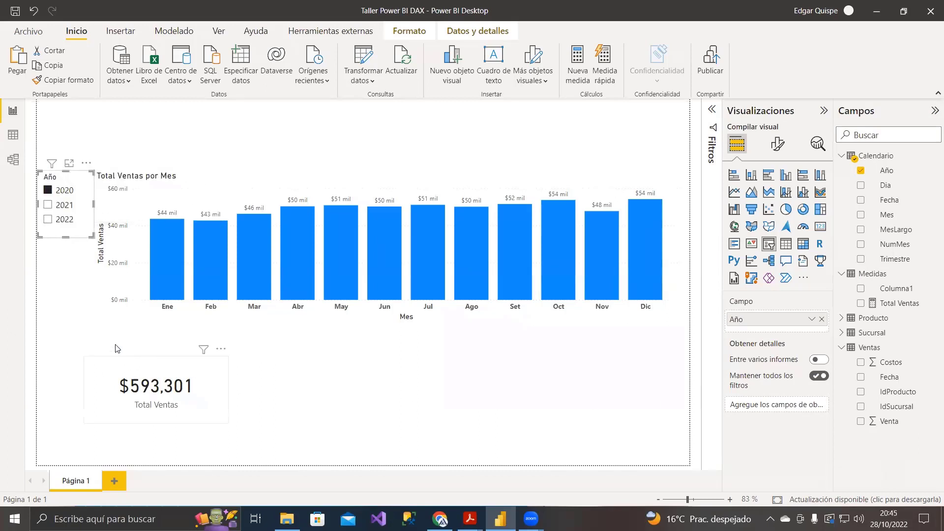
Step: Move the Total Ventas card to the page's upper corner above the Año slicer and make it narrower
{"action": "left_click", "coordinate": [87, 302]}
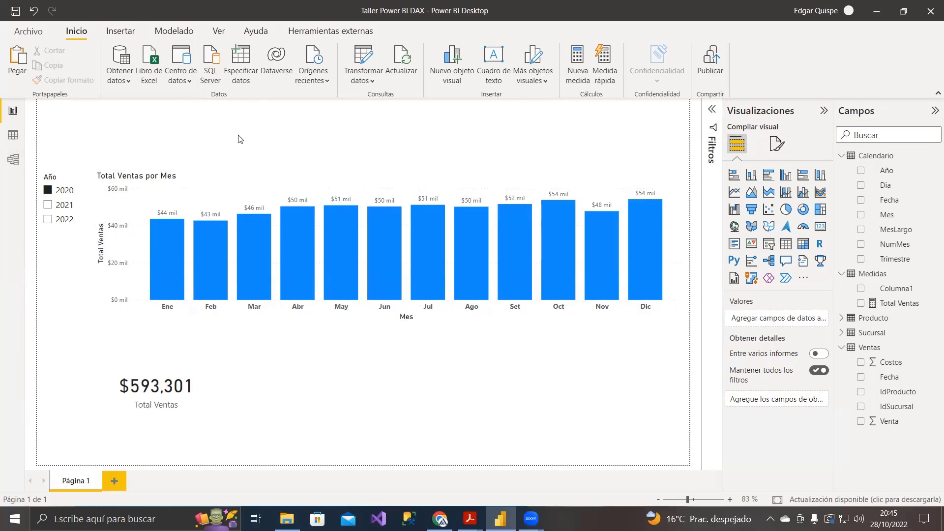
{"action": "left_click_drag", "start_coordinate": [145, 372], "coordinate": [108, 149]}
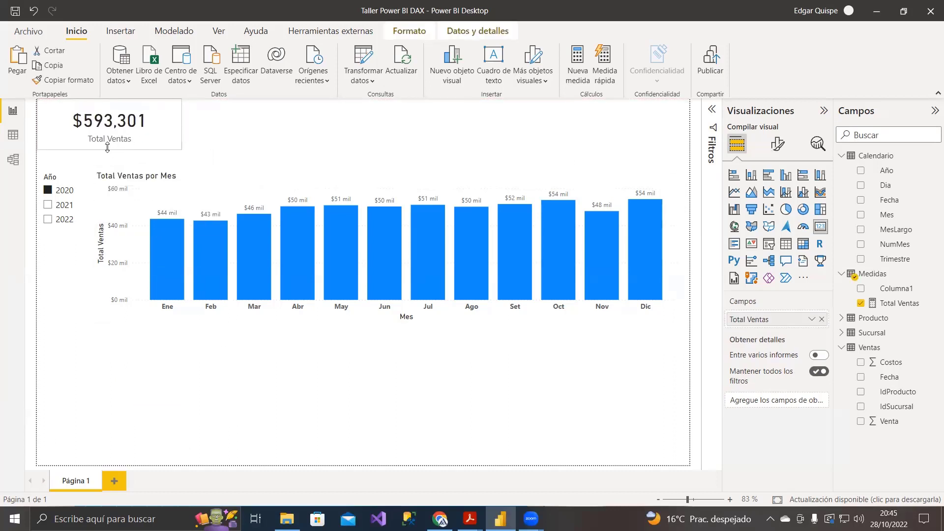
{"action": "left_click_drag", "start_coordinate": [181, 130], "coordinate": [158, 125]}
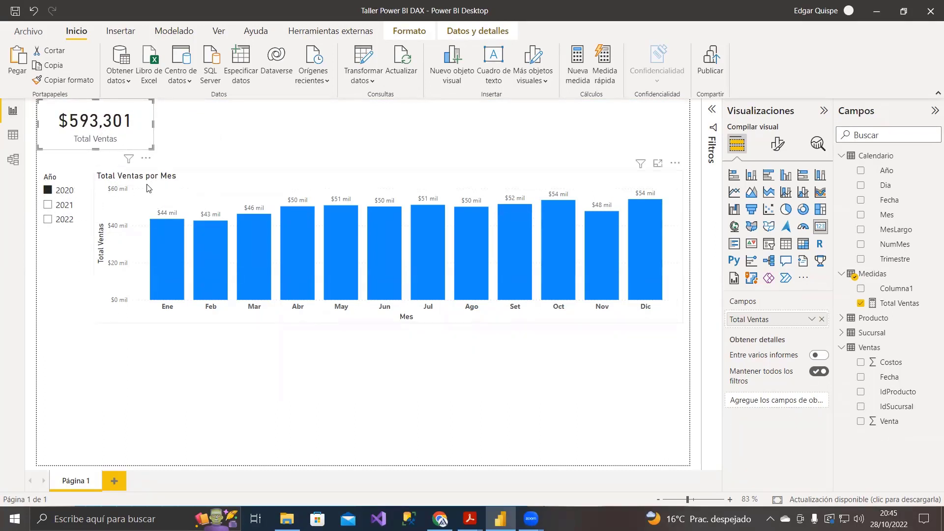
{"action": "left_click", "coordinate": [52, 179]}
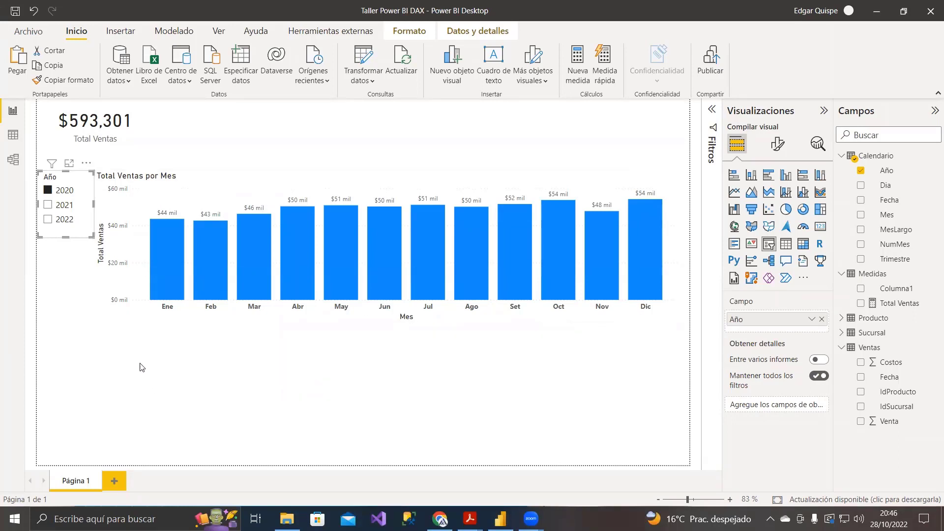
{"action": "left_click", "coordinate": [216, 189]}
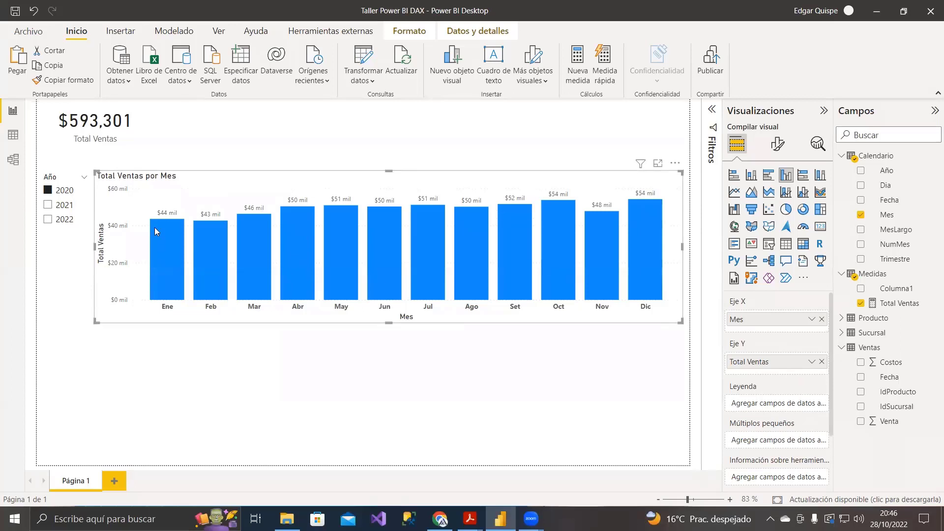
{"action": "mouse_move", "coordinate": [155, 231]}
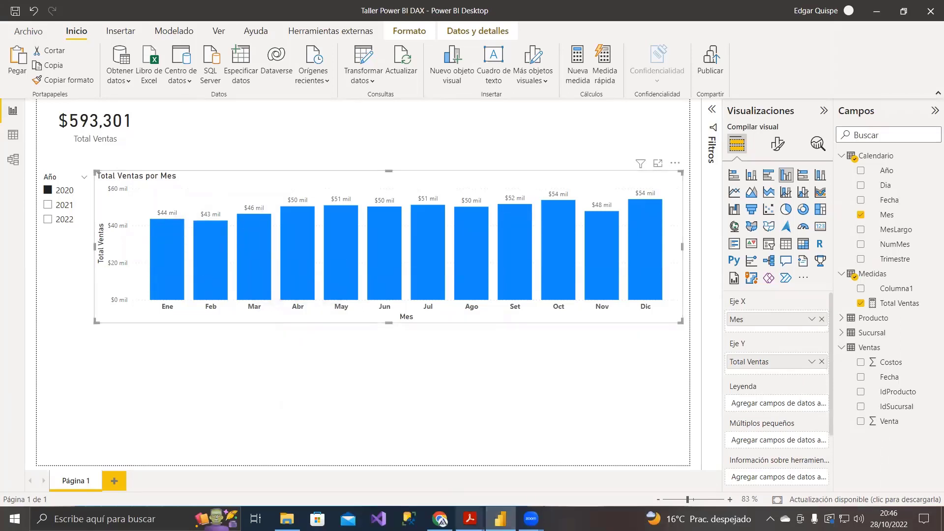
Step: Look over the files in the PROYECTO DAX folder in File Explorer and return to the report
{"action": "left_click", "coordinate": [287, 519]}
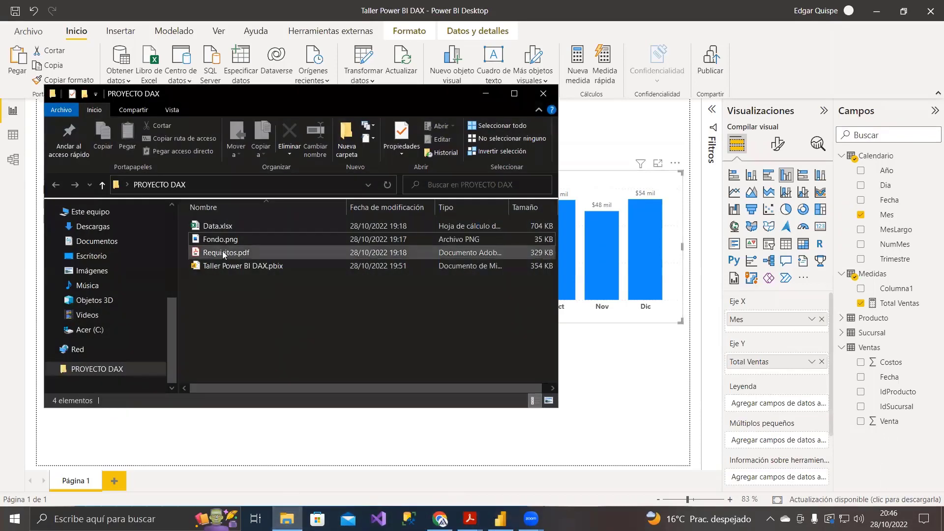
{"action": "left_click", "coordinate": [486, 93]}
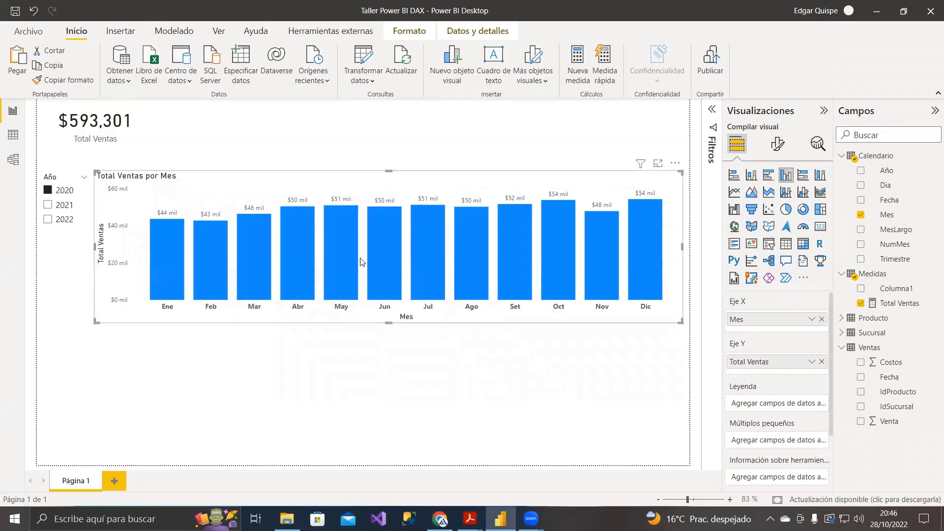
{"action": "left_click", "coordinate": [196, 146]}
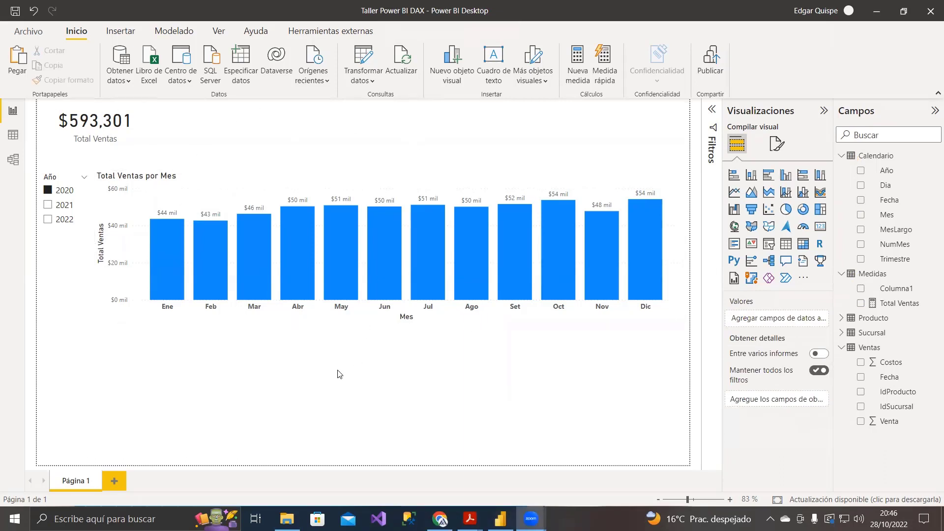
{"action": "left_click", "coordinate": [282, 516]}
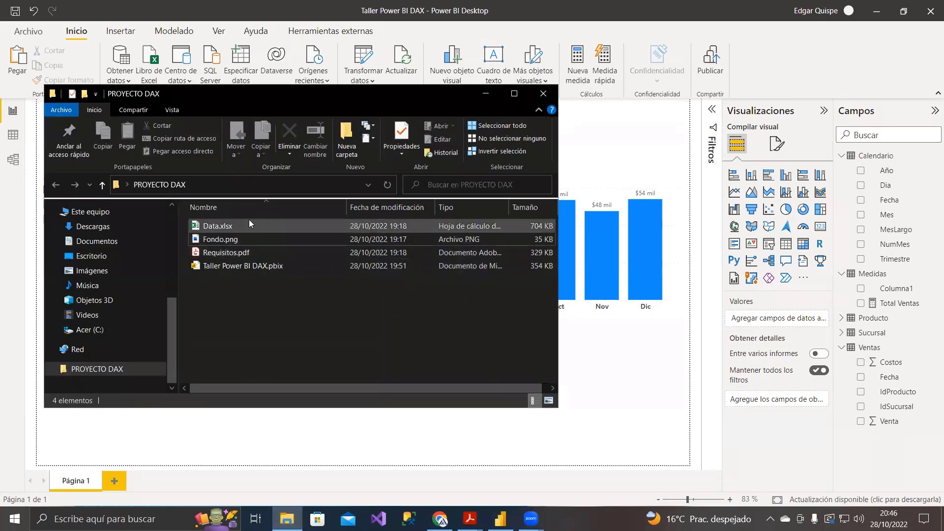
{"action": "left_click_drag", "start_coordinate": [159, 98], "coordinate": [247, 132]}
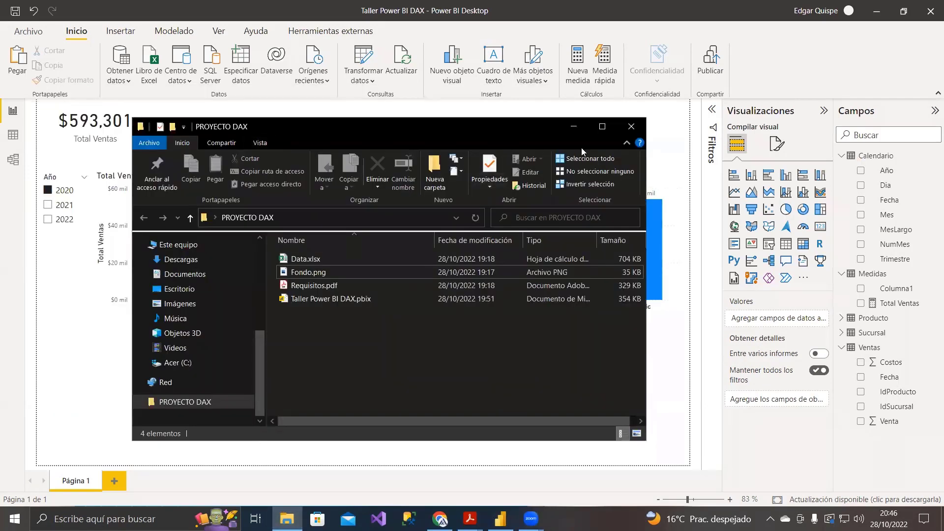
{"action": "left_click", "coordinate": [572, 128]}
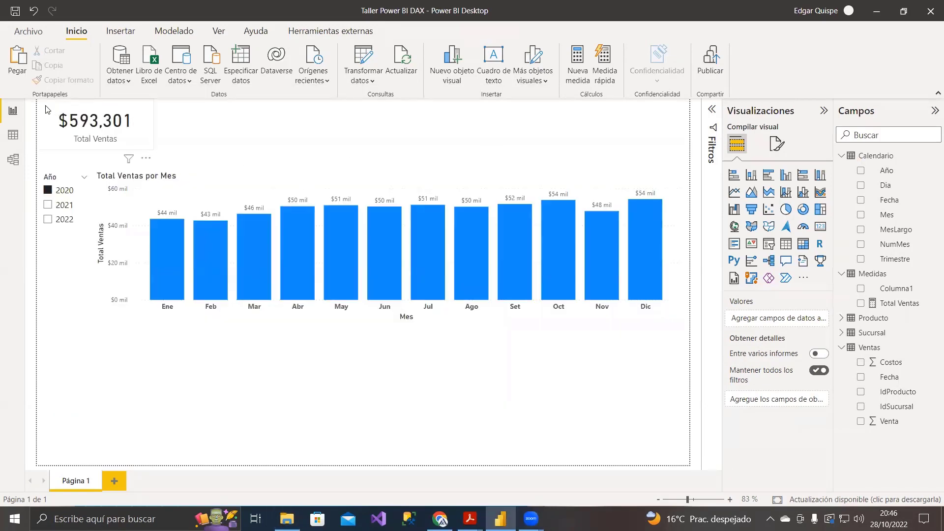
Step: Delete the Total Ventas por Mes chart, the Total Ventas card and the Año slicer from Página 1
{"action": "left_click", "coordinate": [202, 195]}
{"action": "key", "text": "Delete"}
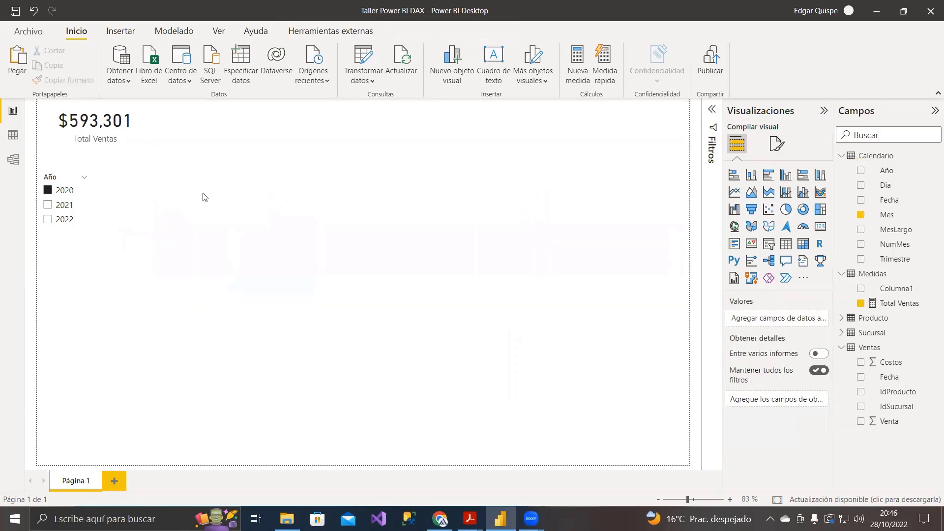
{"action": "left_click", "coordinate": [98, 143]}
{"action": "key", "text": "Delete"}
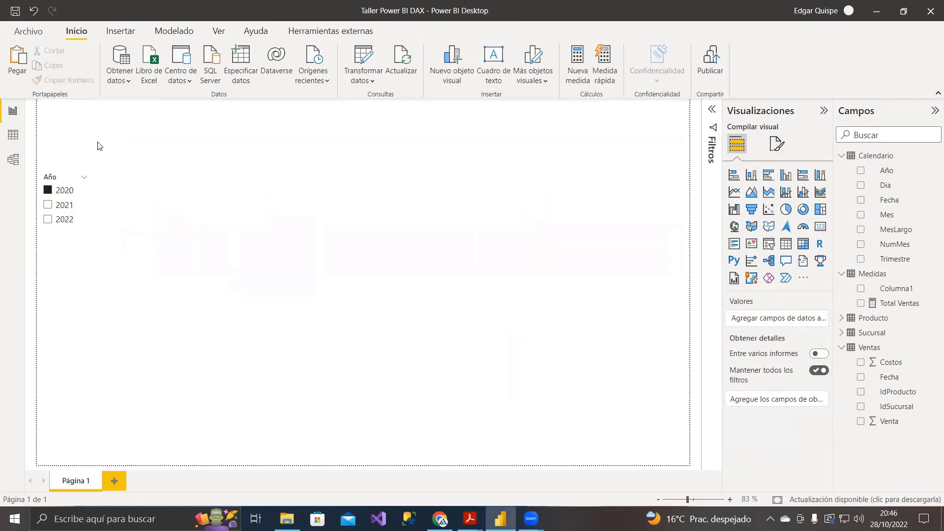
{"action": "left_click", "coordinate": [59, 180]}
{"action": "key", "text": "Delete"}
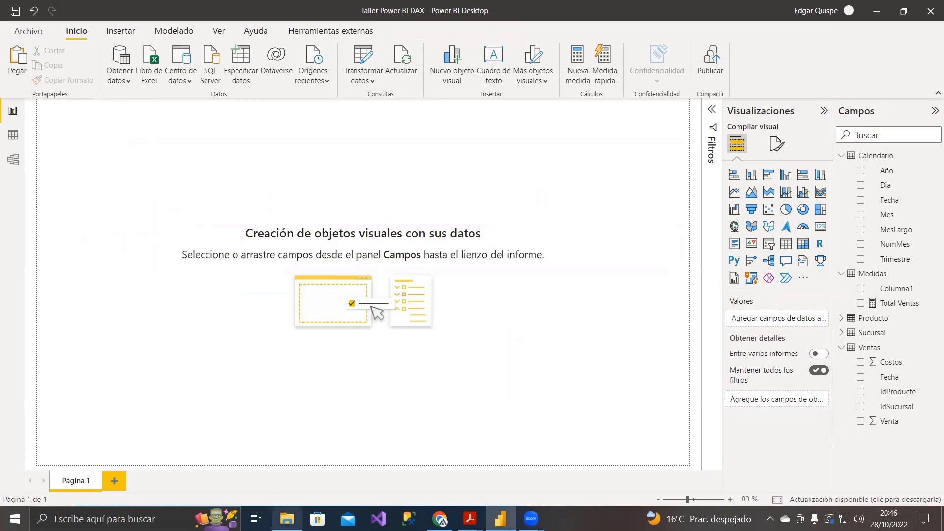
Step: Switch to Requisitos.pdf in Acrobat Reader and review it from the report title through the calendar table instructions to the indicators to implement
{"action": "mouse_move", "coordinate": [469, 518]}
{"action": "left_click", "coordinate": [379, 466]}
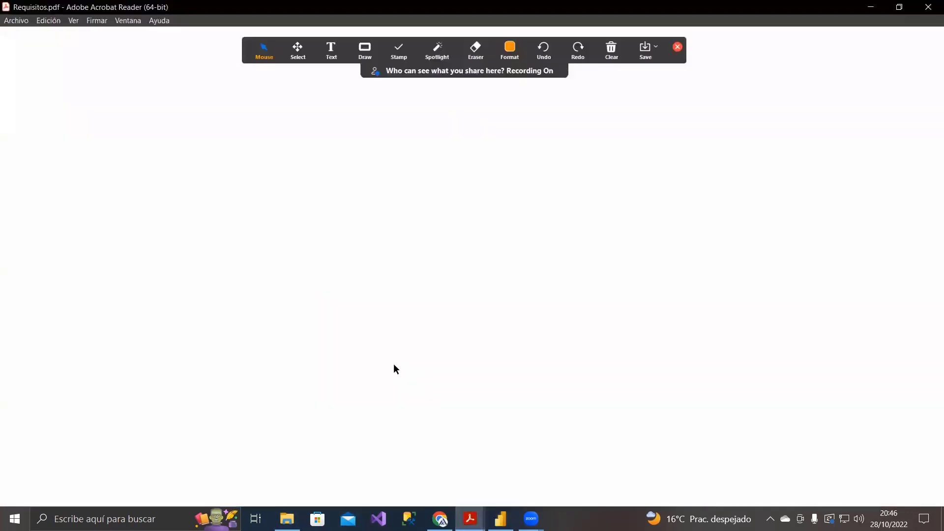
{"action": "scroll", "coordinate": [436, 169], "scroll_direction": "up", "scroll_amount": 10}
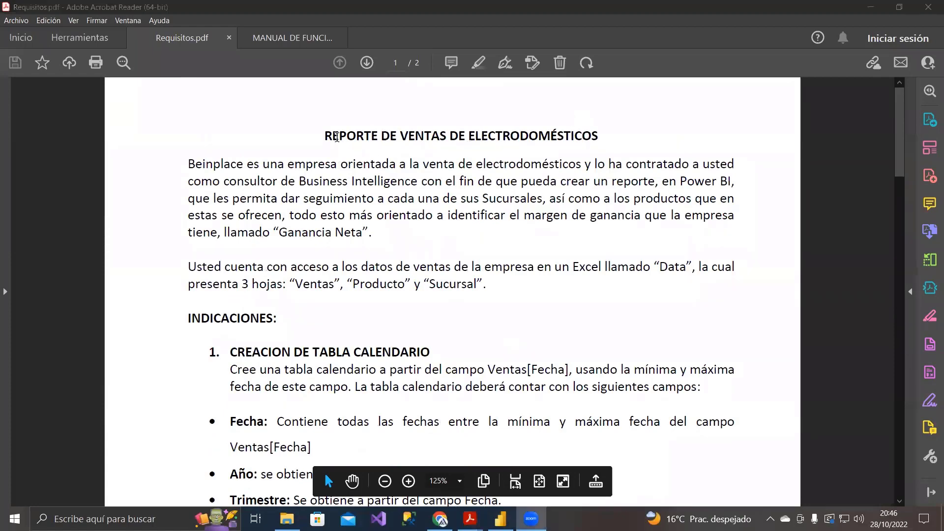
{"action": "left_click_drag", "start_coordinate": [323, 136], "coordinate": [594, 137]}
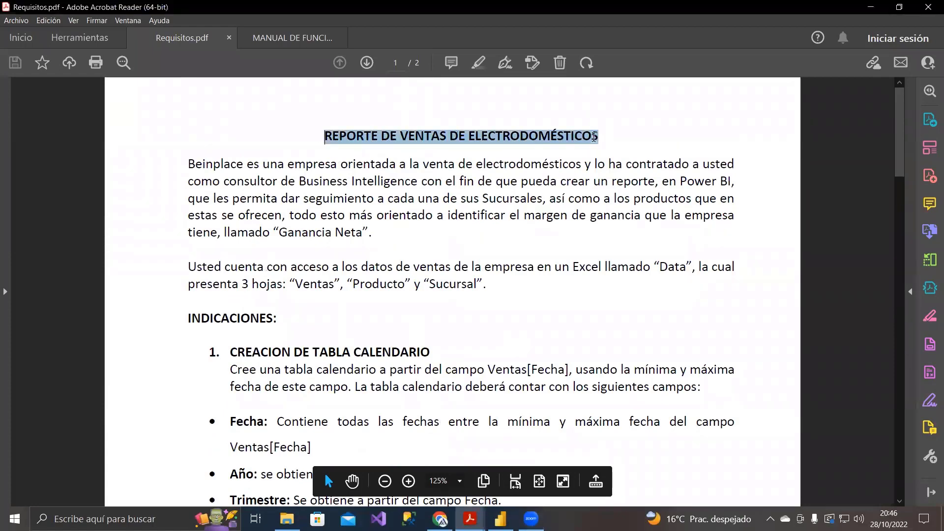
{"action": "left_click", "coordinate": [558, 139]}
{"action": "scroll", "coordinate": [577, 334], "scroll_direction": "down", "scroll_amount": 20}
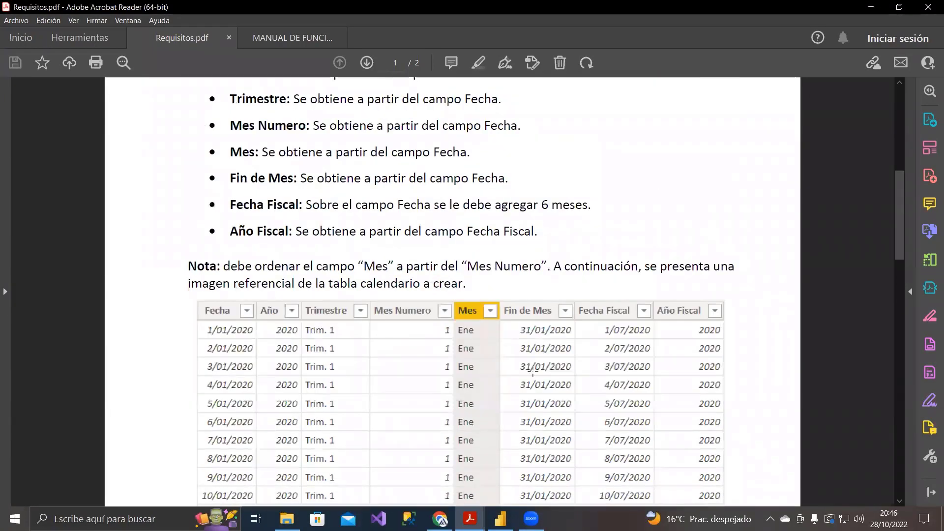
Step: Compare the data source description in Requisitos.pdf with the tables in Power BI Desktop's Data view, and return to the PDF
{"action": "left_click", "coordinate": [439, 518]}
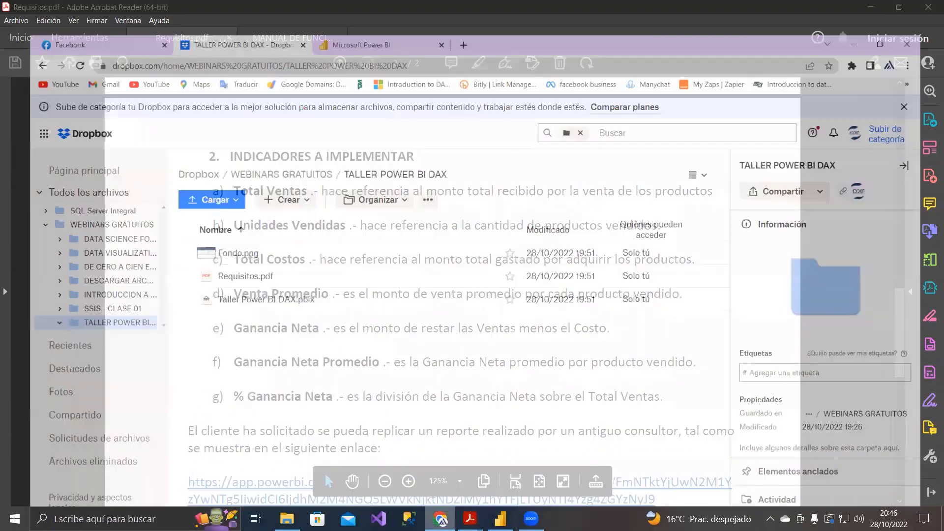
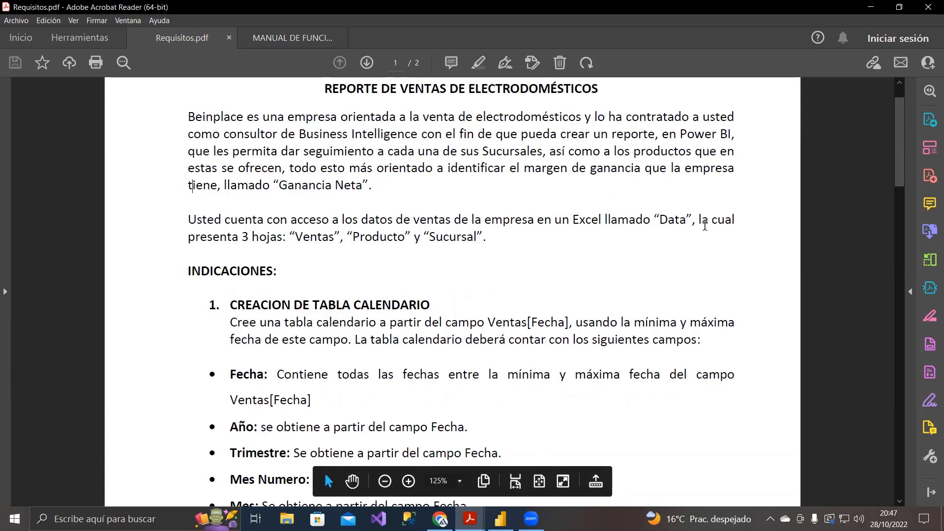
{"action": "left_click_drag", "start_coordinate": [292, 236], "coordinate": [508, 220]}
{"action": "key", "text": "alt+Tab"}
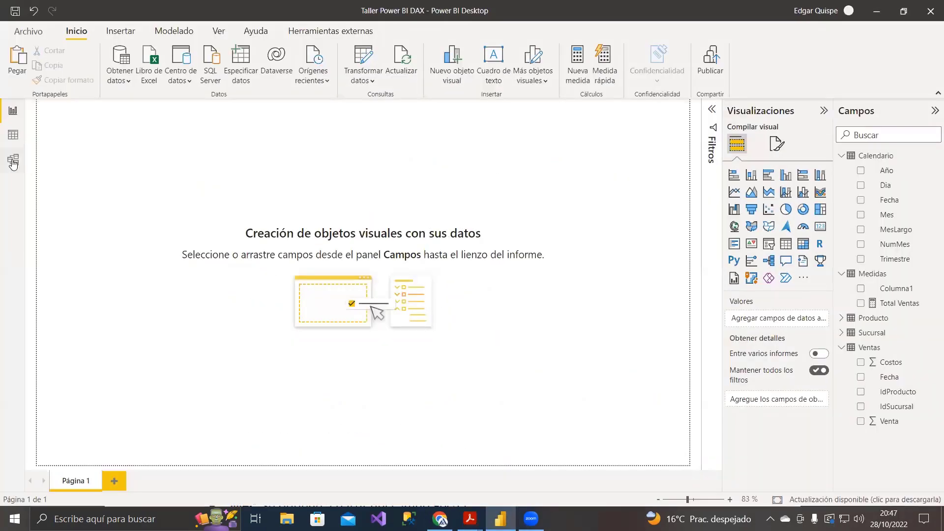
{"action": "left_click", "coordinate": [13, 161]}
{"action": "left_click", "coordinate": [13, 136]}
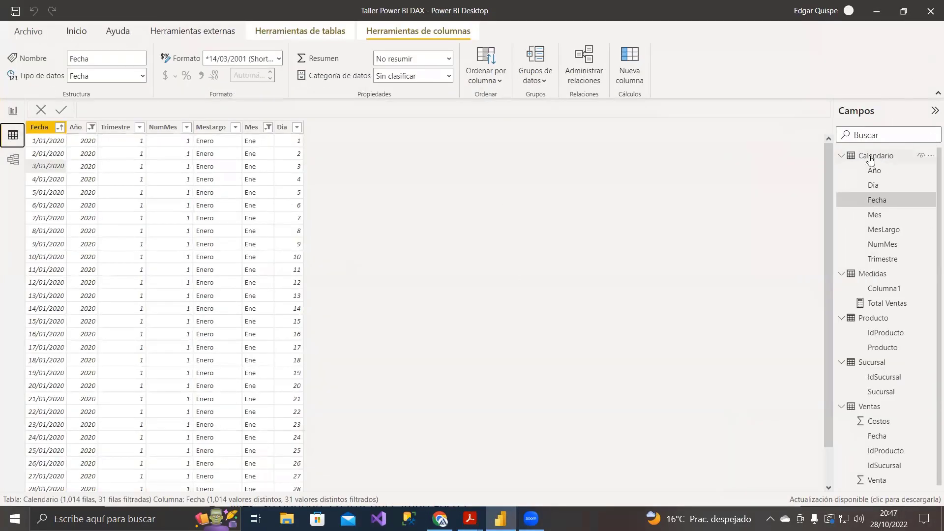
{"action": "left_click", "coordinate": [842, 155]}
{"action": "left_click", "coordinate": [878, 10]}
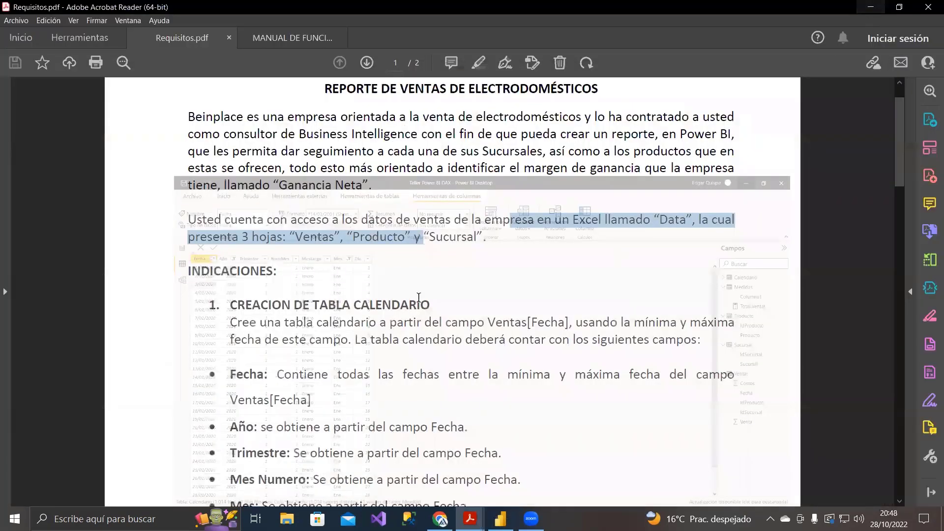
Step: Review the calendar table instructions in Requisitos.pdf, from the Fecha field to Año Fiscal
{"action": "scroll", "coordinate": [470, 296], "scroll_direction": "down", "scroll_amount": 3}
{"action": "left_click_drag", "start_coordinate": [188, 200], "coordinate": [573, 496]}
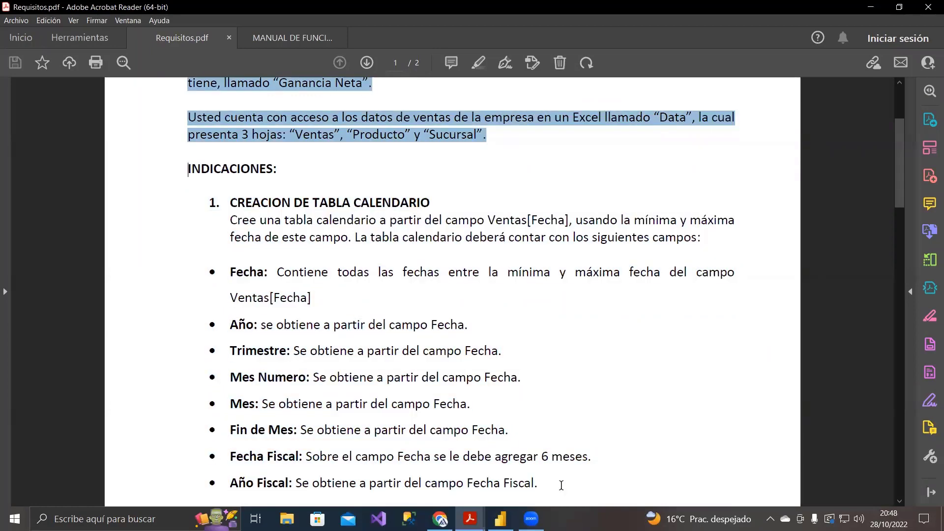
{"action": "scroll", "coordinate": [557, 485], "scroll_direction": "down", "scroll_amount": 3}
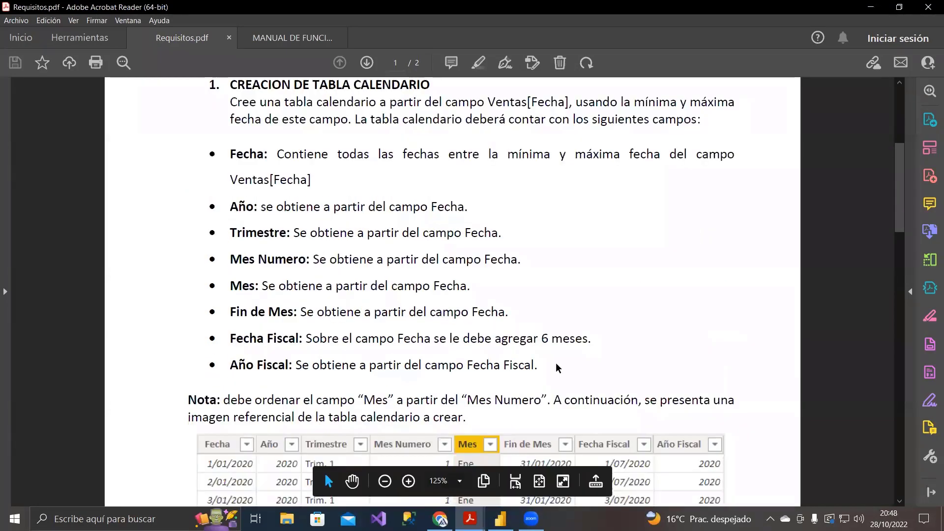
{"action": "left_click_drag", "start_coordinate": [536, 364], "coordinate": [210, 84]}
{"action": "scroll", "coordinate": [255, 262], "scroll_direction": "up", "scroll_amount": 3}
{"action": "scroll", "coordinate": [255, 261], "scroll_direction": "down", "scroll_amount": 2}
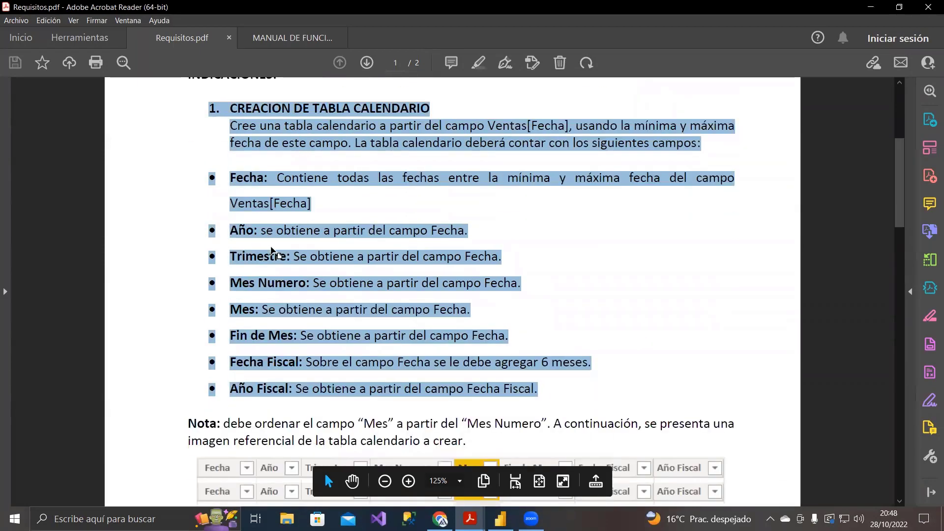
{"action": "left_click", "coordinate": [271, 252]}
{"action": "scroll", "coordinate": [270, 252], "scroll_direction": "down", "scroll_amount": 3}
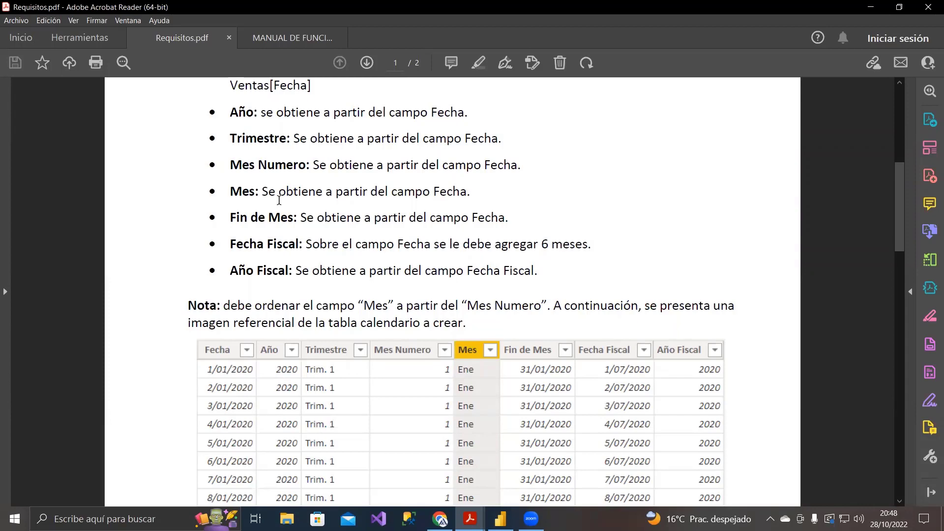
Step: Read the Indicadores a implementar section of Requisitos.pdf and highlight the definition of Total Ventas
{"action": "scroll", "coordinate": [278, 200], "scroll_direction": "down", "scroll_amount": 14}
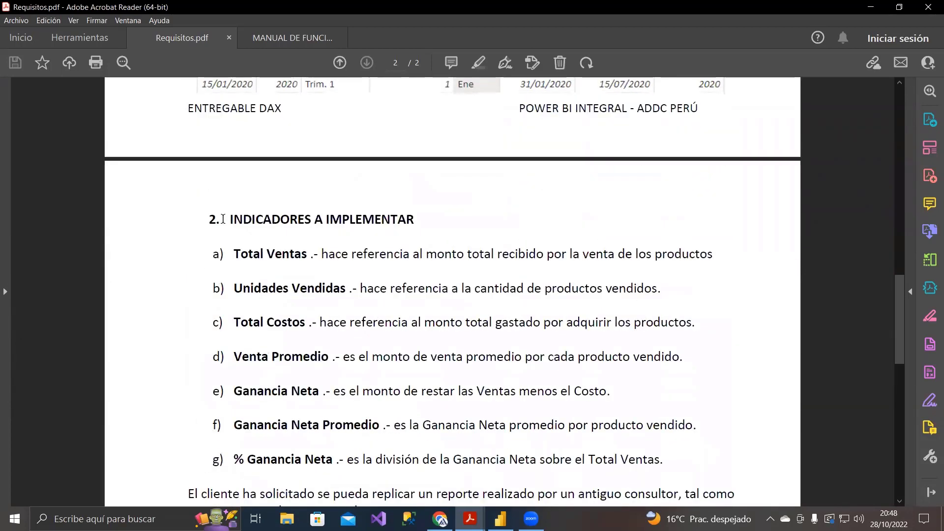
{"action": "left_click_drag", "start_coordinate": [223, 219], "coordinate": [415, 220]}
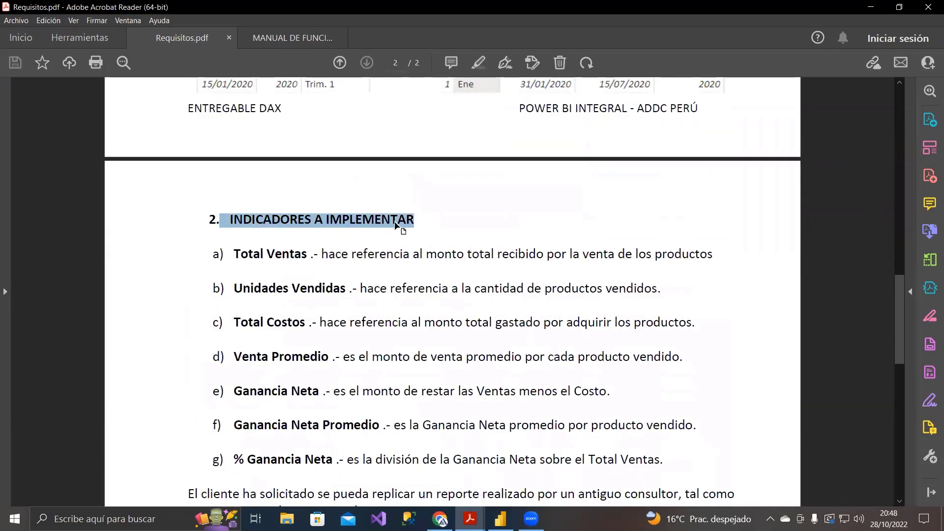
{"action": "left_click", "coordinate": [399, 222]}
{"action": "scroll", "coordinate": [420, 219], "scroll_direction": "down", "scroll_amount": 1}
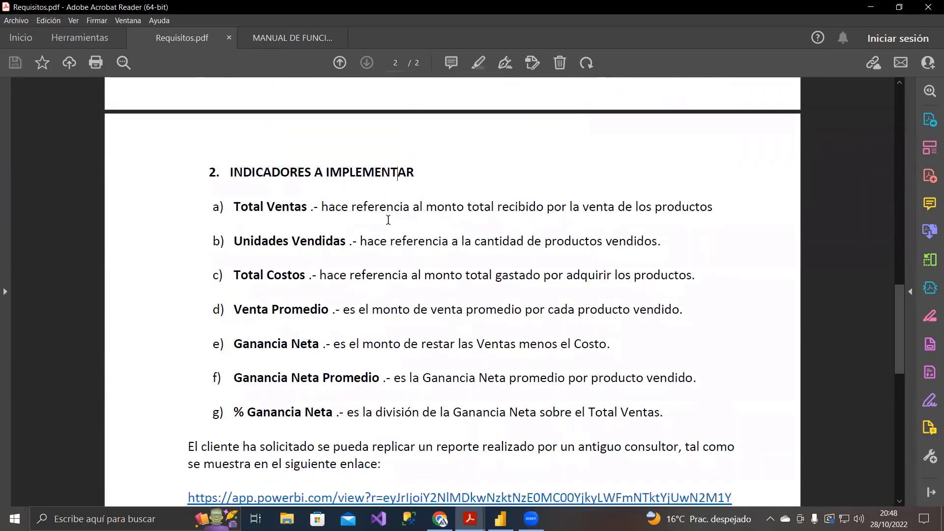
{"action": "left_click_drag", "start_coordinate": [233, 207], "coordinate": [723, 213]}
Step: Check the Total Ventas measure's formula in Power BI Desktop and highlight the Unidades Vendidas indicator back in Requisitos.pdf
{"action": "left_click", "coordinate": [500, 518]}
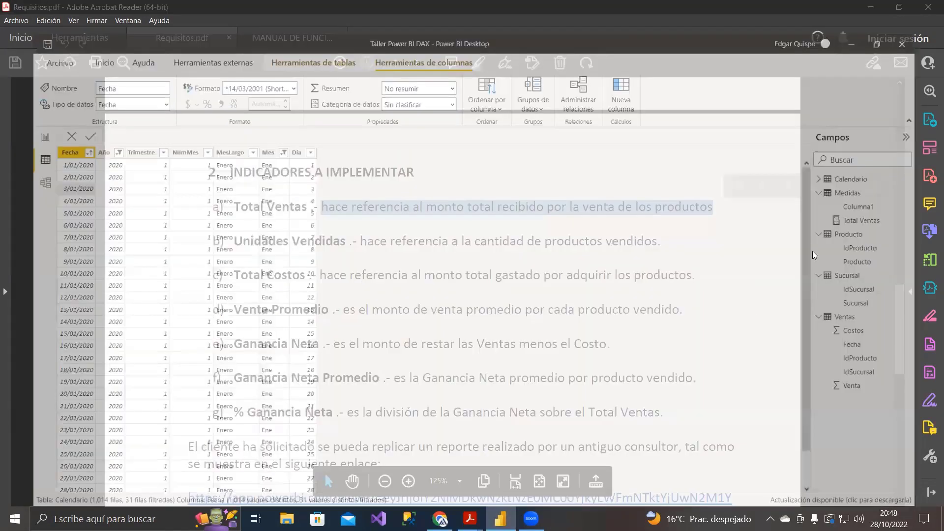
{"action": "left_click", "coordinate": [14, 108]}
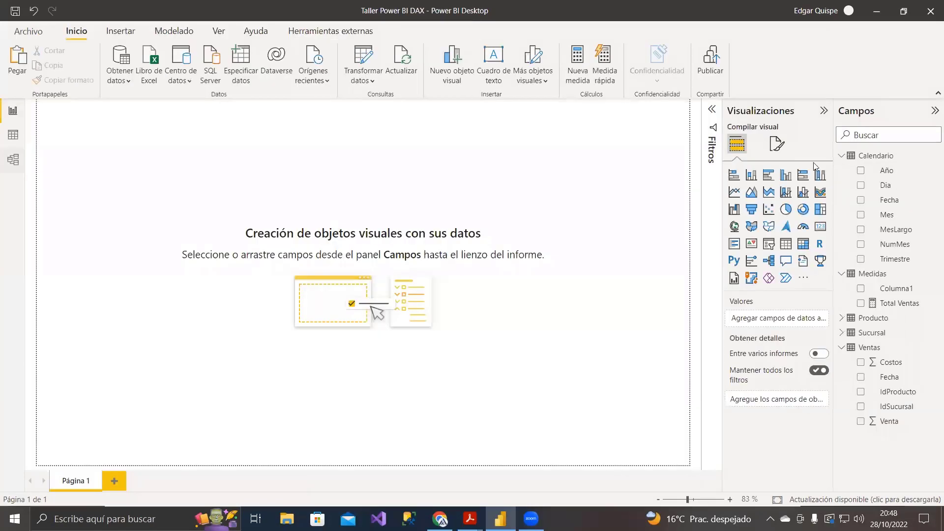
{"action": "left_click", "coordinate": [883, 304]}
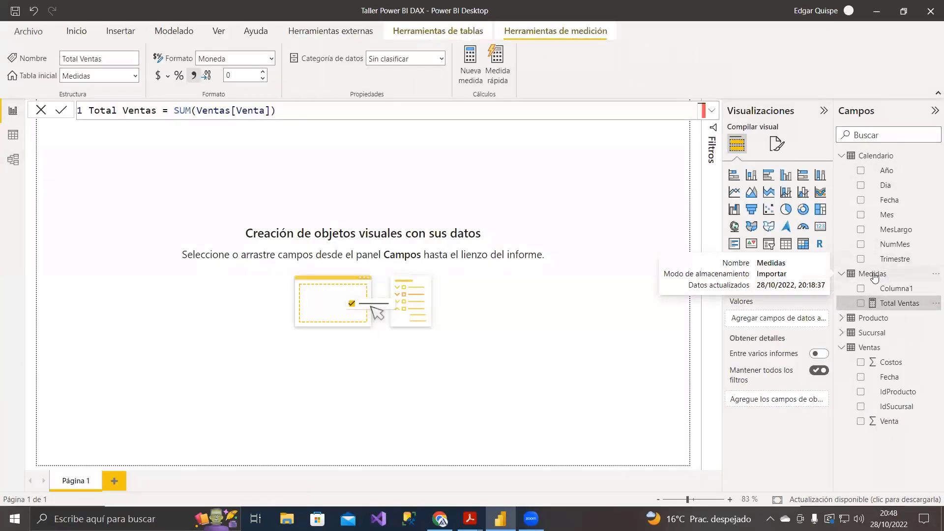
{"action": "key", "text": "alt+Tab"}
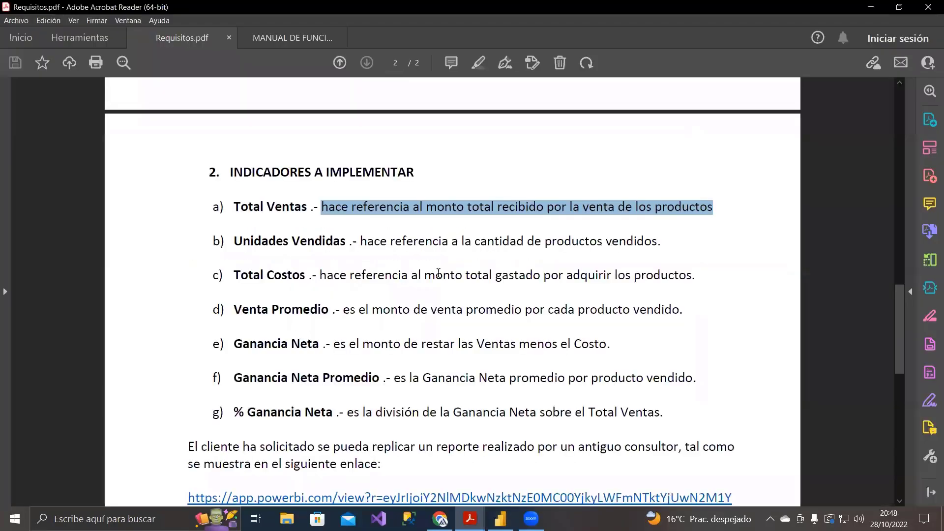
{"action": "left_click_drag", "start_coordinate": [234, 240], "coordinate": [327, 244]}
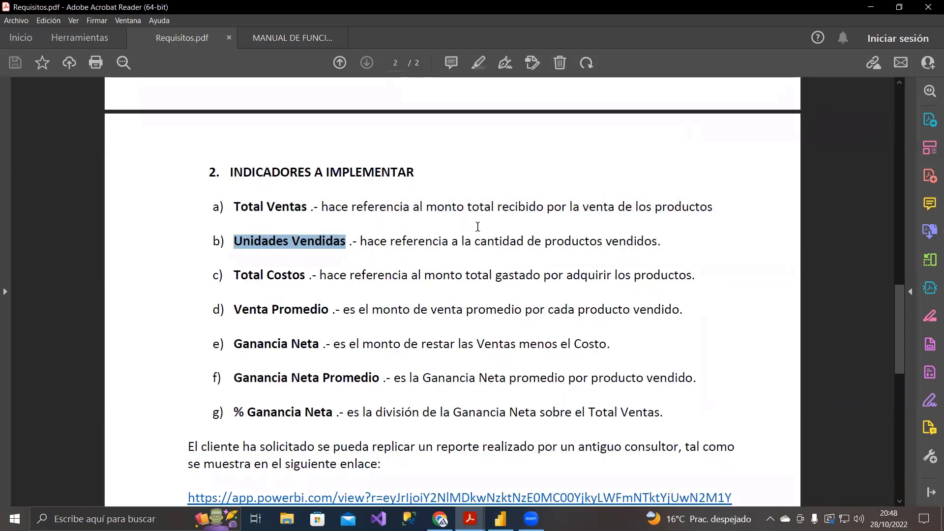
Step: Return to Power BI Desktop and clear the Mes and Año filters on the Calendario table in Data view
{"action": "left_click", "coordinate": [870, 6]}
{"action": "left_click", "coordinate": [13, 134]}
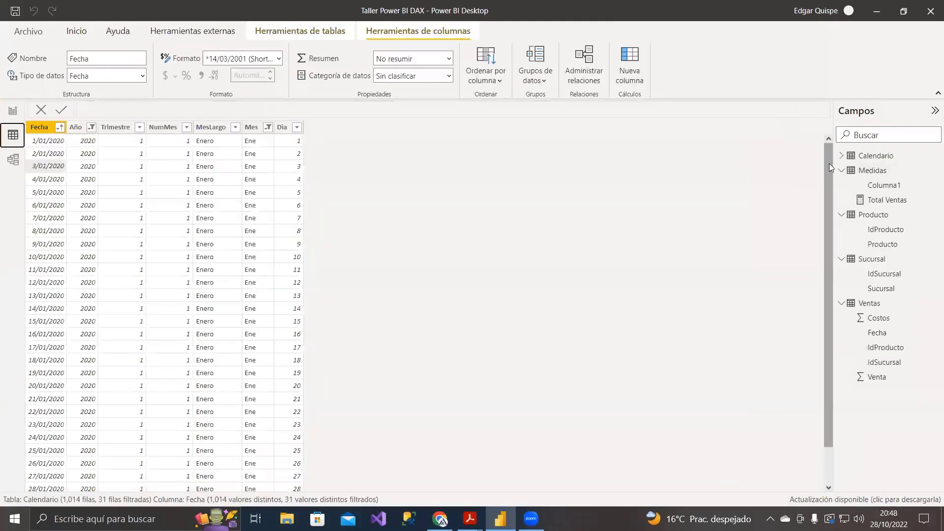
{"action": "left_click", "coordinate": [841, 170]}
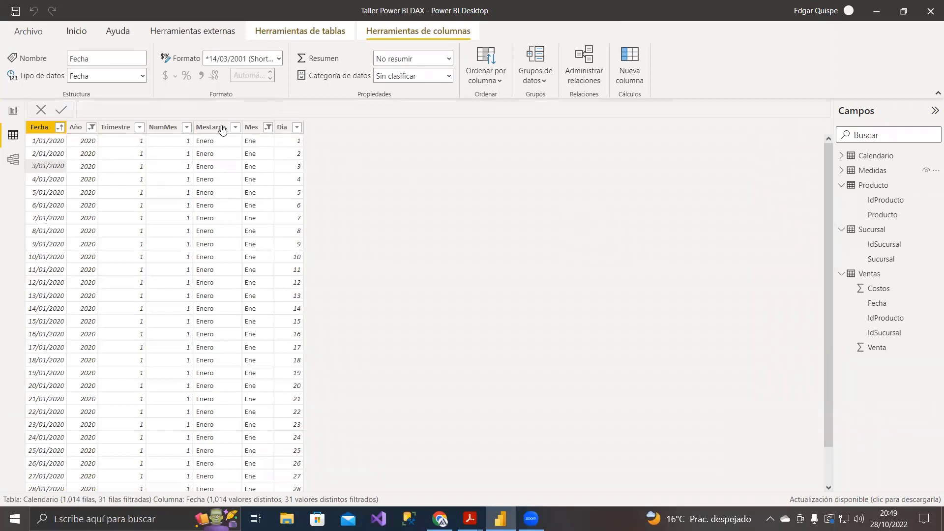
{"action": "left_click", "coordinate": [267, 126]}
{"action": "left_click", "coordinate": [302, 186]}
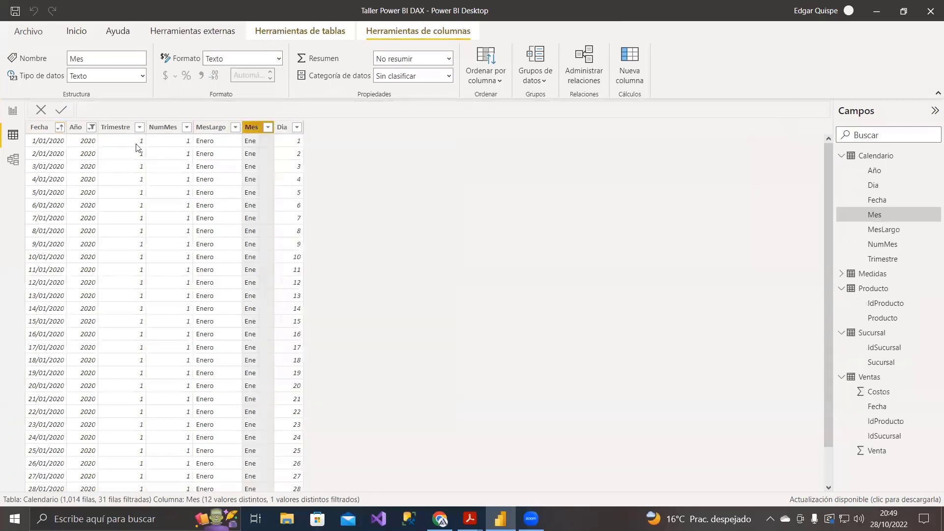
{"action": "left_click", "coordinate": [92, 127]}
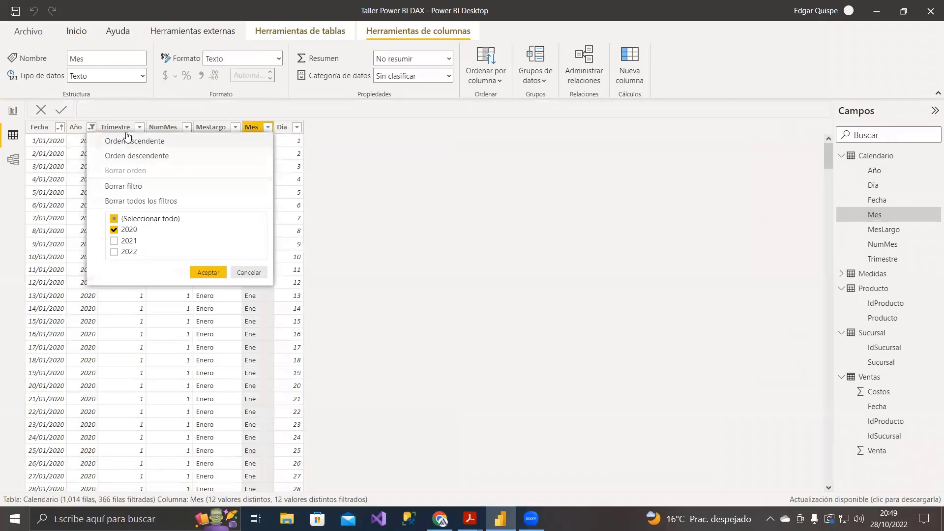
{"action": "left_click", "coordinate": [136, 189]}
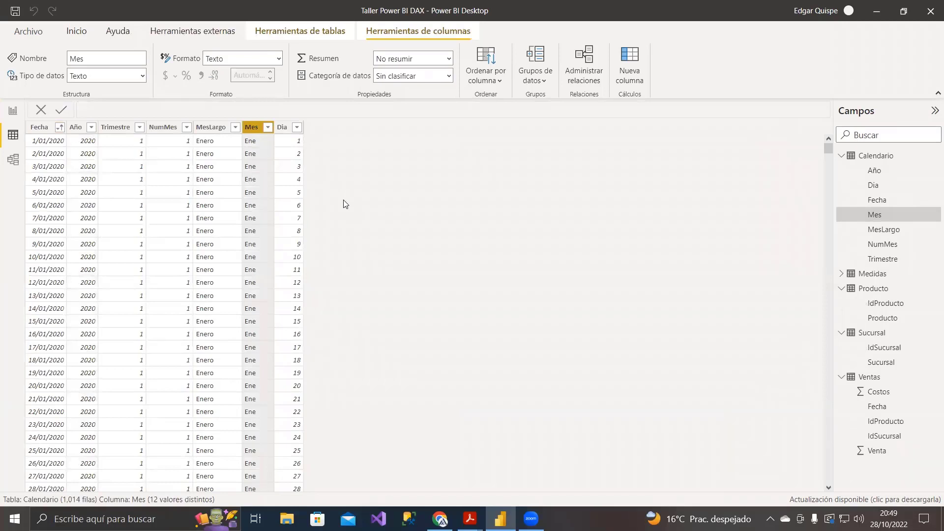
{"action": "left_click", "coordinate": [841, 156]}
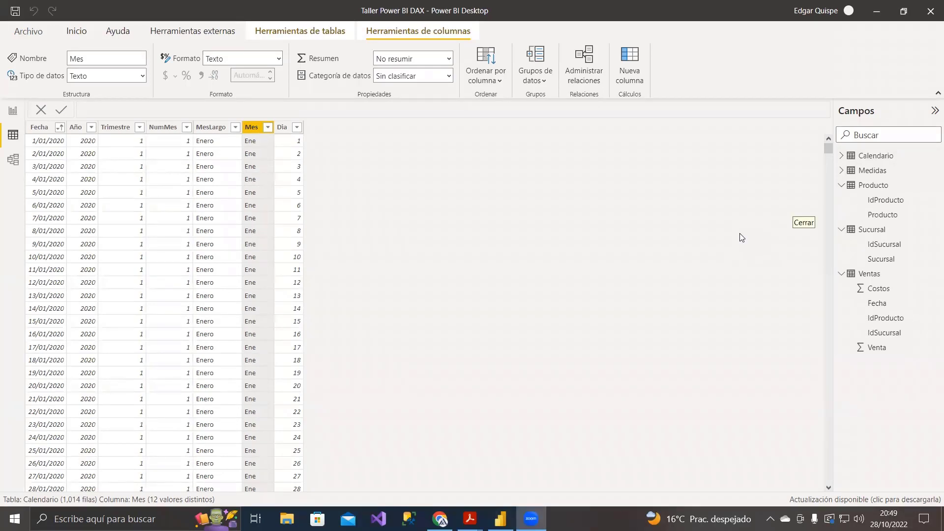
Step: Look over the Producto table's rows and clear the Fecha filter on the Ventas table
{"action": "left_click", "coordinate": [873, 186]}
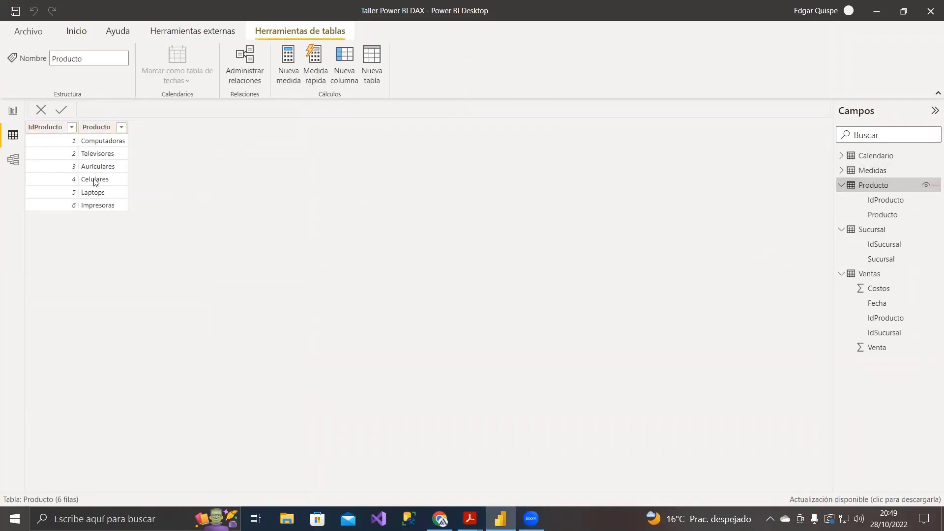
{"action": "left_click", "coordinate": [871, 274]}
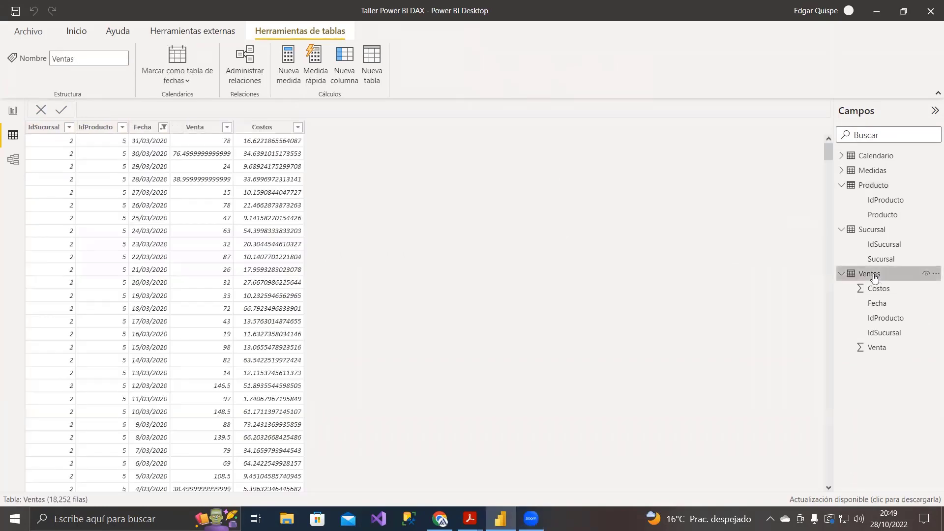
{"action": "left_click", "coordinate": [162, 127]}
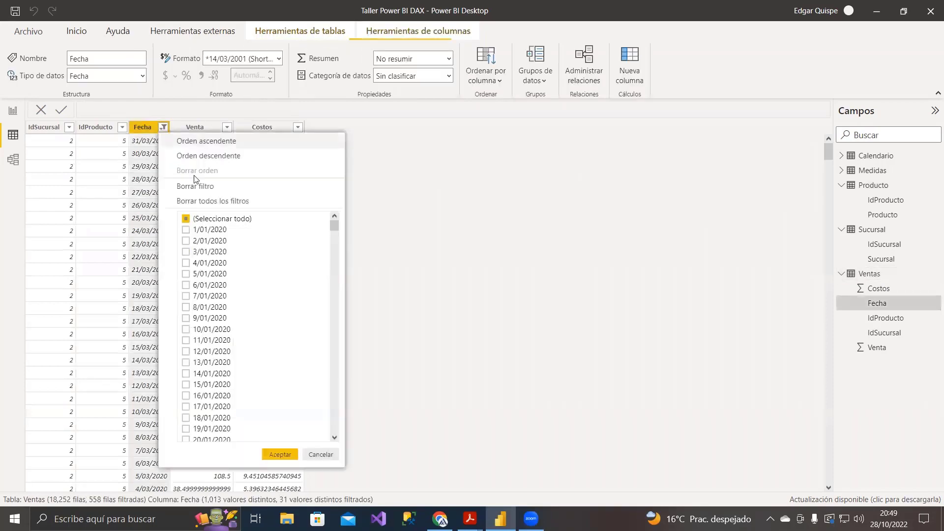
{"action": "left_click", "coordinate": [216, 190]}
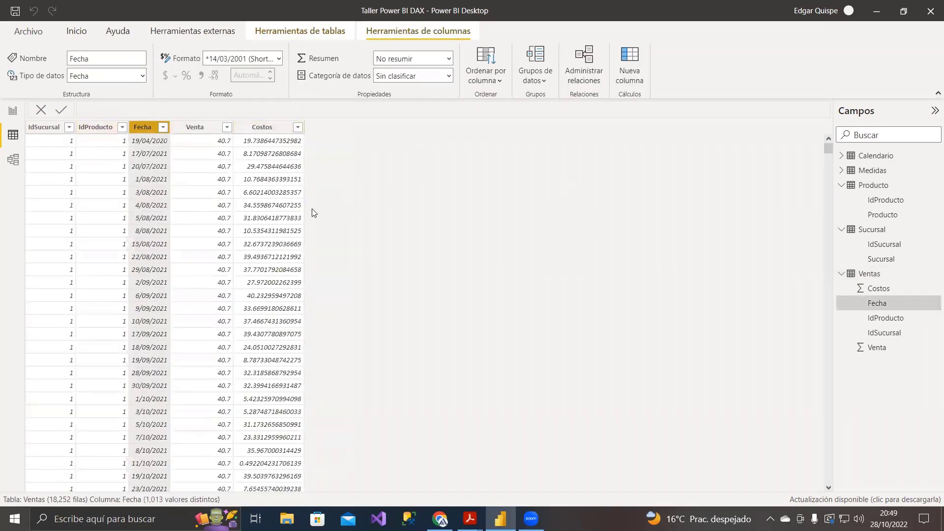
Step: Examine the IdSucursal, IdProducto, Fecha, Venta and Costos values in the first row of the Ventas table
{"action": "left_click", "coordinate": [59, 142]}
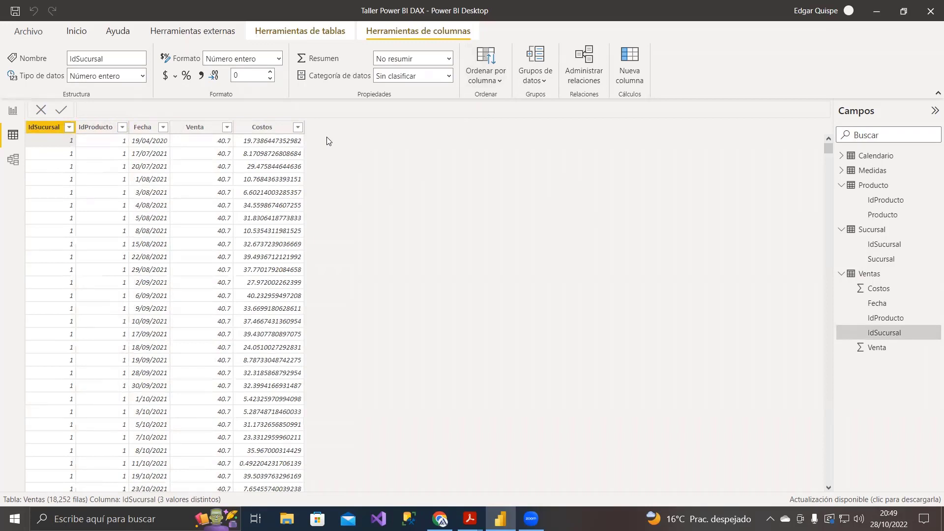
{"action": "left_click", "coordinate": [106, 138]}
{"action": "left_click", "coordinate": [150, 139]}
{"action": "left_click", "coordinate": [197, 142]}
{"action": "left_click", "coordinate": [290, 142]}
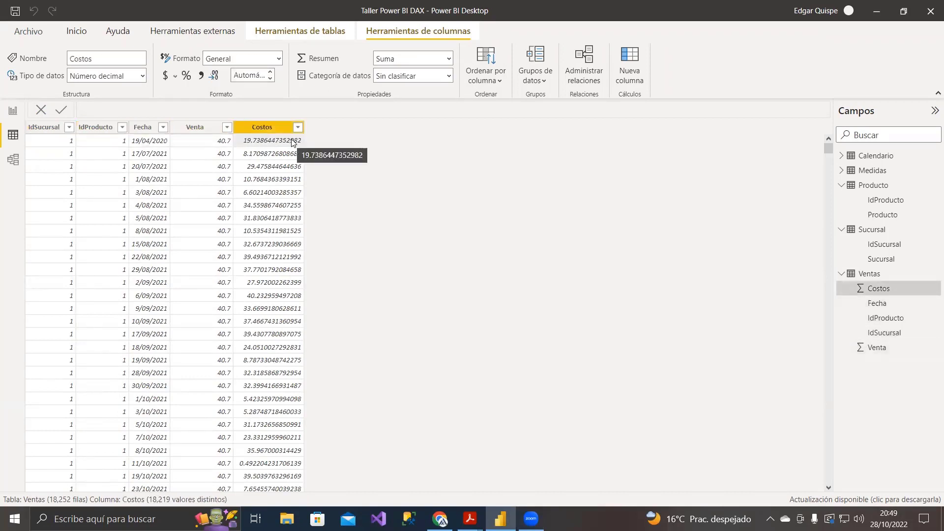
{"action": "left_click", "coordinate": [107, 145]}
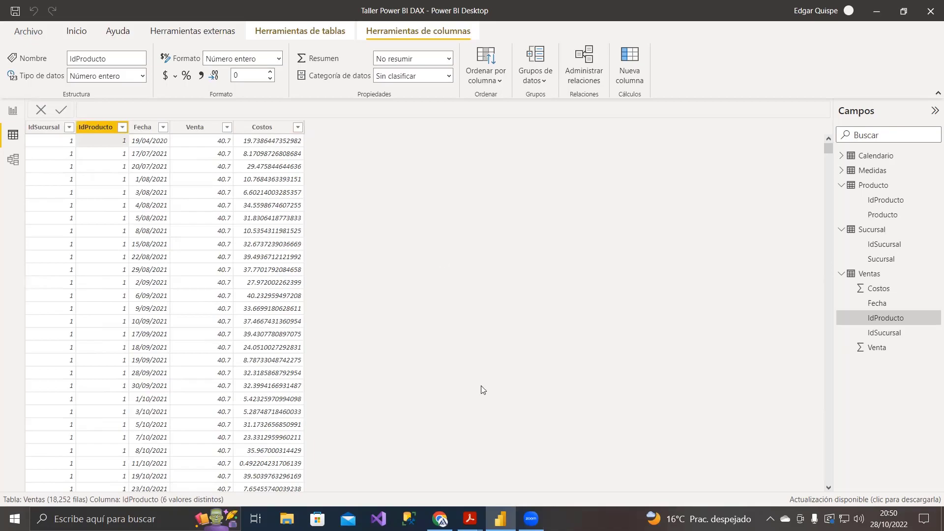
Step: Switch to Requisitos.pdf and highlight the Unidades Vendidas indicator to reread its definition
{"action": "mouse_move", "coordinate": [470, 518]}
{"action": "left_click", "coordinate": [436, 465]}
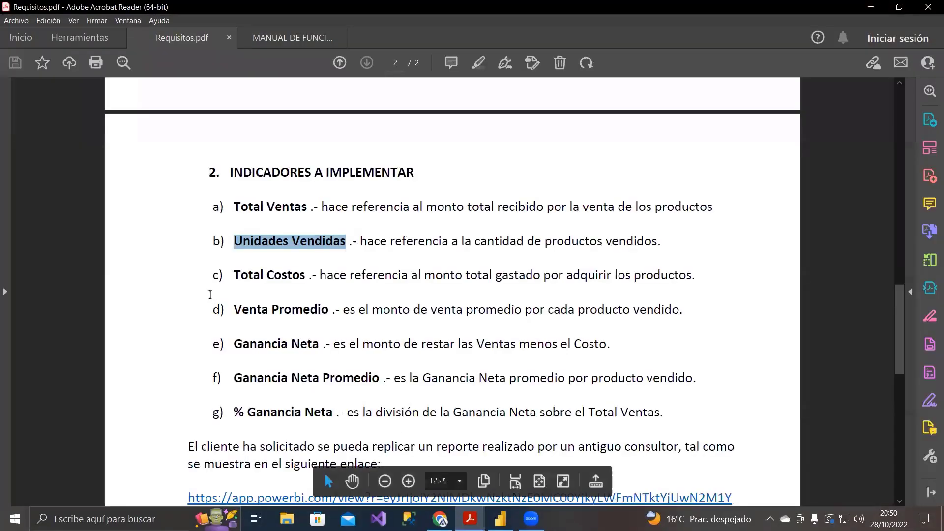
{"action": "left_click", "coordinate": [348, 240]}
{"action": "left_click_drag", "start_coordinate": [349, 241], "coordinate": [213, 241]}
Step: Return to Power BI Desktop and inspect the IdSucursal and IdProducto columns of the Ventas table
{"action": "left_click", "coordinate": [870, 7]}
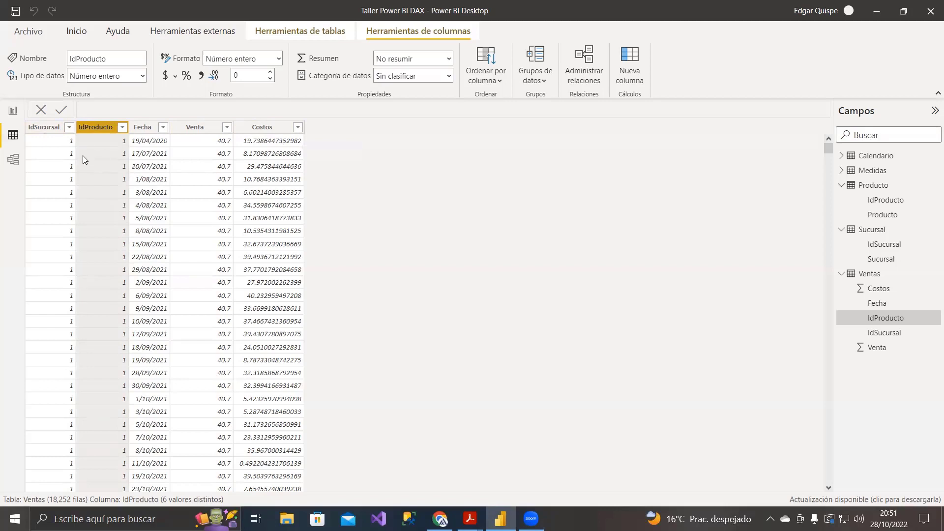
{"action": "left_click", "coordinate": [54, 139]}
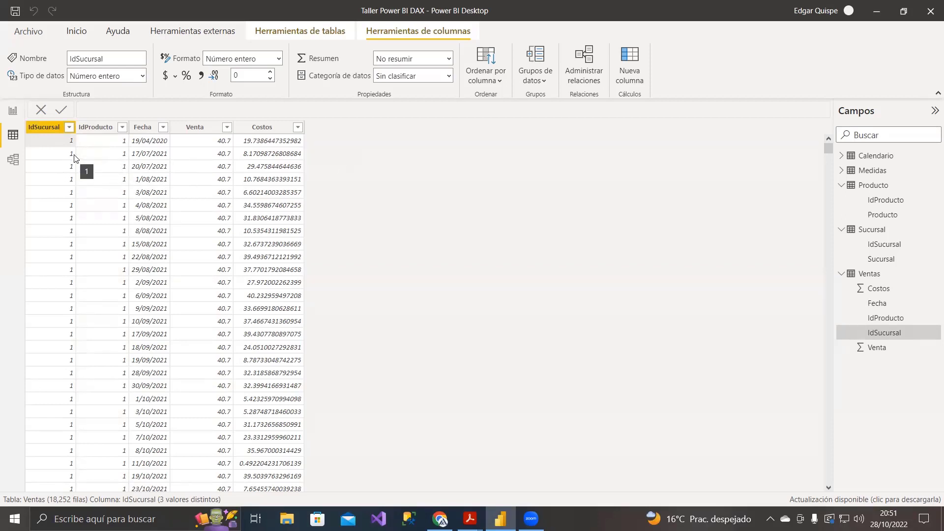
{"action": "left_click", "coordinate": [107, 128]}
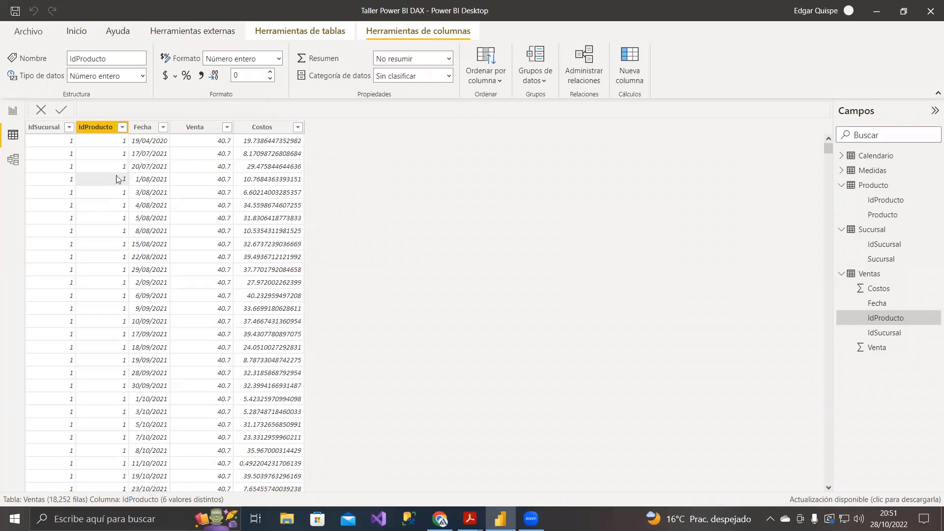
{"action": "left_click", "coordinate": [104, 129]}
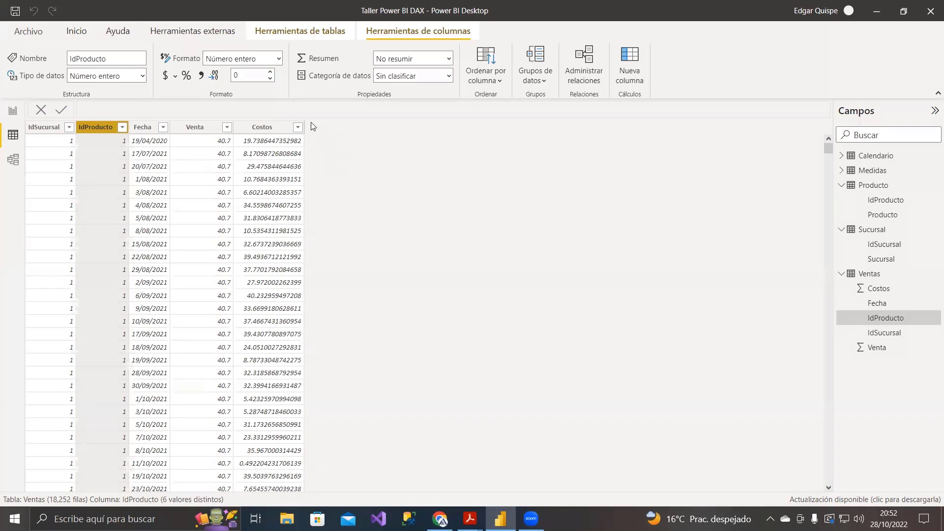
Step: Return to the report page and create a measure named Unidades Vendidas in the Medidas table with the placeholder value 1
{"action": "left_click", "coordinate": [144, 127]}
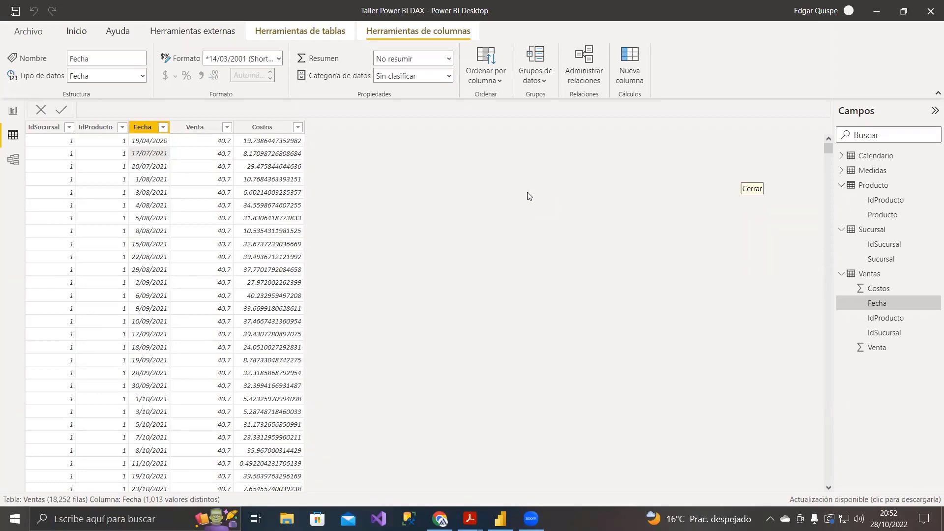
{"action": "left_click", "coordinate": [13, 111]}
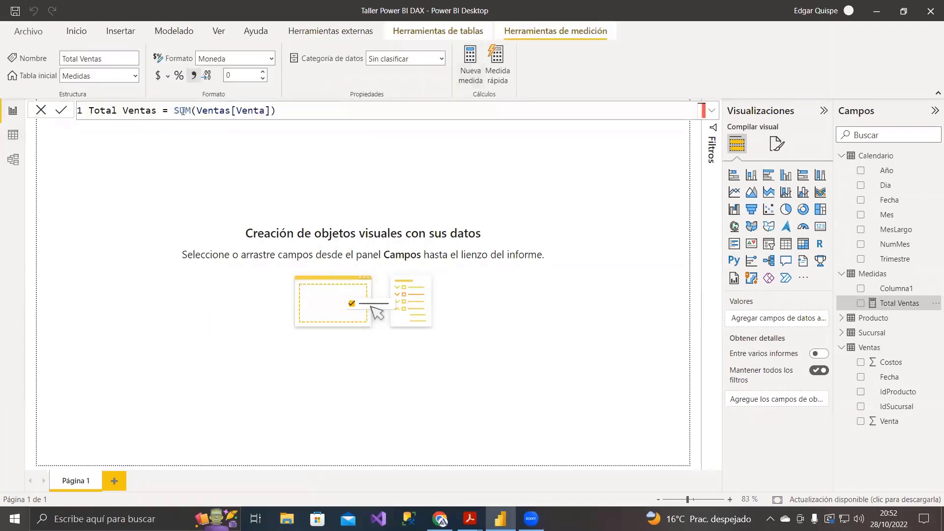
{"action": "mouse_move", "coordinate": [469, 519]}
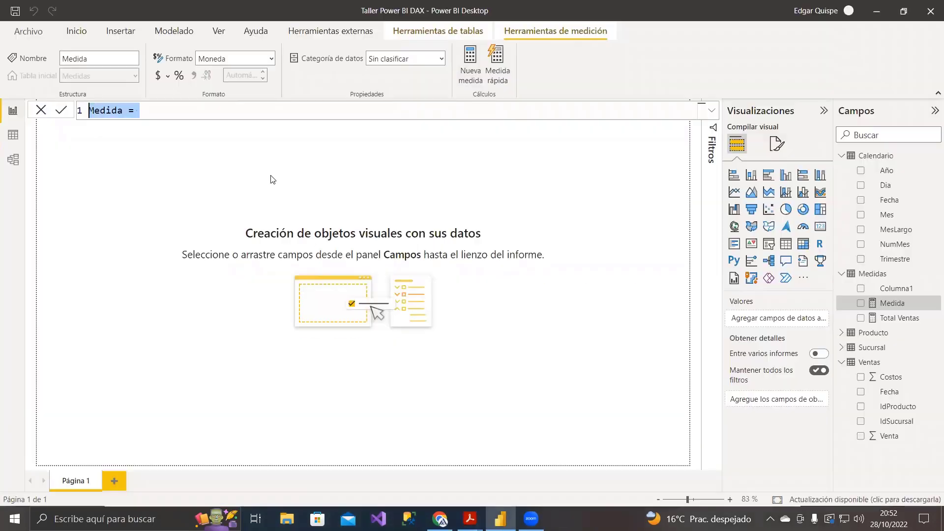
{"action": "type", "text": "Unidad"}
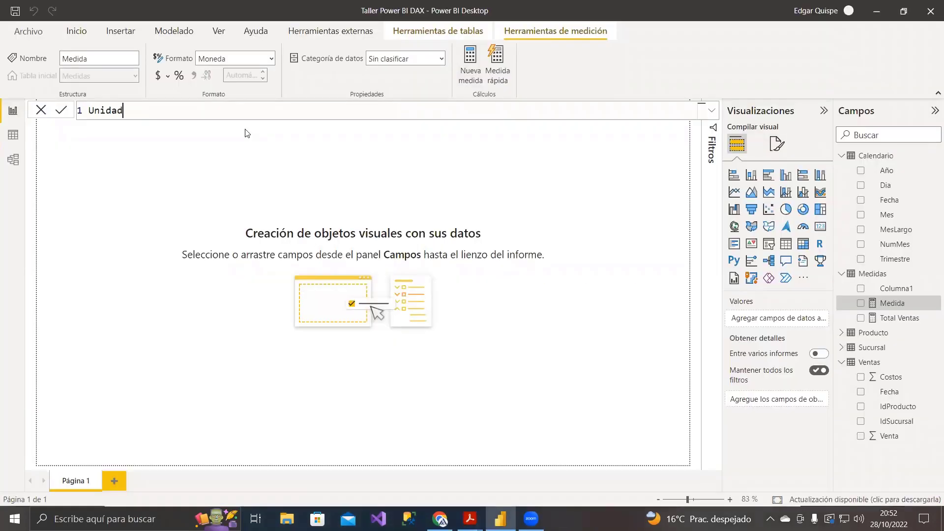
{"action": "type", "text": "es Vendidas"}
{"action": "type", "text": " = coun"}
{"action": "key", "text": "BackSpace"}
{"action": "key", "text": "BackSpace"}
{"action": "key", "text": "BackSpace"}
{"action": "key", "text": "BackSpace"}
{"action": "key", "text": "Return"}
Step: Replace the placeholder in the Unidades Vendidas formula with the beginning of a COUNTROWS function
{"action": "double_click", "coordinate": [203, 110]}
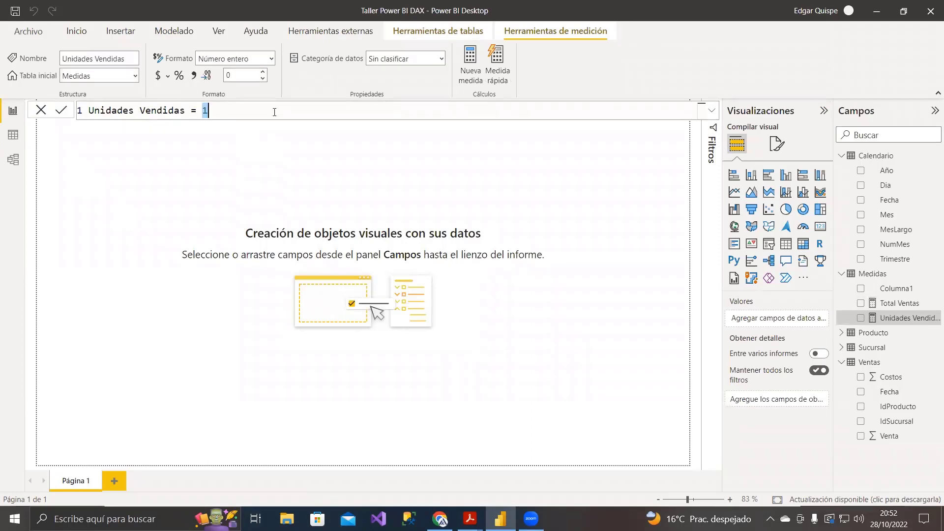
{"action": "left_click", "coordinate": [221, 106]}
{"action": "key", "text": "BackSpace"}
{"action": "type", "text": "countrows("}
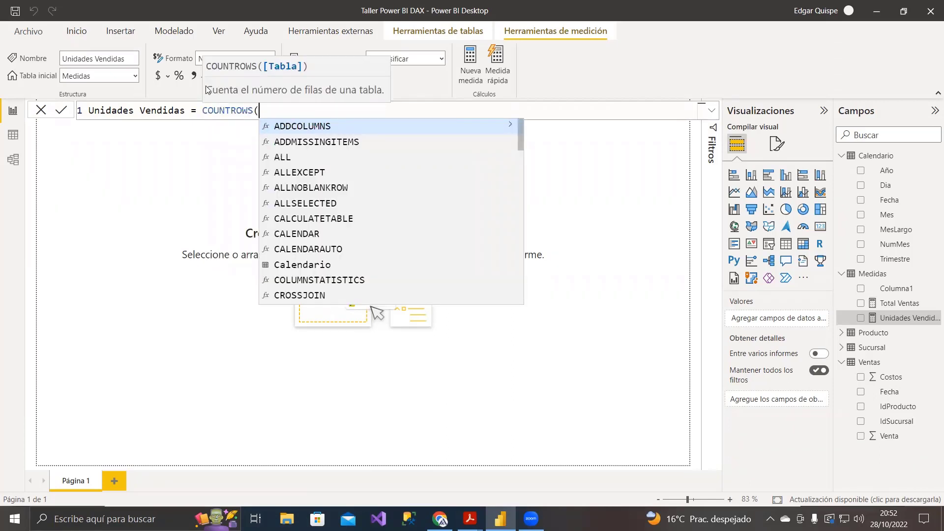
{"action": "left_click", "coordinate": [395, 52]}
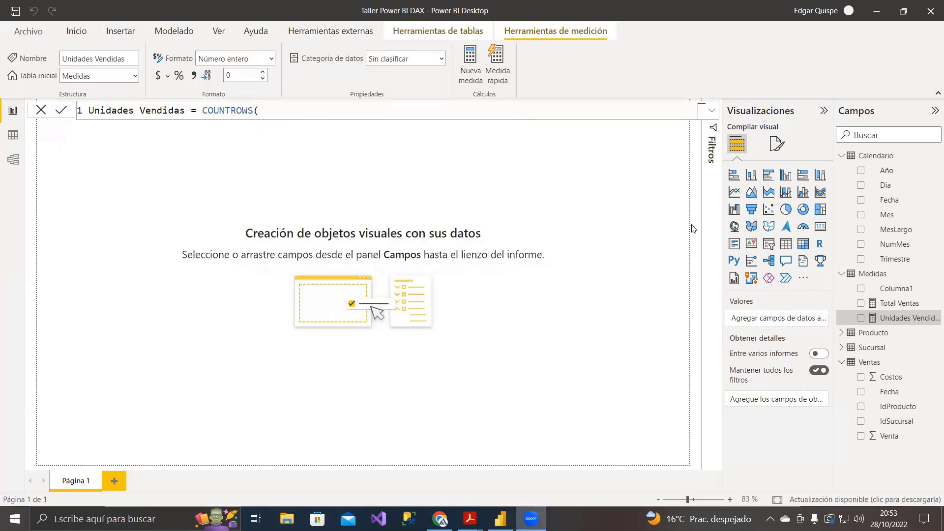
{"action": "left_click", "coordinate": [324, 114]}
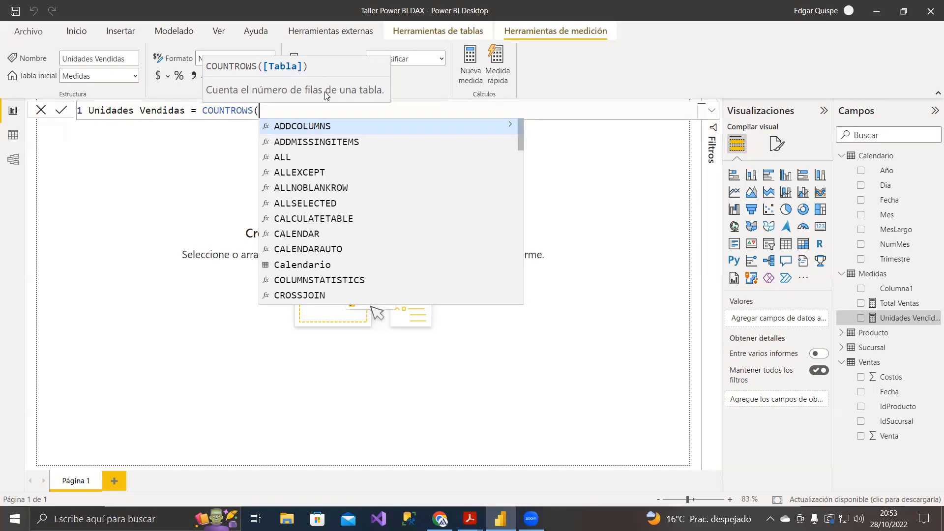
Step: Switch to MANUAL DE FUNCIONES DAX.pdf, look over its opening page, and return to Power BI Desktop
{"action": "left_click", "coordinate": [470, 519]}
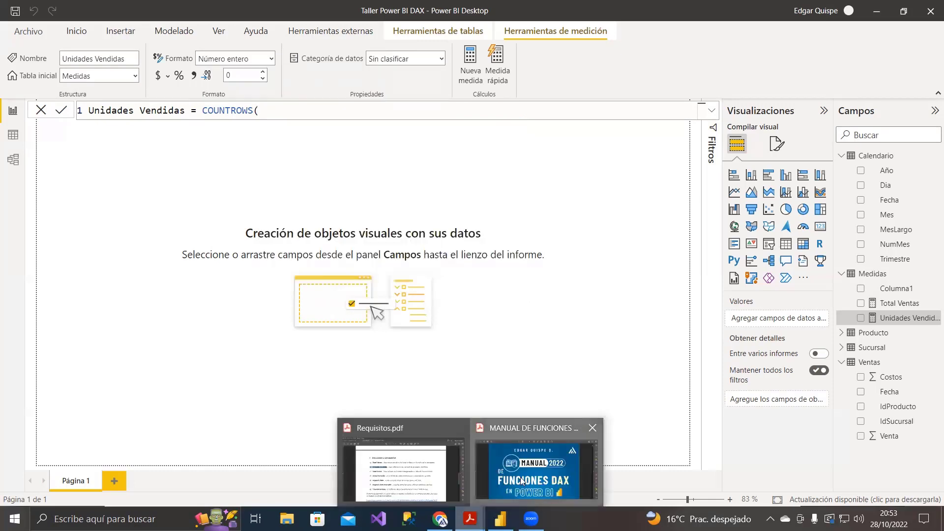
{"action": "left_click", "coordinate": [522, 479]}
{"action": "scroll", "coordinate": [492, 293], "scroll_direction": "down", "scroll_amount": 6}
{"action": "scroll", "coordinate": [514, 276], "scroll_direction": "up", "scroll_amount": 5}
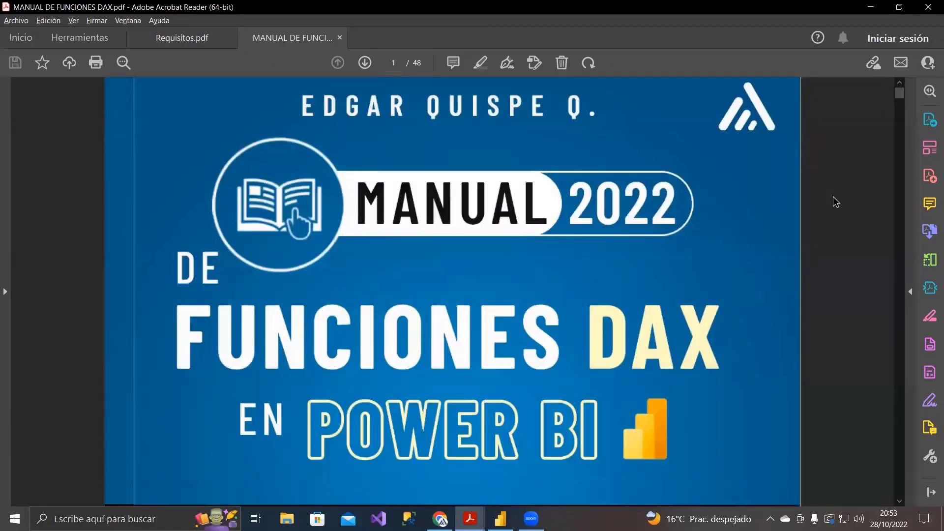
{"action": "scroll", "coordinate": [630, 229], "scroll_direction": "down", "scroll_amount": 4}
{"action": "left_click_drag", "start_coordinate": [897, 99], "coordinate": [880, 18]}
{"action": "left_click", "coordinate": [870, 7]}
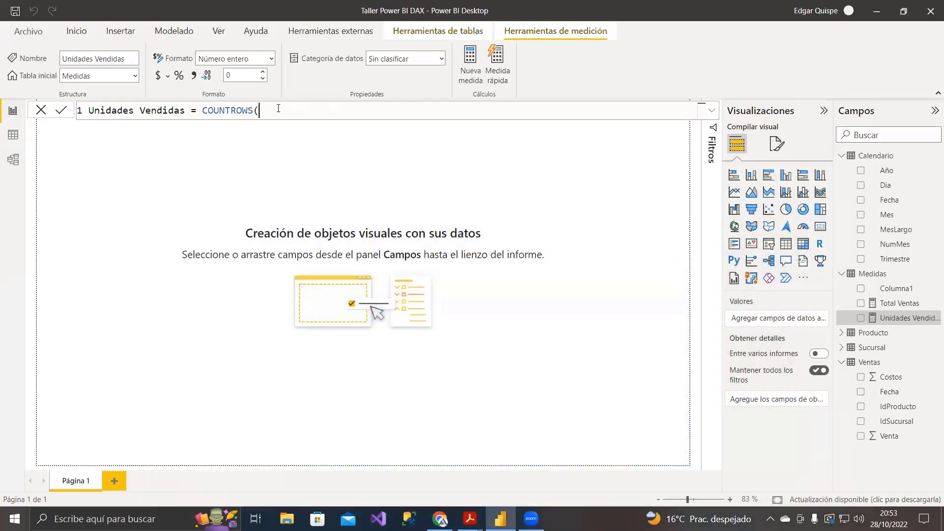
Step: Complete the measure formula as Unidades Vendidas = COUNTROWS(Ventas)
{"action": "type", "text": "Ventas"}
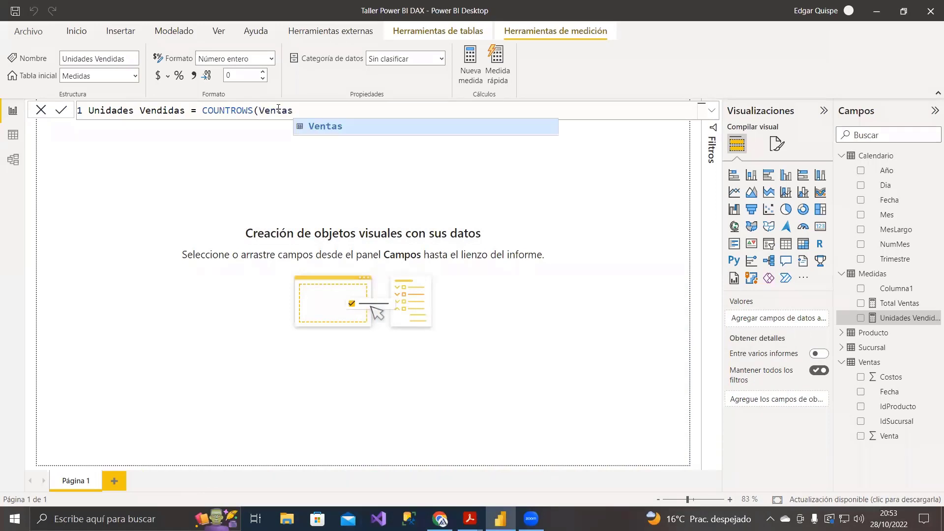
{"action": "type", "text": ")"}
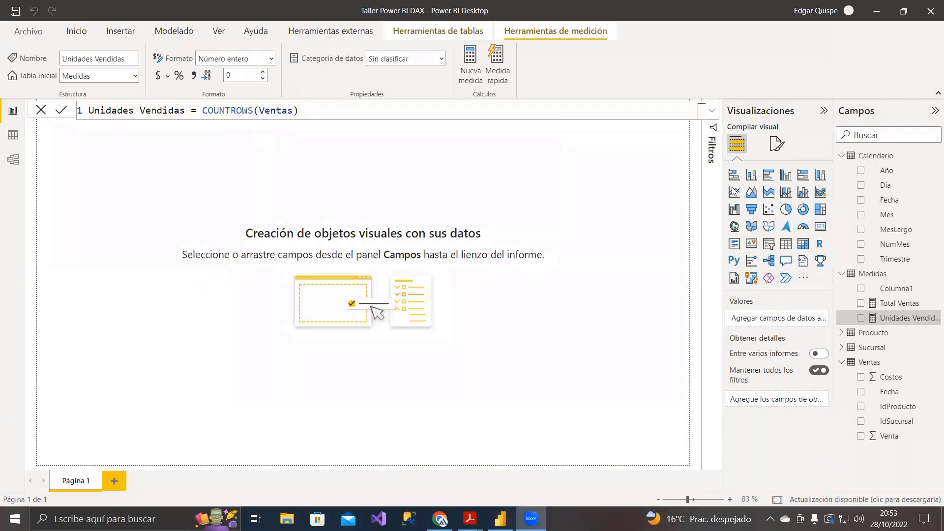
{"action": "left_click_drag", "start_coordinate": [301, 112], "coordinate": [92, 107]}
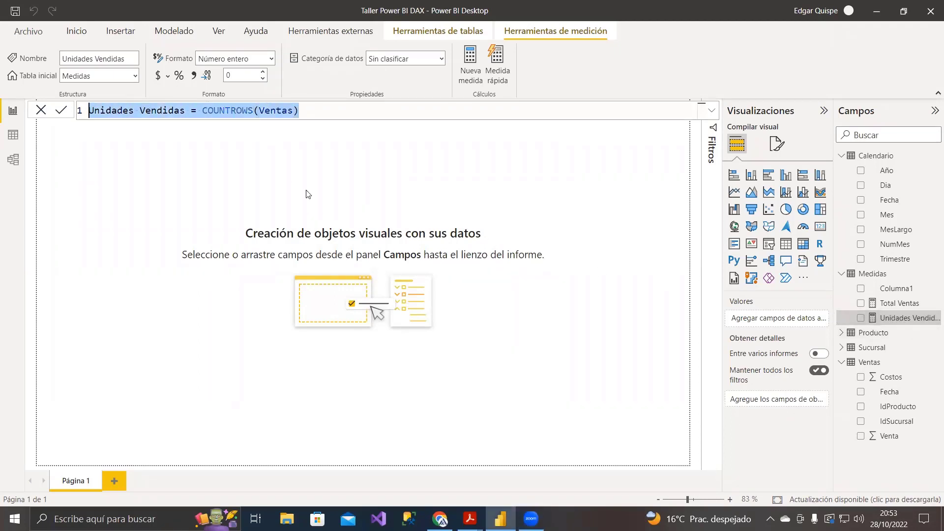
{"action": "left_click", "coordinate": [276, 185]}
Step: Add the Unidades Vendidas measure to the page as a card visual with its display units set to Ninguno
{"action": "left_click_drag", "start_coordinate": [878, 325], "coordinate": [431, 212]}
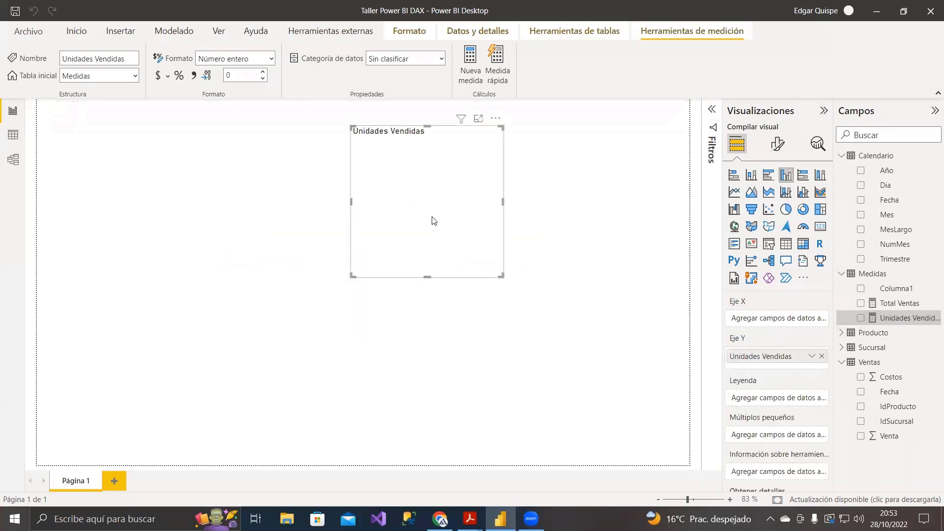
{"action": "left_click", "coordinate": [819, 226]}
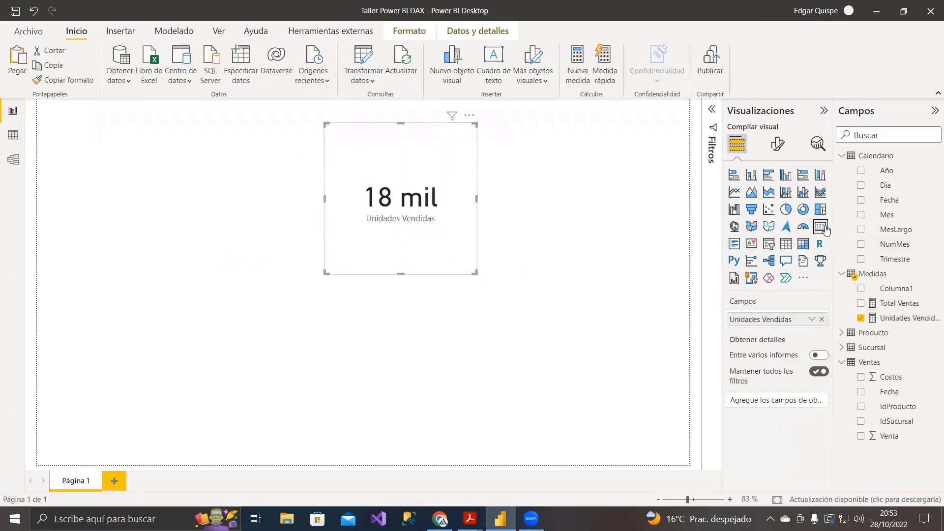
{"action": "left_click", "coordinate": [777, 144]}
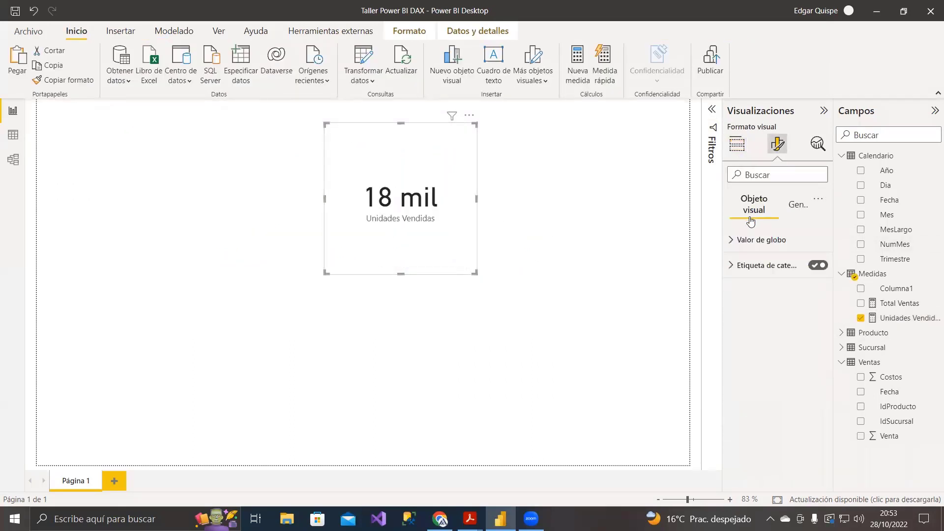
{"action": "left_click", "coordinate": [747, 239]}
{"action": "left_click", "coordinate": [793, 366]}
{"action": "left_click", "coordinate": [772, 390]}
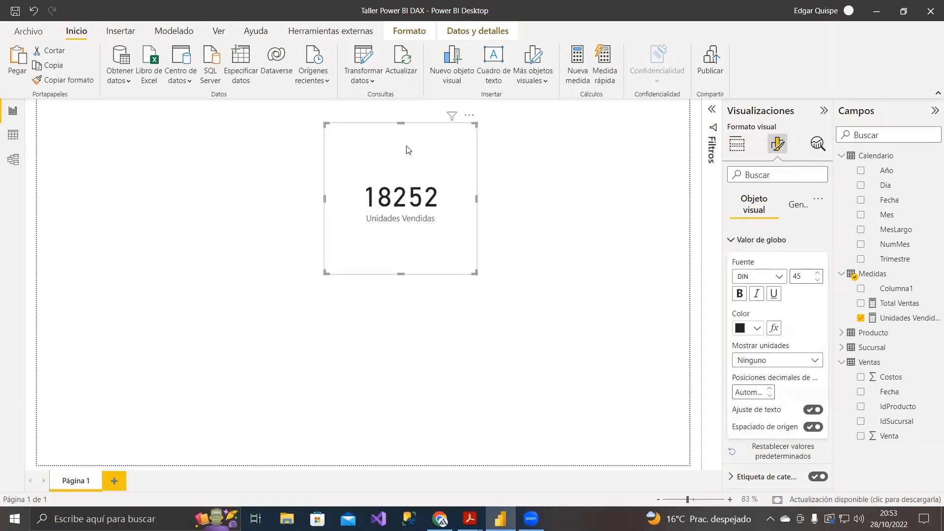
Step: Reduce the Unidades Vendidas card's height by more than half and move it higher on the page
{"action": "left_click_drag", "start_coordinate": [401, 124], "coordinate": [401, 208]}
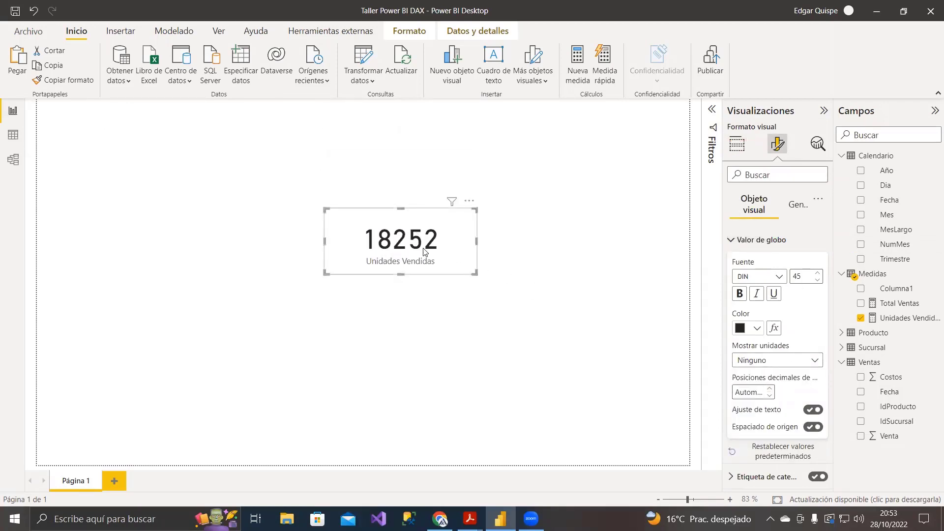
{"action": "left_click_drag", "start_coordinate": [425, 249], "coordinate": [382, 203]}
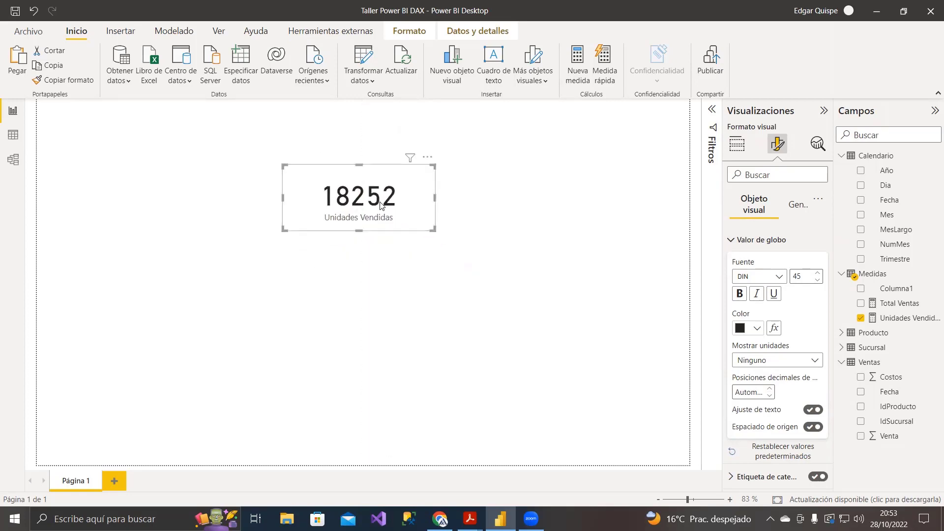
Step: Filter the Ventas table's data to IdProducto 1 to check how many rows that product has
{"action": "left_click", "coordinate": [13, 135]}
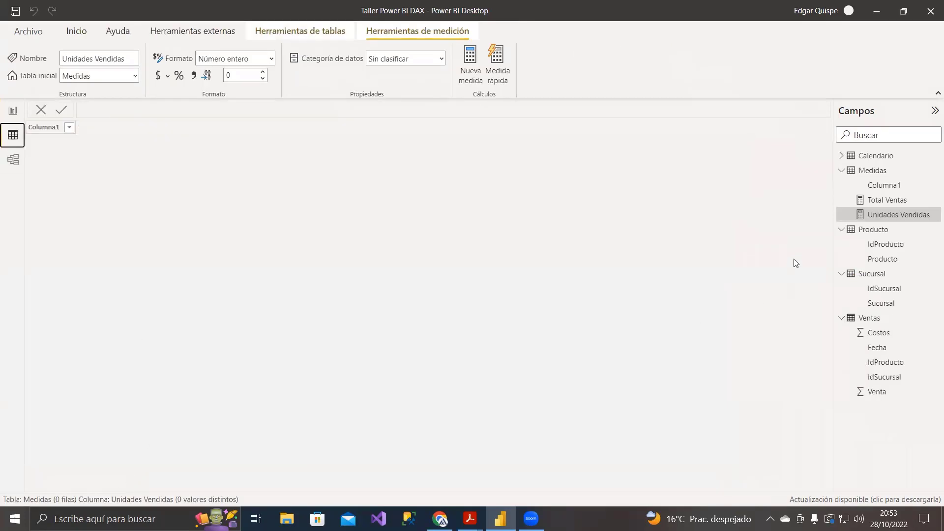
{"action": "left_click", "coordinate": [841, 170]}
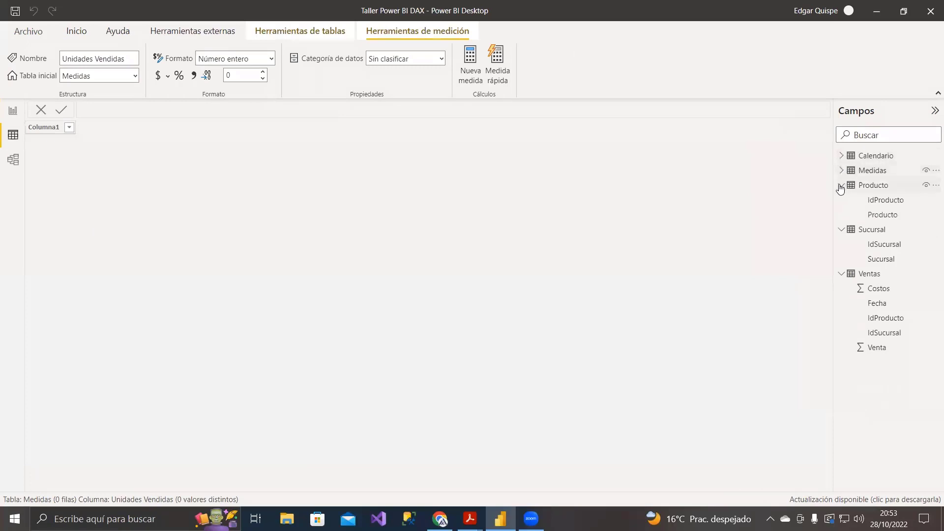
{"action": "left_click", "coordinate": [841, 186]}
{"action": "left_click", "coordinate": [870, 244]}
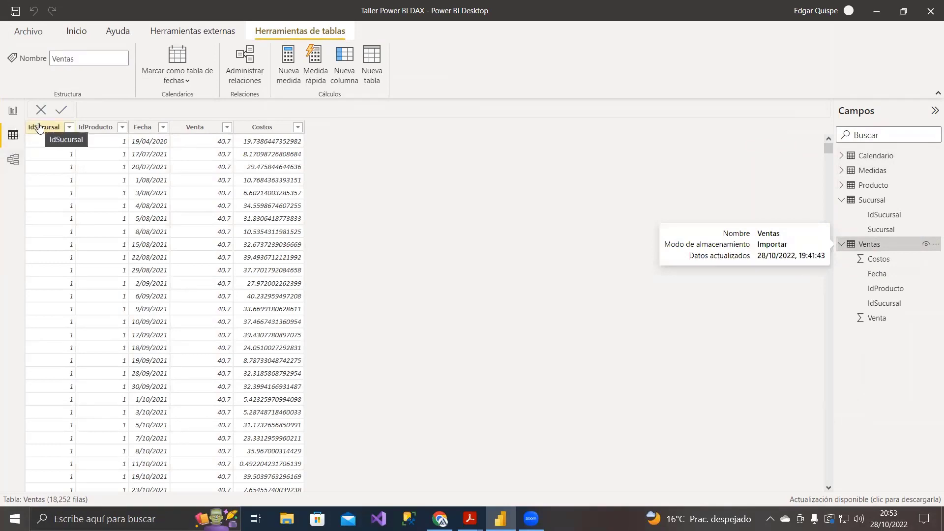
{"action": "left_click", "coordinate": [122, 127]}
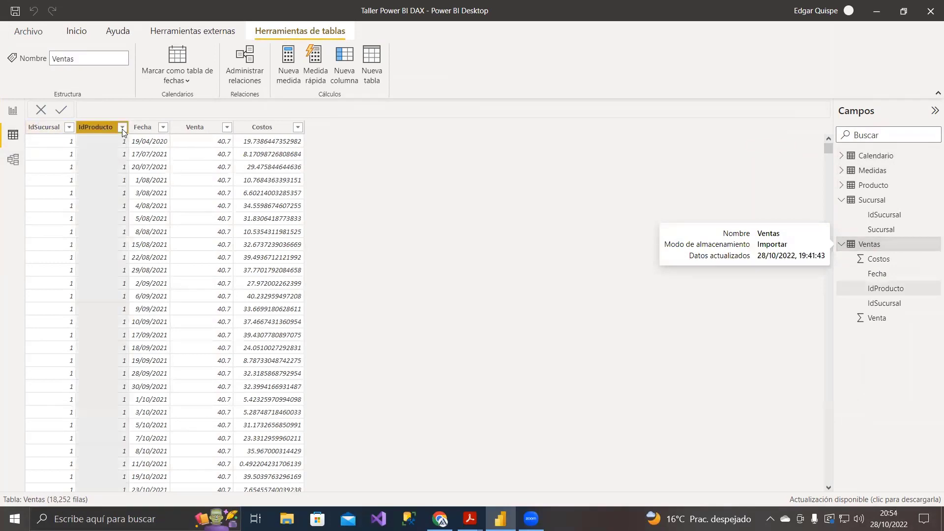
{"action": "left_click", "coordinate": [145, 219]}
{"action": "left_click", "coordinate": [145, 230]}
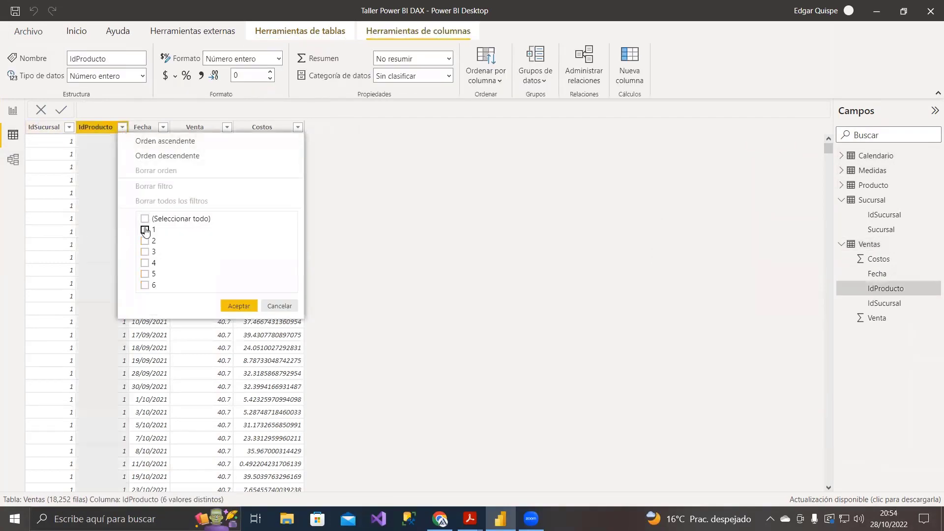
{"action": "left_click", "coordinate": [239, 305]}
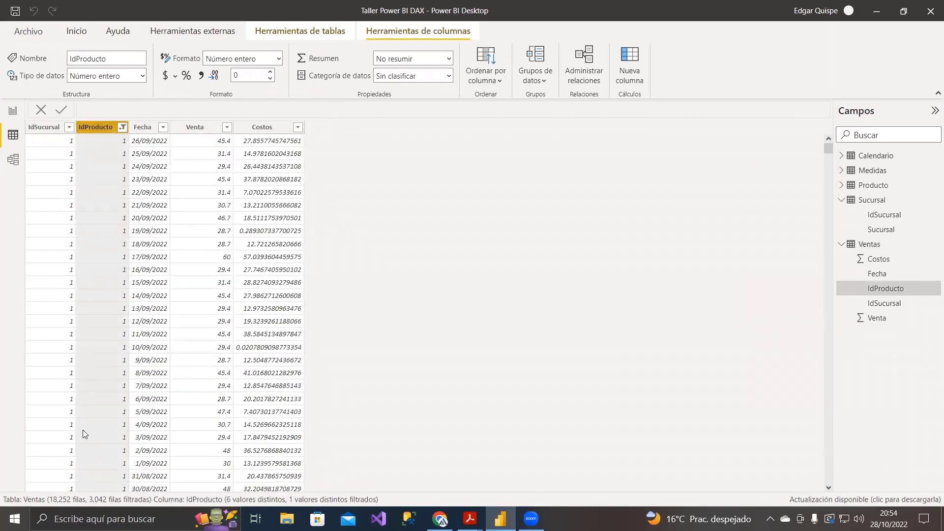
Step: Add a slicer to the report page based on the IdProducto field of the Ventas table
{"action": "left_click", "coordinate": [13, 113]}
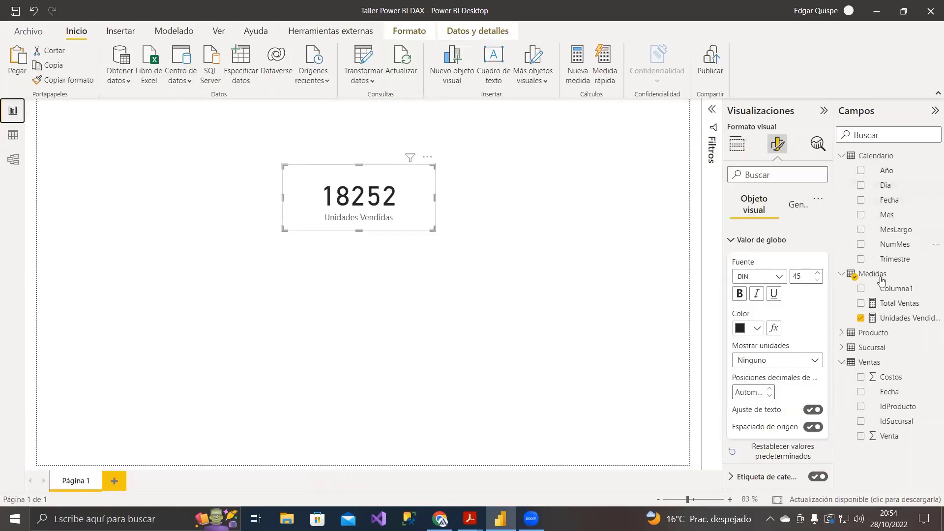
{"action": "left_click", "coordinate": [867, 362]}
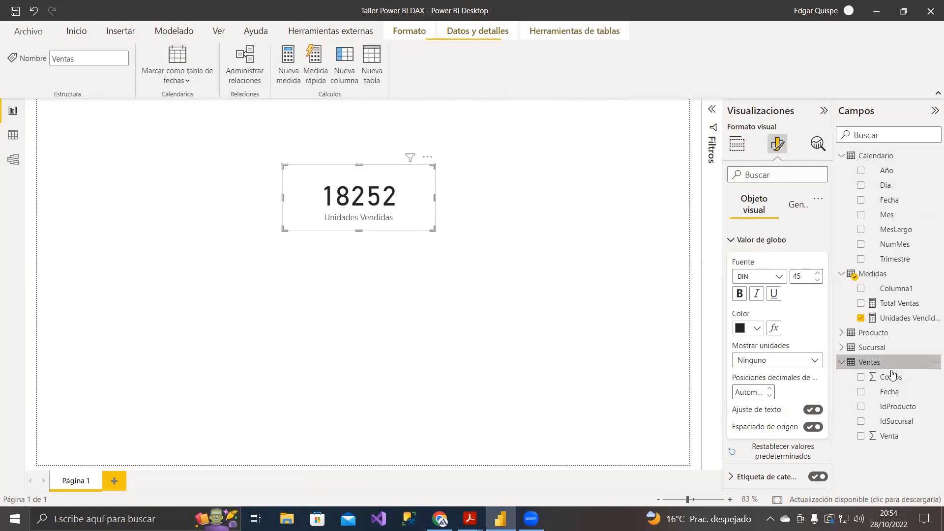
{"action": "left_click_drag", "start_coordinate": [898, 406], "coordinate": [125, 145]}
{"action": "left_click", "coordinate": [737, 143]}
{"action": "left_click", "coordinate": [768, 243]}
Step: Show the IdProducto slicer as a list, select product 1 to filter the card, and move the slicer away from the card
{"action": "left_click", "coordinate": [252, 136]}
{"action": "left_click", "coordinate": [263, 152]}
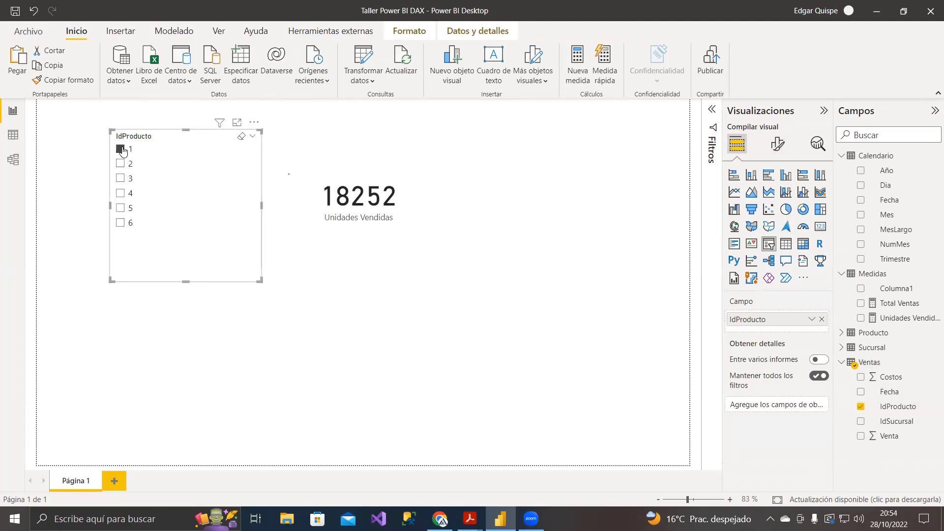
{"action": "left_click", "coordinate": [119, 149]}
{"action": "left_click_drag", "start_coordinate": [177, 140], "coordinate": [120, 133]}
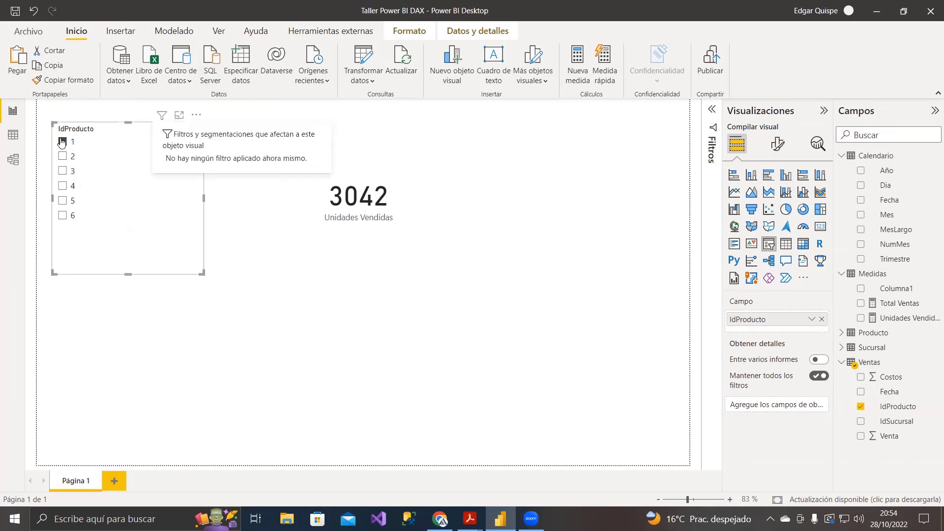
Step: Delete the IdProducto slicer from the page and save the report
{"action": "left_click", "coordinate": [183, 129]}
{"action": "key", "text": "Delete"}
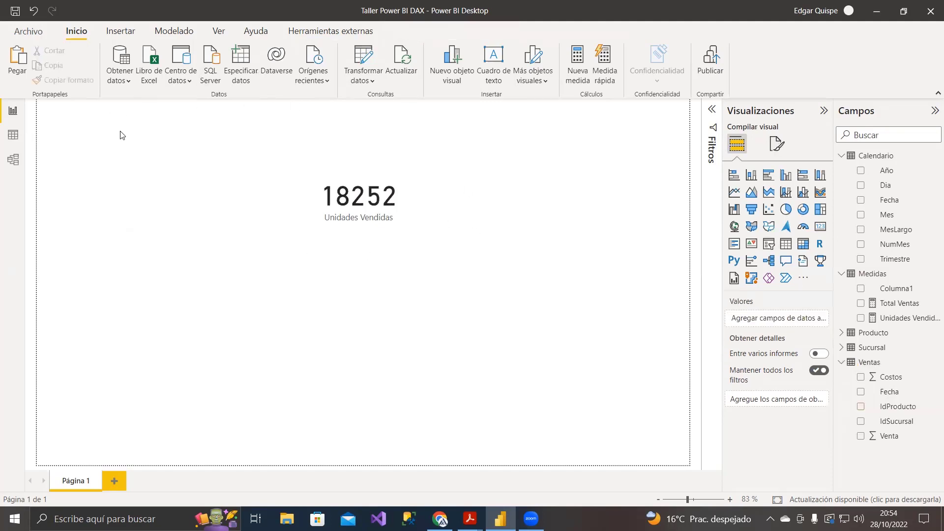
{"action": "left_click", "coordinate": [14, 10]}
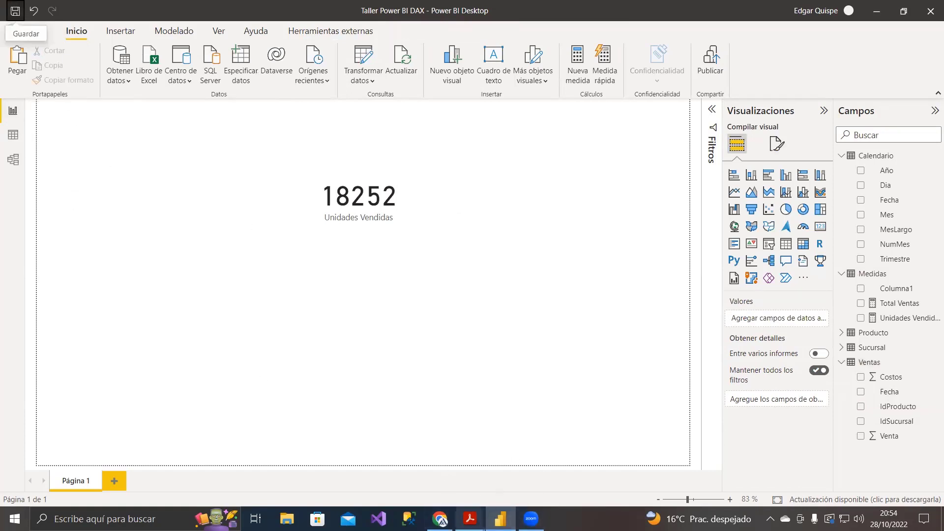
Step: Switch to Requisitos.pdf and highlight the Total Costos indicator to read its definition
{"action": "mouse_move", "coordinate": [440, 518]}
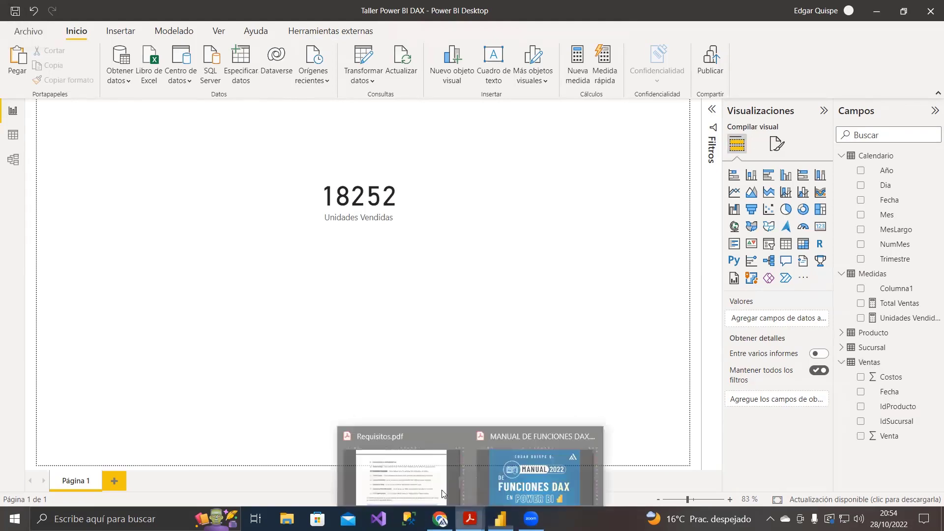
{"action": "left_click", "coordinate": [461, 515]}
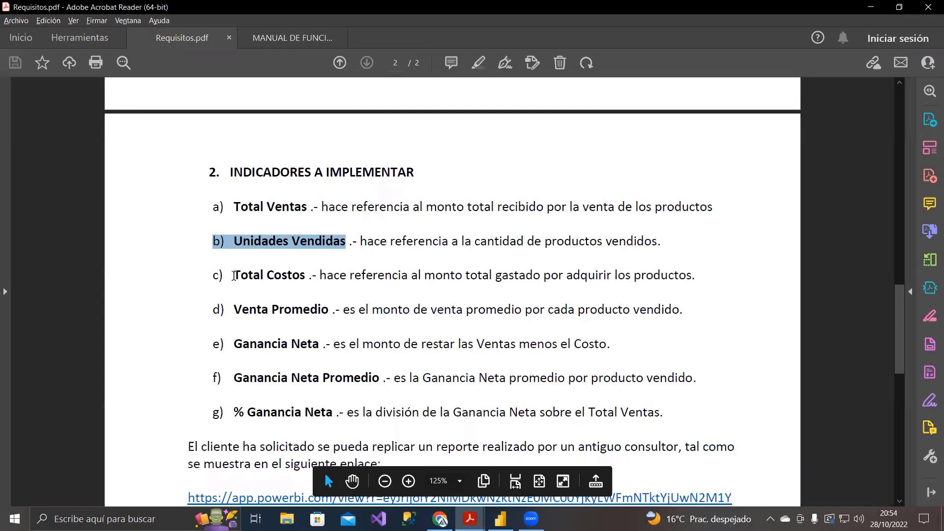
{"action": "left_click_drag", "start_coordinate": [234, 275], "coordinate": [306, 277]}
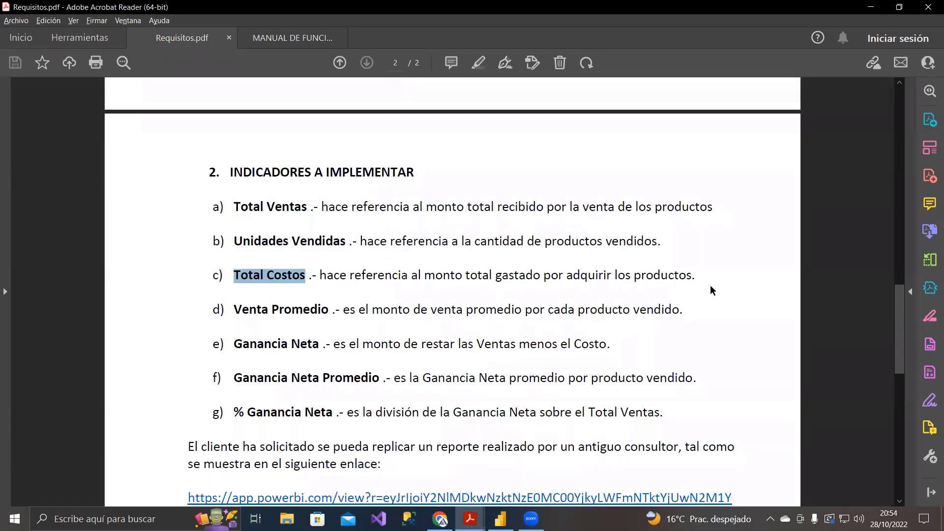
Step: Switch to Power BI Desktop and clear the filter on the IdProducto column of the Ventas table
{"action": "left_click", "coordinate": [871, 6]}
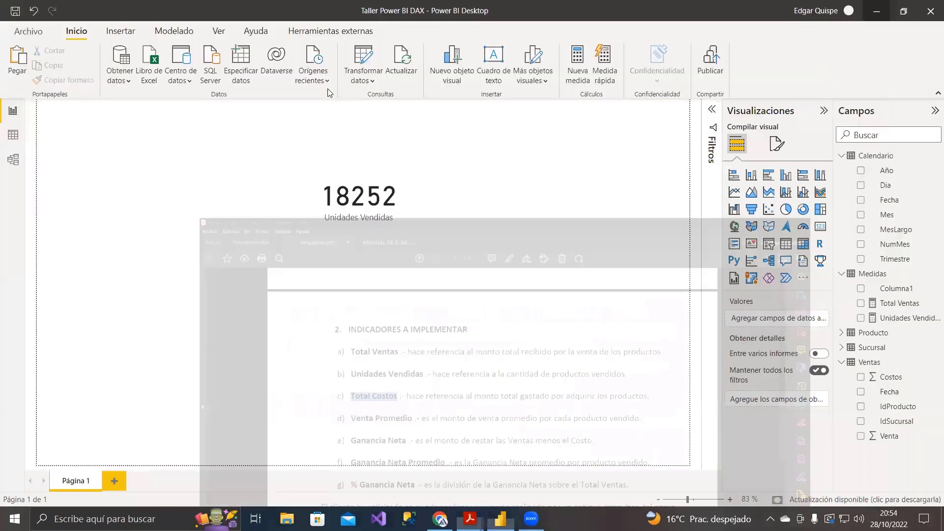
{"action": "left_click", "coordinate": [13, 134]}
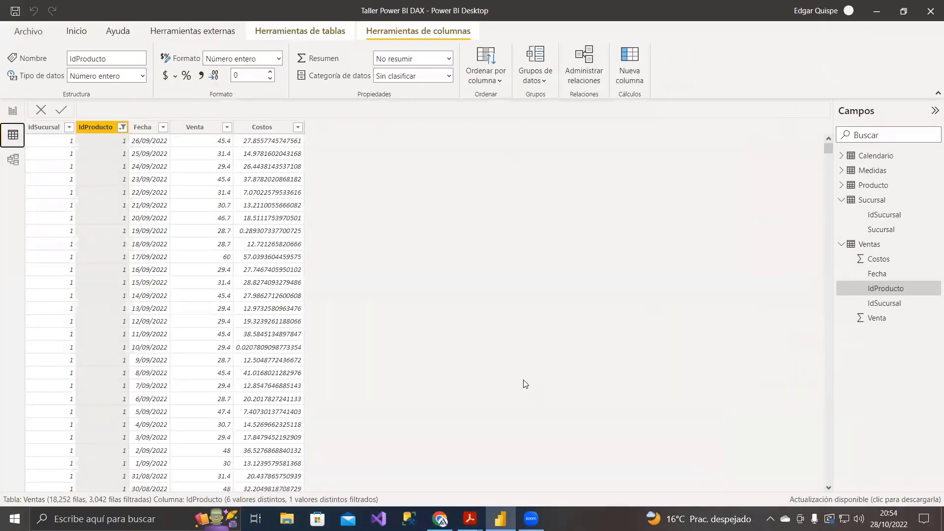
{"action": "left_click", "coordinate": [121, 127]}
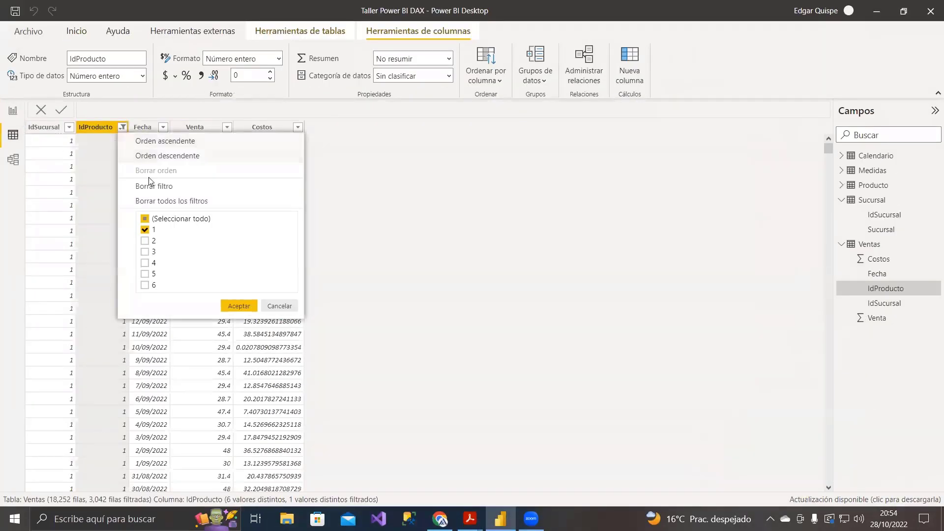
{"action": "left_click", "coordinate": [157, 185]}
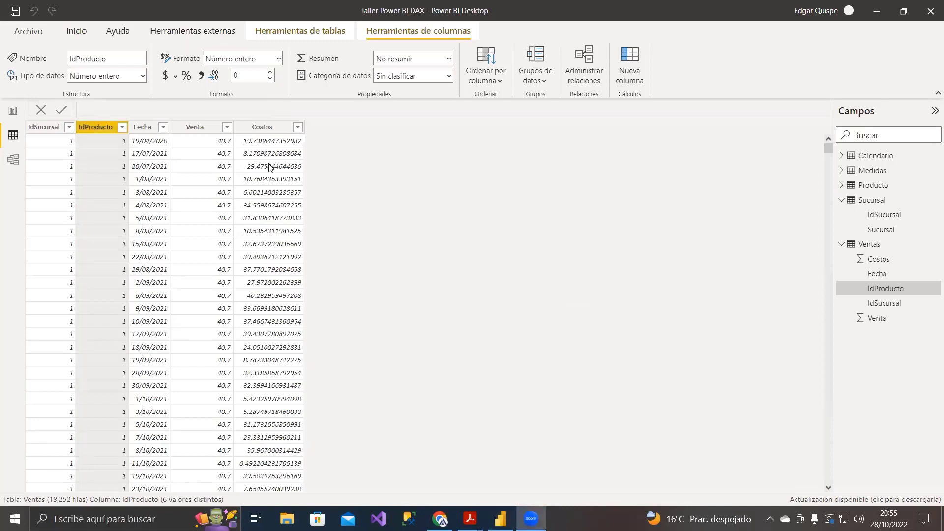
Step: Recheck the Total Costos requirement in Requisitos.pdf and create a measure named Total Costo in the Medidas table with the placeholder value 1
{"action": "left_click", "coordinate": [13, 110]}
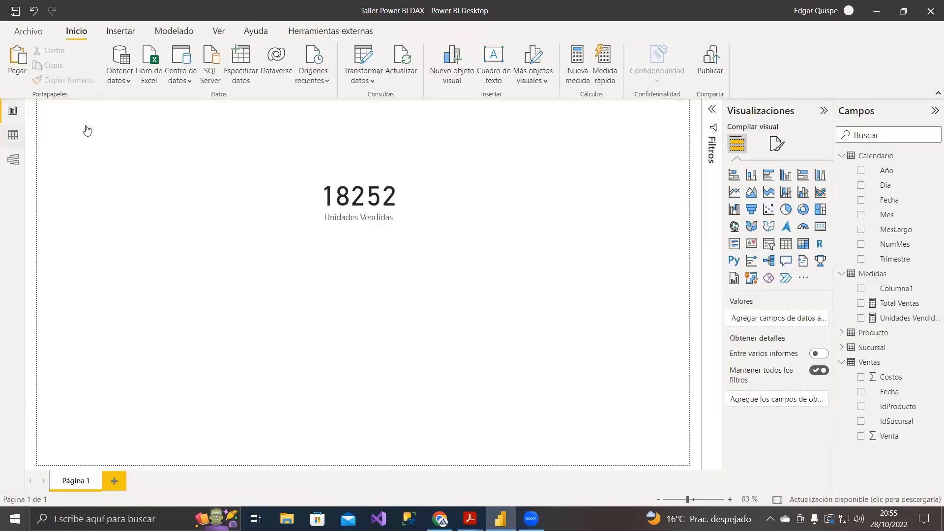
{"action": "left_click", "coordinate": [884, 317]}
{"action": "mouse_move", "coordinate": [470, 519]}
{"action": "left_click", "coordinate": [409, 470]}
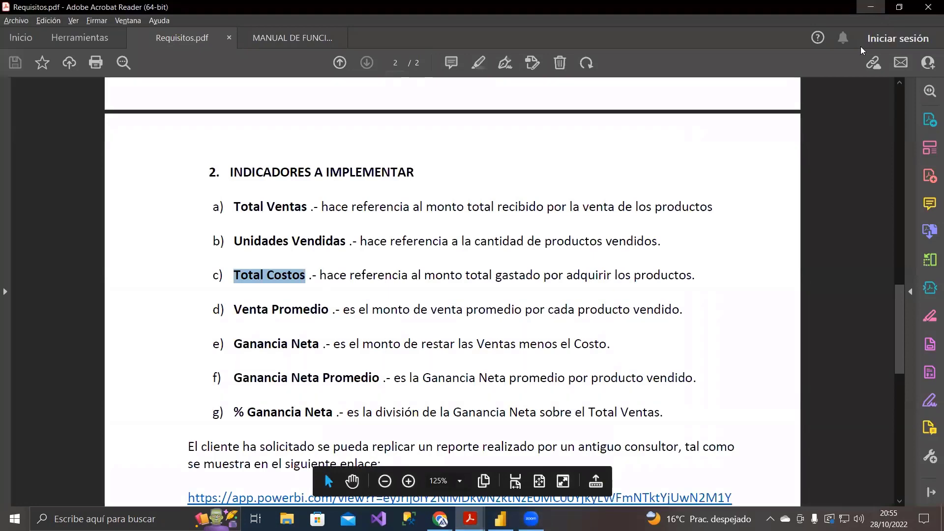
{"action": "left_click", "coordinate": [875, 9]}
{"action": "left_click", "coordinate": [76, 30]}
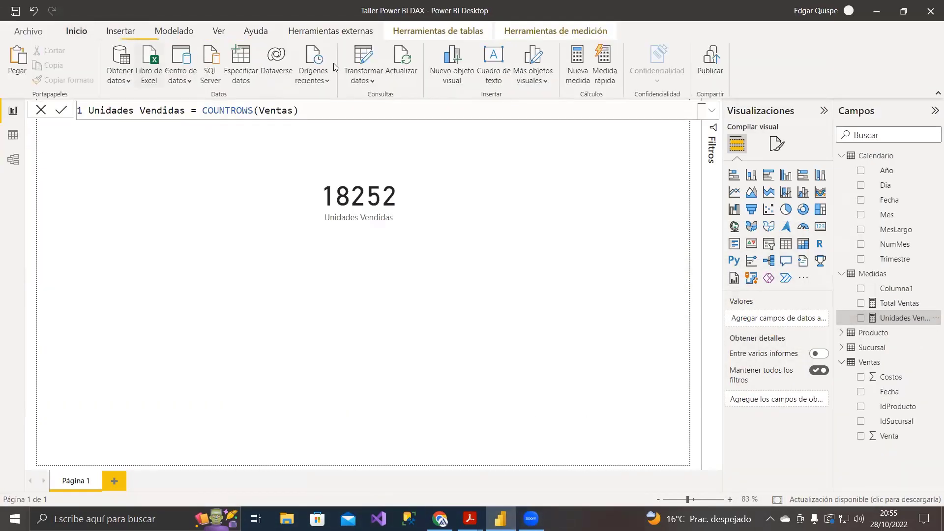
{"action": "left_click", "coordinate": [576, 61]}
{"action": "type", "text": "Total Costo = s"}
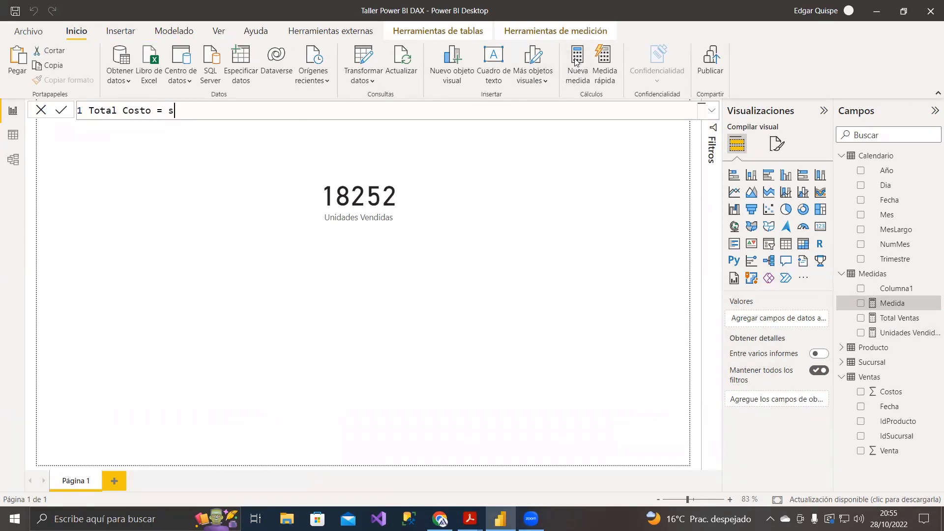
{"action": "key", "text": "BackSpace"}
{"action": "key", "text": "BackSpace"}
{"action": "key", "text": "BackSpace"}
{"action": "type", "text": "1"}
{"action": "key", "text": "Return"}
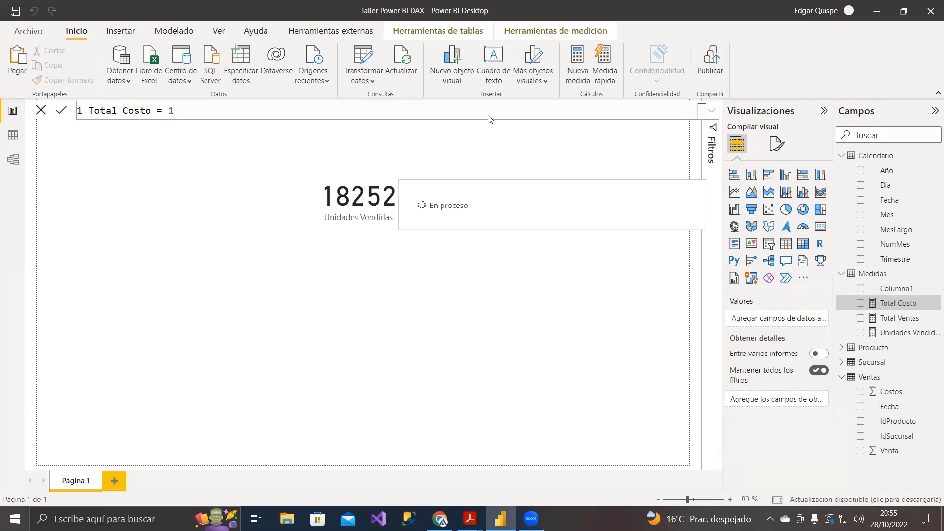
Step: Replace the Total Costo measure's placeholder formula with SUM(Ventas[Costos])
{"action": "left_click", "coordinate": [195, 107]}
{"action": "key", "text": "BackSpace"}
{"action": "type", "text": "sum"}
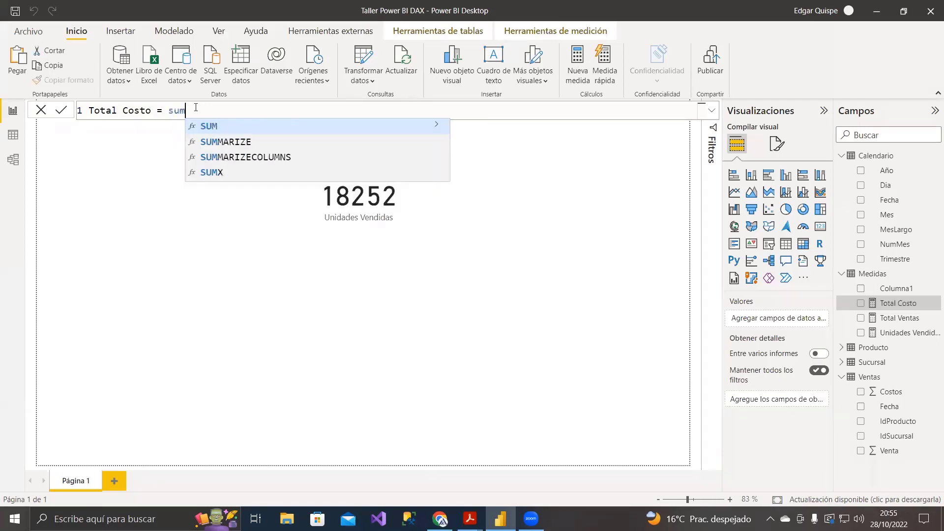
{"action": "type", "text": "(costo"}
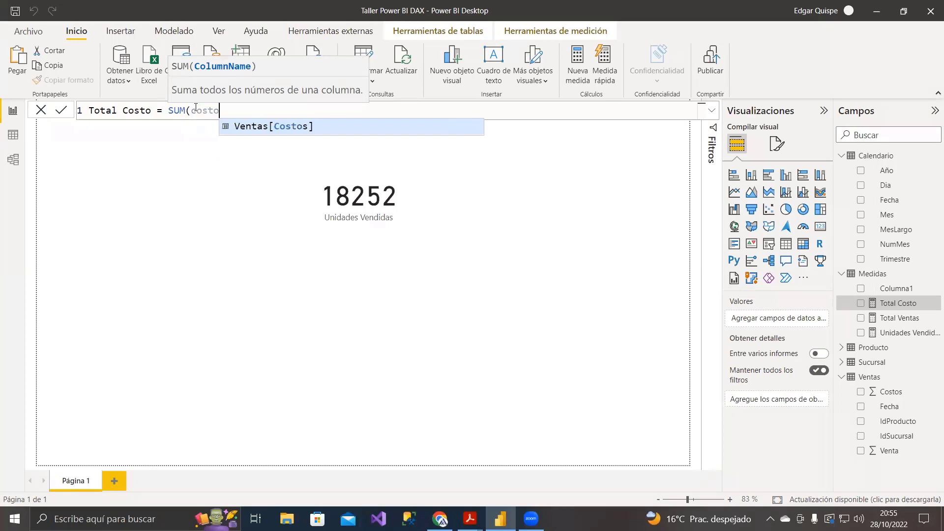
{"action": "key", "text": "Tab"}
{"action": "type", "text": ")"}
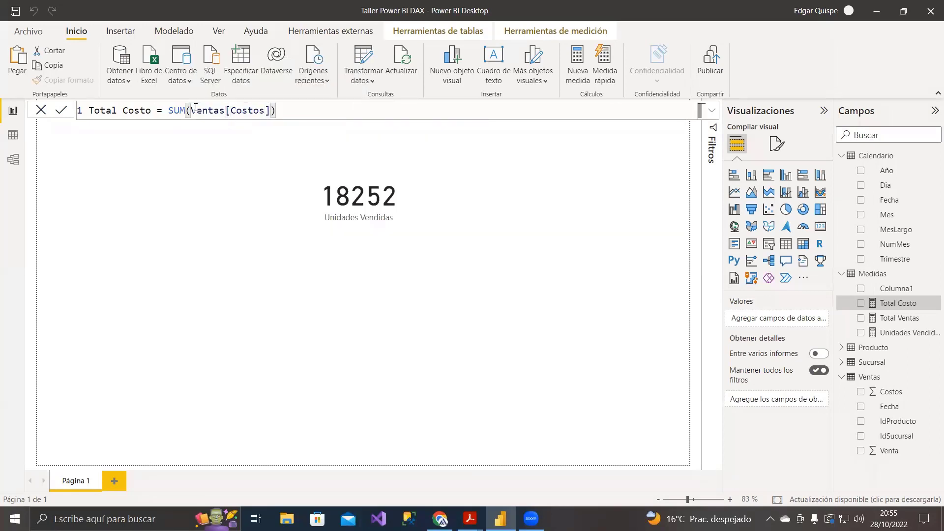
{"action": "key", "text": "Return"}
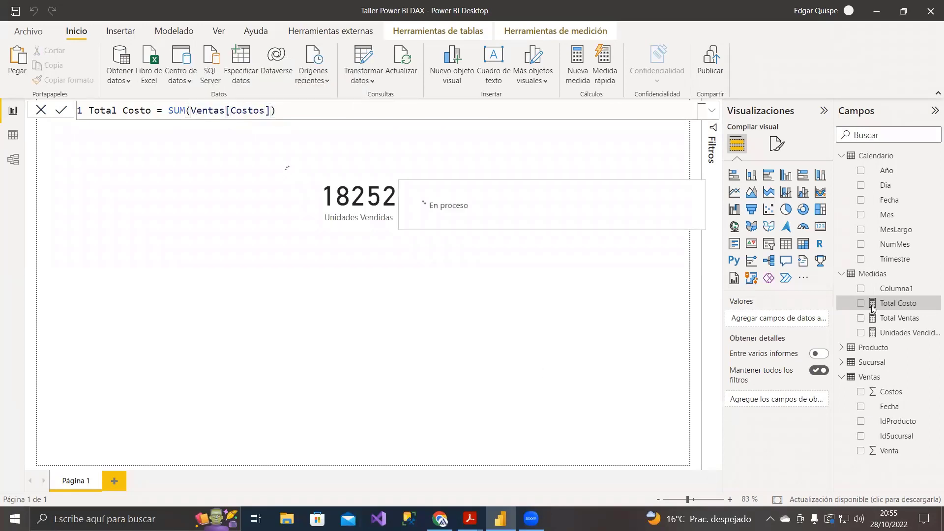
Step: Place a slightly widened Total Costo card below the Unidades Vendidas card, with its display units set to Ninguno
{"action": "left_click_drag", "start_coordinate": [894, 309], "coordinate": [366, 302]}
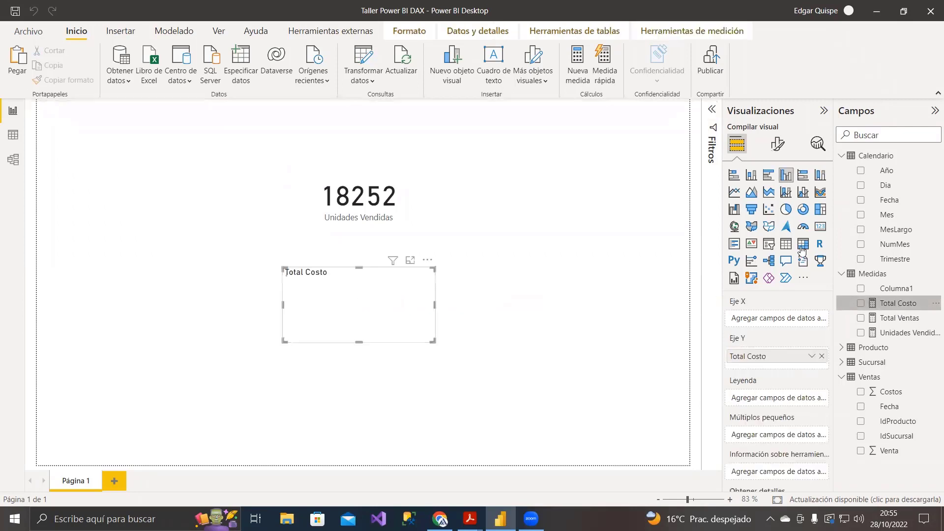
{"action": "left_click", "coordinate": [824, 228]}
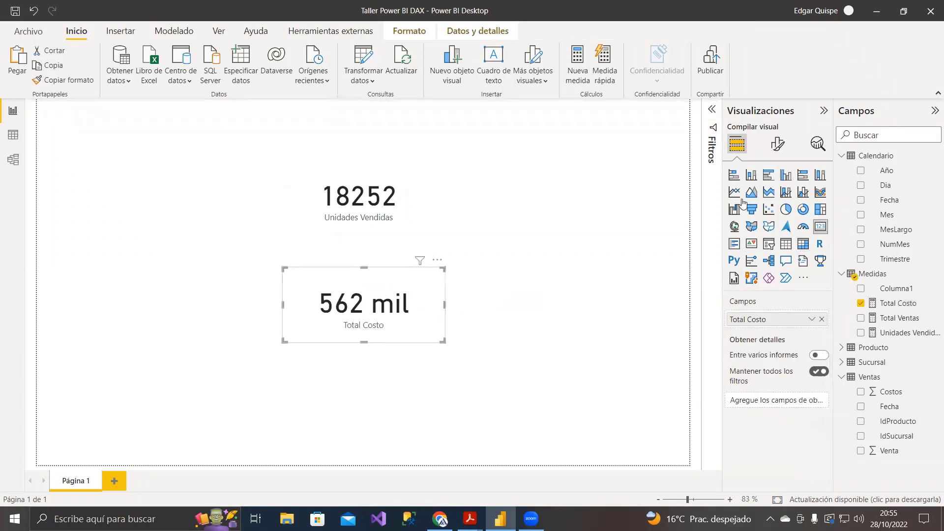
{"action": "left_click", "coordinate": [775, 142]}
{"action": "left_click", "coordinate": [752, 240]}
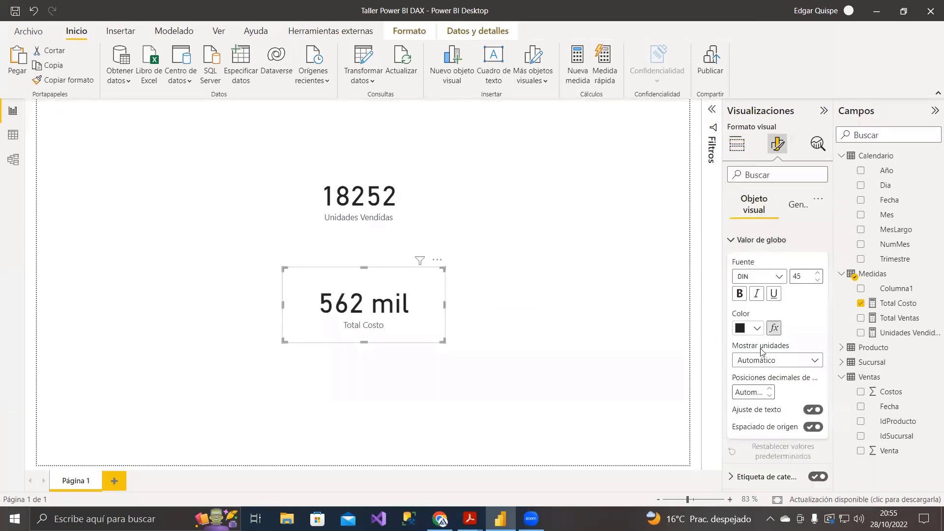
{"action": "left_click", "coordinate": [762, 363]}
{"action": "left_click", "coordinate": [750, 388]}
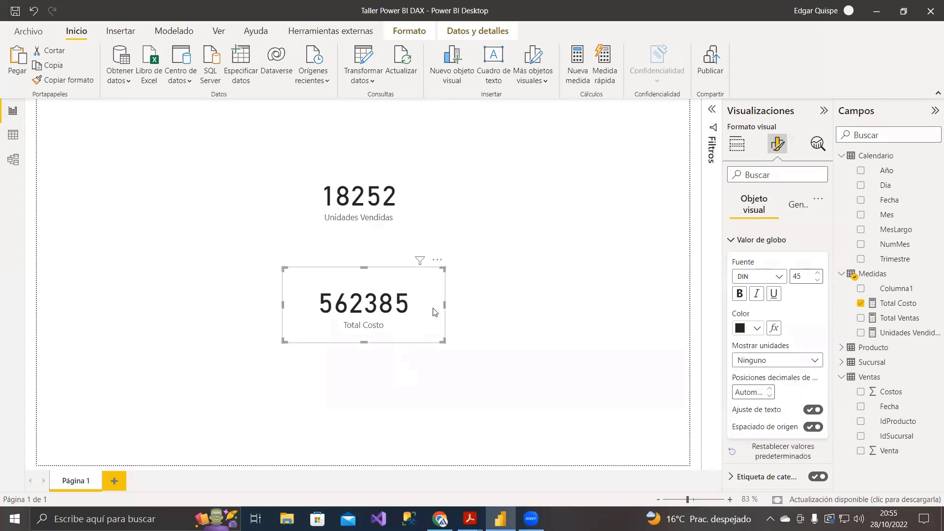
{"action": "left_click_drag", "start_coordinate": [445, 304], "coordinate": [468, 304]}
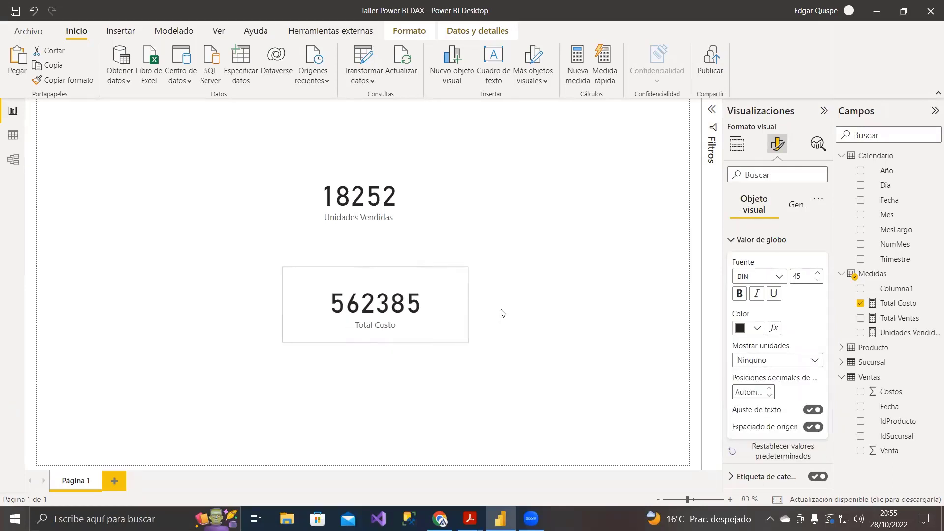
Step: Format the Total Costo measure as Peruvian currency (S/) and shift its card slightly so it sits under the Unidades Vendidas card
{"action": "left_click", "coordinate": [899, 305]}
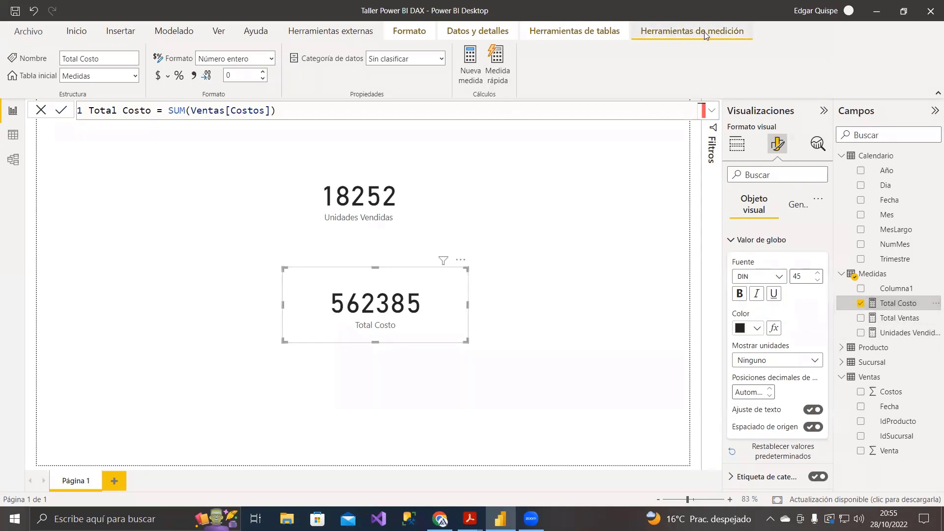
{"action": "left_click", "coordinate": [168, 76]}
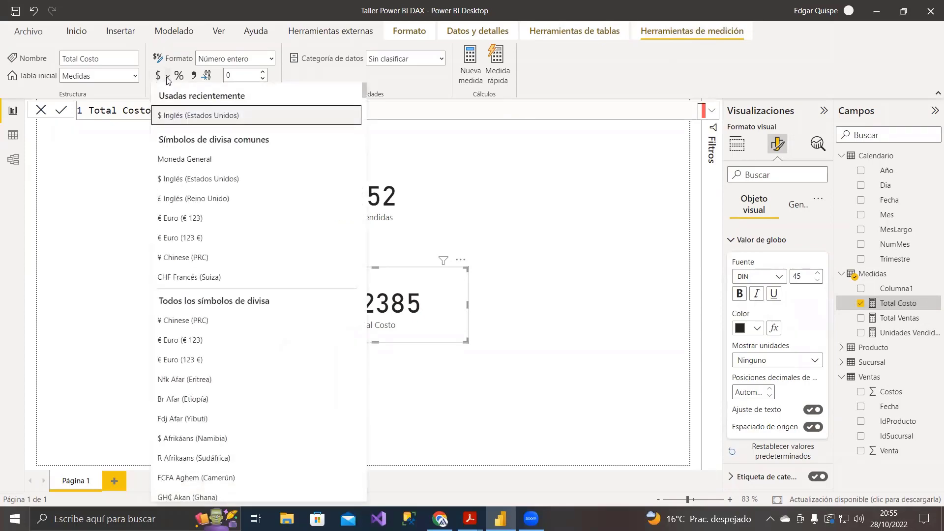
{"action": "scroll", "coordinate": [258, 173], "scroll_direction": "down", "scroll_amount": 8}
{"action": "scroll", "coordinate": [257, 173], "scroll_direction": "down", "scroll_amount": 15}
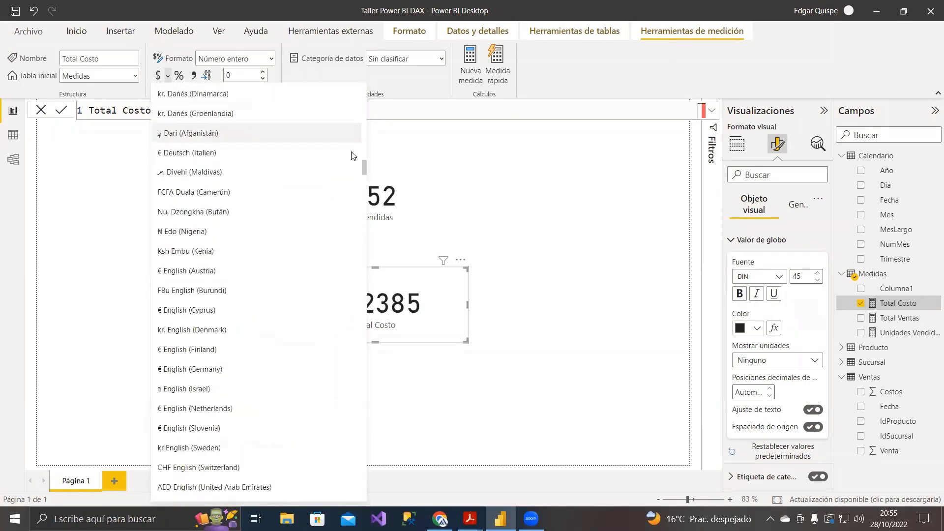
{"action": "left_click_drag", "start_coordinate": [363, 165], "coordinate": [344, 337]}
{"action": "scroll", "coordinate": [212, 339], "scroll_direction": "down", "scroll_amount": 20}
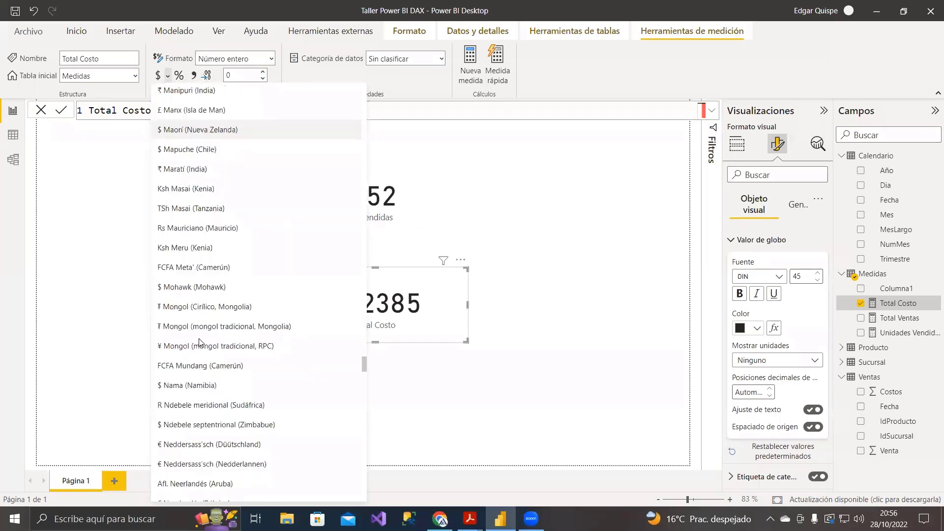
{"action": "scroll", "coordinate": [199, 335], "scroll_direction": "down", "scroll_amount": 10}
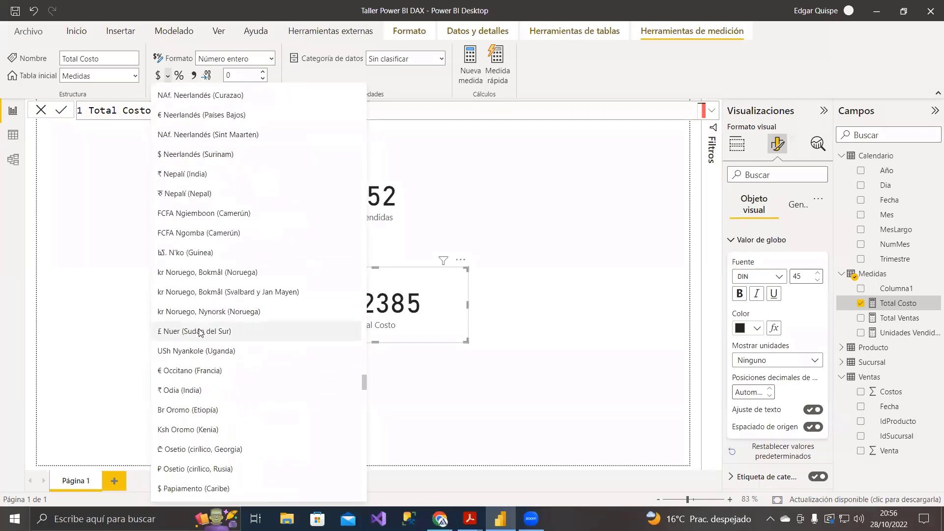
{"action": "scroll", "coordinate": [200, 330], "scroll_direction": "down", "scroll_amount": 15}
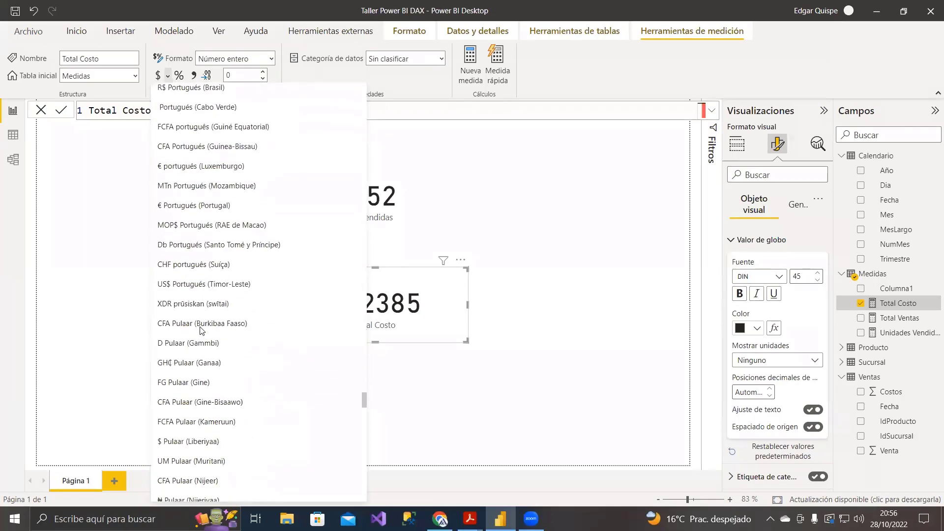
{"action": "scroll", "coordinate": [208, 321], "scroll_direction": "down", "scroll_amount": 3}
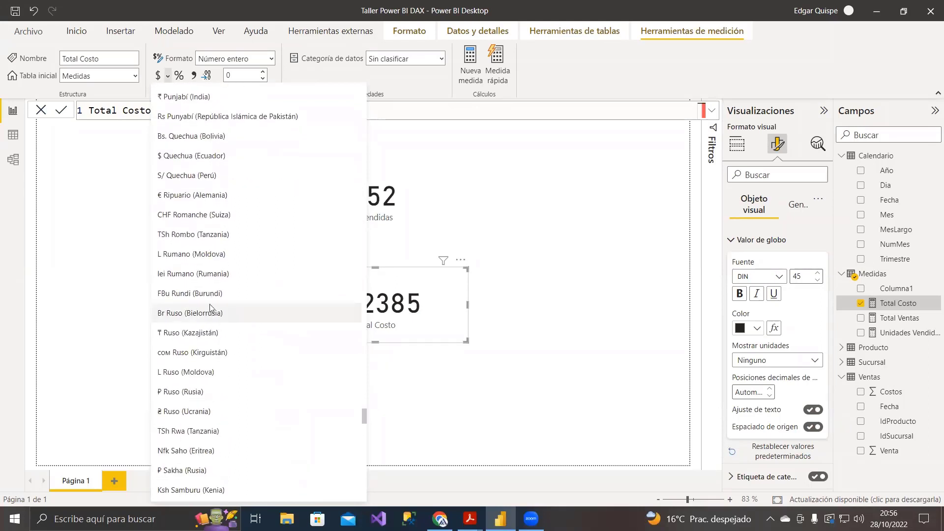
{"action": "left_click", "coordinate": [316, 335]}
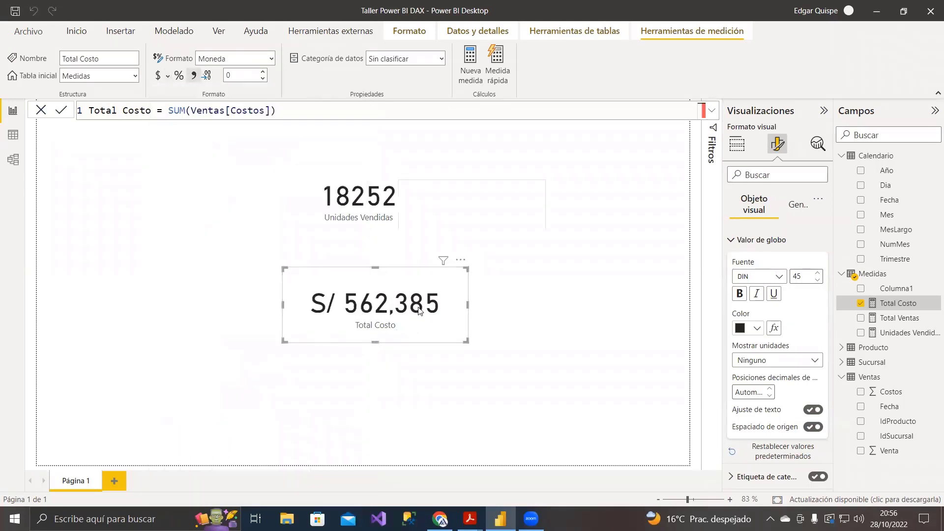
{"action": "left_click_drag", "start_coordinate": [395, 326], "coordinate": [401, 346]}
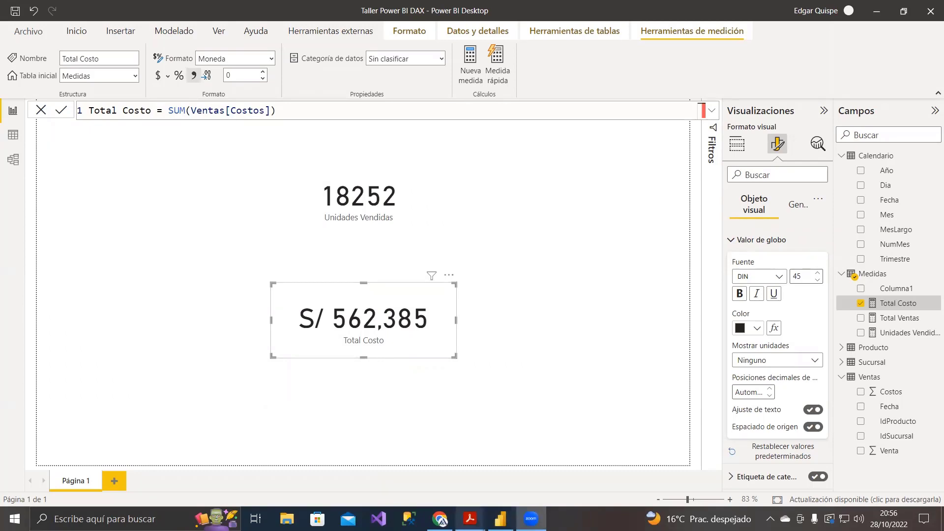
Step: Check the indicator list in Requisitos.pdf and move the Total Costo card to the left of the Unidades Vendidas card
{"action": "mouse_move", "coordinate": [469, 518]}
{"action": "left_click", "coordinate": [399, 443]}
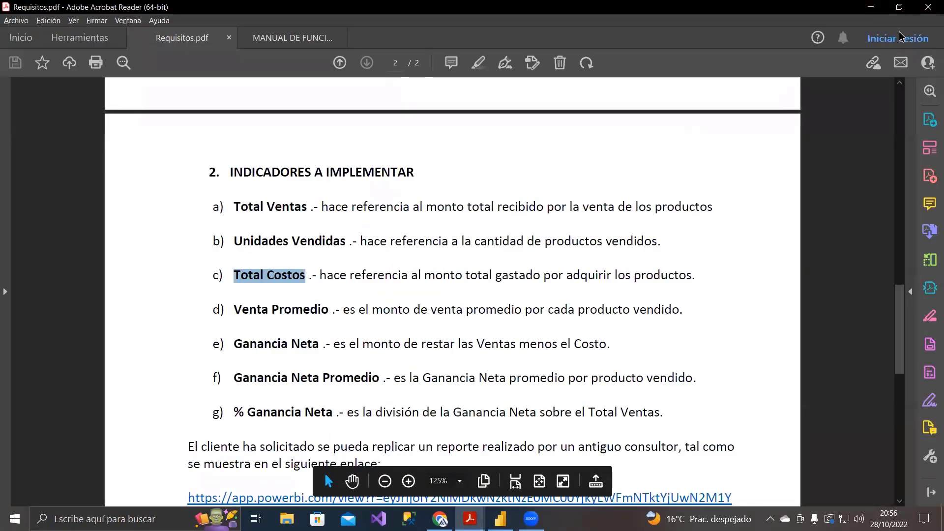
{"action": "left_click", "coordinate": [870, 7]}
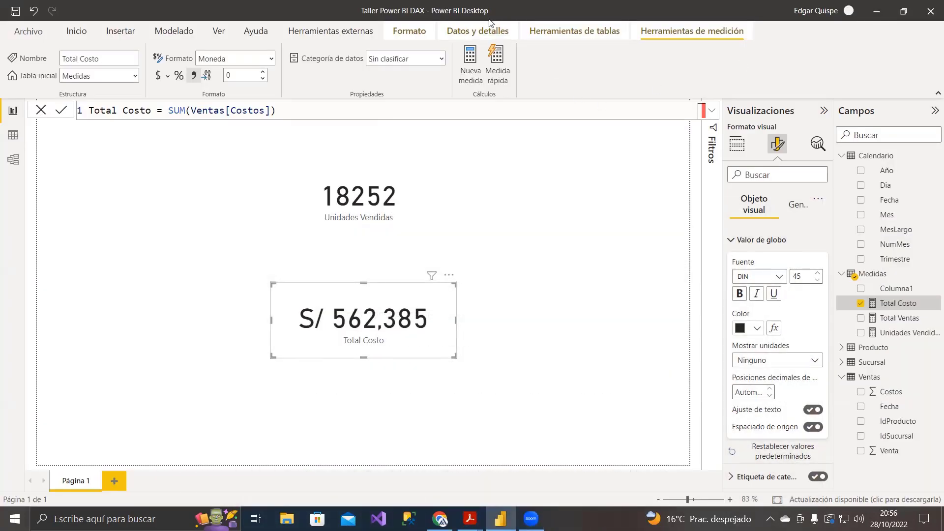
{"action": "left_click_drag", "start_coordinate": [375, 318], "coordinate": [189, 199]}
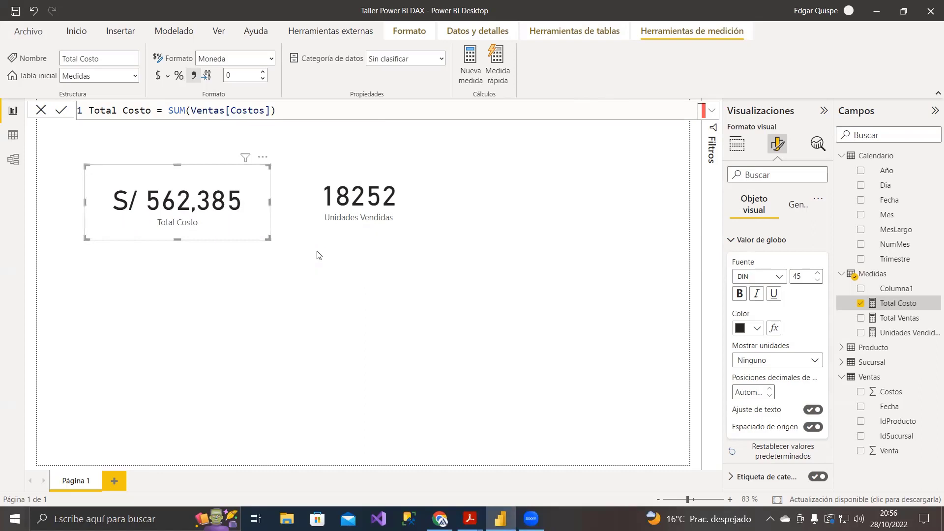
Step: Review the COUNTROWS(Ventas) formula of the Unidades Vendidas measure and compare the two cards on the page
{"action": "left_click", "coordinate": [897, 335]}
{"action": "left_click", "coordinate": [330, 113]}
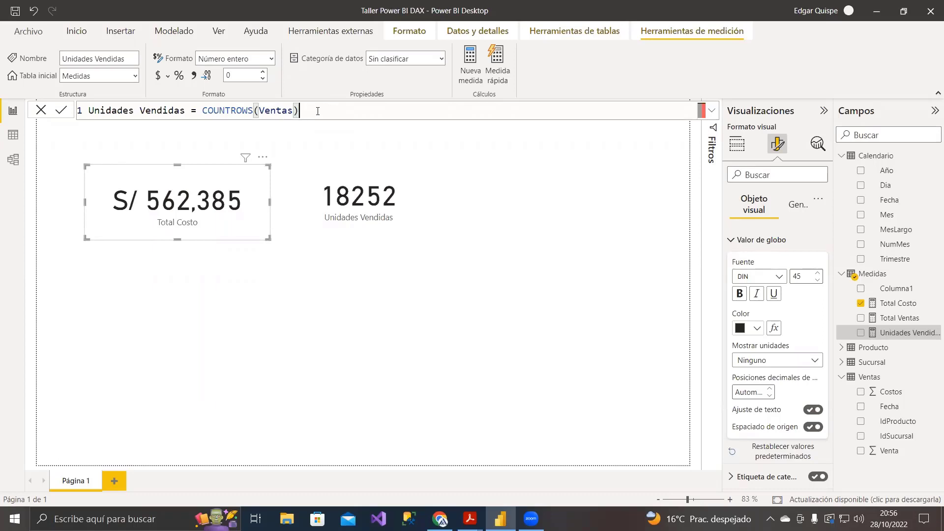
{"action": "left_click_drag", "start_coordinate": [318, 111], "coordinate": [203, 110]}
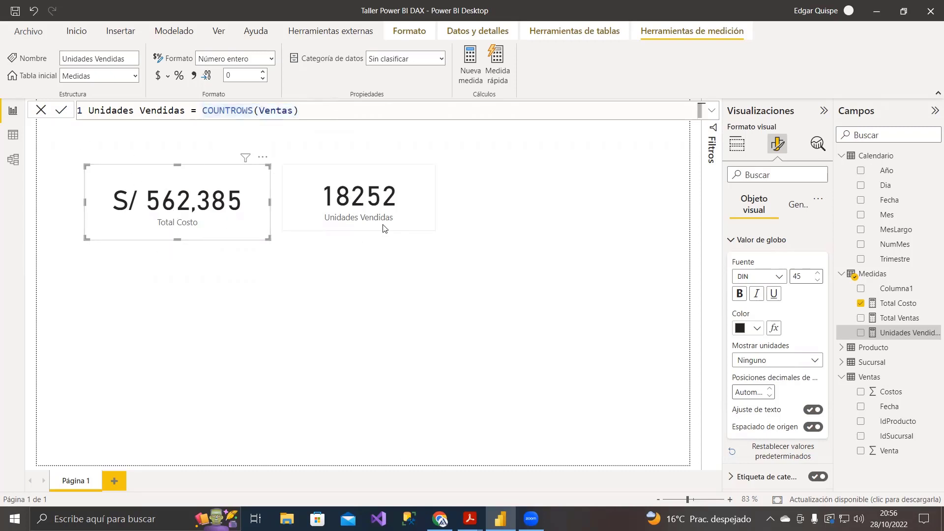
{"action": "left_click", "coordinate": [353, 207]}
{"action": "left_click", "coordinate": [227, 204]}
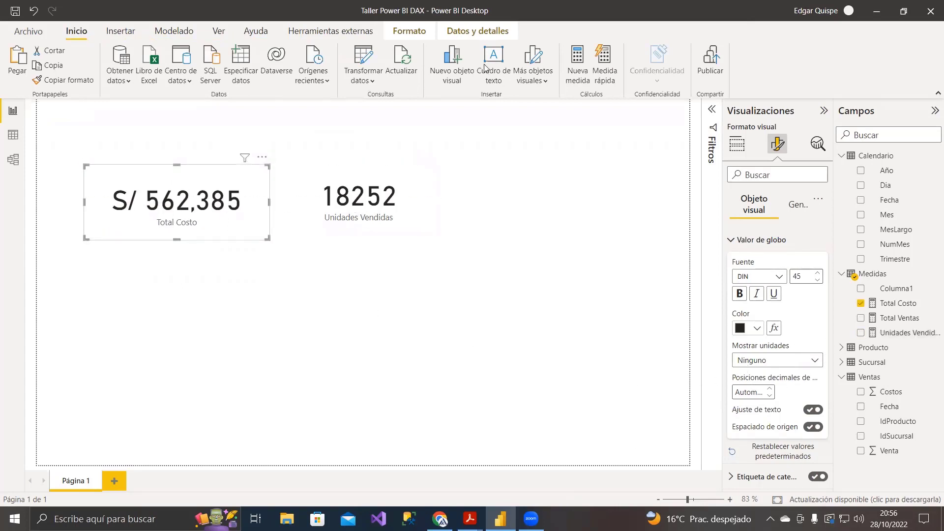
Step: Keep the Unidades Vendidas card's display units at Ninguno and save the report
{"action": "left_click", "coordinate": [390, 197]}
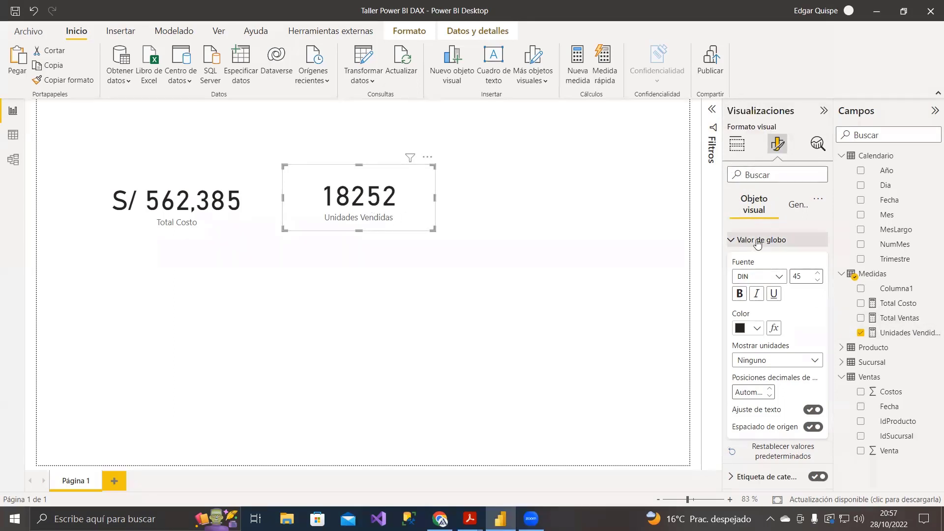
{"action": "left_click", "coordinate": [773, 361]}
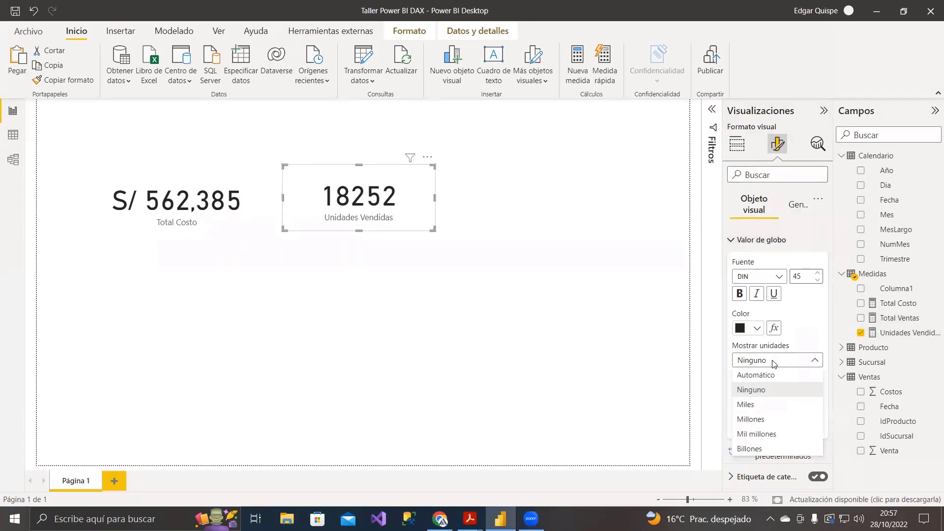
{"action": "left_click", "coordinate": [751, 390]}
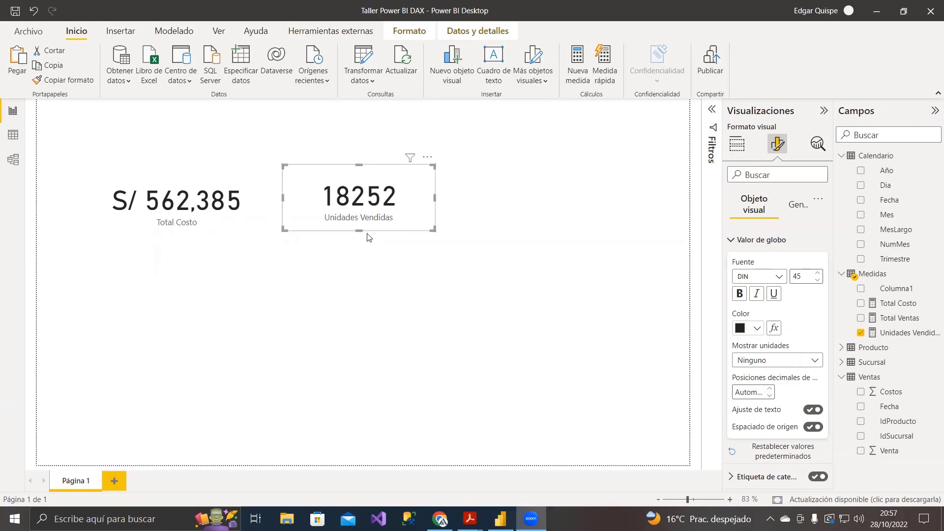
{"action": "left_click", "coordinate": [14, 10]}
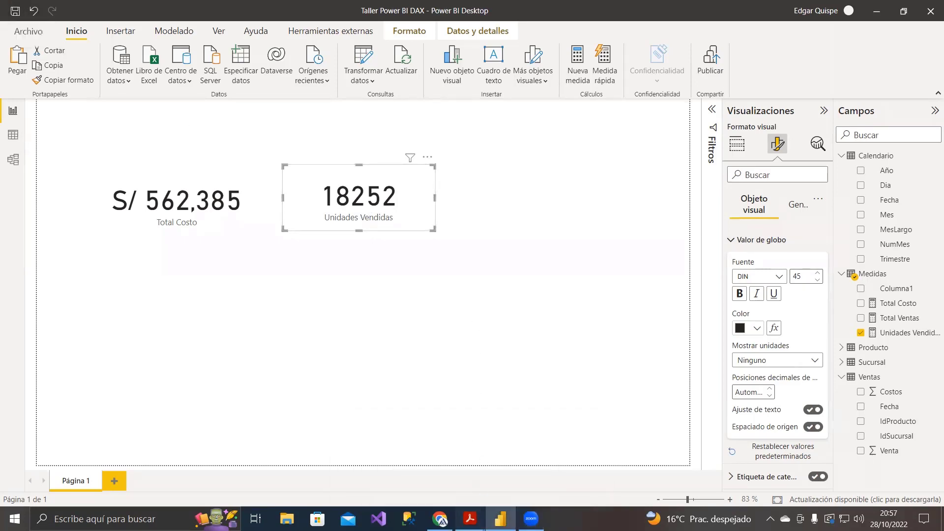
Step: Read the Venta Promedio definition in the indicator list of Requisitos.pdf and return to the Power BI report
{"action": "mouse_move", "coordinate": [470, 518]}
{"action": "left_click", "coordinate": [382, 435]}
{"action": "left_click_drag", "start_coordinate": [235, 309], "coordinate": [717, 315]}
{"action": "left_click_drag", "start_coordinate": [699, 309], "coordinate": [688, 309]}
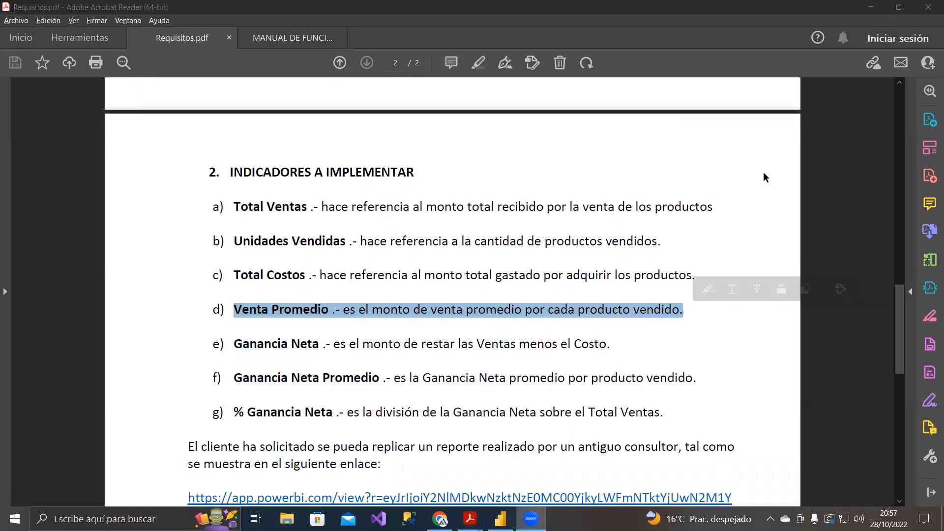
{"action": "left_click", "coordinate": [866, 13]}
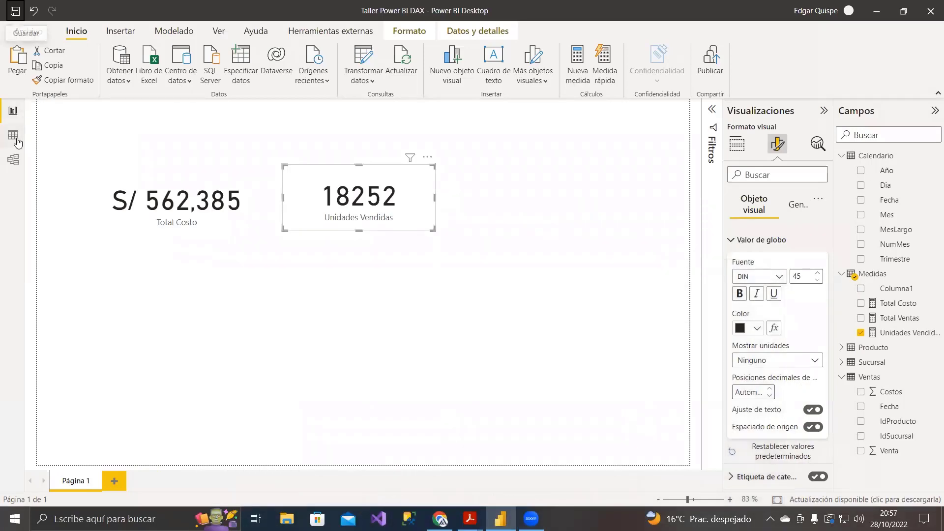
Step: Collapse the Medidas and Sucursal tables in the data view and examine the Ventas table's data
{"action": "left_click", "coordinate": [13, 139]}
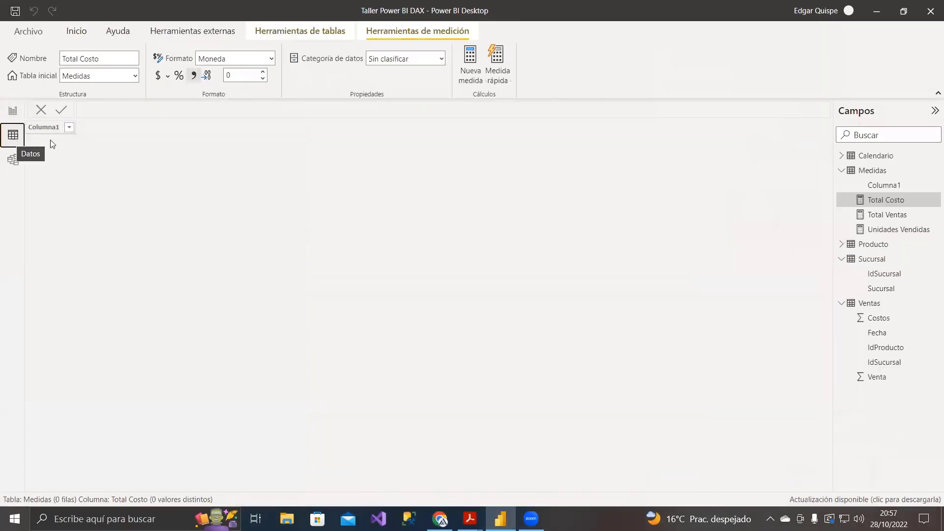
{"action": "left_click", "coordinate": [842, 171]}
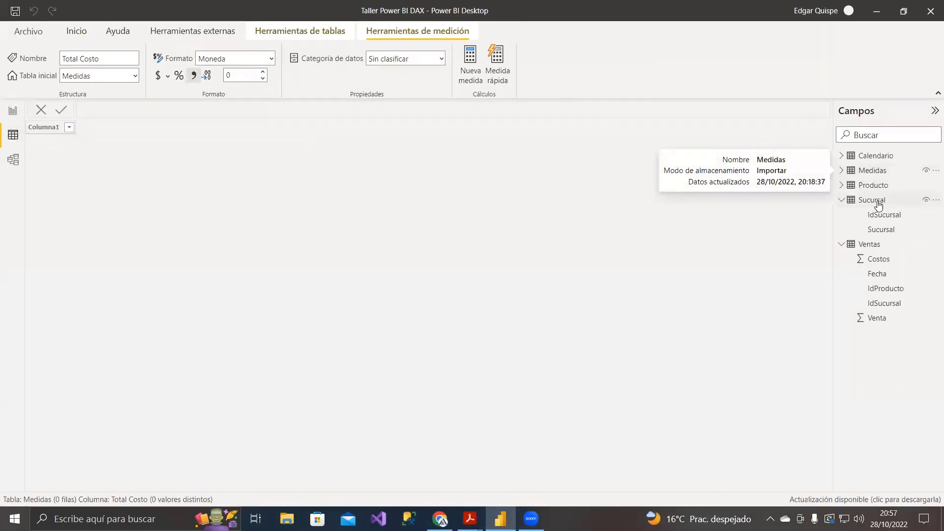
{"action": "left_click", "coordinate": [842, 200]}
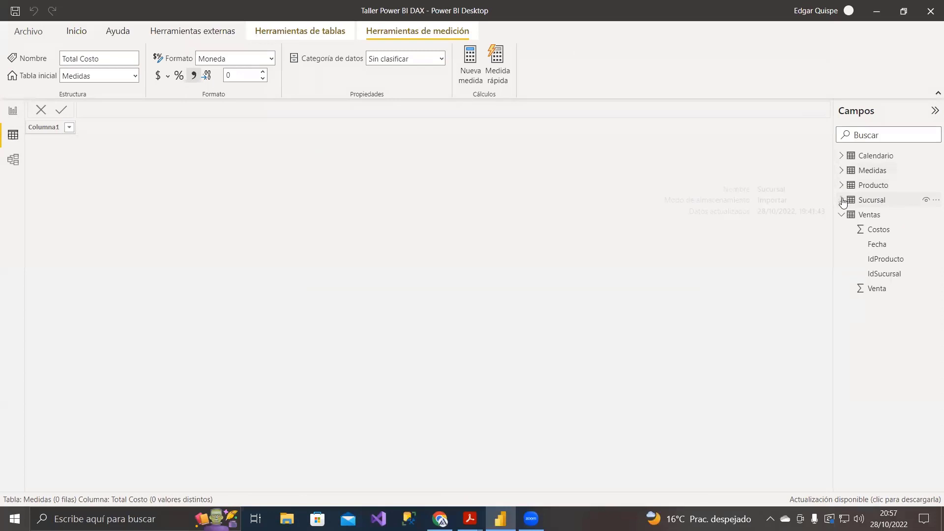
{"action": "left_click", "coordinate": [867, 215]}
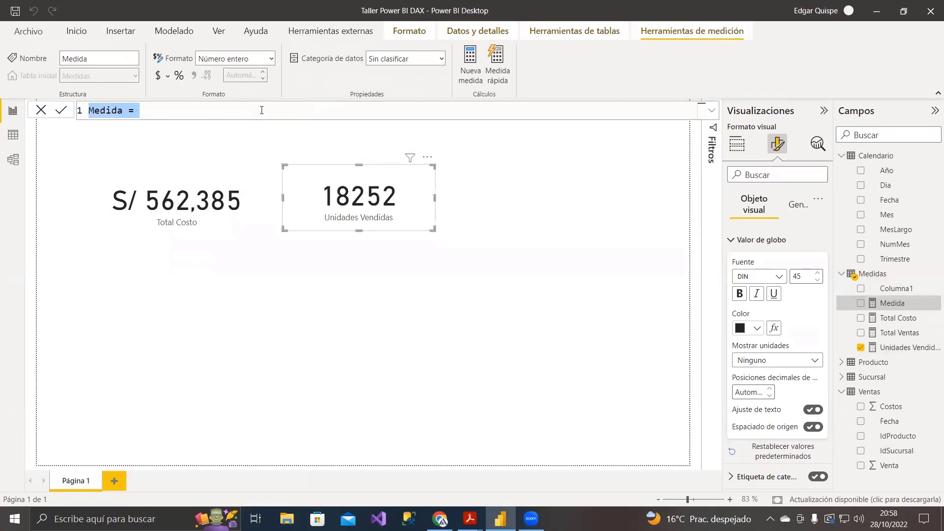
Step: Create a measure named Venta Promedio in the Medidas table with the placeholder value 1
{"action": "type", "text": "Venta"}
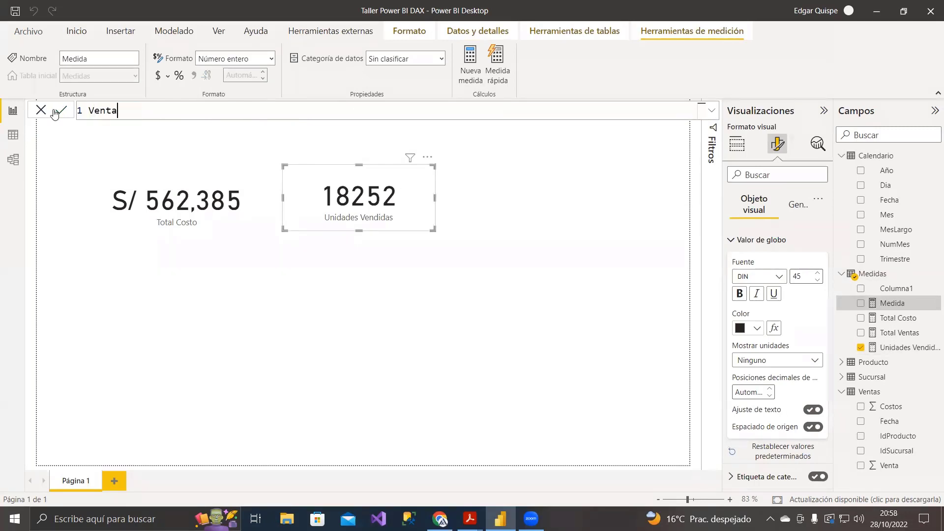
{"action": "type", "text": " Promedio"}
{"action": "type", "text": " = aver"}
{"action": "key", "text": "BackSpace"}
{"action": "key", "text": "BackSpace"}
{"action": "key", "text": "BackSpace"}
{"action": "key", "text": "BackSpace"}
{"action": "type", "text": "1"}
{"action": "left_click", "coordinate": [56, 112]}
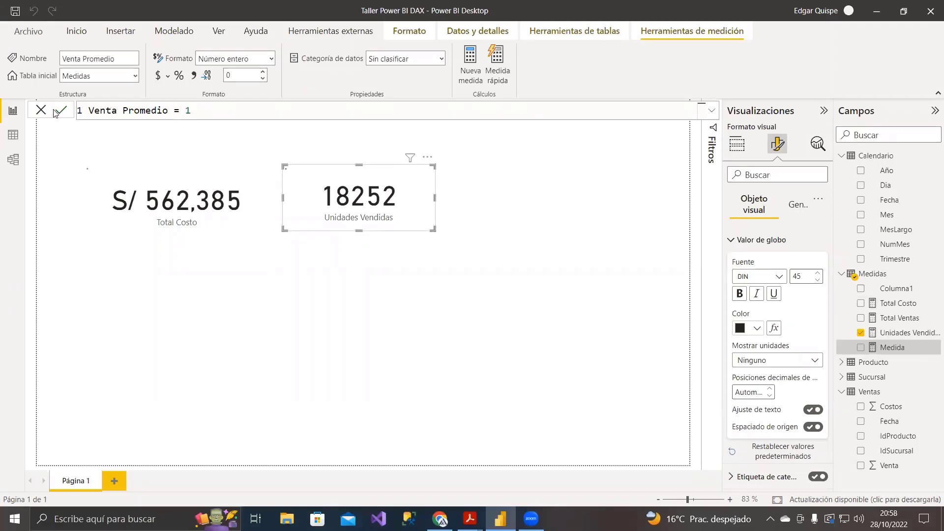
Step: Redefine the Venta Promedio measure as AVERAGE(Ventas[Venta])
{"action": "type", "text": "aver"}
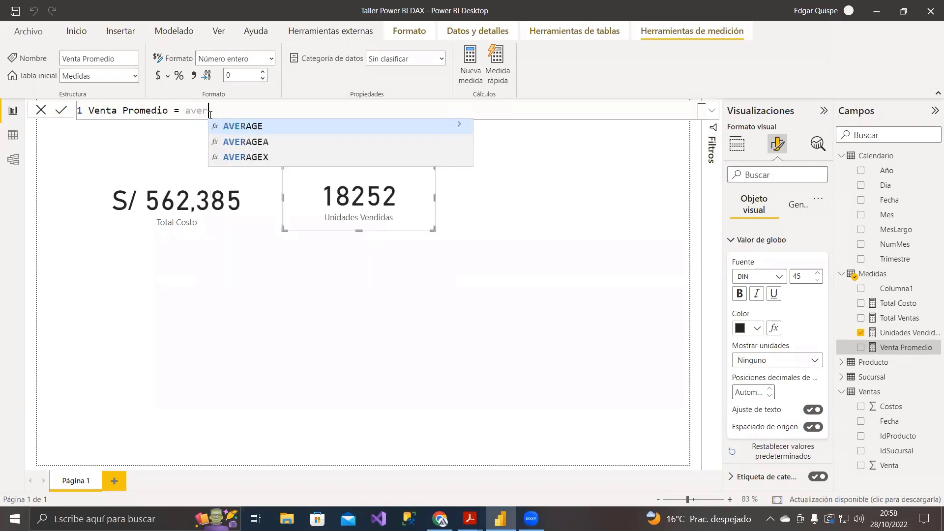
{"action": "key", "text": "Tab"}
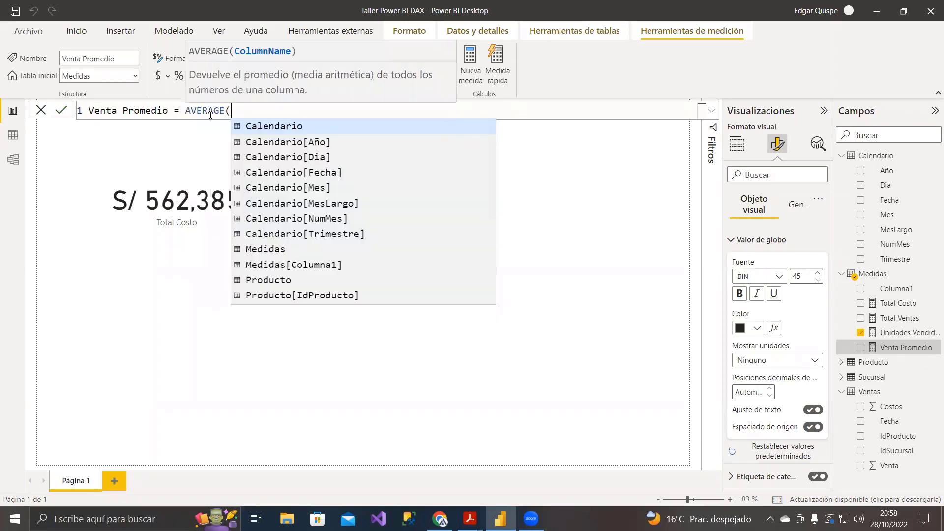
{"action": "type", "text": "venta"}
{"action": "key", "text": "Down"}
{"action": "key", "text": "Down"}
{"action": "key", "text": "Down"}
{"action": "key", "text": "Down"}
{"action": "key", "text": "Down"}
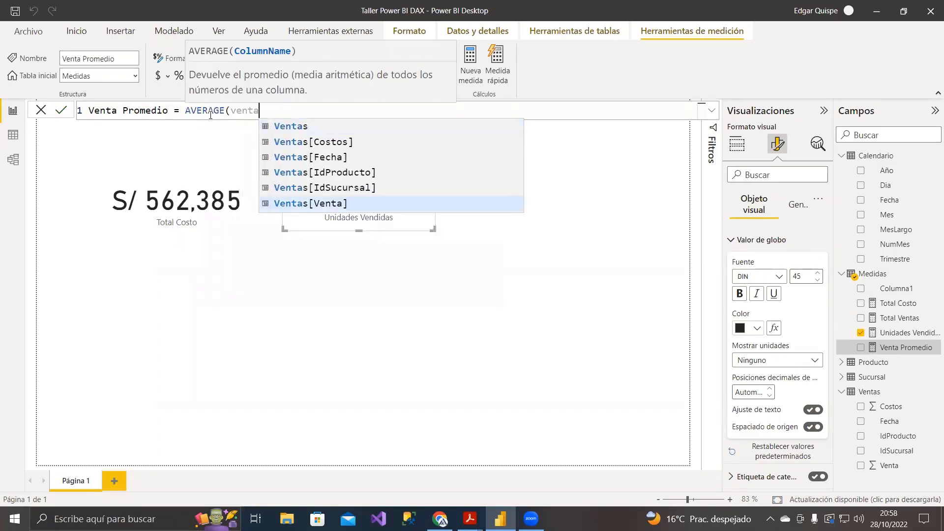
{"action": "key", "text": "Tab"}
{"action": "type", "text": ")"}
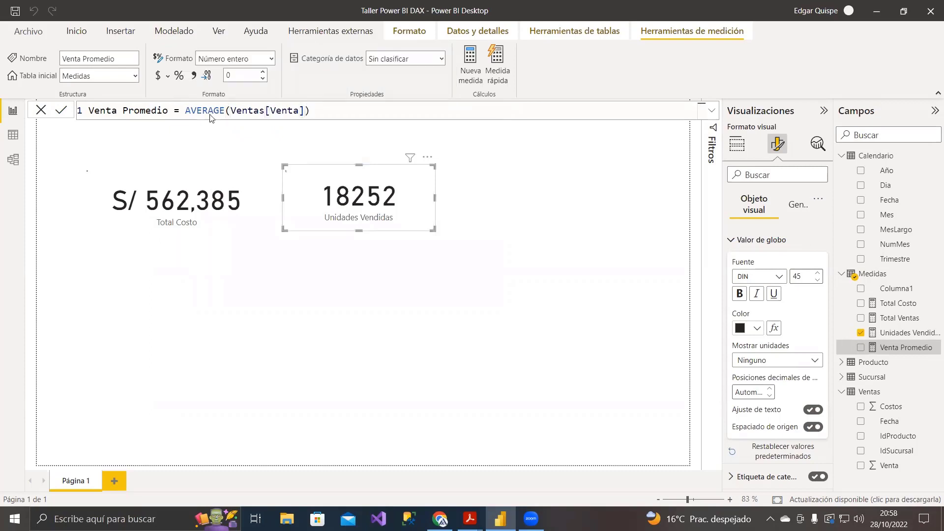
{"action": "key", "text": "Return"}
Step: Show Venta Promedio as a card below the Unidades Vendidas card, with its display units set to Ninguno
{"action": "left_click_drag", "start_coordinate": [902, 347], "coordinate": [297, 302]}
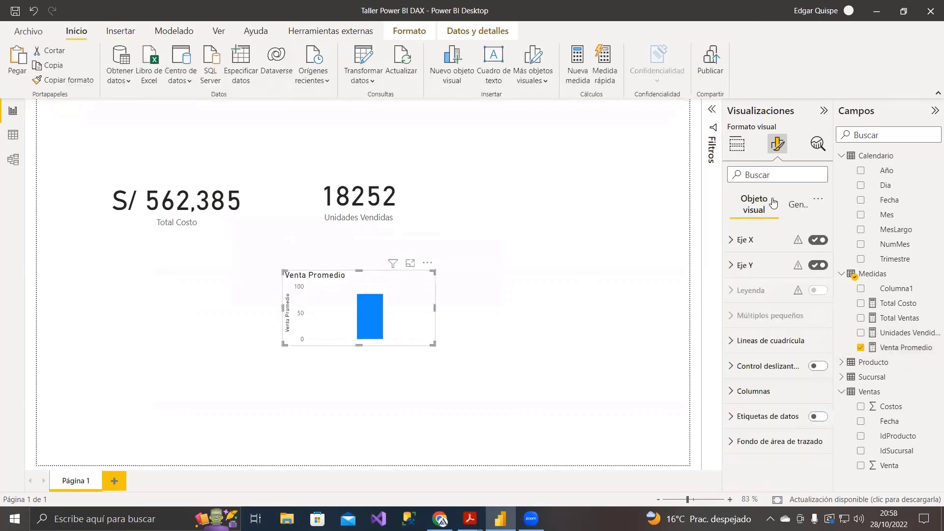
{"action": "left_click", "coordinate": [736, 144]}
{"action": "left_click", "coordinate": [820, 226]}
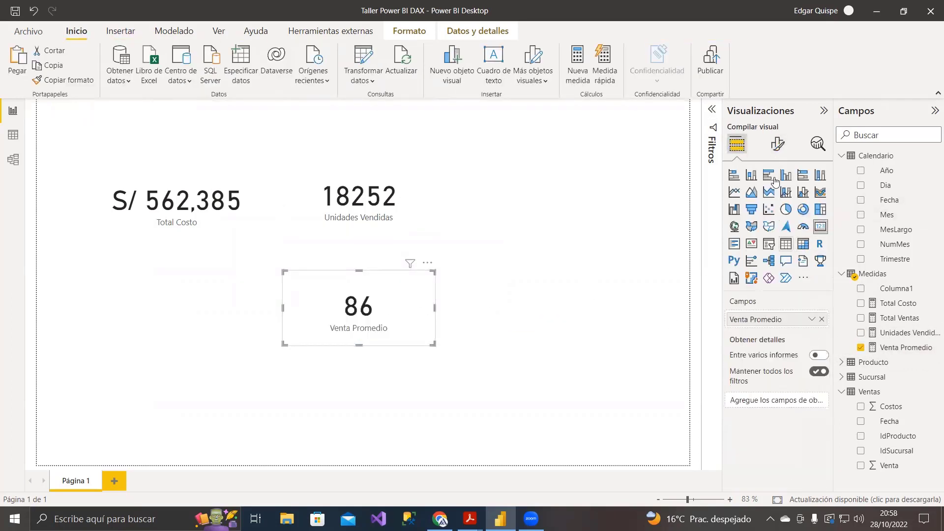
{"action": "left_click", "coordinate": [777, 144]}
{"action": "left_click", "coordinate": [744, 241]}
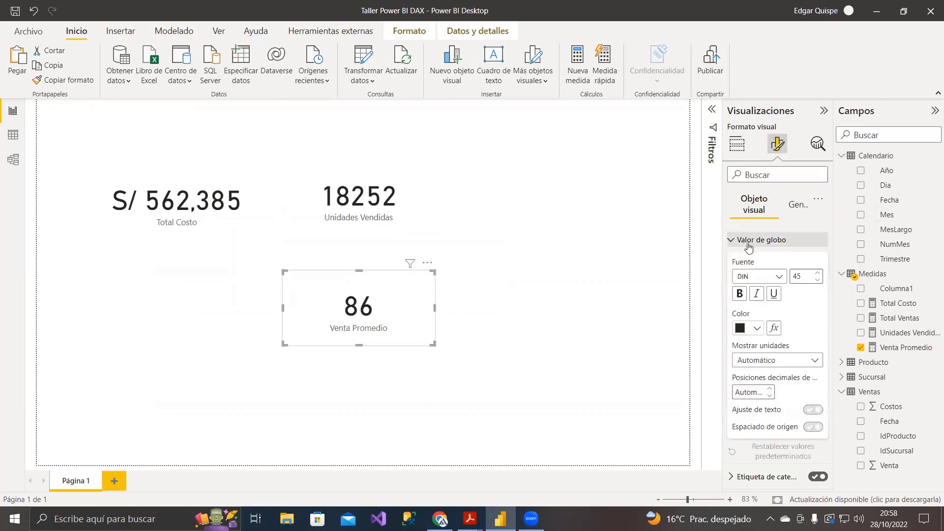
{"action": "left_click_drag", "start_coordinate": [807, 277], "coordinate": [765, 281]}
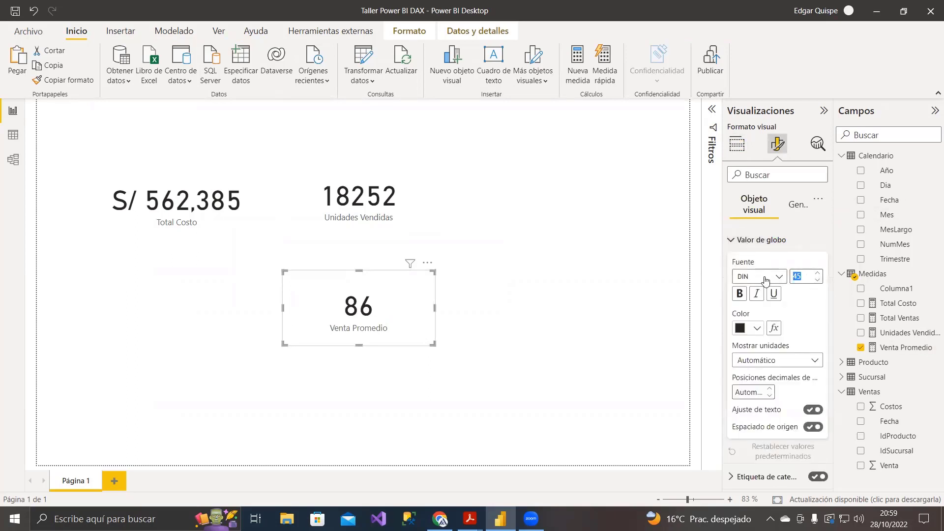
{"action": "left_click", "coordinate": [776, 359]}
{"action": "left_click", "coordinate": [753, 388]}
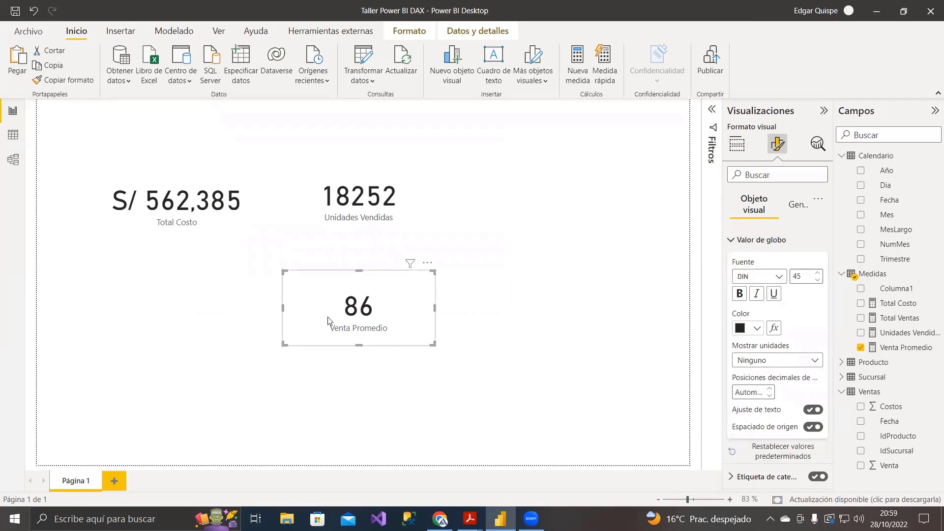
{"action": "left_click_drag", "start_coordinate": [315, 329], "coordinate": [286, 327]}
Step: Format the Venta Promedio measure as Peruvian currency (S/ Quechua) and shift its card slightly to the left
{"action": "left_click", "coordinate": [903, 347]}
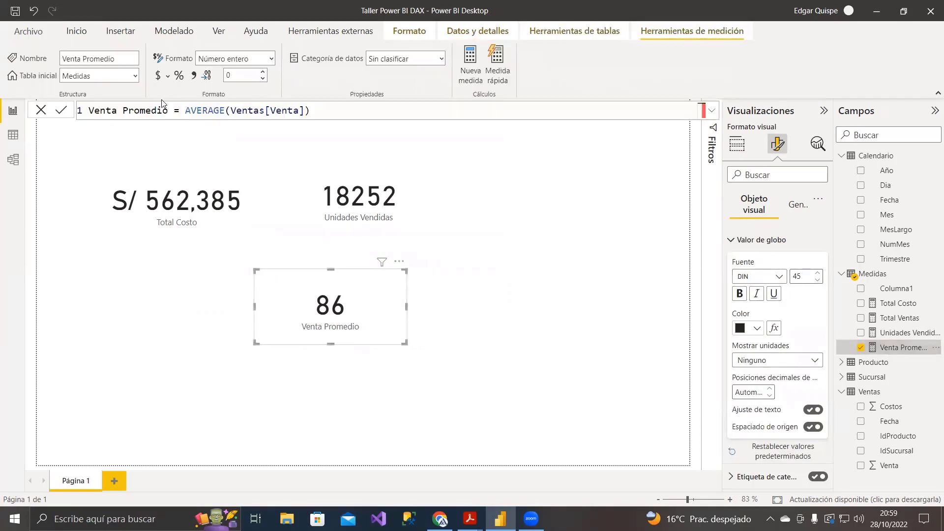
{"action": "left_click", "coordinate": [168, 75]}
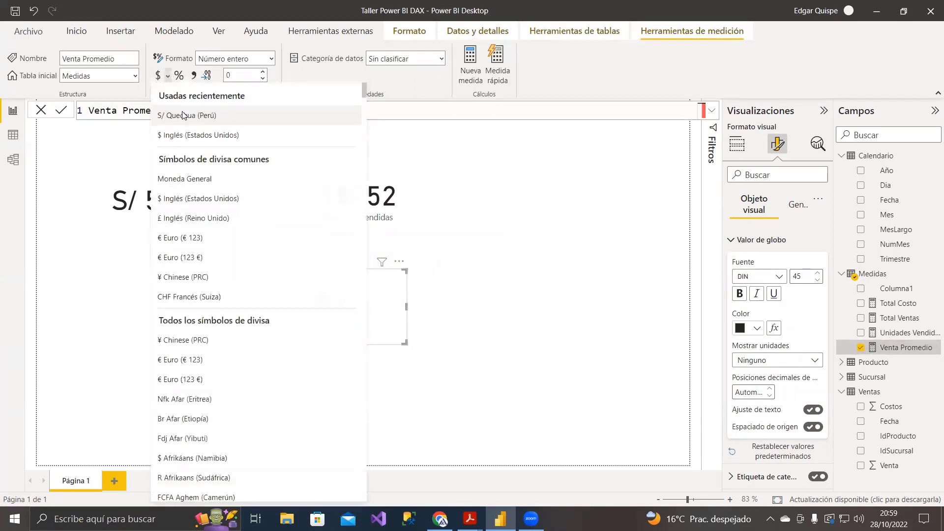
{"action": "left_click", "coordinate": [186, 115]}
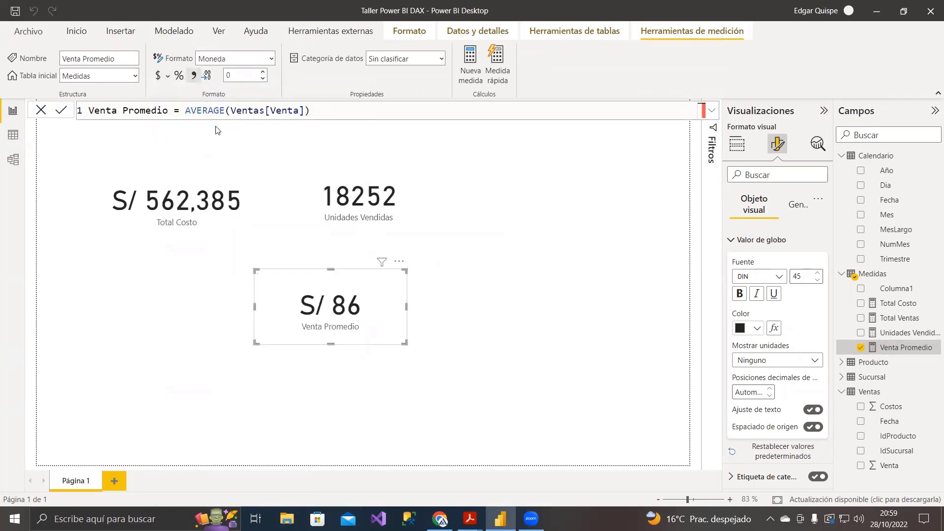
{"action": "left_click_drag", "start_coordinate": [316, 313], "coordinate": [303, 314]}
Step: Try 2 decimal places on the Venta Promedio card's value and settle on 3
{"action": "left_click", "coordinate": [747, 388]}
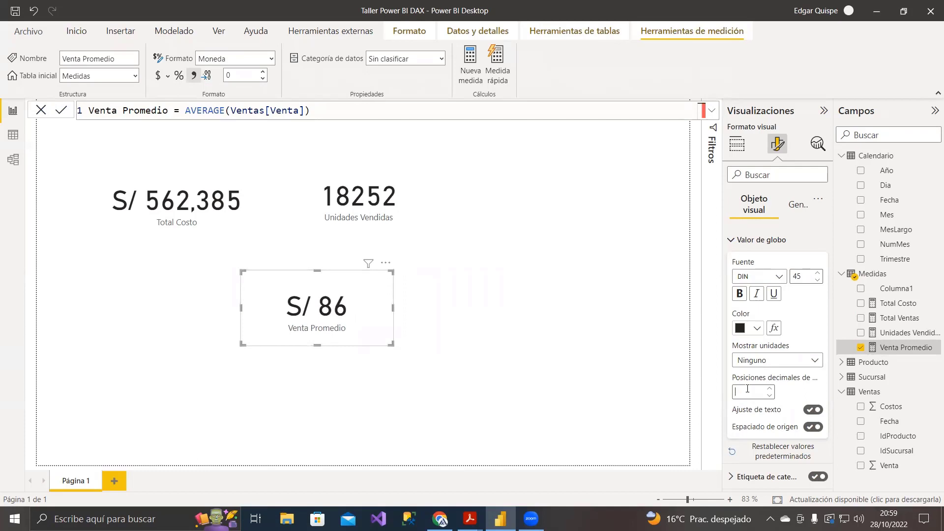
{"action": "type", "text": "1"}
{"action": "key", "text": "BackSpace"}
{"action": "type", "text": "2"}
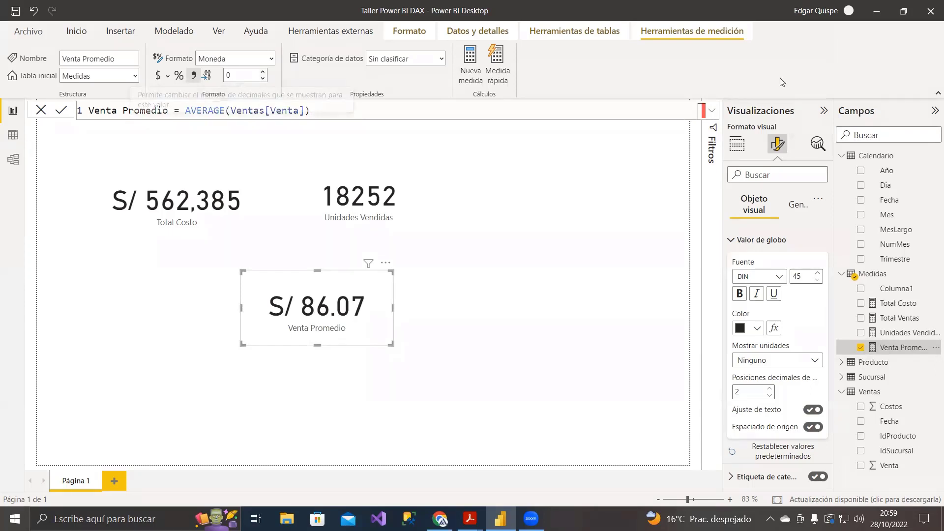
{"action": "left_click", "coordinate": [236, 72]}
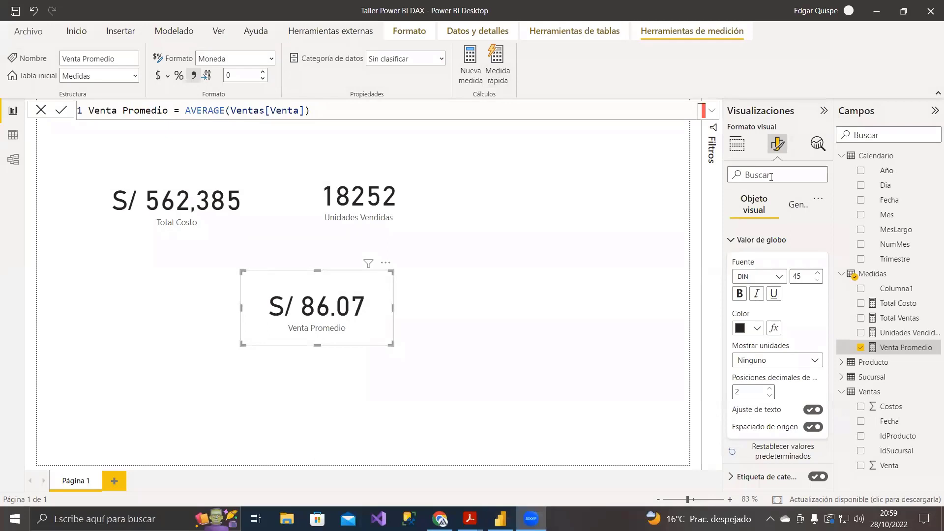
{"action": "double_click", "coordinate": [743, 391]}
{"action": "type", "text": "3"}
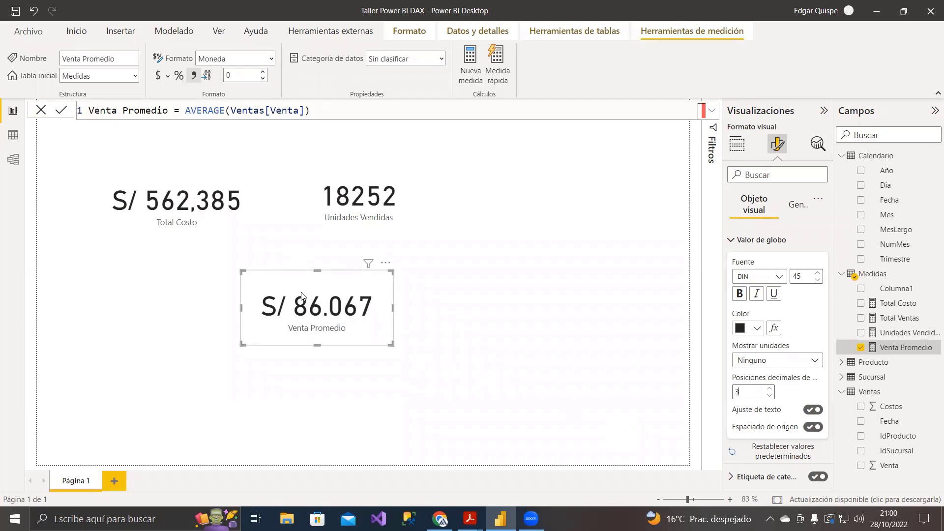
Step: Add a second Venta Promedio card to the right of the first and check the measure's format
{"action": "left_click_drag", "start_coordinate": [914, 352], "coordinate": [552, 280]}
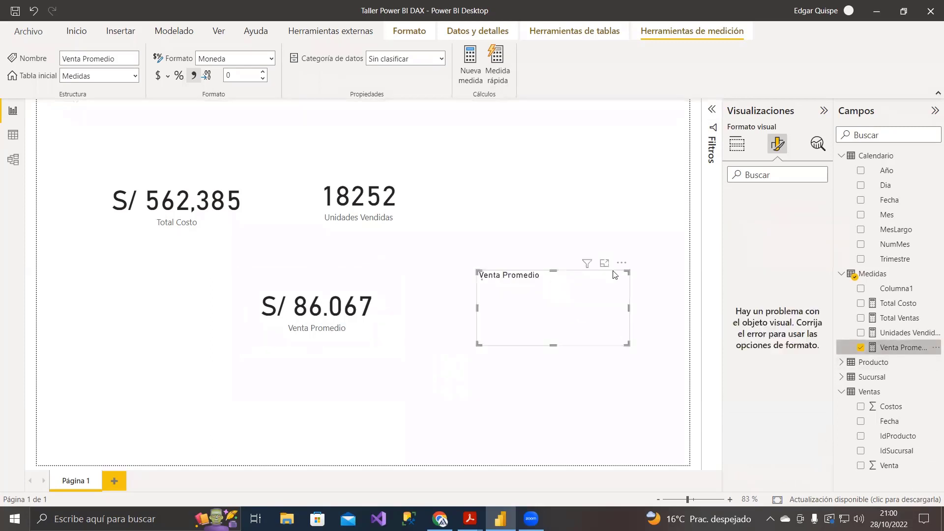
{"action": "left_click", "coordinate": [738, 146]}
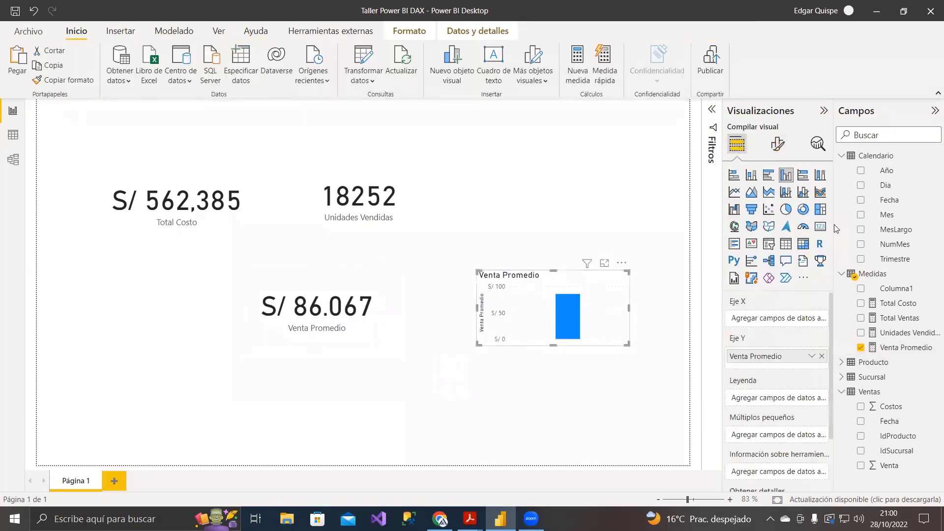
{"action": "left_click", "coordinate": [819, 227]}
{"action": "left_click_drag", "start_coordinate": [508, 311], "coordinate": [510, 302]}
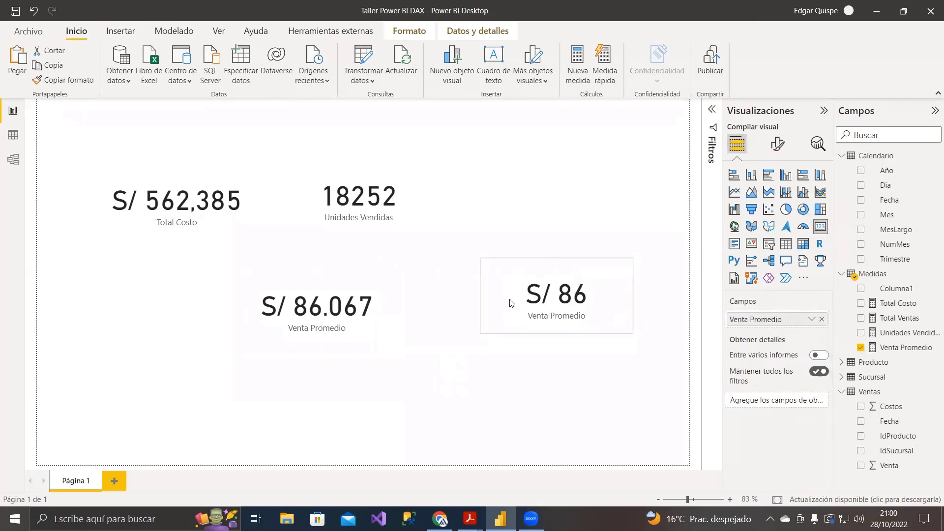
{"action": "left_click", "coordinate": [902, 348]}
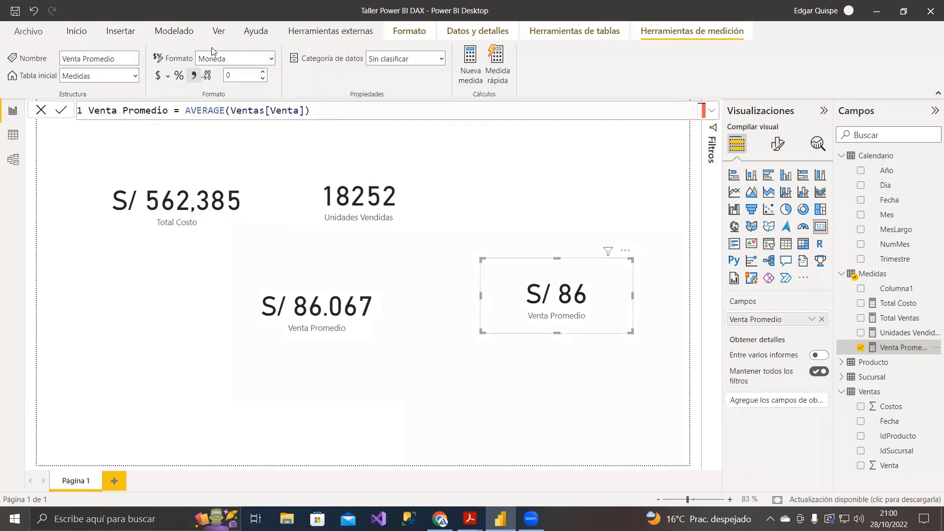
Step: Check the first Venta Promedio card's decimal places setting and delete the second card
{"action": "left_click", "coordinate": [354, 334]}
{"action": "left_click", "coordinate": [770, 142]}
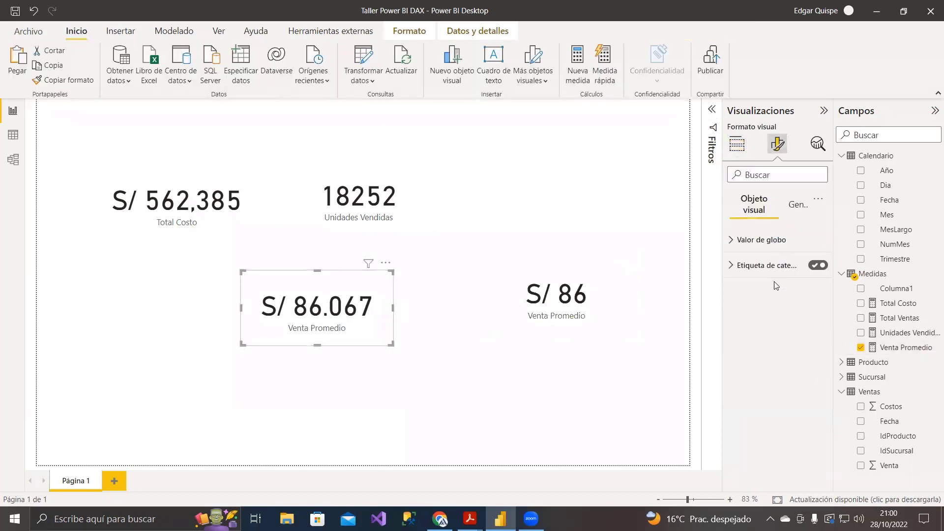
{"action": "left_click", "coordinate": [767, 240]}
{"action": "double_click", "coordinate": [748, 392]}
{"action": "left_click", "coordinate": [495, 295]}
{"action": "key", "text": "Delete"}
Step: Center the Venta Promedio card beneath the Total Costo card and move the Total Costo and Unidades Vendidas cards slightly down
{"action": "left_click_drag", "start_coordinate": [343, 301], "coordinate": [190, 295]}
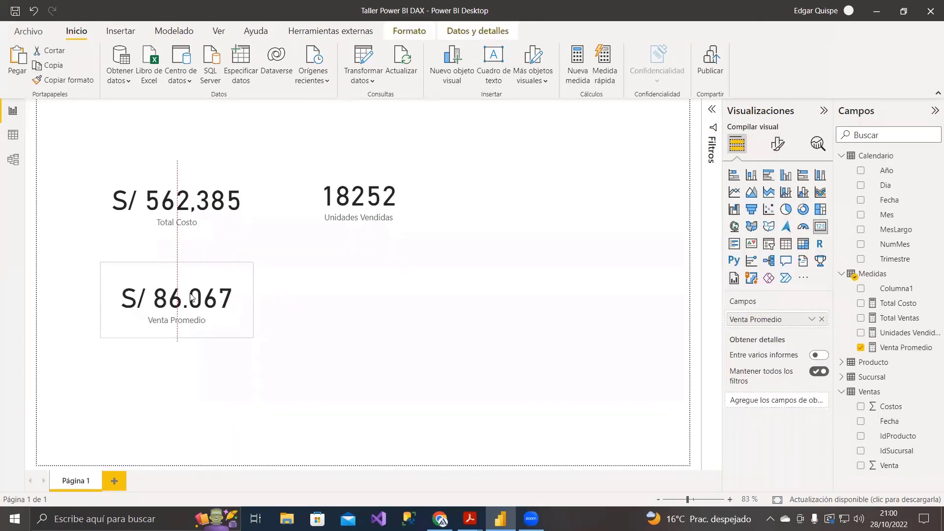
{"action": "left_click_drag", "start_coordinate": [363, 225], "coordinate": [368, 234]}
{"action": "left_click_drag", "start_coordinate": [169, 209], "coordinate": [168, 220]}
{"action": "left_click_drag", "start_coordinate": [354, 200], "coordinate": [354, 201]}
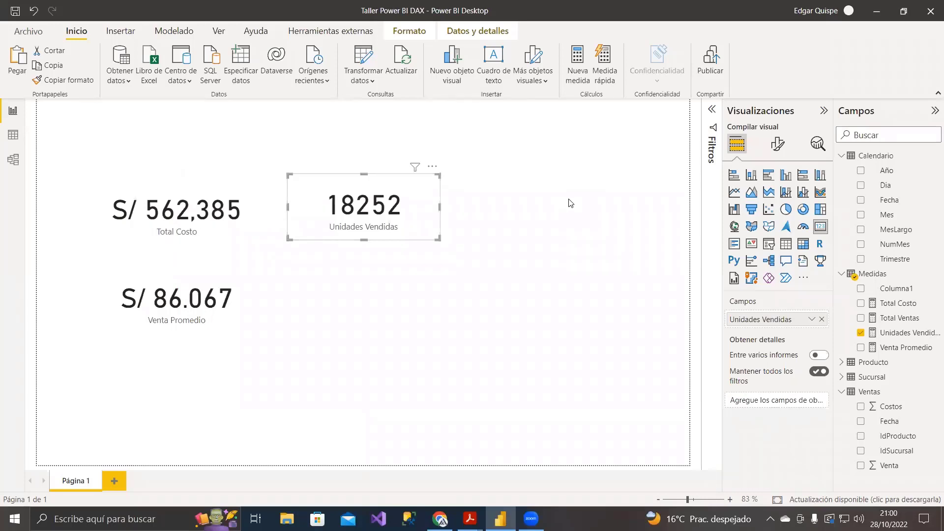
Step: Align the Unidades Vendidas card level with the Total Costo card and extend its lower edge to match that card's height
{"action": "left_click_drag", "start_coordinate": [491, 181], "coordinate": [658, 257]}
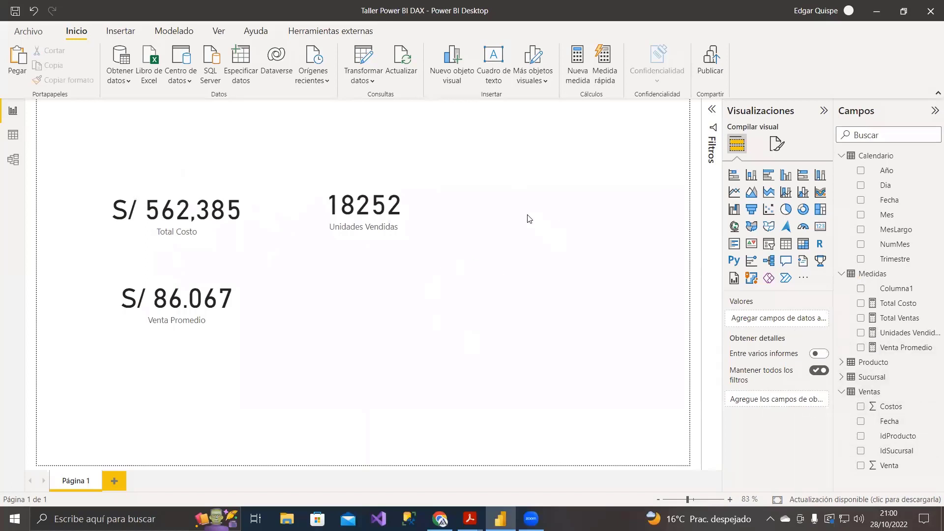
{"action": "left_click_drag", "start_coordinate": [357, 211], "coordinate": [357, 215]}
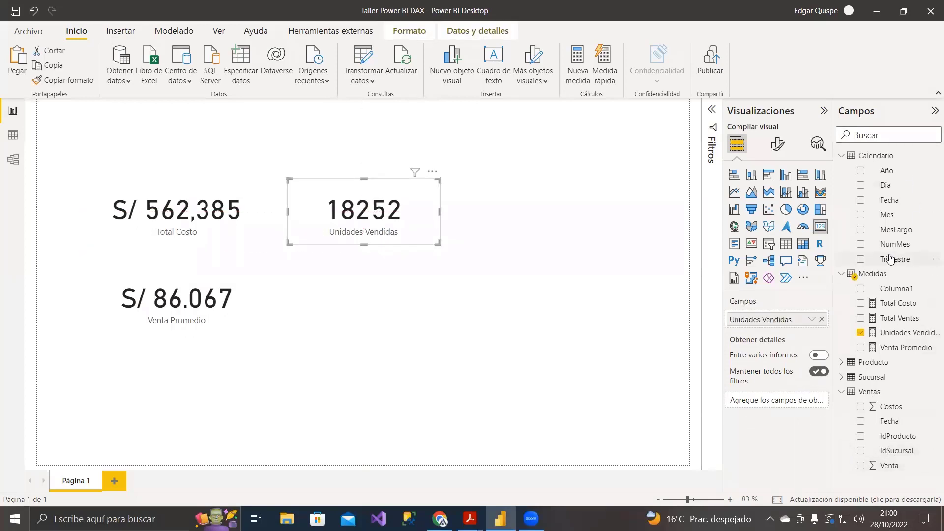
{"action": "left_click", "coordinate": [565, 238]}
{"action": "left_click_drag", "start_coordinate": [209, 217], "coordinate": [209, 212]}
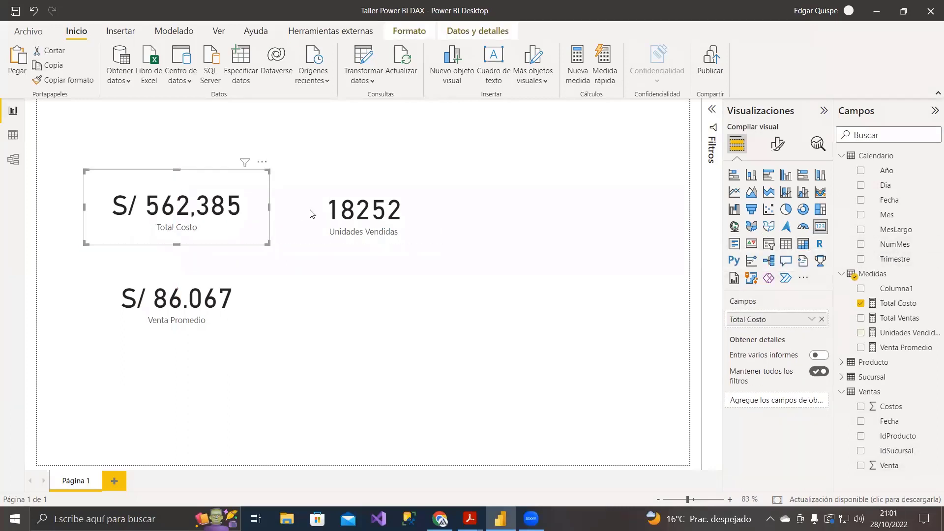
{"action": "left_click_drag", "start_coordinate": [330, 214], "coordinate": [331, 205]}
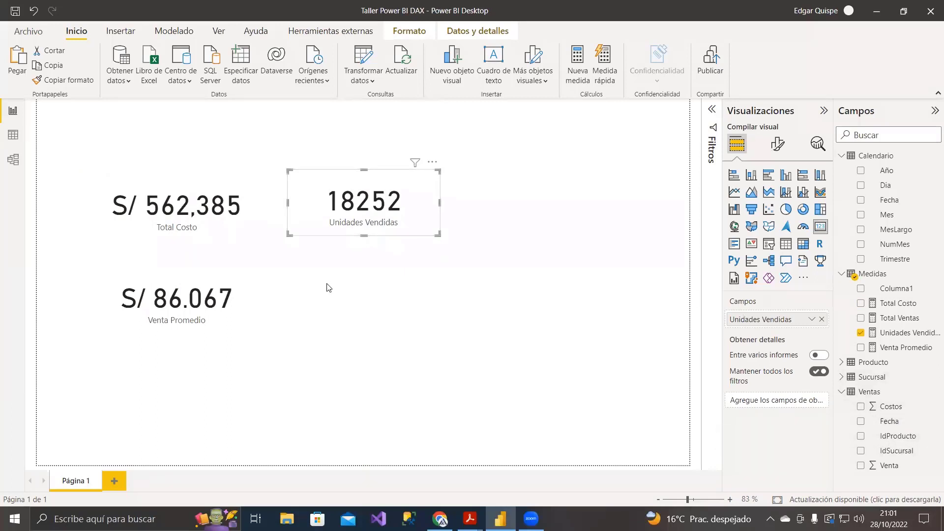
{"action": "left_click", "coordinate": [226, 211]}
{"action": "left_click", "coordinate": [373, 228]}
{"action": "left_click_drag", "start_coordinate": [366, 236], "coordinate": [365, 243]}
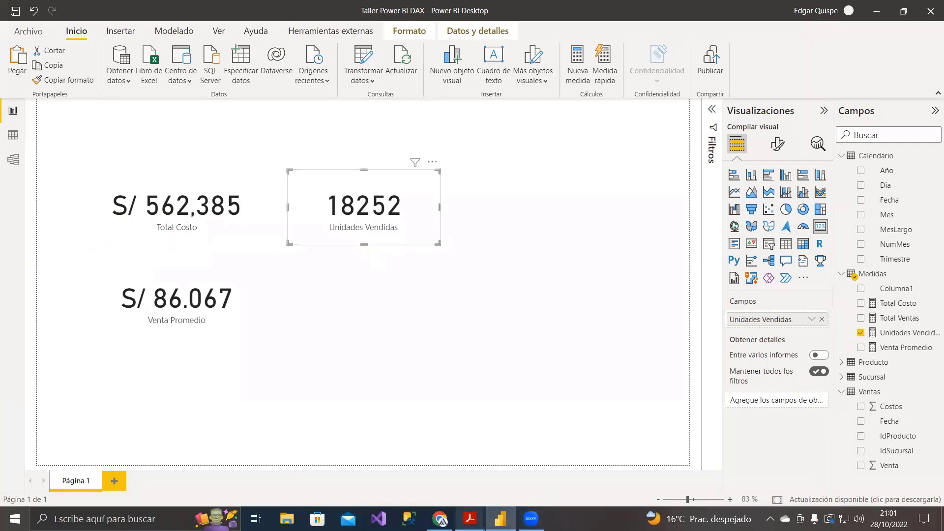
{"action": "left_click", "coordinate": [394, 464]}
Step: Switch to Requisitos.pdf in Acrobat Reader, read the Ganancia Neta definition, and return to the Power BI report
{"action": "mouse_move", "coordinate": [470, 518]}
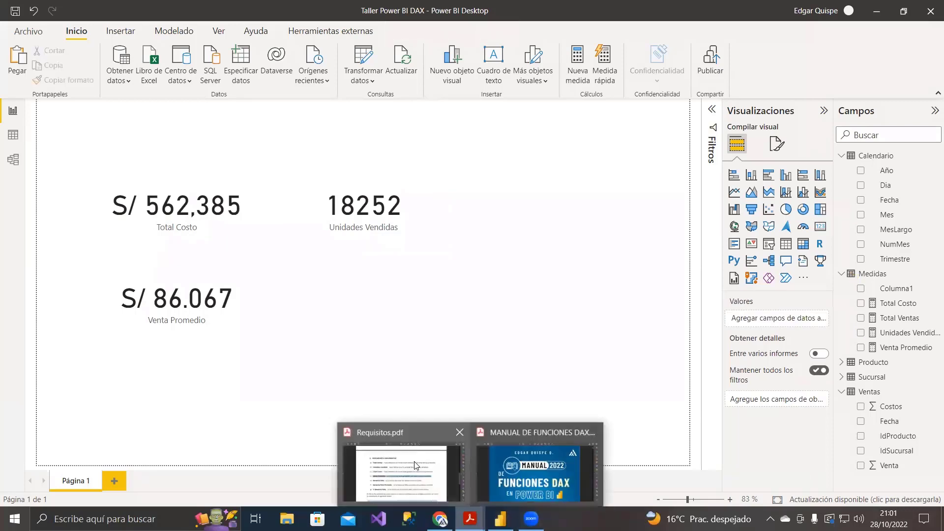
{"action": "left_click", "coordinate": [373, 459]}
{"action": "left_click_drag", "start_coordinate": [235, 202], "coordinate": [315, 209]}
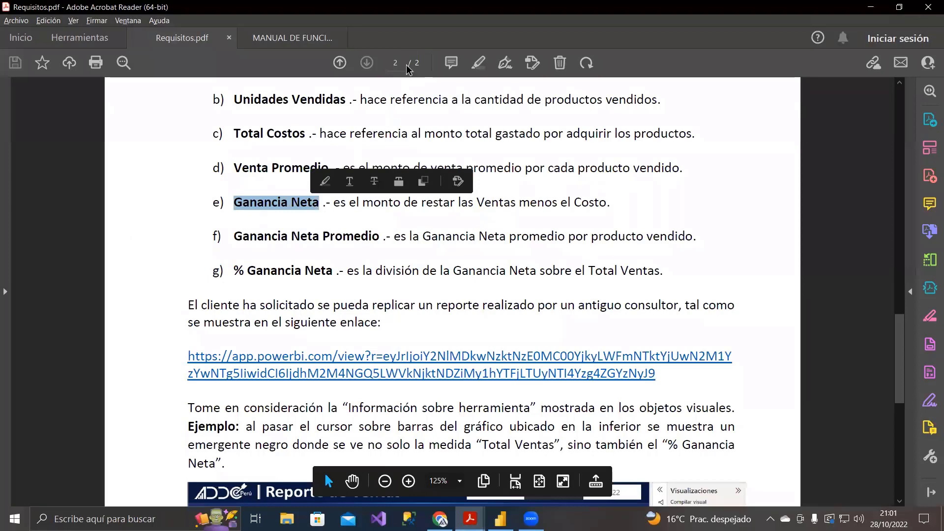
{"action": "left_click", "coordinate": [611, 203]}
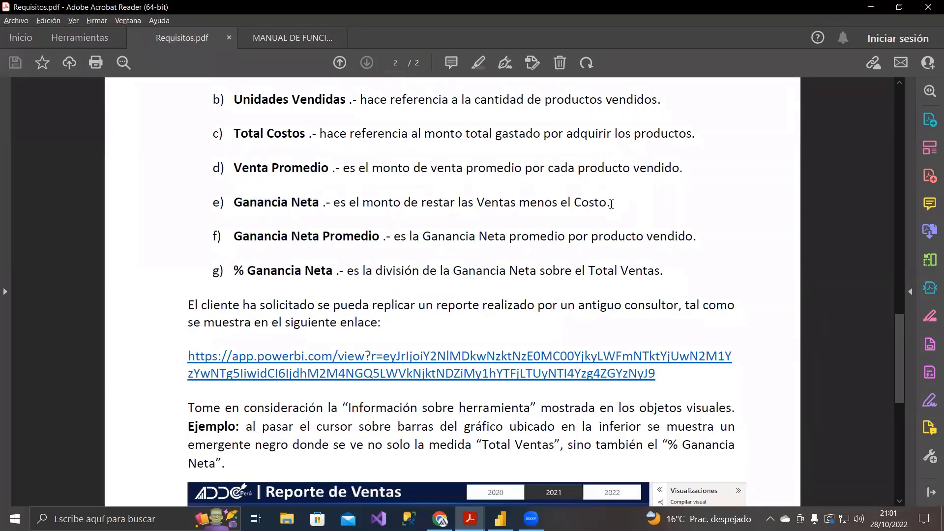
{"action": "left_click", "coordinate": [870, 7]}
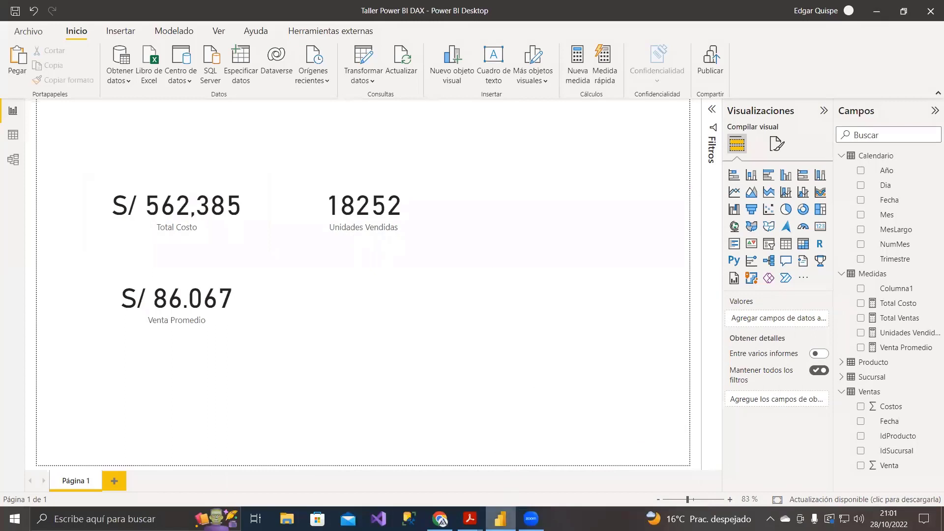
{"action": "mouse_move", "coordinate": [476, 514]}
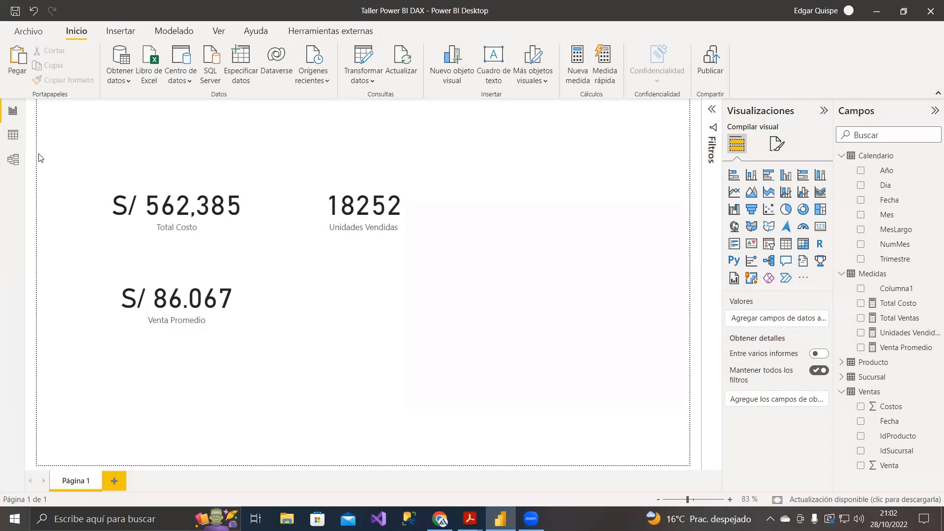
Step: Show the model's table data, then reread in Requisitos.pdf how Ganancia Neta is calculated and return to Power BI
{"action": "left_click_drag", "start_coordinate": [62, 142], "coordinate": [491, 407]}
{"action": "left_click", "coordinate": [12, 133]}
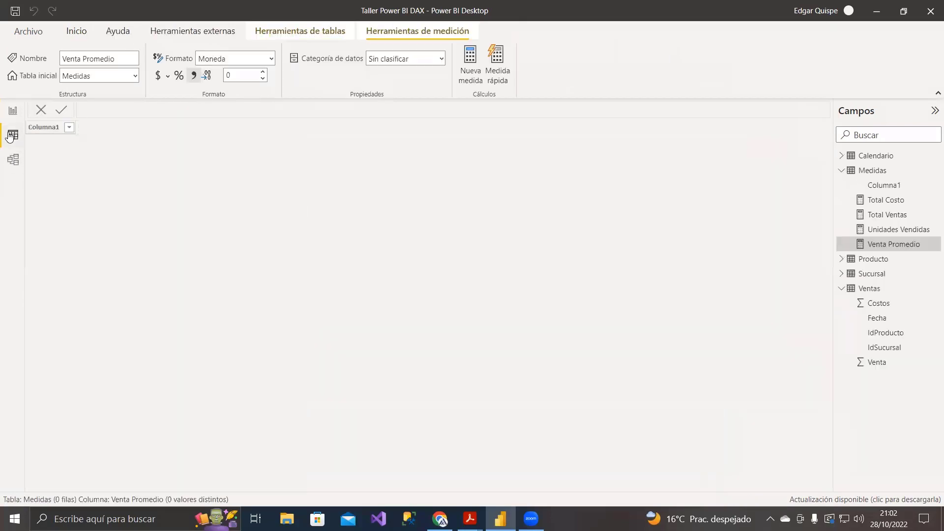
{"action": "left_click", "coordinate": [12, 111]}
{"action": "left_click", "coordinate": [13, 132]}
{"action": "mouse_move", "coordinate": [470, 518]}
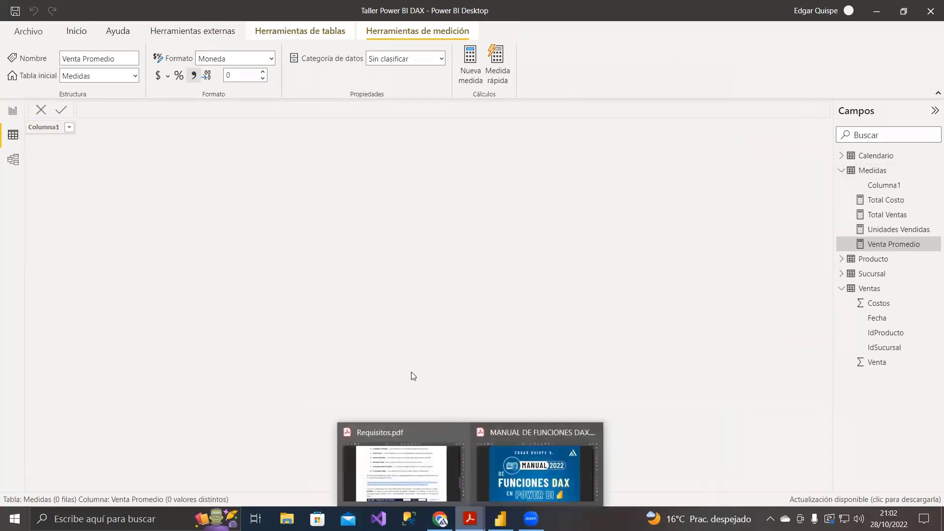
{"action": "left_click", "coordinate": [395, 480]}
{"action": "left_click", "coordinate": [386, 272]}
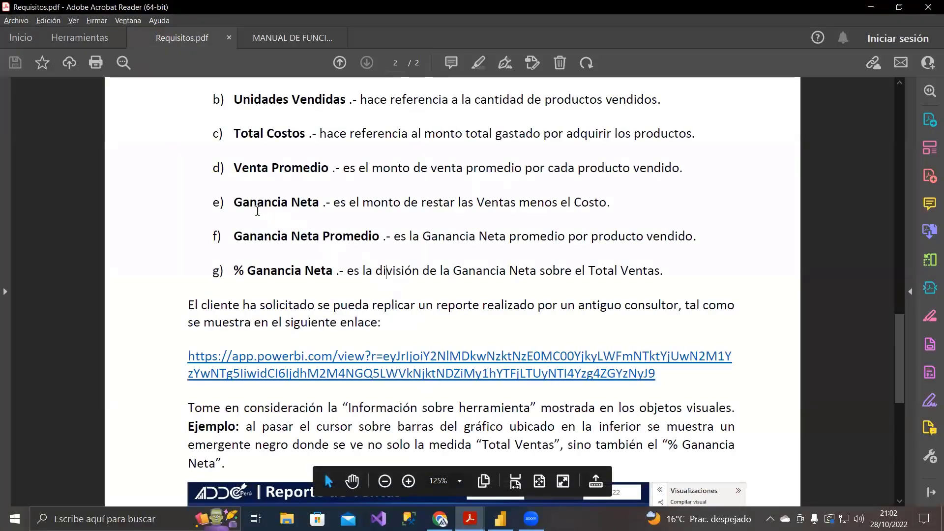
{"action": "left_click_drag", "start_coordinate": [233, 203], "coordinate": [613, 202]}
{"action": "left_click", "coordinate": [617, 206]}
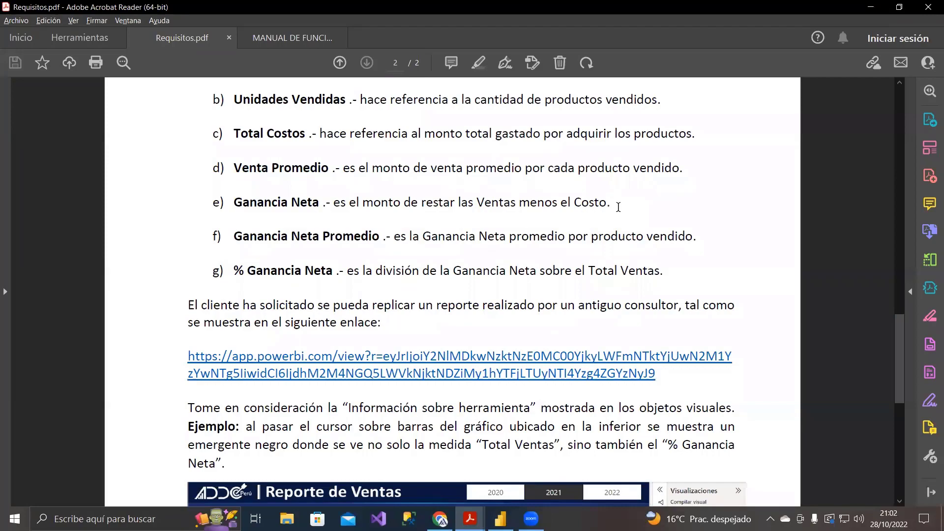
{"action": "left_click", "coordinate": [870, 7]}
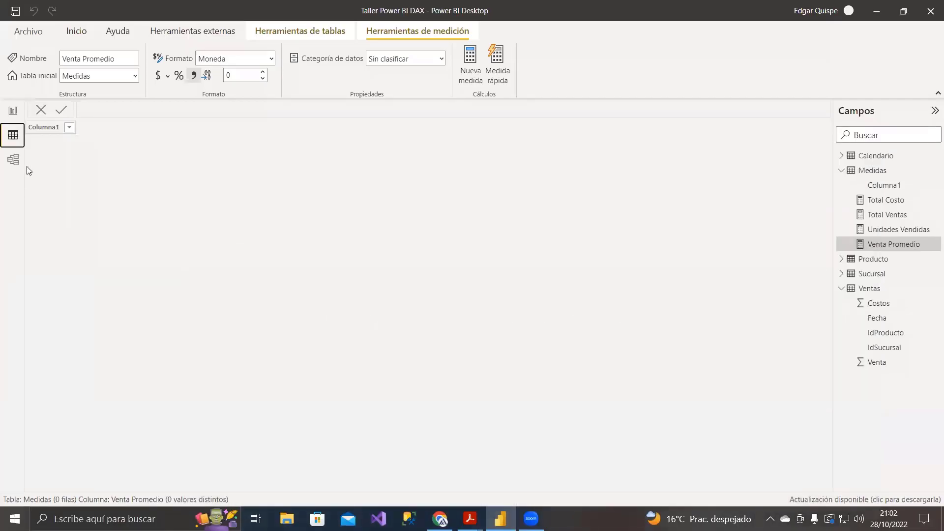
Step: Display the rows of the Ventas table and examine its Venta and Costos columns
{"action": "left_click", "coordinate": [15, 134]}
{"action": "left_click", "coordinate": [841, 171]}
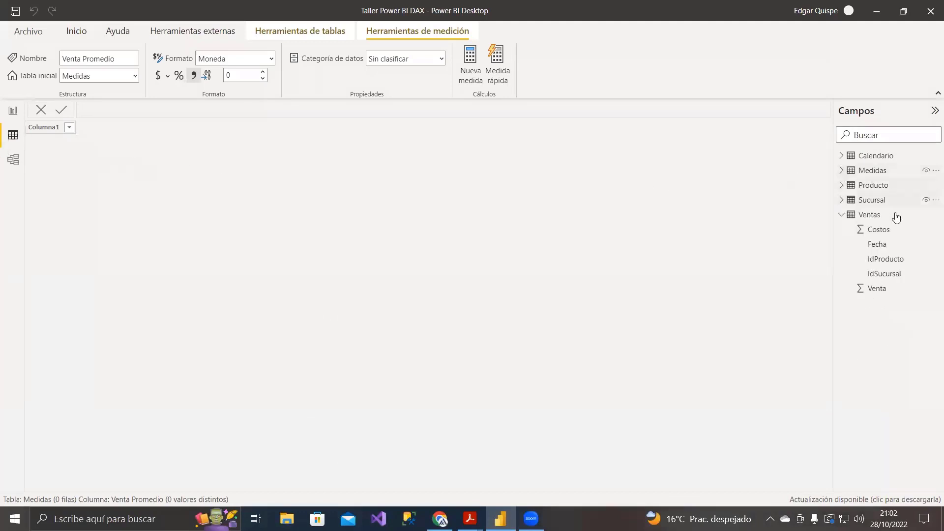
{"action": "left_click", "coordinate": [875, 217]}
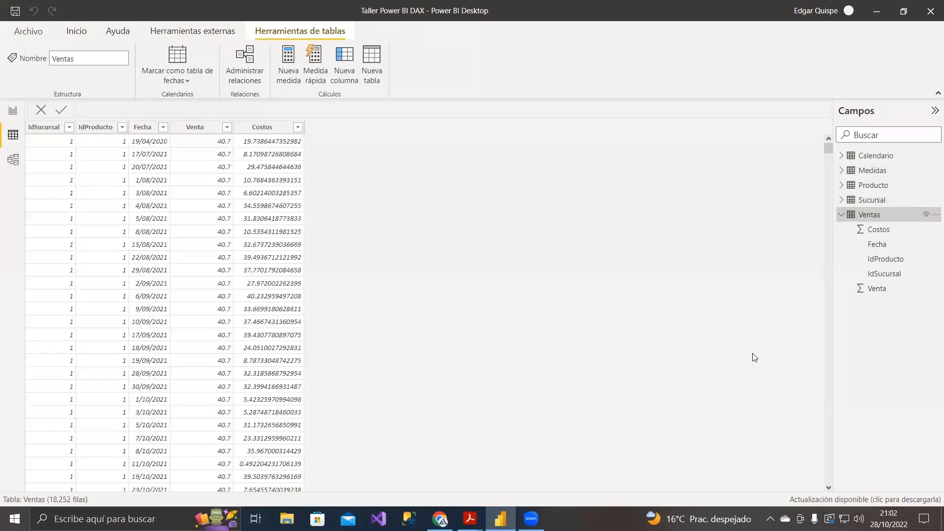
{"action": "left_click", "coordinate": [195, 127]}
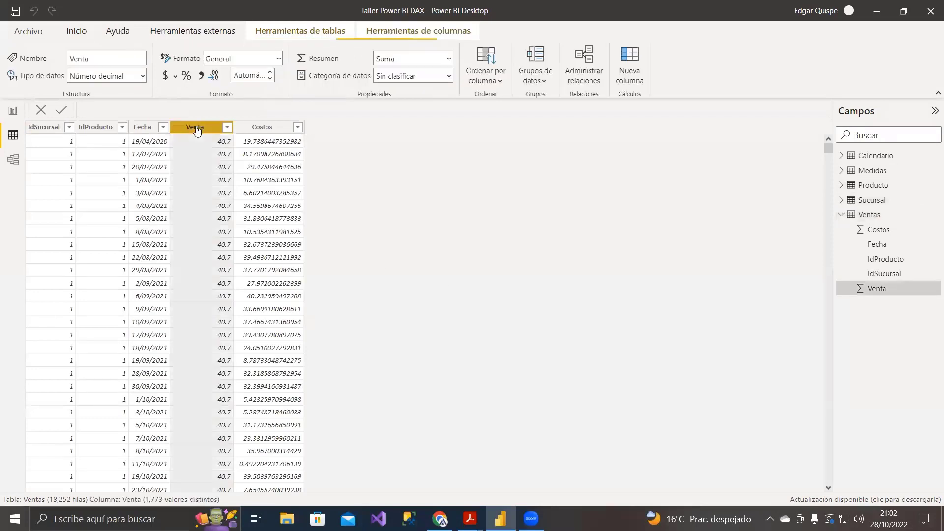
{"action": "left_click", "coordinate": [259, 129]}
Step: Add a calculated column to the Ventas table with the formula Ganancia = Ventas[Venta] - Ventas[Costos]
{"action": "left_click", "coordinate": [74, 33]}
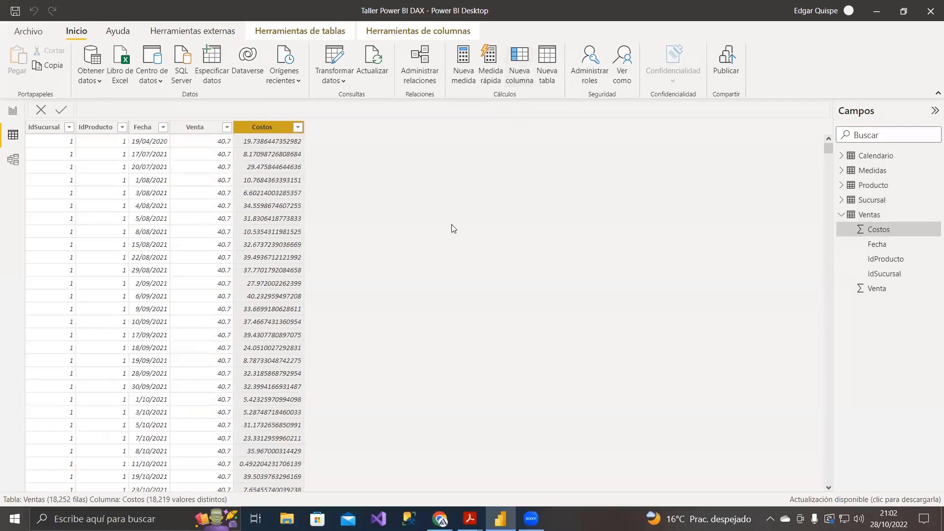
{"action": "type", "text": "Ganancia ="}
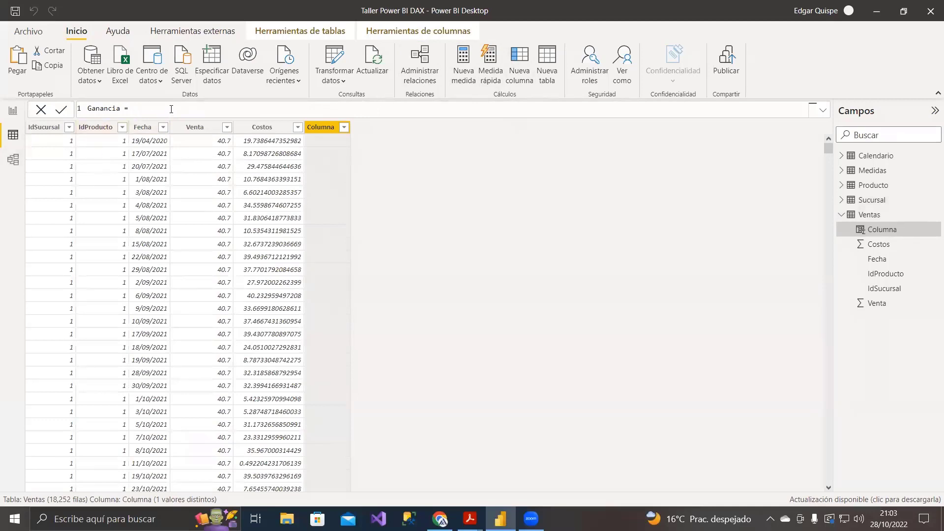
{"action": "type", "text": "venta"}
{"action": "key", "text": "Down"}
{"action": "key", "text": "Down"}
{"action": "key", "text": "Down"}
{"action": "key", "text": "Down"}
{"action": "key", "text": "Down"}
{"action": "key", "text": "Down"}
{"action": "key", "text": "Tab"}
{"action": "type", "text": "- costo"}
{"action": "key", "text": "Tab"}
{"action": "key", "text": "Return"}
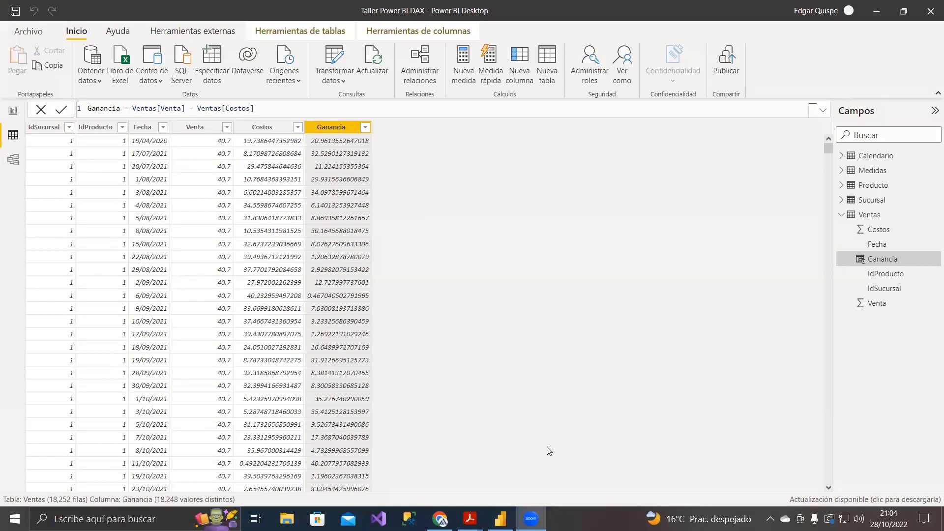
Step: Open the MANUAL DE FUNCIONES DAX PDF at the SUMX section and read its explanation of the first parameter
{"action": "mouse_move", "coordinate": [470, 519]}
{"action": "left_click", "coordinate": [515, 478]}
{"action": "scroll", "coordinate": [423, 285], "scroll_direction": "down", "scroll_amount": 10}
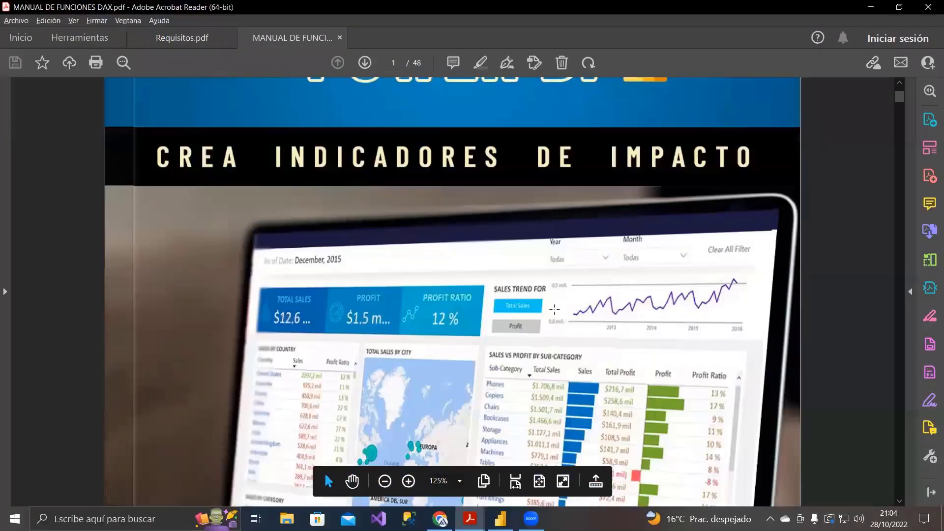
{"action": "scroll", "coordinate": [246, 234], "scroll_direction": "down", "scroll_amount": 1}
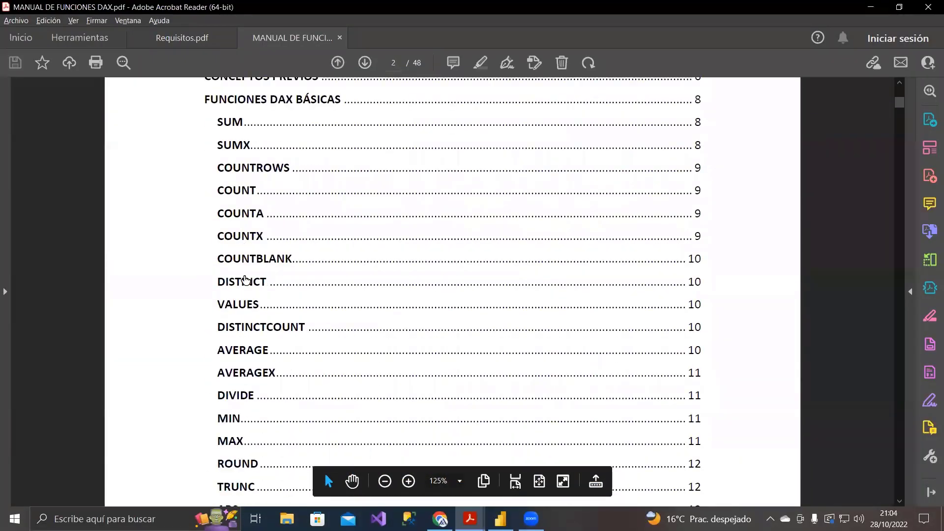
{"action": "left_click", "coordinate": [234, 148]}
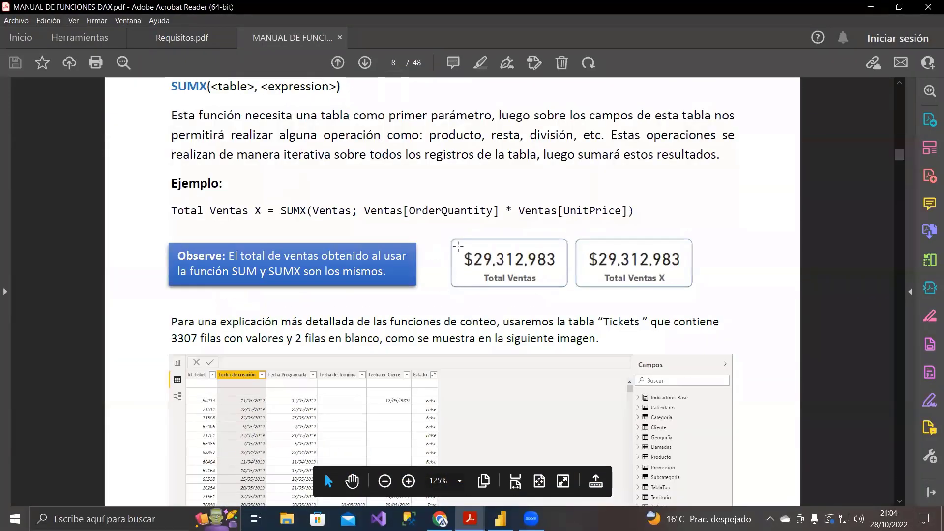
{"action": "scroll", "coordinate": [391, 249], "scroll_direction": "up", "scroll_amount": 1}
{"action": "scroll", "coordinate": [300, 237], "scroll_direction": "up", "scroll_amount": 1}
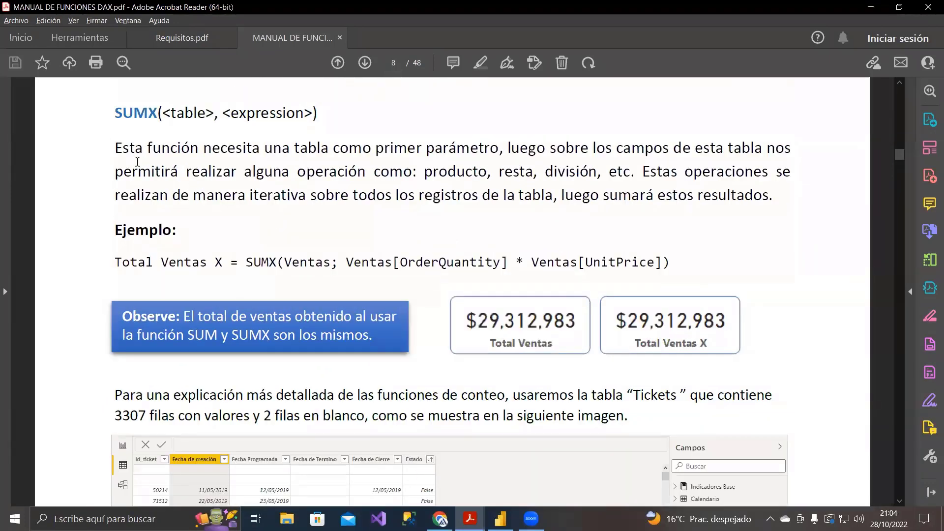
{"action": "left_click_drag", "start_coordinate": [116, 149], "coordinate": [485, 153]}
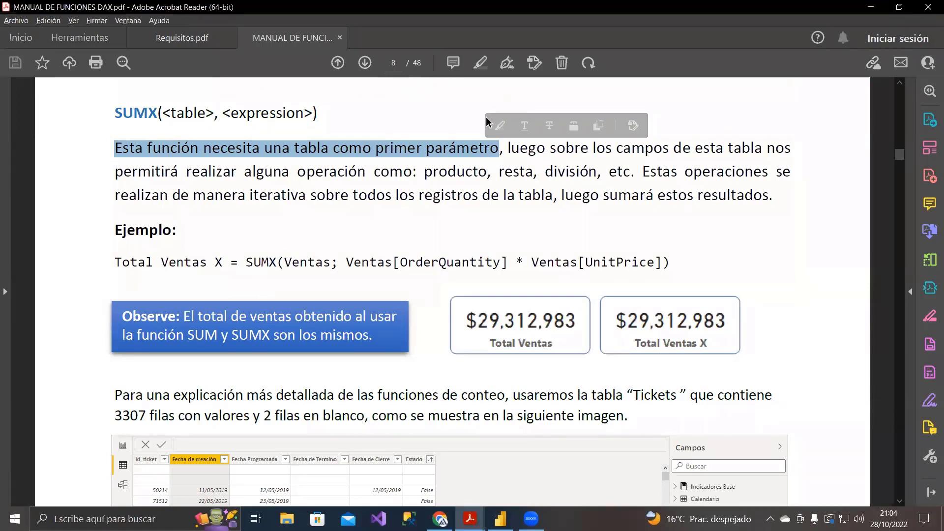
{"action": "scroll", "coordinate": [474, 117], "scroll_direction": "up", "scroll_amount": 1}
{"action": "left_click", "coordinate": [429, 127]}
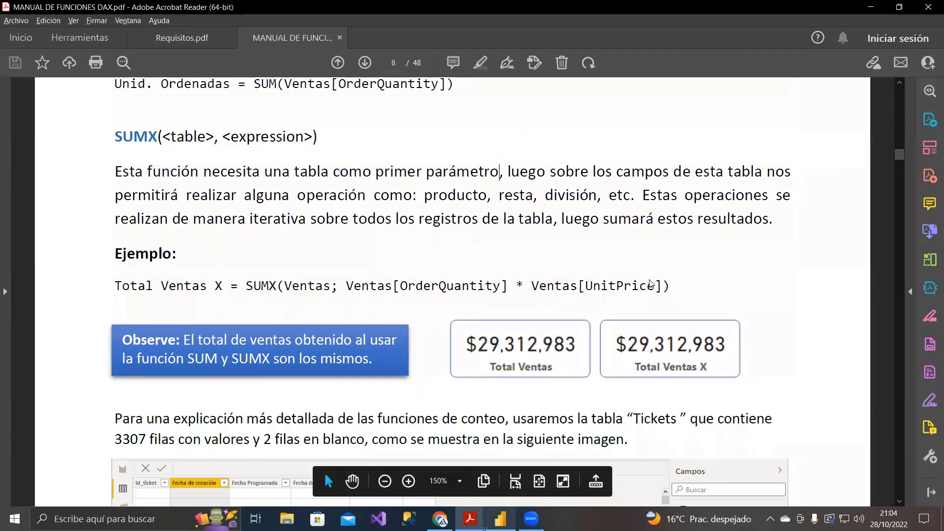
Step: Compare SUMX's table and expression arguments in the manual with the Ganancia column's formula in Power BI
{"action": "key", "text": "alt+Tab"}
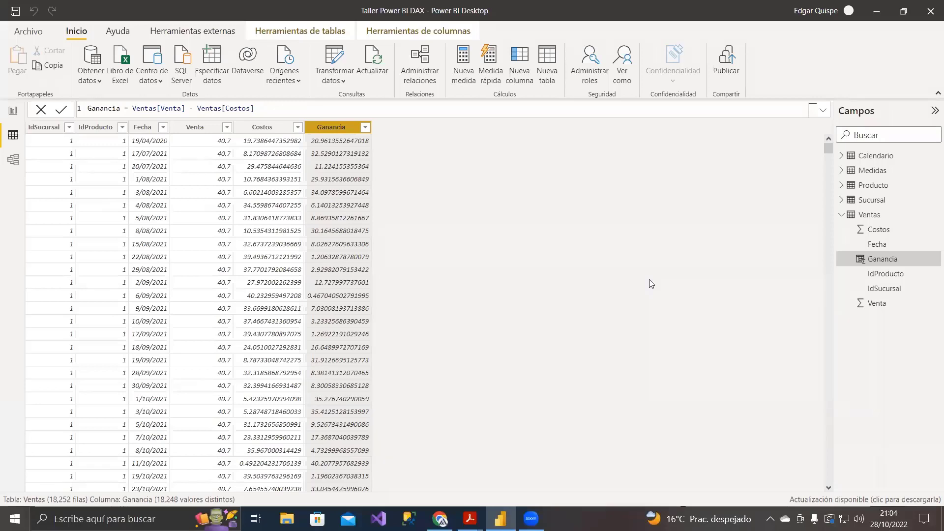
{"action": "left_click", "coordinate": [478, 66]}
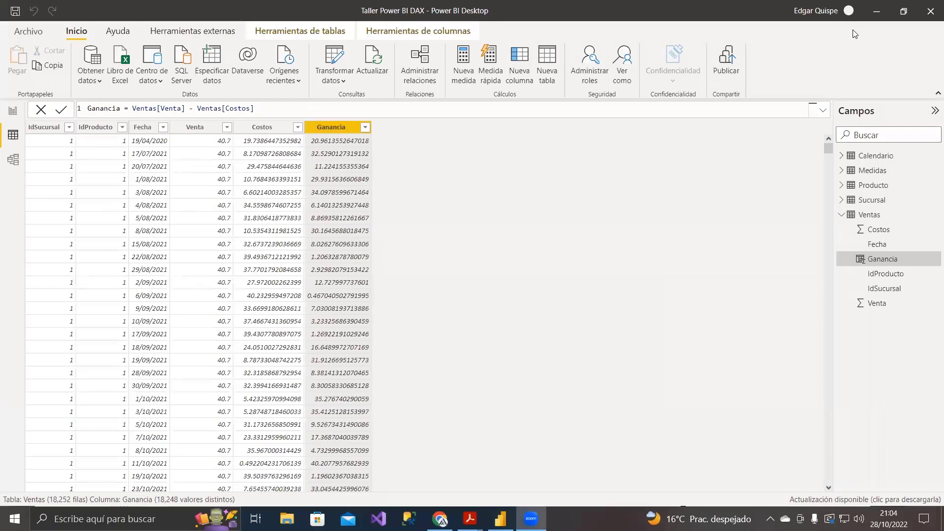
{"action": "key", "text": "alt+Tab"}
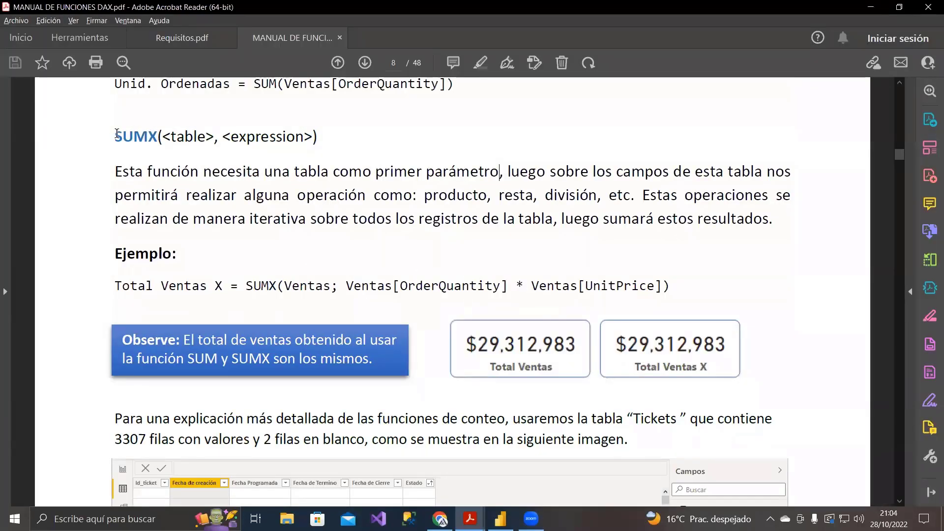
{"action": "left_click_drag", "start_coordinate": [163, 135], "coordinate": [215, 137]}
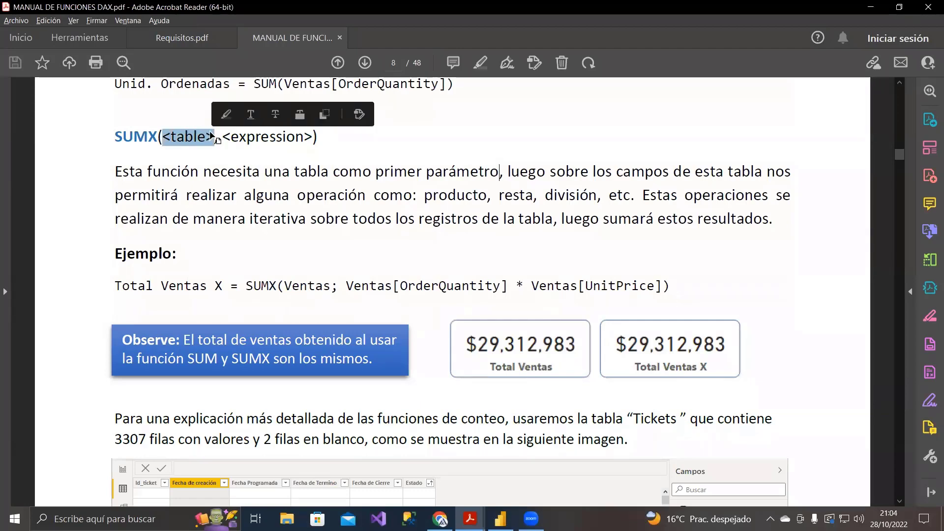
{"action": "left_click_drag", "start_coordinate": [222, 137], "coordinate": [314, 137]}
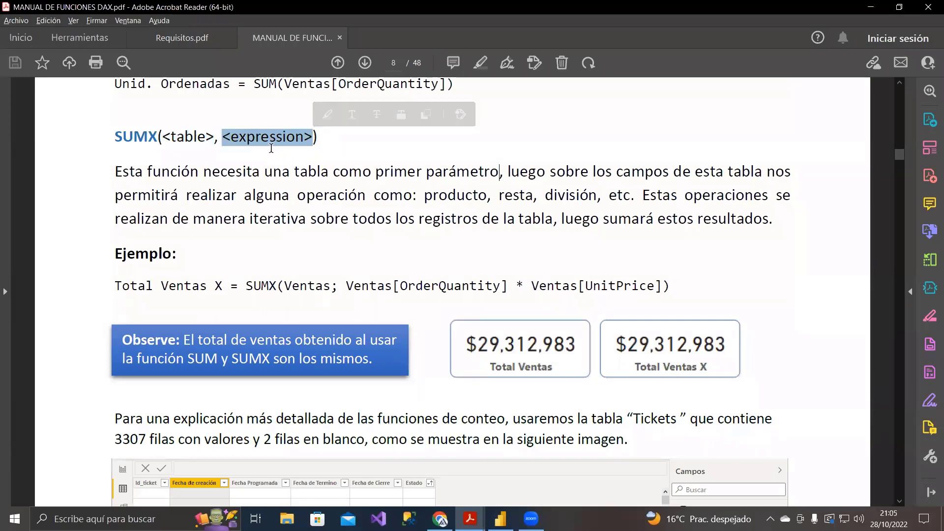
{"action": "key", "text": "alt+Tab"}
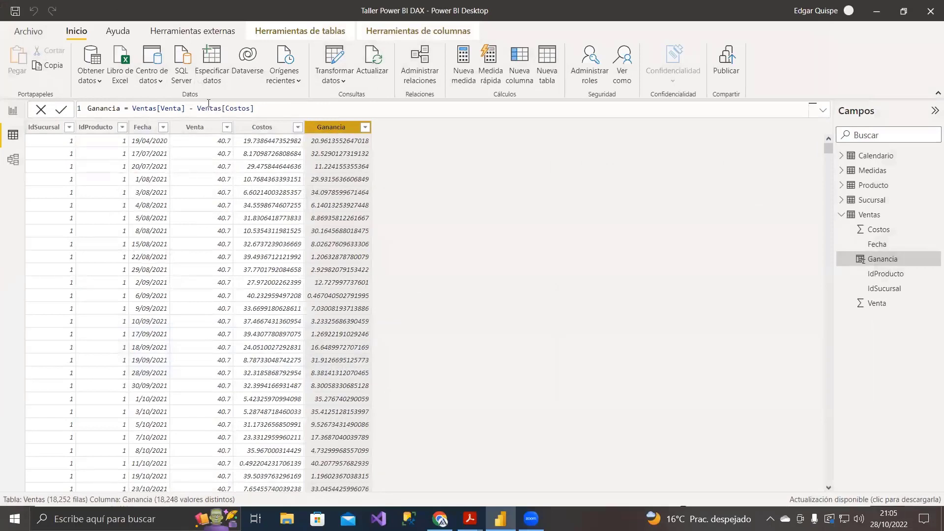
{"action": "left_click_drag", "start_coordinate": [254, 109], "coordinate": [133, 106]}
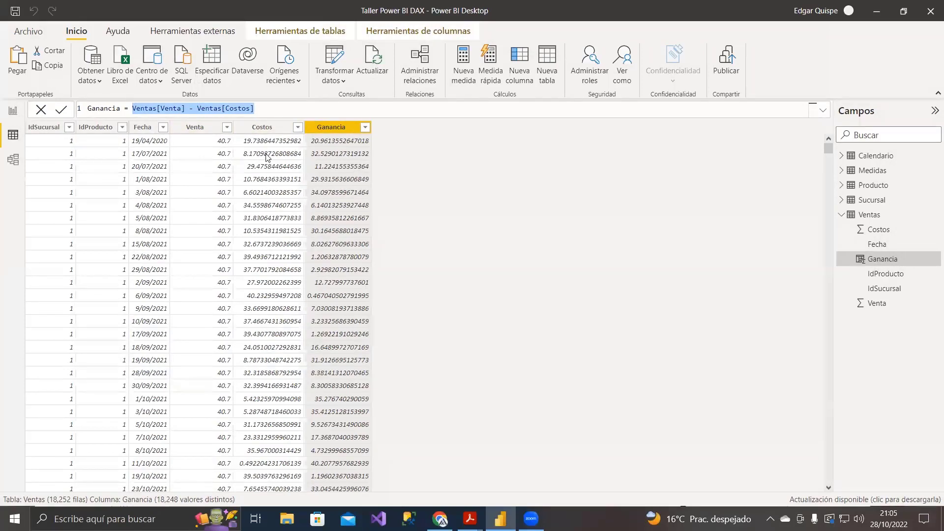
{"action": "key", "text": "alt+Tab"}
{"action": "left_click", "coordinate": [296, 137]}
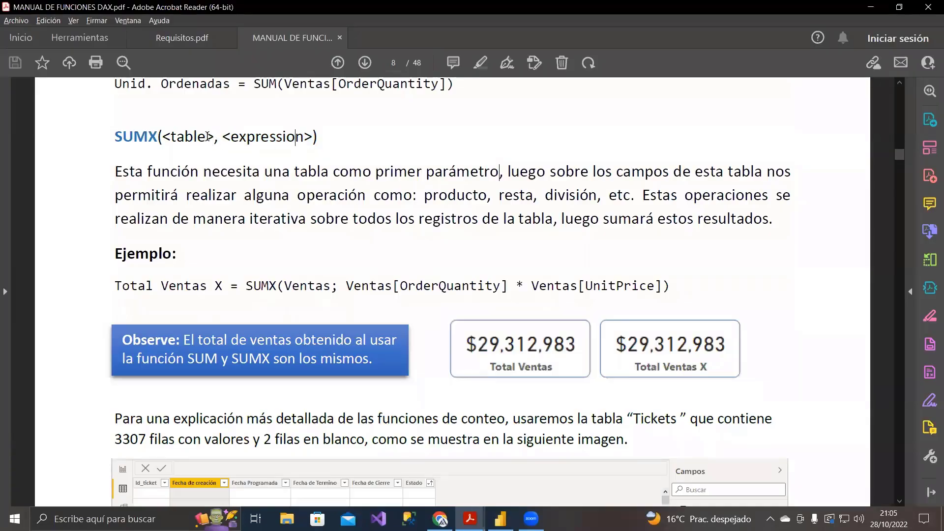
Step: Examine the table and expression arguments in the SUMX syntax line of the DAX functions manual
{"action": "left_click_drag", "start_coordinate": [215, 138], "coordinate": [166, 136]}
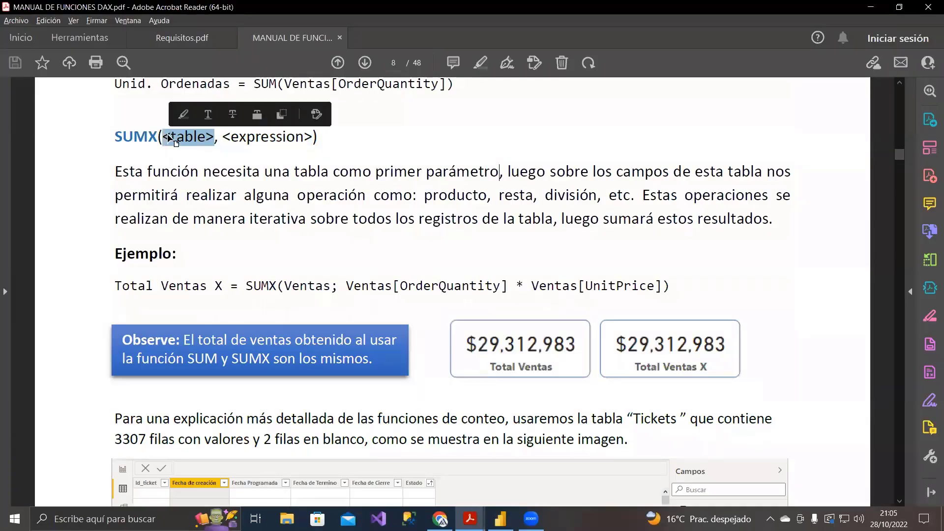
{"action": "left_click_drag", "start_coordinate": [222, 137], "coordinate": [315, 137]}
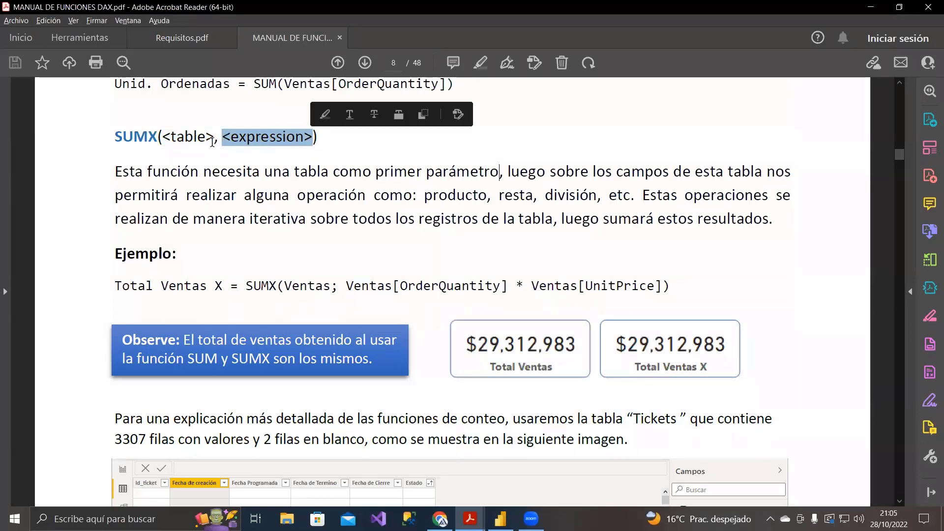
{"action": "left_click_drag", "start_coordinate": [215, 138], "coordinate": [165, 136]}
{"action": "left_click_drag", "start_coordinate": [222, 137], "coordinate": [312, 137]}
{"action": "left_click_drag", "start_coordinate": [218, 138], "coordinate": [161, 137]}
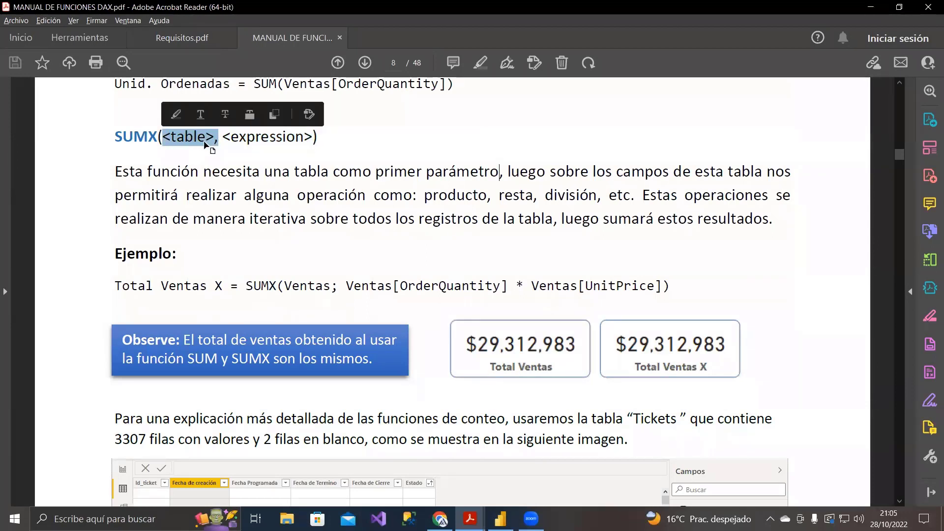
{"action": "left_click", "coordinate": [223, 137]}
{"action": "left_click_drag", "start_coordinate": [223, 137], "coordinate": [315, 138]}
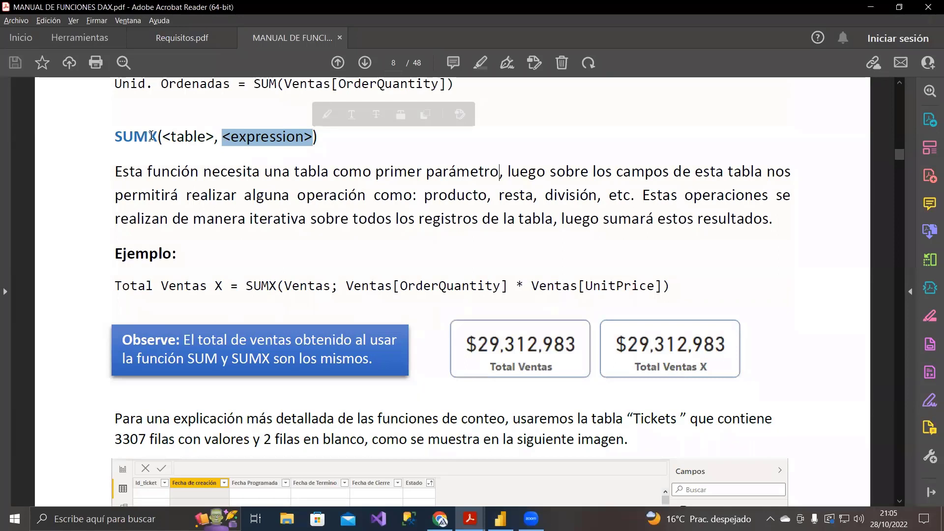
{"action": "left_click_drag", "start_coordinate": [152, 135], "coordinate": [155, 134]}
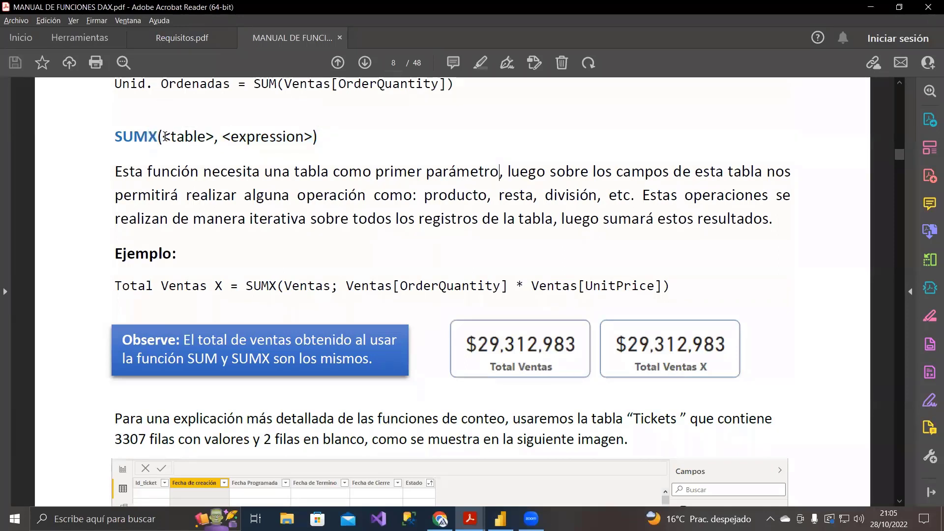
{"action": "triple_click", "coordinate": [157, 136]}
{"action": "left_click_drag", "start_coordinate": [306, 137], "coordinate": [224, 136]}
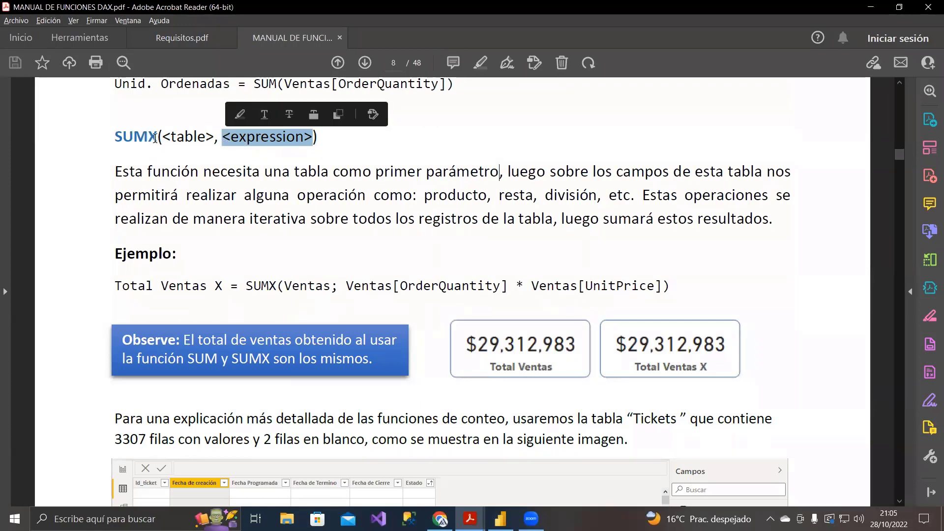
{"action": "left_click_drag", "start_coordinate": [148, 136], "coordinate": [104, 134]}
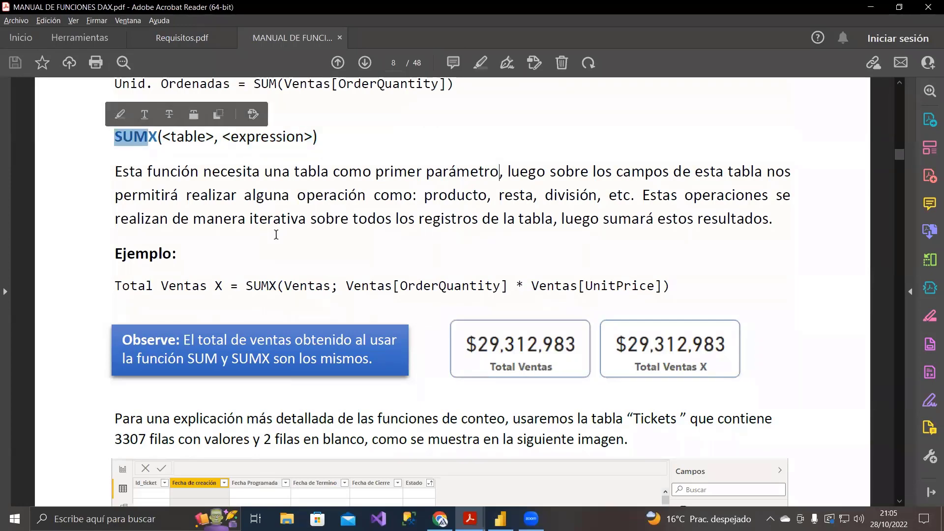
Step: Check the Ganancia Neta definition in Requisitos.pdf and add a new measure to the Medidas table in Power BI Desktop
{"action": "key", "text": "alt+Tab"}
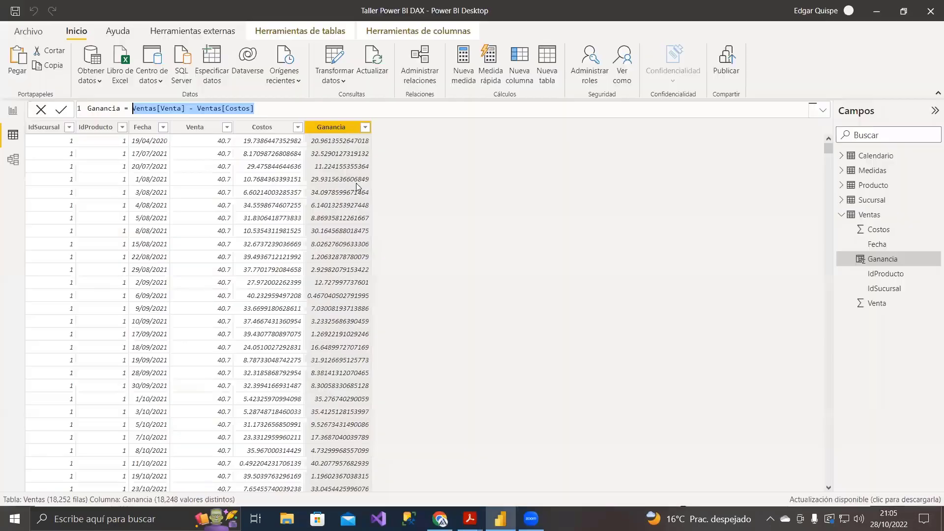
{"action": "left_click", "coordinate": [12, 111]}
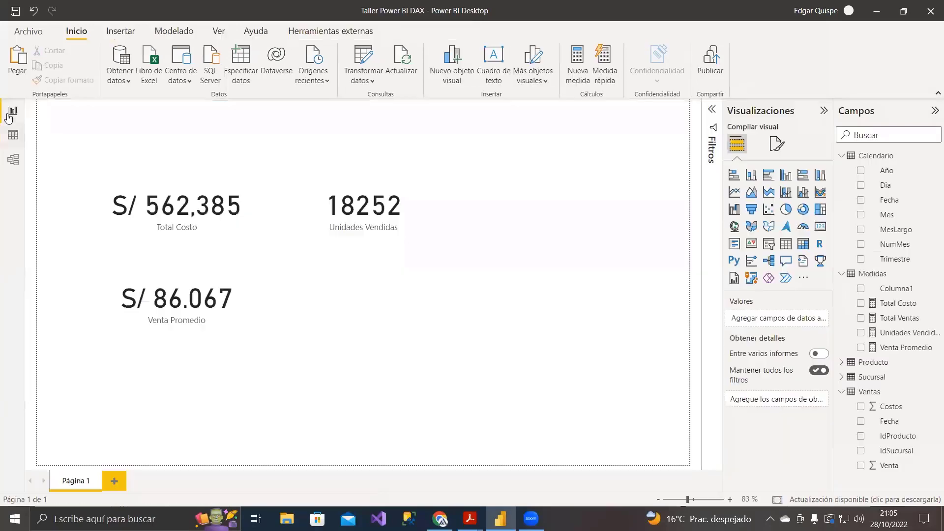
{"action": "left_click", "coordinate": [892, 304]}
{"action": "left_click", "coordinate": [84, 38]}
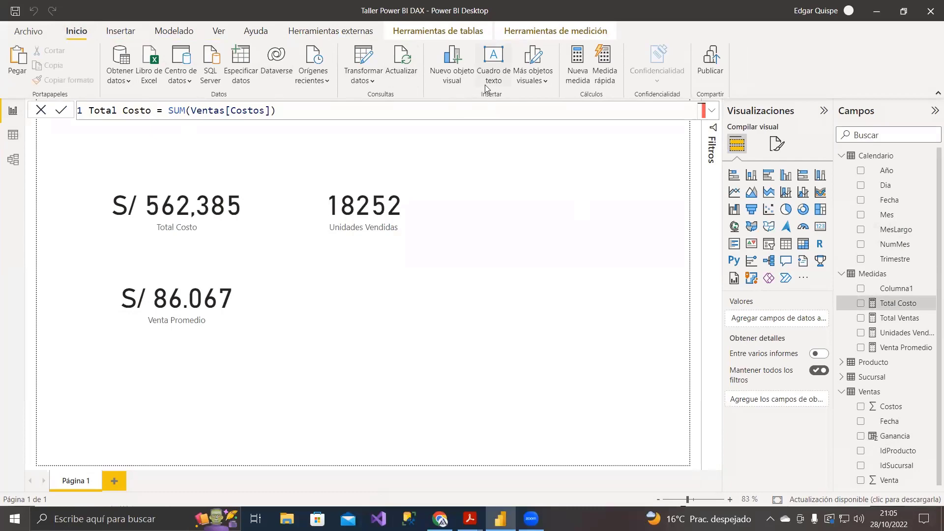
{"action": "key", "text": "alt+Tab"}
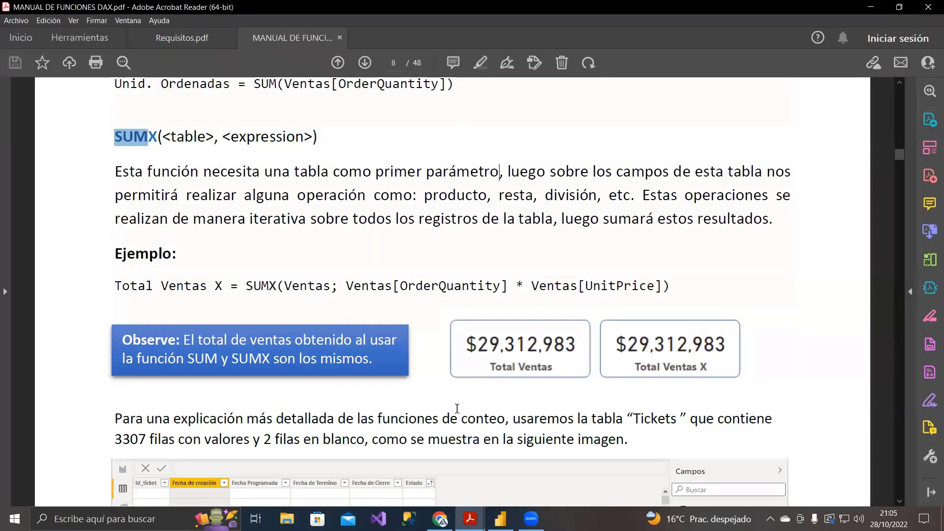
{"action": "left_click", "coordinate": [469, 519]}
{"action": "left_click", "coordinate": [384, 446]}
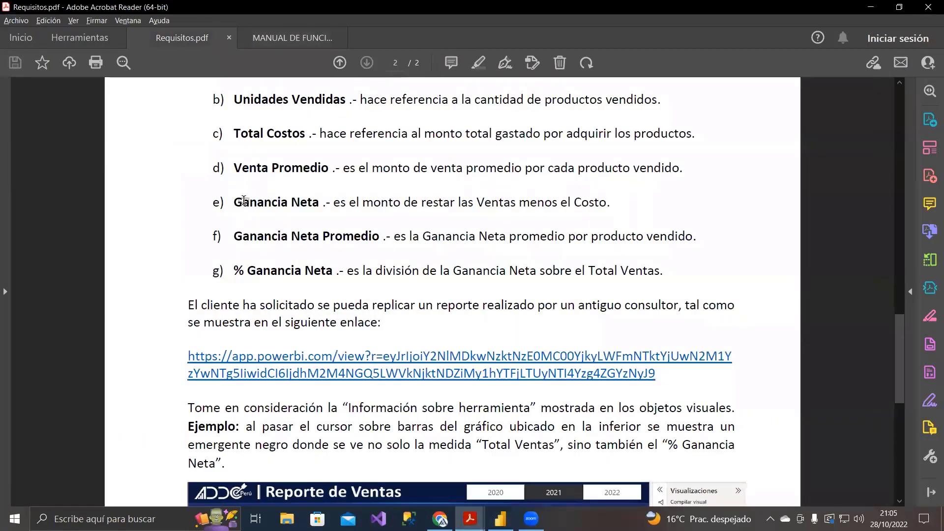
{"action": "key", "text": "alt+Tab"}
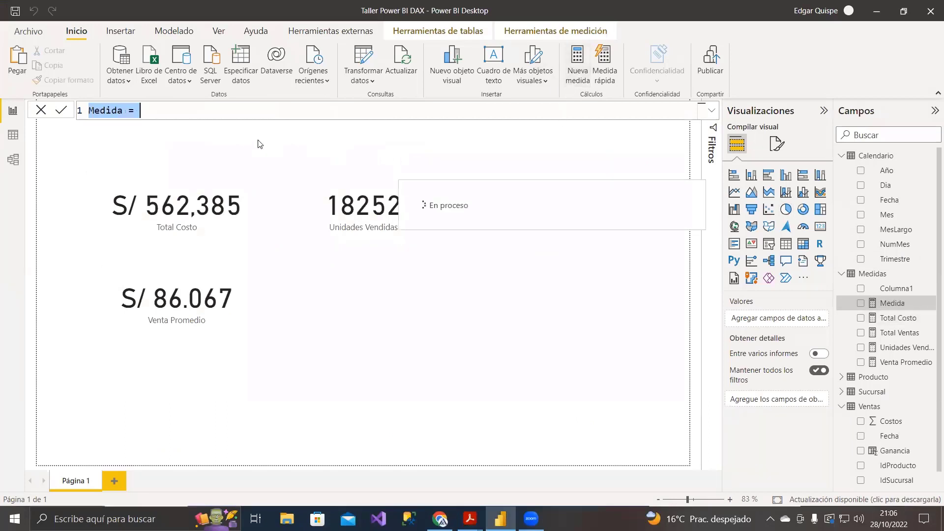
Step: Define the new measure as Ganancia Neta = SUMX(Ventas, 1)
{"action": "type", "text": "Ganancia "}
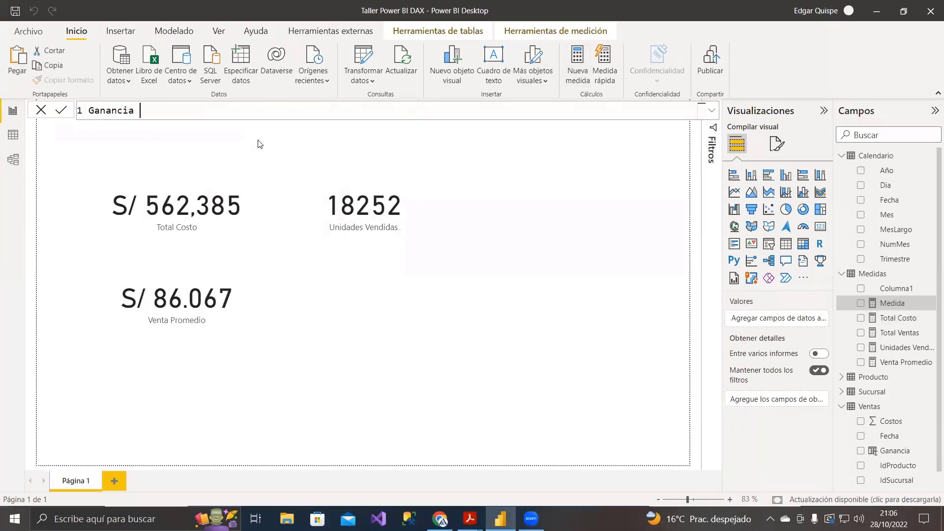
{"action": "type", "text": "Neta = sumx("}
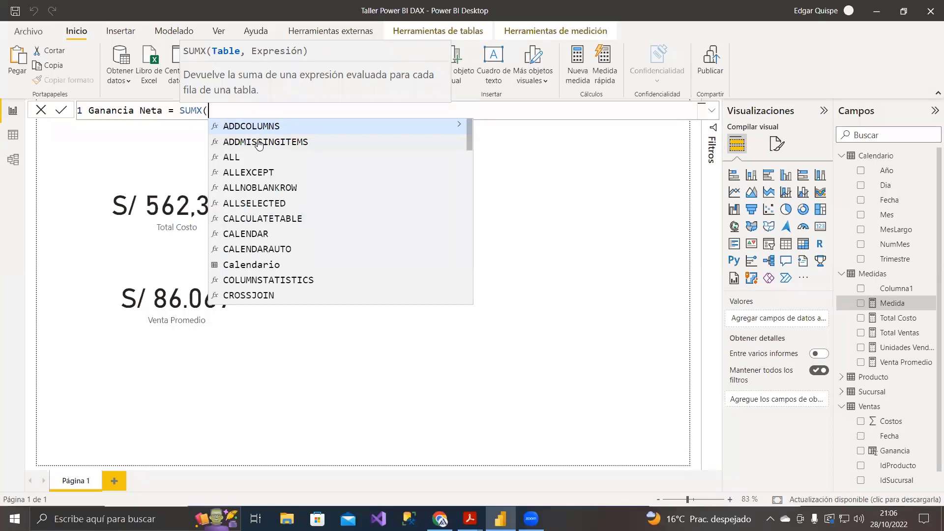
{"action": "type", "text": "Ventas, 1"}
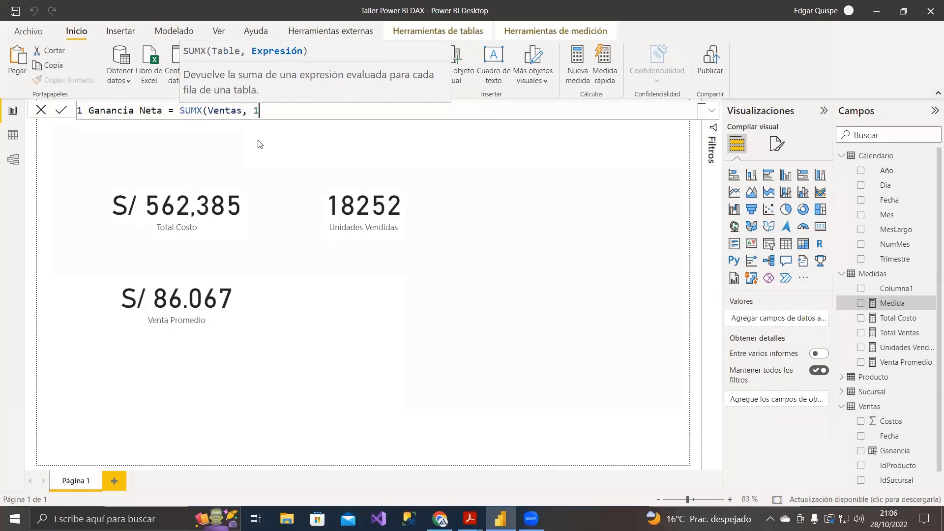
{"action": "type", "text": ")"}
{"action": "key", "text": "Return"}
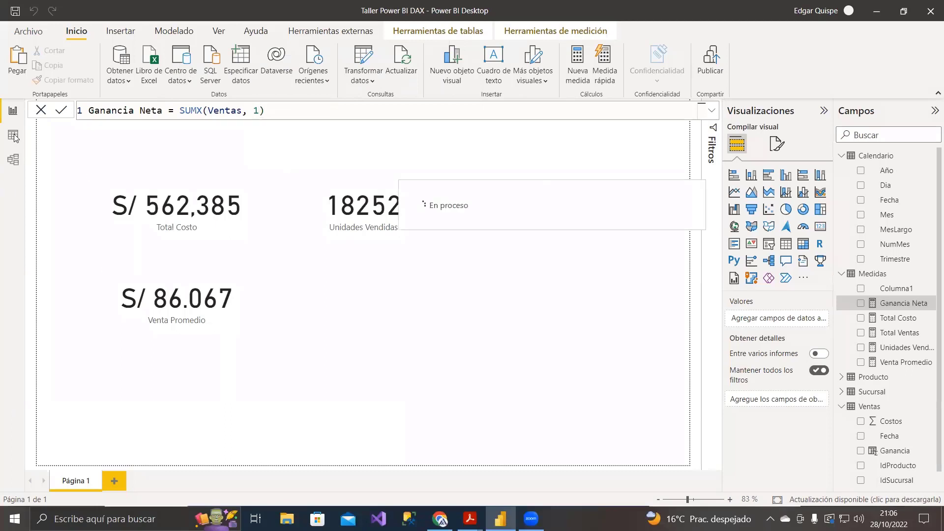
Step: Copy the expression Ventas[Venta] - Ventas[Costos] from the Ganancia column's formula in the Ventas table
{"action": "left_click", "coordinate": [14, 136]}
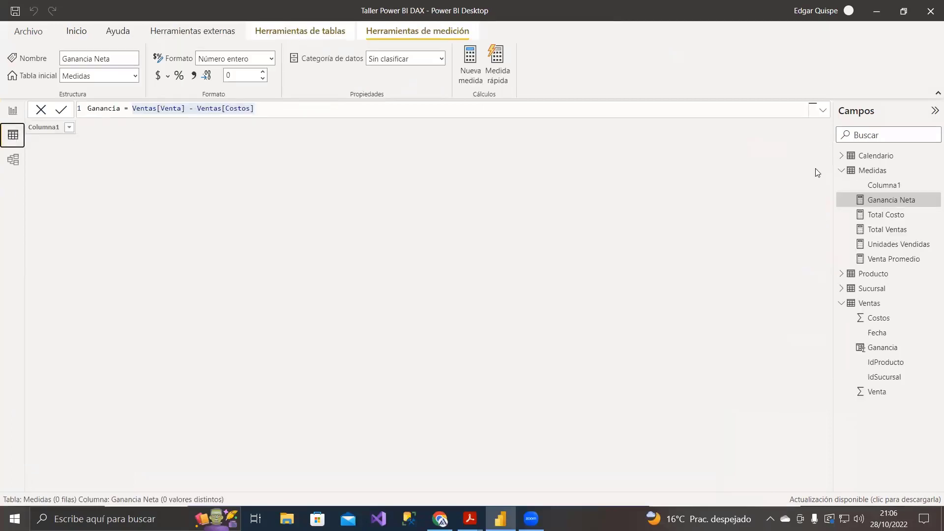
{"action": "left_click", "coordinate": [869, 172]}
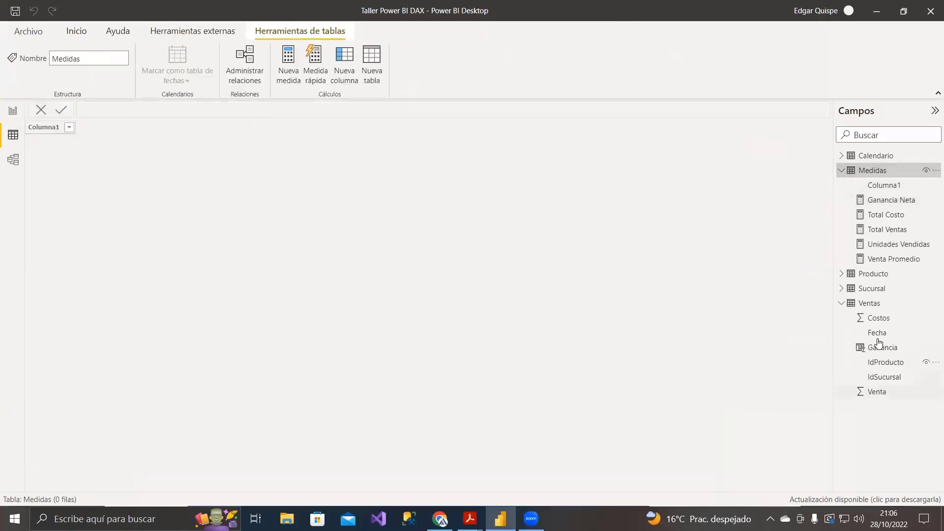
{"action": "left_click", "coordinate": [869, 304]}
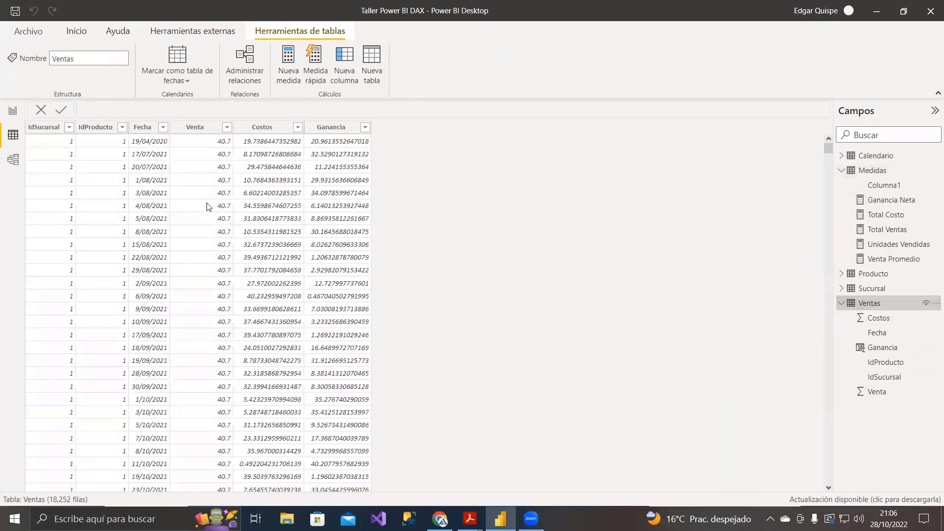
{"action": "left_click", "coordinate": [324, 129]}
{"action": "left_click", "coordinate": [12, 110]}
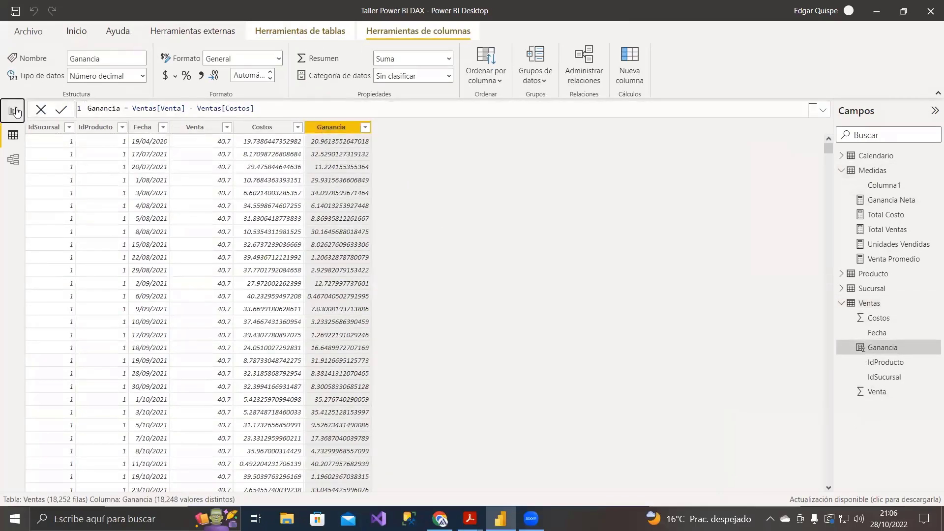
{"action": "left_click", "coordinate": [13, 135]}
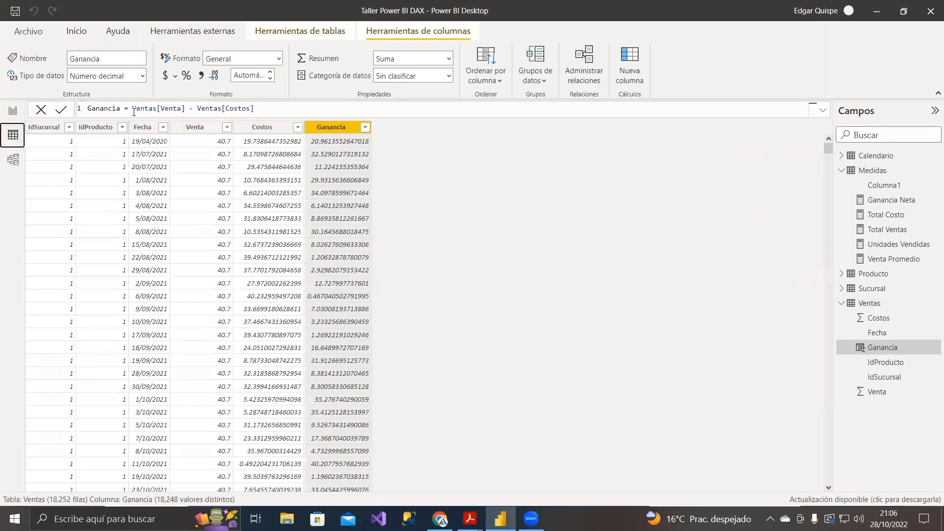
{"action": "left_click_drag", "start_coordinate": [132, 108], "coordinate": [349, 106]}
{"action": "key", "text": "ctrl+c"}
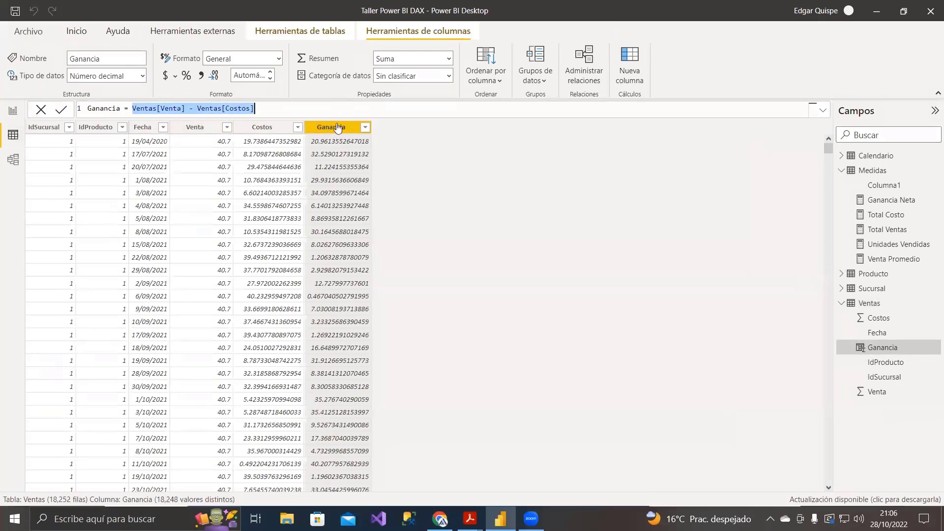
Step: Replace the placeholder 1 in the Ganancia Neta measure's SUMX with the copied expression Ventas[Venta] - Ventas[Costos]
{"action": "left_click", "coordinate": [12, 110]}
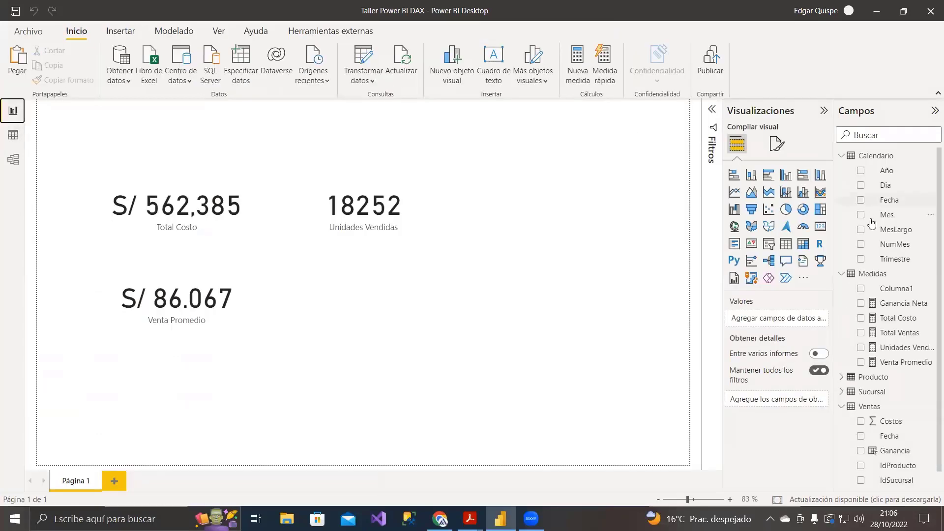
{"action": "left_click", "coordinate": [899, 303]}
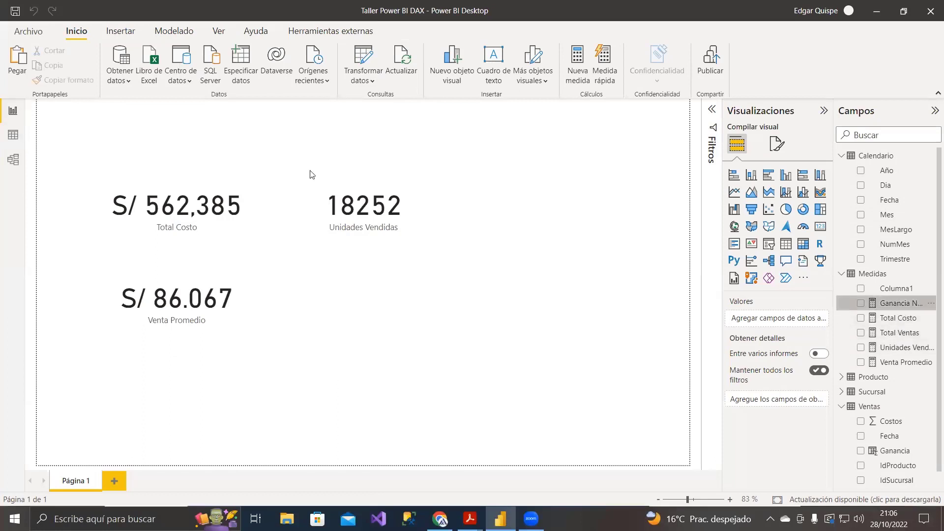
{"action": "left_click_drag", "start_coordinate": [252, 110], "coordinate": [362, 109]}
{"action": "key", "text": "ctrl+v"}
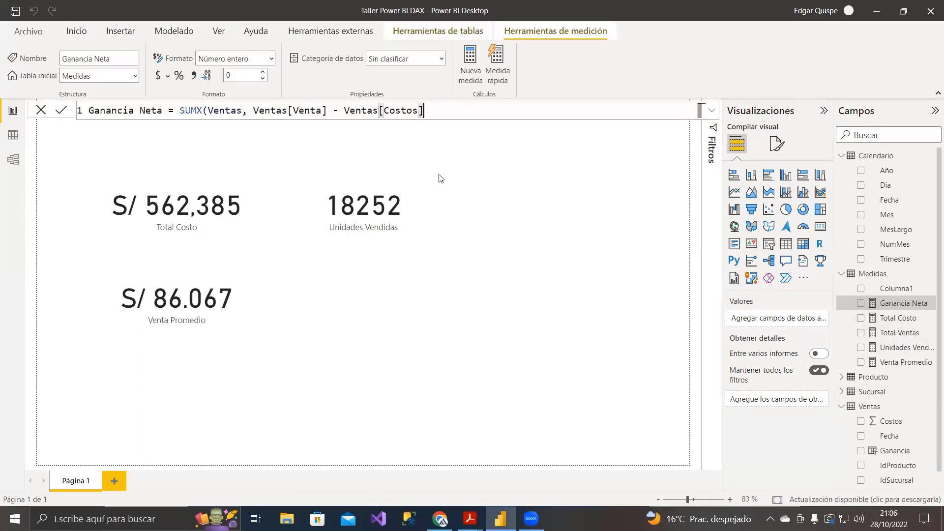
{"action": "type", "text": ")"}
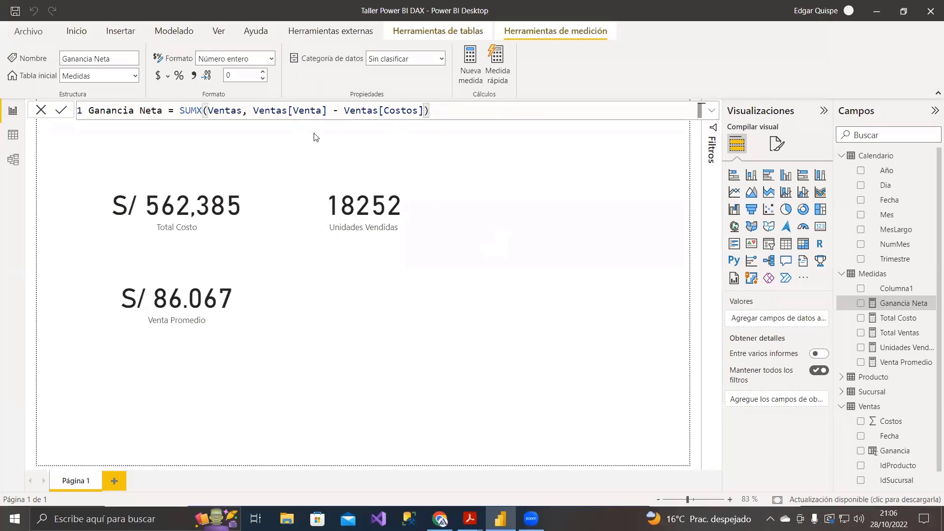
Step: Review the SUMX arguments in the Ganancia Neta measure and the row values of the Ganancia column in Ventas
{"action": "left_click_drag", "start_coordinate": [197, 110], "coordinate": [254, 106]}
{"action": "left_click", "coordinate": [427, 110]}
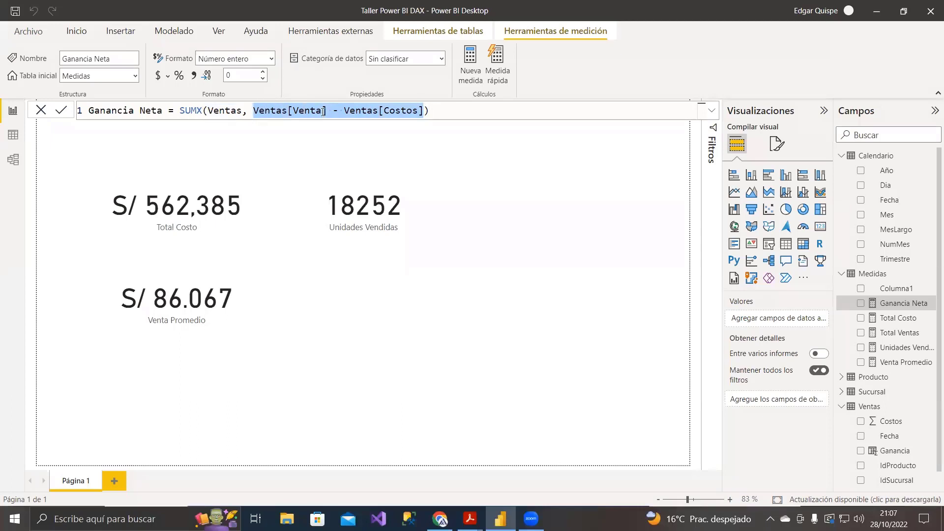
{"action": "left_click_drag", "start_coordinate": [327, 111], "coordinate": [258, 106]}
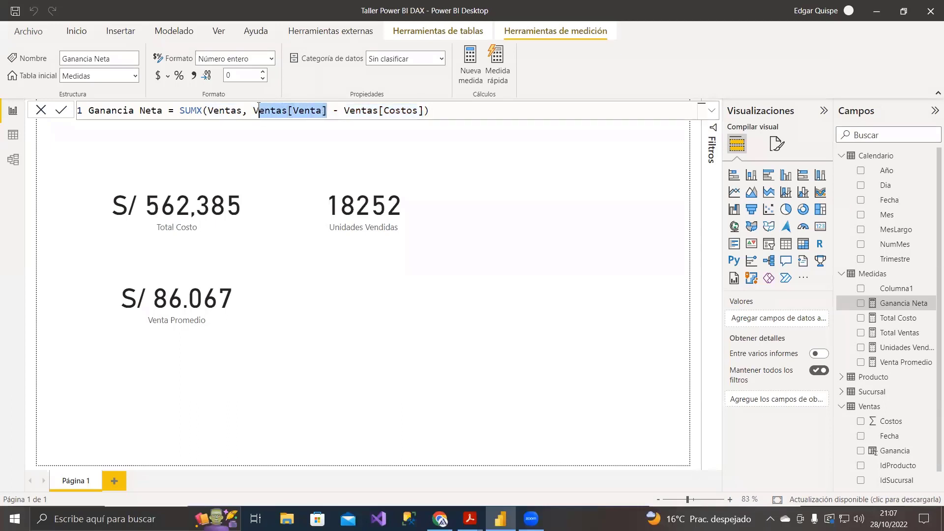
{"action": "left_click", "coordinate": [450, 111]}
{"action": "left_click", "coordinate": [9, 139]}
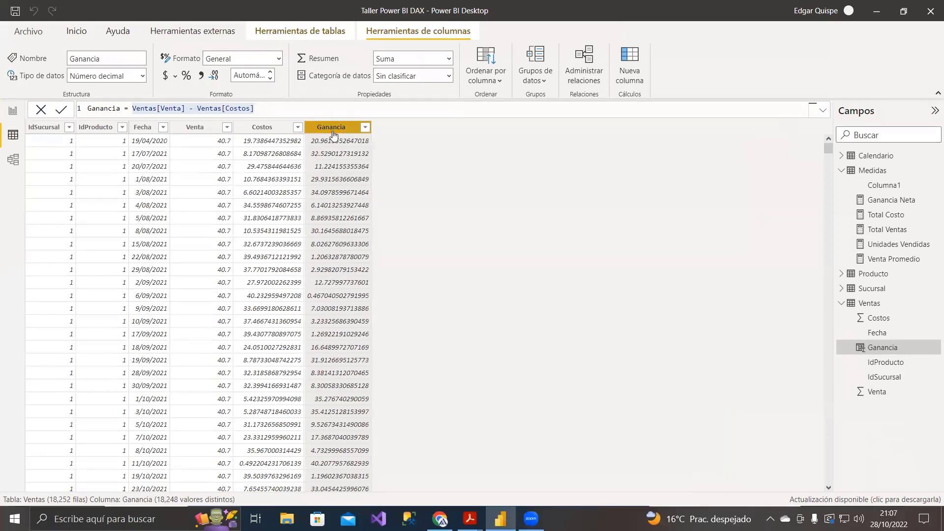
{"action": "scroll", "coordinate": [344, 344], "scroll_direction": "down", "scroll_amount": 10}
{"action": "scroll", "coordinate": [342, 335], "scroll_direction": "up", "scroll_amount": 15}
{"action": "left_click", "coordinate": [12, 118]}
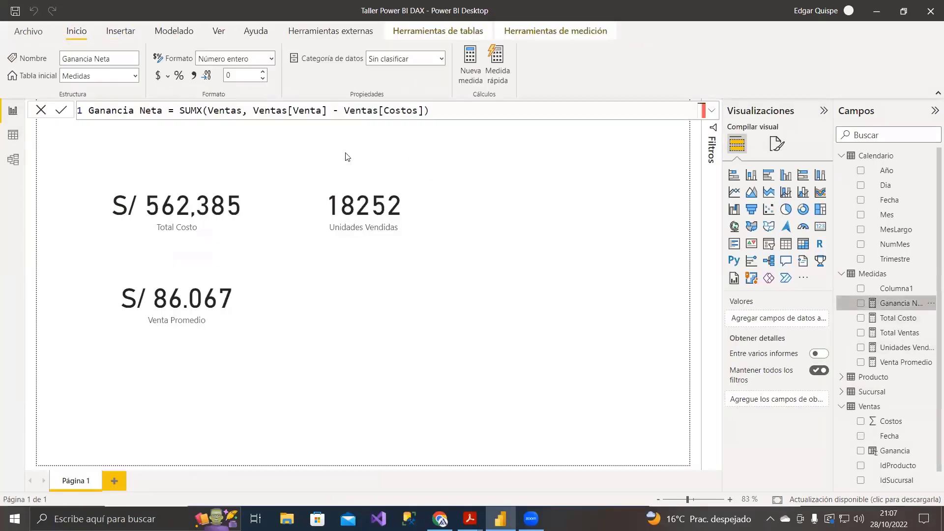
Step: Compare the complete Ganancia Neta SUMX formula with the Ganancia calculated column's row-by-row subtraction
{"action": "left_click_drag", "start_coordinate": [208, 112], "coordinate": [423, 113]}
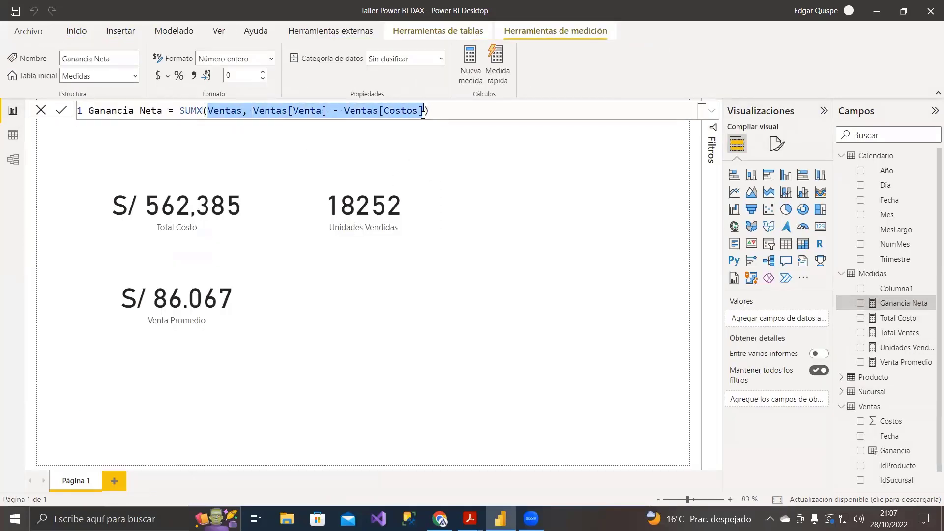
{"action": "left_click_drag", "start_coordinate": [197, 108], "coordinate": [176, 109]}
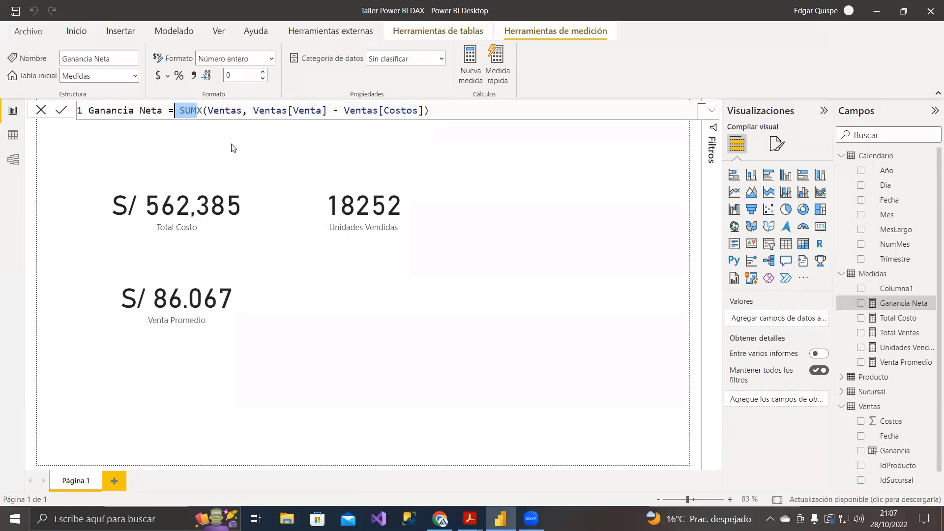
{"action": "left_click", "coordinate": [13, 134]}
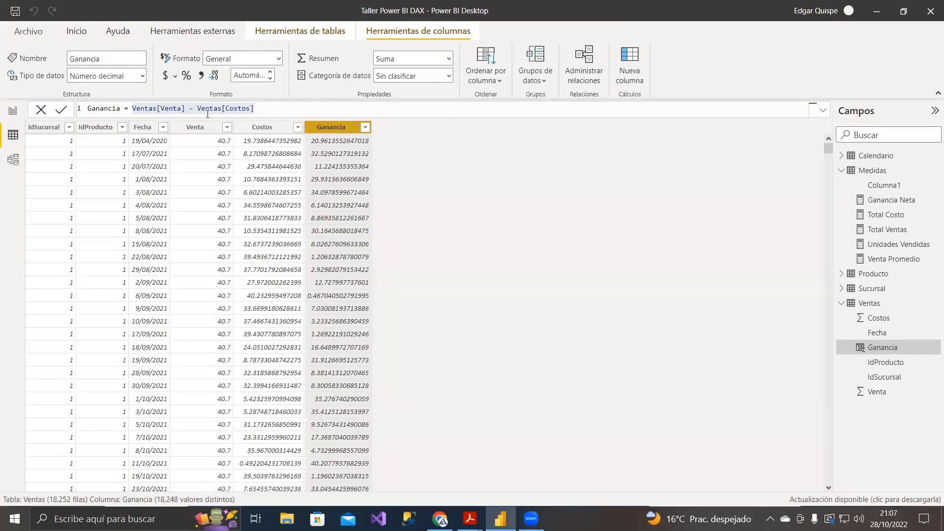
{"action": "left_click", "coordinate": [7, 112]}
{"action": "left_click", "coordinate": [7, 140]}
{"action": "left_click", "coordinate": [12, 110]}
{"action": "left_click", "coordinate": [885, 303]}
{"action": "left_click_drag", "start_coordinate": [451, 106], "coordinate": [88, 110]}
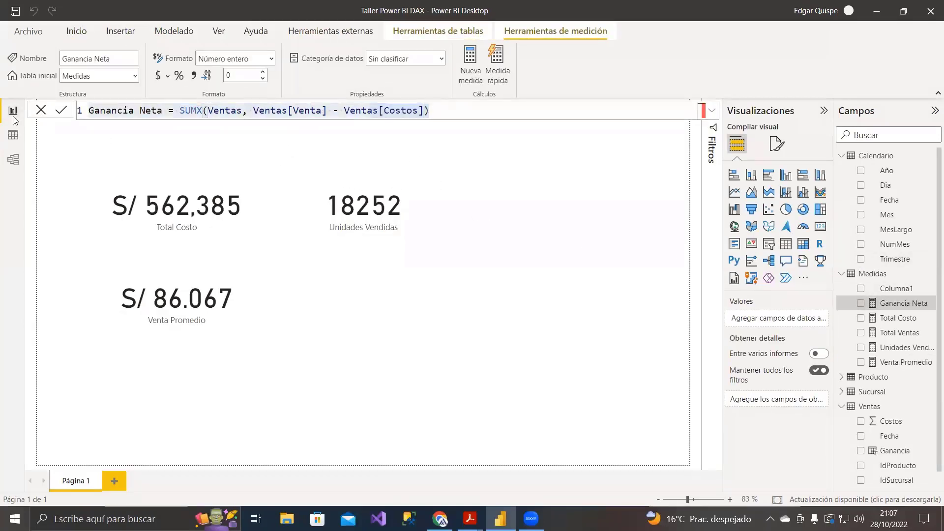
{"action": "left_click", "coordinate": [439, 112]}
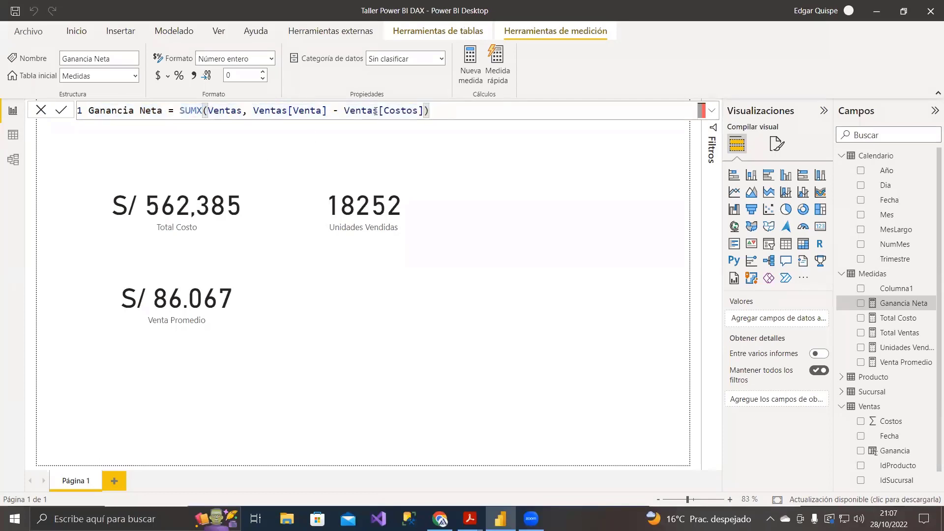
{"action": "left_click_drag", "start_coordinate": [430, 111], "coordinate": [180, 111]}
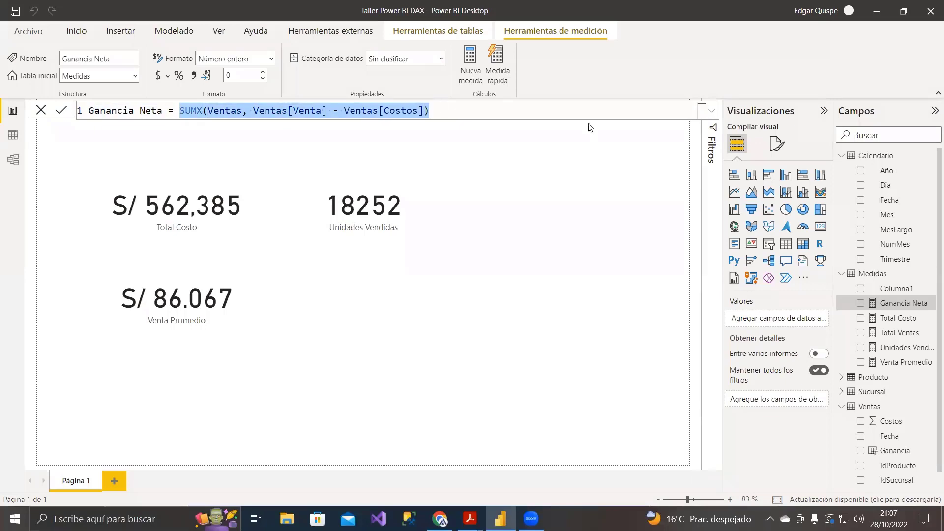
{"action": "left_click", "coordinate": [471, 117]}
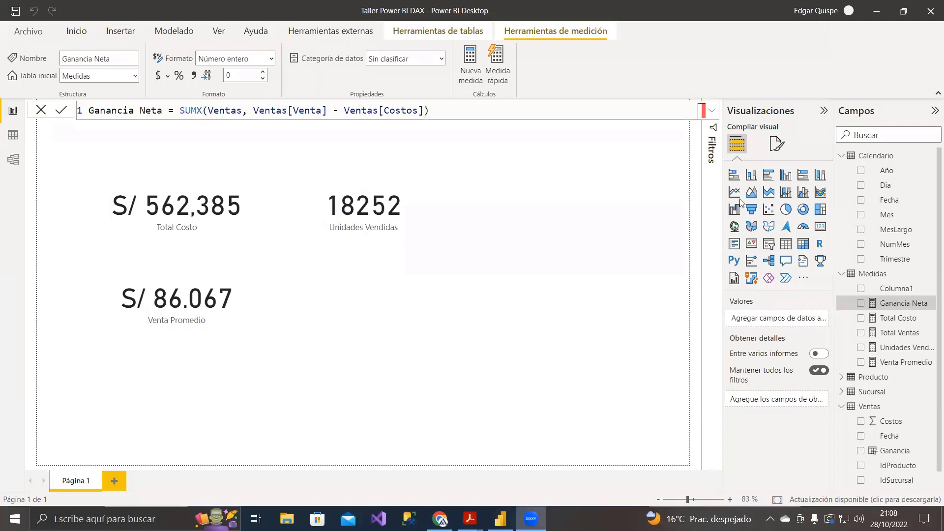
Step: Add a card showing Ganancia Neta below the Unidades Vendidas card and widen it slightly
{"action": "left_click_drag", "start_coordinate": [899, 303], "coordinate": [363, 297]}
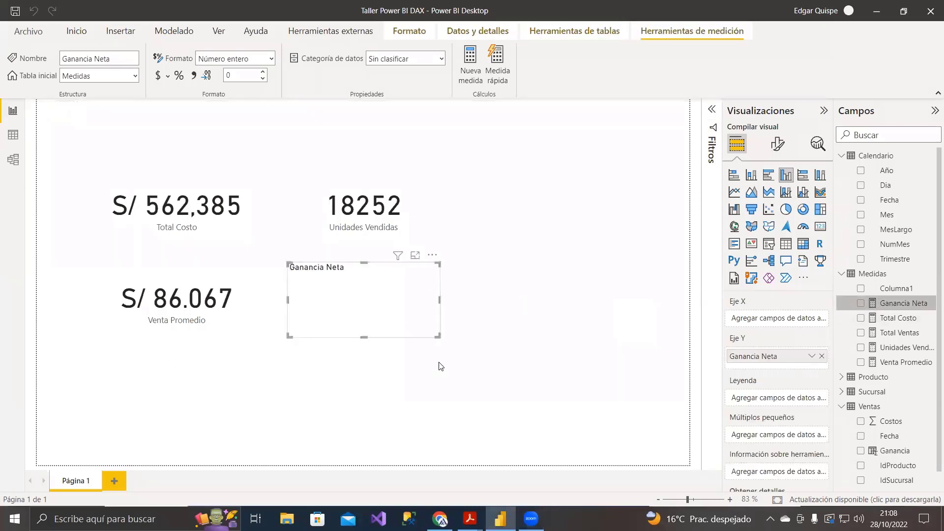
{"action": "left_click", "coordinate": [820, 228]}
{"action": "left_click_drag", "start_coordinate": [447, 301], "coordinate": [471, 301]}
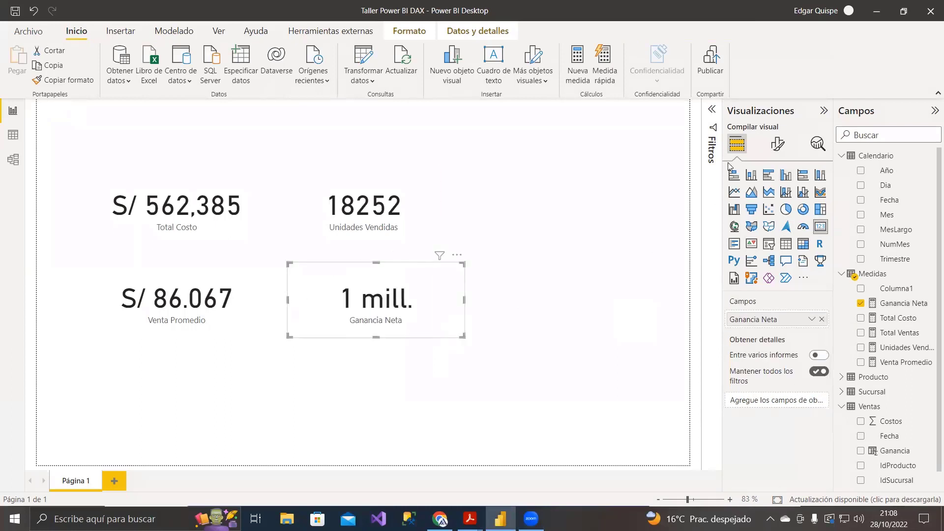
Step: Set the display units of the Ganancia Neta card's callout value to Ninguno
{"action": "left_click", "coordinate": [777, 144]}
{"action": "left_click", "coordinate": [744, 240]}
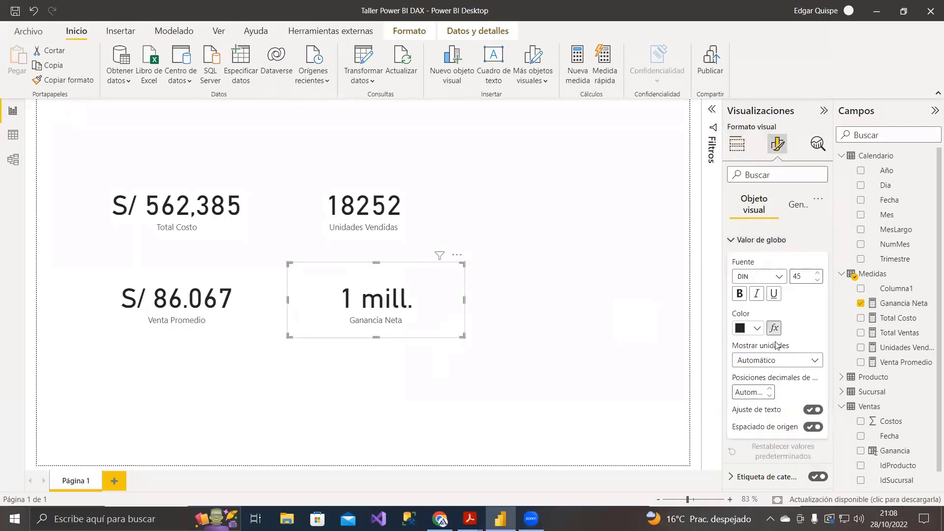
{"action": "left_click", "coordinate": [770, 361]}
{"action": "left_click", "coordinate": [753, 391]}
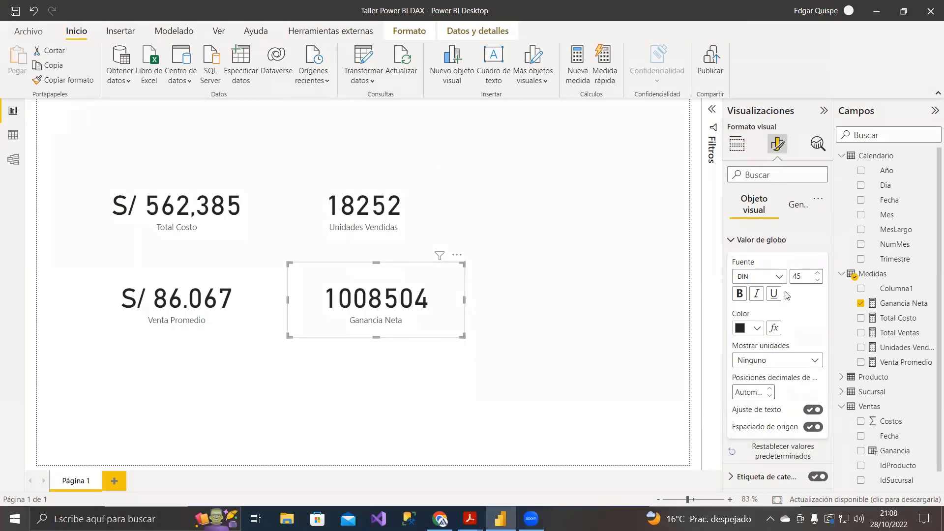
Step: Format the Ganancia Neta measure as currency with the S/ symbol
{"action": "left_click", "coordinate": [894, 304]}
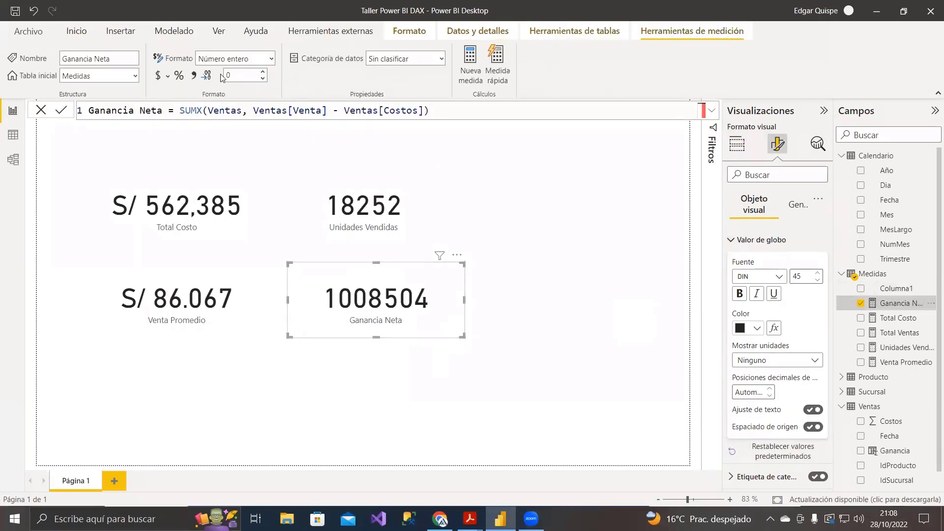
{"action": "left_click", "coordinate": [168, 77]}
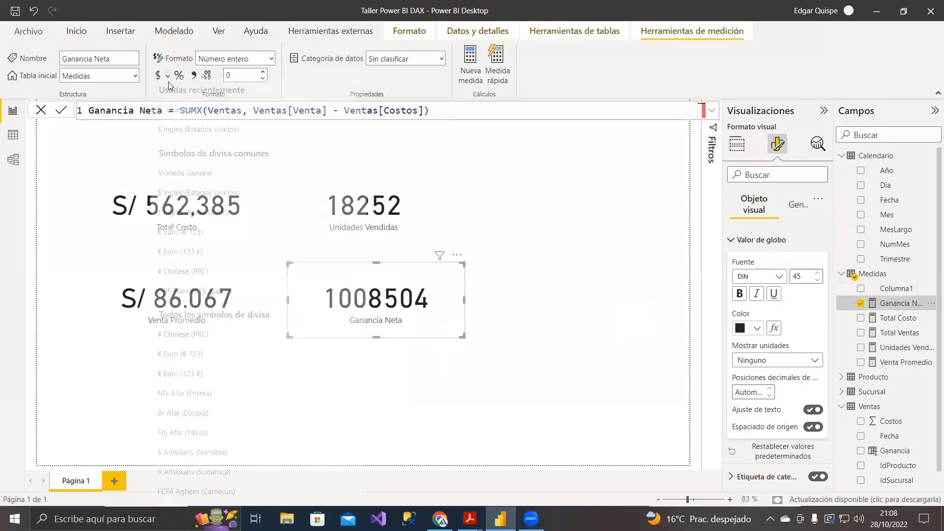
{"action": "left_click", "coordinate": [176, 116]}
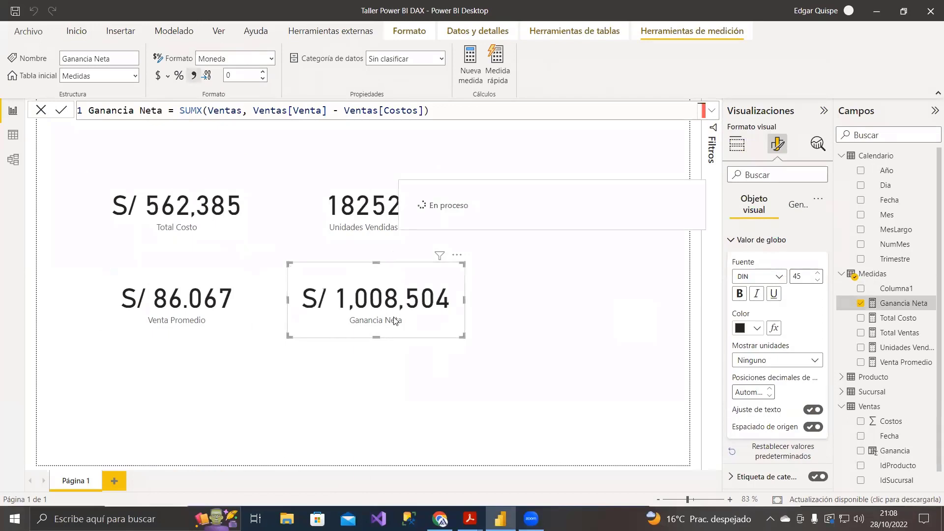
{"action": "left_click", "coordinate": [531, 313]}
{"action": "left_click_drag", "start_coordinate": [52, 142], "coordinate": [479, 336]}
{"action": "left_click", "coordinate": [406, 311]}
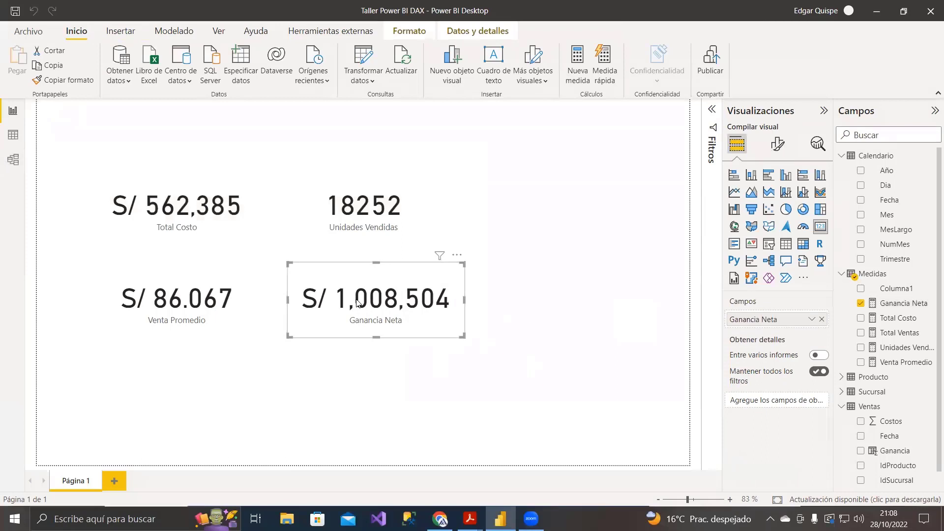
{"action": "left_click_drag", "start_coordinate": [59, 130], "coordinate": [76, 157]}
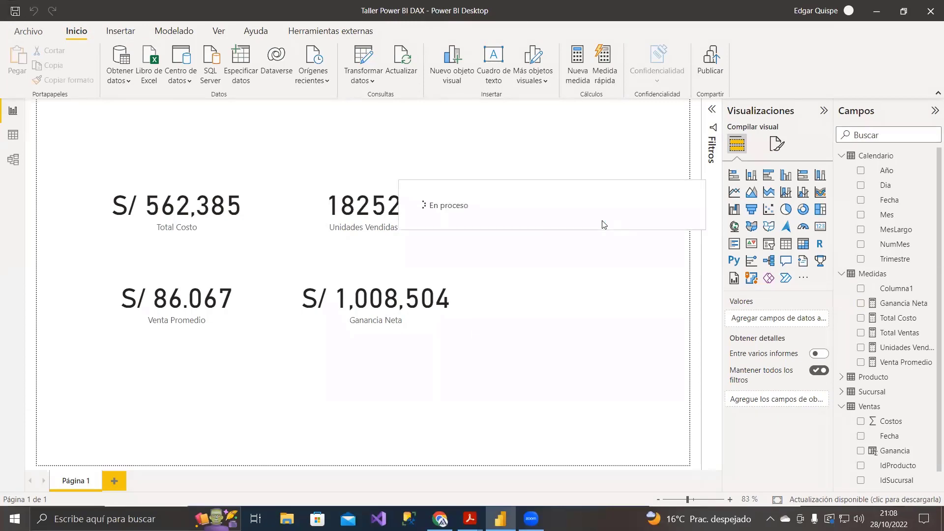
Step: Switch to Requisitos.pdf in Acrobat Reader and read the definition of the Ganancia Neta Promedio indicator
{"action": "key", "text": "alt+Tab"}
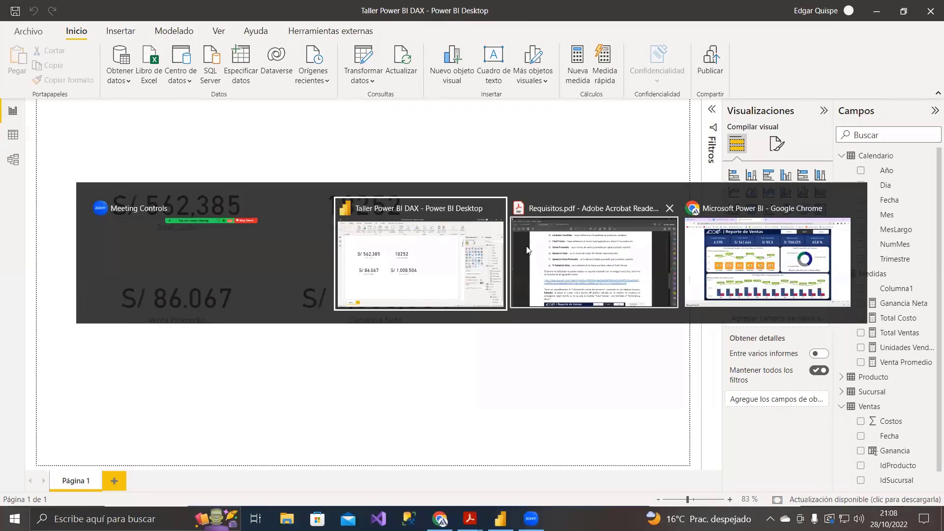
{"action": "left_click_drag", "start_coordinate": [230, 239], "coordinate": [365, 238]}
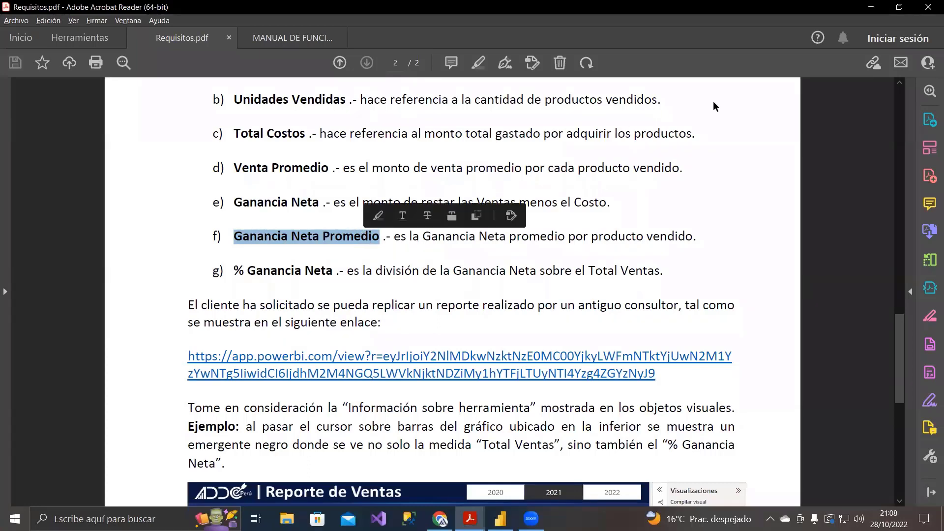
Step: Switch back to Power BI Desktop and review the Venta and Ganancia columns of the Ventas table, including the Ganancia formula
{"action": "key", "text": "alt+Tab"}
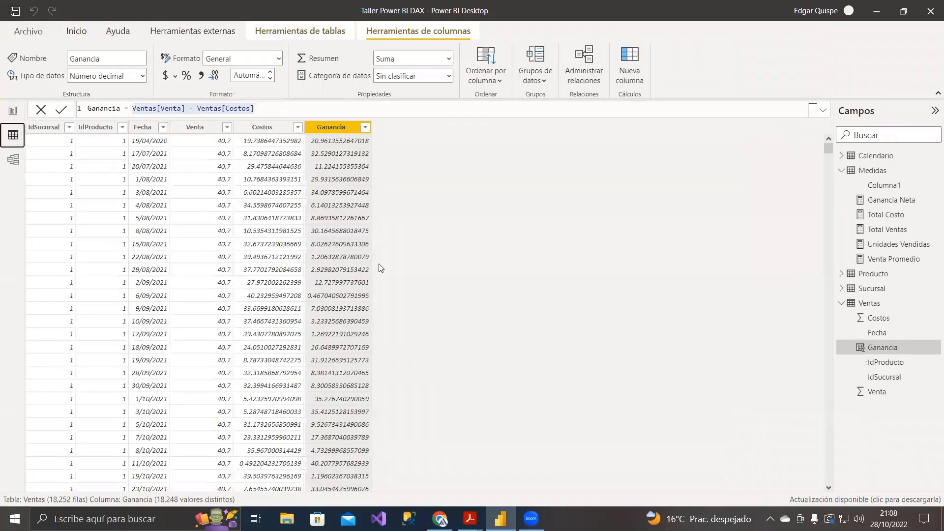
{"action": "left_click", "coordinate": [285, 141]}
{"action": "left_click", "coordinate": [202, 128]}
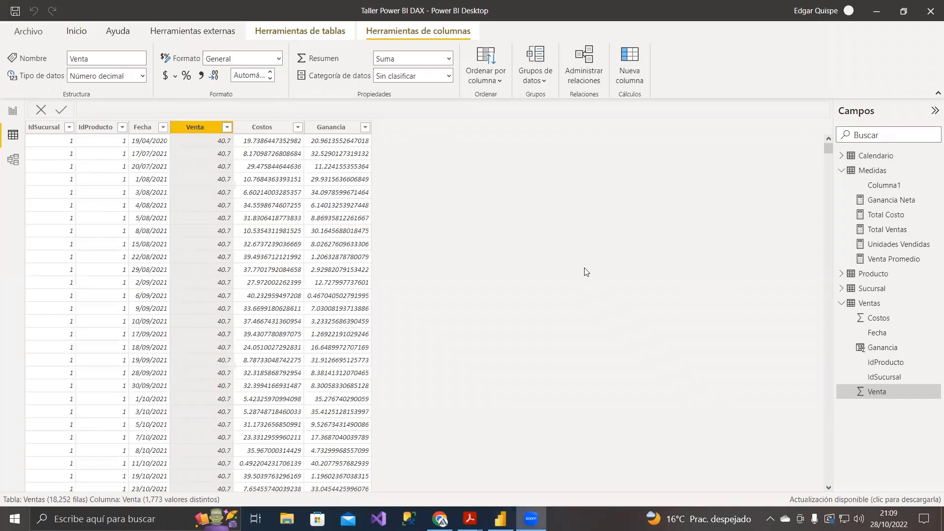
{"action": "left_click", "coordinate": [332, 129]}
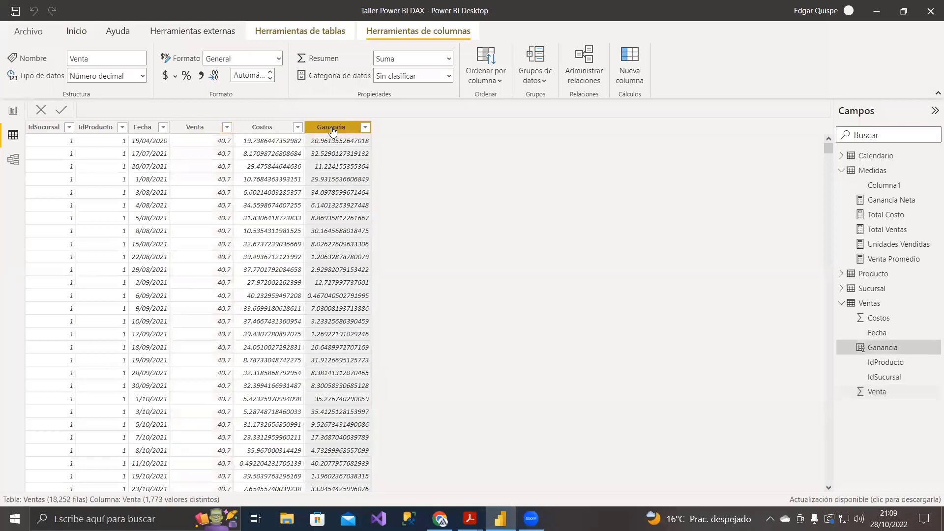
{"action": "left_click_drag", "start_coordinate": [255, 108], "coordinate": [131, 108]}
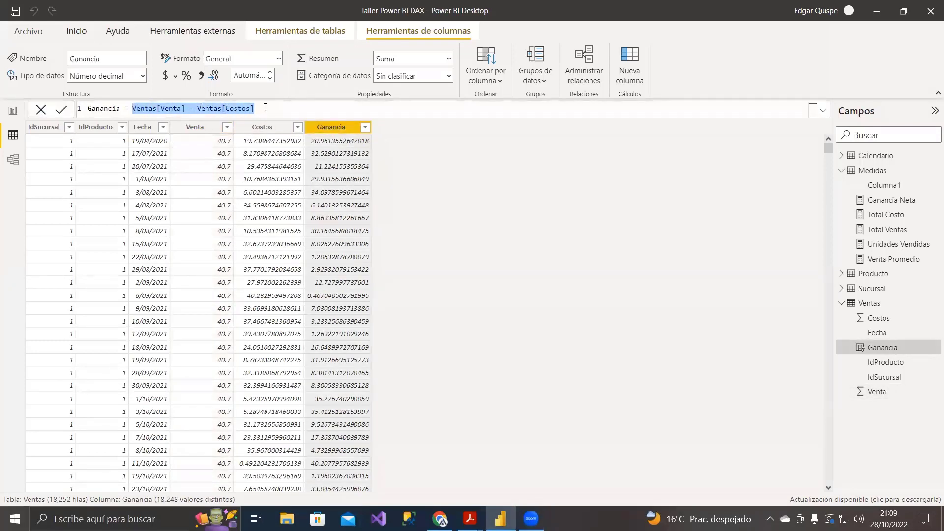
{"action": "left_click", "coordinate": [353, 129]}
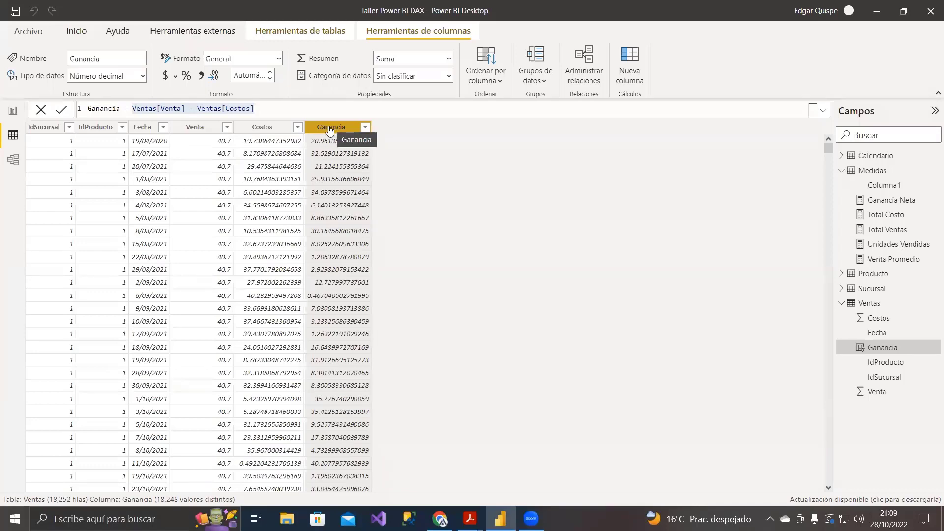
Step: Look up AVERAGEX in MANUAL DE FUNCIONES DAX.pdf in Acrobat Reader and read its table and expression arguments
{"action": "left_click", "coordinate": [12, 112]}
{"action": "left_click", "coordinate": [462, 519]}
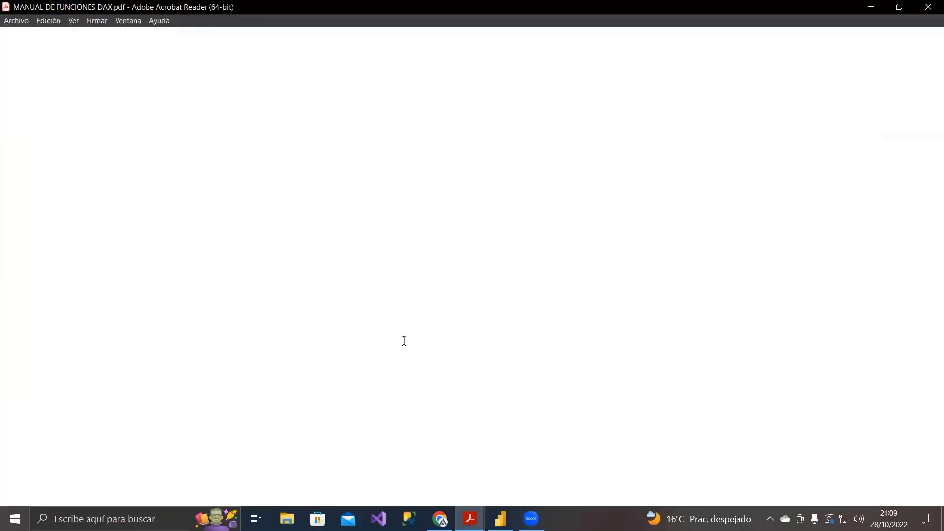
{"action": "scroll", "coordinate": [461, 405], "scroll_direction": "down", "scroll_amount": 15}
{"action": "scroll", "coordinate": [385, 339], "scroll_direction": "down", "scroll_amount": 20}
{"action": "scroll", "coordinate": [382, 340], "scroll_direction": "down", "scroll_amount": 15}
{"action": "scroll", "coordinate": [360, 352], "scroll_direction": "up", "scroll_amount": 8}
{"action": "scroll", "coordinate": [355, 361], "scroll_direction": "down", "scroll_amount": 12}
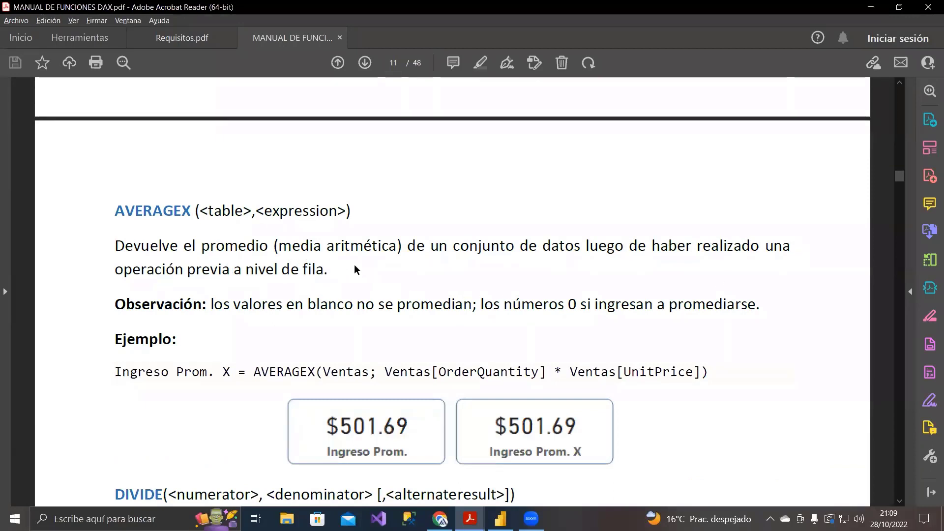
{"action": "left_click_drag", "start_coordinate": [252, 212], "coordinate": [205, 212]}
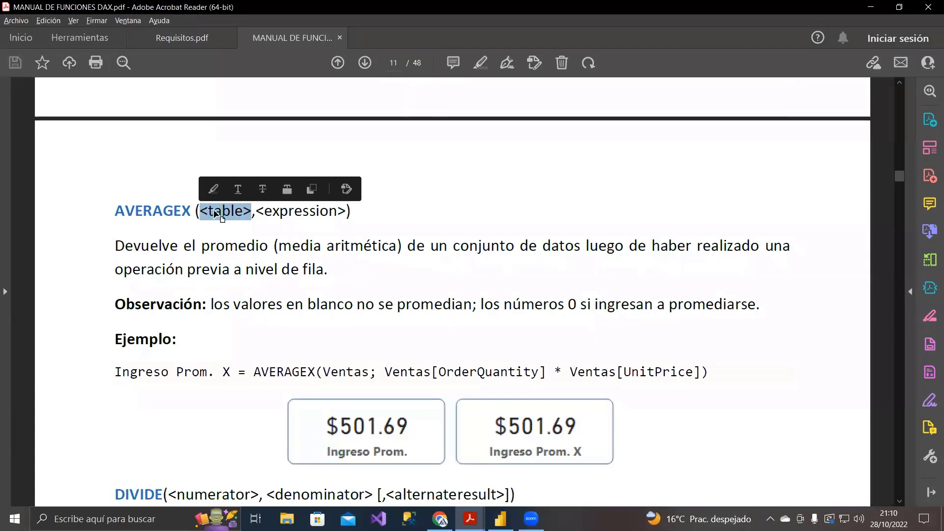
{"action": "left_click", "coordinate": [259, 208]}
{"action": "left_click_drag", "start_coordinate": [259, 209], "coordinate": [348, 213]}
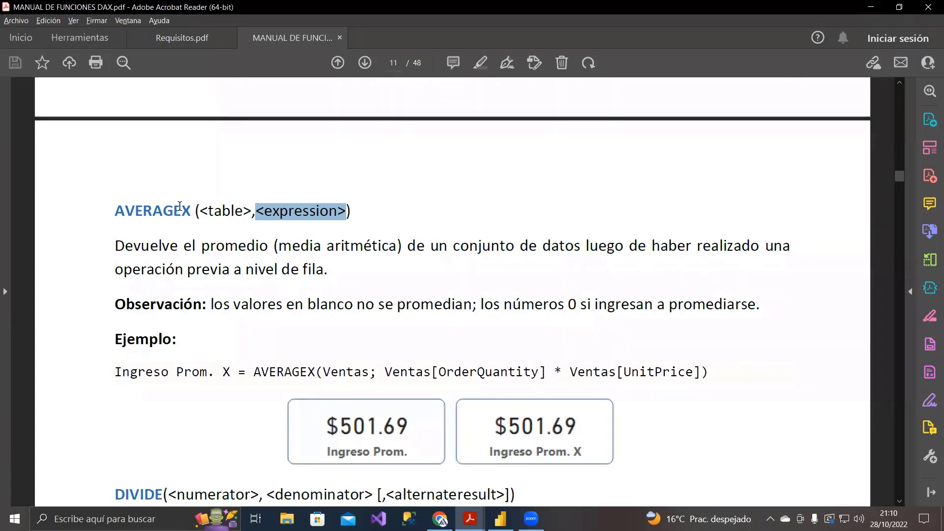
{"action": "left_click_drag", "start_coordinate": [181, 210], "coordinate": [99, 208]}
Step: Back in Power BI Desktop, copy the full Ganancia Neta formula and paste it into a new measure in Medidas
{"action": "left_click", "coordinate": [868, 11]}
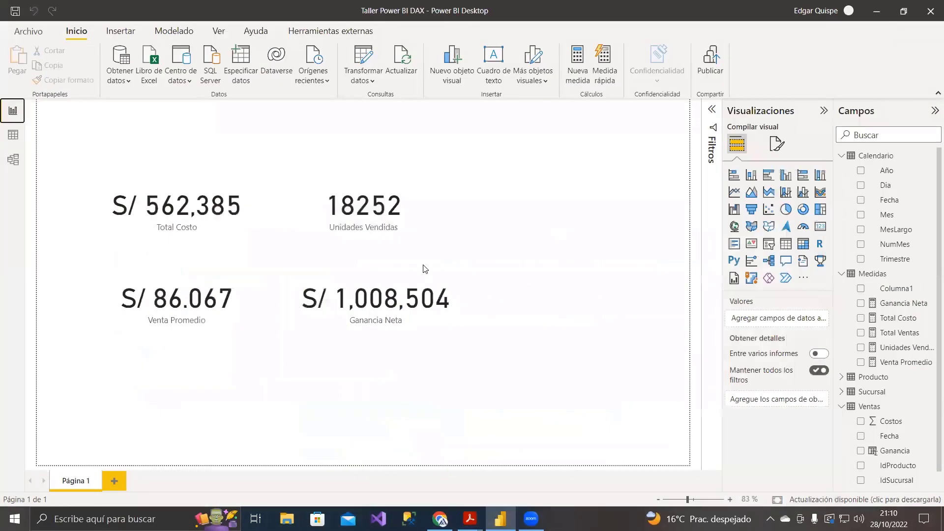
{"action": "left_click", "coordinate": [894, 306]}
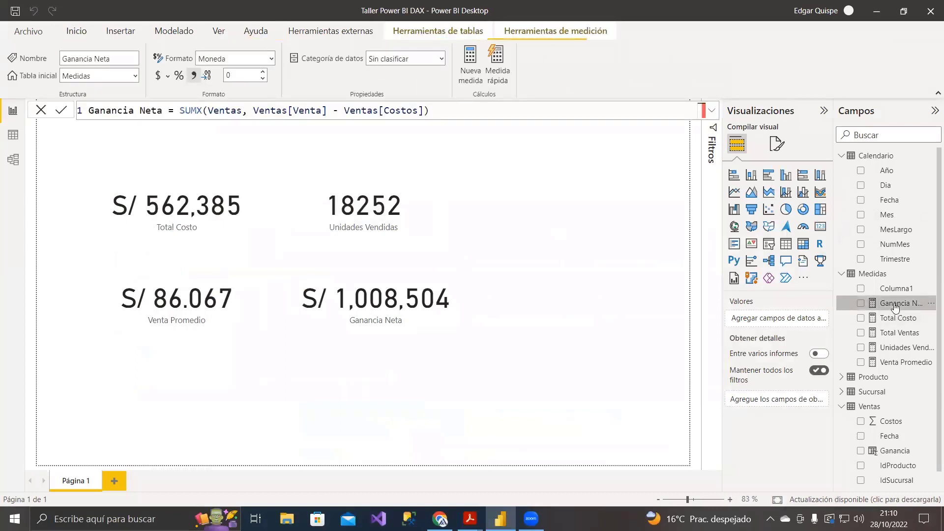
{"action": "left_click_drag", "start_coordinate": [432, 112], "coordinate": [3, 70]}
{"action": "key", "text": "ctrl+c"}
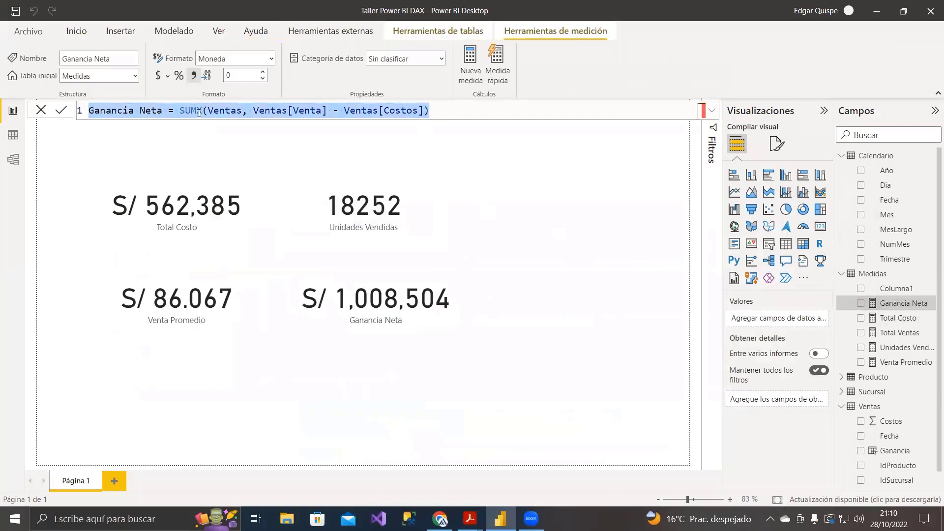
{"action": "left_click", "coordinate": [462, 148]}
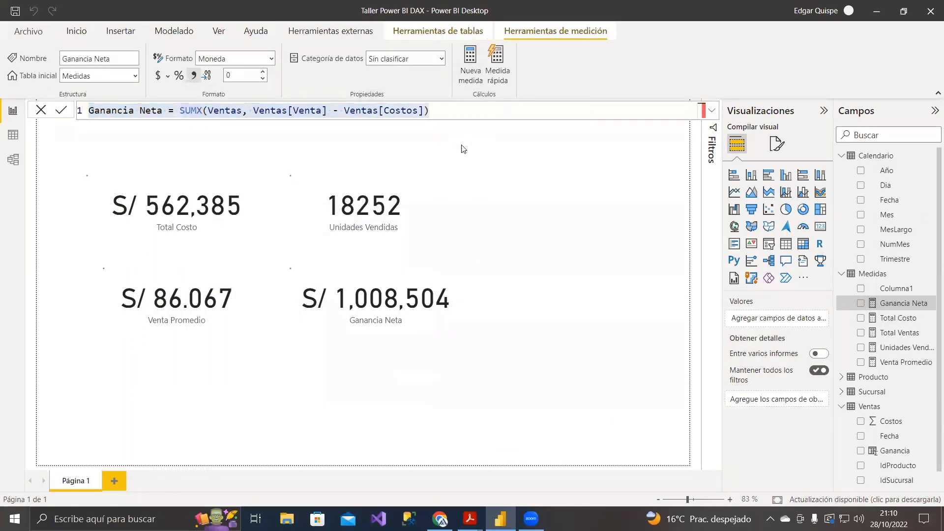
{"action": "key", "text": "ctrl+v"}
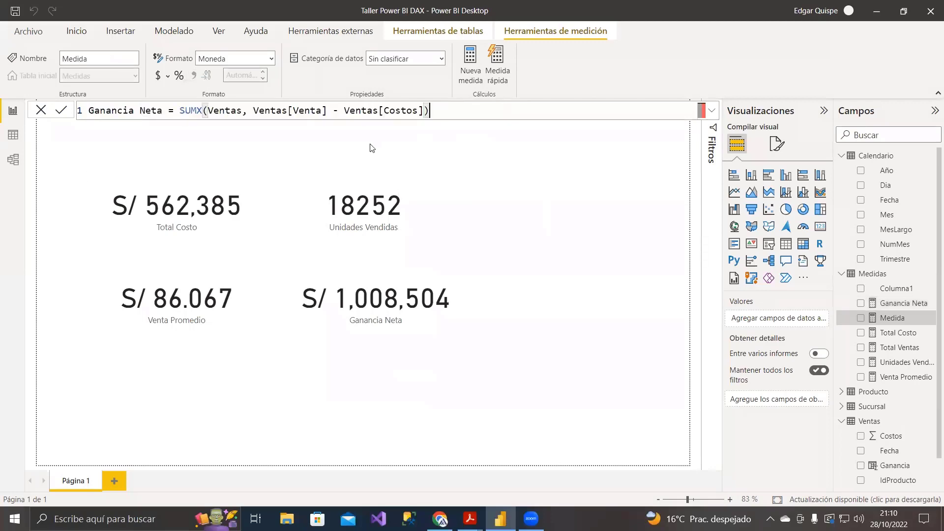
Step: Change the name in the new measure's formula to Ganancia Promedio
{"action": "key", "text": "alt+Tab"}
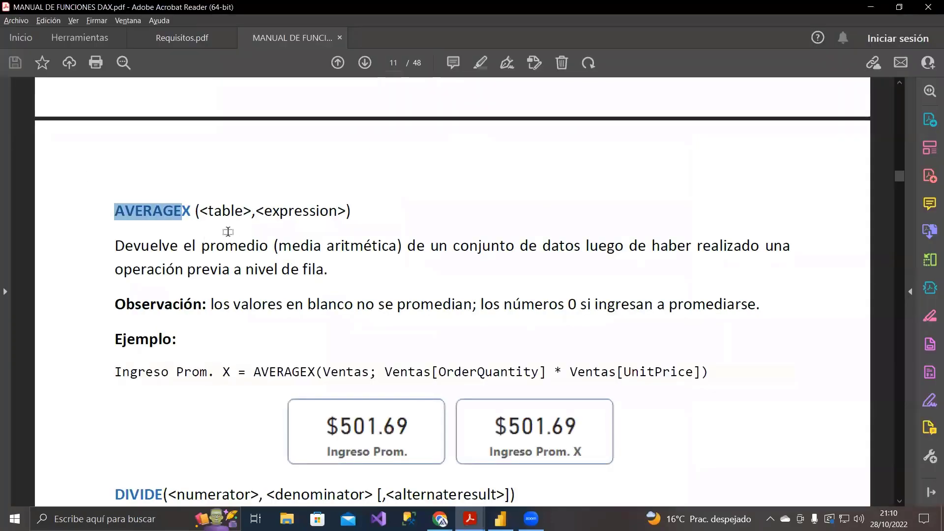
{"action": "key", "text": "alt+Tab"}
{"action": "left_click_drag", "start_coordinate": [162, 111], "coordinate": [88, 110]}
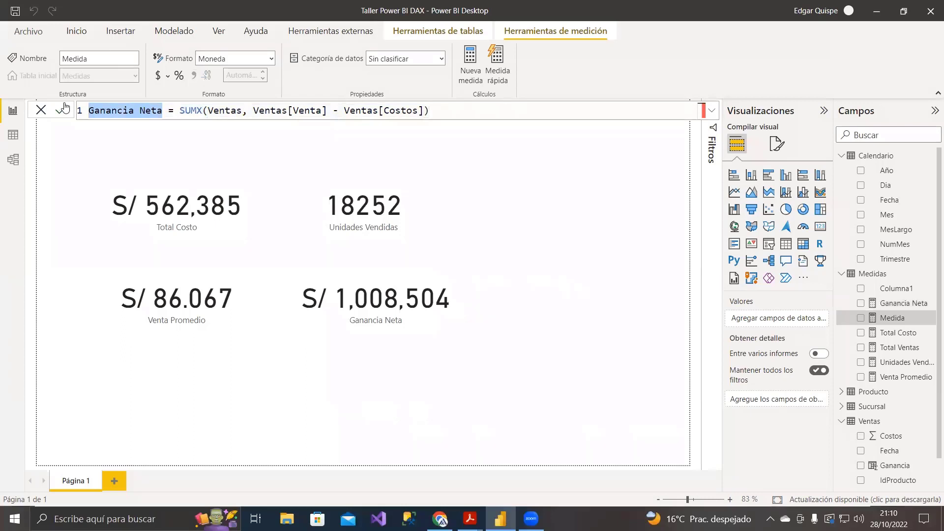
{"action": "type", "text": "Ganancia"}
{"action": "type", "text": " Promedio"}
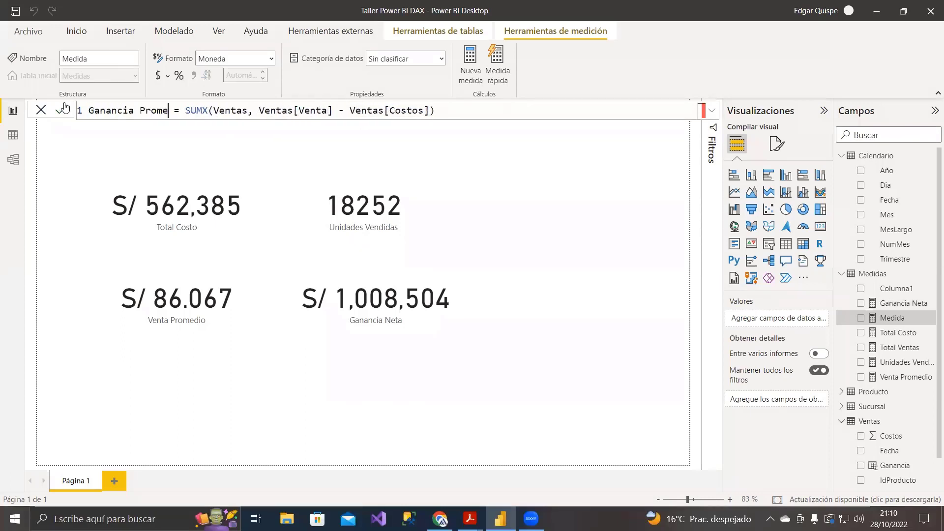
Step: Replace SUMX with AVERAGEX in the Ganancia Promedio formula, keeping the arguments Ventas and Ventas[Venta] - Ventas[Costos]
{"action": "left_click_drag", "start_coordinate": [225, 110], "coordinate": [203, 110]}
{"action": "type", "text": "avera"}
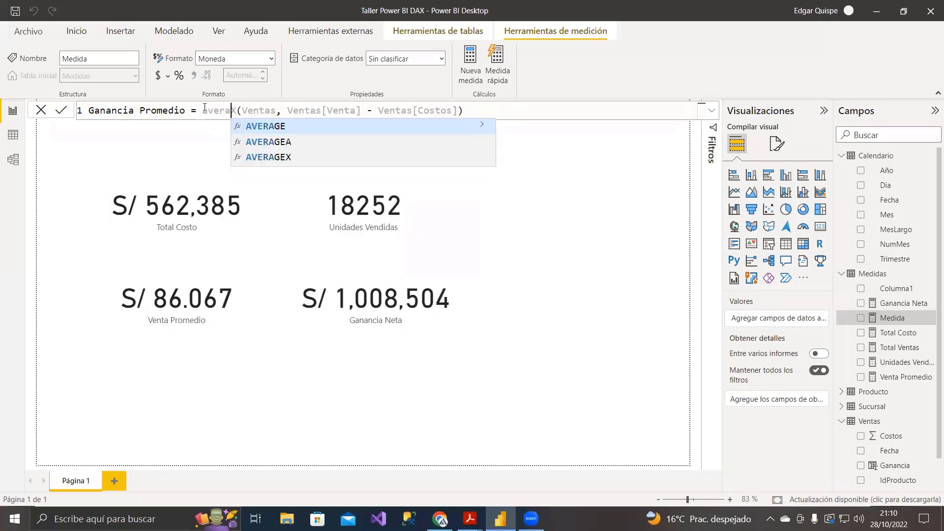
{"action": "key", "text": "Down"}
{"action": "key", "text": "Down"}
{"action": "key", "text": "Tab"}
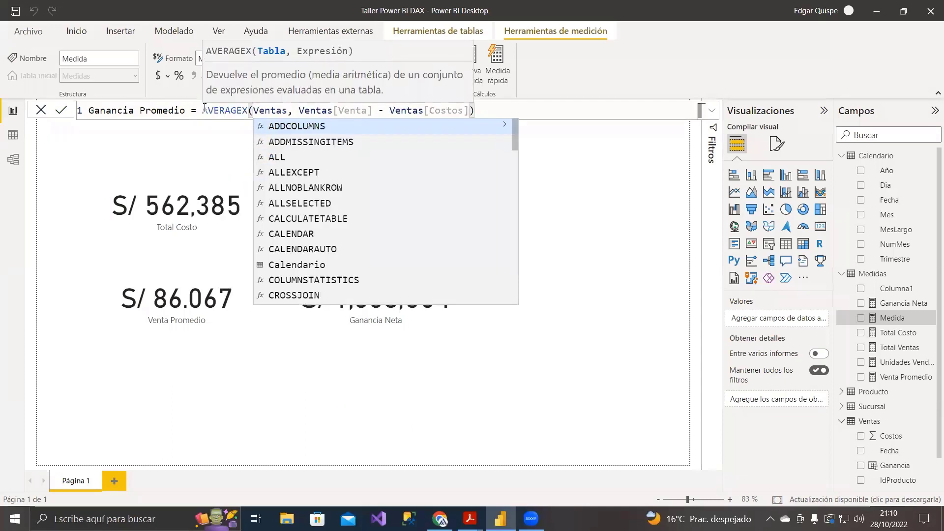
{"action": "left_click", "coordinate": [502, 113]}
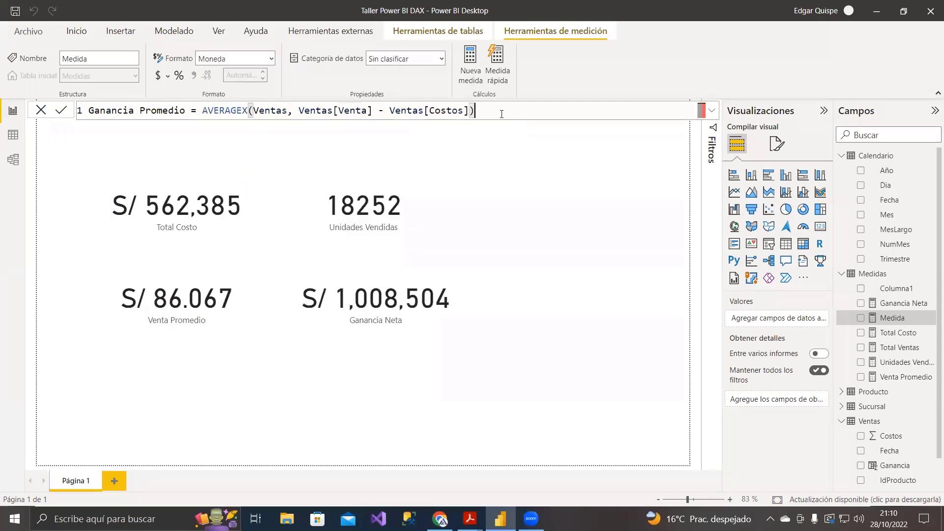
{"action": "double_click", "coordinate": [271, 109]}
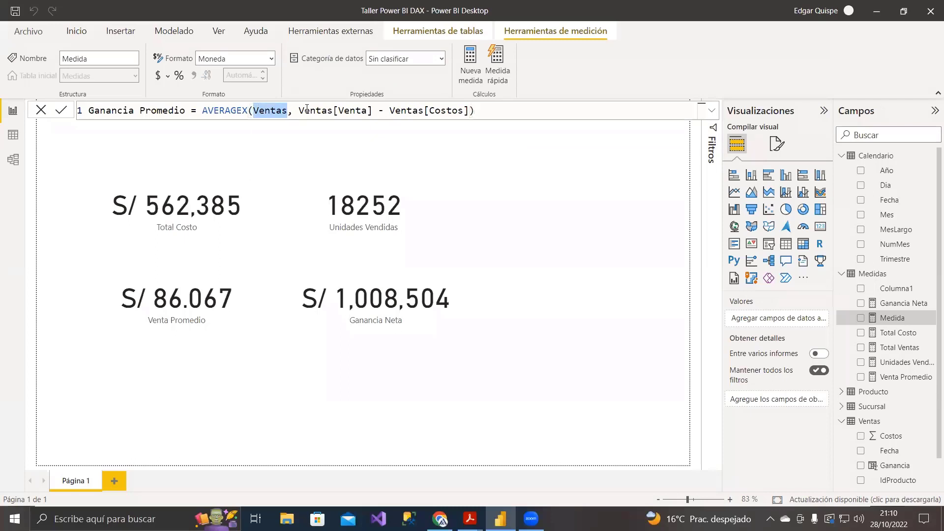
Step: Check the expression Ventas[Venta] - Ventas[Costos] in the AVERAGEX formula and commit the Ganancia Promedio measure
{"action": "left_click_drag", "start_coordinate": [298, 110], "coordinate": [469, 109]}
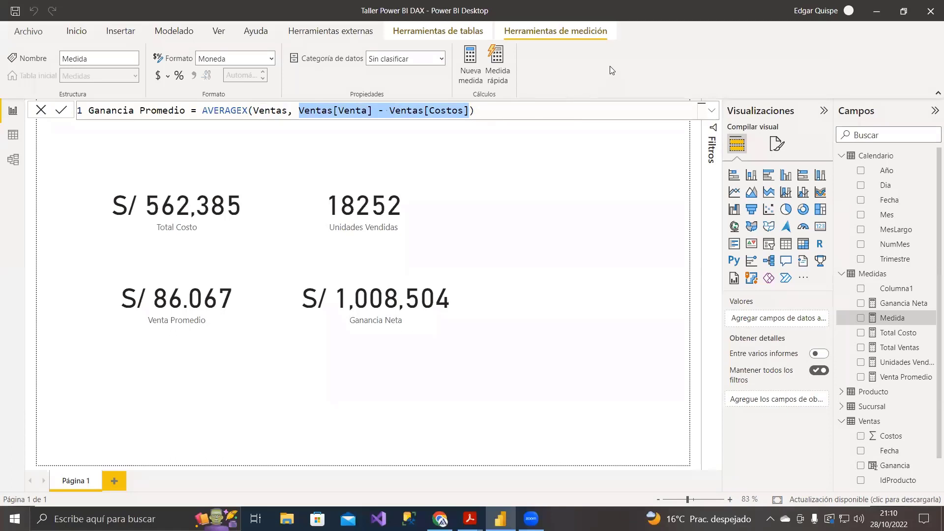
{"action": "left_click", "coordinate": [482, 107]}
{"action": "left_click_drag", "start_coordinate": [481, 108], "coordinate": [203, 108]}
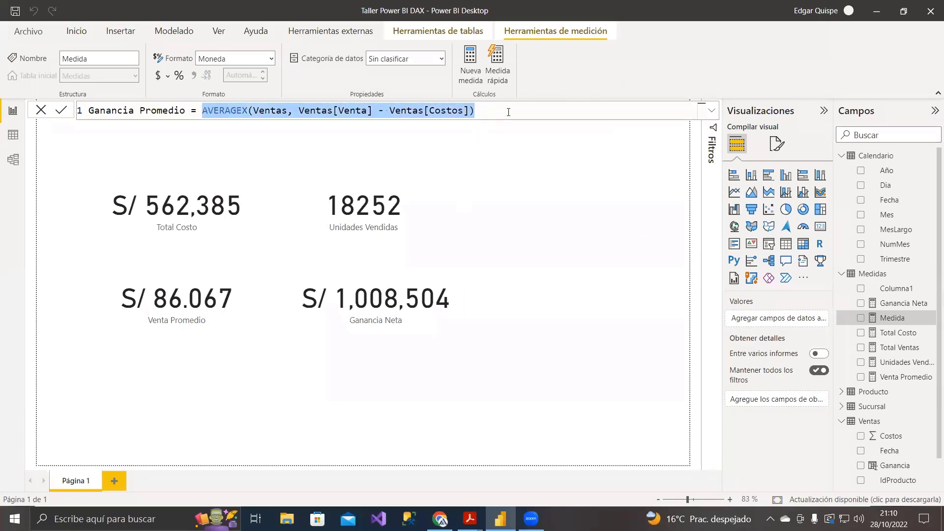
{"action": "left_click", "coordinate": [508, 111]}
{"action": "key", "text": "Return"}
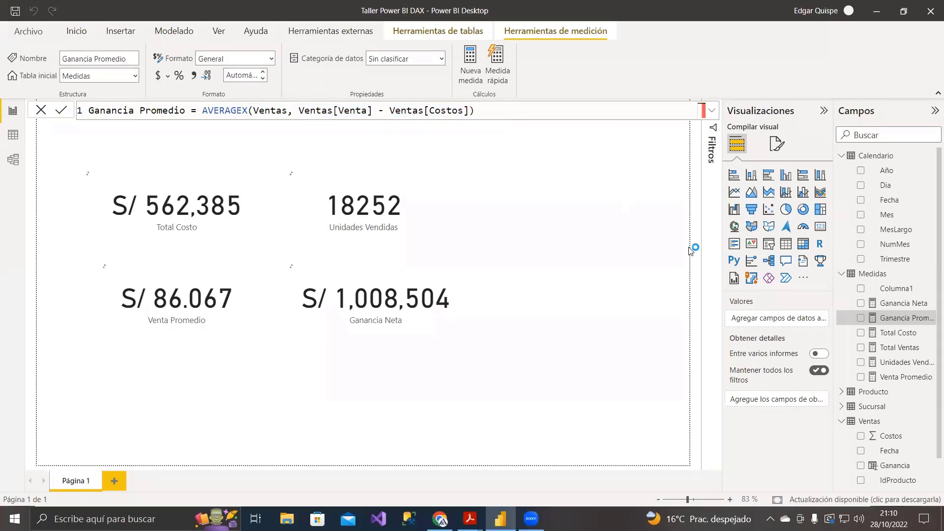
Step: Show Ganancia Promedio as a card in the report's upper row and format the measure as currency in soles (S/)
{"action": "left_click_drag", "start_coordinate": [900, 323], "coordinate": [546, 237]}
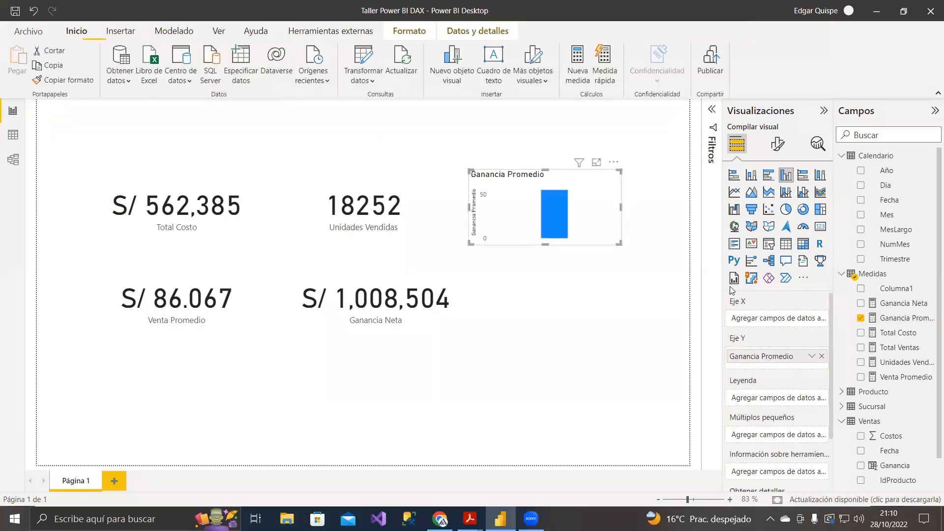
{"action": "left_click", "coordinate": [820, 226]}
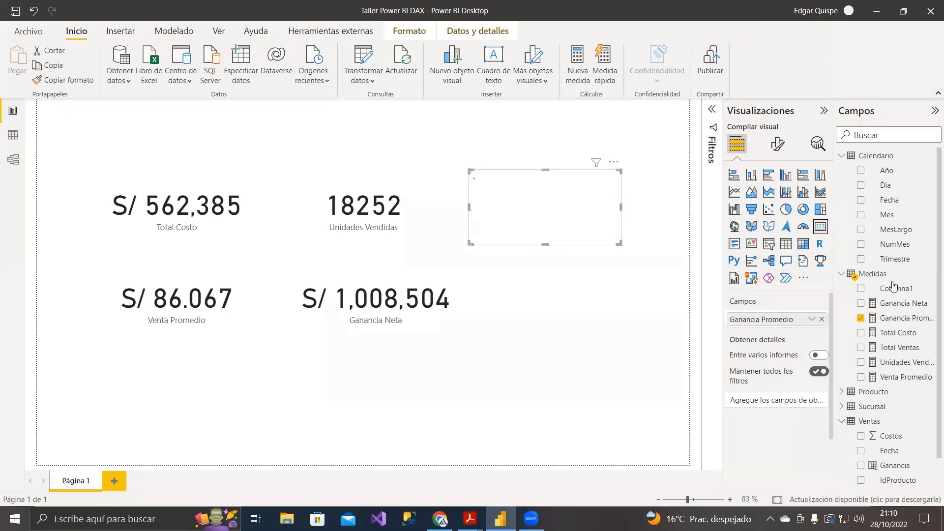
{"action": "left_click", "coordinate": [900, 317]}
{"action": "left_click", "coordinate": [168, 76]}
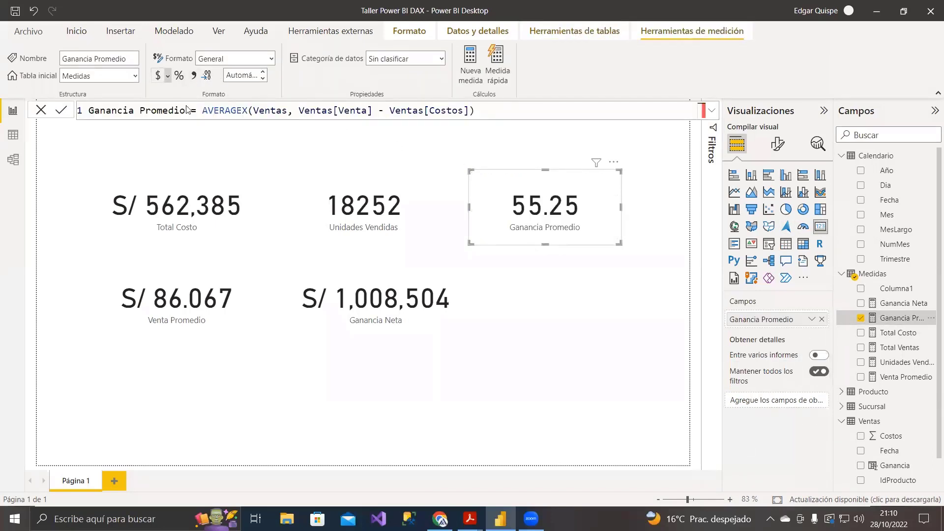
{"action": "left_click", "coordinate": [188, 116]}
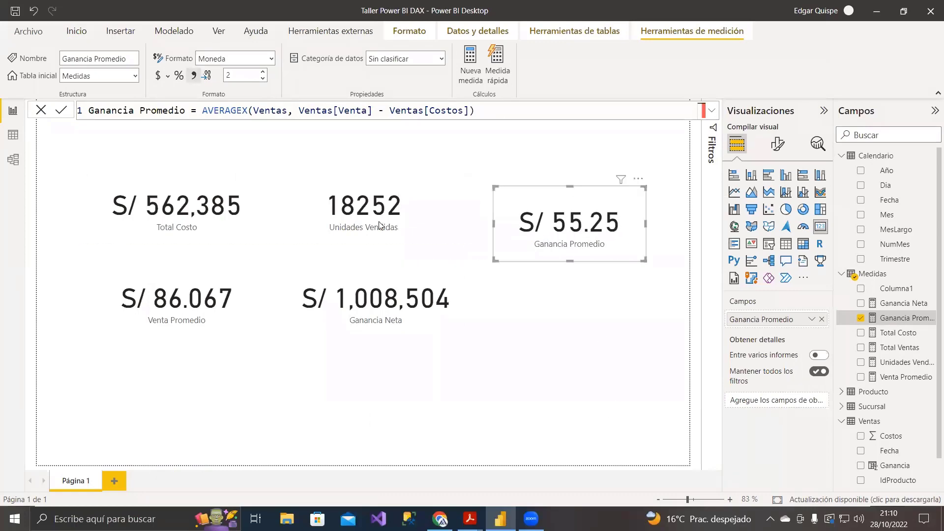
Step: Examine the calculated Ganancia column of the Ventas table in the data view
{"action": "left_click", "coordinate": [13, 135]}
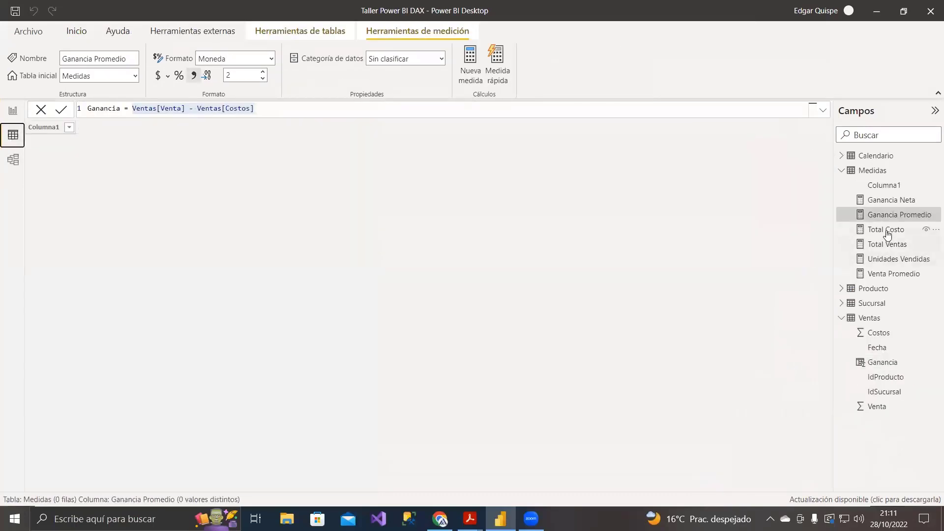
{"action": "left_click", "coordinate": [871, 175]}
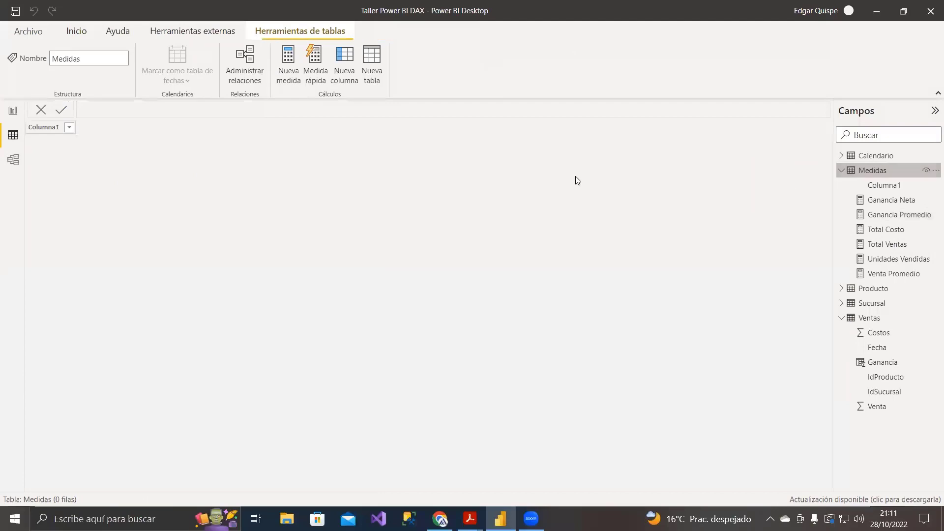
{"action": "left_click", "coordinate": [870, 319]}
{"action": "left_click", "coordinate": [340, 129]}
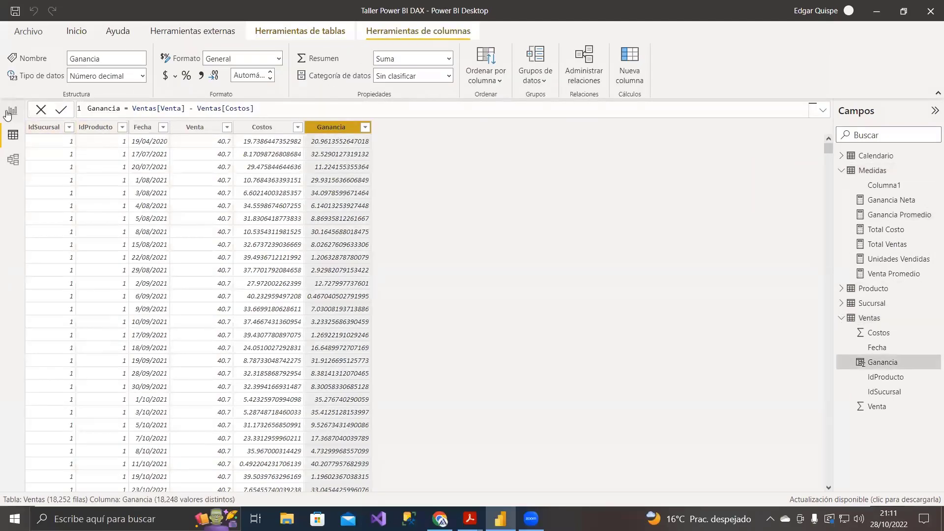
Step: Save the report and, back on the report page, align the Ganancia Promedio card in the row beside Unidades Vendidas
{"action": "left_click", "coordinate": [14, 14]}
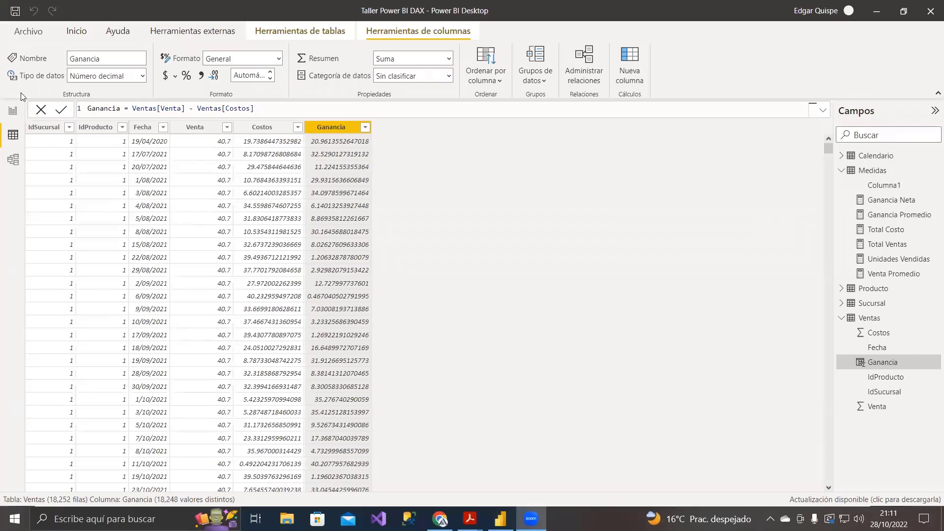
{"action": "left_click", "coordinate": [10, 111]}
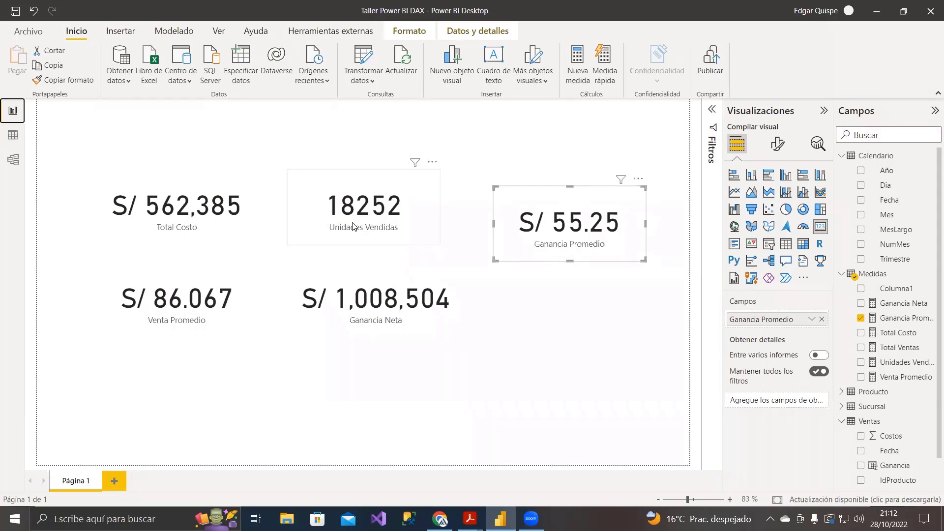
{"action": "mouse_move", "coordinate": [347, 202]}
{"action": "left_mouse_down"}
{"action": "mouse_move", "coordinate": [336, 218]}
{"action": "mouse_move", "coordinate": [343, 207]}
{"action": "left_mouse_up"}
{"action": "left_click_drag", "start_coordinate": [546, 221], "coordinate": [521, 206]}
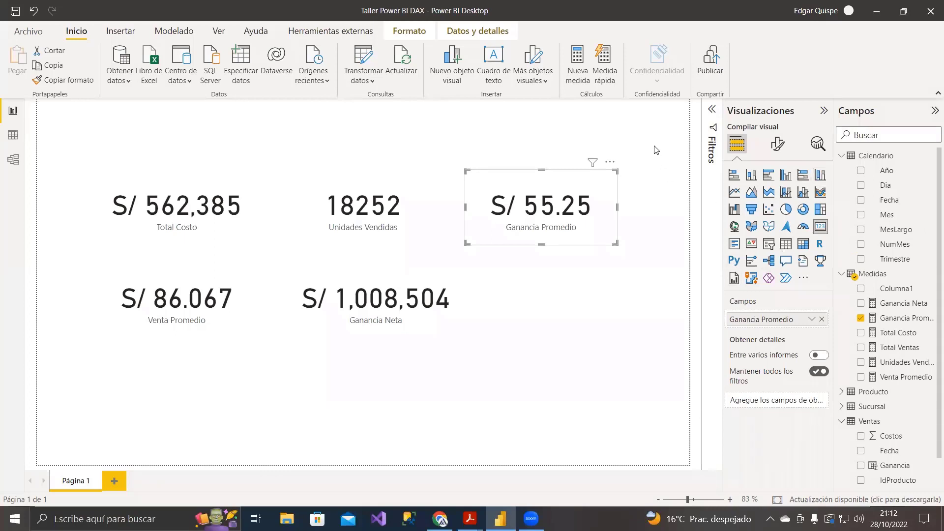
{"action": "left_click_drag", "start_coordinate": [575, 207], "coordinate": [575, 206]}
{"action": "left_click", "coordinate": [646, 155]}
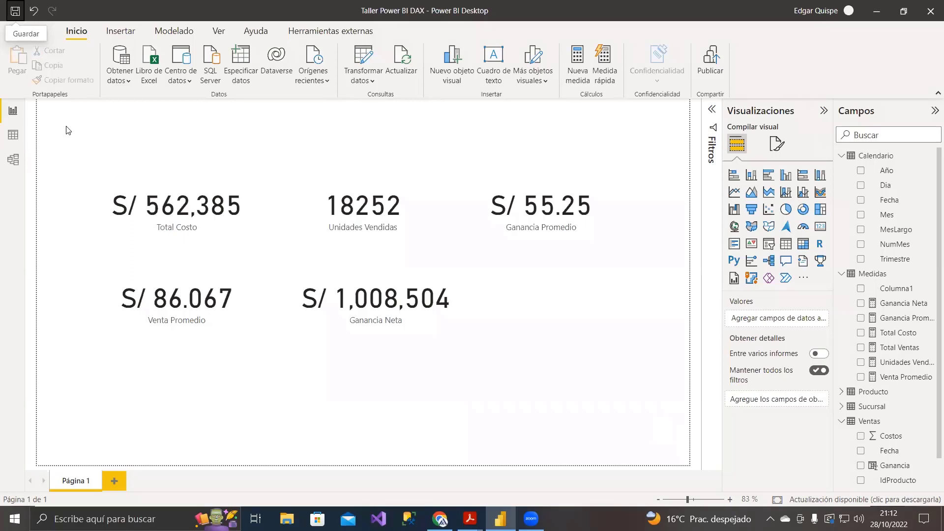
{"action": "left_click_drag", "start_coordinate": [61, 126], "coordinate": [659, 406]}
{"action": "left_click", "coordinate": [624, 377]}
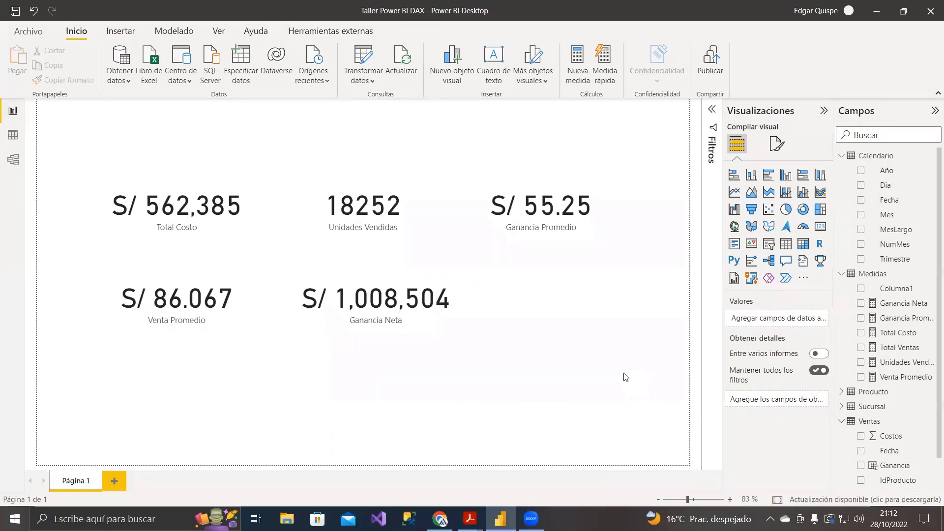
Step: Look up the definition of the % Ganancia Neta indicator in Requisitos.pdf in Acrobat Reader
{"action": "mouse_move", "coordinate": [470, 519]}
{"action": "left_click", "coordinate": [403, 459]}
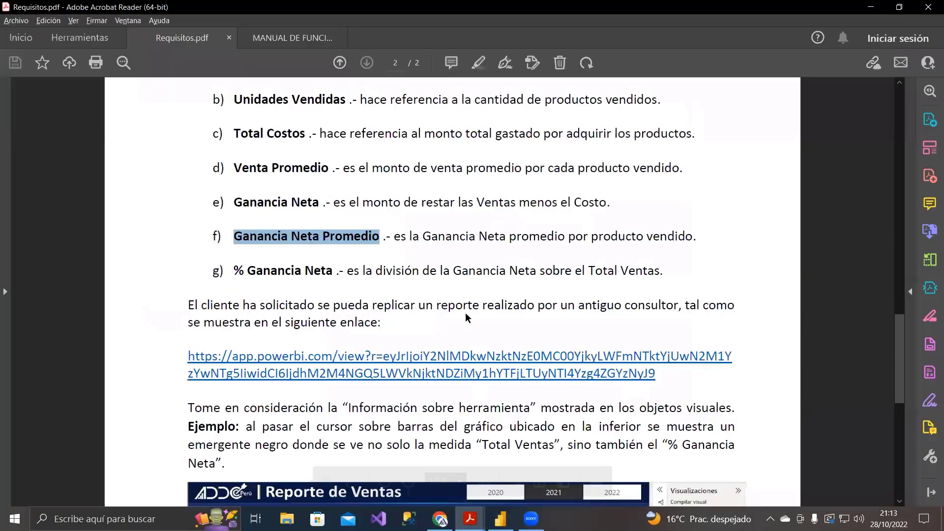
{"action": "left_click_drag", "start_coordinate": [232, 269], "coordinate": [328, 272]}
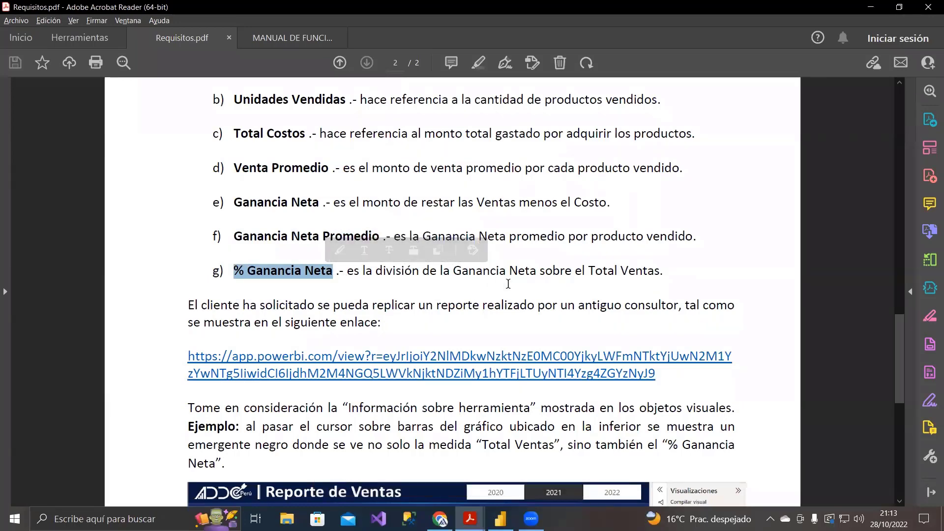
{"action": "left_click_drag", "start_coordinate": [664, 271], "coordinate": [236, 271]}
{"action": "left_click", "coordinate": [311, 283]}
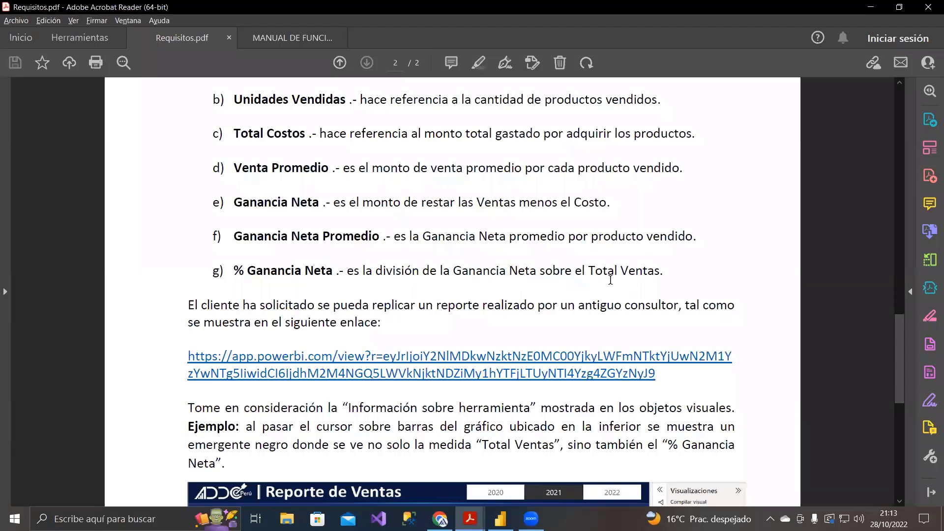
{"action": "scroll", "coordinate": [588, 272], "scroll_direction": "up", "scroll_amount": 1}
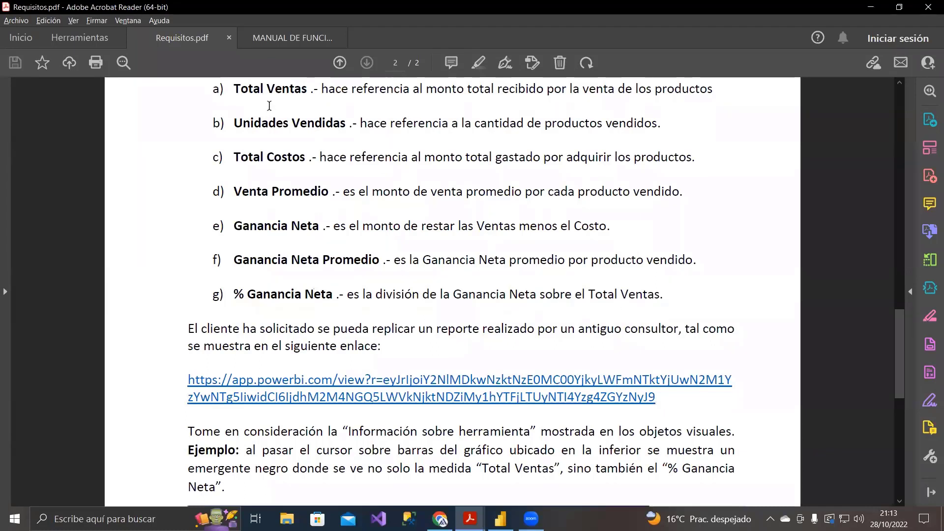
{"action": "left_click_drag", "start_coordinate": [333, 294], "coordinate": [233, 294]}
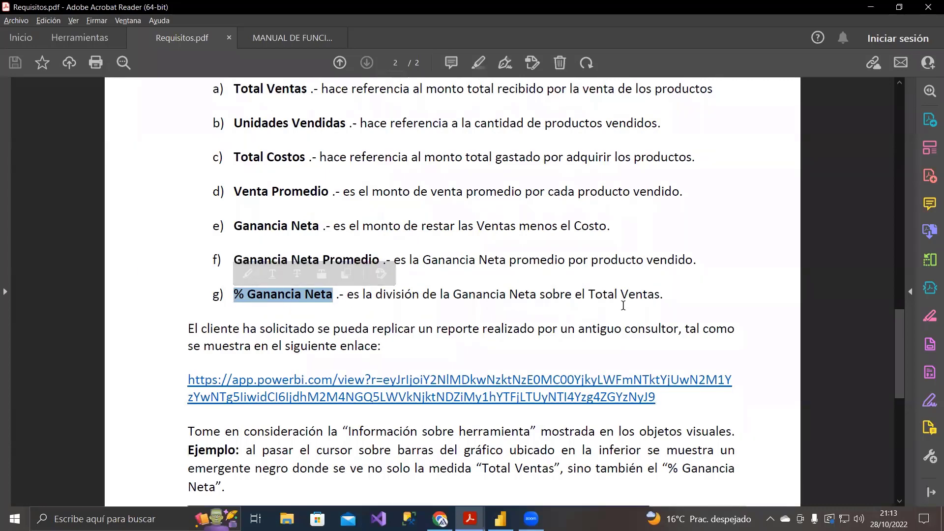
Step: Back in Power BI Desktop, add a new measure to the Medidas table, rechecking the indicator's name in Requisitos.pdf
{"action": "key", "text": "alt+Tab"}
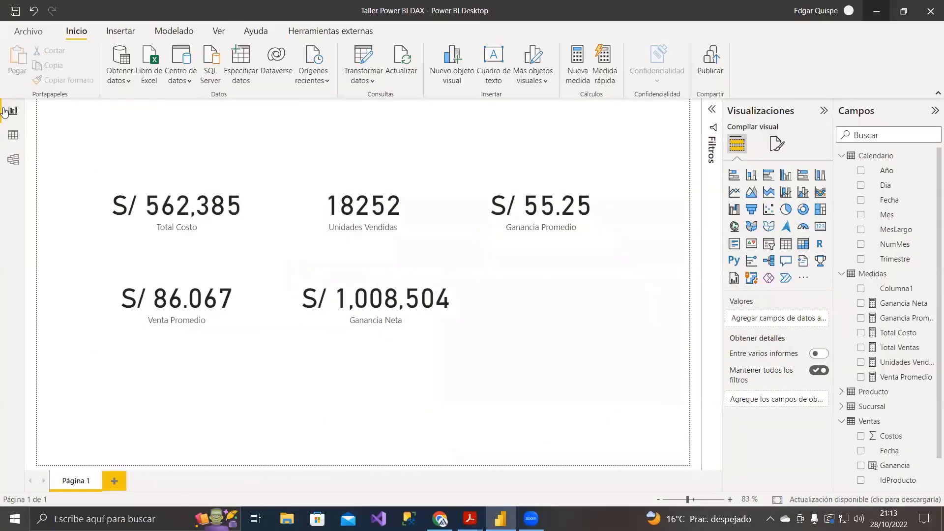
{"action": "left_click", "coordinate": [887, 332]}
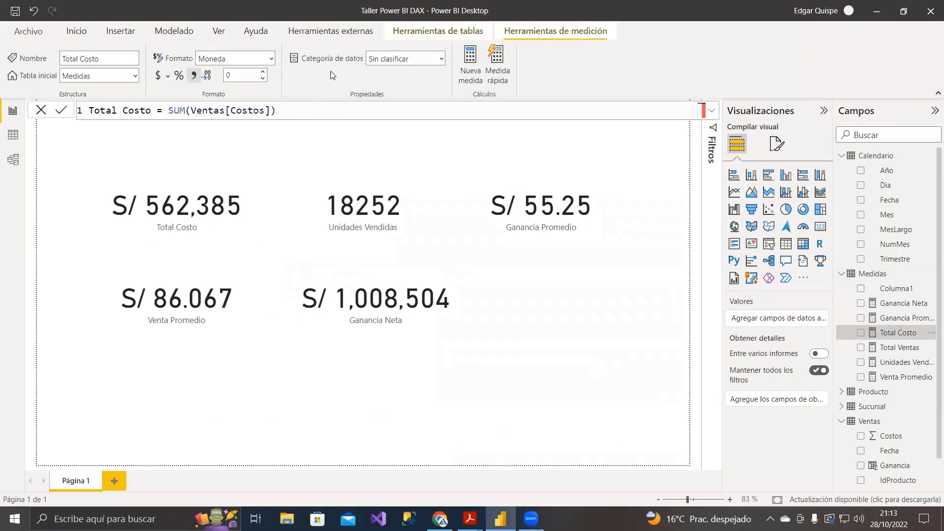
{"action": "left_click", "coordinate": [470, 60]}
{"action": "key", "text": "alt+Tab"}
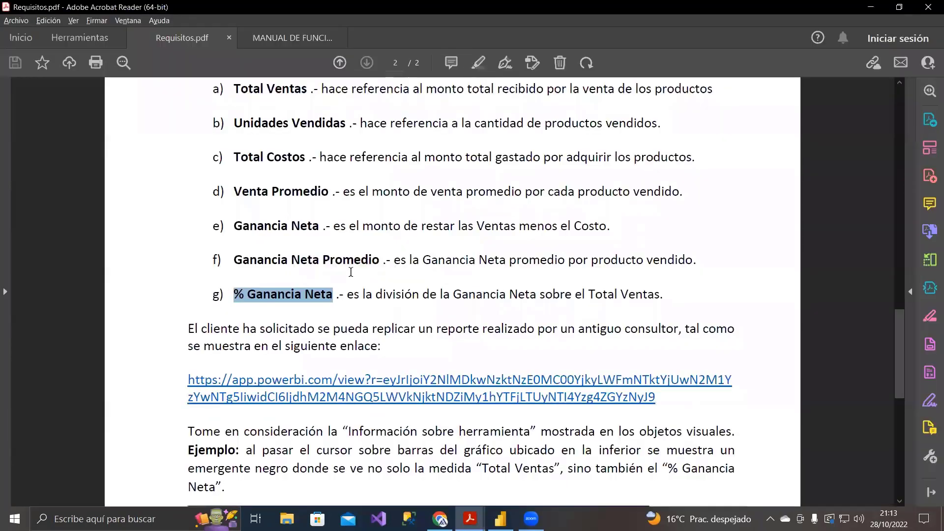
{"action": "key", "text": "alt+Tab"}
Step: Define the new measure as % Ganancia Neta = [Ganancia Neta]/[Total Ventas] and commit it
{"action": "type", "text": "%"}
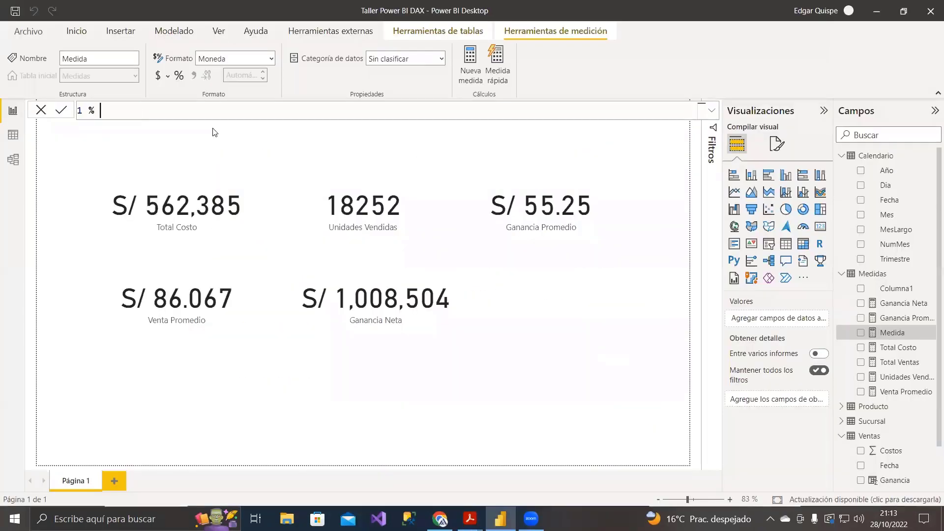
{"action": "type", "text": " Ganancia Neta = gana"}
{"action": "key", "text": "Tab"}
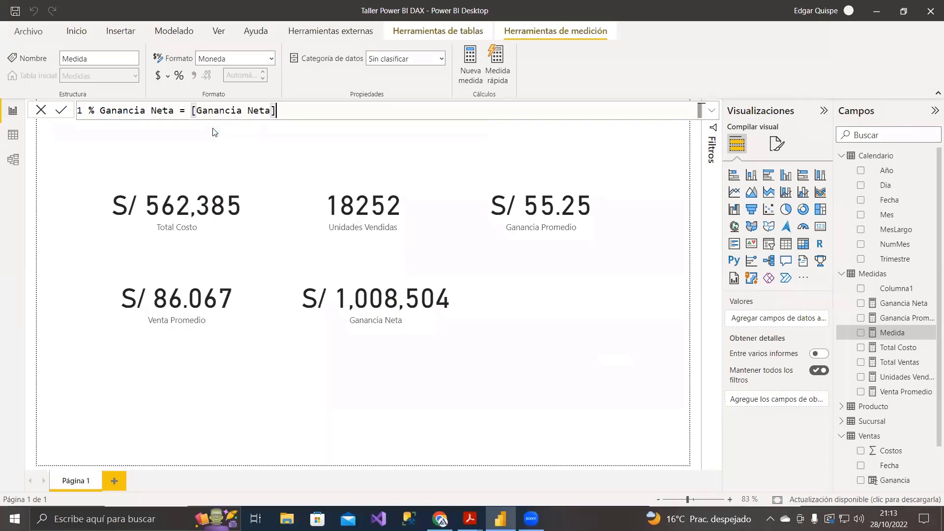
{"action": "type", "text": "/"}
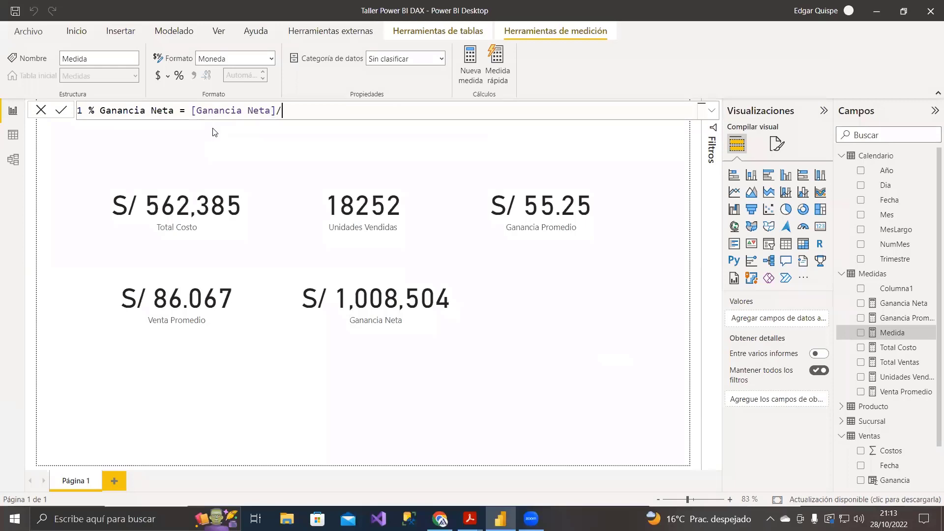
{"action": "type", "text": "total ven"}
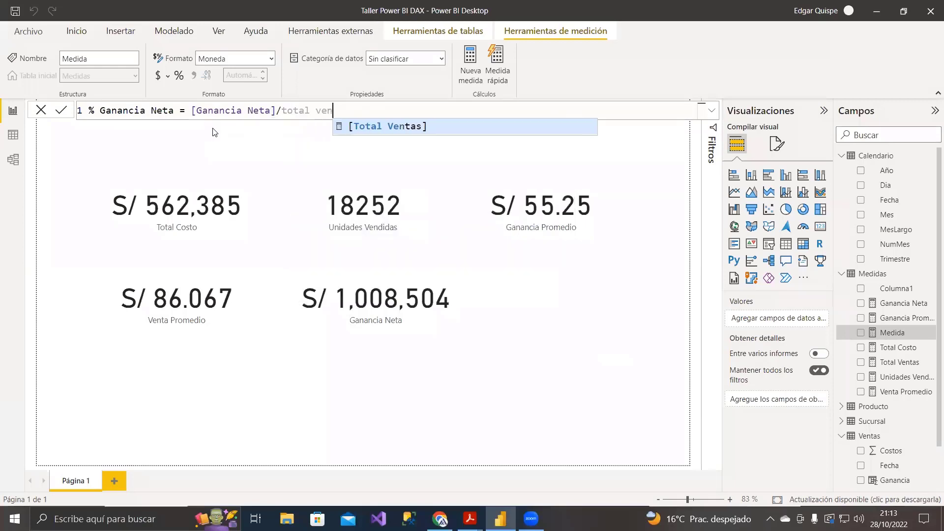
{"action": "key", "text": "Tab"}
{"action": "key", "text": "Return"}
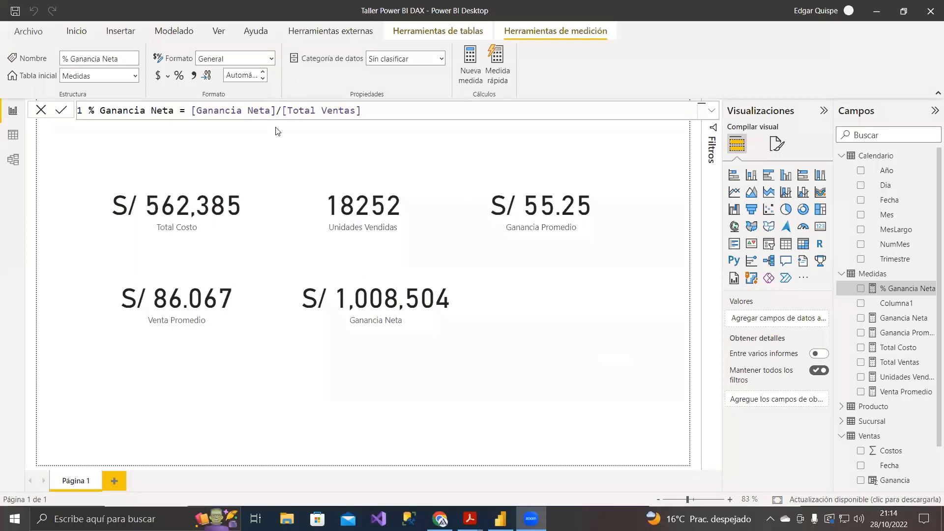
Step: Try 0 as the divisor in the % Ganancia Neta formula, and undo the edits to restore [Total Ventas]
{"action": "left_click_drag", "start_coordinate": [192, 110], "coordinate": [367, 111]}
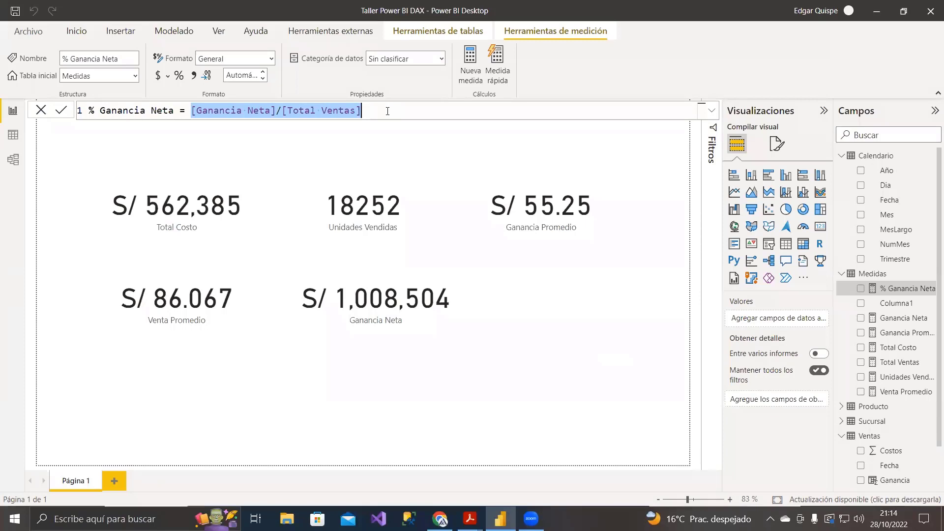
{"action": "left_click_drag", "start_coordinate": [283, 110], "coordinate": [400, 111]}
{"action": "key", "text": "BackSpace"}
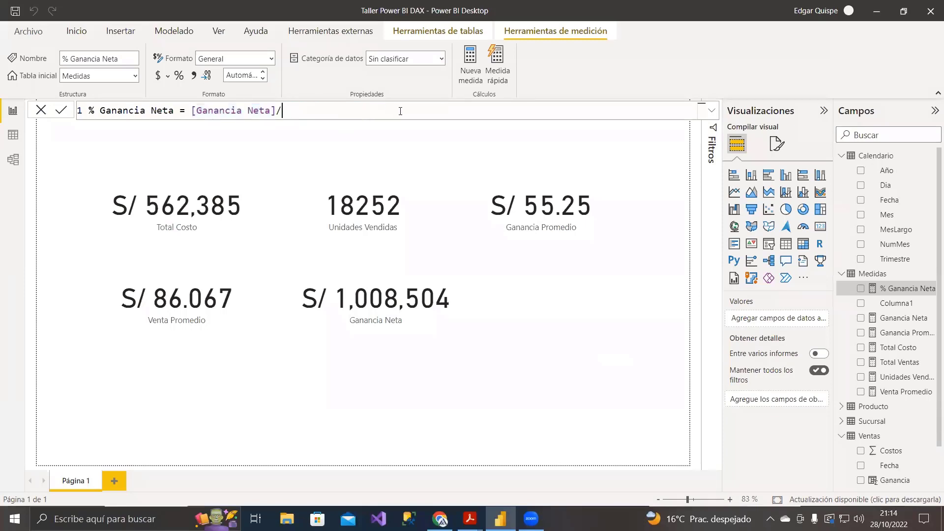
{"action": "type", "text": "0"}
{"action": "key", "text": "BackSpace"}
{"action": "key", "text": "ctrl+z"}
{"action": "key", "text": "ctrl+z"}
{"action": "key", "text": "ctrl+z"}
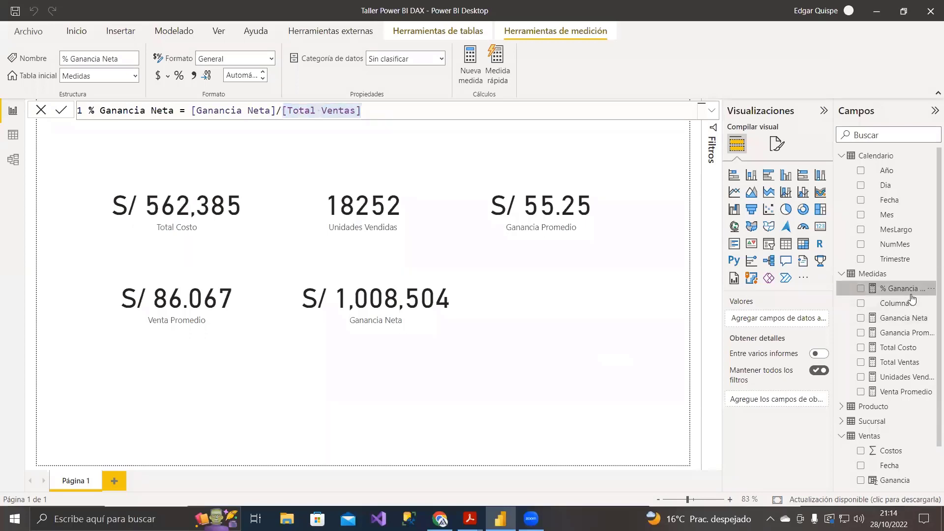
Step: Show % Ganancia Neta as a card below the Ganancia Neta card, and open the measure's formula and format settings
{"action": "left_click_drag", "start_coordinate": [899, 289], "coordinate": [462, 375]}
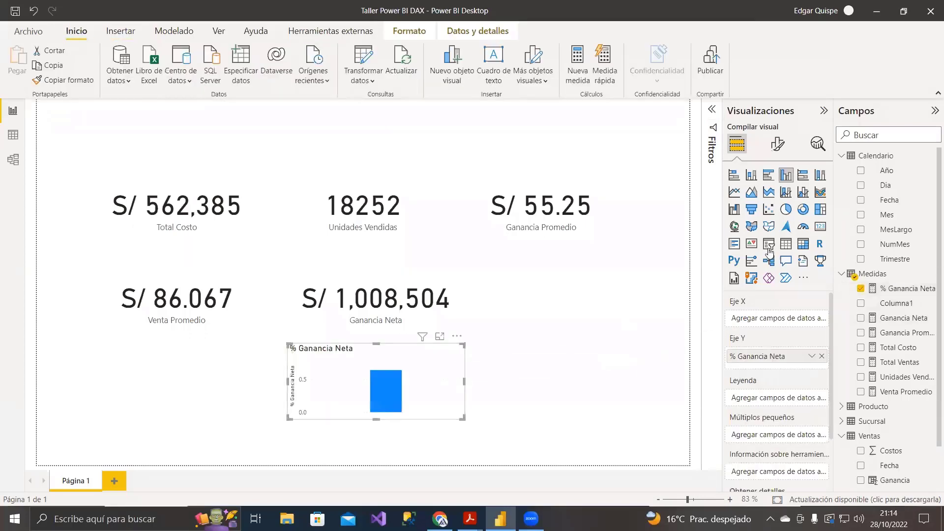
{"action": "left_click", "coordinate": [803, 226]}
{"action": "left_click", "coordinate": [820, 226]}
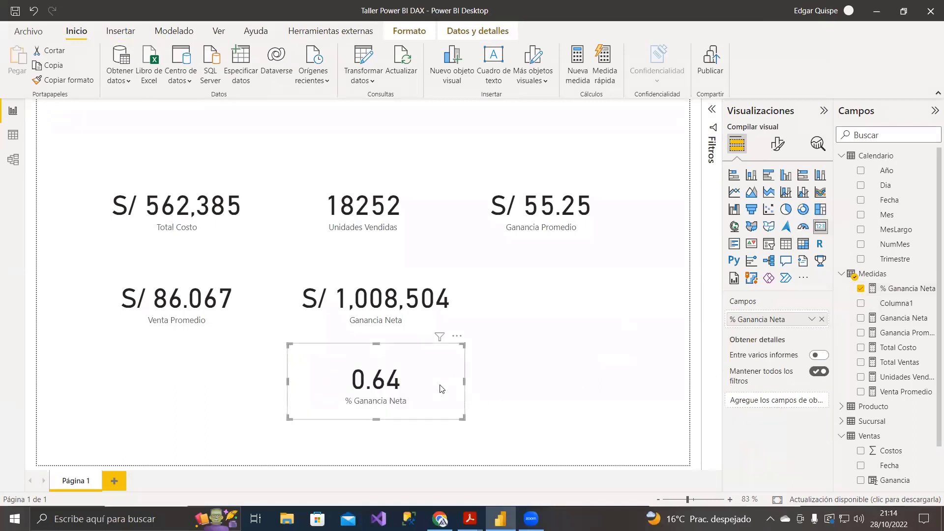
{"action": "left_click_drag", "start_coordinate": [426, 385], "coordinate": [465, 392]}
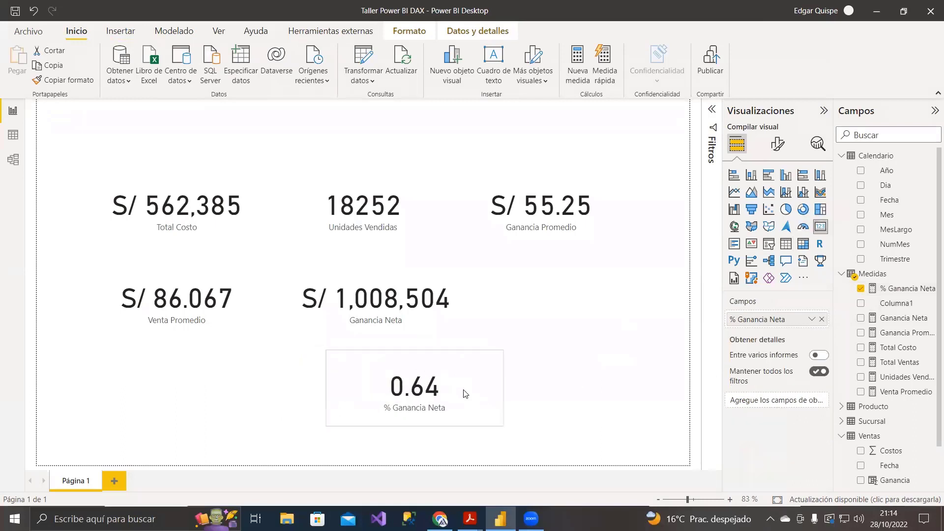
{"action": "left_click", "coordinate": [921, 290]}
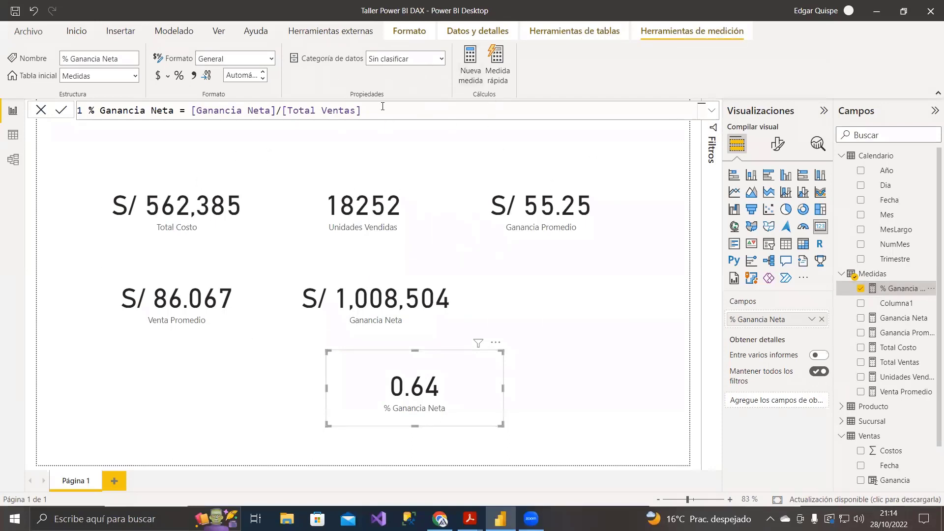
Step: Try 0 as the divisor in the % Ganancia Neta formula, commit it, and align its card directly below the Ganancia Neta card
{"action": "left_click_drag", "start_coordinate": [283, 111], "coordinate": [457, 116]}
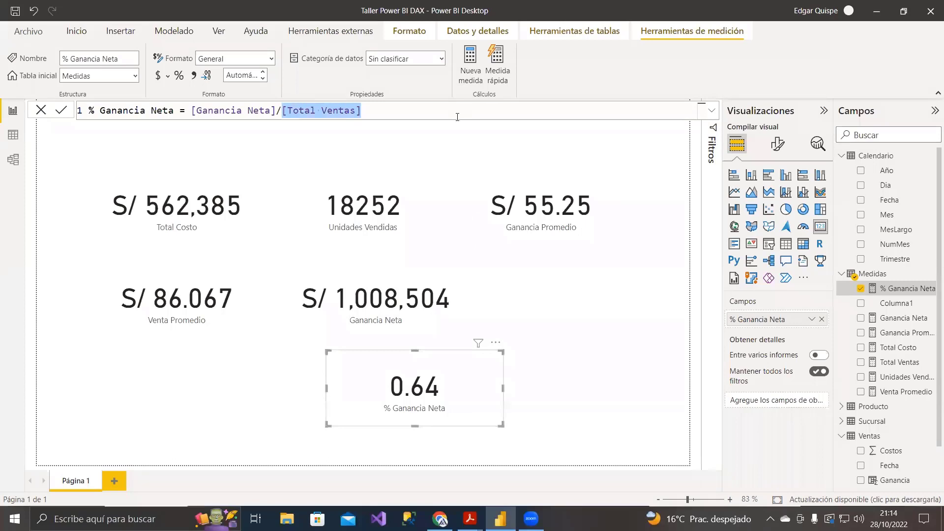
{"action": "type", "text": "0"}
{"action": "key", "text": "Return"}
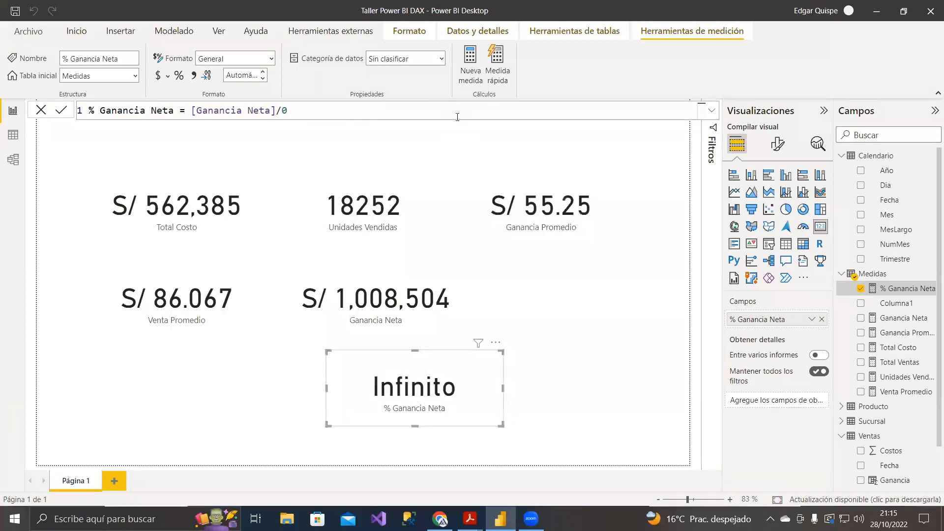
{"action": "left_click_drag", "start_coordinate": [397, 391], "coordinate": [355, 388]}
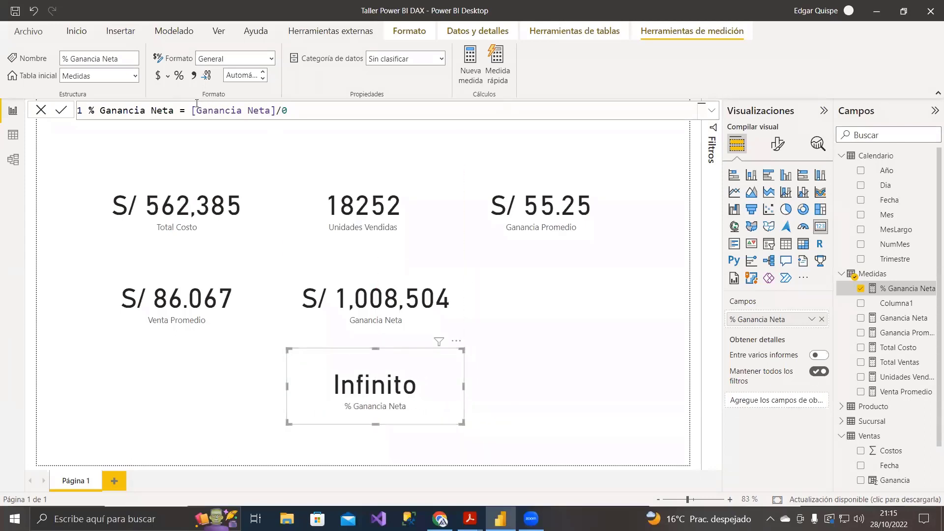
Step: Rewrite the % Ganancia Neta measure as DIVIDE([Ganancia Neta], 0, 10) and commit it
{"action": "left_click_drag", "start_coordinate": [192, 110], "coordinate": [299, 110]}
{"action": "left_click", "coordinate": [193, 111]}
{"action": "left_click", "coordinate": [283, 110]}
{"action": "key", "text": "BackSpace"}
{"action": "left_click", "coordinate": [192, 110]}
{"action": "type", "text": "divide"}
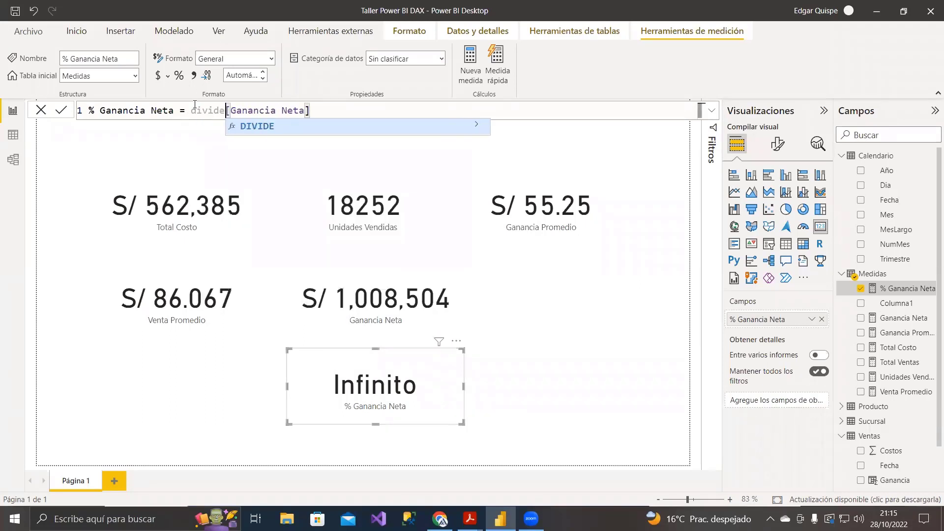
{"action": "key", "text": "Tab"}
{"action": "left_click", "coordinate": [330, 112]}
{"action": "type", "text": ", "}
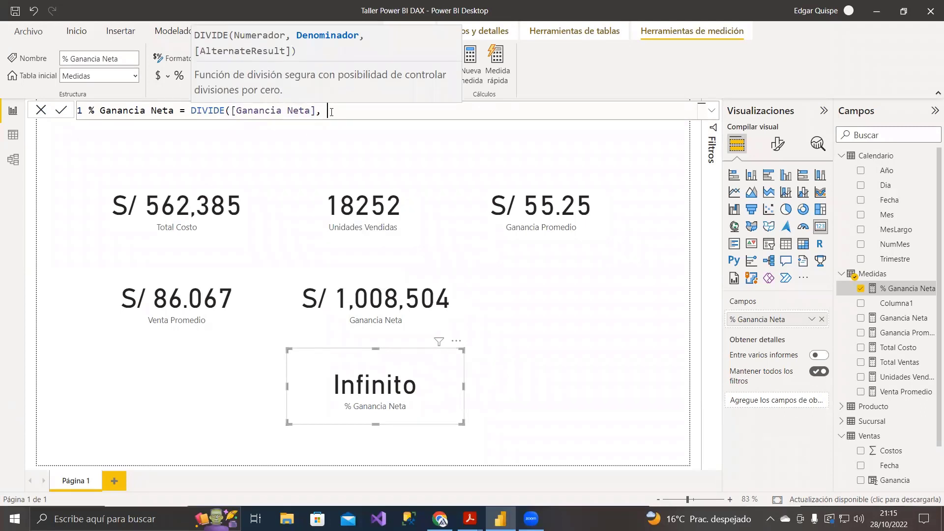
{"action": "type", "text": "0,"}
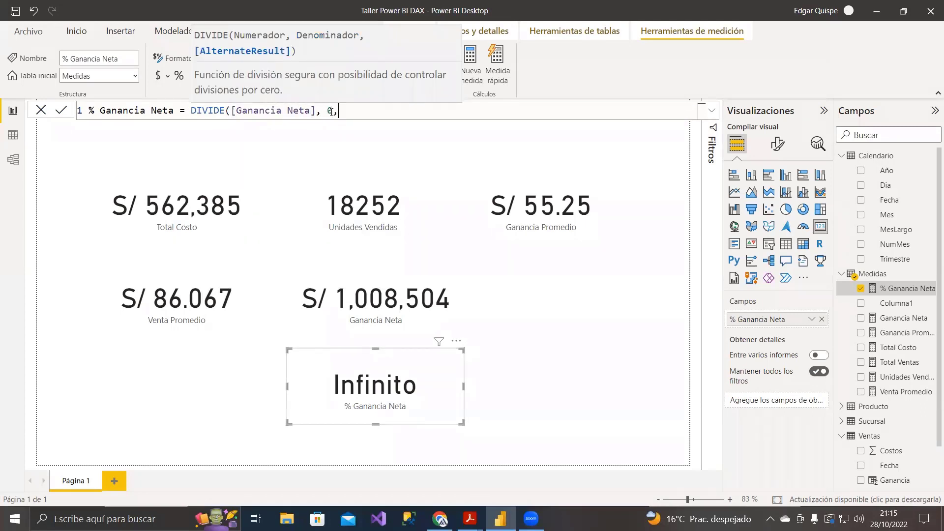
{"action": "type", "text": " 10)"}
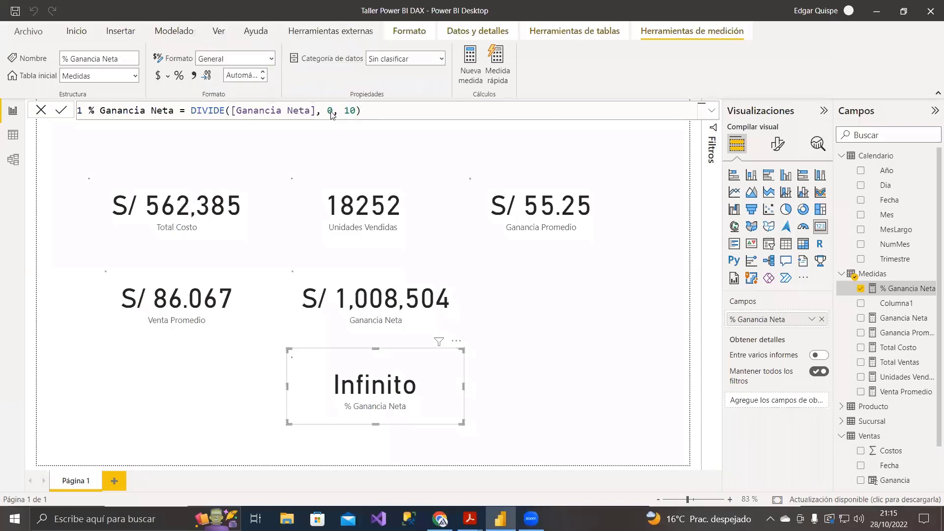
{"action": "key", "text": "Return"}
Step: Set the DIVIDE denominator to [Total Ventas] and the alternate result to 0, and commit the formula
{"action": "left_click_drag", "start_coordinate": [328, 112], "coordinate": [351, 111]}
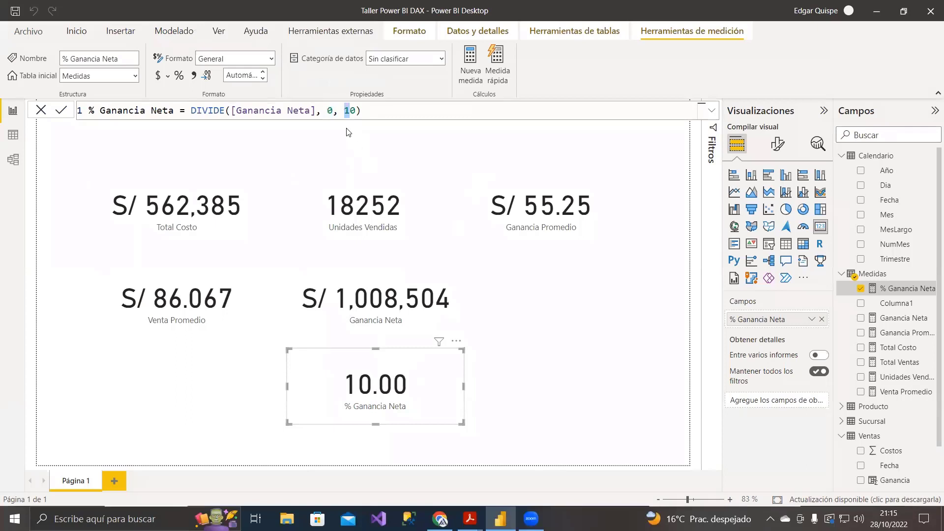
{"action": "left_click", "coordinate": [349, 111]}
{"action": "left_click_drag", "start_coordinate": [334, 111], "coordinate": [329, 111]}
{"action": "left_click", "coordinate": [328, 111]}
{"action": "key", "text": "BackSpace"}
{"action": "type", "text": "Total V"}
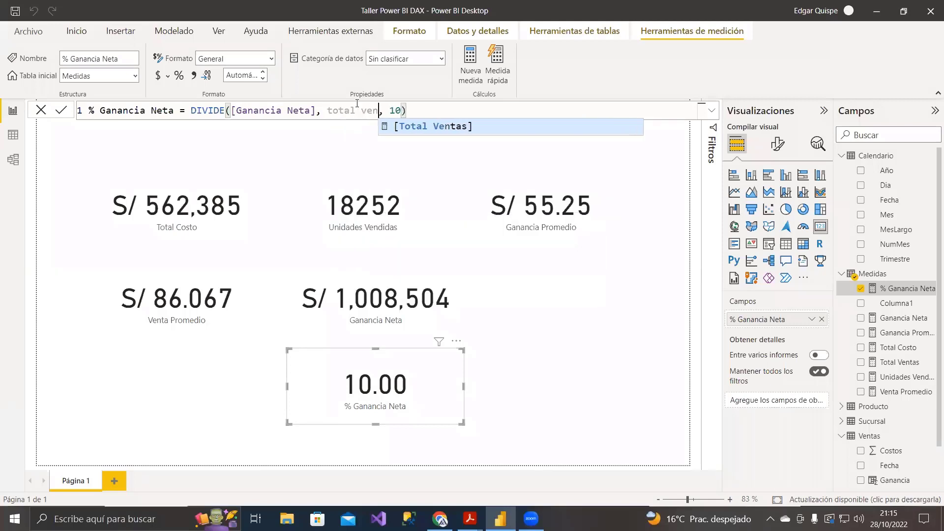
{"action": "key", "text": "Tab"}
{"action": "left_click", "coordinate": [424, 112]}
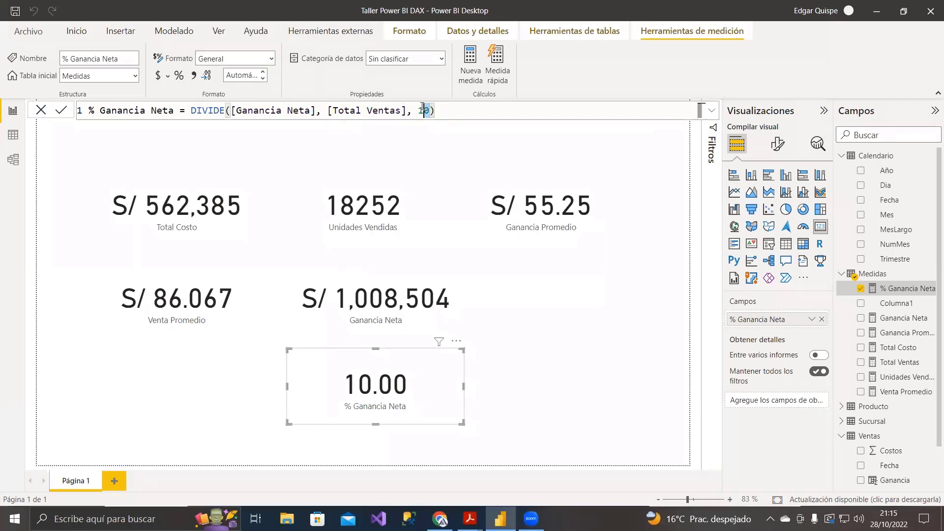
{"action": "key", "text": "BackSpace"}
{"action": "left_click", "coordinate": [449, 113]}
{"action": "key", "text": "Return"}
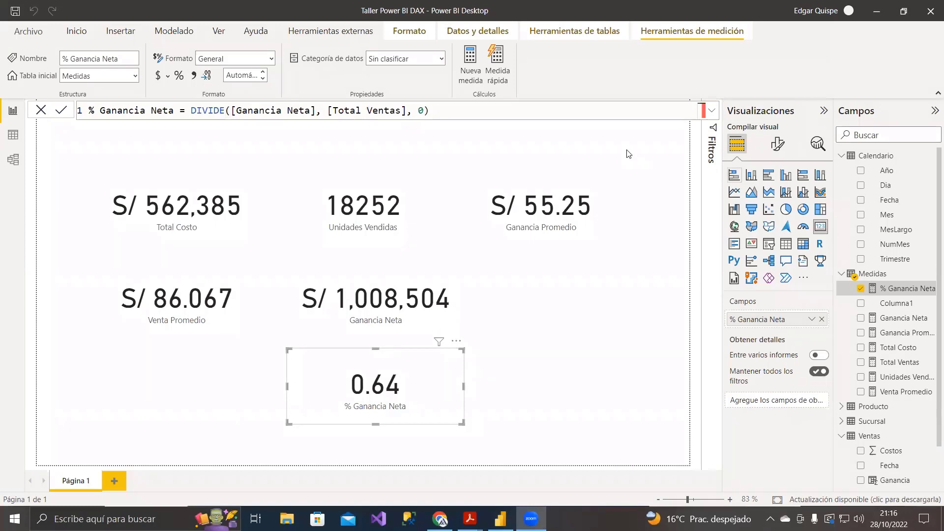
Step: Format the % Ganancia Neta measure as a percentage with 1 decimal place
{"action": "left_click_drag", "start_coordinate": [430, 111], "coordinate": [96, 114]}
{"action": "left_click", "coordinate": [887, 290]}
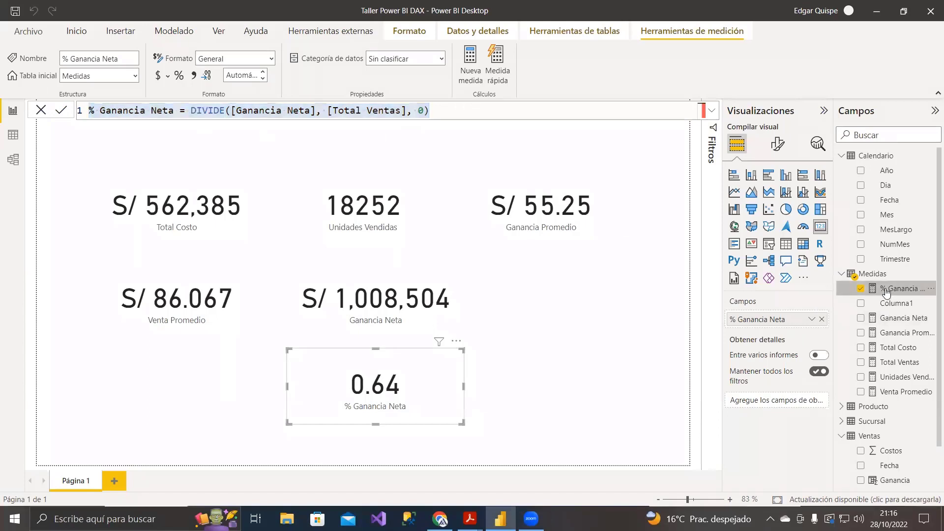
{"action": "left_click", "coordinate": [178, 76]}
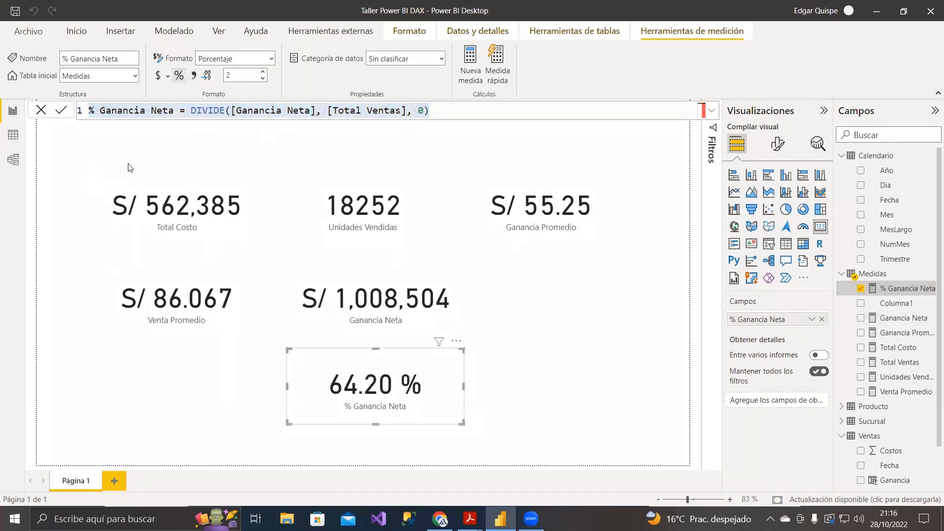
{"action": "left_click", "coordinate": [263, 79]}
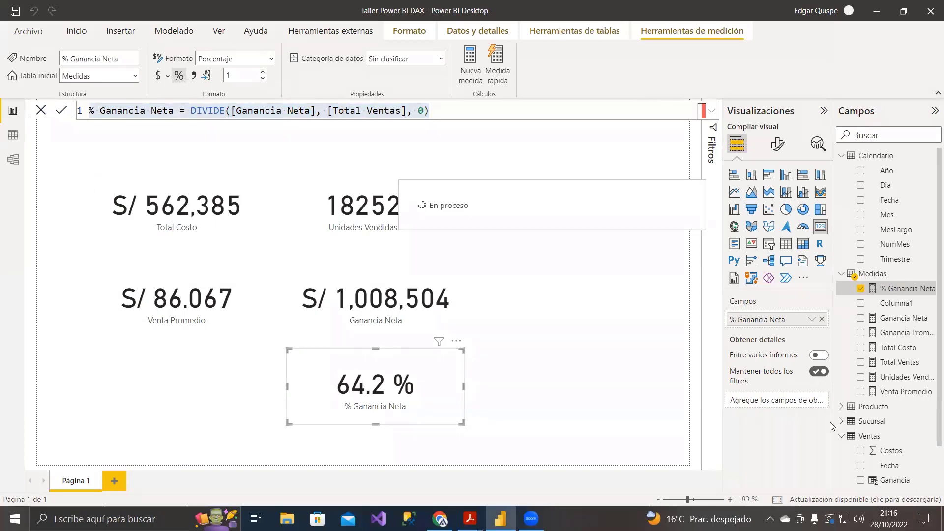
Step: Delete all the cards from Página 1
{"action": "left_click_drag", "start_coordinate": [71, 142], "coordinate": [700, 478]}
{"action": "key", "text": "Delete"}
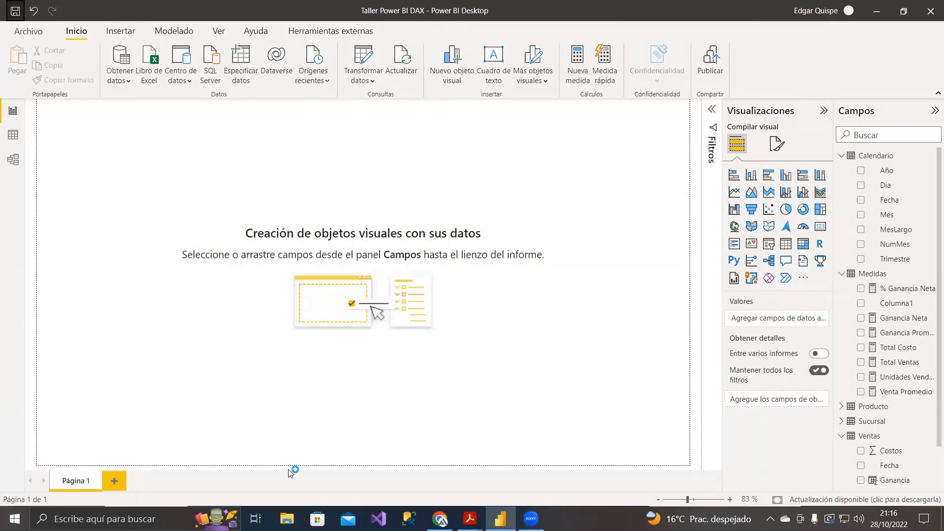
Step: Preview the background image Fondo.png in the desktop's PROYECTO DAX folder, and check the folder's path
{"action": "left_click", "coordinate": [287, 519]}
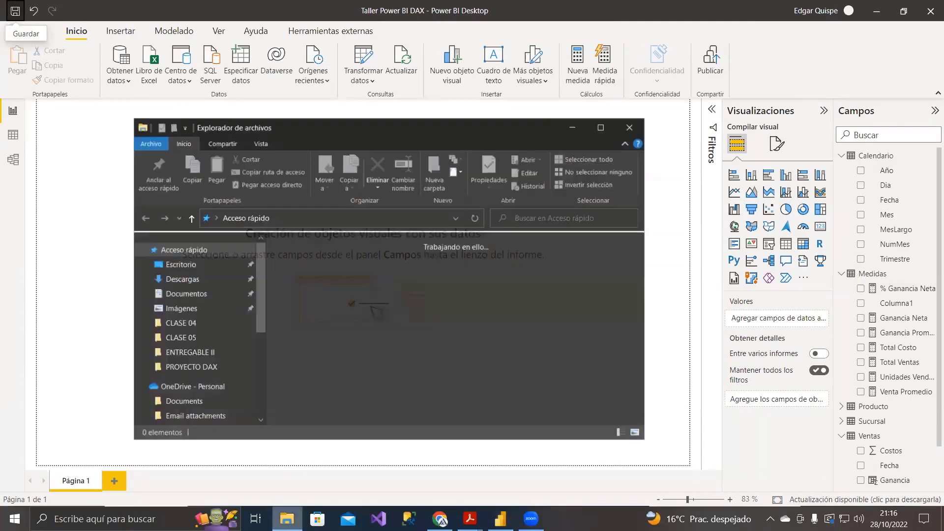
{"action": "left_click", "coordinate": [640, 126]}
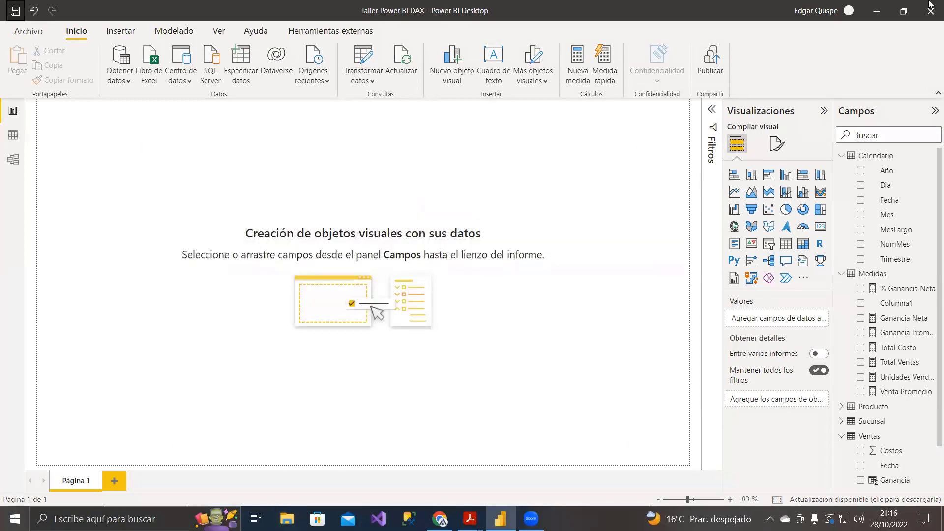
{"action": "left_click", "coordinate": [875, 11]}
{"action": "left_click", "coordinate": [878, 10]}
{"action": "left_click", "coordinate": [873, 10]}
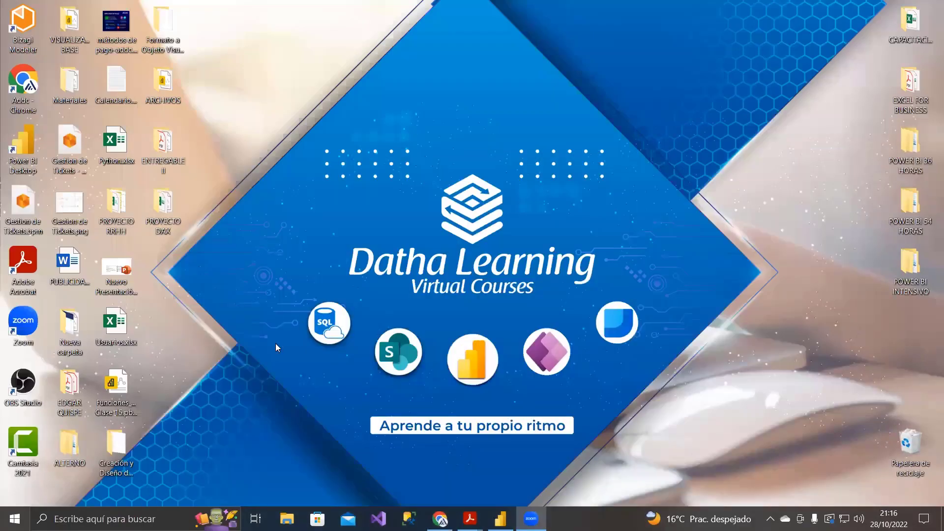
{"action": "double_click", "coordinate": [159, 207]}
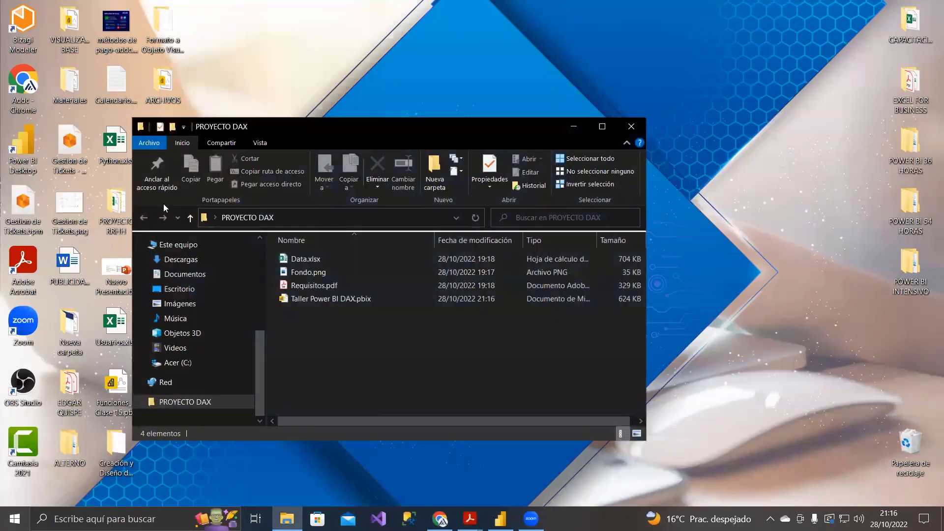
{"action": "double_click", "coordinate": [306, 273]}
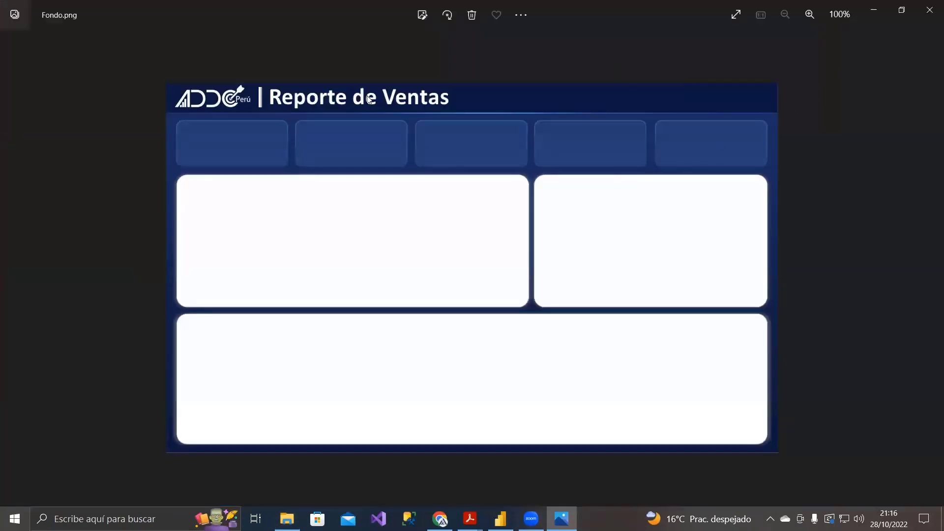
{"action": "left_click", "coordinate": [929, 10]}
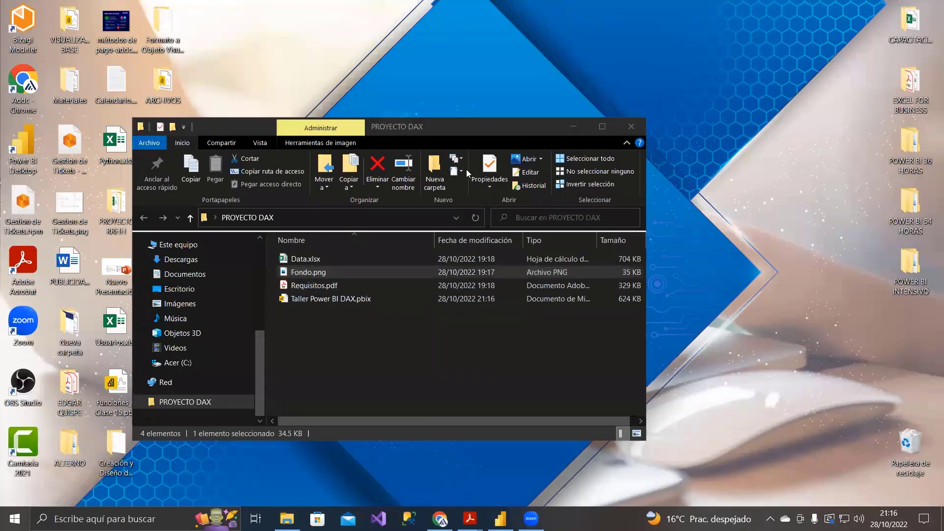
{"action": "left_click", "coordinate": [397, 215]}
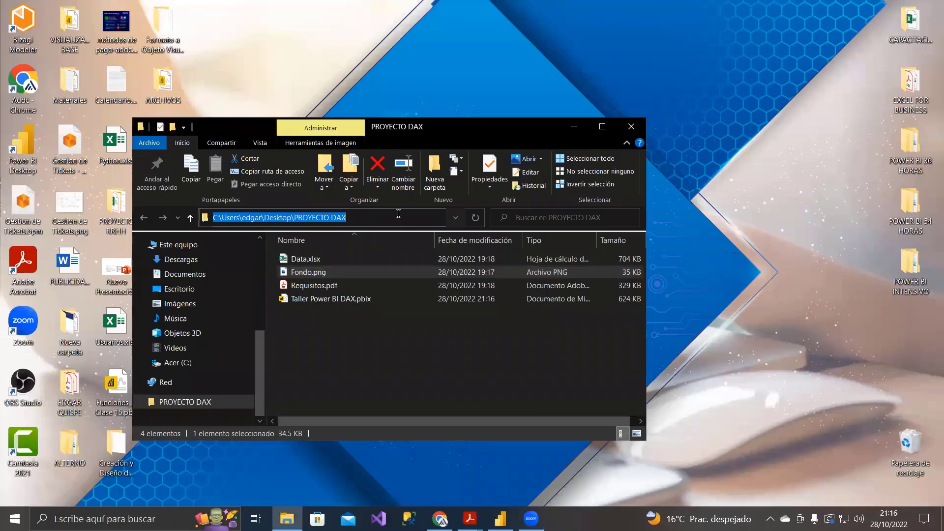
{"action": "left_click", "coordinate": [576, 126]}
Step: Back in Power BI Desktop, load Fondo.png from the PROYECTO DAX folder as the page's canvas background image
{"action": "left_click", "coordinate": [500, 518]}
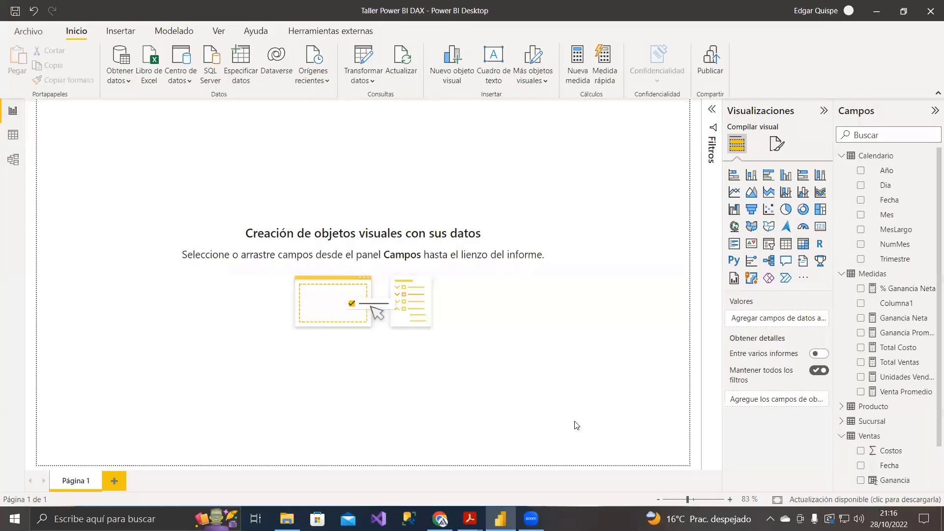
{"action": "left_click", "coordinate": [79, 30]}
{"action": "left_click", "coordinate": [778, 150]}
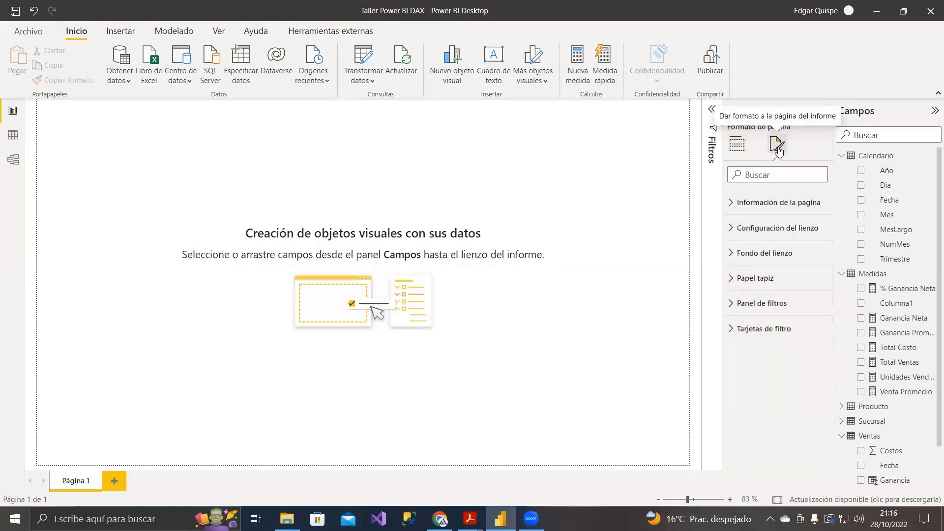
{"action": "left_click", "coordinate": [731, 255]}
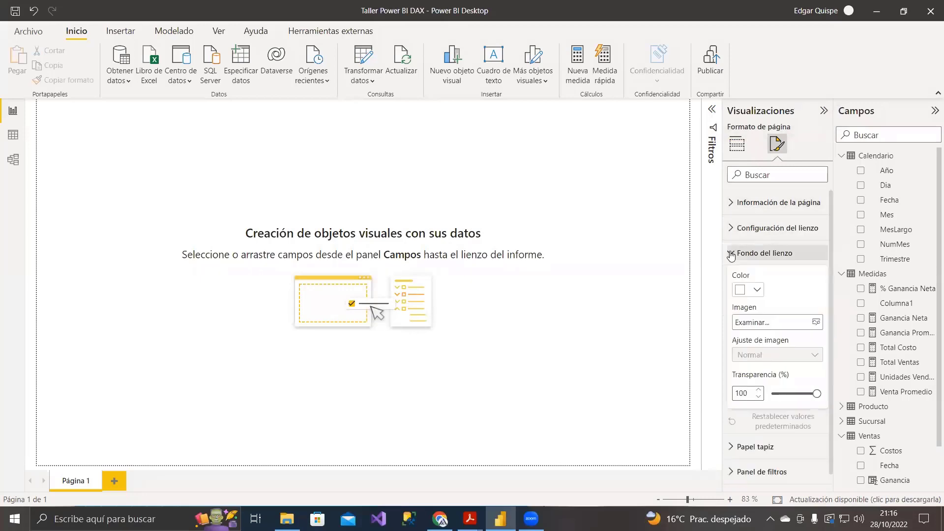
{"action": "left_click", "coordinate": [810, 327]}
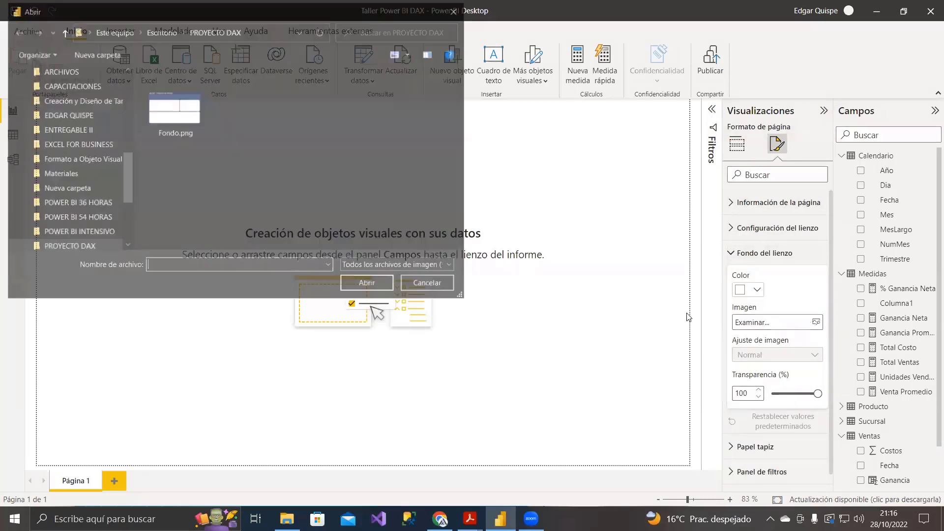
{"action": "left_click", "coordinate": [174, 103]}
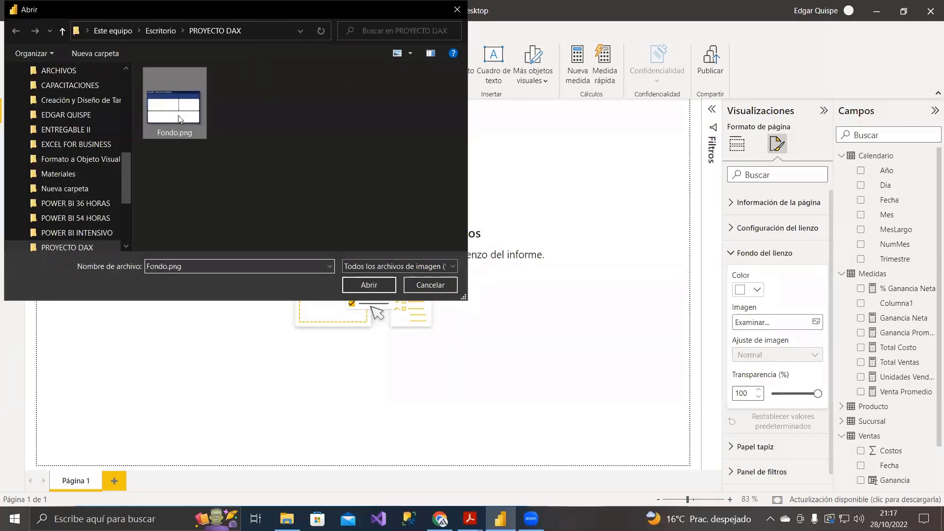
{"action": "left_click", "coordinate": [367, 285]}
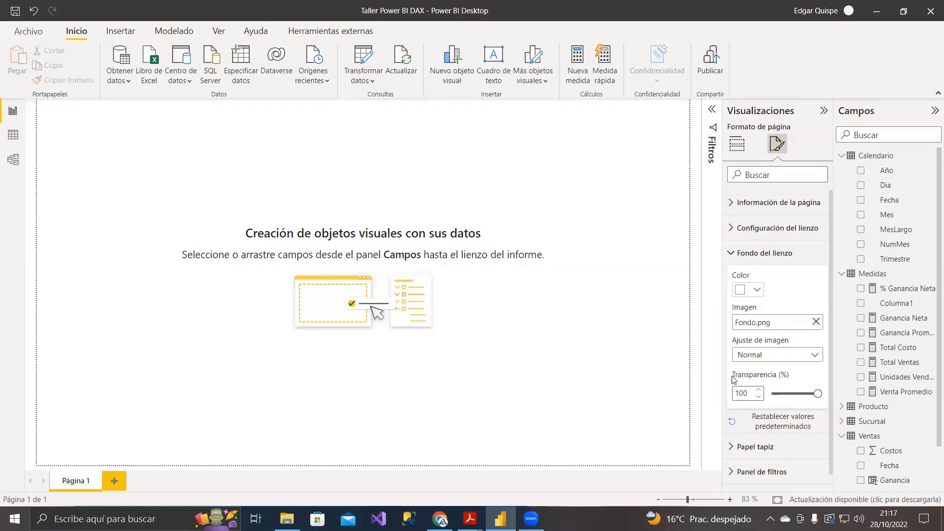
Step: Set the canvas background's transparency to 0 % and open the image fit options
{"action": "left_click_drag", "start_coordinate": [818, 393], "coordinate": [771, 393]}
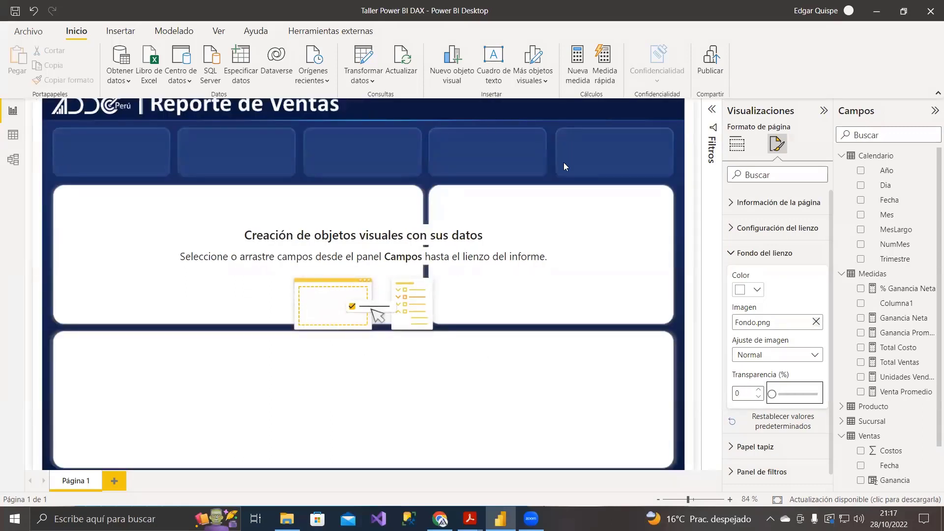
{"action": "left_click", "coordinate": [780, 356]}
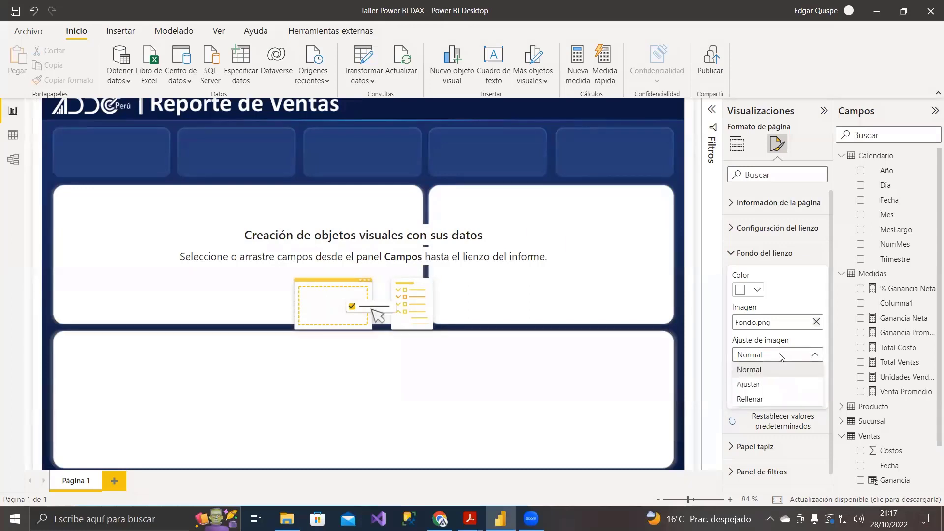
Step: Set the canvas background image fit to Ajustar and check the layout of the published reference report in Chrome
{"action": "left_click", "coordinate": [750, 385]}
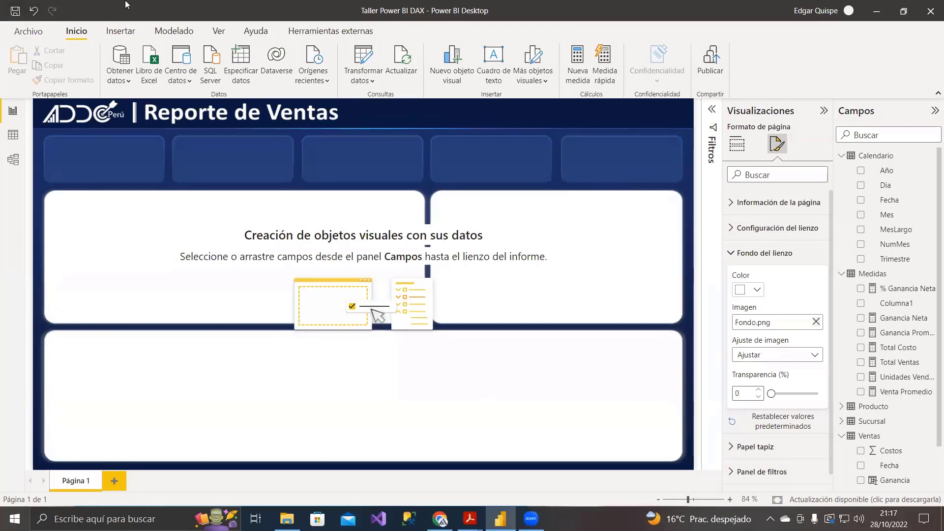
{"action": "left_click", "coordinate": [601, 257]}
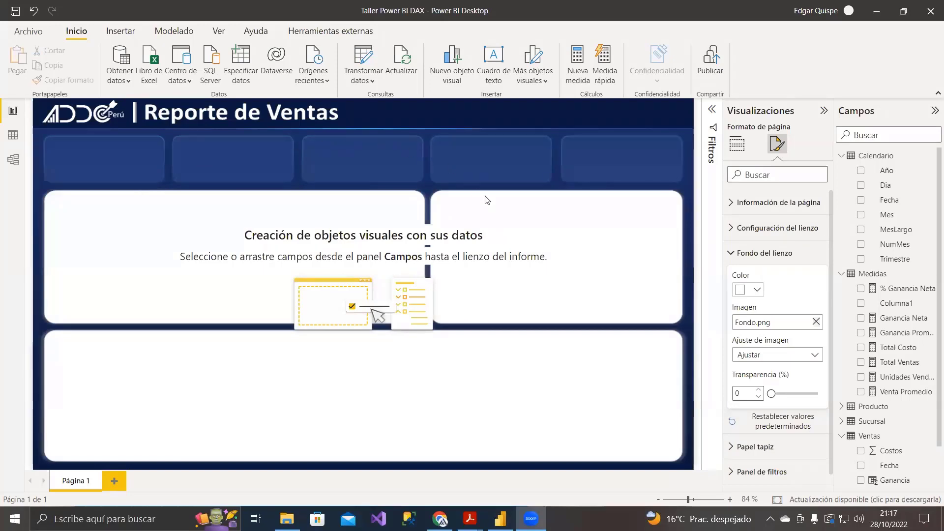
{"action": "left_click", "coordinate": [440, 519]}
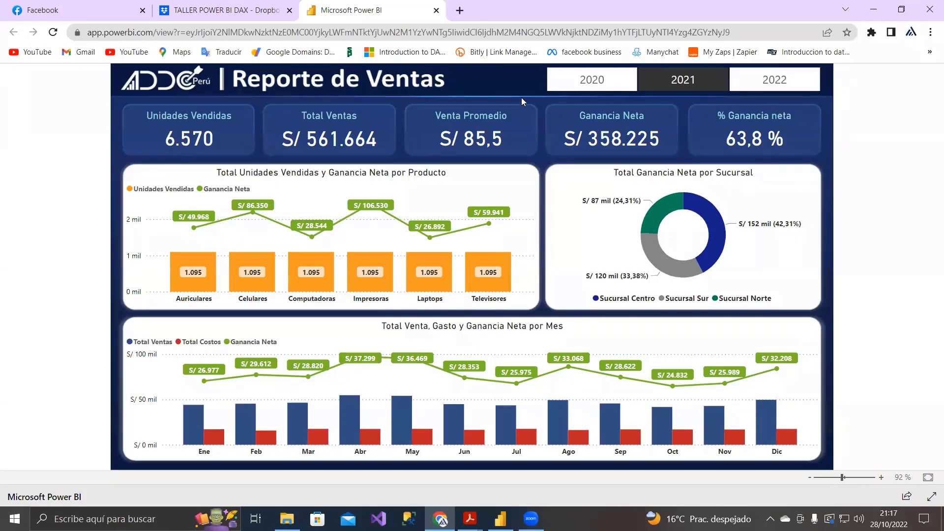
{"action": "left_click", "coordinate": [873, 10]}
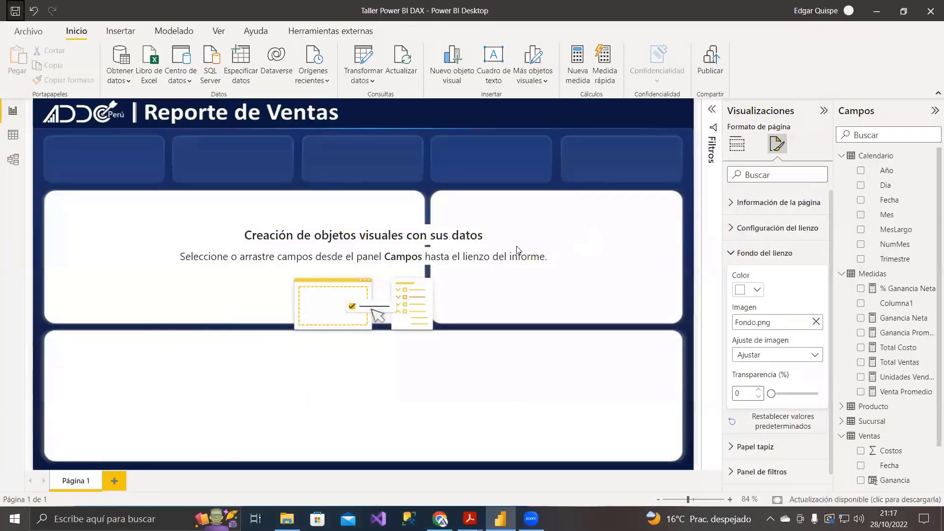
Step: Add an empty slicer, place it in the header band beside the Reporte de Ventas title and shrink it to the band's height
{"action": "left_click", "coordinate": [444, 157]}
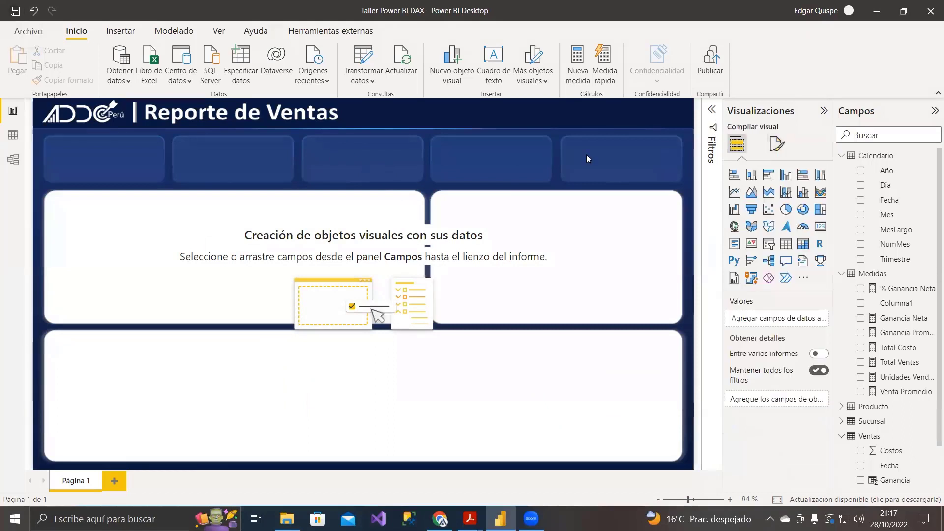
{"action": "left_click", "coordinate": [768, 244]}
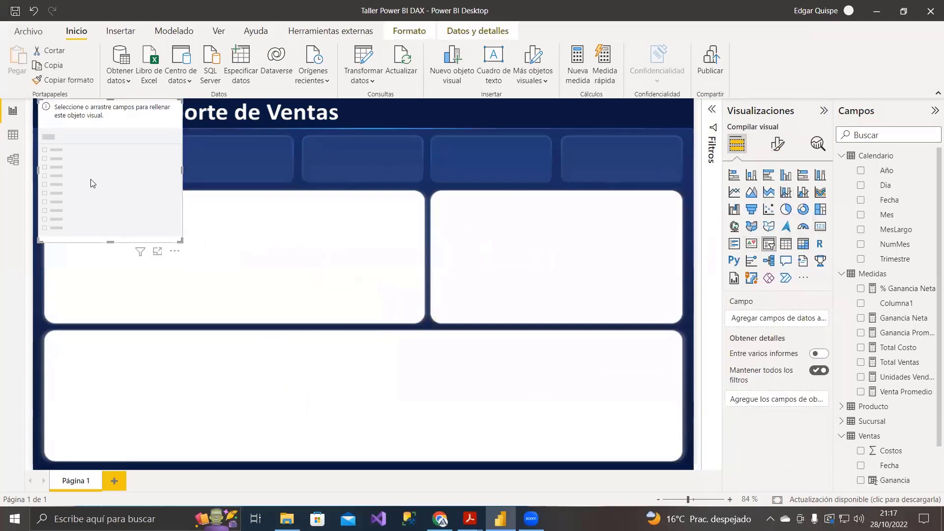
{"action": "left_click_drag", "start_coordinate": [89, 181], "coordinate": [477, 170]}
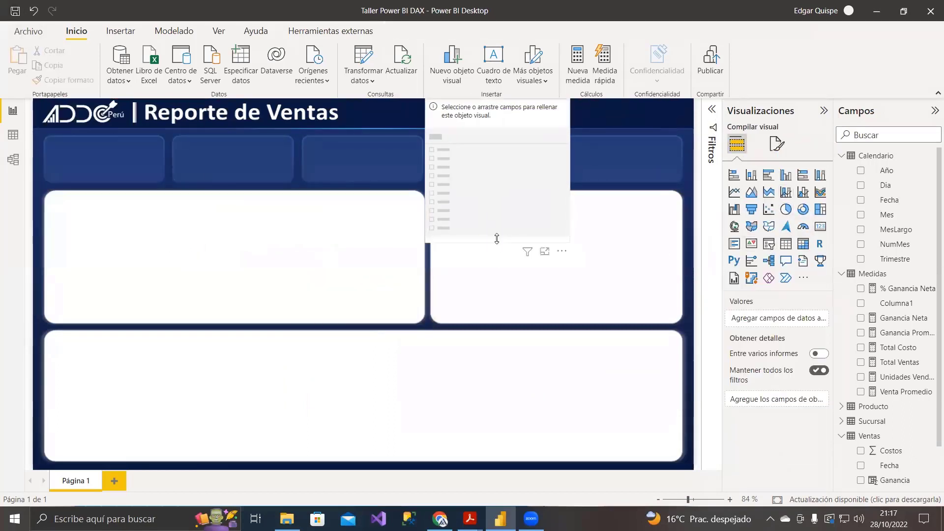
{"action": "left_click_drag", "start_coordinate": [497, 242], "coordinate": [492, 136]}
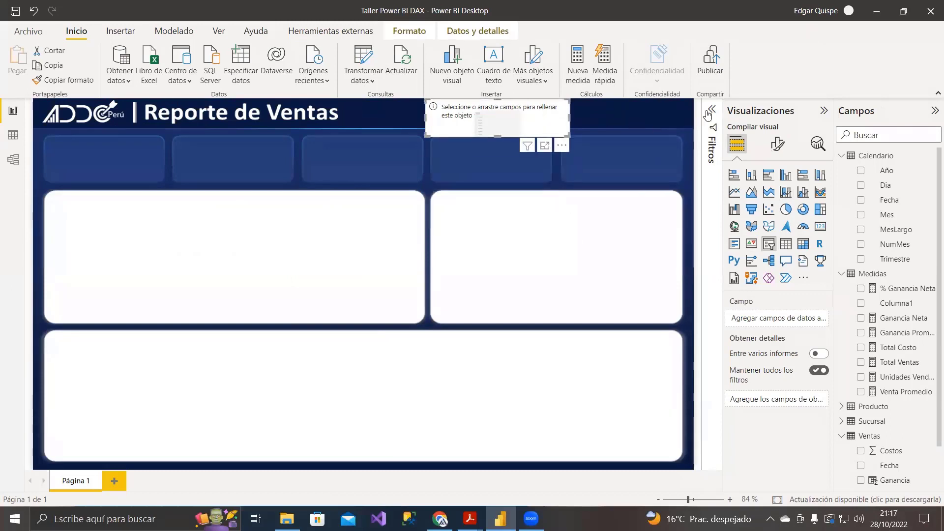
{"action": "left_click", "coordinate": [710, 111]}
{"action": "left_click_drag", "start_coordinate": [422, 118], "coordinate": [432, 118]}
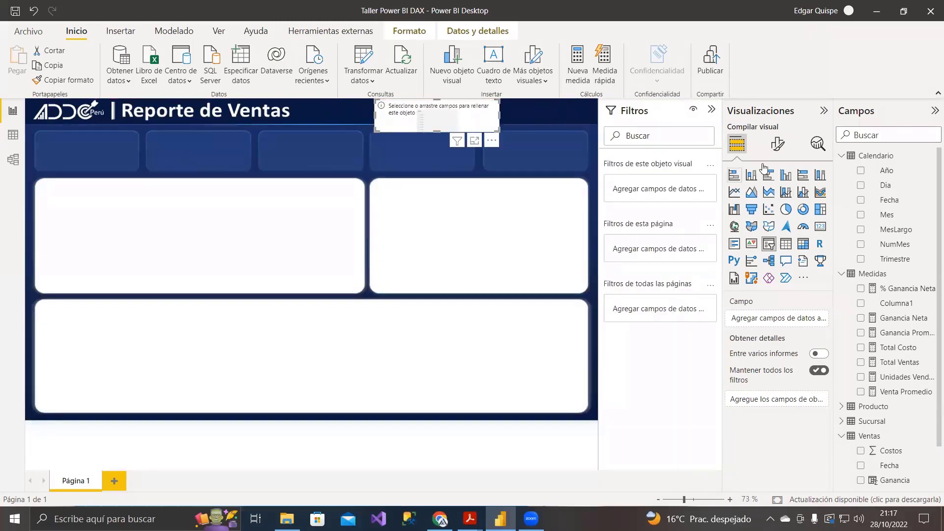
{"action": "left_click", "coordinate": [711, 111]}
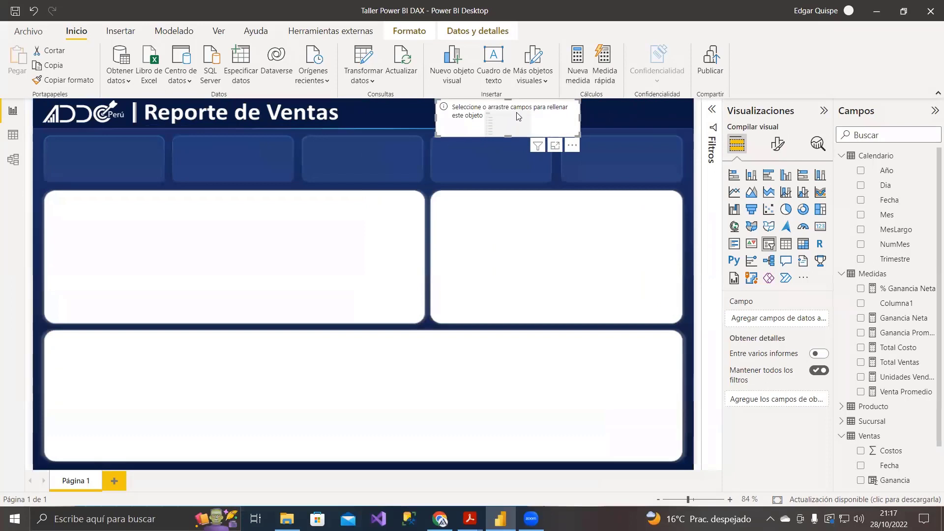
{"action": "left_click_drag", "start_coordinate": [513, 136], "coordinate": [511, 126]}
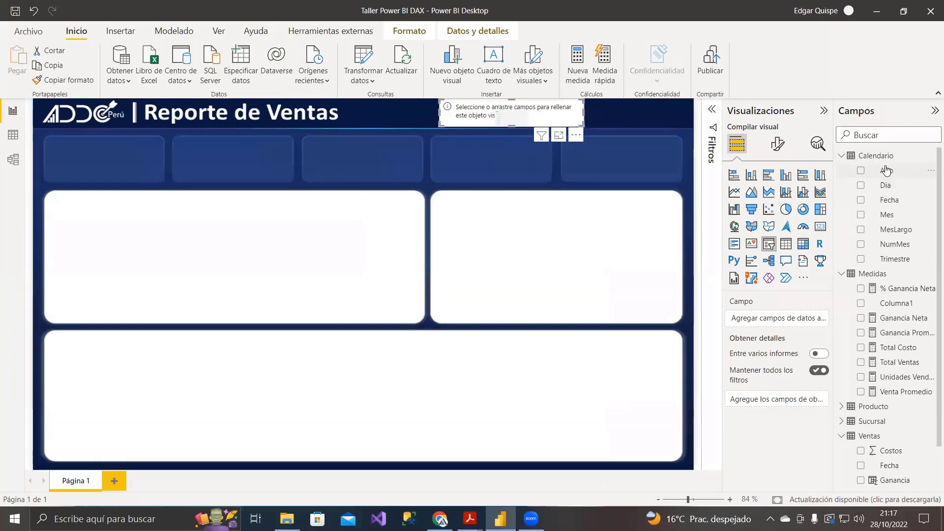
Step: Populate the header slicer with the Año field from Calendario and change its slicer type to Lista
{"action": "left_click_drag", "start_coordinate": [891, 178], "coordinate": [761, 325]}
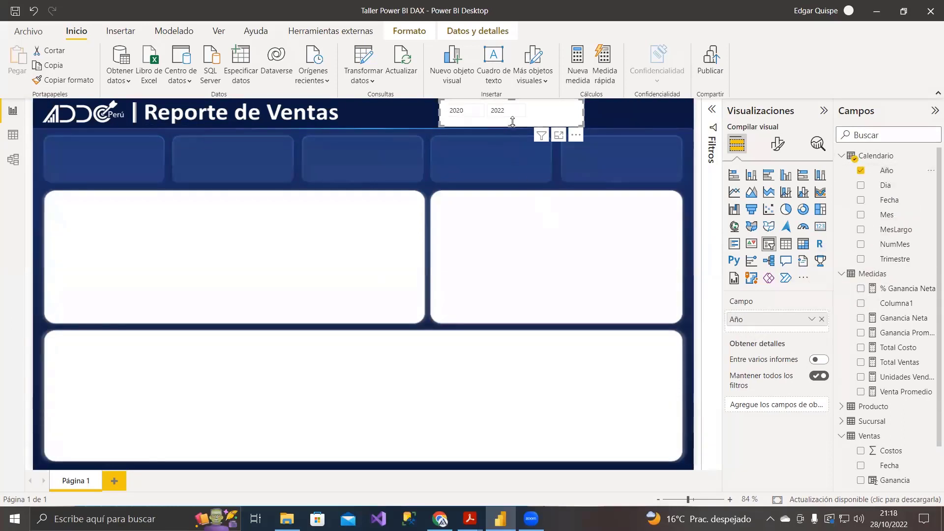
{"action": "left_click_drag", "start_coordinate": [512, 121], "coordinate": [512, 185]}
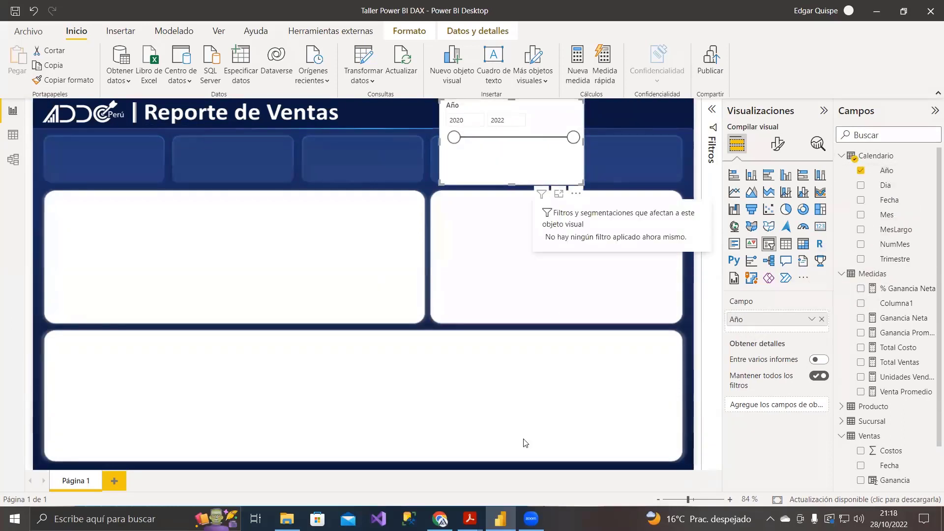
{"action": "left_click", "coordinate": [440, 519]}
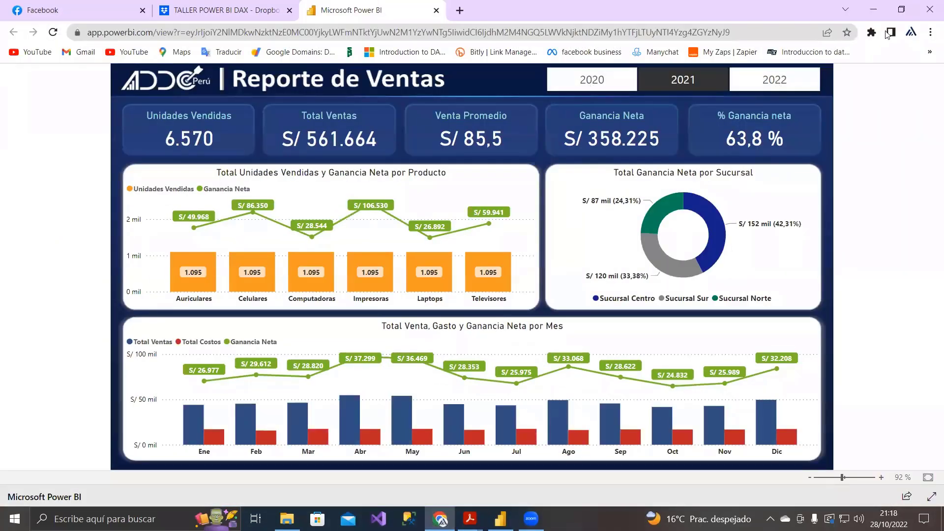
{"action": "left_click", "coordinate": [873, 10]}
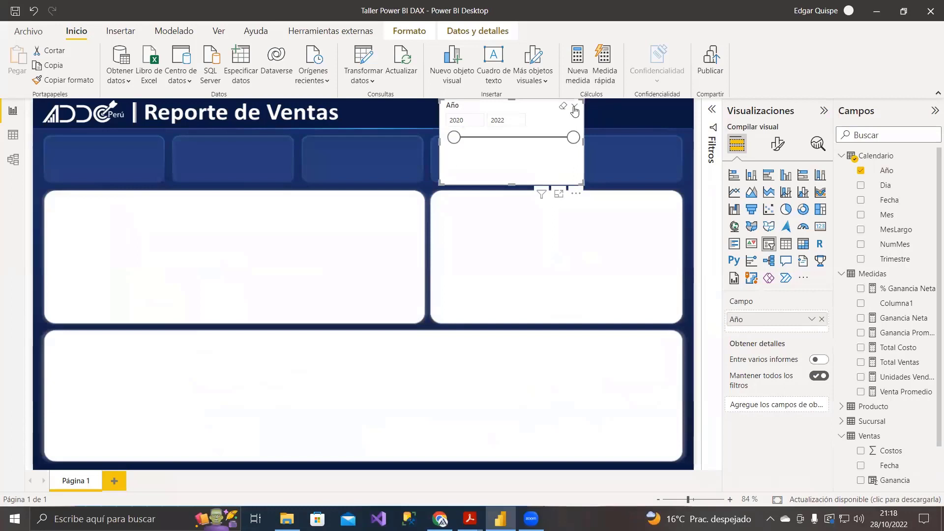
{"action": "left_click", "coordinate": [575, 109]}
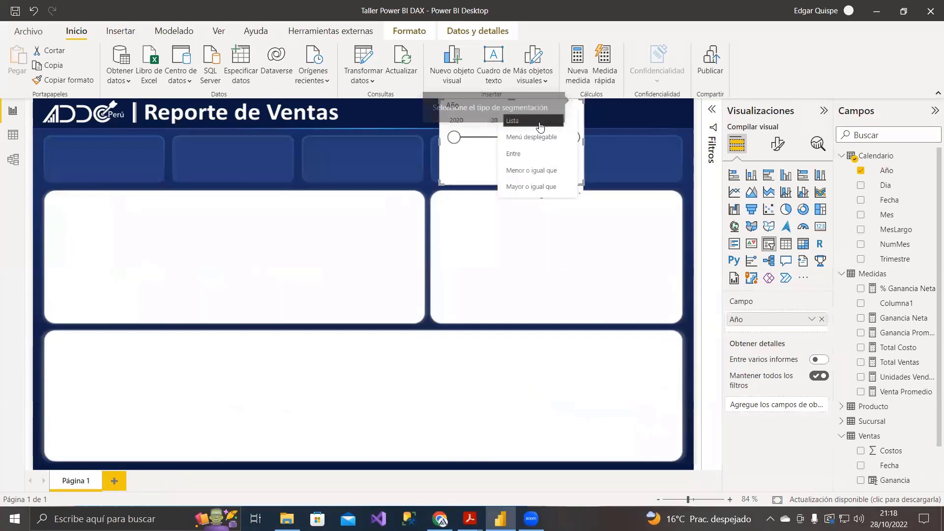
{"action": "left_click", "coordinate": [516, 120]}
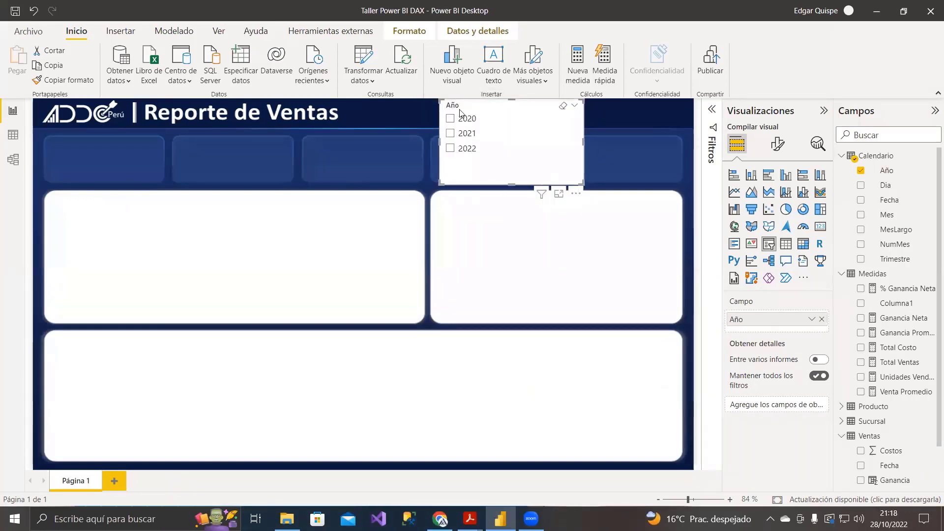
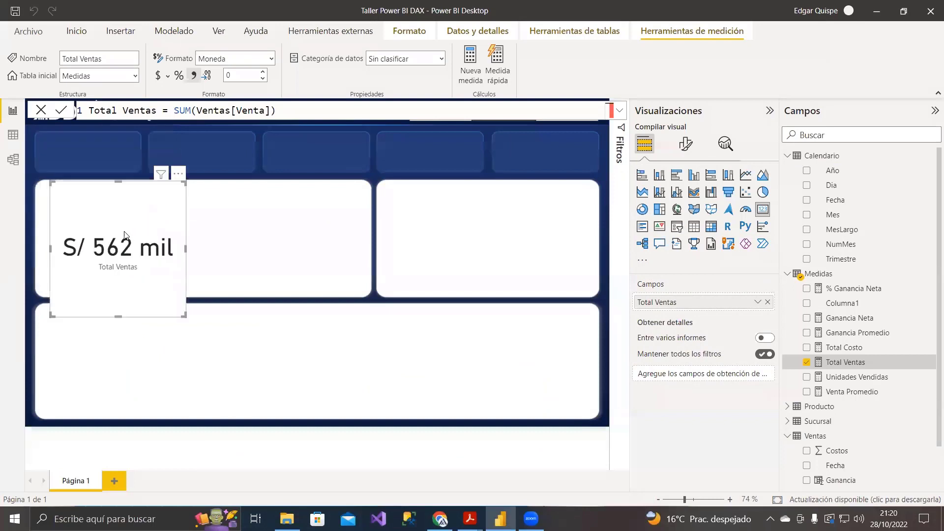
Step: Turn off the category label of the Total Ventas card, using the published report in Chrome as reference
{"action": "left_click", "coordinate": [685, 145]}
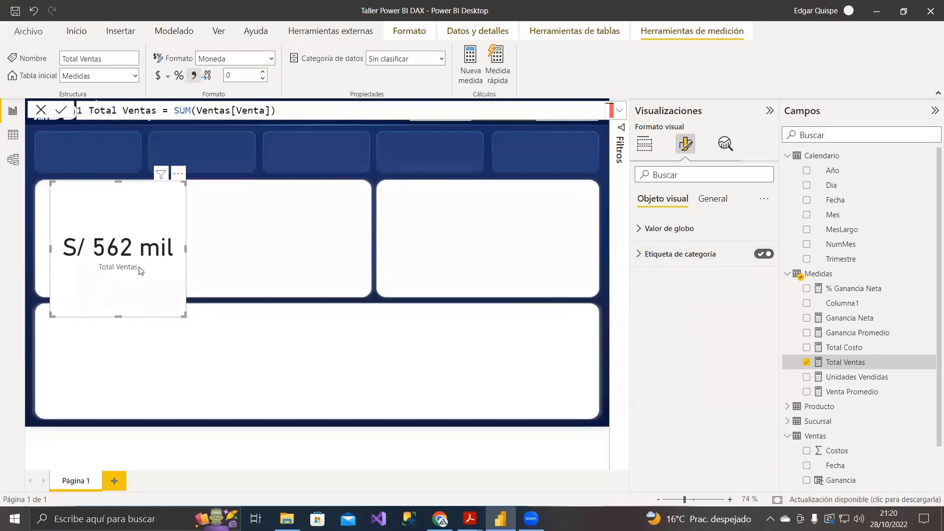
{"action": "key", "text": "alt+Tab"}
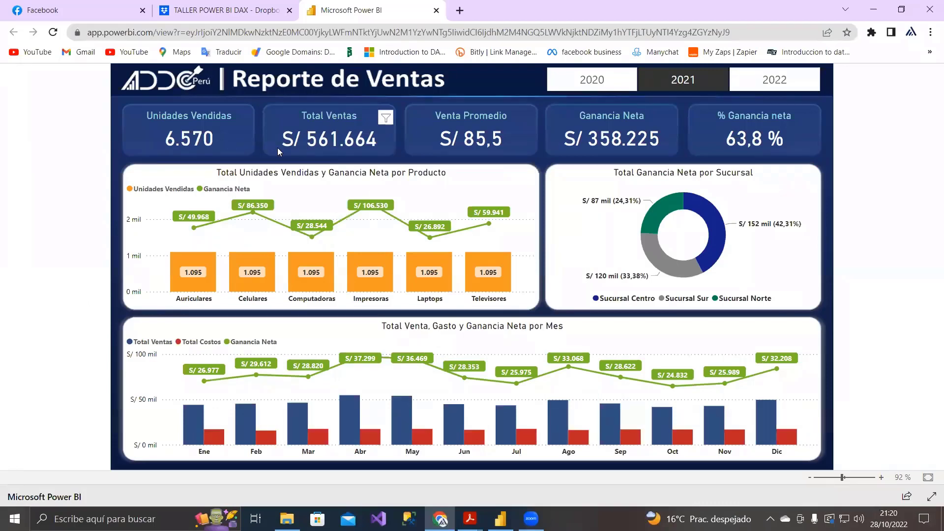
{"action": "key", "text": "alt+Tab"}
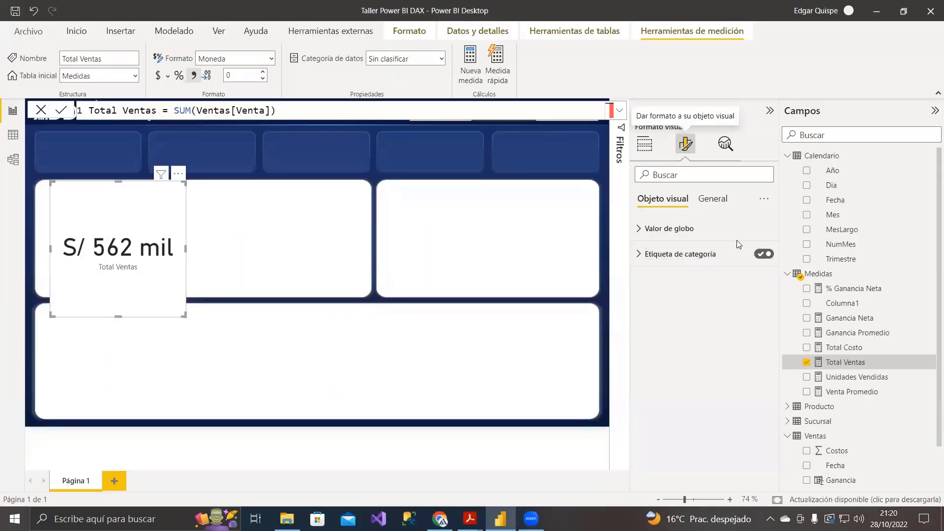
{"action": "left_click", "coordinate": [733, 254]}
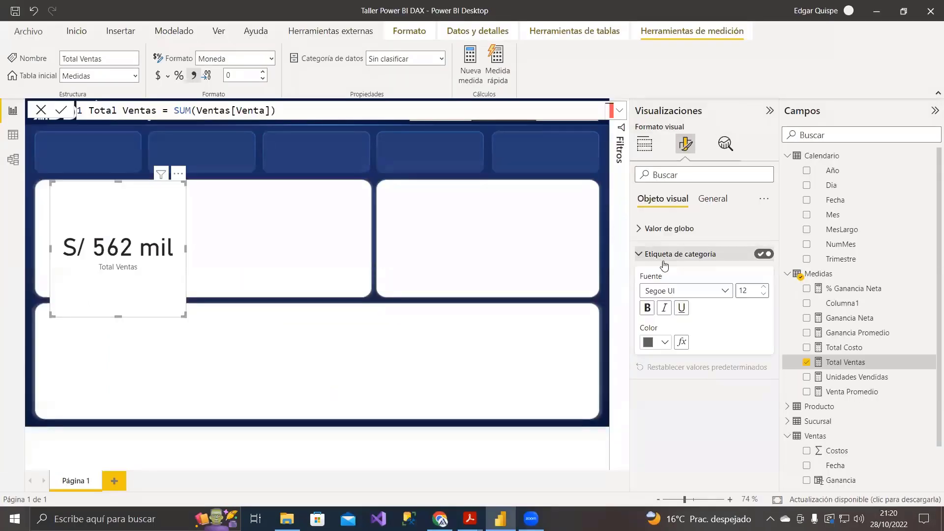
{"action": "left_click", "coordinate": [762, 255]}
{"action": "left_click", "coordinate": [703, 254]}
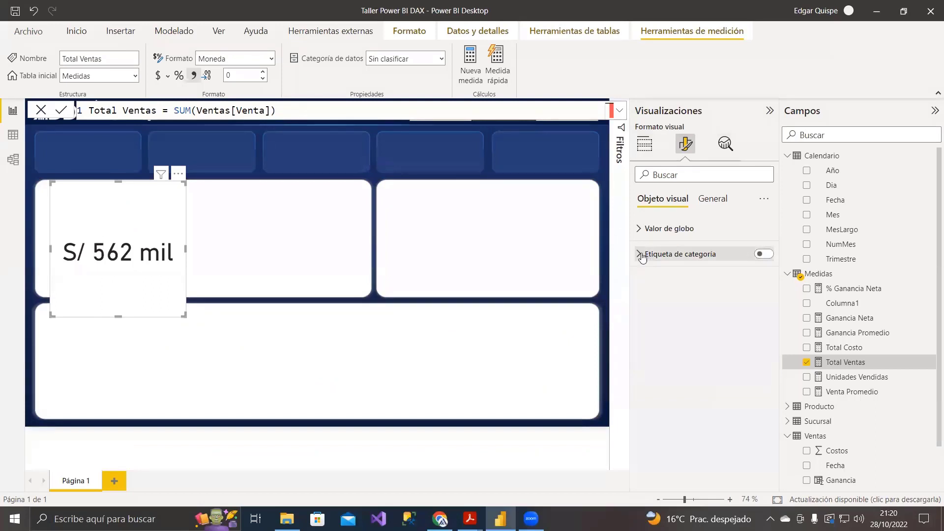
Step: Set the Total Ventas card's callout value to font size 30 and its display units to Ninguno
{"action": "left_click", "coordinate": [649, 228]}
{"action": "double_click", "coordinate": [746, 265]}
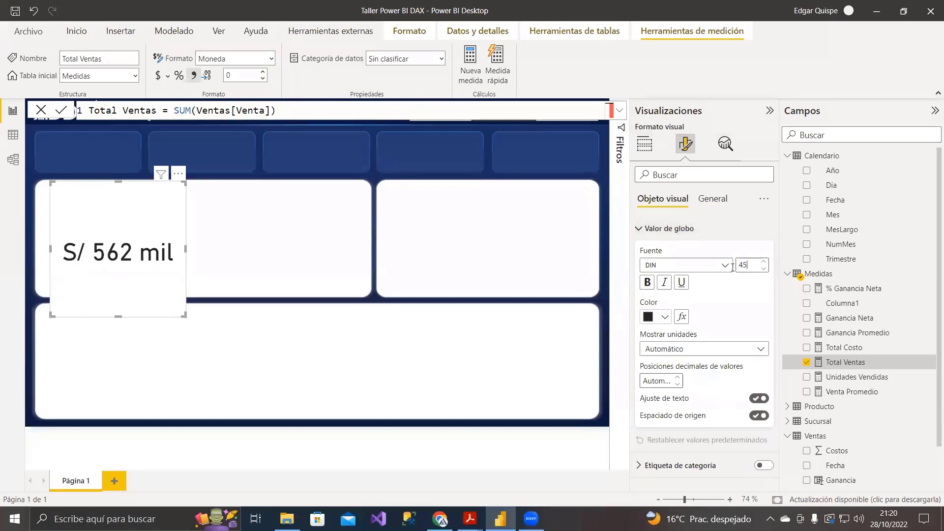
{"action": "type", "text": "30"}
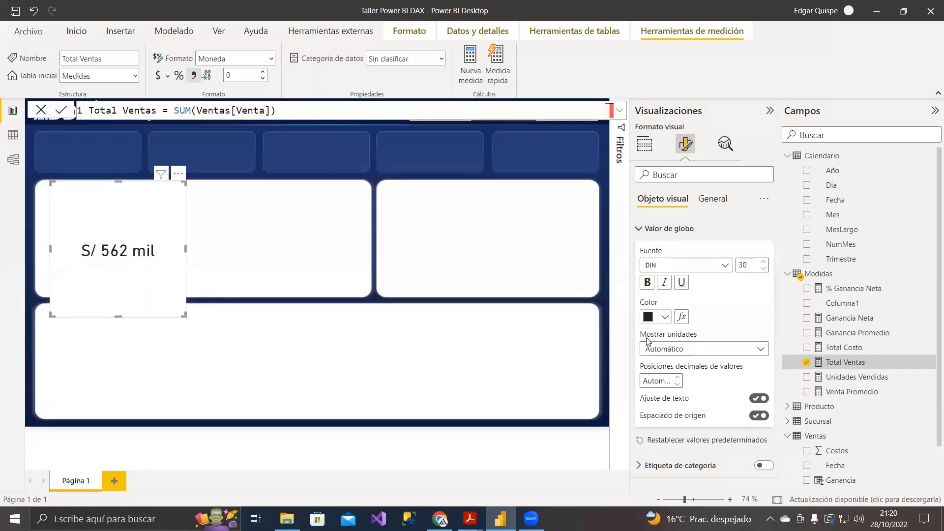
{"action": "left_click", "coordinate": [737, 353]}
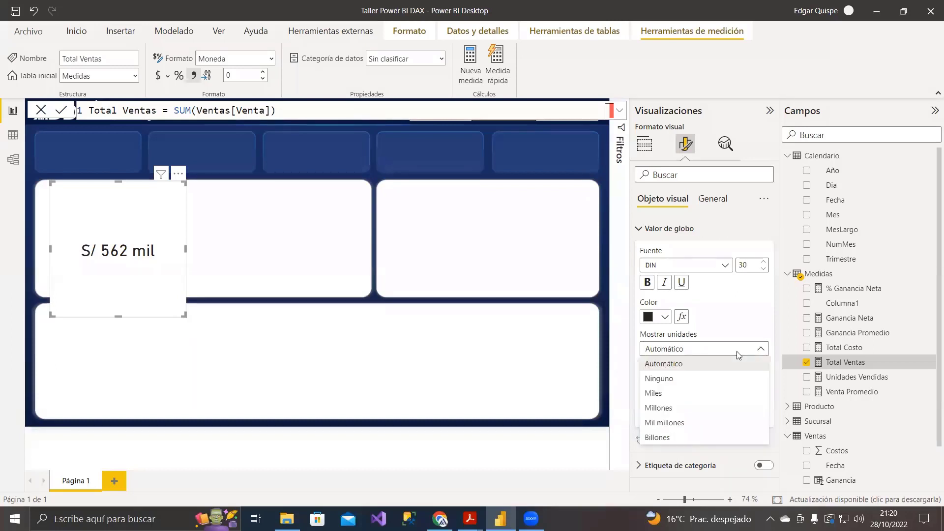
{"action": "left_click", "coordinate": [680, 379]}
Step: Move the Total Ventas card over the second KPI box from the left and reduce its height
{"action": "left_click_drag", "start_coordinate": [136, 231], "coordinate": [228, 199]}
{"action": "left_click_drag", "start_coordinate": [209, 282], "coordinate": [220, 164]}
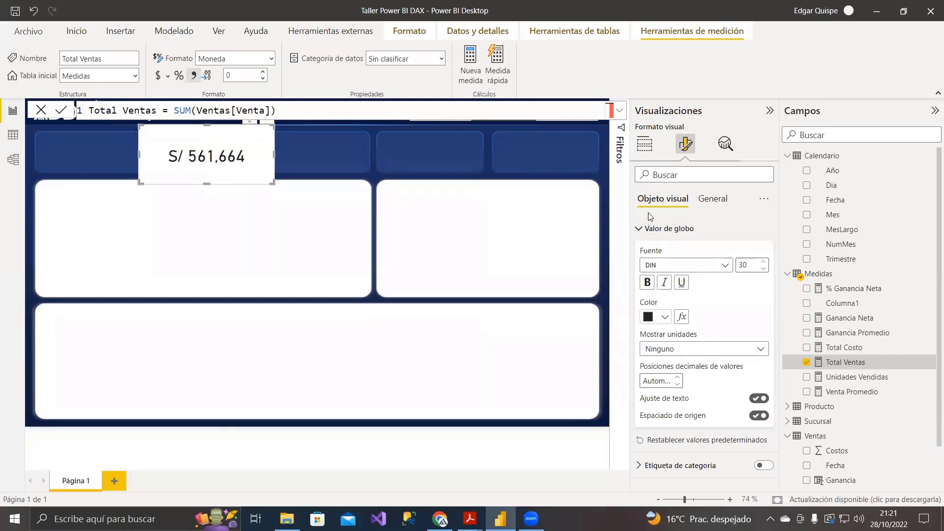
{"action": "left_click", "coordinate": [641, 230]}
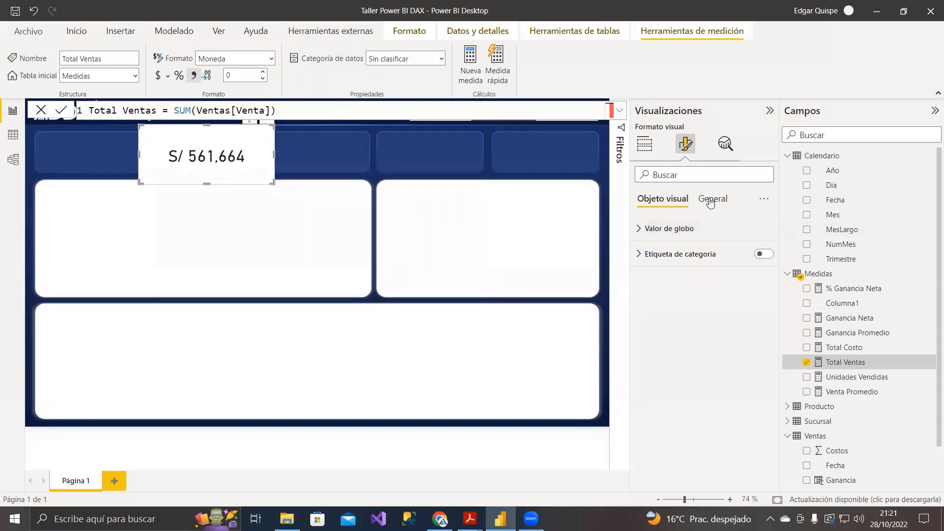
Step: Turn on the card's title with the text Total Ventas and centre it horizontally
{"action": "left_click", "coordinate": [711, 199]}
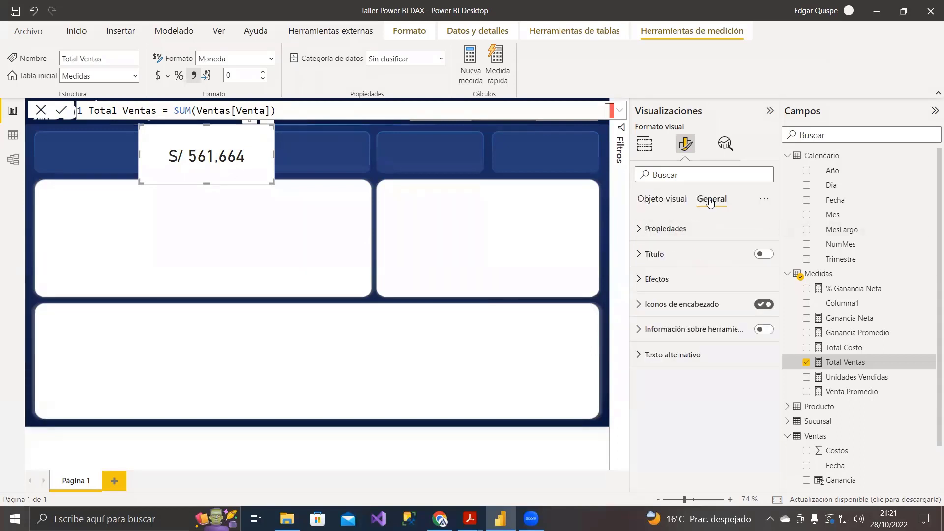
{"action": "left_click", "coordinate": [765, 254]}
{"action": "left_click", "coordinate": [640, 253]}
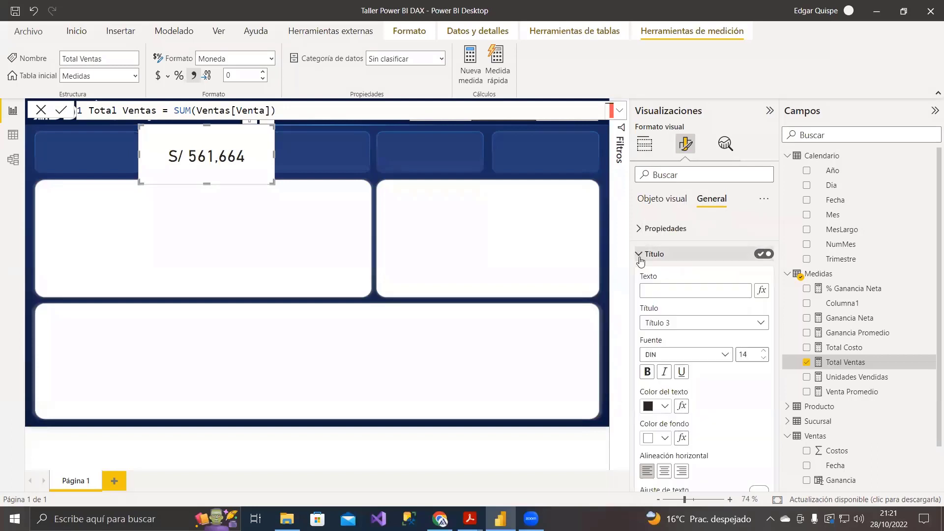
{"action": "left_click", "coordinate": [674, 292]}
{"action": "type", "text": "Total Ventas"}
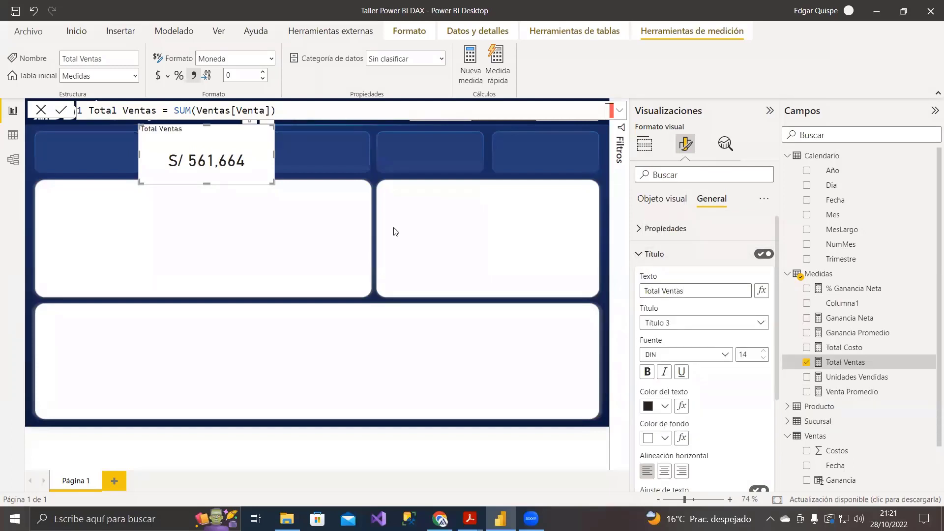
{"action": "scroll", "coordinate": [691, 347], "scroll_direction": "down", "scroll_amount": 3}
{"action": "left_click", "coordinate": [664, 348]}
{"action": "scroll", "coordinate": [656, 304], "scroll_direction": "up", "scroll_amount": 3}
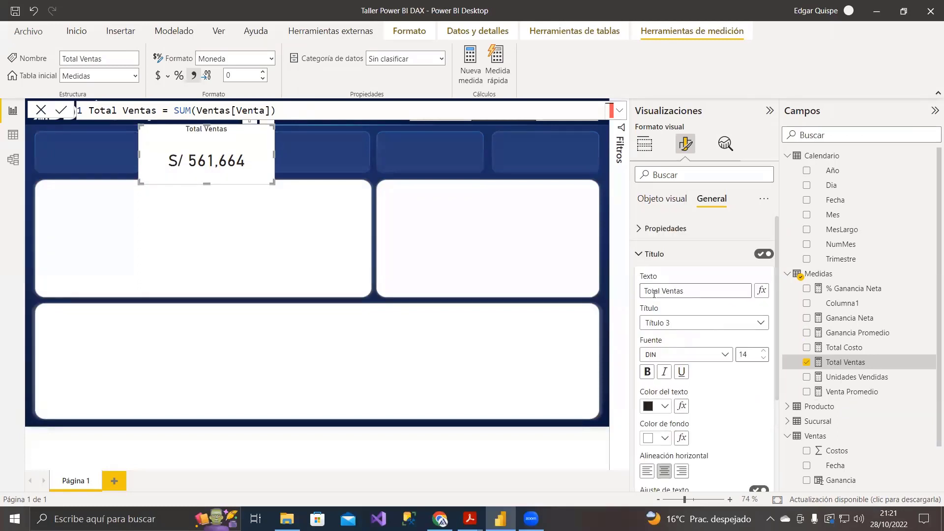
{"action": "left_click", "coordinate": [638, 254]}
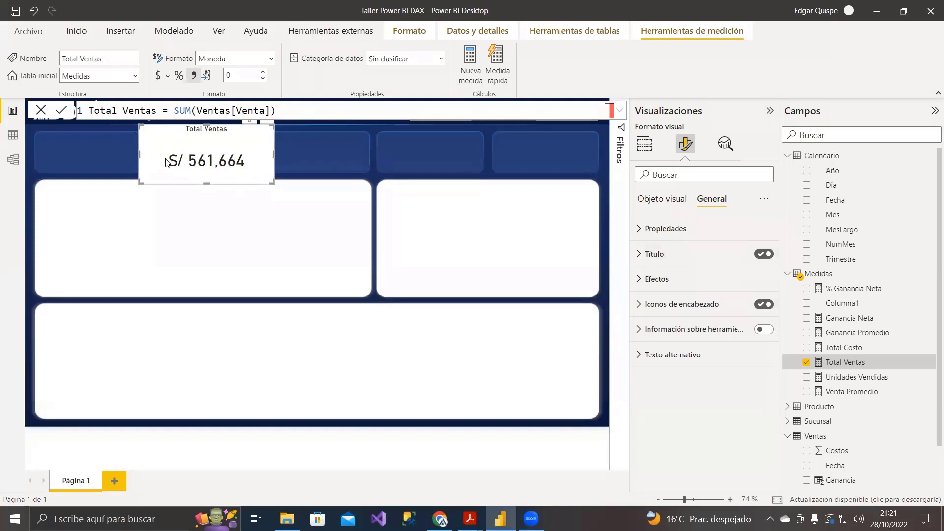
Step: Turn off the background effect (Fondo) of the Total Ventas card
{"action": "left_click", "coordinate": [644, 280]}
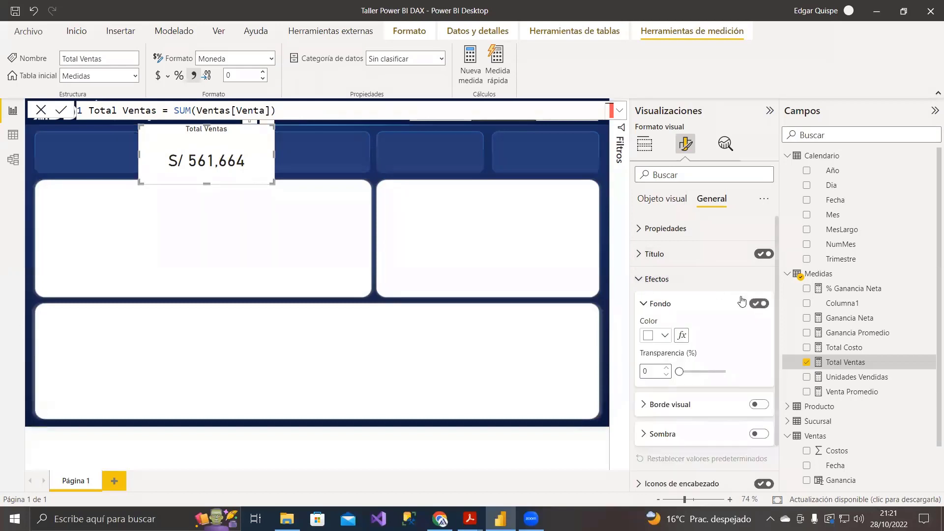
{"action": "left_click", "coordinate": [759, 304]}
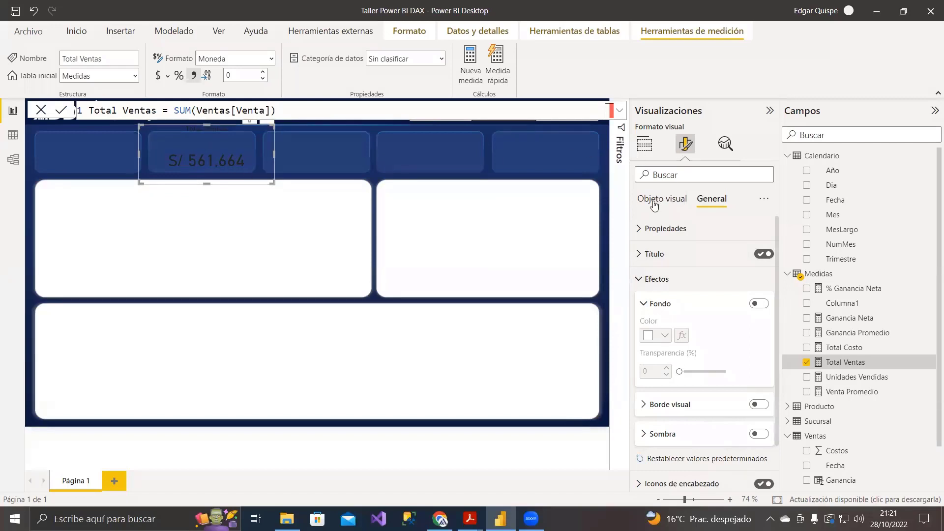
Step: Resize and reposition the Total Ventas card so it fits inside the second KPI box
{"action": "left_click", "coordinate": [639, 279]}
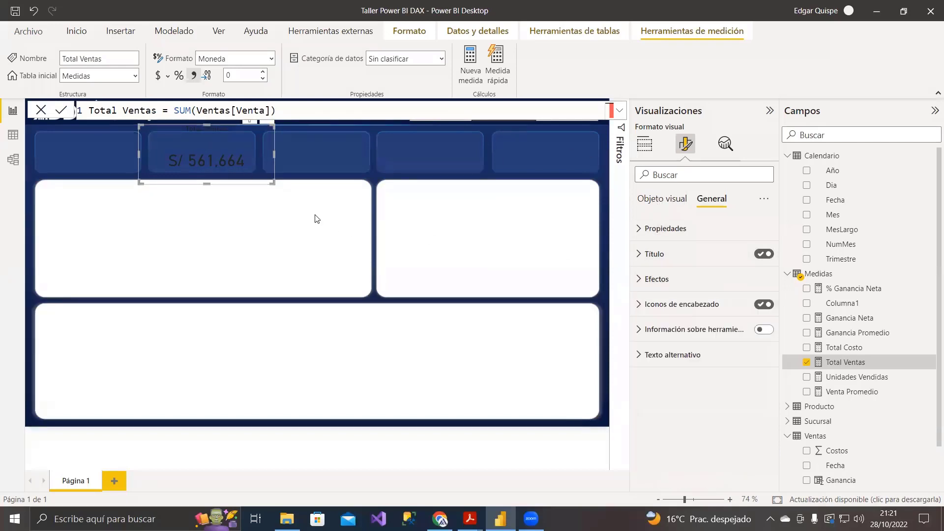
{"action": "left_click_drag", "start_coordinate": [206, 126], "coordinate": [206, 134]}
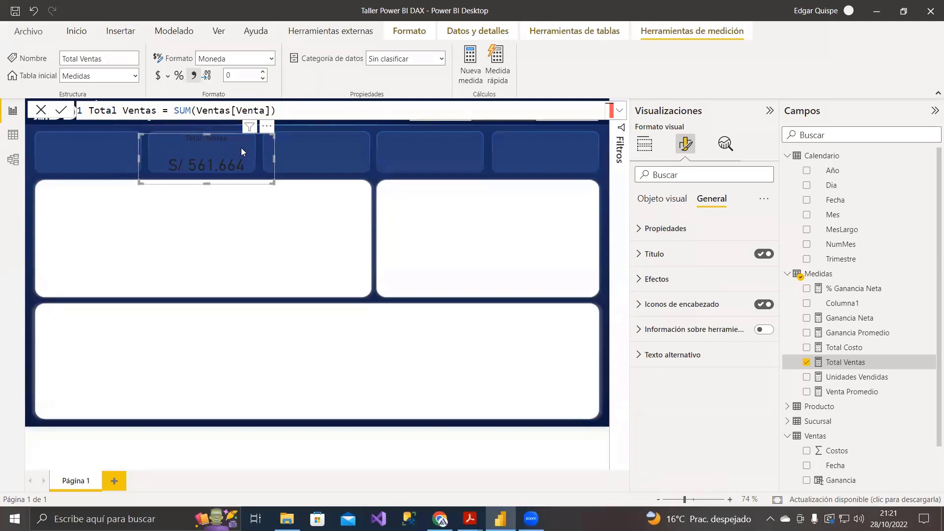
{"action": "left_click_drag", "start_coordinate": [274, 158], "coordinate": [210, 146]}
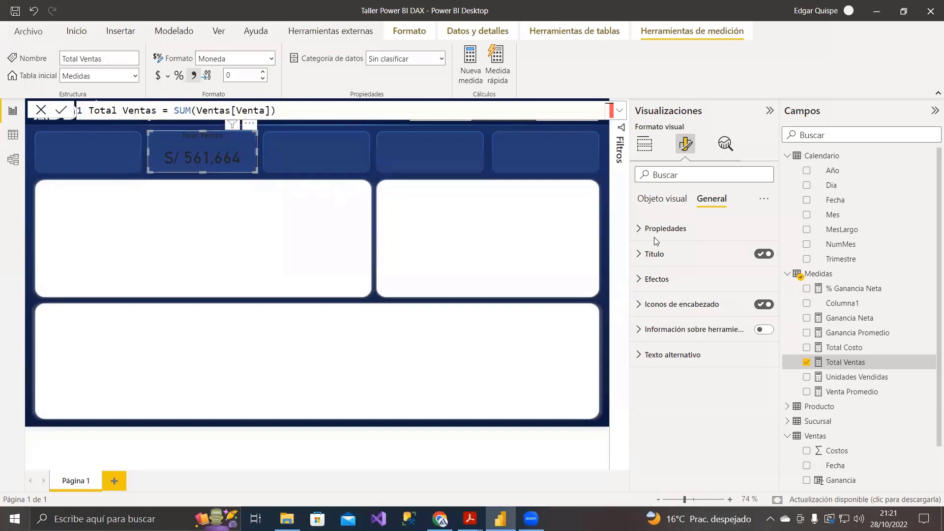
Step: Set the Total Ventas card's title text to light blue and its font size to 15
{"action": "left_click", "coordinate": [645, 253]}
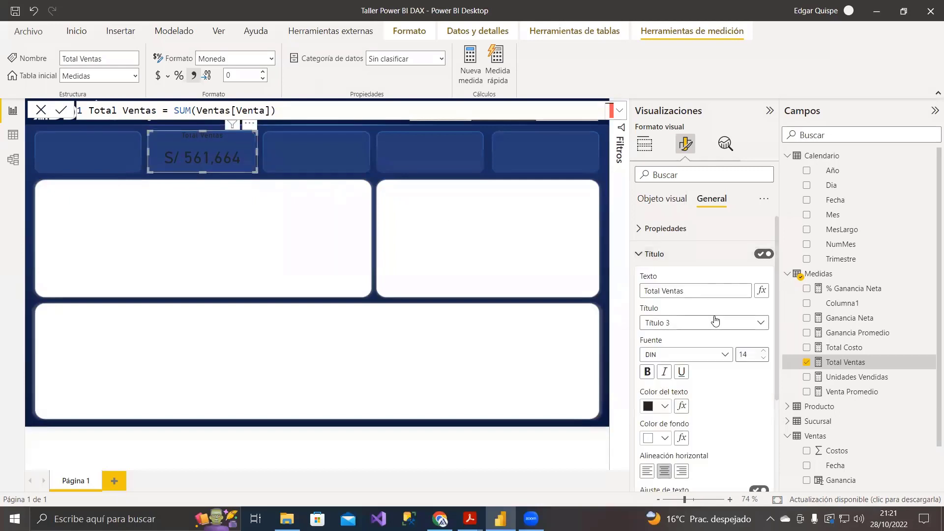
{"action": "left_click", "coordinate": [661, 406]}
{"action": "left_click", "coordinate": [696, 242]}
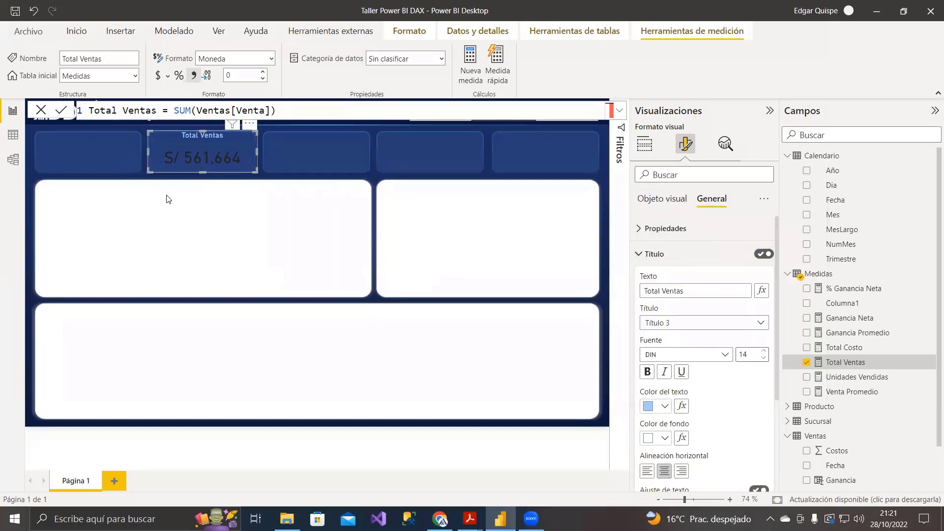
{"action": "left_click", "coordinate": [763, 351]}
{"action": "left_click", "coordinate": [312, 166]}
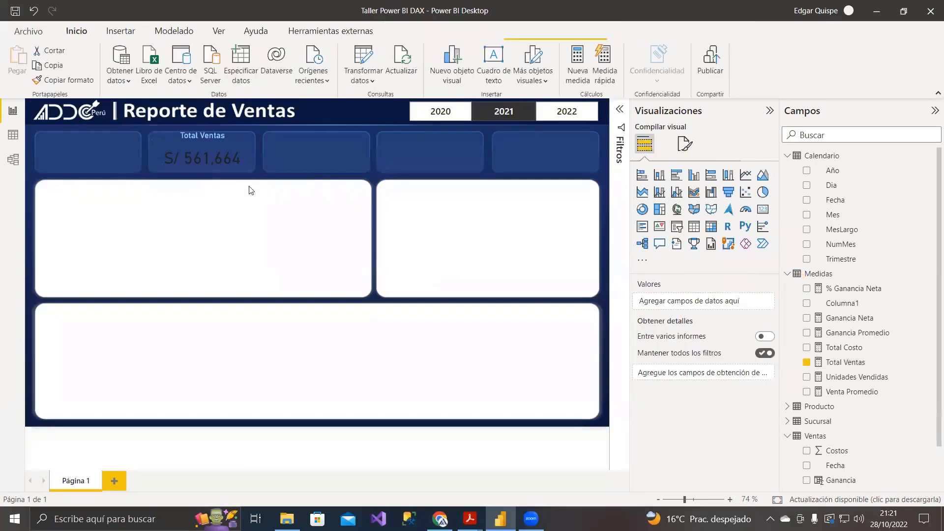
Step: Change the Total Ventas card's callout value (Valor de globo) colour to white
{"action": "left_click", "coordinate": [202, 164]}
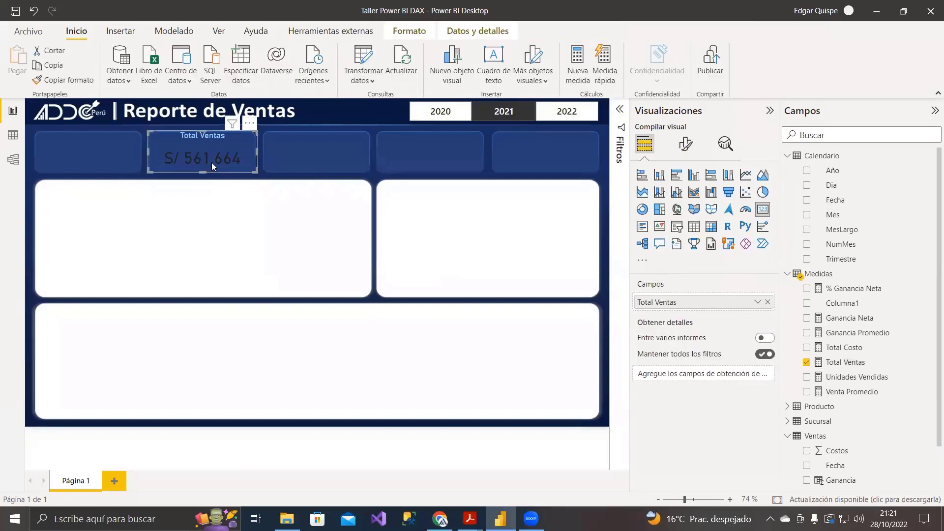
{"action": "left_click", "coordinate": [685, 144]}
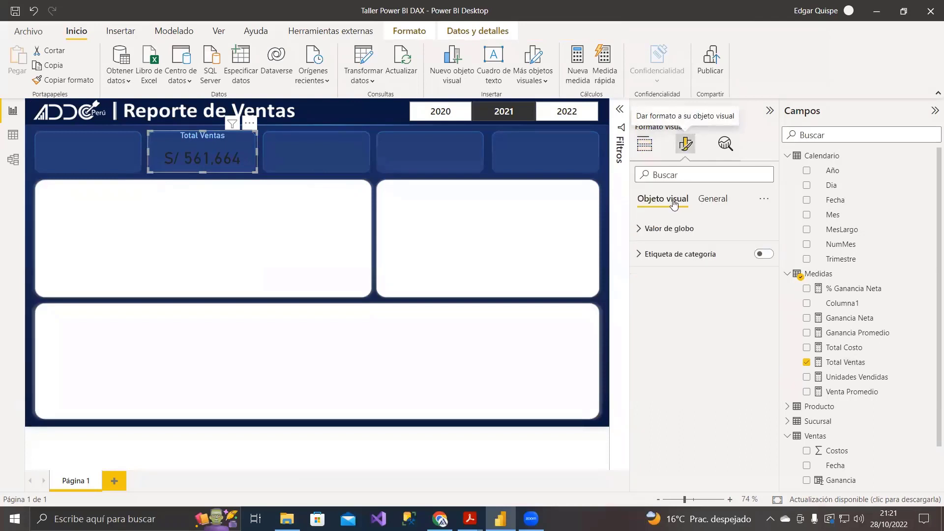
{"action": "left_click", "coordinate": [646, 229]}
{"action": "left_click", "coordinate": [667, 318]}
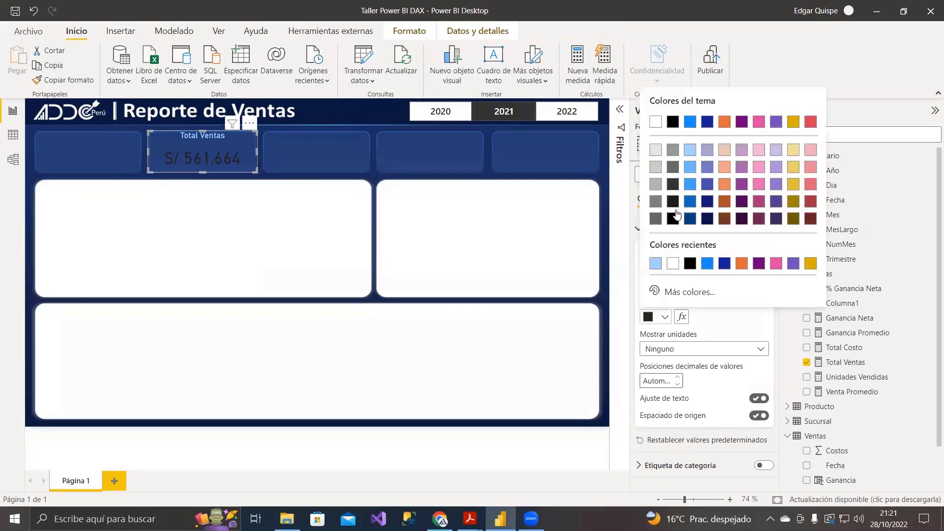
{"action": "left_click", "coordinate": [659, 129]}
{"action": "left_click", "coordinate": [256, 227]}
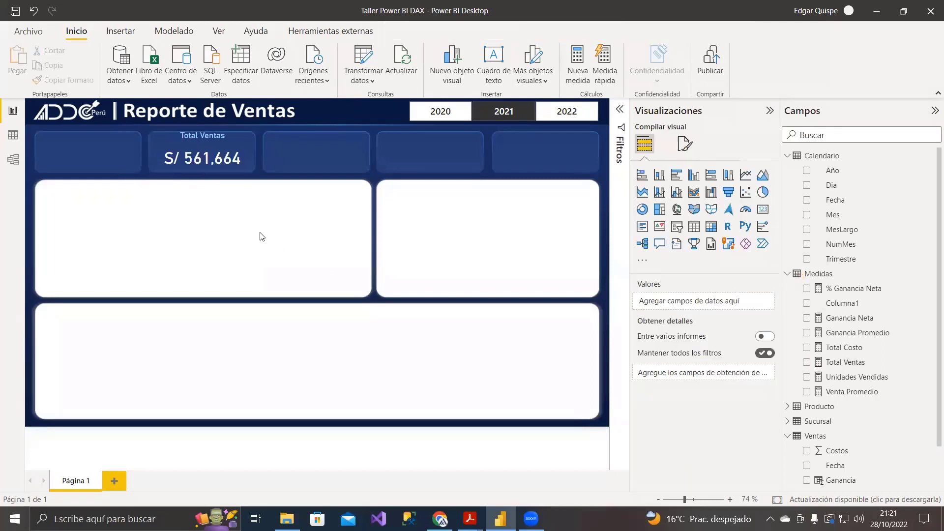
Step: Reduce the height of the Total Ventas card slightly and shift it lower within the second KPI box
{"action": "left_click", "coordinate": [214, 165]}
{"action": "left_click_drag", "start_coordinate": [202, 131], "coordinate": [154, 156]}
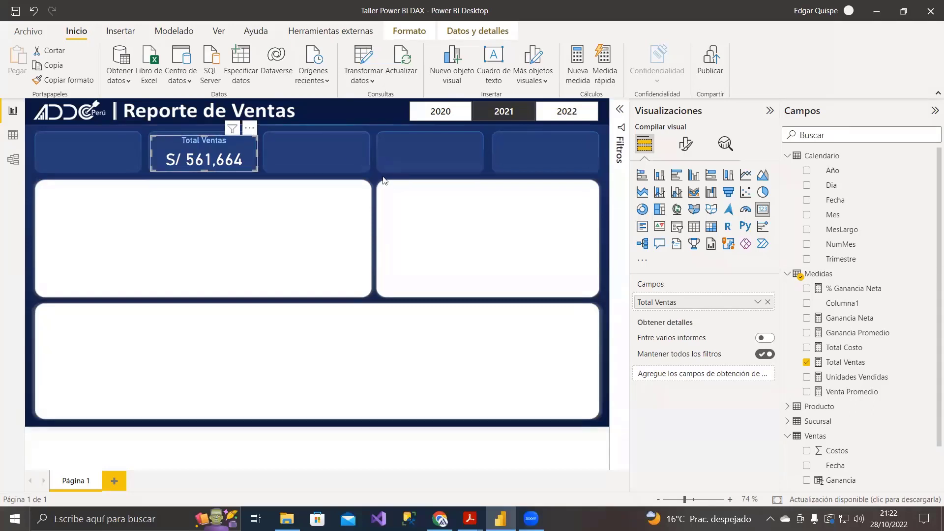
{"action": "key", "text": "Escape"}
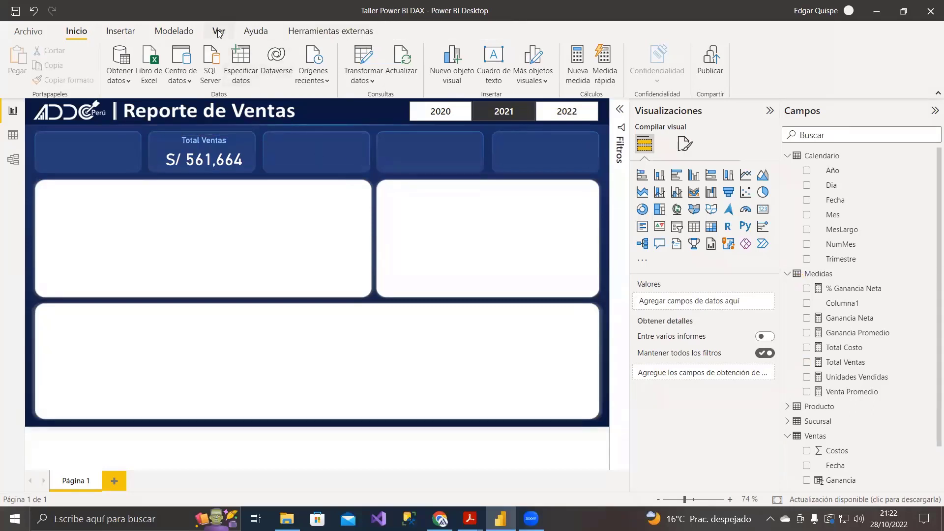
Step: Set the page view to Tamaño real and nudge the Total Ventas card so it is centred in its box
{"action": "left_click", "coordinate": [219, 31]}
{"action": "left_click", "coordinate": [326, 74]}
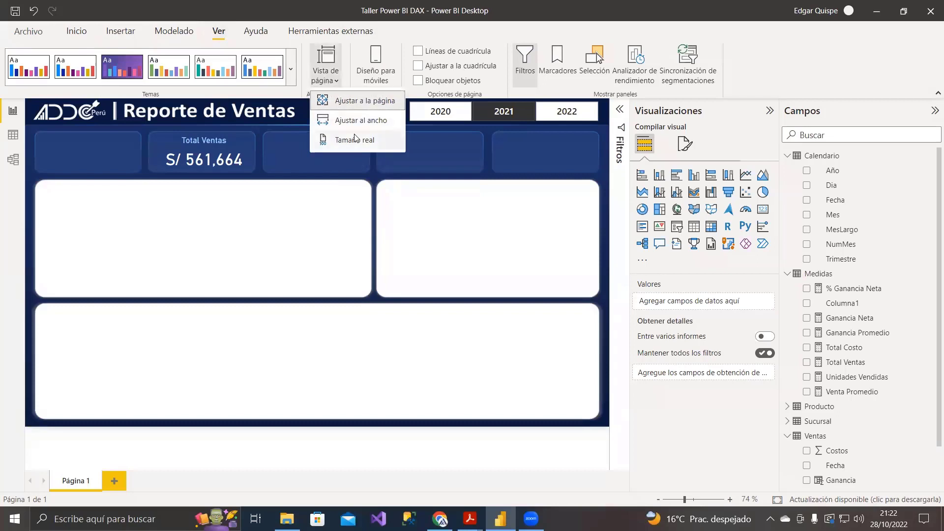
{"action": "left_click", "coordinate": [360, 147]}
{"action": "left_click", "coordinate": [268, 185]}
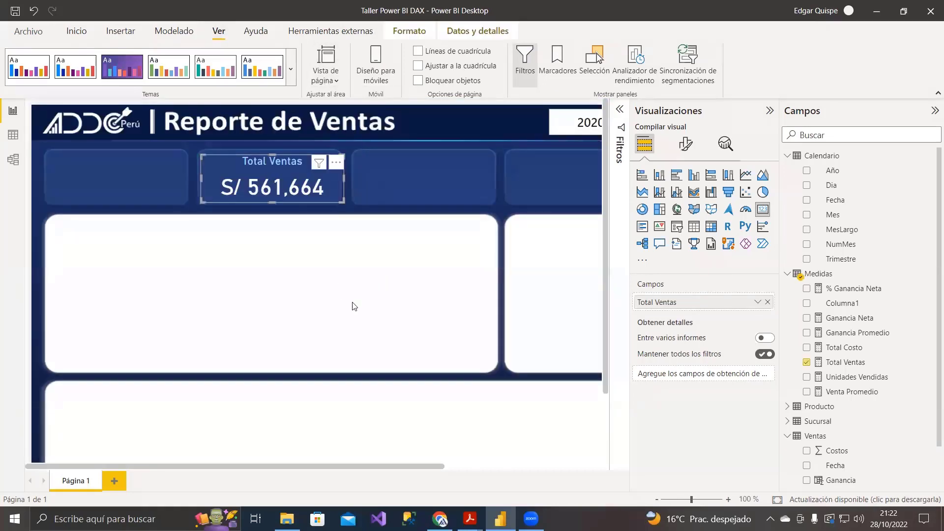
{"action": "left_click", "coordinate": [351, 301]}
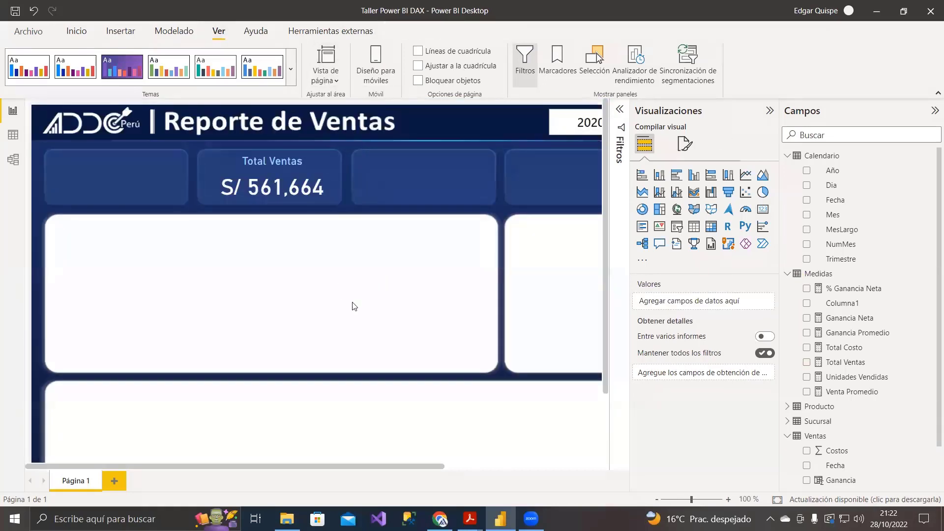
{"action": "left_click", "coordinate": [278, 198]}
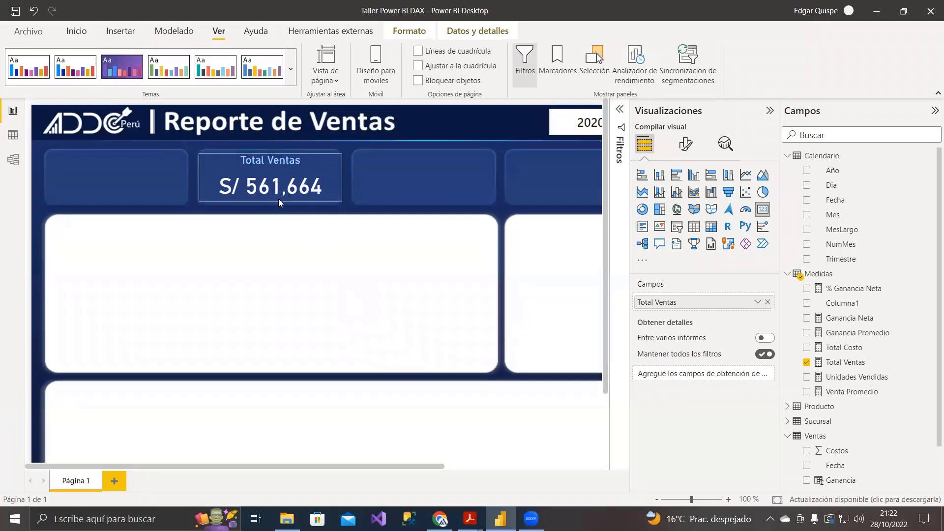
{"action": "left_click", "coordinate": [293, 239]}
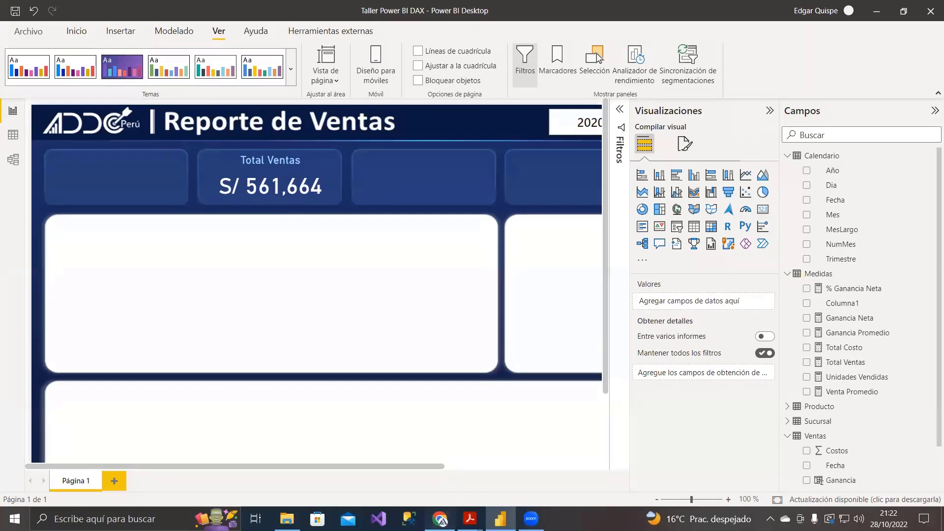
Step: Check the KPI cards in the reference report in Chrome, return to Power BI Desktop and save the file
{"action": "left_click", "coordinate": [439, 518]}
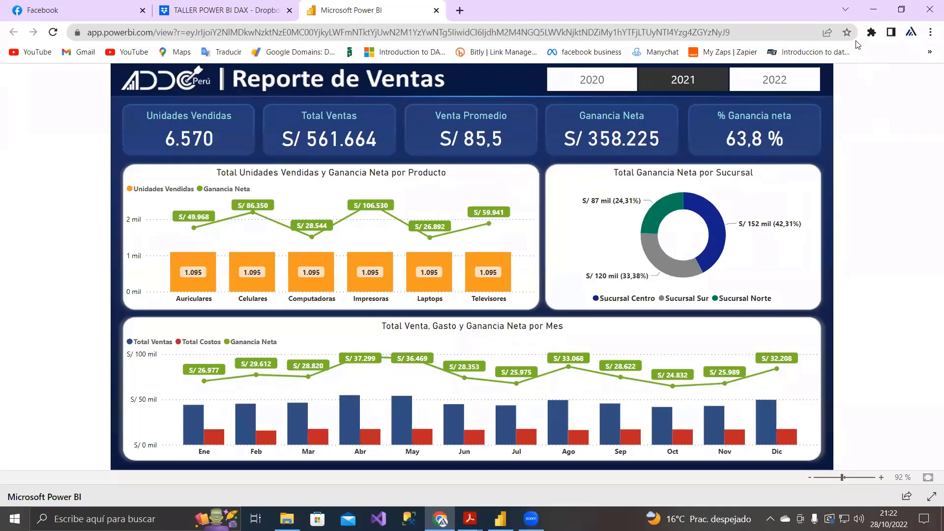
{"action": "left_click", "coordinate": [871, 9]}
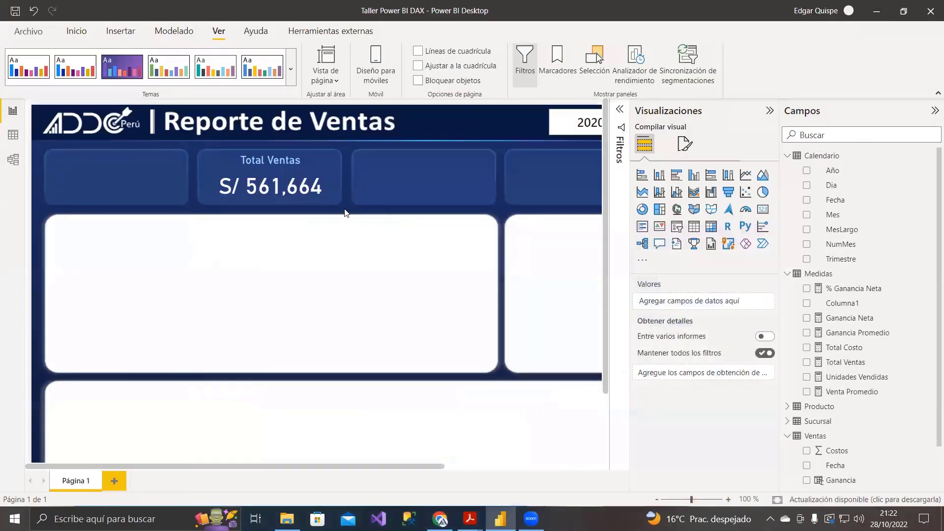
{"action": "left_click", "coordinate": [329, 195]}
{"action": "left_click", "coordinate": [392, 202]}
{"action": "left_click", "coordinate": [16, 16]}
Step: Duplicate the Total Ventas card and place the copy over the first KPI box
{"action": "left_click", "coordinate": [305, 187]}
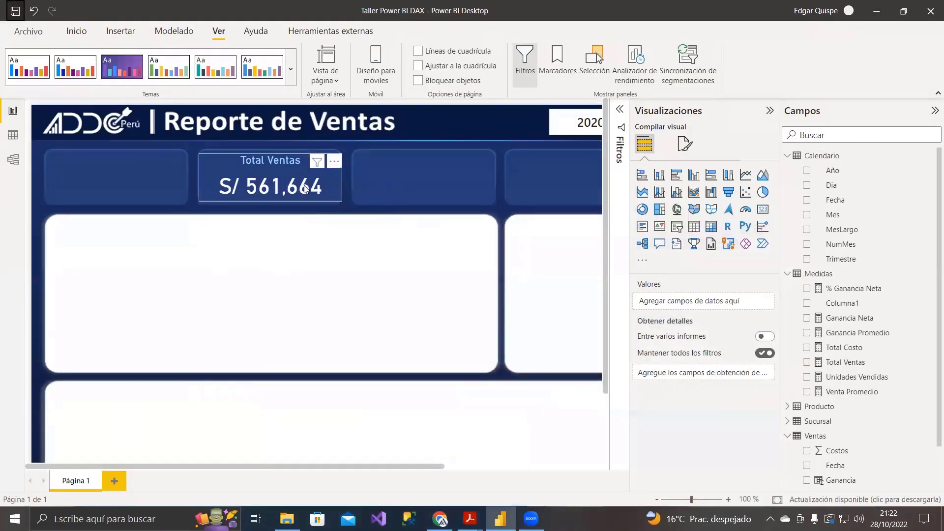
{"action": "key", "text": "ctrl+c"}
{"action": "key", "text": "ctrl+v"}
{"action": "left_click_drag", "start_coordinate": [308, 185], "coordinate": [147, 175]}
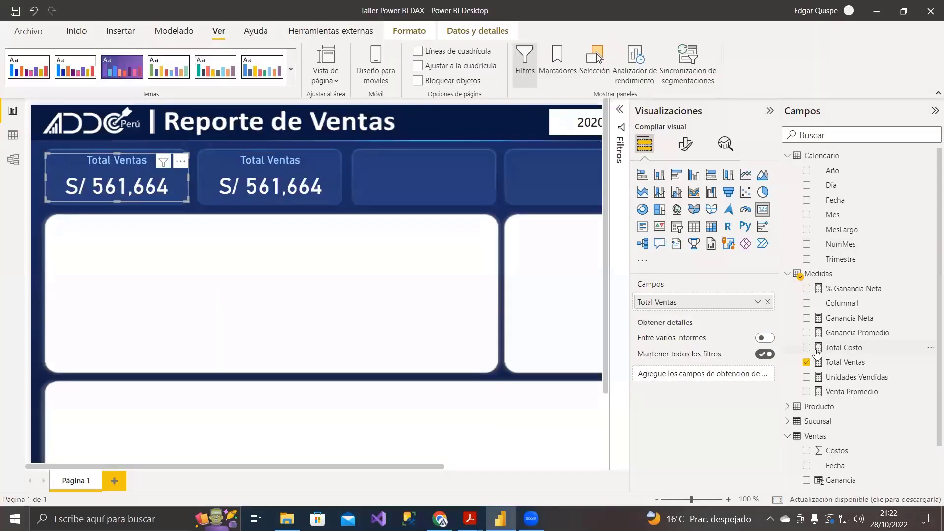
Step: Replace the copied card's field with Unidades Vendidas and give that measure a thousands separator
{"action": "left_click", "coordinate": [807, 362]}
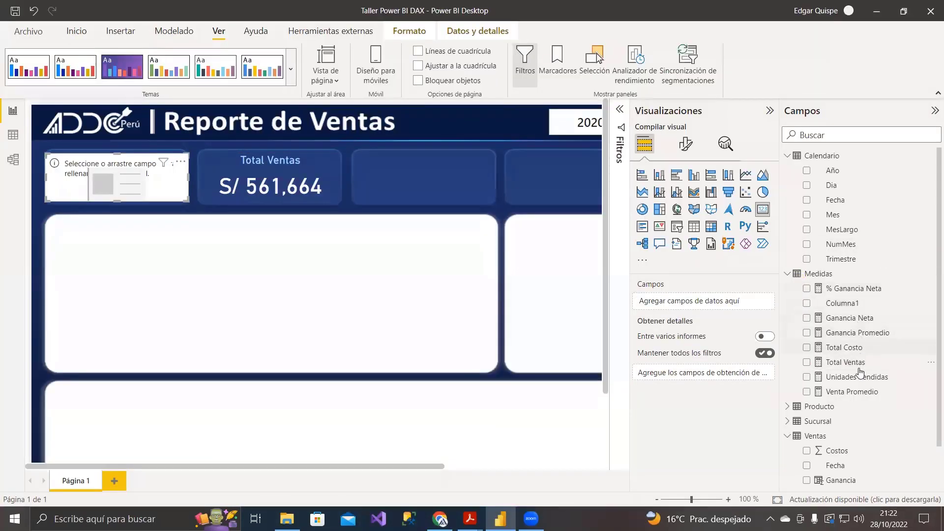
{"action": "left_click_drag", "start_coordinate": [858, 379], "coordinate": [711, 302]}
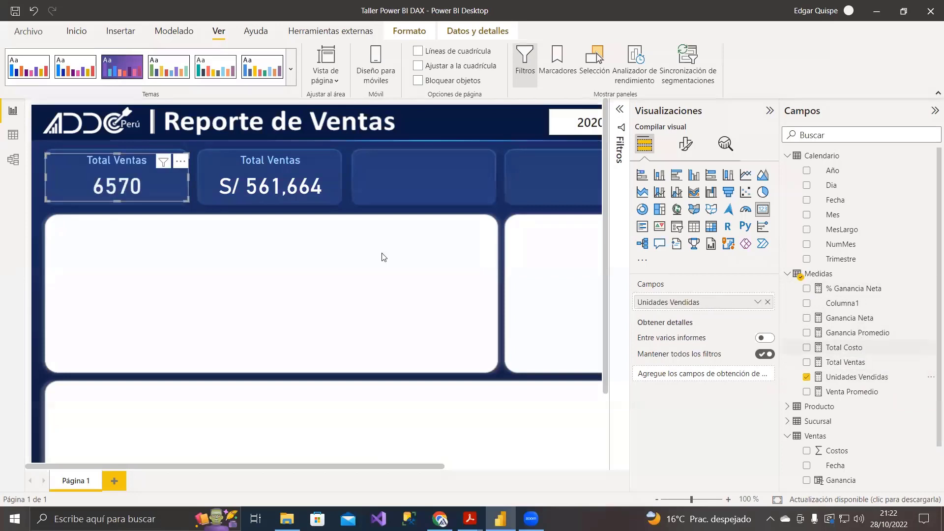
{"action": "left_click", "coordinate": [885, 377]}
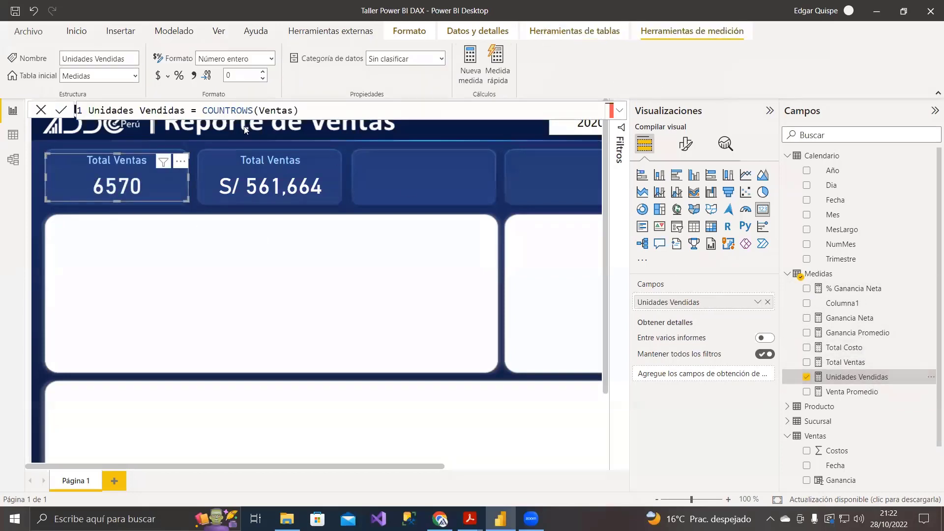
{"action": "left_click", "coordinate": [193, 76]}
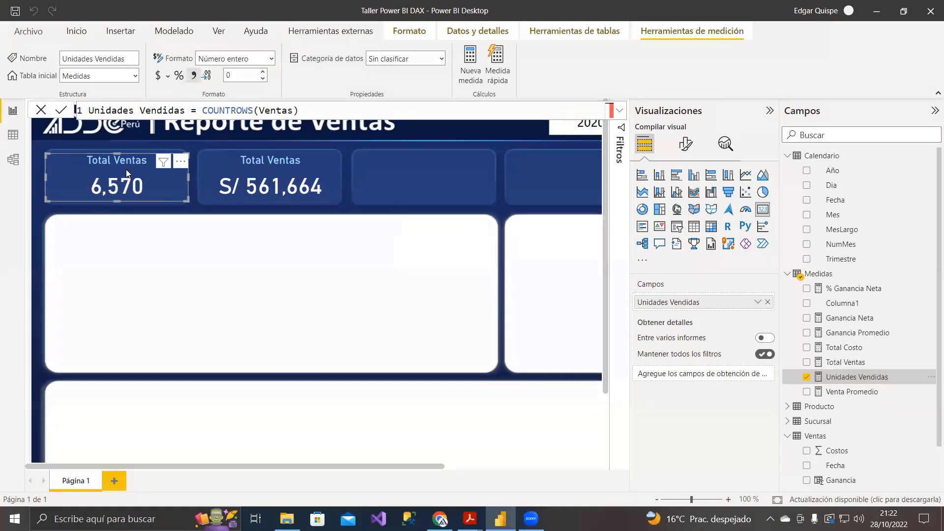
Step: Change the first card's title text to Unidades Vendidas
{"action": "left_click", "coordinate": [685, 145]}
{"action": "left_click", "coordinate": [711, 198]}
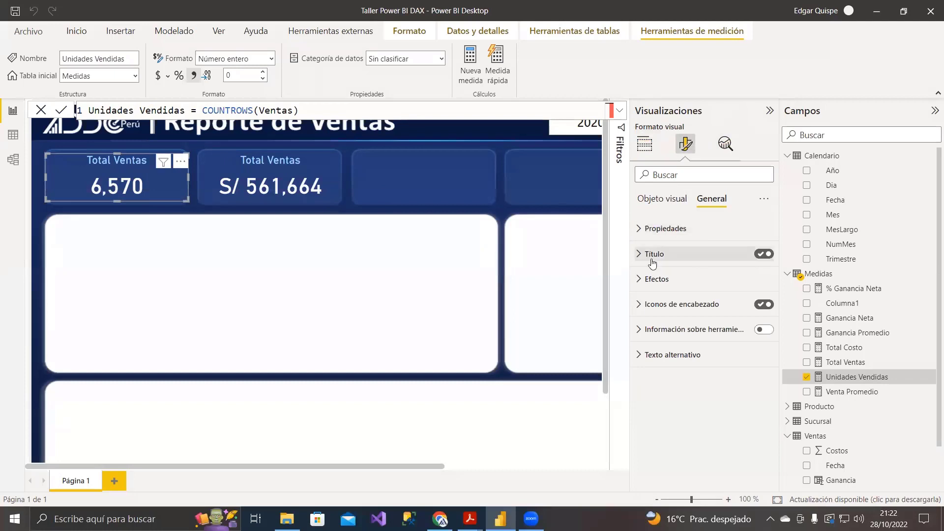
{"action": "left_click", "coordinate": [708, 254]}
{"action": "triple_click", "coordinate": [686, 297]}
{"action": "type", "text": "Unidades Vendidas"}
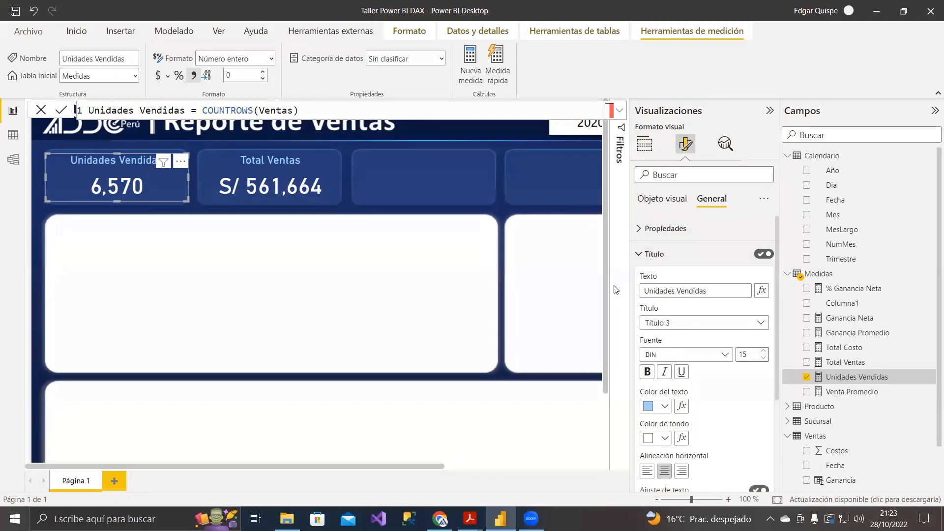
{"action": "left_click", "coordinate": [338, 300]}
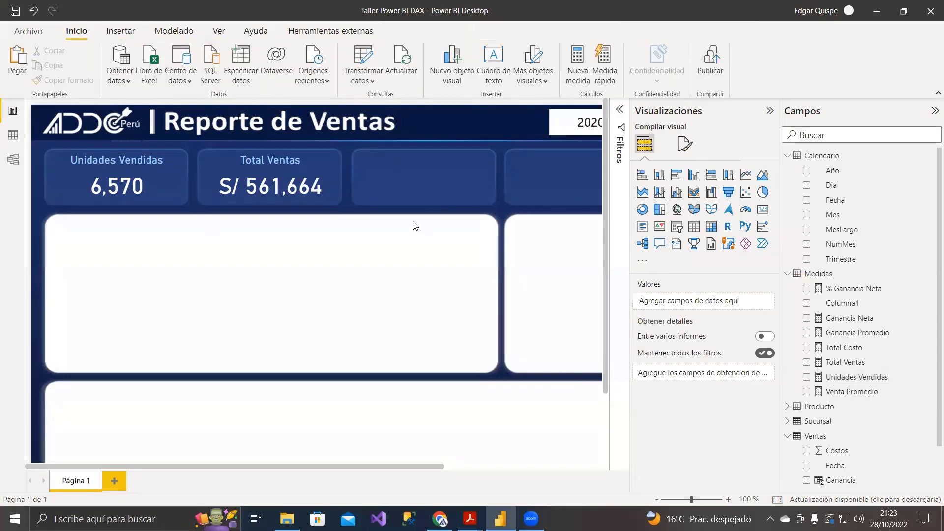
Step: Look over the whole report page and save the file
{"action": "scroll", "coordinate": [413, 226], "scroll_direction": "down", "scroll_amount": 3}
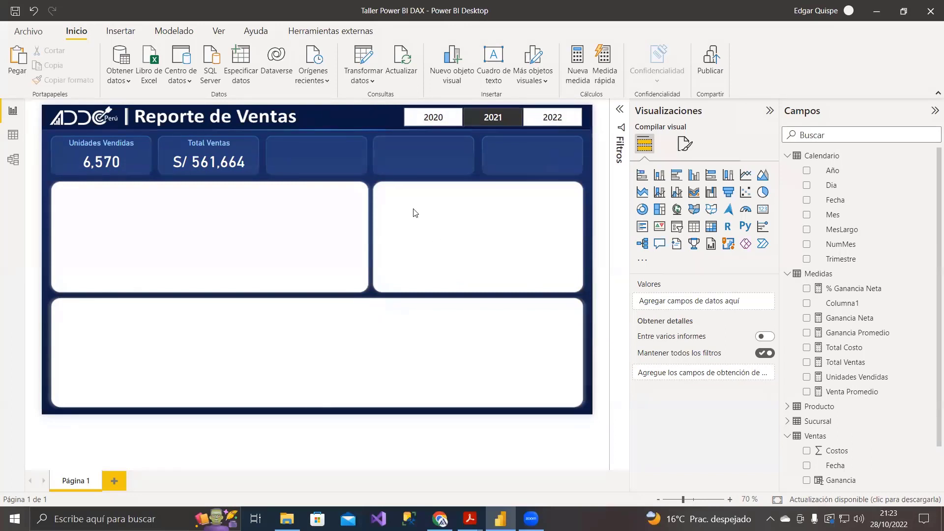
{"action": "scroll", "coordinate": [404, 206], "scroll_direction": "up", "scroll_amount": 2}
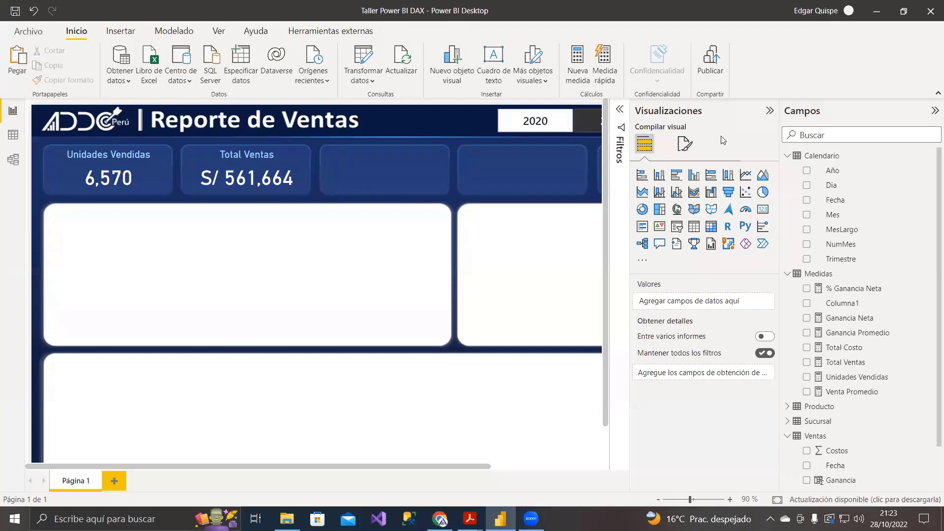
{"action": "left_click_drag", "start_coordinate": [412, 467], "coordinate": [235, 422]}
{"action": "scroll", "coordinate": [230, 343], "scroll_direction": "down", "scroll_amount": 2}
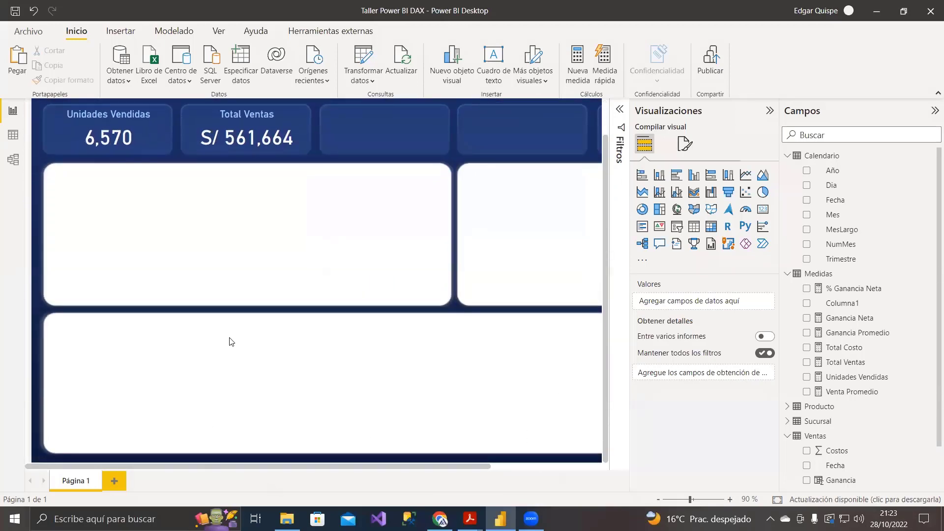
{"action": "left_click", "coordinate": [15, 10]}
Step: Check the product chart in the Chrome reference report, and insert a line and clustered column chart on the Power BI Desktop page
{"action": "mouse_move", "coordinate": [469, 518]}
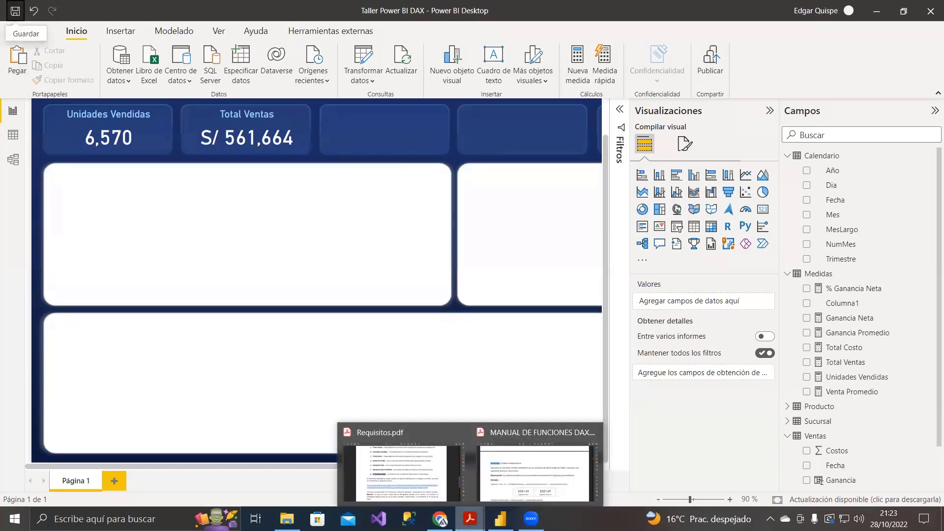
{"action": "left_click", "coordinate": [440, 519]}
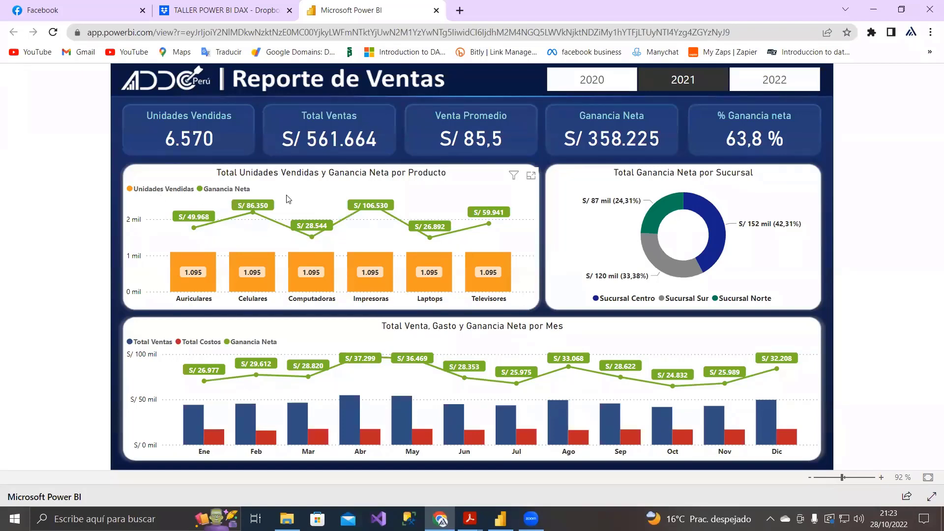
{"action": "key", "text": "alt+Tab"}
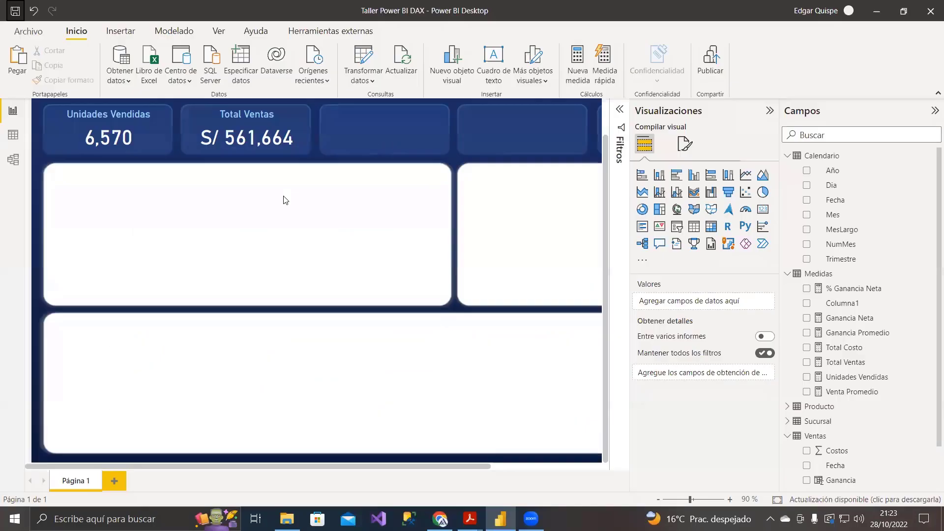
{"action": "left_click", "coordinate": [677, 194]}
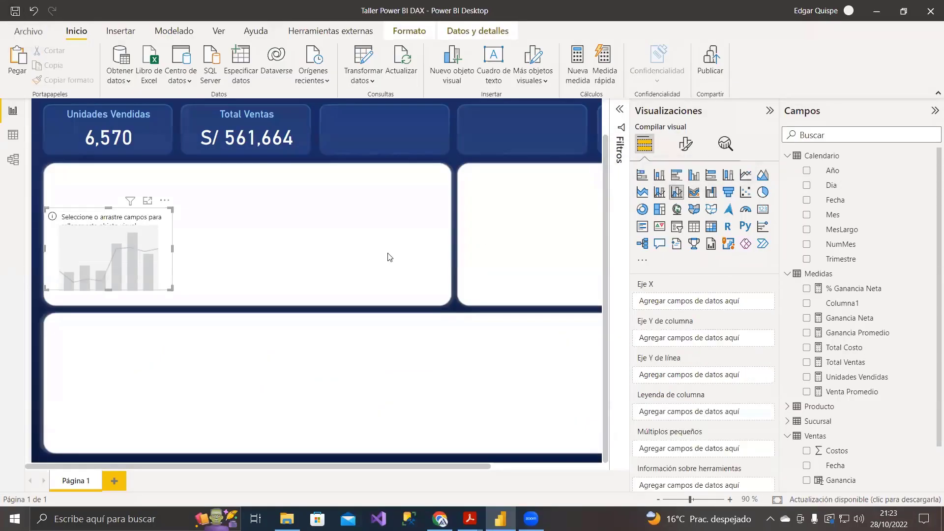
Step: Move the empty combo chart into the first white panel, enlarge it to fill the panel, and check the Chrome reference report
{"action": "left_click_drag", "start_coordinate": [118, 247], "coordinate": [117, 212]}
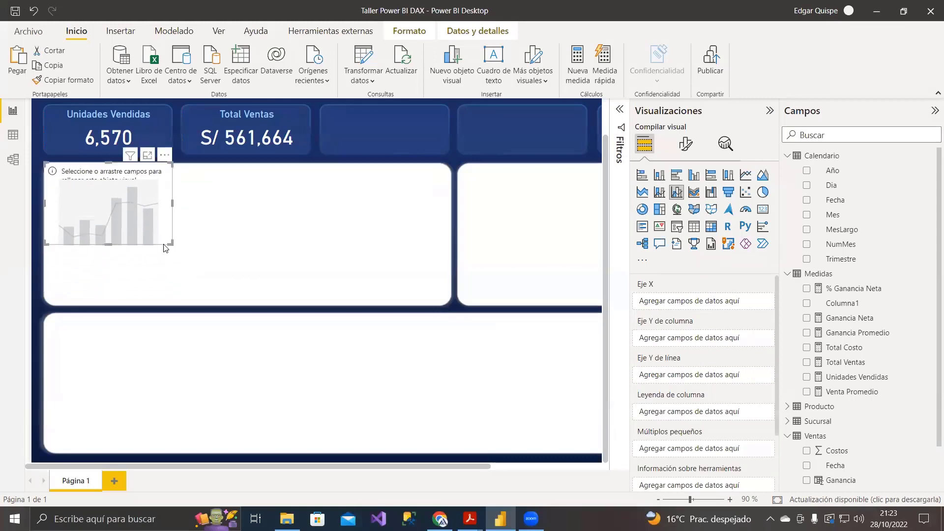
{"action": "left_click_drag", "start_coordinate": [171, 244], "coordinate": [449, 303]}
{"action": "key", "text": "alt+Tab"}
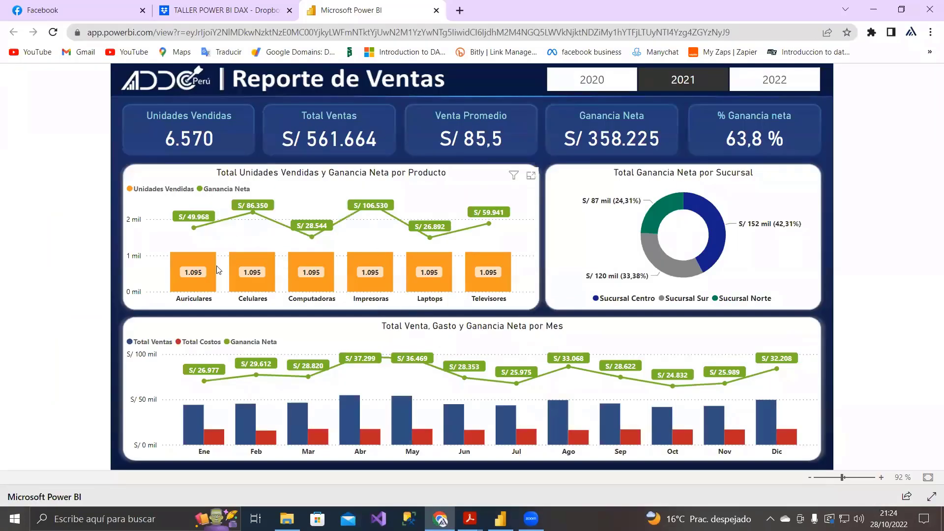
{"action": "key", "text": "alt+Tab"}
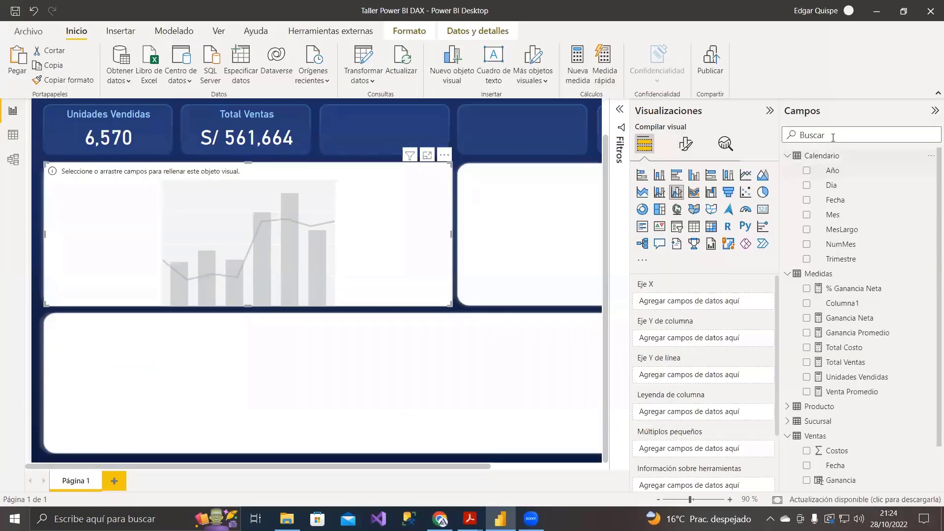
Step: Assign Producto to the chart's X axis, Unidades Vendidas to its column Y axis and Ganancia Neta to its line Y axis
{"action": "scroll", "coordinate": [797, 293], "scroll_direction": "down", "scroll_amount": 1}
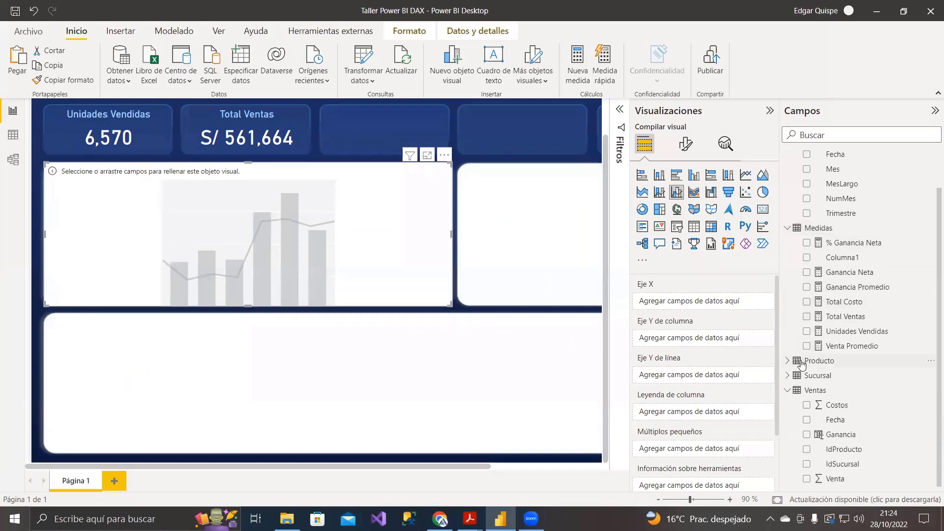
{"action": "left_click", "coordinate": [788, 362]}
{"action": "left_click_drag", "start_coordinate": [848, 361], "coordinate": [687, 305]}
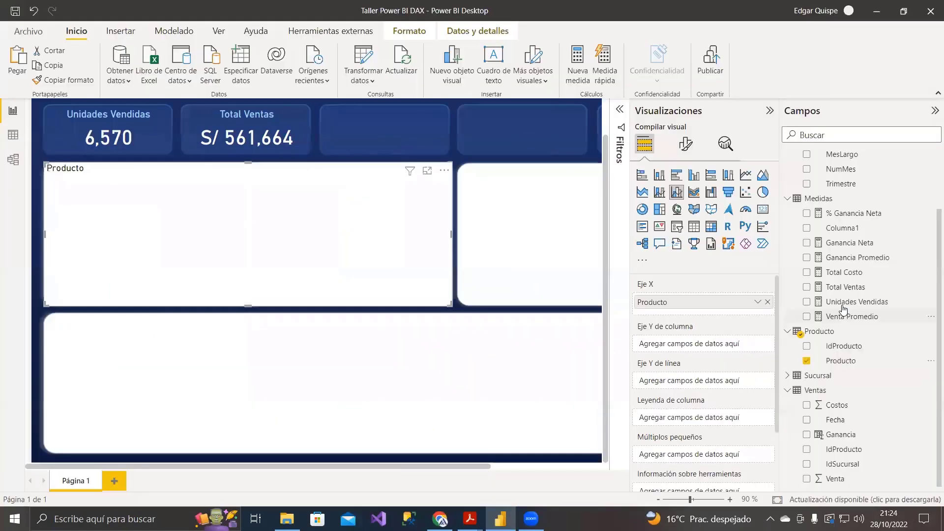
{"action": "left_click_drag", "start_coordinate": [849, 302], "coordinate": [673, 344]}
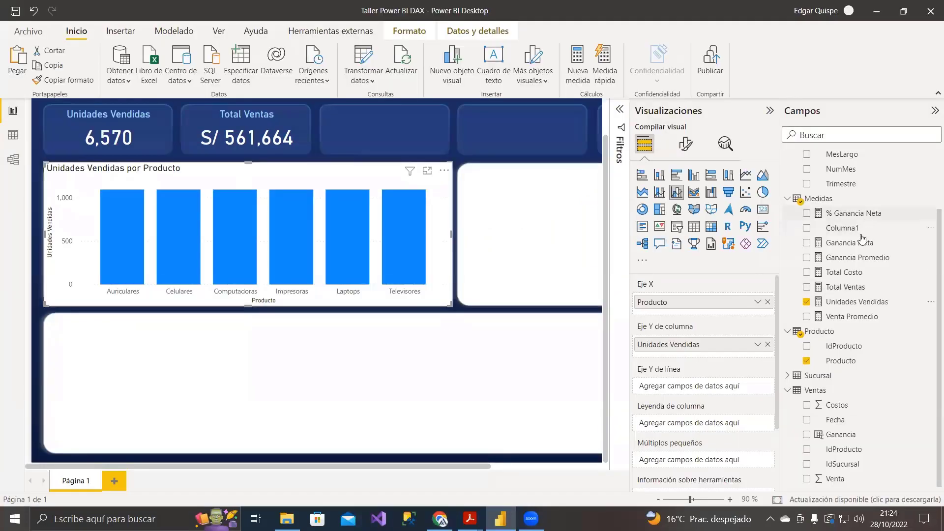
{"action": "left_click_drag", "start_coordinate": [858, 244], "coordinate": [683, 388]}
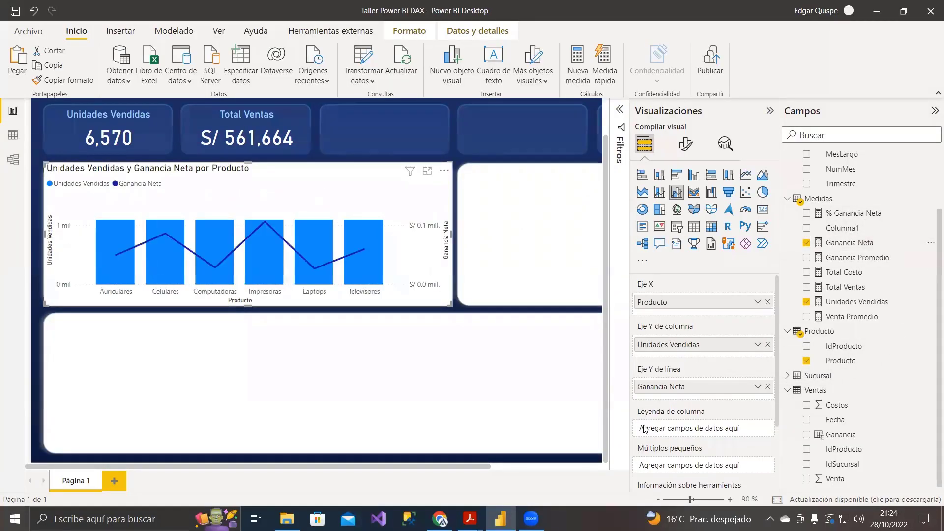
Step: Turn on data labels for the product combo chart
{"action": "left_click", "coordinate": [512, 248]}
{"action": "left_click", "coordinate": [309, 190]}
{"action": "left_click", "coordinate": [686, 145]}
{"action": "scroll", "coordinate": [667, 371], "scroll_direction": "down", "scroll_amount": 2}
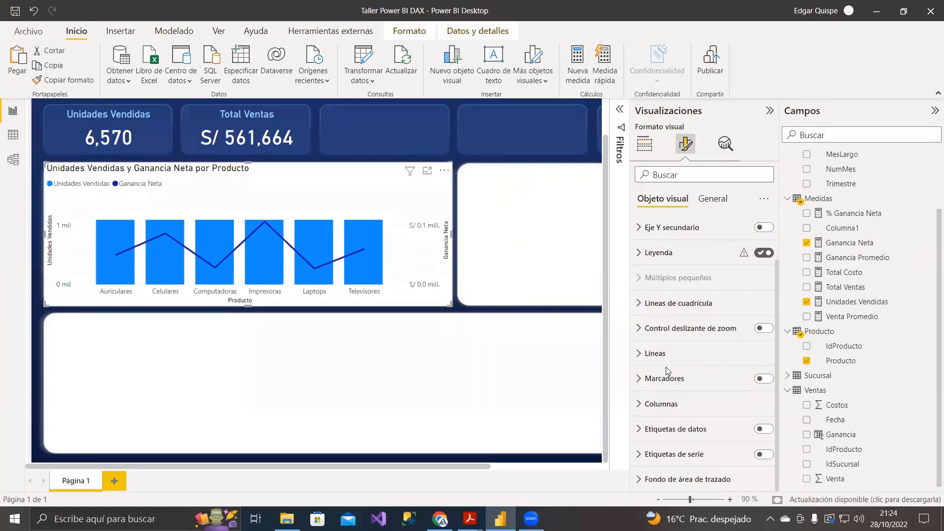
{"action": "left_click", "coordinate": [764, 430]}
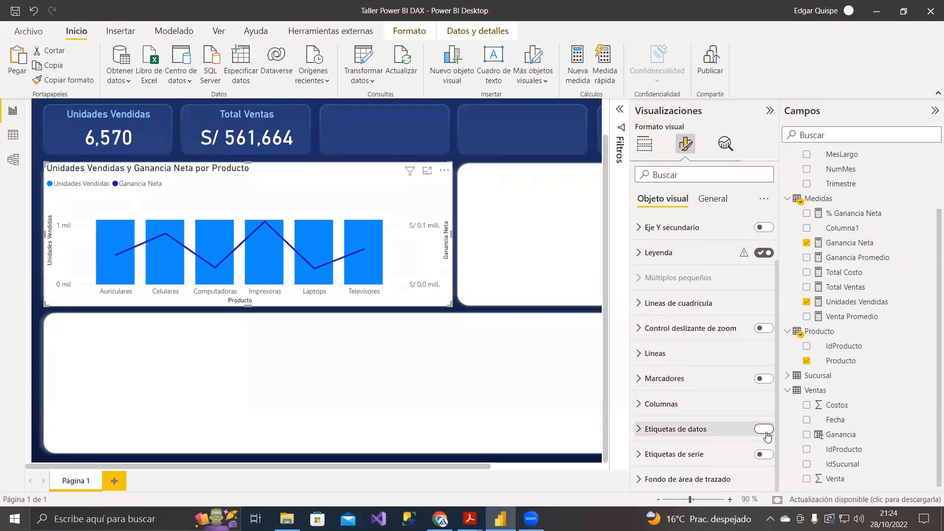
{"action": "left_click", "coordinate": [843, 302]}
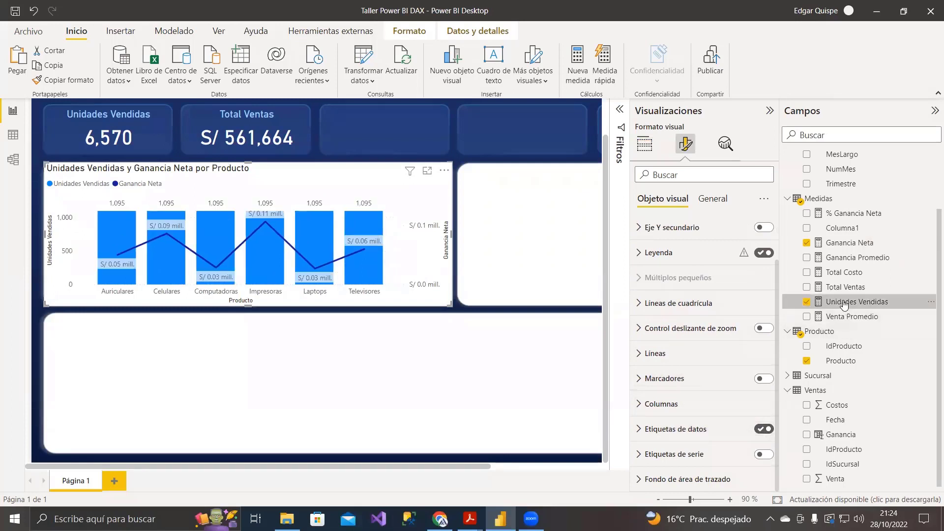
Step: Set the display units of the chart's data label values to Ninguno
{"action": "left_click", "coordinate": [657, 424]}
{"action": "scroll", "coordinate": [648, 393], "scroll_direction": "down", "scroll_amount": 5}
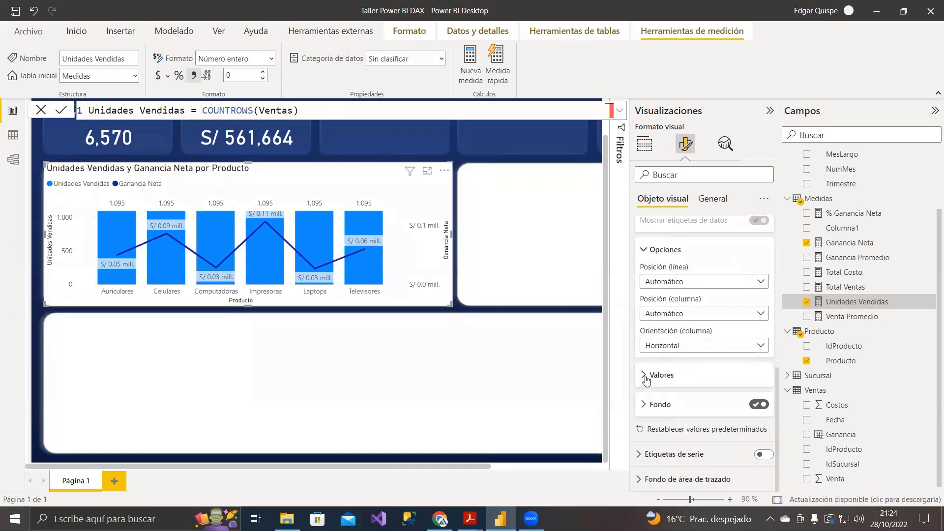
{"action": "left_click", "coordinate": [646, 375]}
{"action": "scroll", "coordinate": [649, 383], "scroll_direction": "down", "scroll_amount": 2}
{"action": "left_click", "coordinate": [664, 366]}
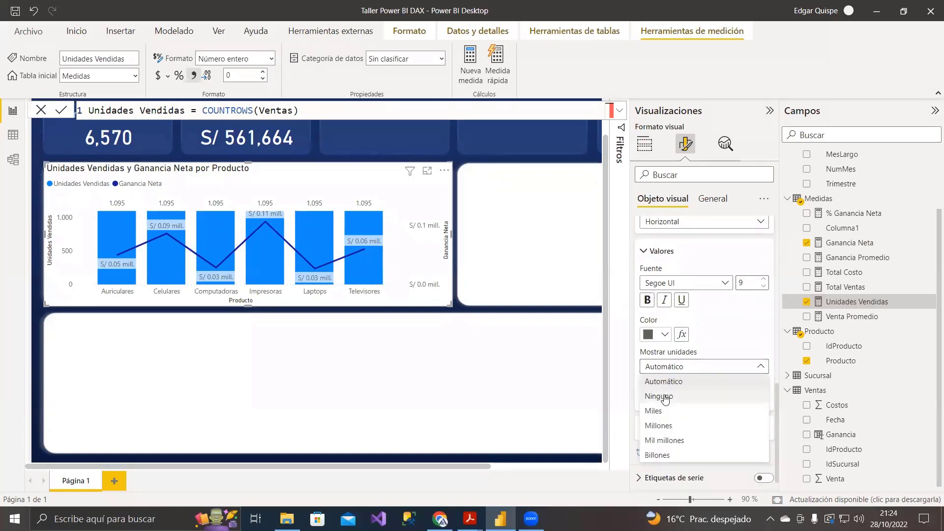
{"action": "left_click", "coordinate": [665, 396]}
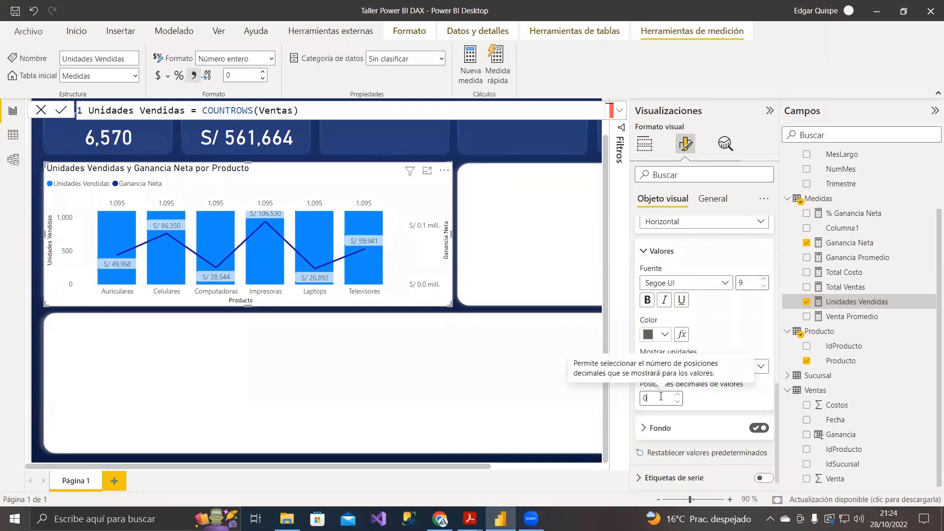
Step: Collapse the Visualizaciones and Campos panes, reselect the product chart and expand Visualizaciones again
{"action": "left_click", "coordinate": [769, 111]}
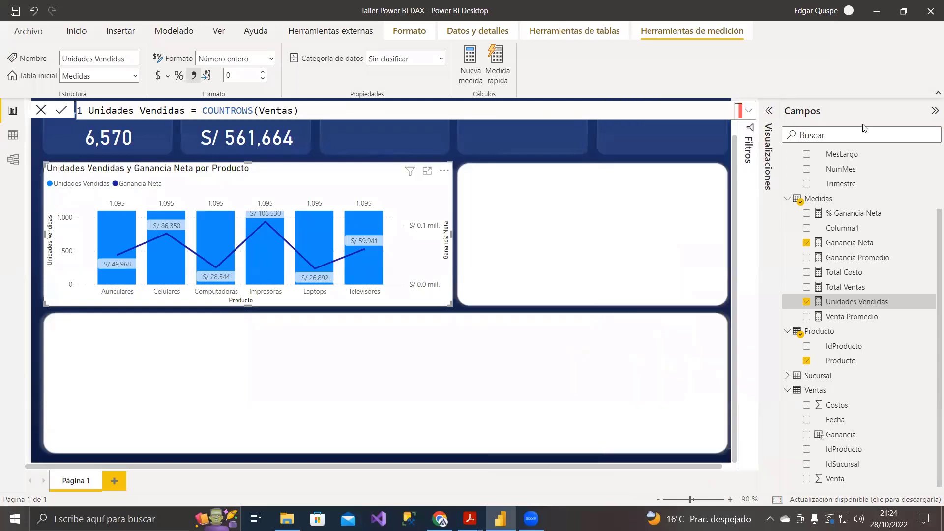
{"action": "left_click", "coordinate": [934, 110]}
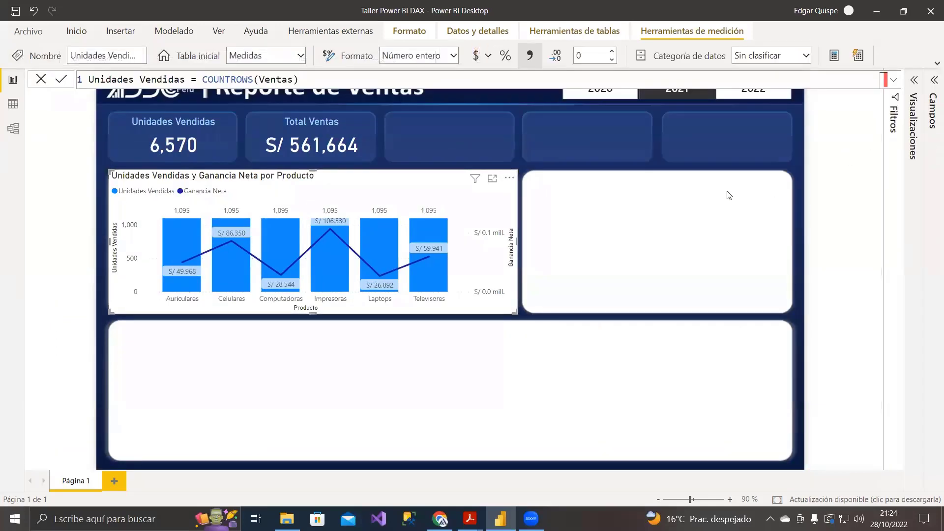
{"action": "left_click", "coordinate": [310, 188]}
{"action": "left_click", "coordinate": [914, 80]}
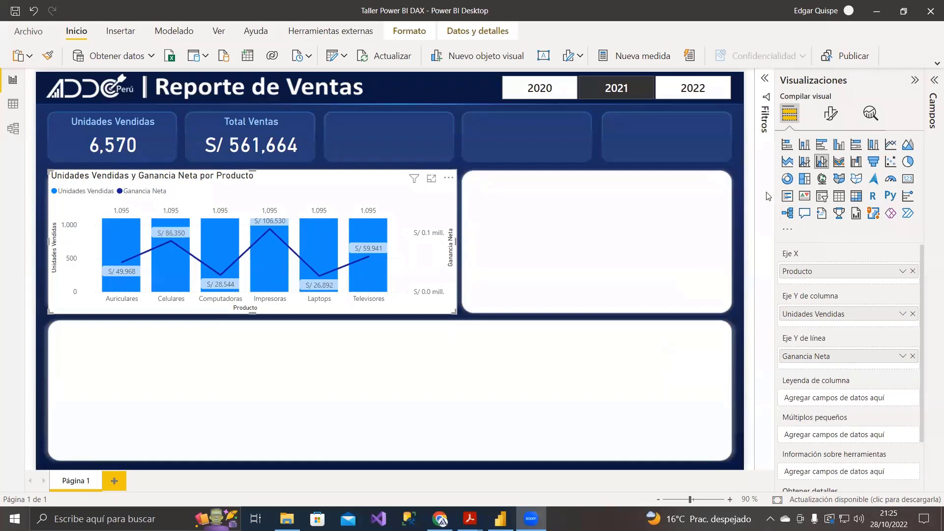
Step: Examine how the year selected in the slicer filters the Unidades Vendidas card and the product chart
{"action": "left_click", "coordinate": [612, 95]}
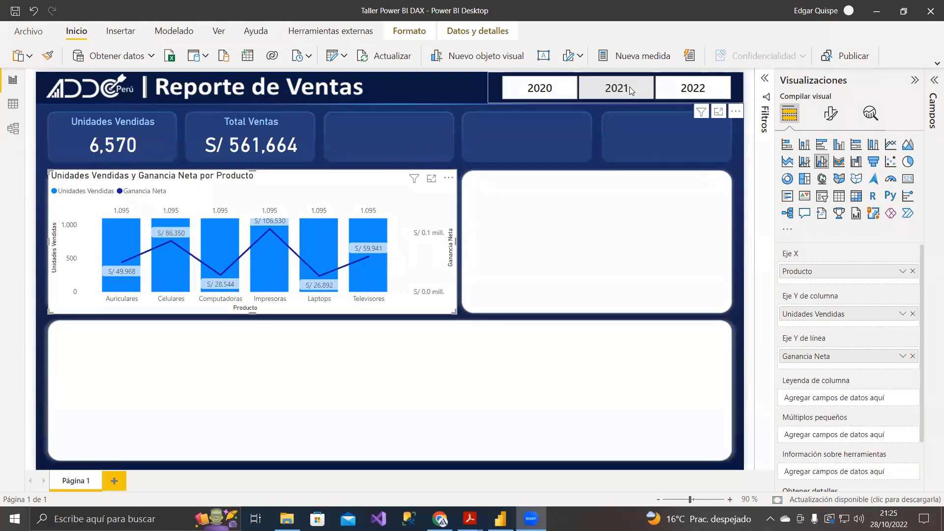
{"action": "left_click", "coordinate": [121, 141]}
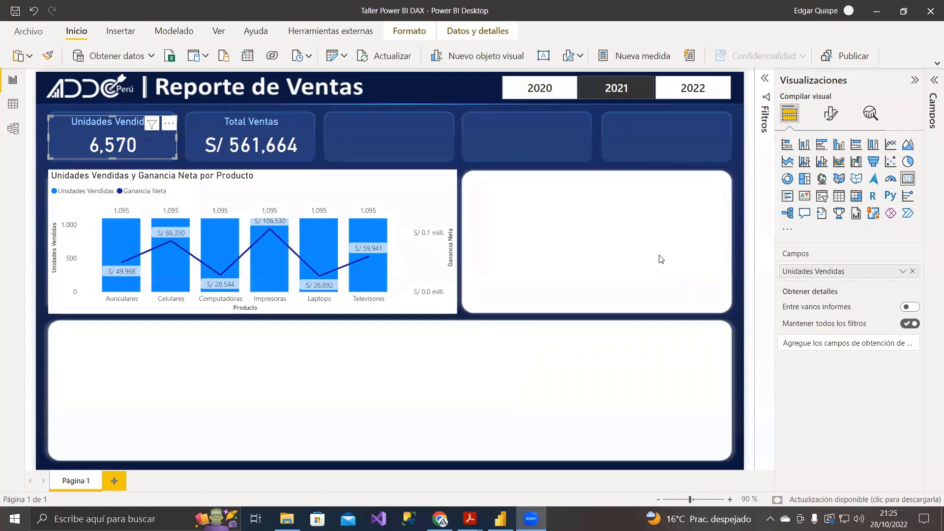
{"action": "left_click", "coordinate": [122, 140]}
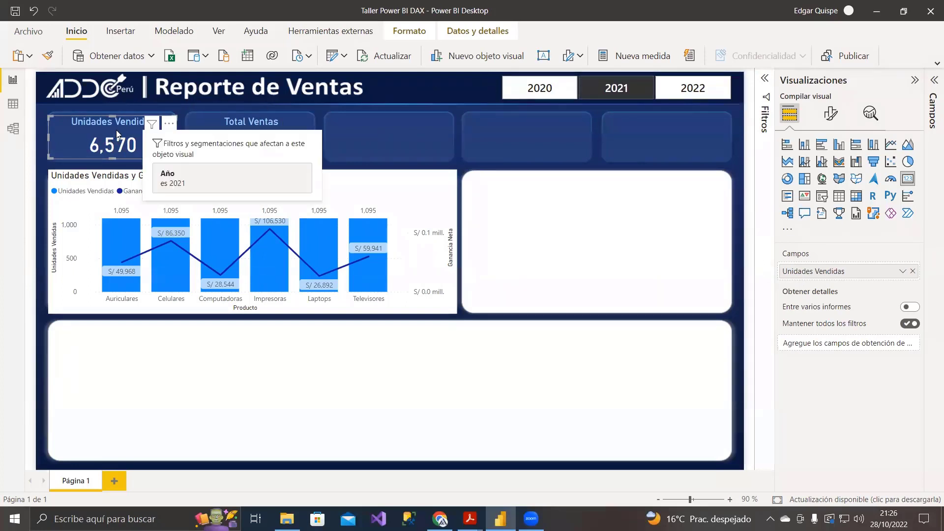
{"action": "left_click", "coordinate": [482, 115]}
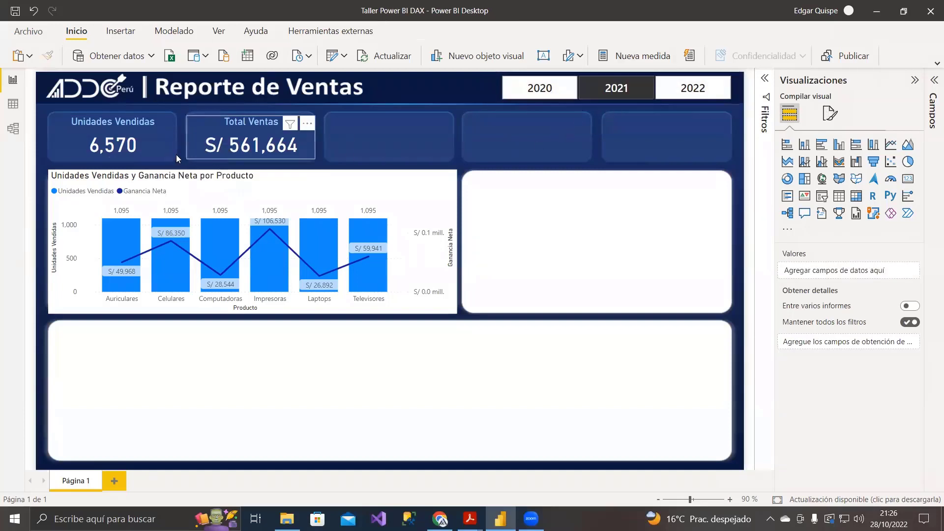
{"action": "left_click", "coordinate": [91, 145]}
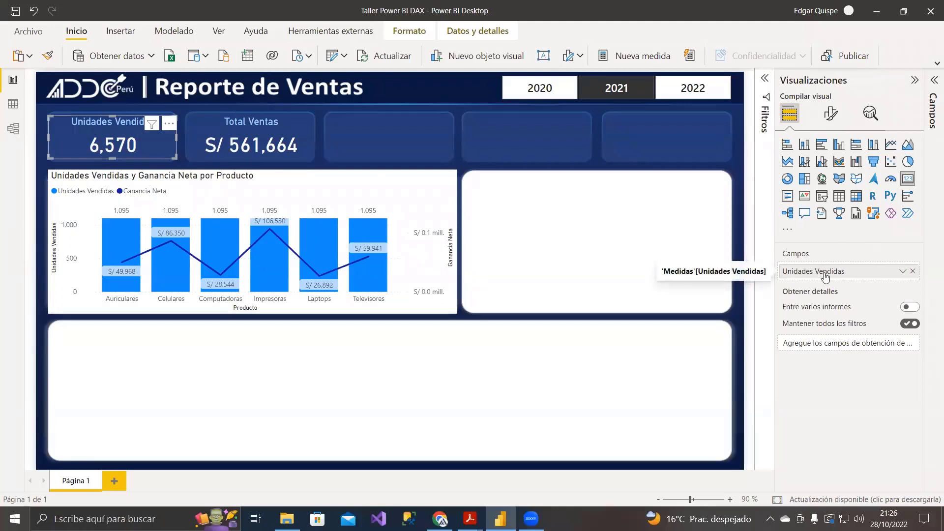
{"action": "left_click", "coordinate": [575, 207]}
{"action": "left_click", "coordinate": [334, 201]}
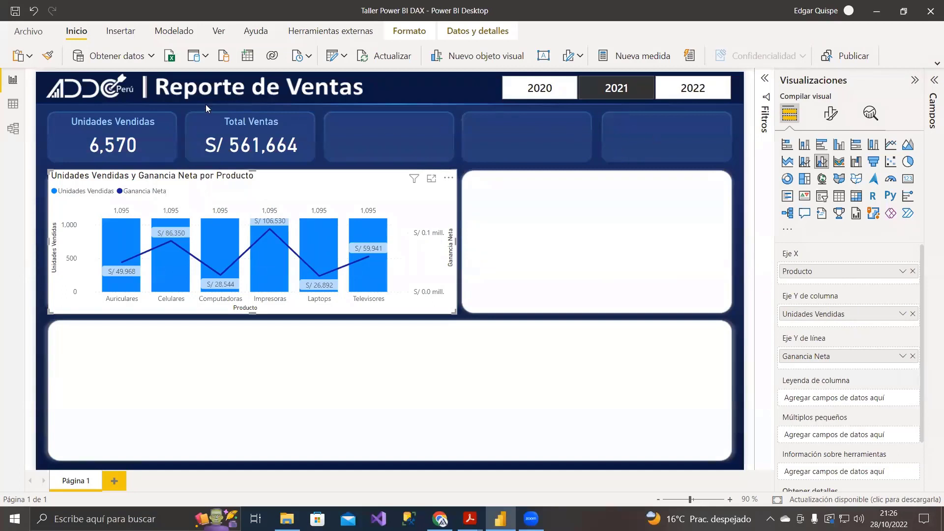
{"action": "left_click", "coordinate": [625, 93]}
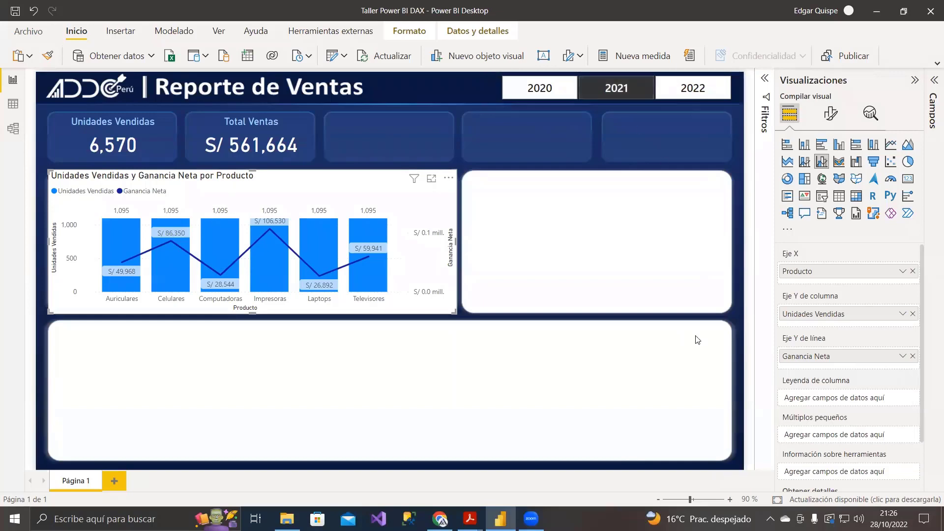
Step: Enlarge the product chart in focus mode, highlight the Celulares column for inspection, and return to the report page
{"action": "left_click", "coordinate": [431, 181]}
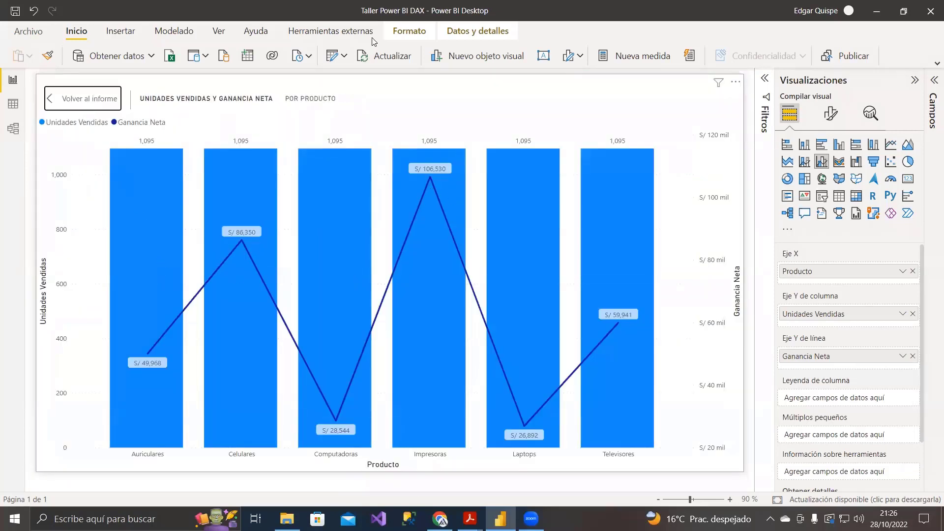
{"action": "left_click", "coordinate": [410, 20]}
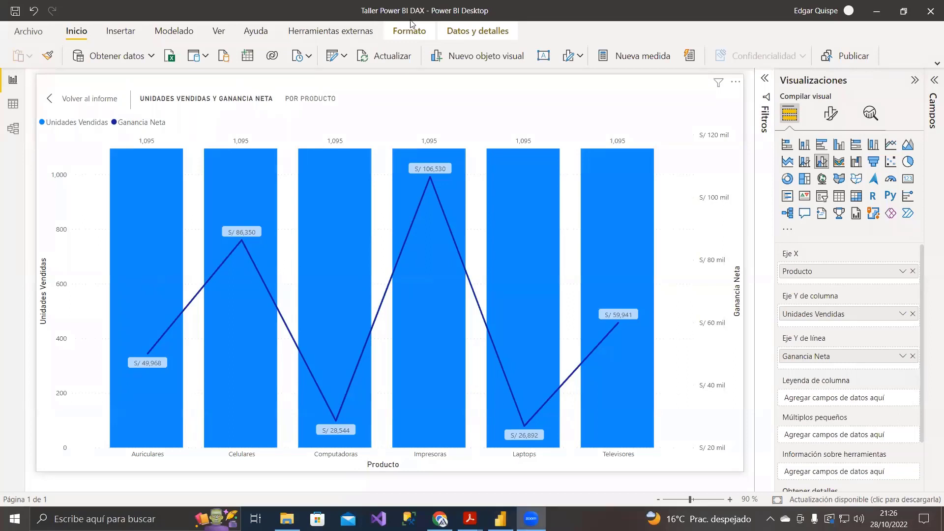
{"action": "left_click", "coordinate": [410, 20]}
{"action": "left_click_drag", "start_coordinate": [192, 121], "coordinate": [287, 470]}
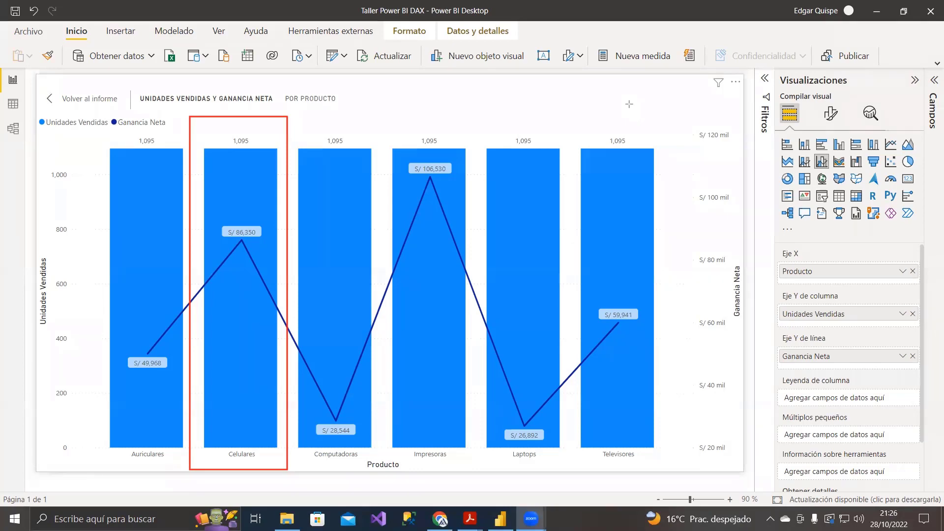
{"action": "left_click", "coordinate": [71, 101]}
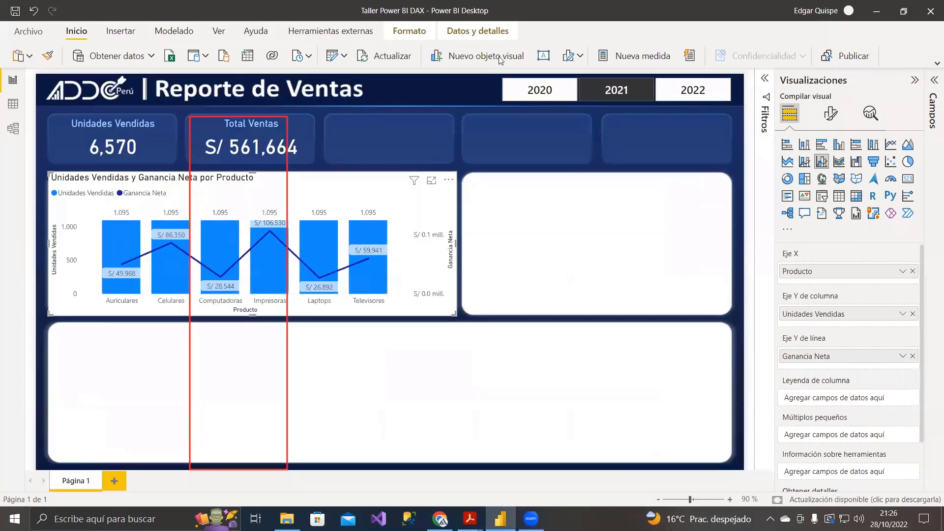
{"action": "left_click", "coordinate": [637, 70]}
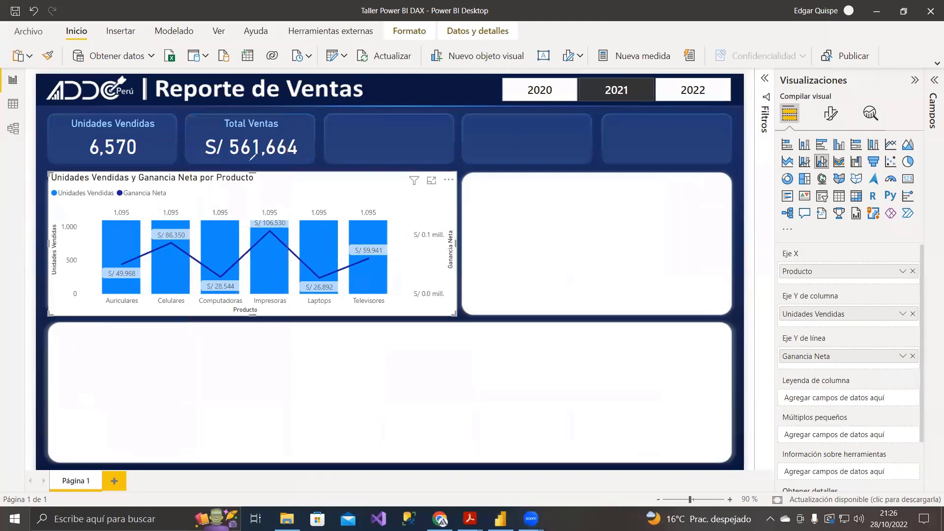
{"action": "left_click", "coordinate": [626, 124]}
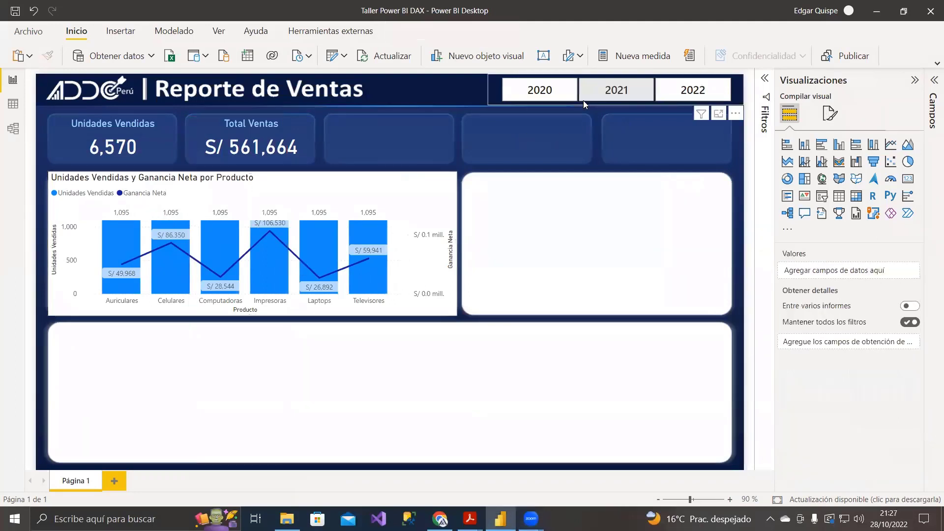
Step: In the data view, filter the Calendario table's Año column to only 2021
{"action": "left_click", "coordinate": [13, 103]}
{"action": "left_click", "coordinate": [875, 125]}
{"action": "left_click", "coordinate": [90, 101]}
{"action": "left_click", "coordinate": [91, 96]}
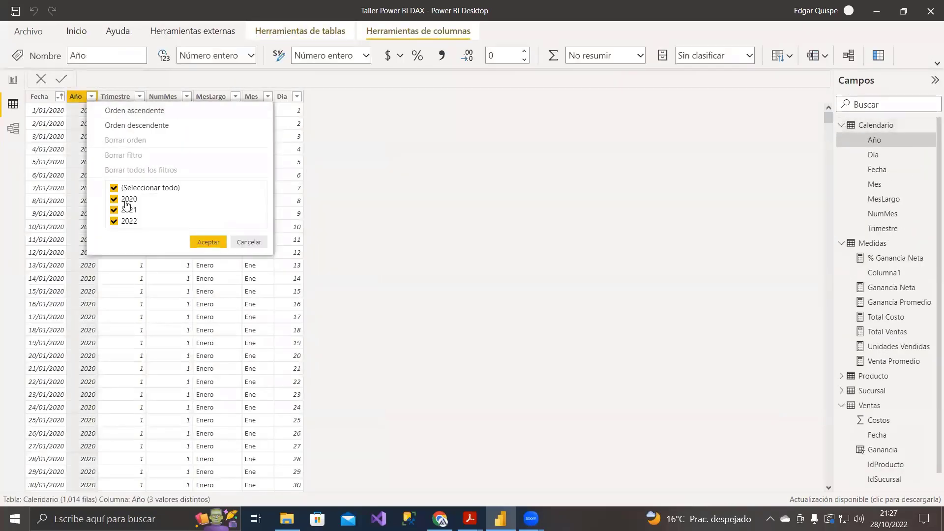
{"action": "left_click", "coordinate": [114, 188]}
{"action": "left_click", "coordinate": [115, 210]}
{"action": "left_click", "coordinate": [221, 244]}
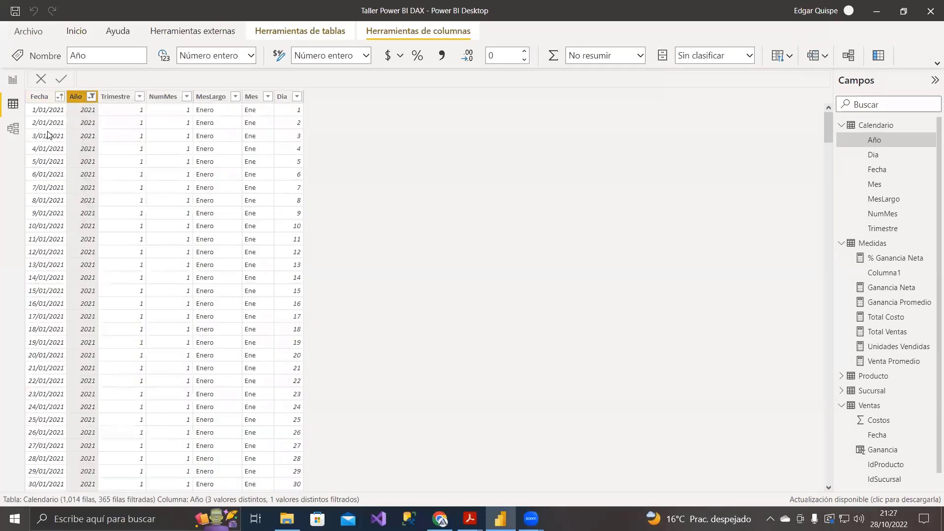
Step: Examine the table relationships in the model view and return to the data view
{"action": "left_click", "coordinate": [13, 129]}
{"action": "scroll", "coordinate": [402, 341], "scroll_direction": "down", "scroll_amount": 3}
{"action": "left_click_drag", "start_coordinate": [248, 465], "coordinate": [64, 465]}
{"action": "left_click", "coordinate": [17, 101]}
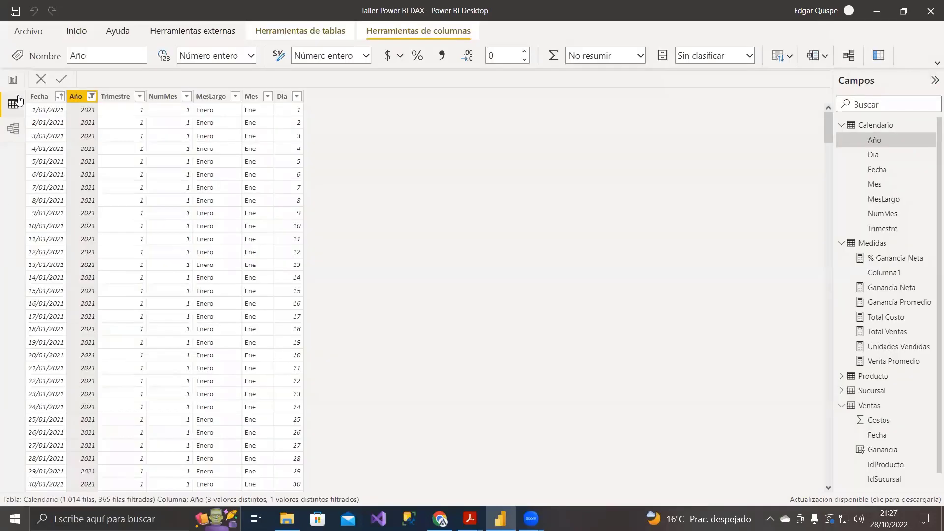
Step: Collapse the Calendario field list, show the Ventas table's data and select its Fecha column for inspection
{"action": "left_click", "coordinate": [840, 125]}
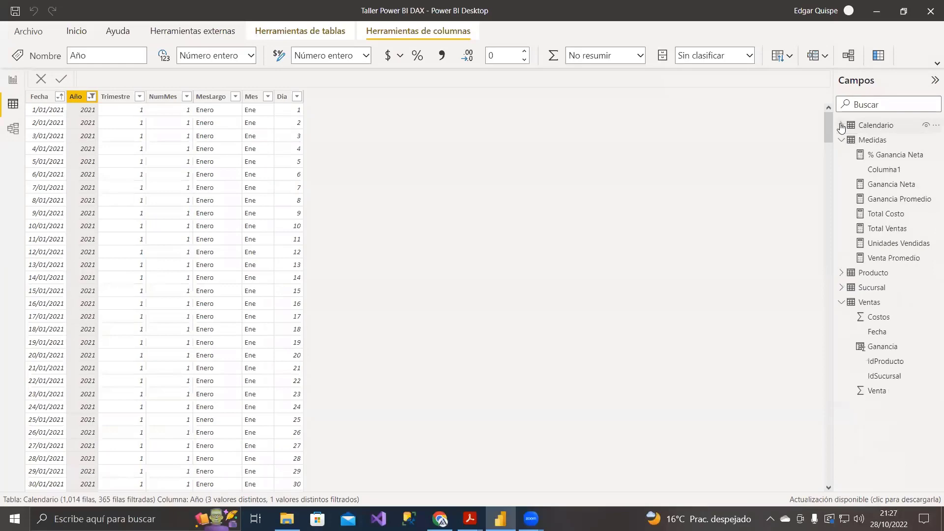
{"action": "left_click", "coordinate": [861, 303]}
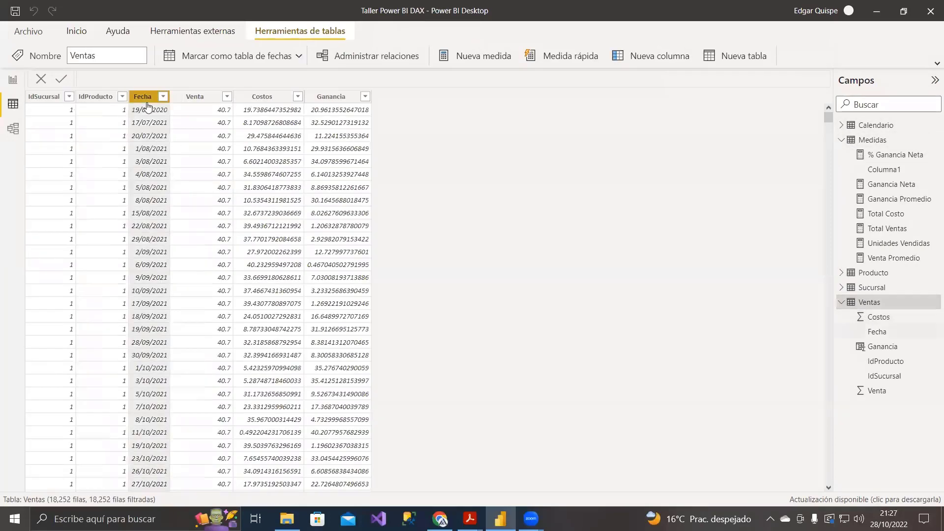
{"action": "left_click", "coordinate": [147, 102]}
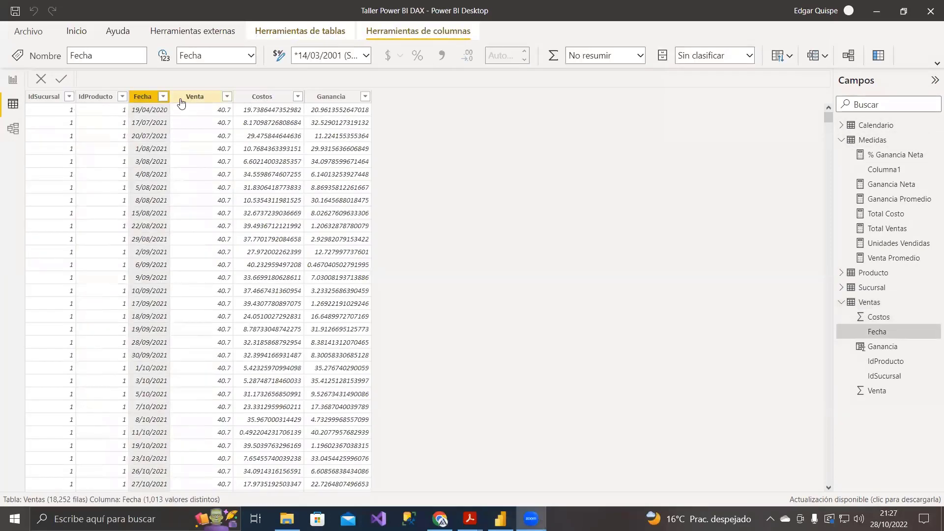
Step: Add a calculated column to the Ventas table with the formula Filtro = Ventas[Fecha]
{"action": "left_click", "coordinate": [163, 97]}
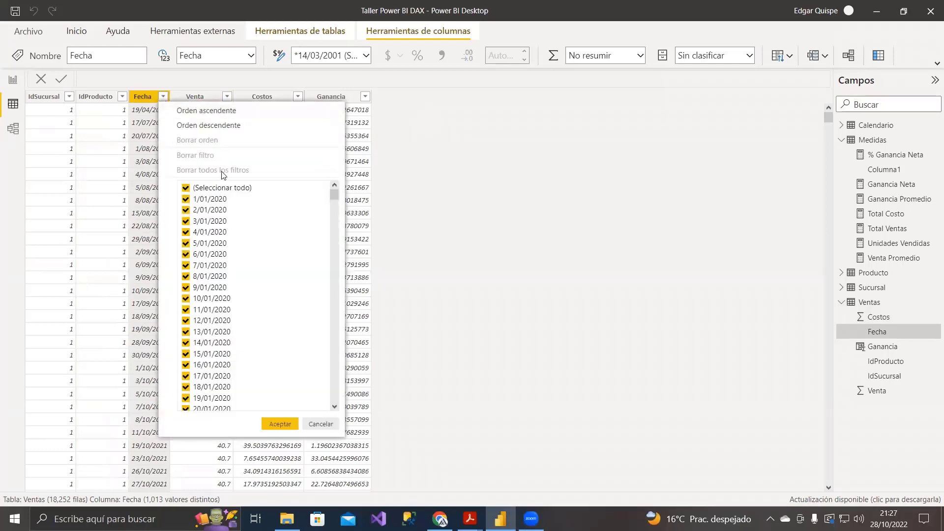
{"action": "left_click", "coordinate": [145, 98]}
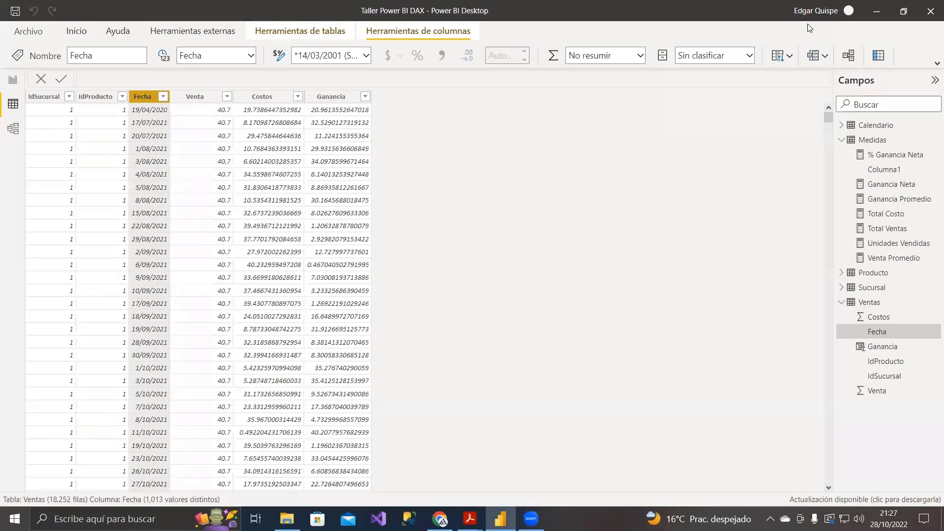
{"action": "left_click", "coordinate": [86, 30]}
{"action": "left_click", "coordinate": [934, 63]}
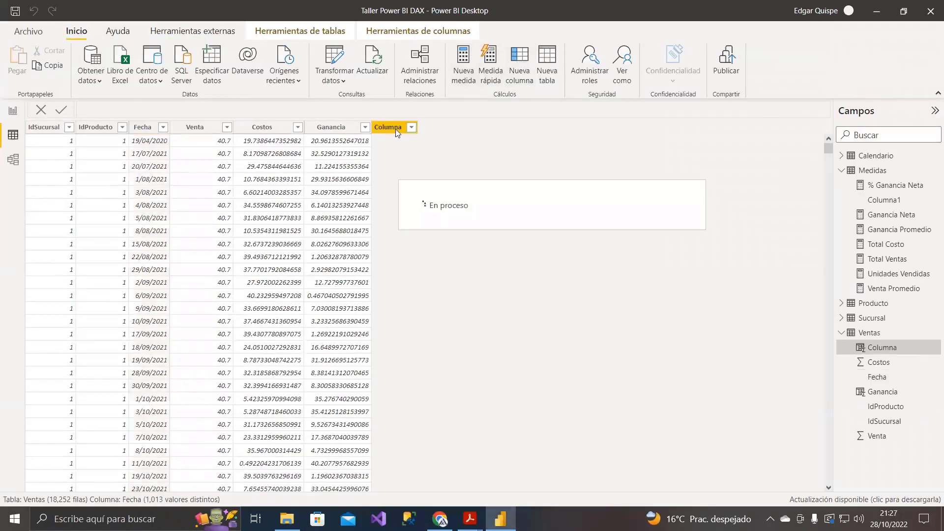
{"action": "type", "text": "Filt"}
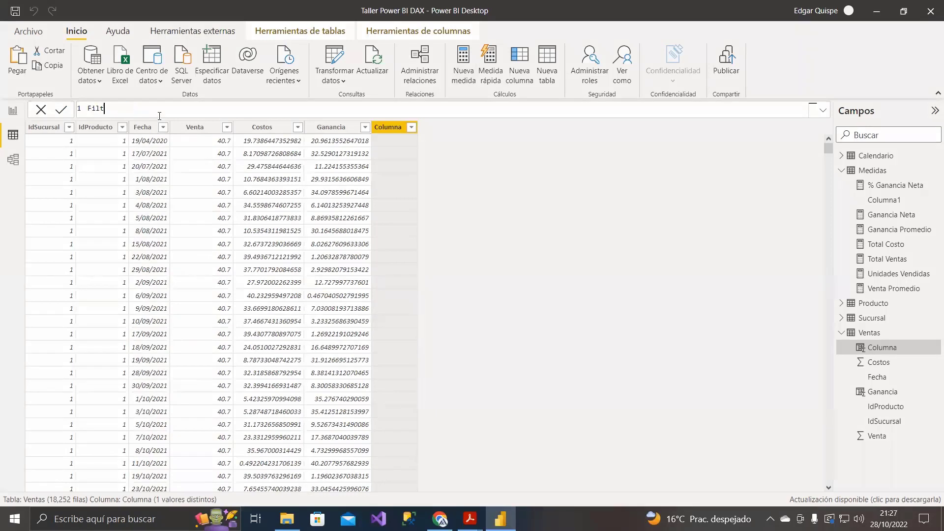
{"action": "type", "text": "ro = Ventas[Fecha]"}
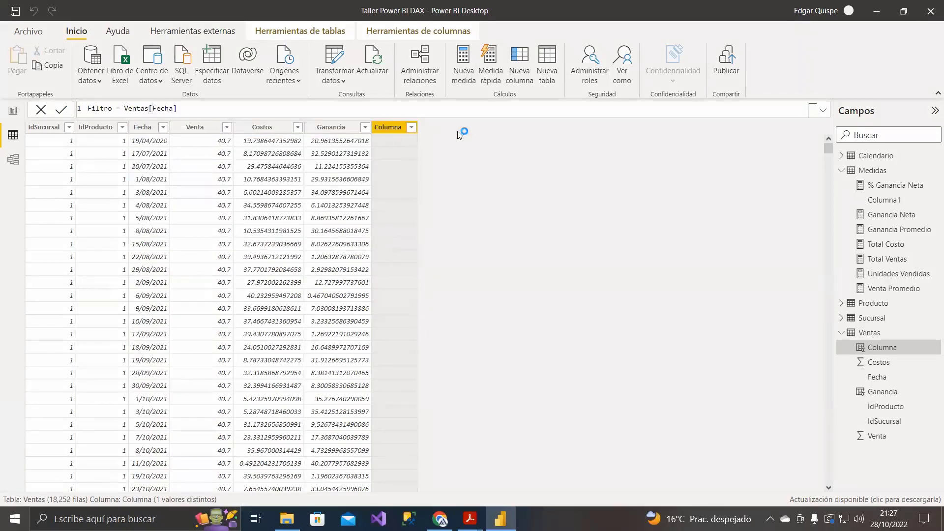
{"action": "key", "text": "Return"}
Step: Apply a custom date filter to the Filtro column, starting from 01/01/2021 and running up to 31/12/2021
{"action": "left_click", "coordinate": [434, 127]}
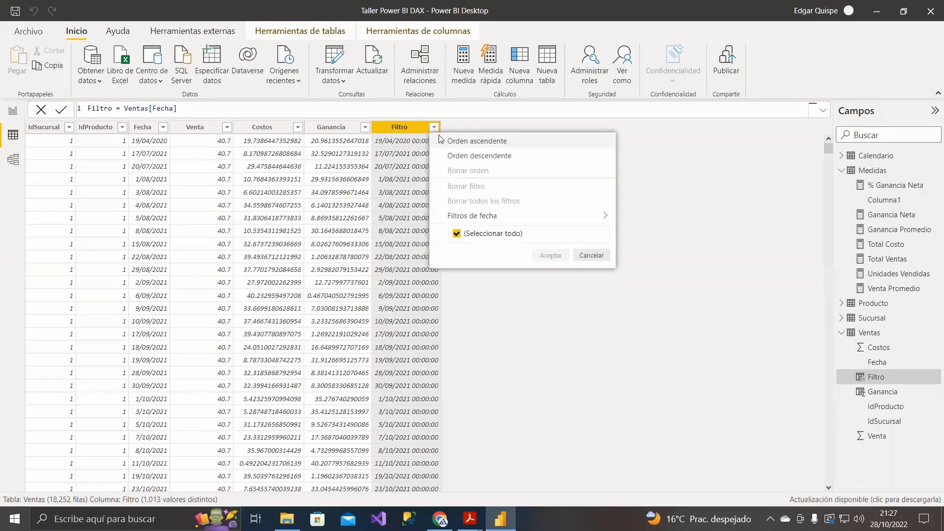
{"action": "mouse_move", "coordinate": [544, 216]}
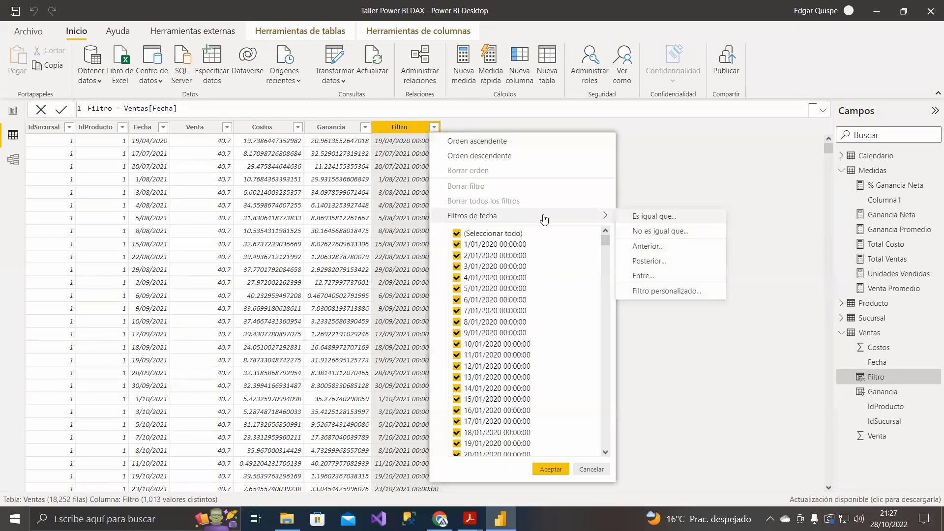
{"action": "left_click", "coordinate": [646, 291]}
{"action": "left_click", "coordinate": [364, 226]}
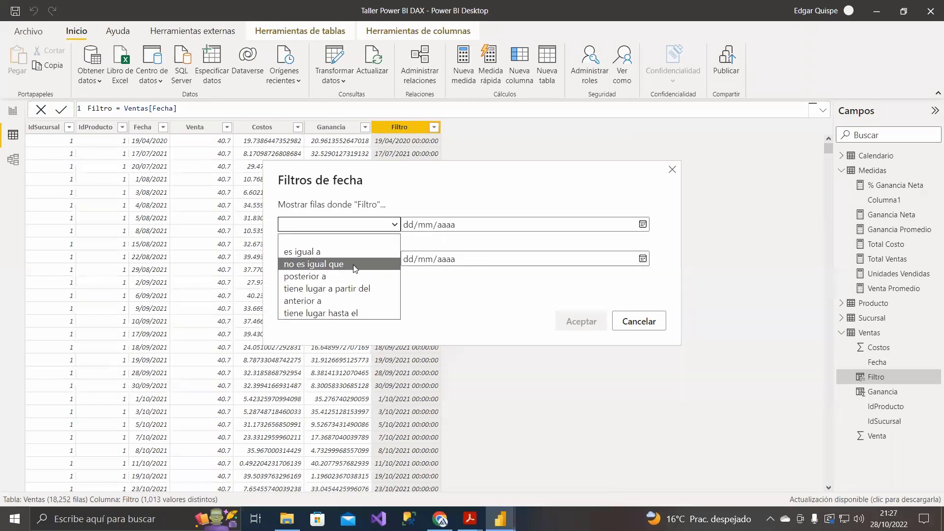
{"action": "left_click", "coordinate": [340, 288]}
{"action": "left_click", "coordinate": [426, 222]}
{"action": "type", "text": "01/01/2021"}
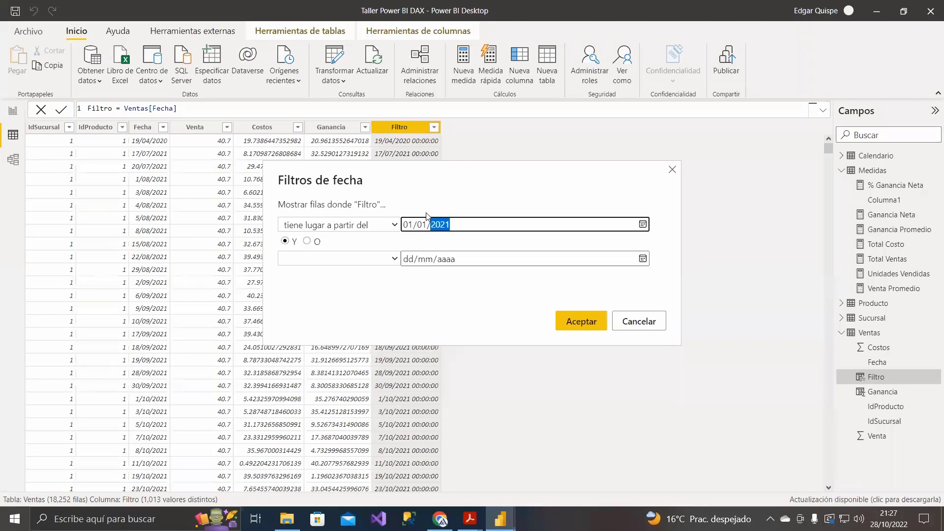
{"action": "left_click", "coordinate": [390, 262]}
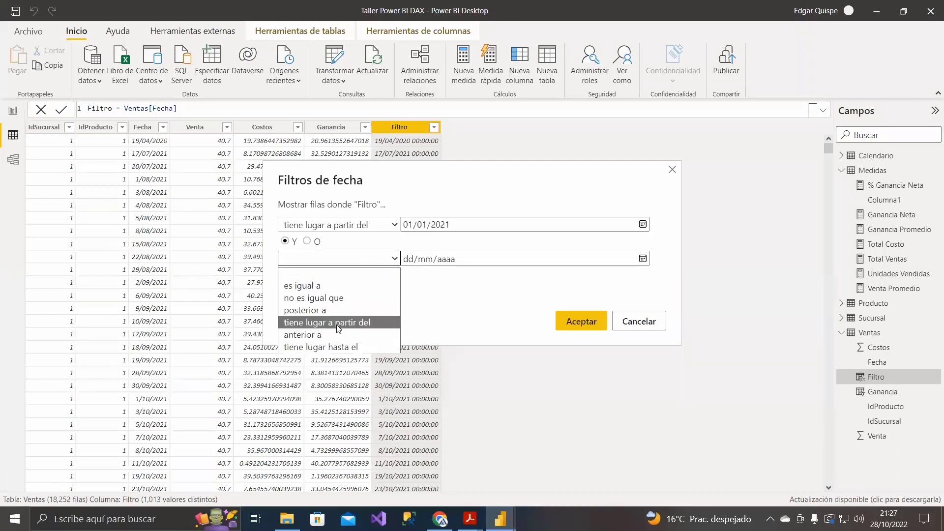
{"action": "left_click", "coordinate": [339, 346]}
{"action": "left_click", "coordinate": [417, 256]}
{"action": "type", "text": "31/12/00021"}
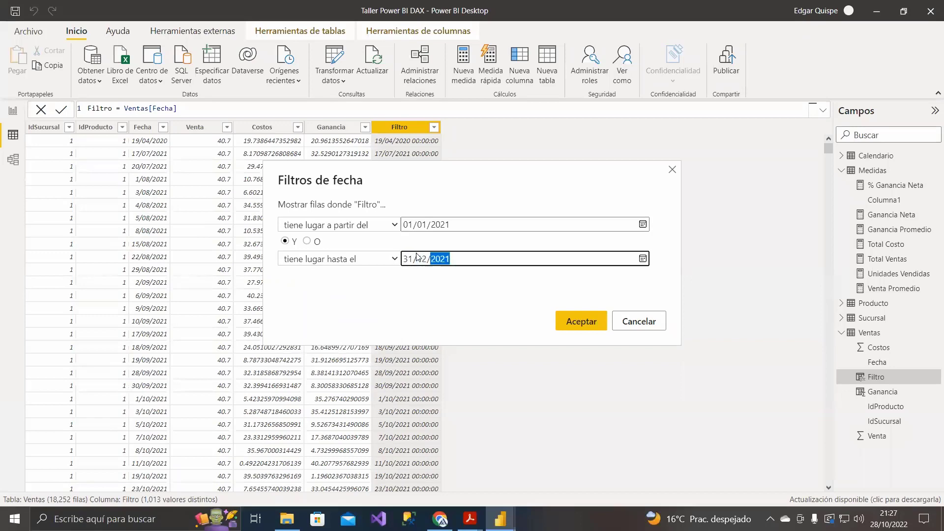
{"action": "left_click", "coordinate": [560, 325]}
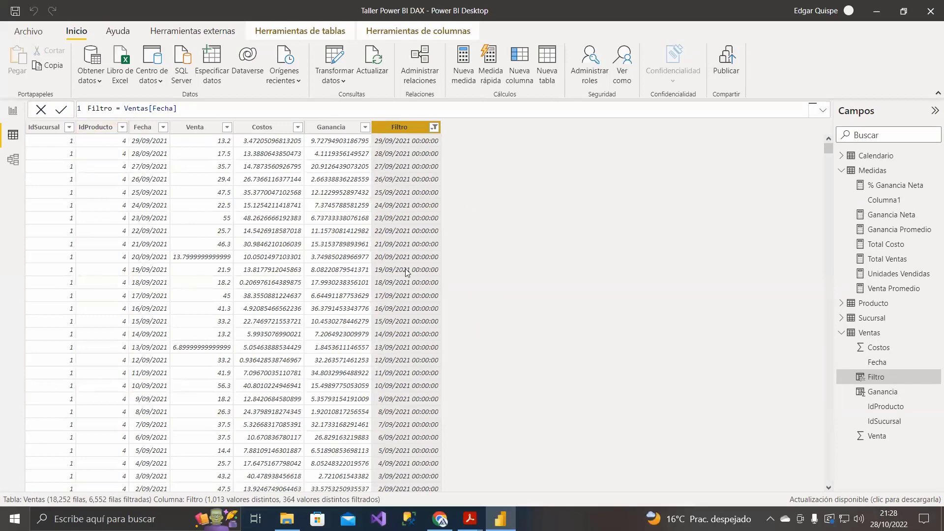
Step: Enlarge the report's product chart, mark its Celulares column for inspection, and expand the Producto table's fields
{"action": "left_click", "coordinate": [13, 110]}
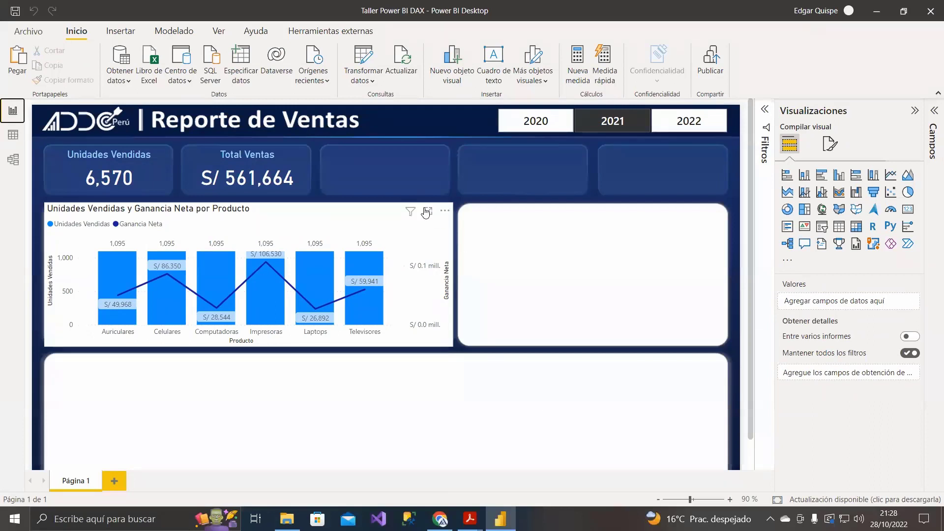
{"action": "left_click", "coordinate": [427, 209]}
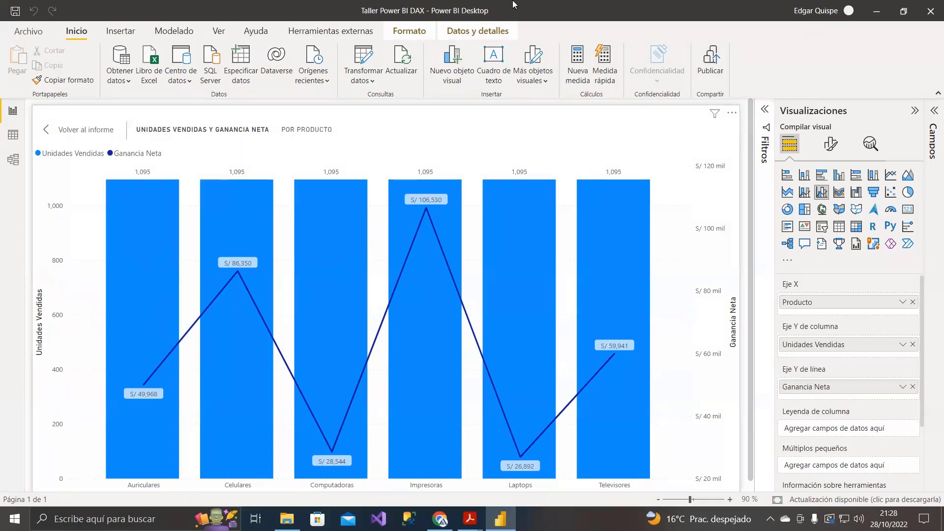
{"action": "mouse_move", "coordinate": [192, 145]}
{"action": "left_mouse_down"}
{"action": "mouse_move", "coordinate": [227, 207]}
{"action": "mouse_move", "coordinate": [270, 479]}
{"action": "mouse_move", "coordinate": [281, 498]}
{"action": "left_mouse_up"}
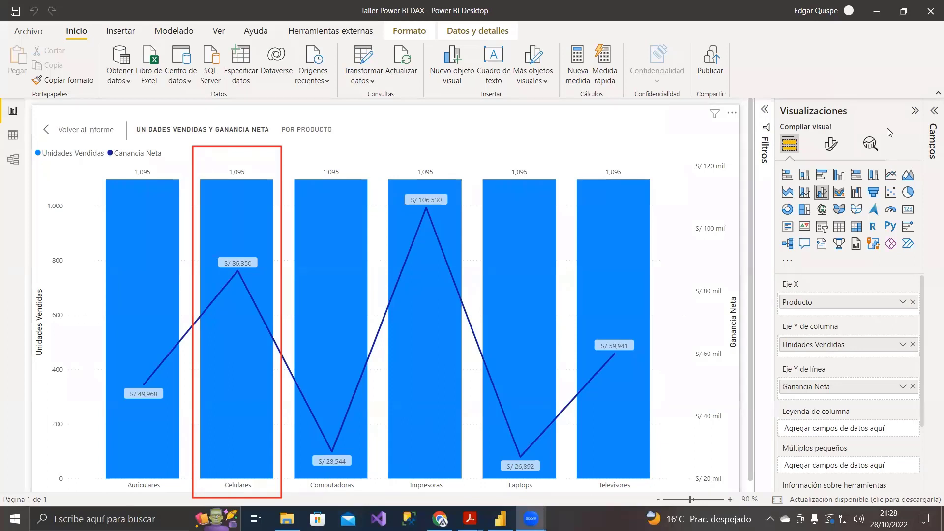
{"action": "left_click", "coordinate": [925, 129]}
{"action": "left_click", "coordinate": [787, 185]}
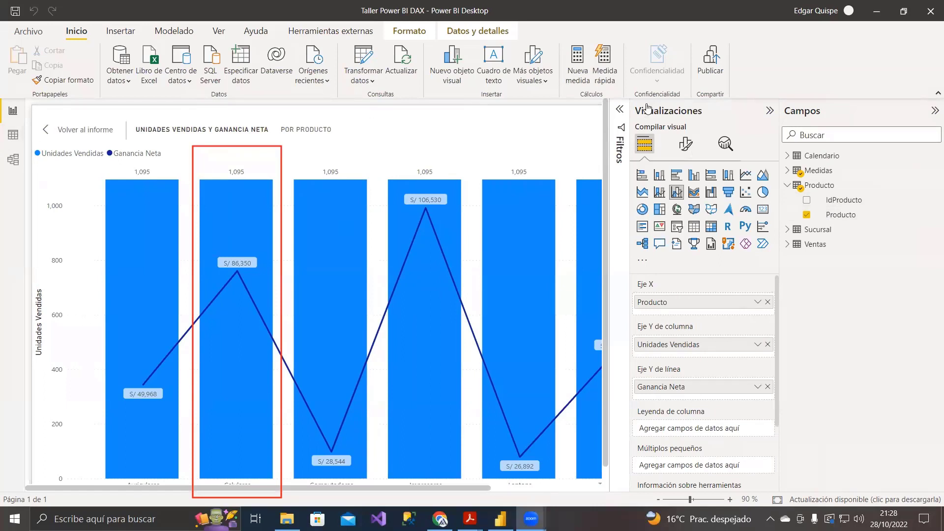
{"action": "scroll", "coordinate": [212, 231], "scroll_direction": "down", "scroll_amount": 1}
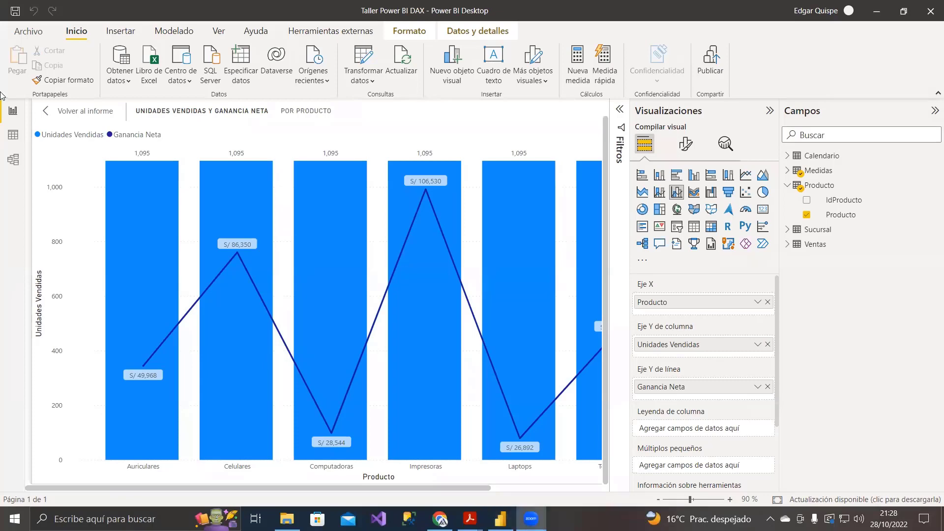
Step: Show the Producto table in the data view and filter its Producto column to only Celulares
{"action": "left_click", "coordinate": [12, 135]}
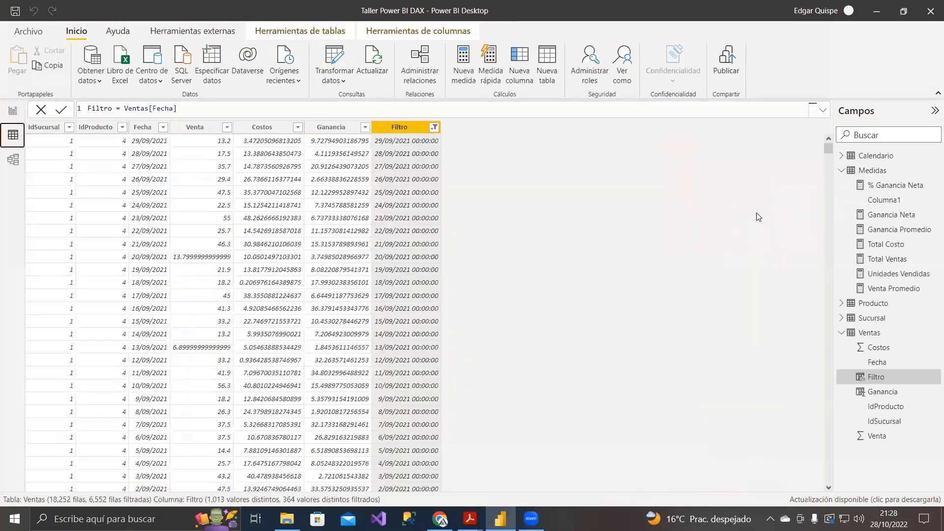
{"action": "left_click", "coordinate": [841, 171]}
{"action": "left_click", "coordinate": [873, 185]}
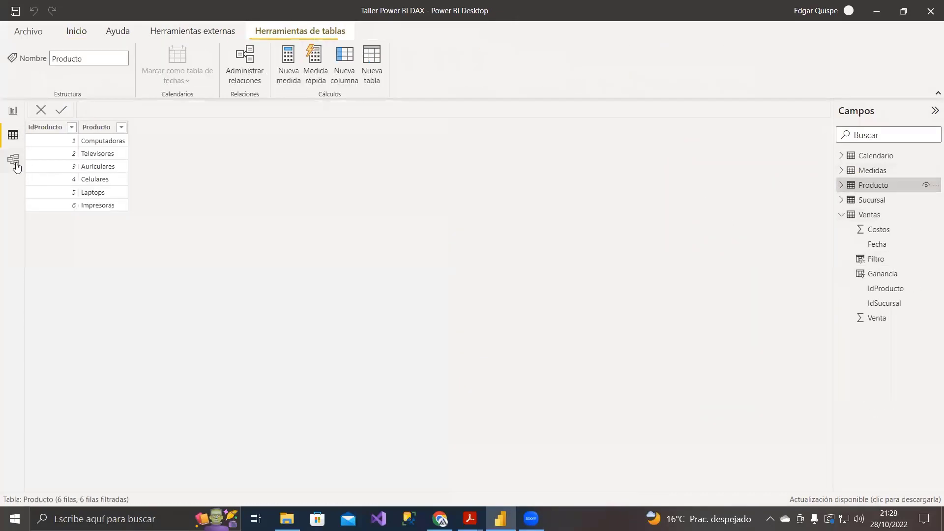
{"action": "left_click", "coordinate": [122, 128]}
{"action": "left_click", "coordinate": [144, 253]}
{"action": "left_click", "coordinate": [147, 277]}
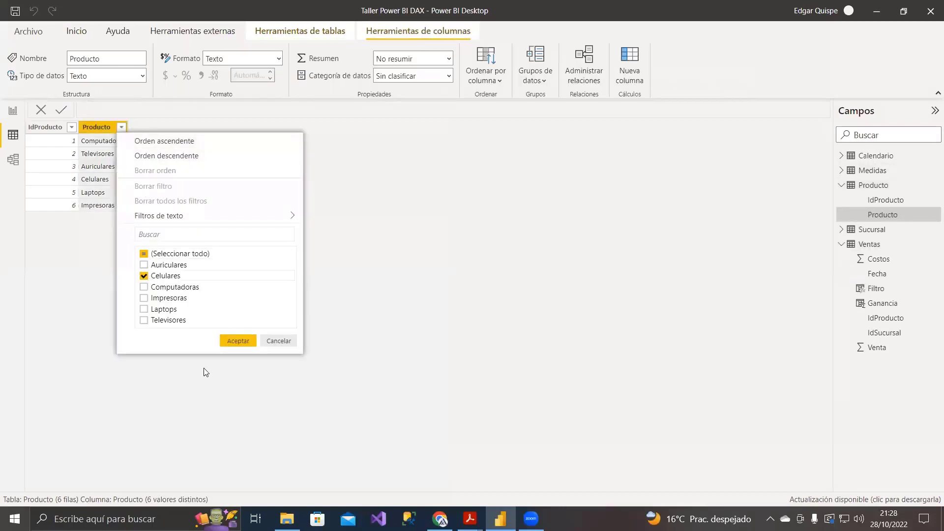
{"action": "left_click", "coordinate": [249, 344]}
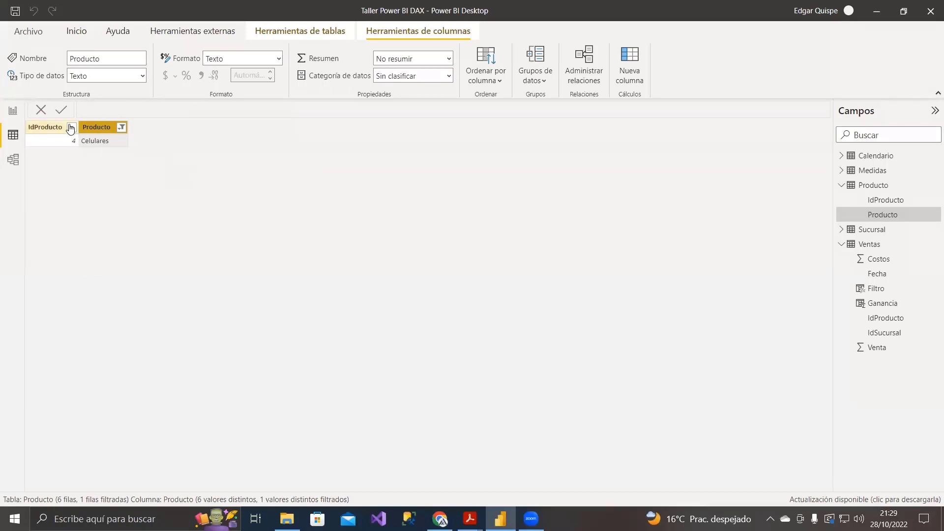
Step: Examine the IdProducto relationship between Producto and Ventas in the model view, checking it against the filtered Producto data
{"action": "left_click", "coordinate": [13, 160]}
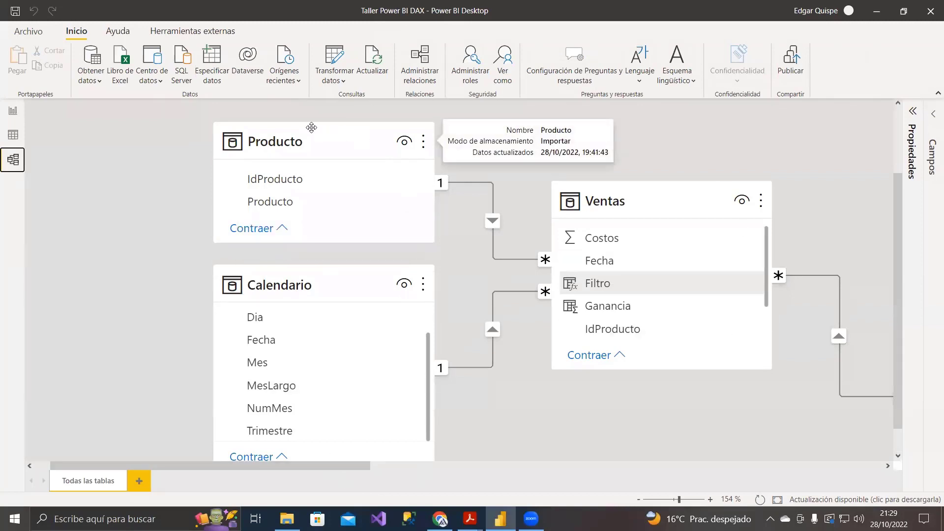
{"action": "left_click", "coordinate": [312, 128]}
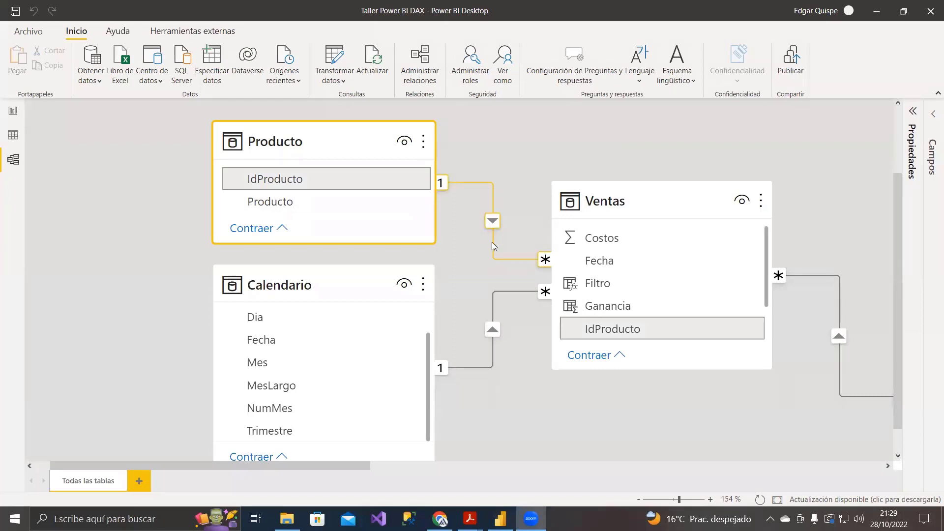
{"action": "left_click", "coordinate": [14, 135]}
{"action": "left_click", "coordinate": [66, 143]}
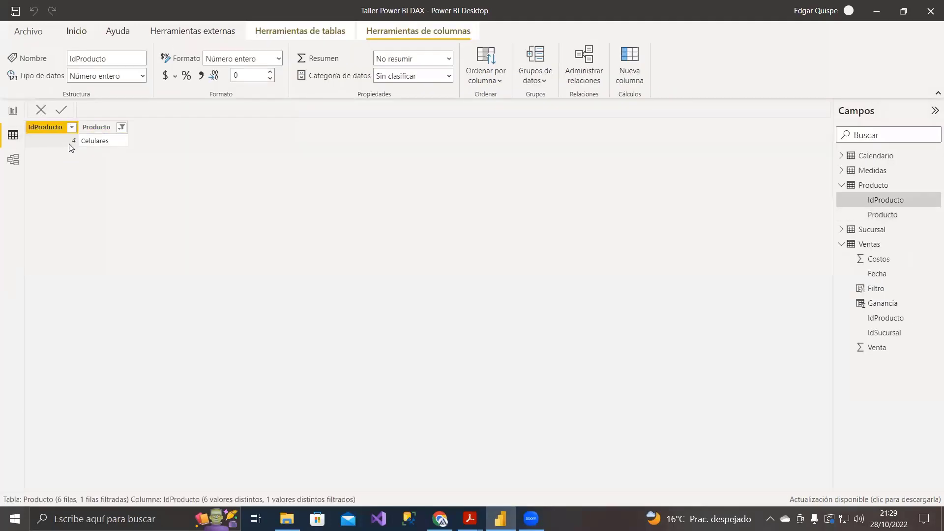
{"action": "left_click", "coordinate": [12, 163]}
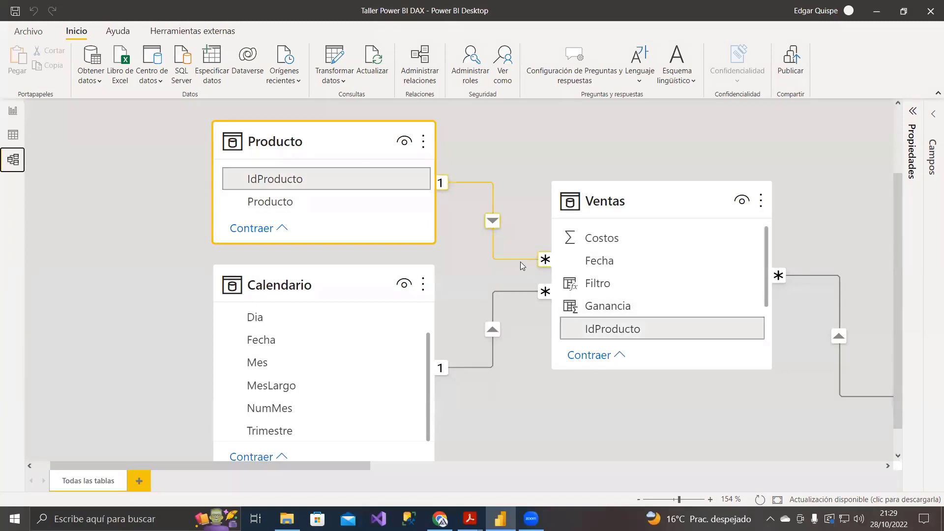
{"action": "left_click", "coordinate": [12, 134]}
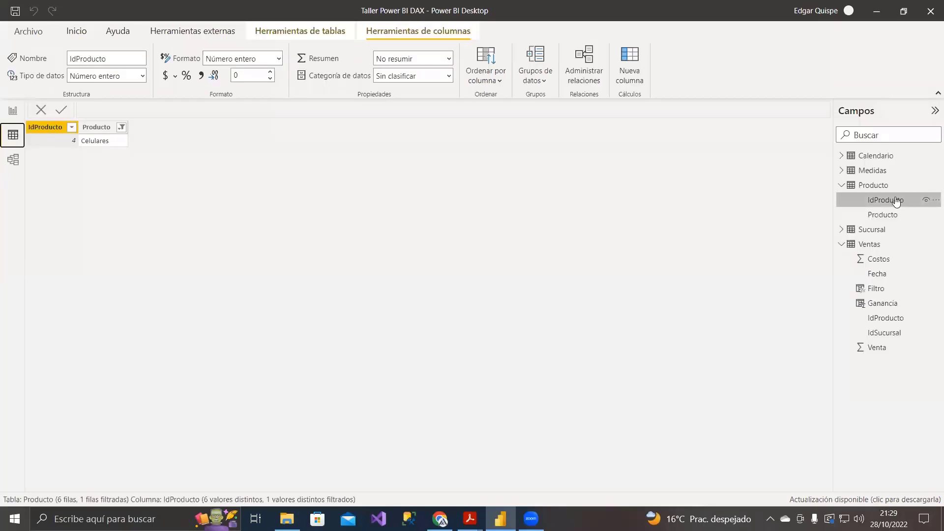
Step: Show the Ventas table's data and filter its IdProducto column to only 4
{"action": "left_click", "coordinate": [869, 244]}
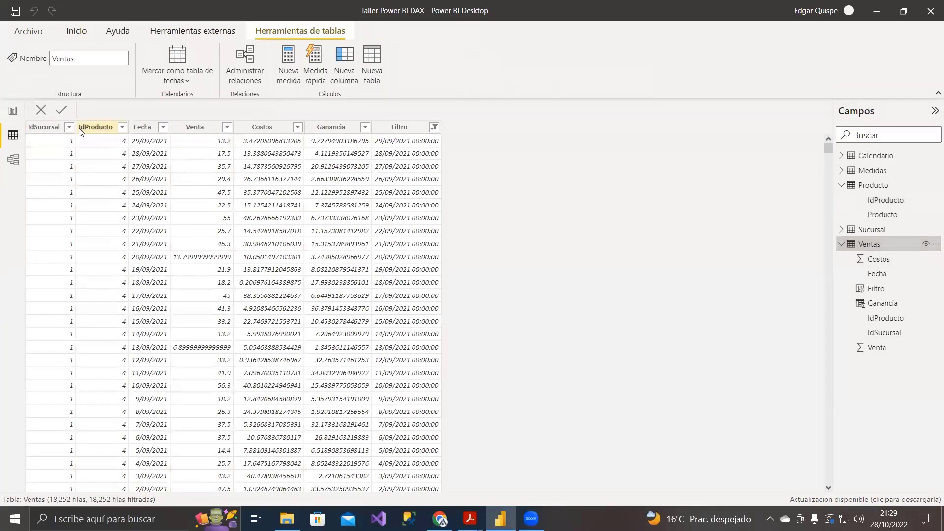
{"action": "left_click", "coordinate": [122, 127]}
{"action": "left_click", "coordinate": [145, 218]}
{"action": "left_click", "coordinate": [145, 263]}
{"action": "left_click", "coordinate": [240, 306]}
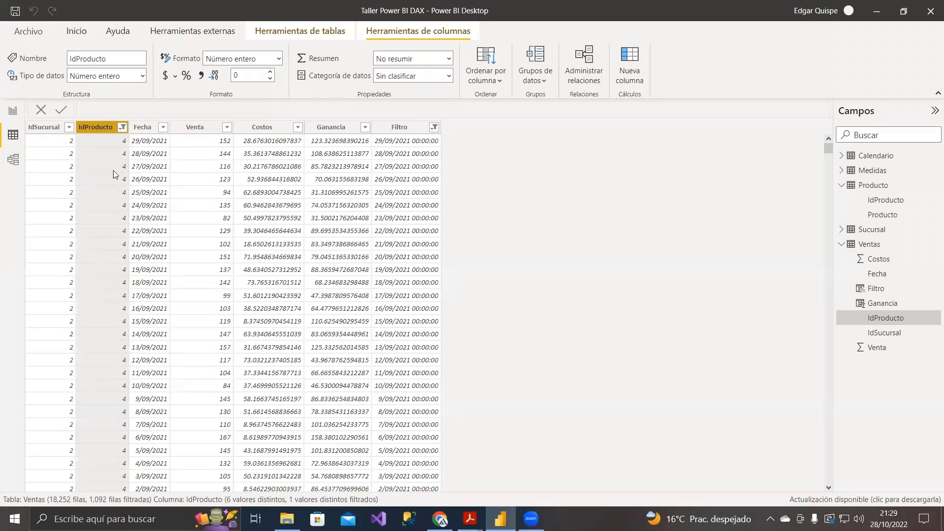
Step: Compare the enlarged product chart with the filtered Ventas rows and select the Filtro column for inspection
{"action": "left_click", "coordinate": [13, 110]}
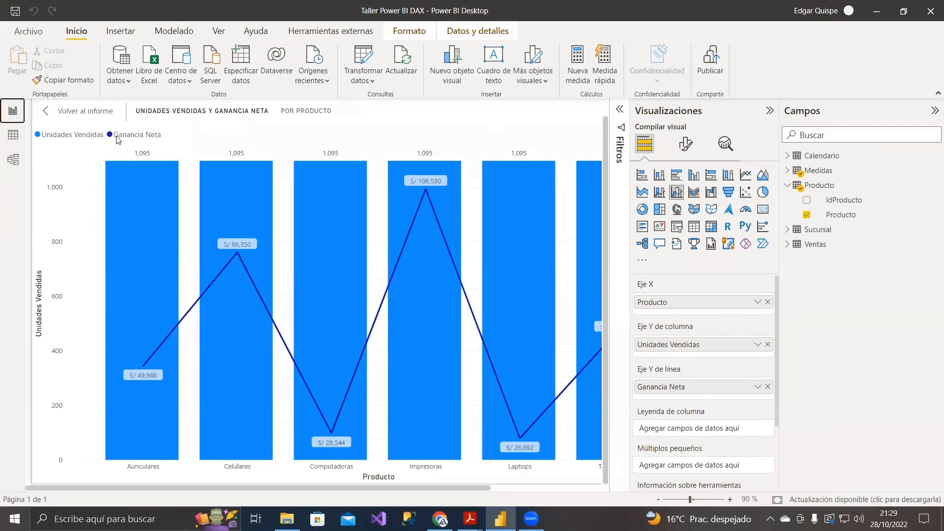
{"action": "left_click", "coordinate": [12, 134]}
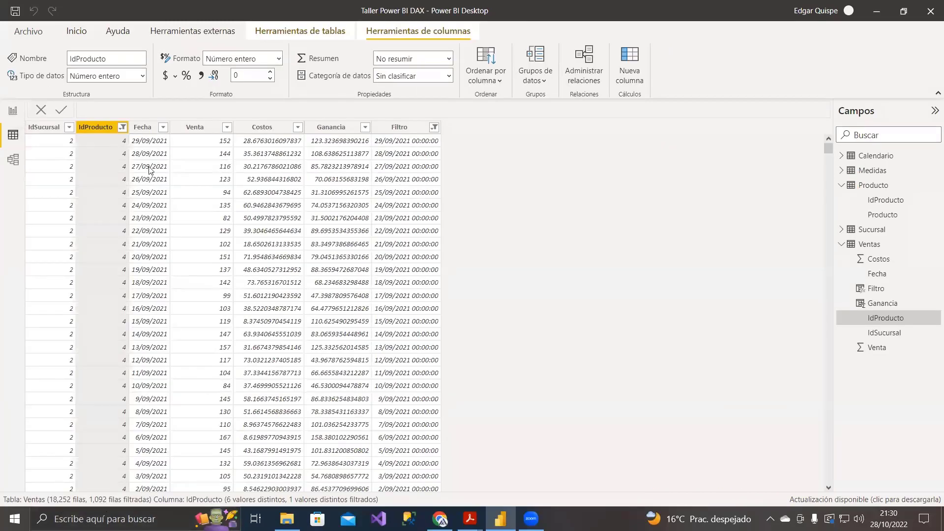
{"action": "left_click", "coordinate": [434, 128]}
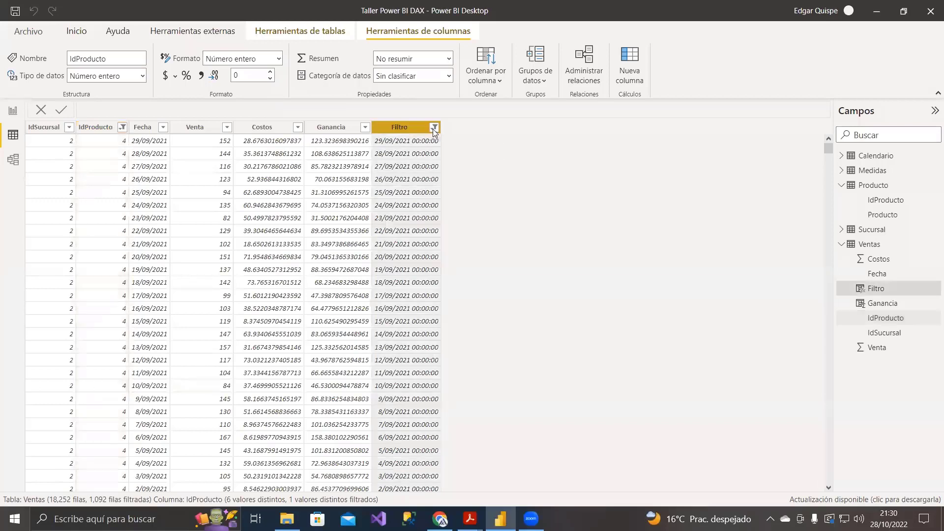
Step: Return to the full report page, clear 2021 in the year slicer and reselect it
{"action": "left_click", "coordinate": [5, 111]}
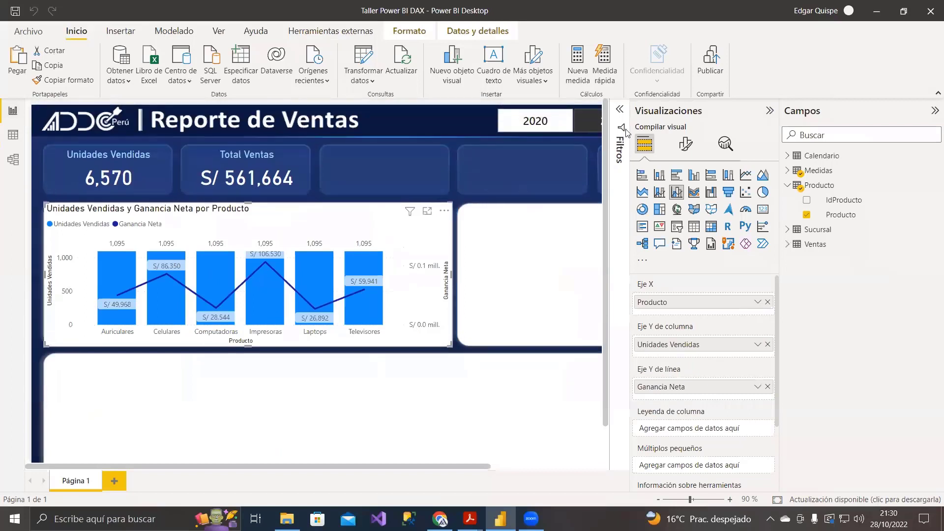
{"action": "left_click_drag", "start_coordinate": [422, 469], "coordinate": [515, 457]}
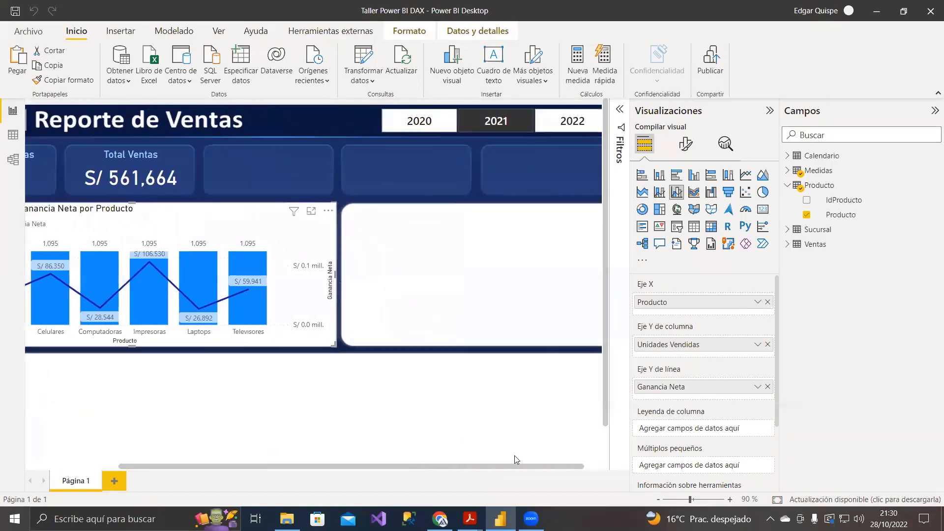
{"action": "left_click", "coordinate": [505, 124]}
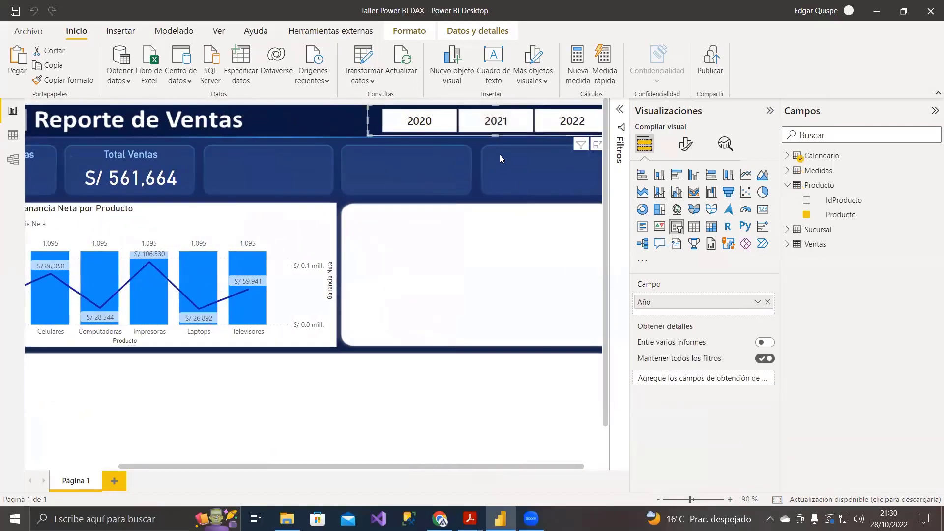
{"action": "left_click", "coordinate": [492, 123]}
{"action": "left_click_drag", "start_coordinate": [347, 472], "coordinate": [167, 461]}
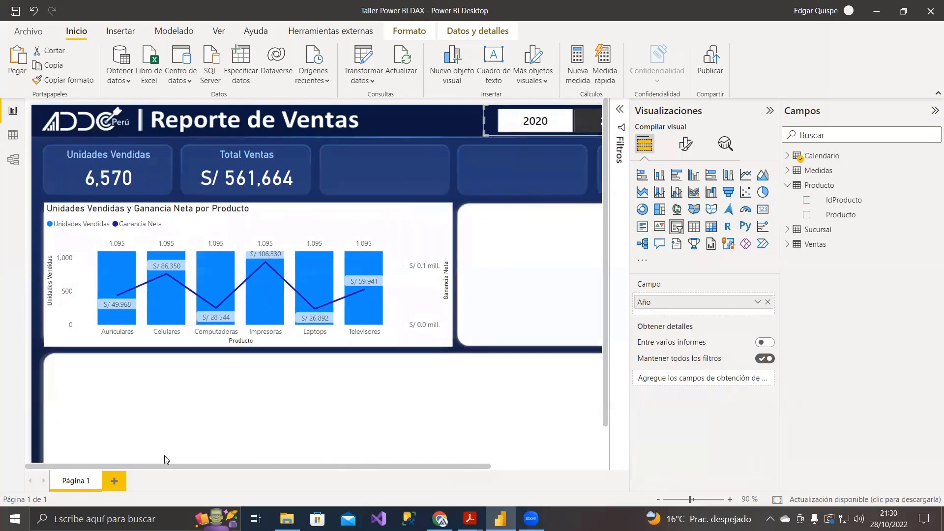
Step: Set the end date of the Ventas table's Filtro date filter to 31/12/2021
{"action": "left_click", "coordinate": [173, 240]}
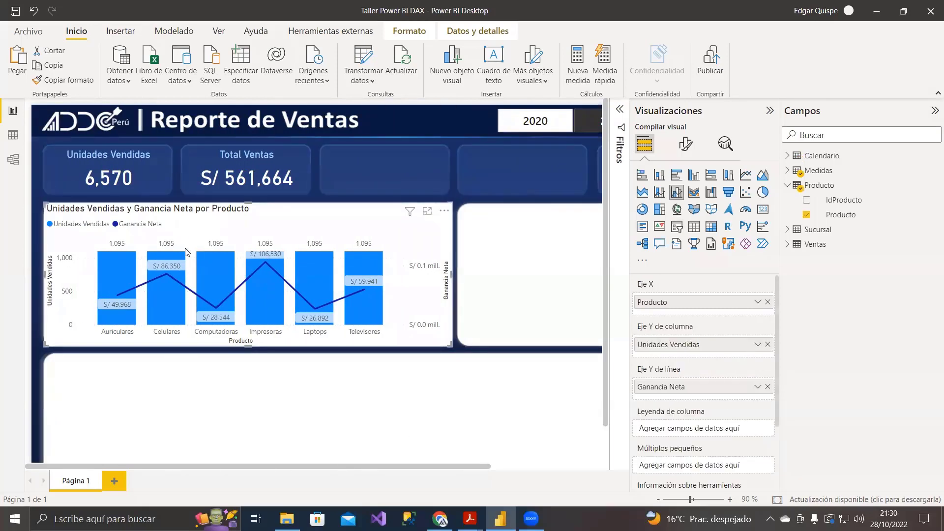
{"action": "left_click", "coordinate": [12, 134]}
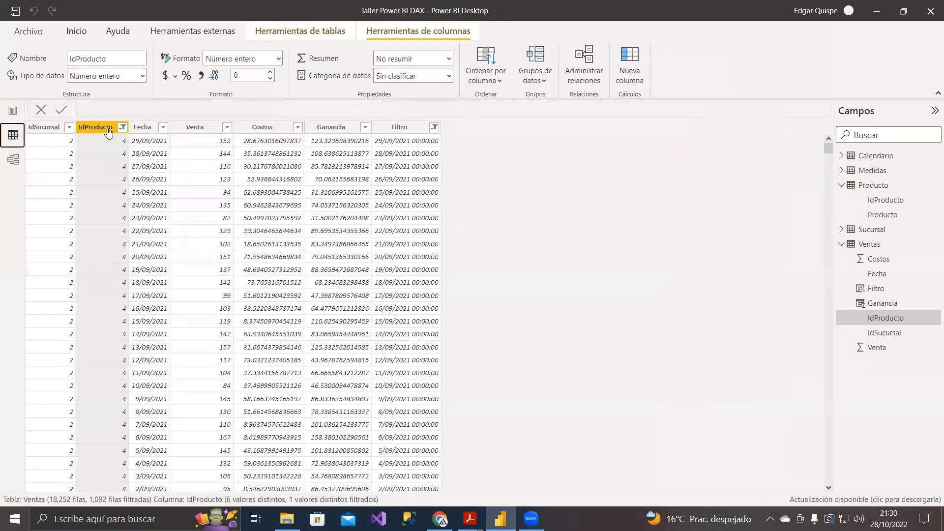
{"action": "scroll", "coordinate": [270, 215], "scroll_direction": "down", "scroll_amount": 5}
{"action": "scroll", "coordinate": [232, 270], "scroll_direction": "up", "scroll_amount": 5}
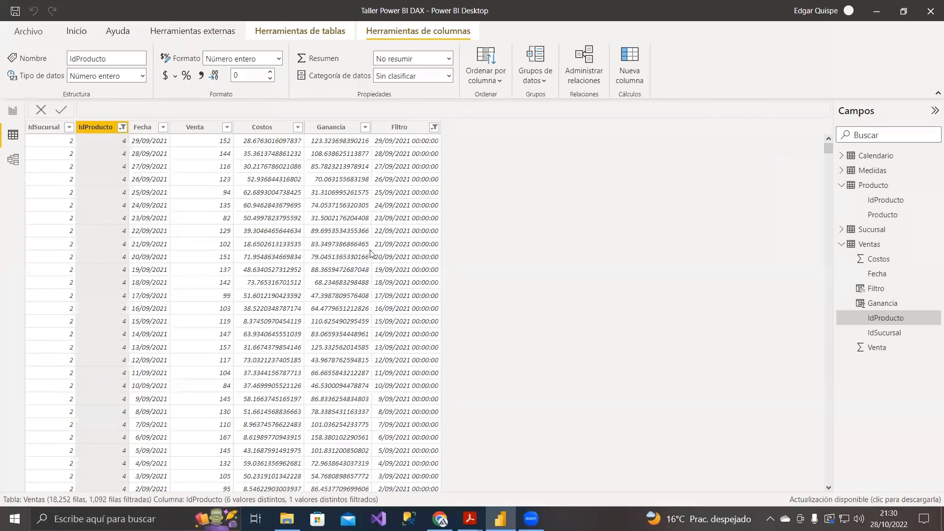
{"action": "left_click", "coordinate": [399, 127]}
{"action": "left_click", "coordinate": [434, 127]}
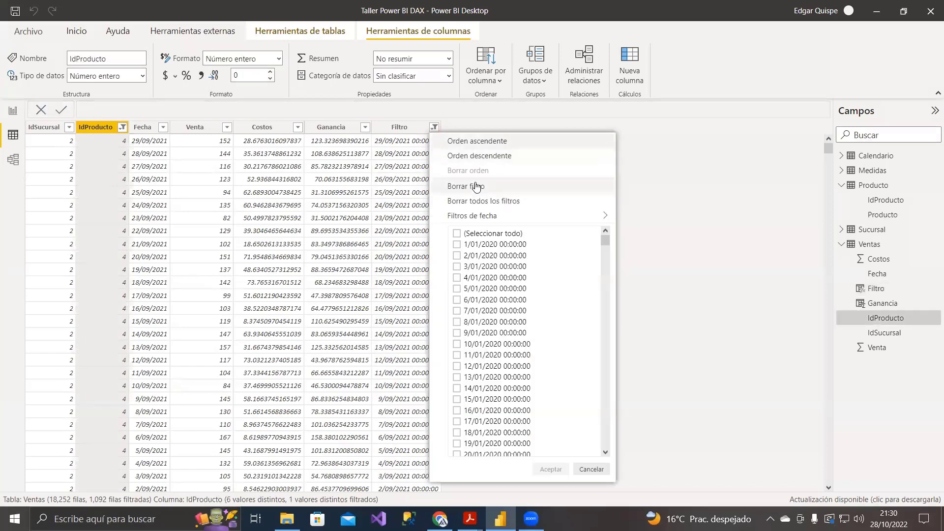
{"action": "mouse_move", "coordinate": [513, 215]}
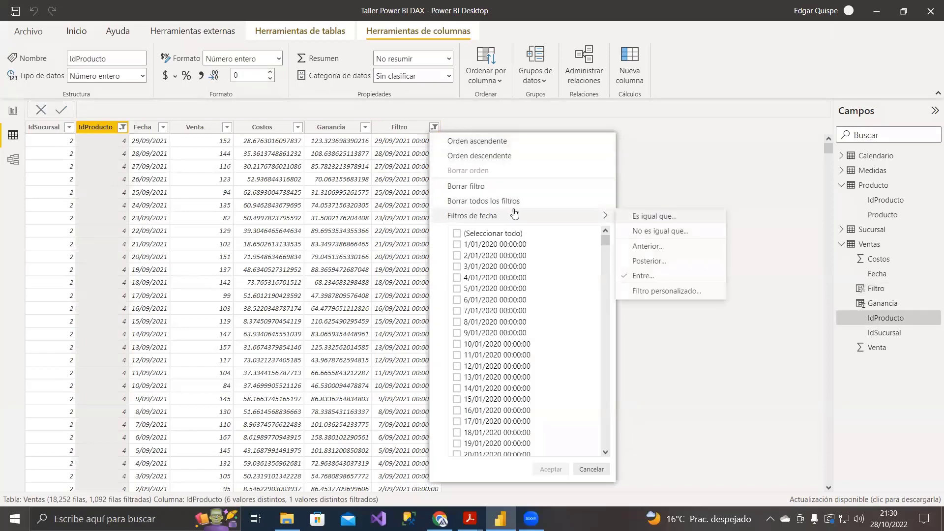
{"action": "left_click", "coordinate": [651, 292]}
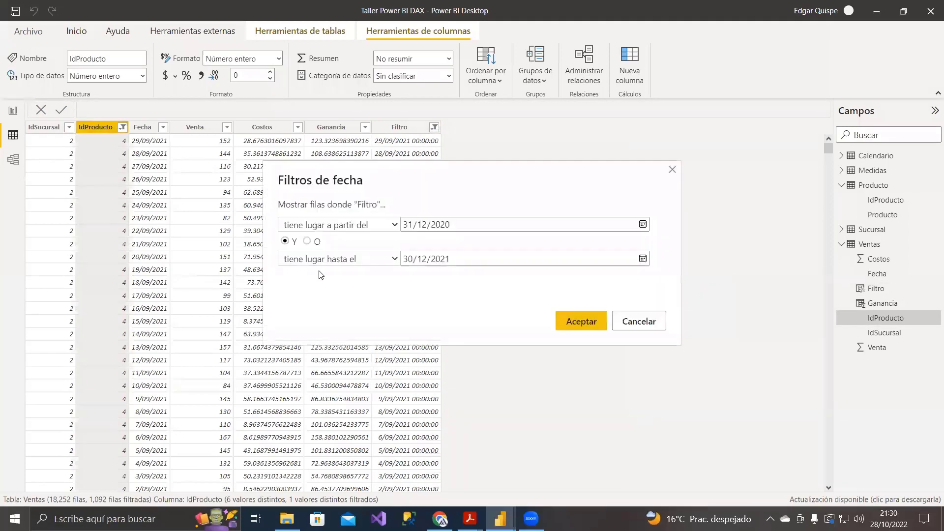
{"action": "left_click", "coordinate": [406, 259]}
{"action": "type", "text": "31"}
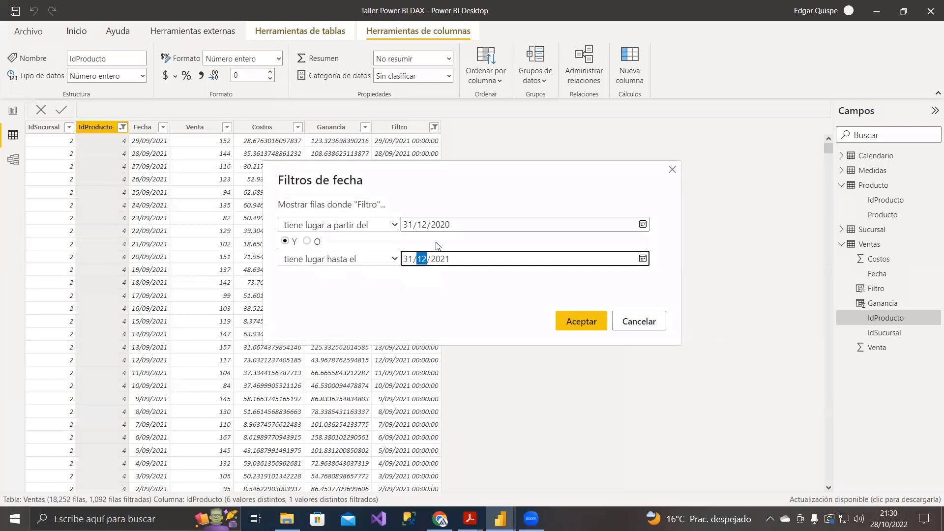
{"action": "left_click", "coordinate": [580, 322]}
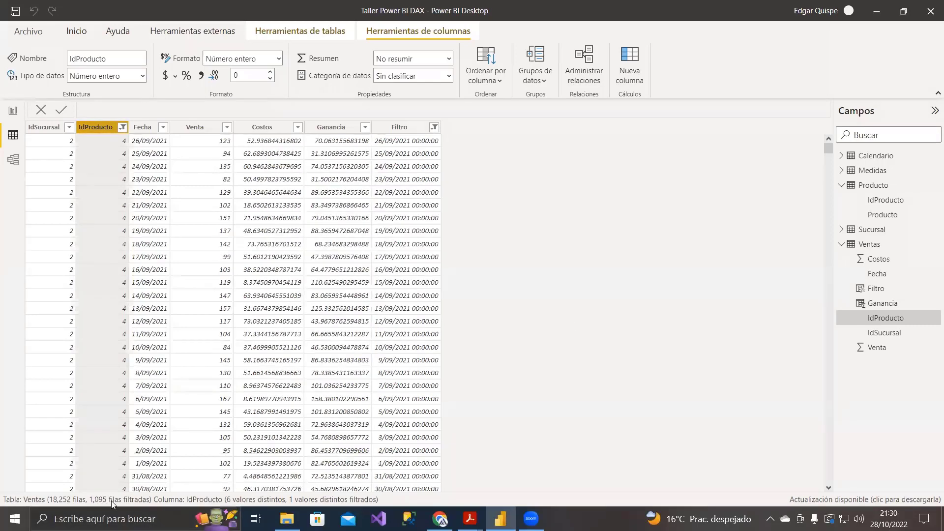
Step: Check the product chart in the report, and filter the Ventas table's IdProducto column to only 5
{"action": "left_click", "coordinate": [13, 111]}
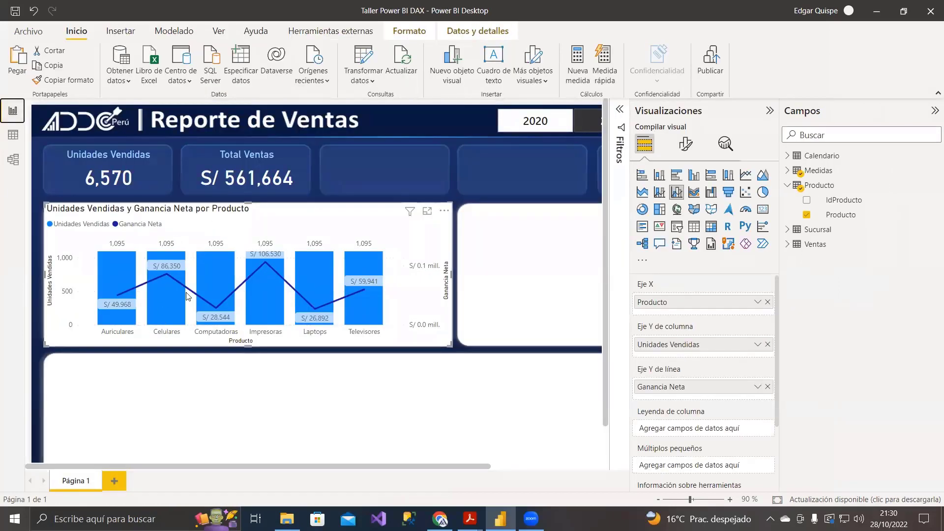
{"action": "left_click", "coordinate": [13, 134]}
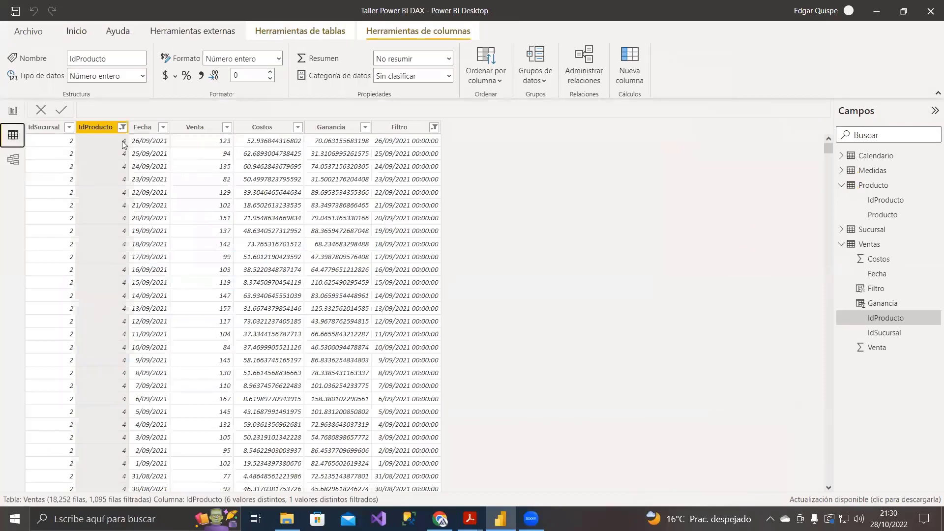
{"action": "left_click", "coordinate": [122, 128]}
{"action": "left_click", "coordinate": [145, 262]}
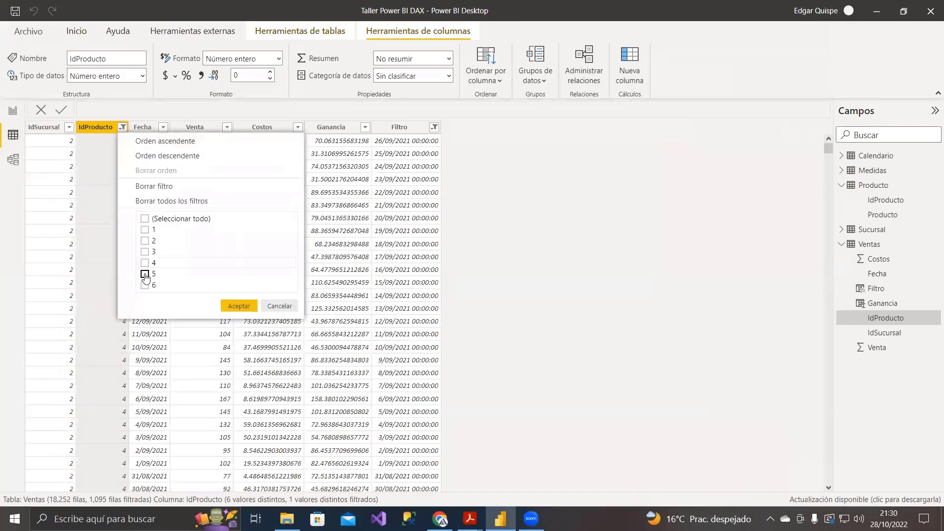
{"action": "left_click", "coordinate": [145, 275]}
{"action": "left_click", "coordinate": [237, 305]}
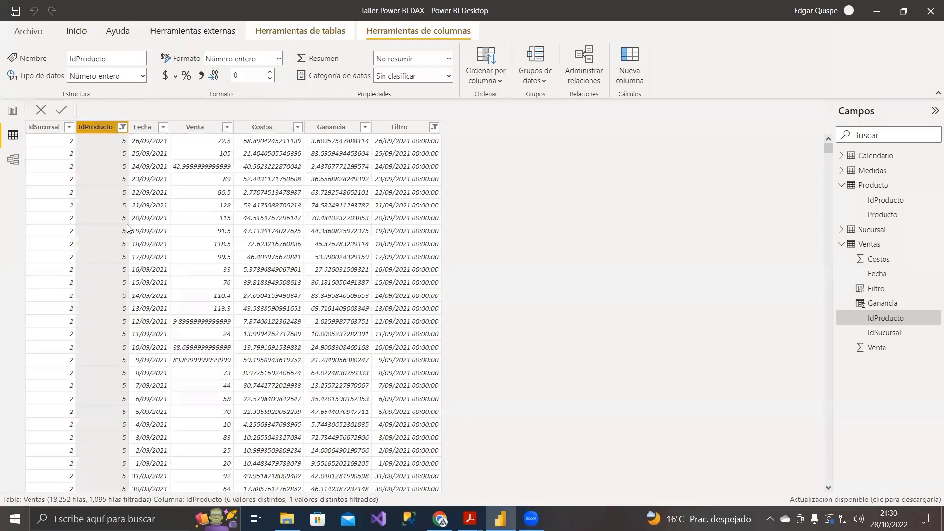
Step: Clear the Producto column filter in the Producto table and inspect the row with IdProducto 5
{"action": "left_click", "coordinate": [880, 186]}
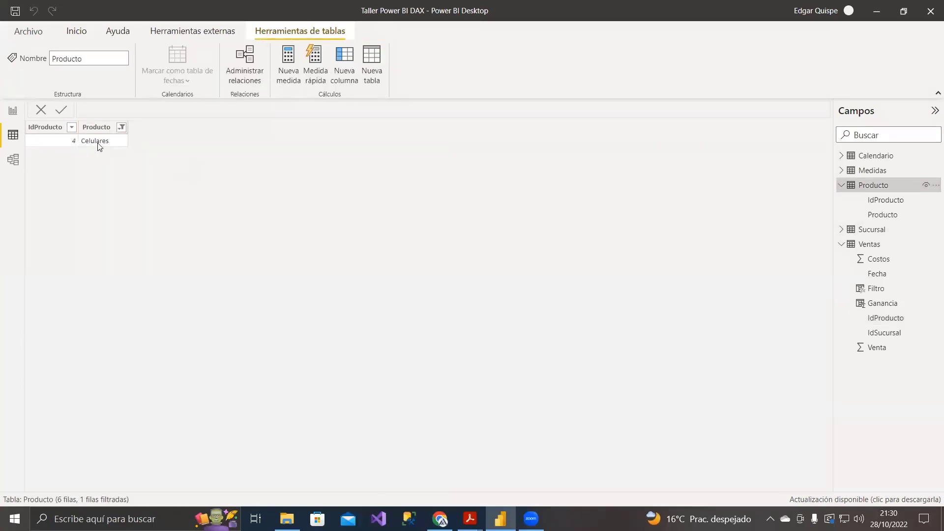
{"action": "left_click", "coordinate": [122, 128]}
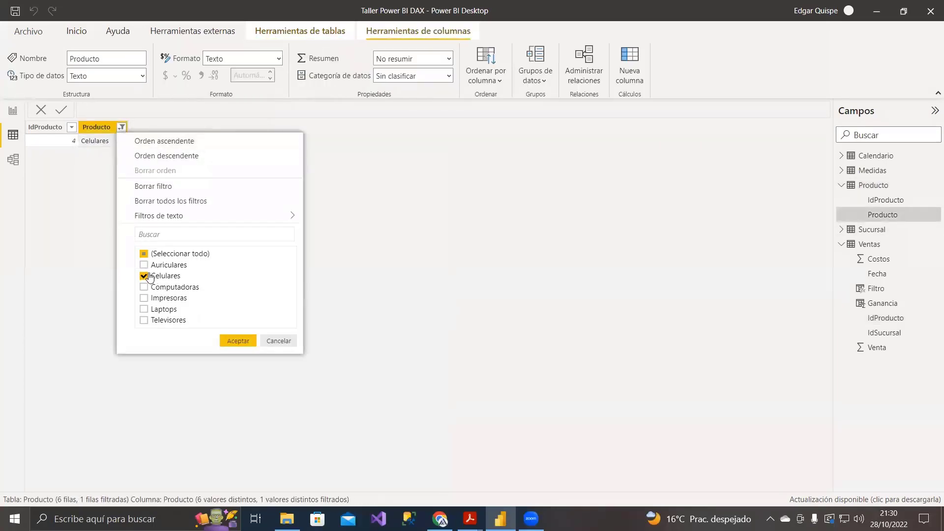
{"action": "left_click", "coordinate": [155, 186]}
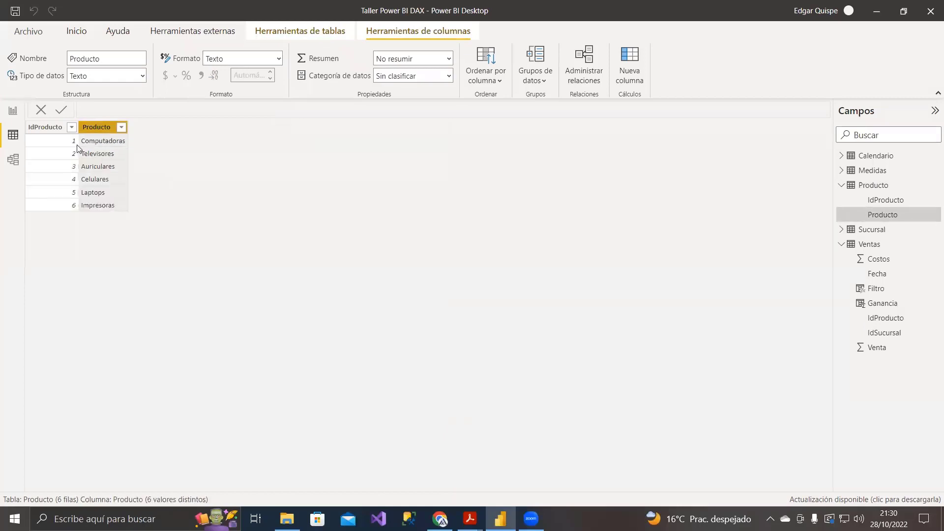
{"action": "left_click", "coordinate": [75, 198]}
{"action": "left_click", "coordinate": [93, 194]}
Step: Compare the filtered row count of Ventas for IdProducto 5 with the units sold in the report's product chart
{"action": "left_click", "coordinate": [13, 110]}
{"action": "left_click", "coordinate": [12, 135]}
{"action": "left_click", "coordinate": [869, 244]}
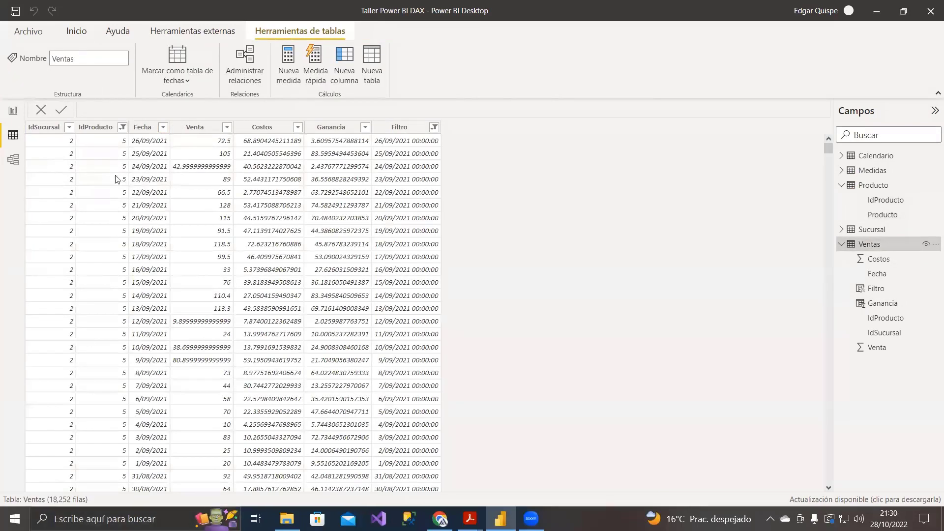
{"action": "left_click", "coordinate": [113, 131]}
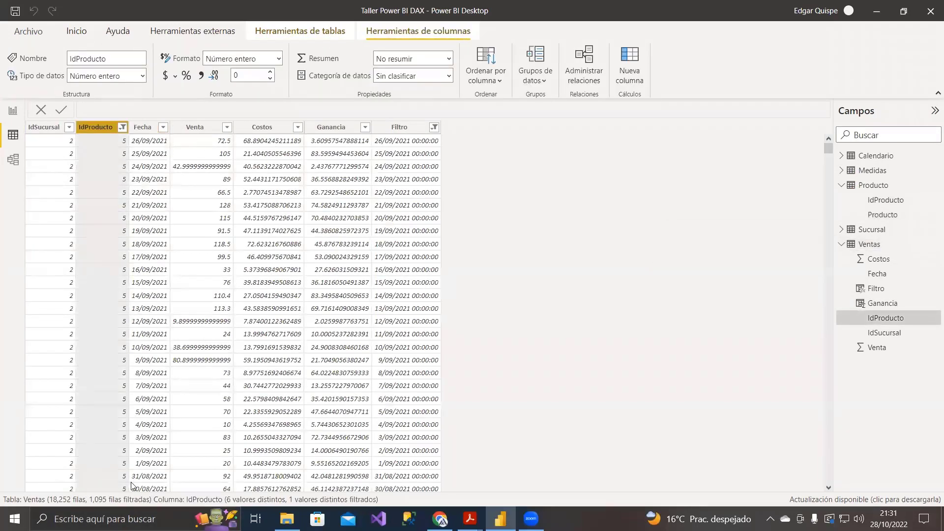
{"action": "left_click", "coordinate": [13, 110]}
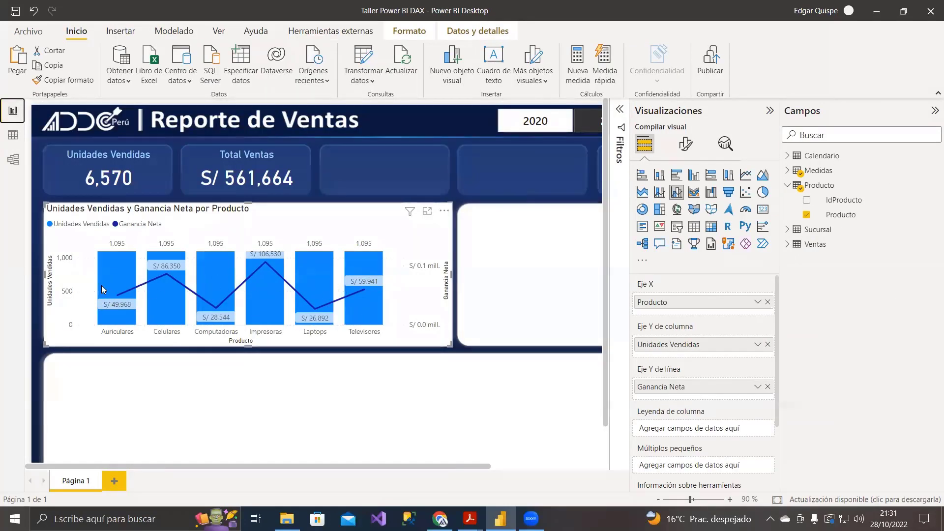
{"action": "mouse_move", "coordinate": [103, 289]}
Step: Collapse the Visualizaciones and Campos panes, and switch briefly to Chrome to check the published reference report
{"action": "left_click", "coordinate": [769, 111]}
{"action": "left_click", "coordinate": [933, 112]}
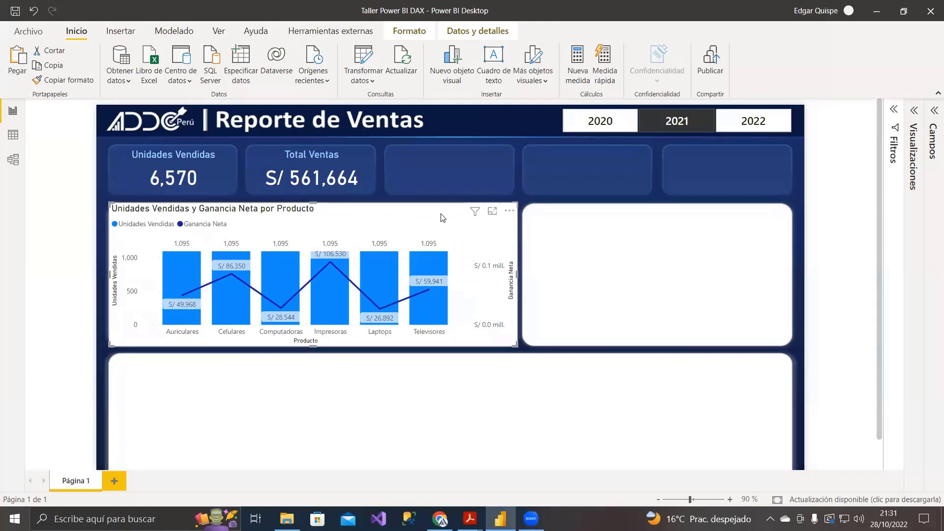
{"action": "left_click", "coordinate": [440, 519]}
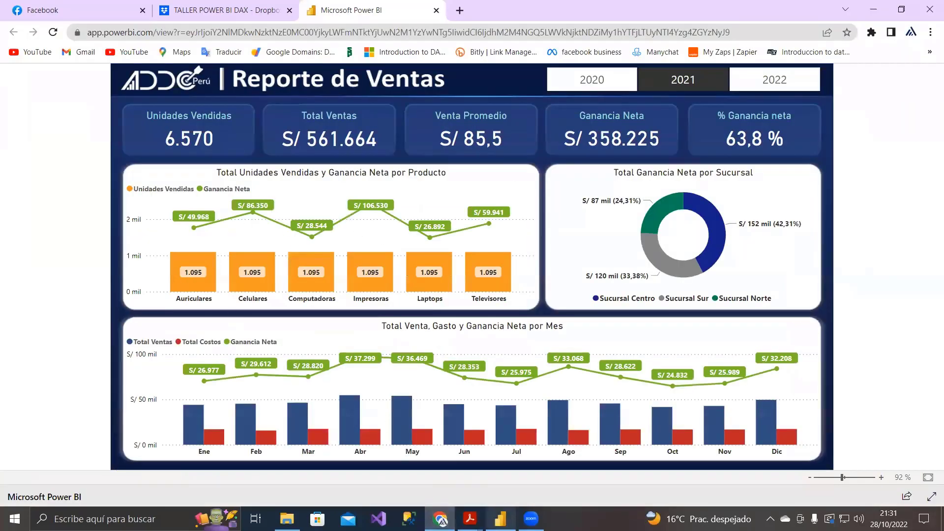
{"action": "left_click", "coordinate": [500, 519]}
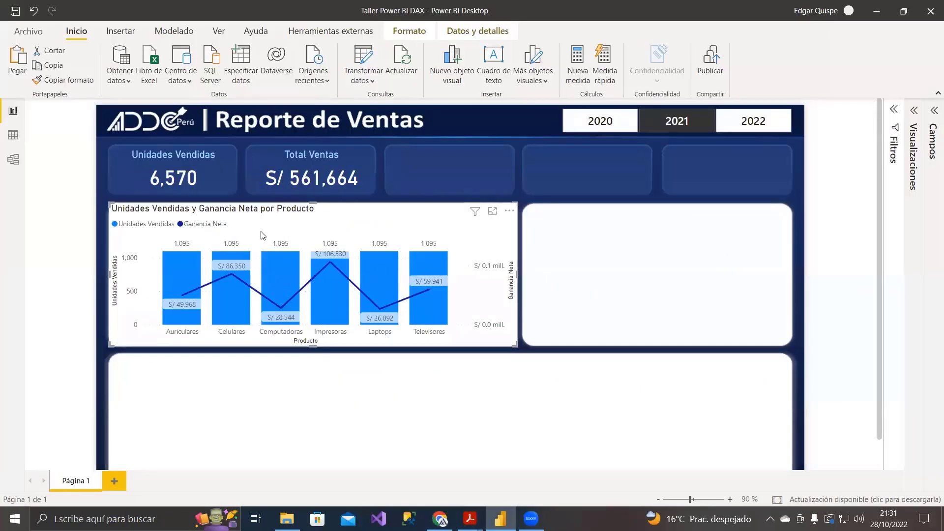
Step: Turn off the X-axis title of the Unidades Vendidas y Ganancia Neta por Producto chart
{"action": "left_click", "coordinate": [913, 110]}
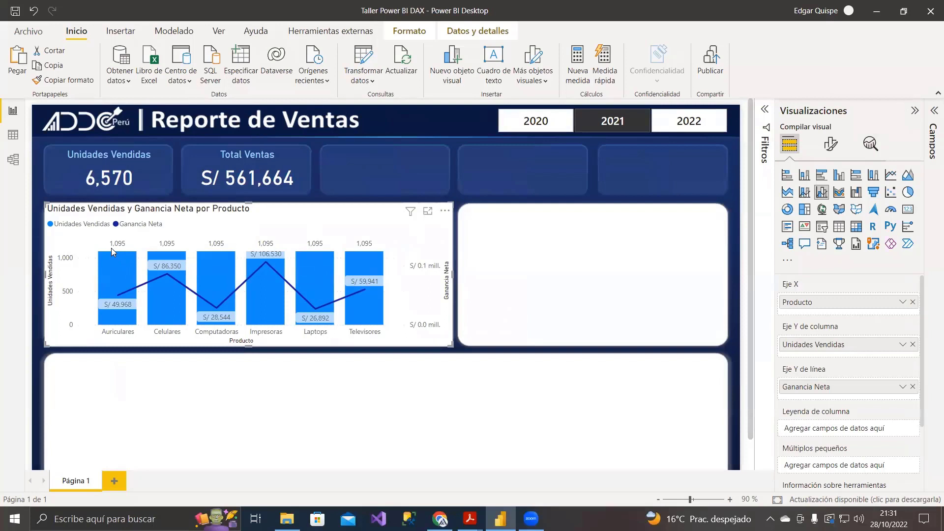
{"action": "left_click", "coordinate": [831, 145]}
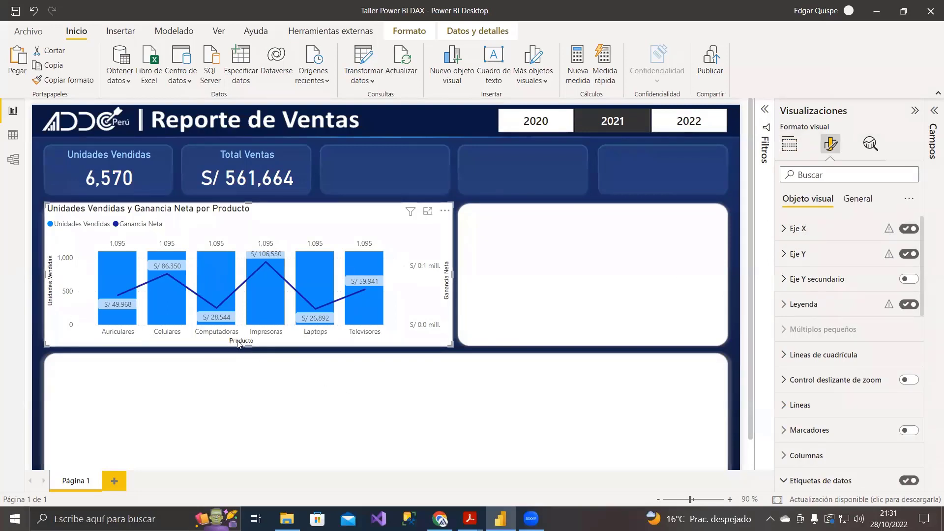
{"action": "left_click", "coordinate": [797, 228]}
{"action": "scroll", "coordinate": [894, 330], "scroll_direction": "down", "scroll_amount": 2}
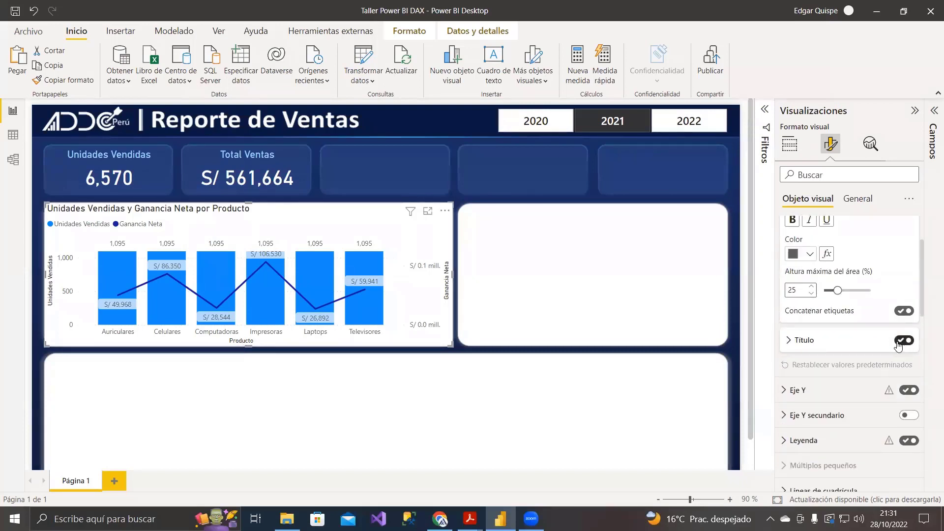
{"action": "left_click", "coordinate": [903, 340]}
{"action": "scroll", "coordinate": [836, 275], "scroll_direction": "up", "scroll_amount": 3}
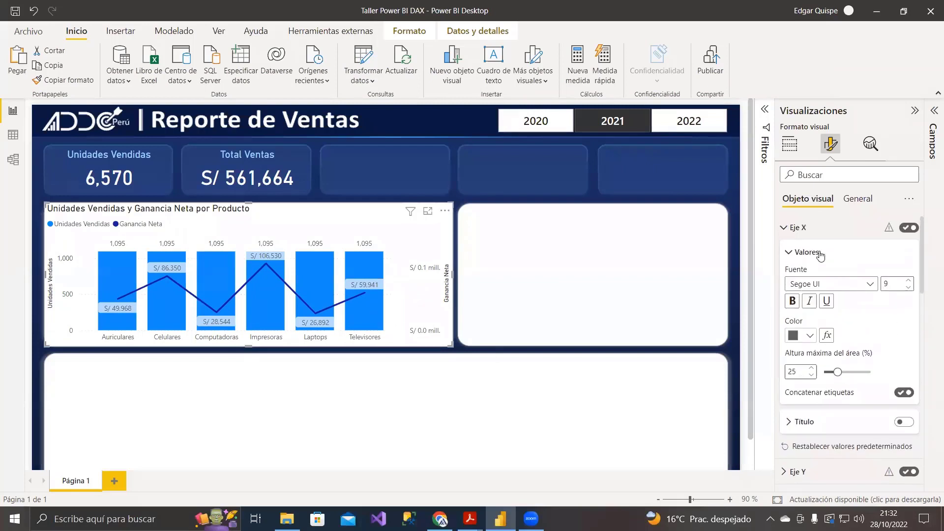
Step: Turn off the primary Y-axis title of the product combo chart
{"action": "left_click", "coordinate": [785, 229]}
{"action": "left_click", "coordinate": [783, 254]}
{"action": "scroll", "coordinate": [836, 295], "scroll_direction": "down", "scroll_amount": 3}
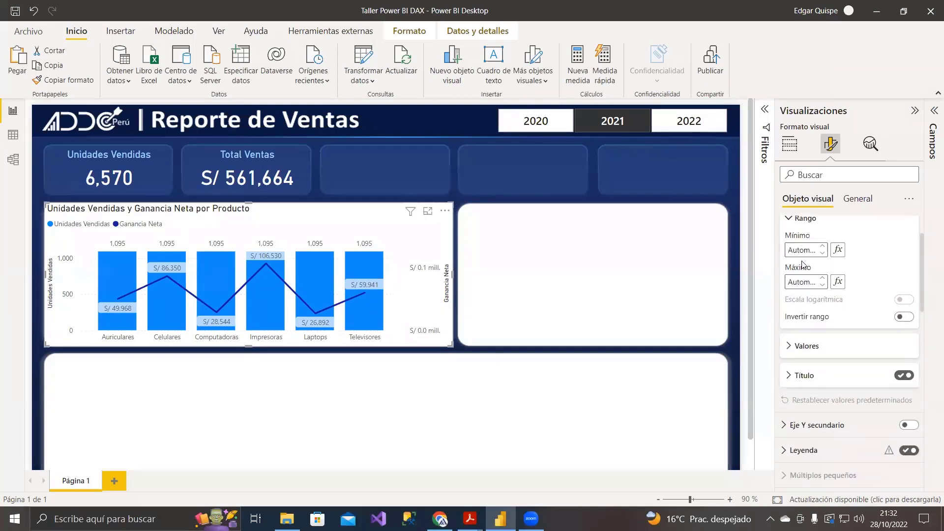
{"action": "scroll", "coordinate": [786, 364], "scroll_direction": "up", "scroll_amount": 1}
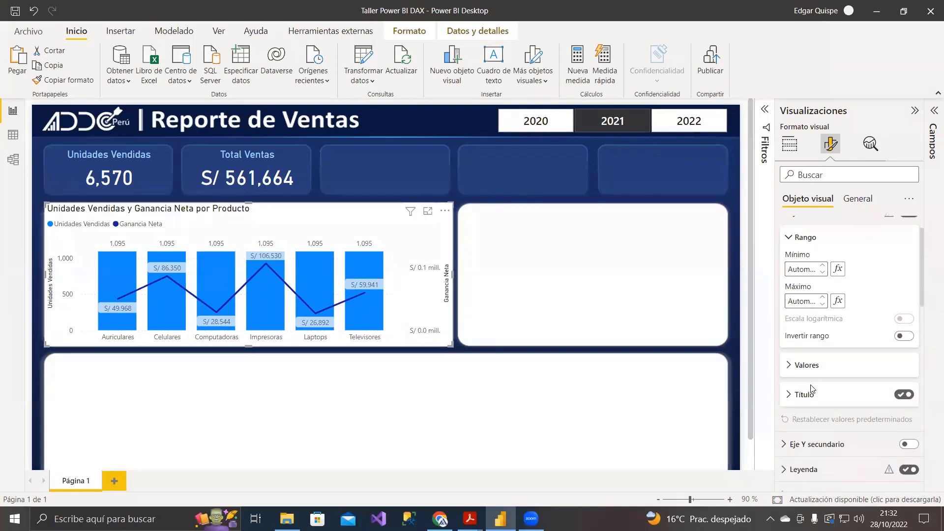
{"action": "left_click", "coordinate": [904, 395]}
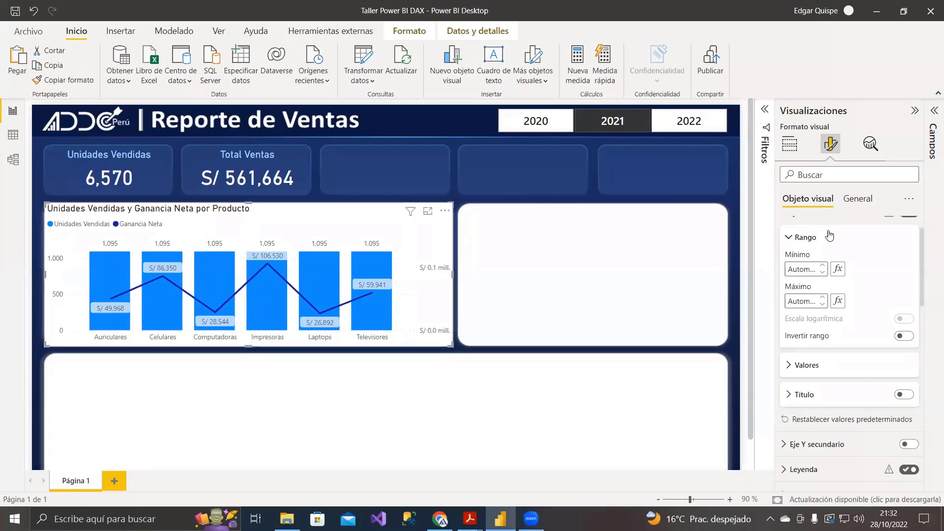
{"action": "scroll", "coordinate": [882, 273], "scroll_direction": "up", "scroll_amount": 1}
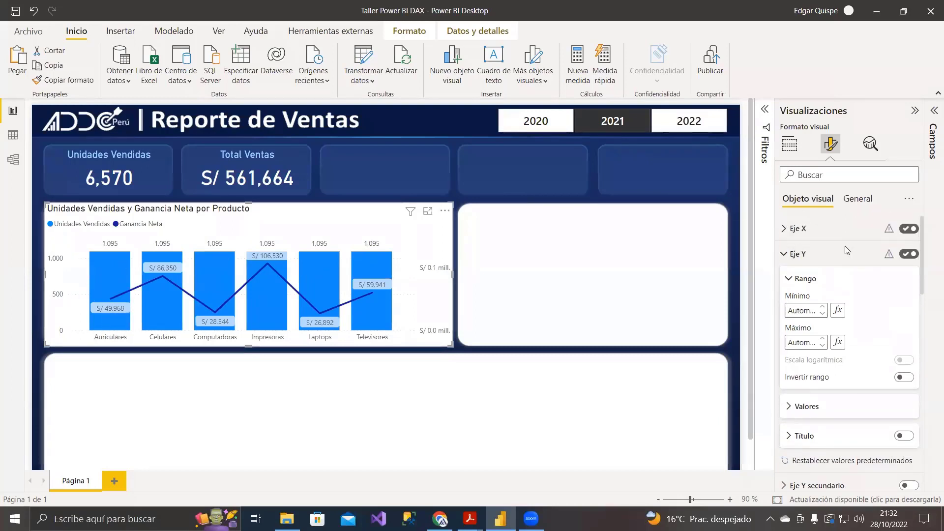
Step: Try a primary Y-axis maximum of 3000 on the product chart, and set it to 2500 instead
{"action": "left_click", "coordinate": [798, 313]}
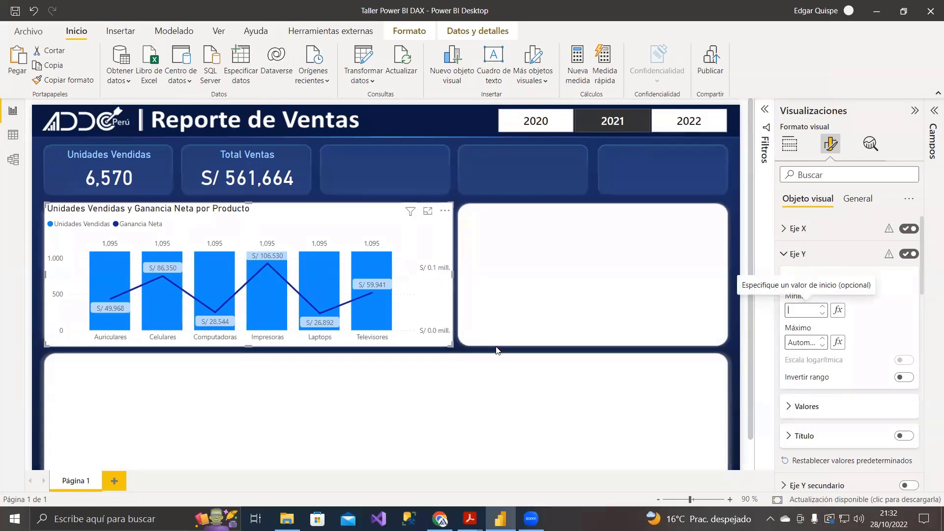
{"action": "left_click", "coordinate": [793, 340]}
{"action": "type", "text": "3000"}
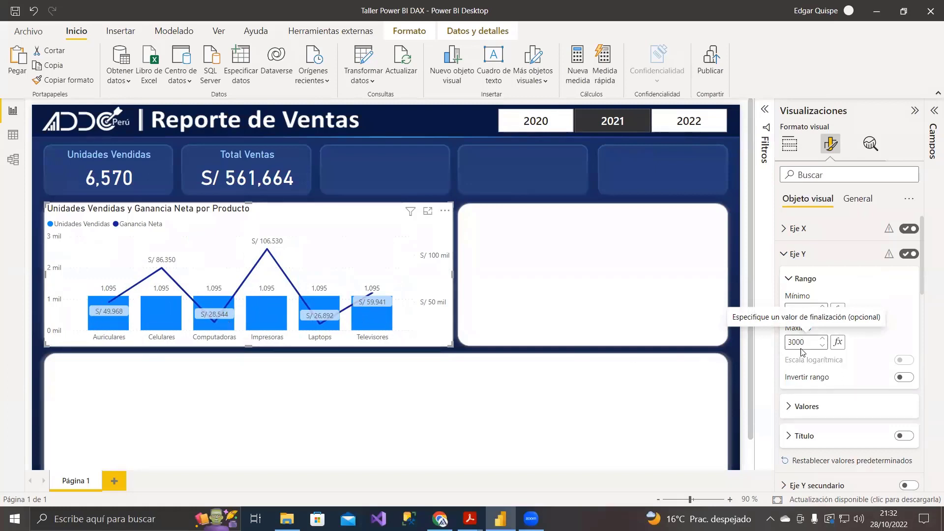
{"action": "left_click_drag", "start_coordinate": [808, 343], "coordinate": [766, 343]}
{"action": "type", "text": "2500"}
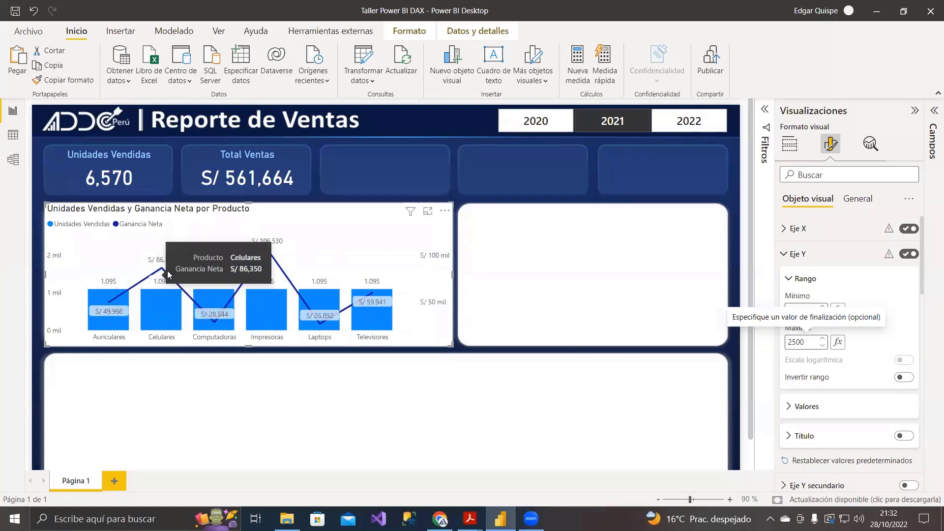
{"action": "left_click", "coordinate": [785, 253]}
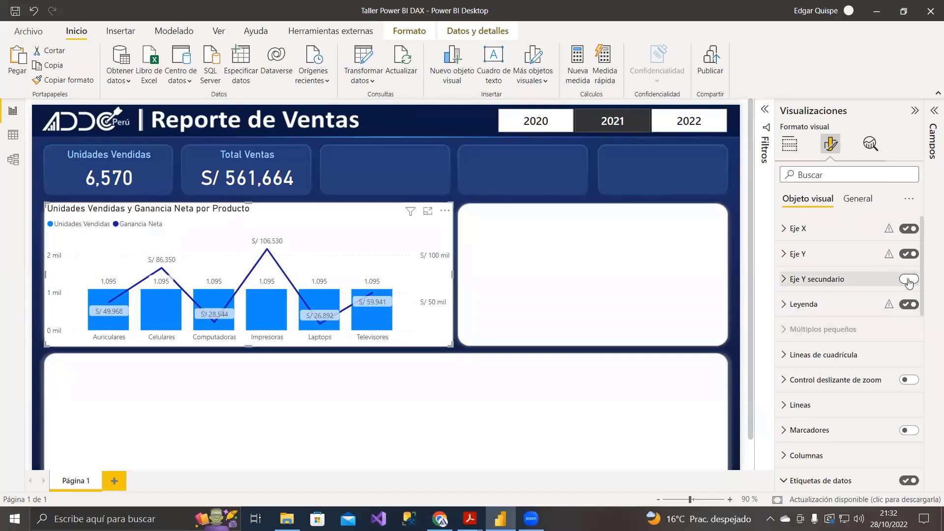
Step: Try secondary Y-axis minimum values of 0, 10000 and 1000 on the product combo chart
{"action": "left_click", "coordinate": [784, 279]}
{"action": "scroll", "coordinate": [841, 293], "scroll_direction": "down", "scroll_amount": 2}
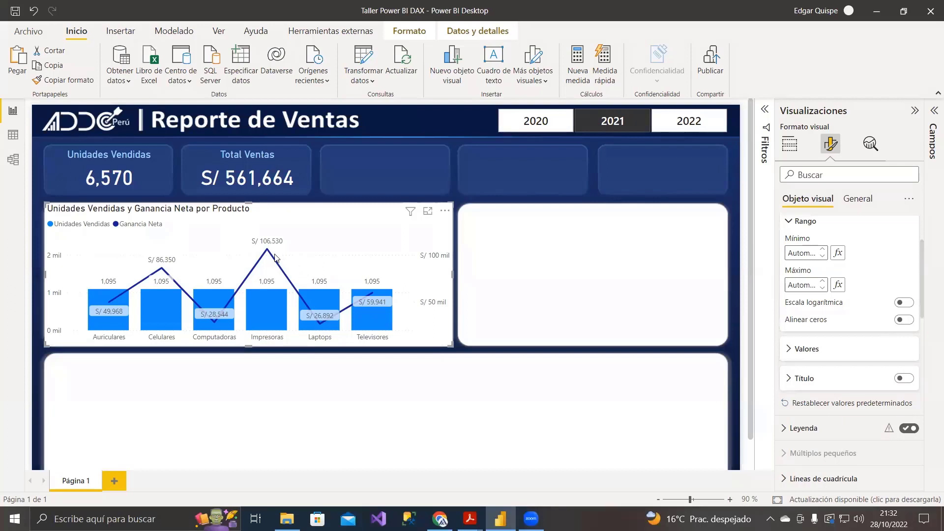
{"action": "left_click", "coordinate": [801, 253]}
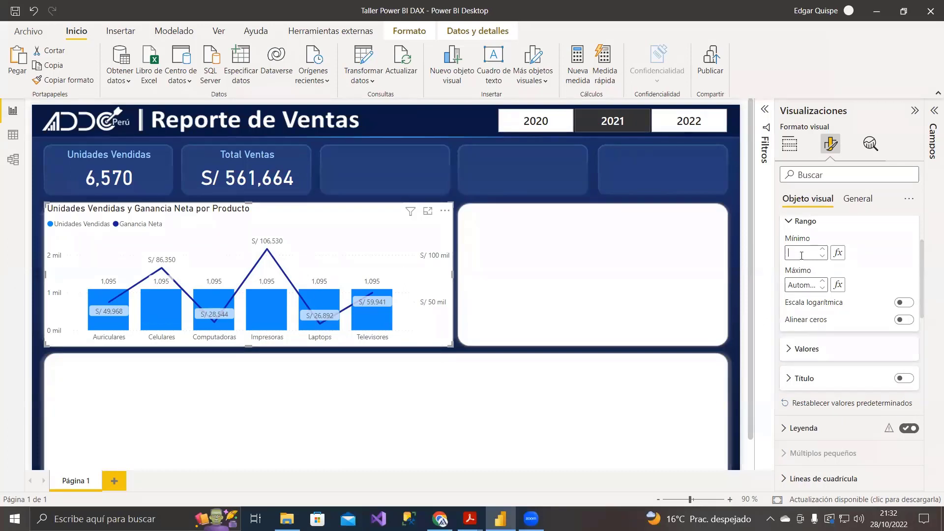
{"action": "scroll", "coordinate": [879, 292], "scroll_direction": "up", "scroll_amount": 2}
{"action": "type", "text": "0"}
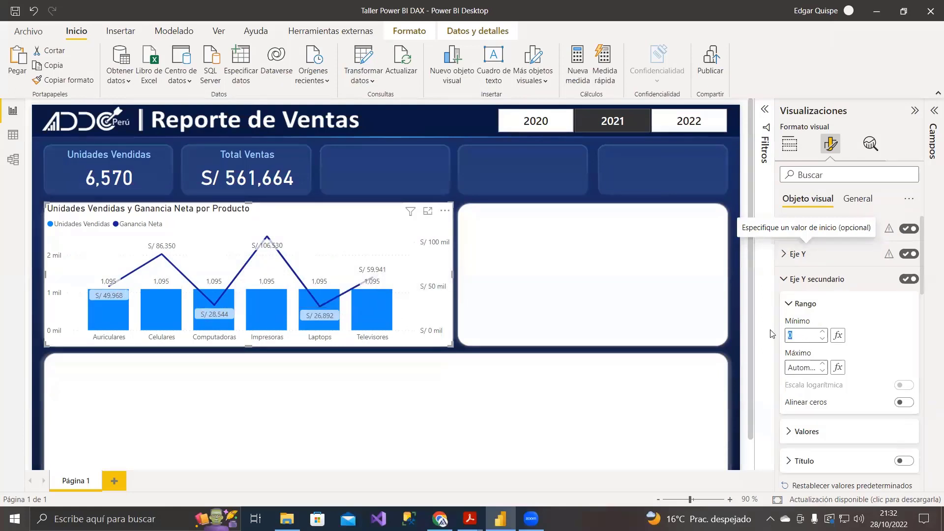
{"action": "type", "text": "1000"}
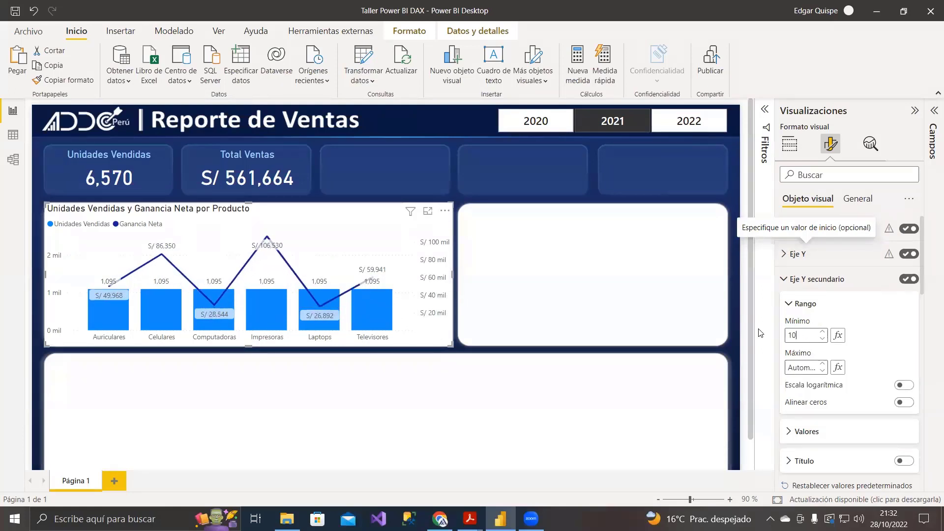
{"action": "type", "text": "0"}
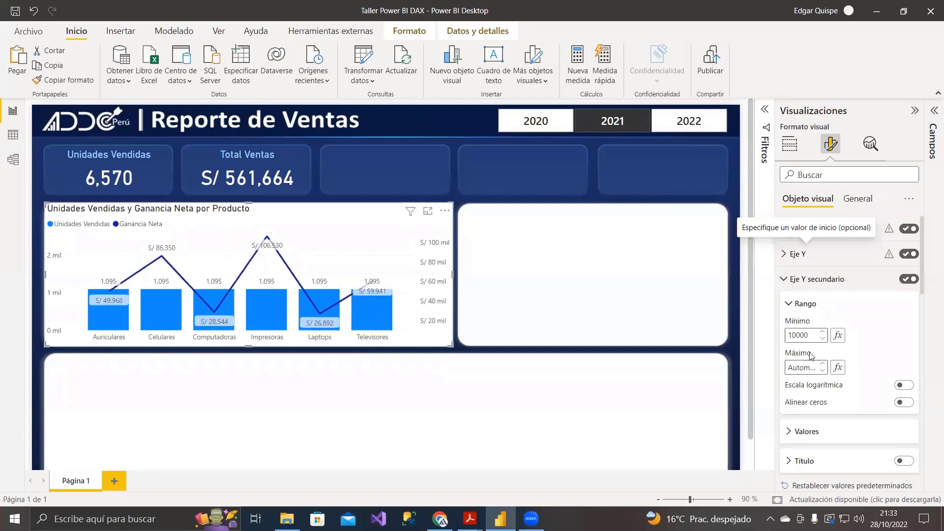
{"action": "left_click", "coordinate": [791, 333]}
{"action": "key", "text": "Up"}
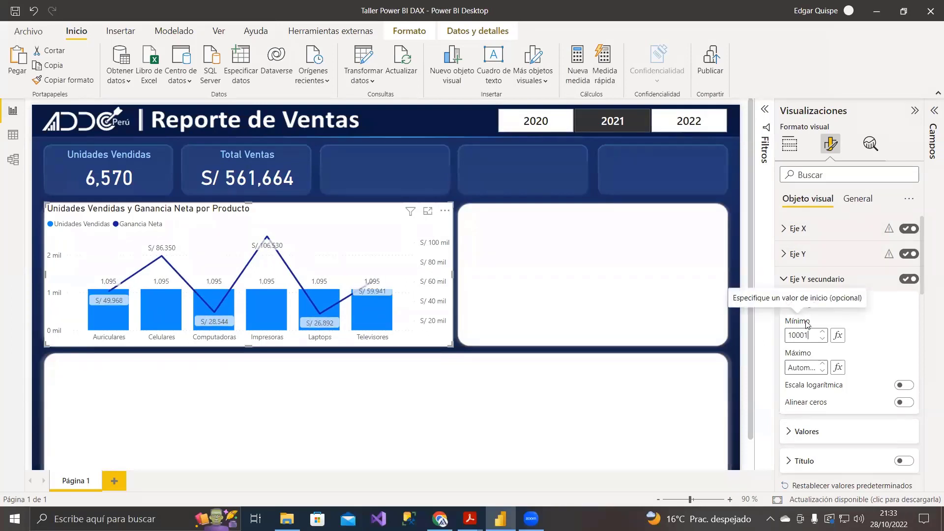
{"action": "key", "text": "BackSpace"}
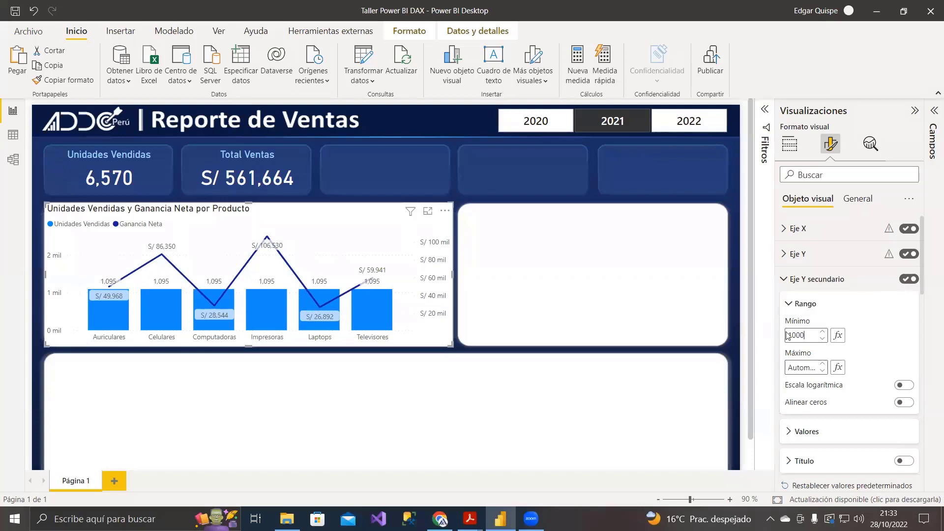
Step: Try secondary Y-axis minimums of -1000 and -10000, set -50000 instead, and collapse the range settings
{"action": "left_click", "coordinate": [793, 334]}
{"action": "type", "text": "-1"}
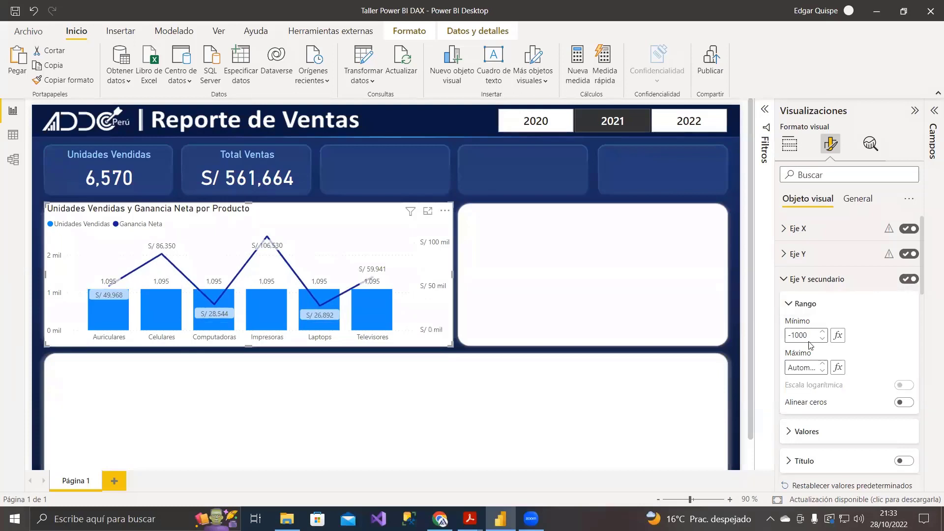
{"action": "type", "text": "0"}
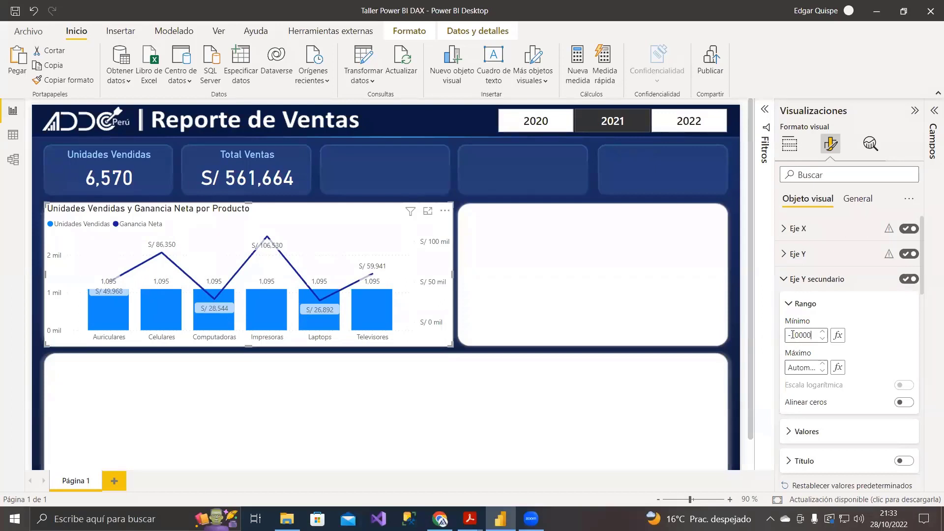
{"action": "key", "text": "BackSpace"}
{"action": "type", "text": "5"}
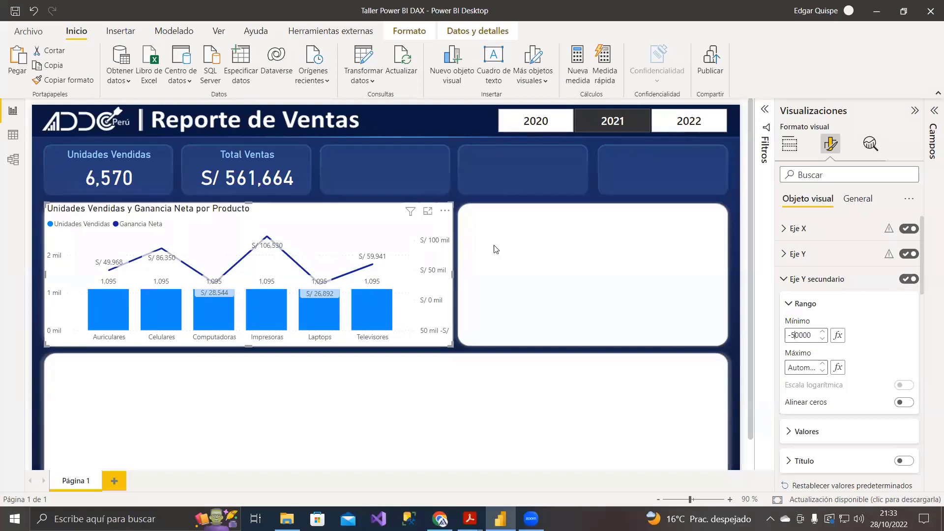
{"action": "left_click", "coordinate": [840, 303]}
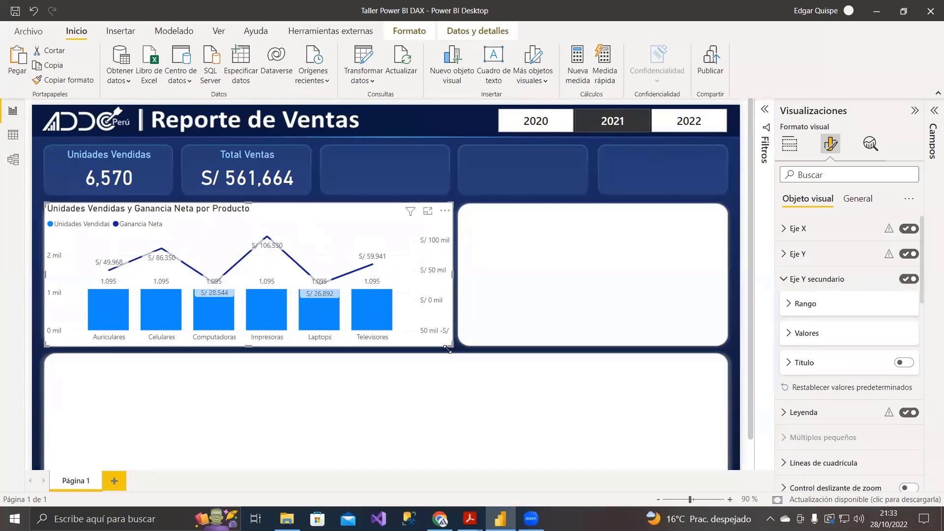
Step: Turn off both the secondary and primary Y axes of the product combo chart
{"action": "left_click", "coordinate": [909, 279]}
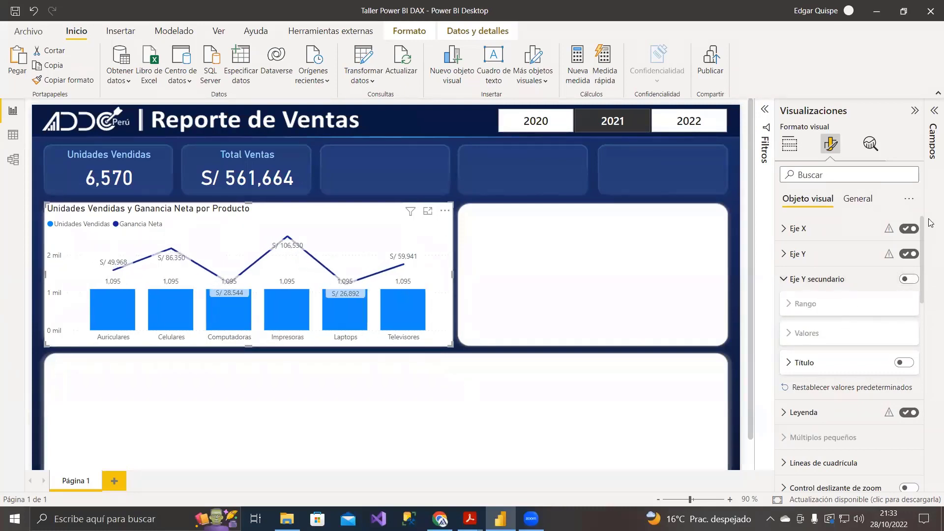
{"action": "left_click", "coordinate": [905, 252]}
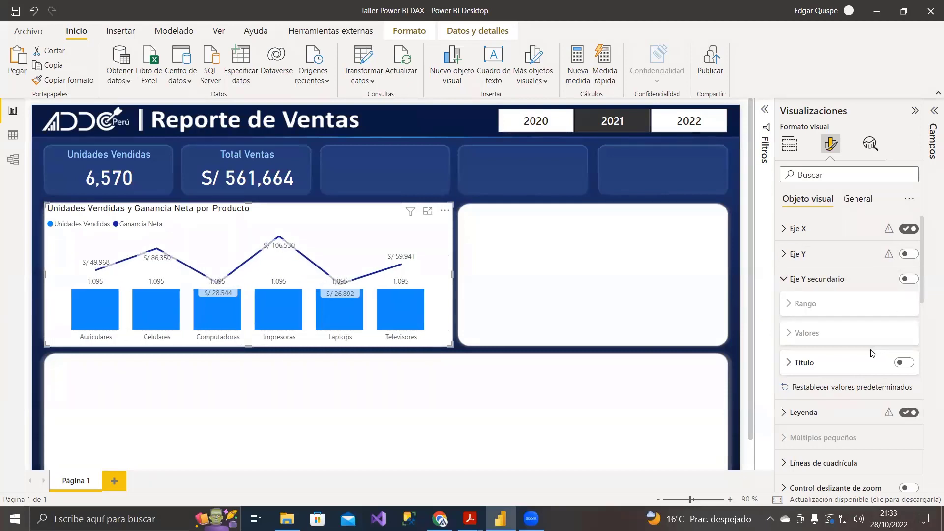
{"action": "left_click", "coordinate": [795, 284]}
Step: Open the series choices for the data labels of the product combo chart
{"action": "scroll", "coordinate": [835, 295], "scroll_direction": "down", "scroll_amount": 5}
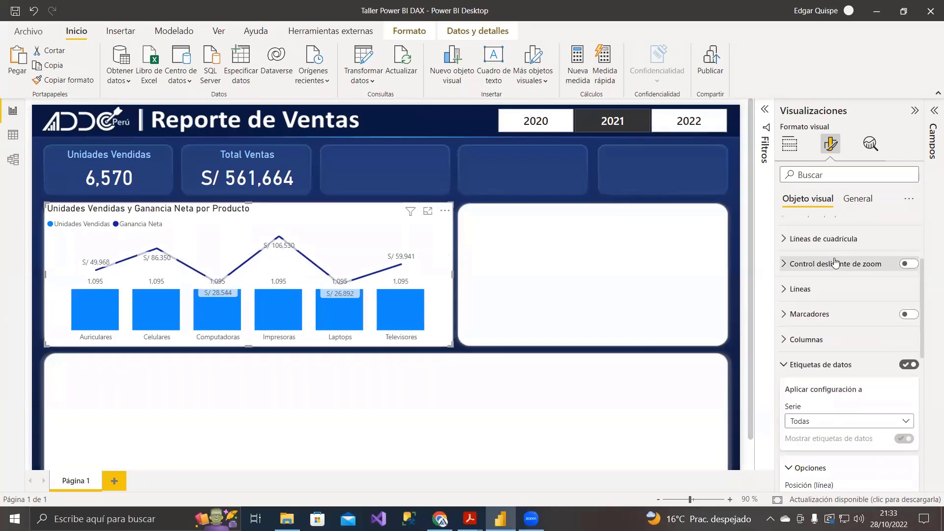
{"action": "scroll", "coordinate": [846, 295], "scroll_direction": "down", "scroll_amount": 1}
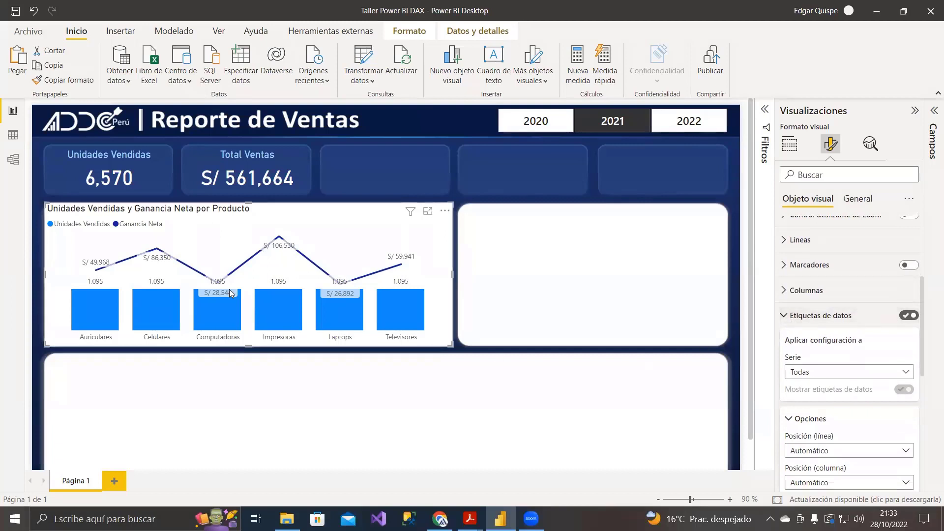
{"action": "scroll", "coordinate": [754, 347], "scroll_direction": "down", "scroll_amount": 1}
{"action": "left_click", "coordinate": [823, 376]}
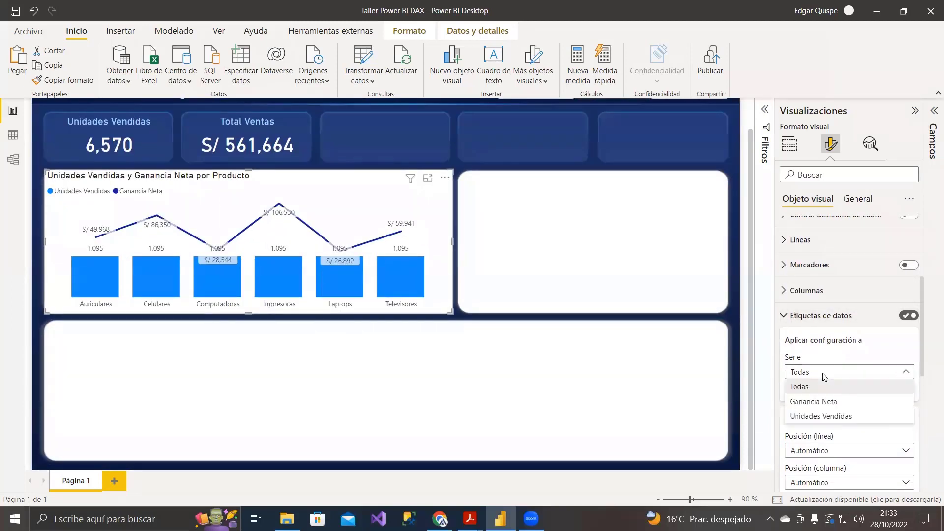
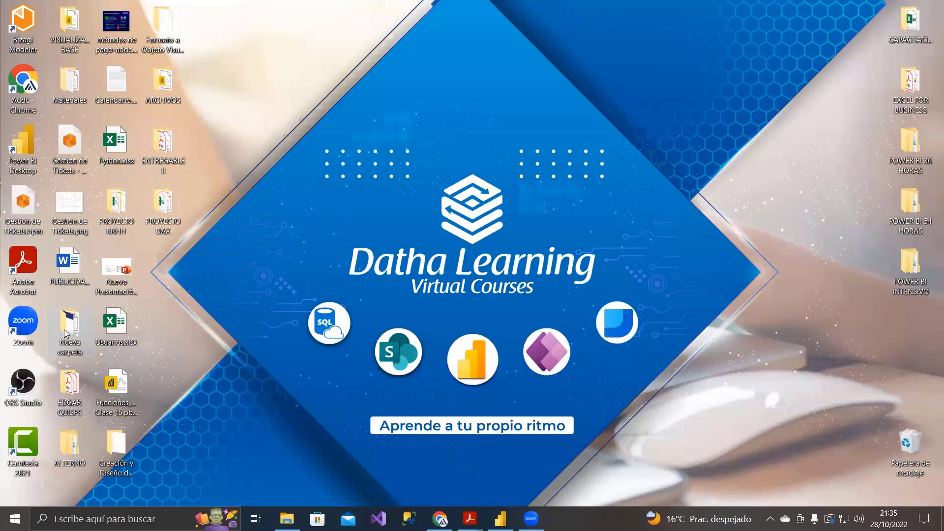
Step: Search Windows for the ENTREGABLE II folder, open it in File Explorer, and reposition its window
{"action": "left_click", "coordinate": [91, 514]}
{"action": "type", "text": "entre"}
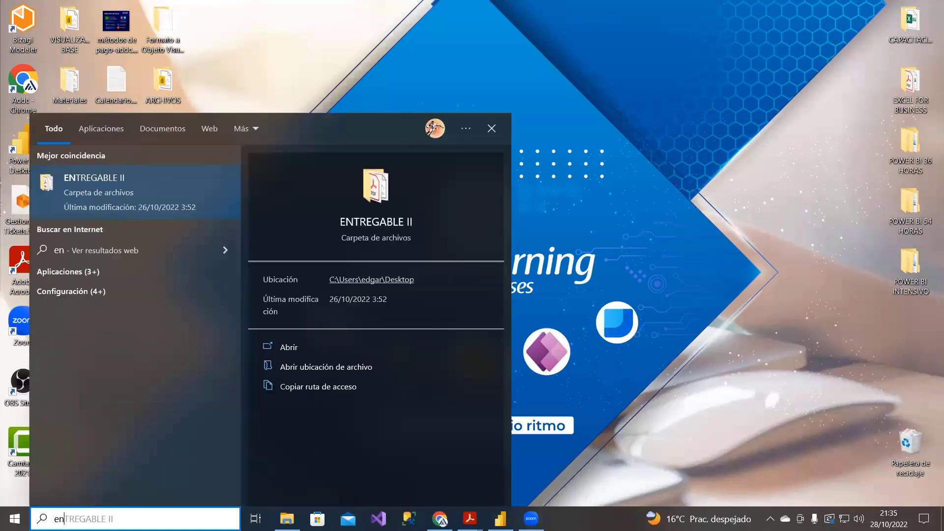
{"action": "left_click", "coordinate": [117, 216]}
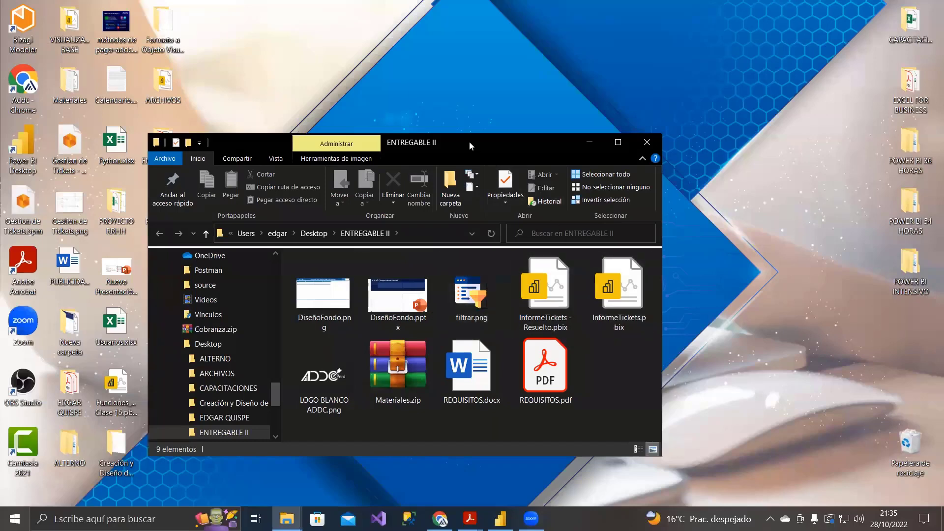
{"action": "left_click_drag", "start_coordinate": [469, 140], "coordinate": [428, 85]}
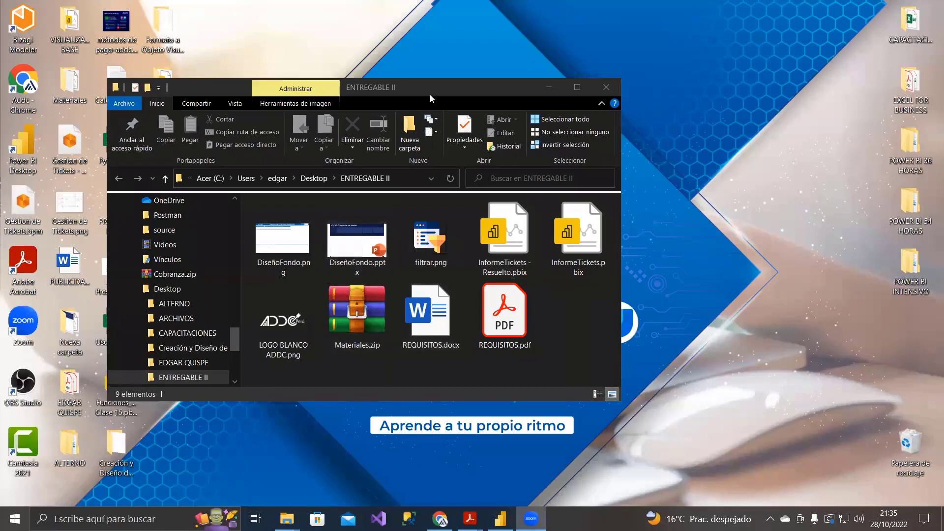
{"action": "left_click_drag", "start_coordinate": [429, 93], "coordinate": [337, 96]}
Step: Open REQUISITOS.pdf, launch the published report from the LINK DEL INFORME section, and minimize Chrome to return to the PDF
{"action": "left_click", "coordinate": [420, 317]}
{"action": "double_click", "coordinate": [420, 317]}
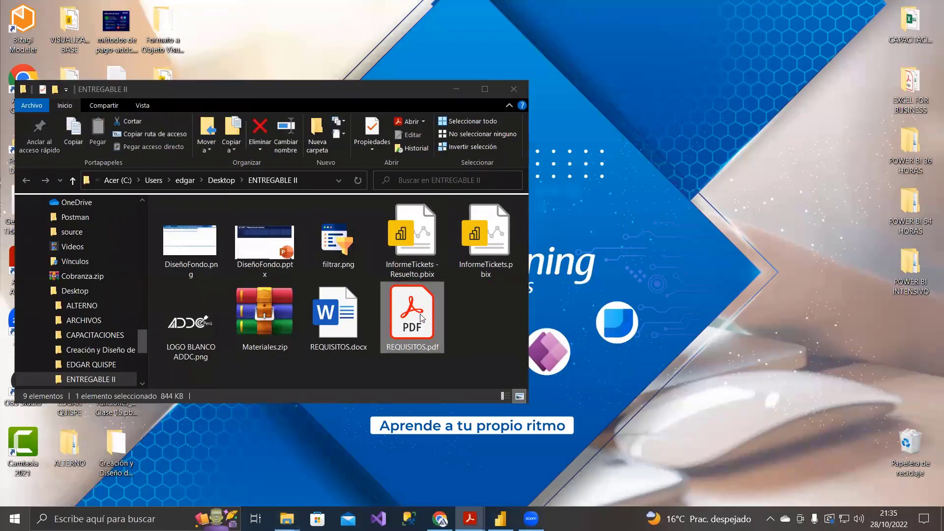
{"action": "scroll", "coordinate": [390, 337], "scroll_direction": "down", "scroll_amount": 10}
{"action": "scroll", "coordinate": [389, 336], "scroll_direction": "down", "scroll_amount": 2}
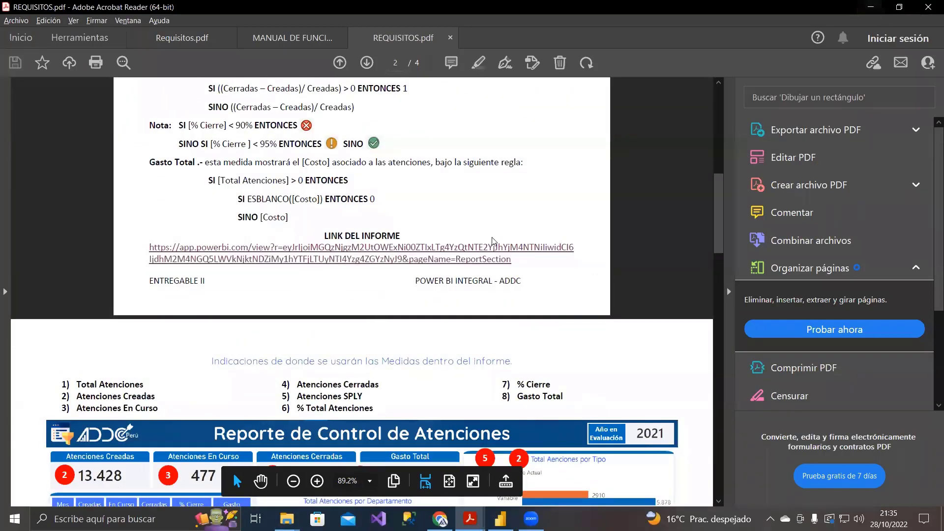
{"action": "left_click", "coordinate": [412, 251]}
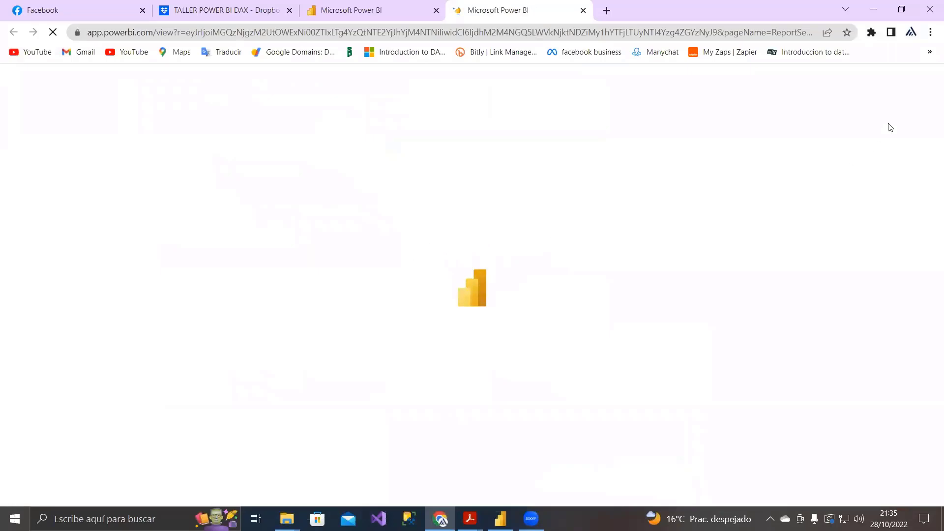
{"action": "left_click", "coordinate": [878, 9]}
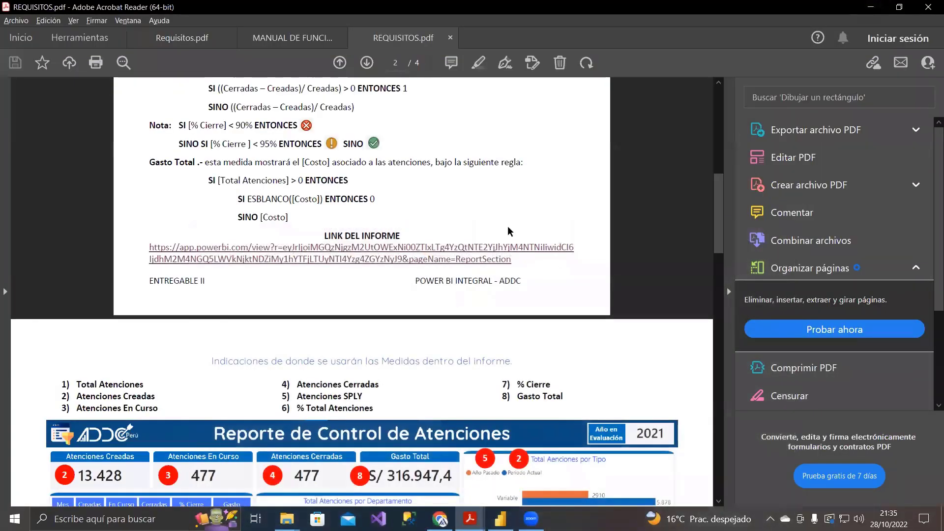
Step: Close only the REQUISITOS.pdf document in Acrobat, and minimize Acrobat with the other PDFs still open
{"action": "left_click", "coordinate": [928, 8]}
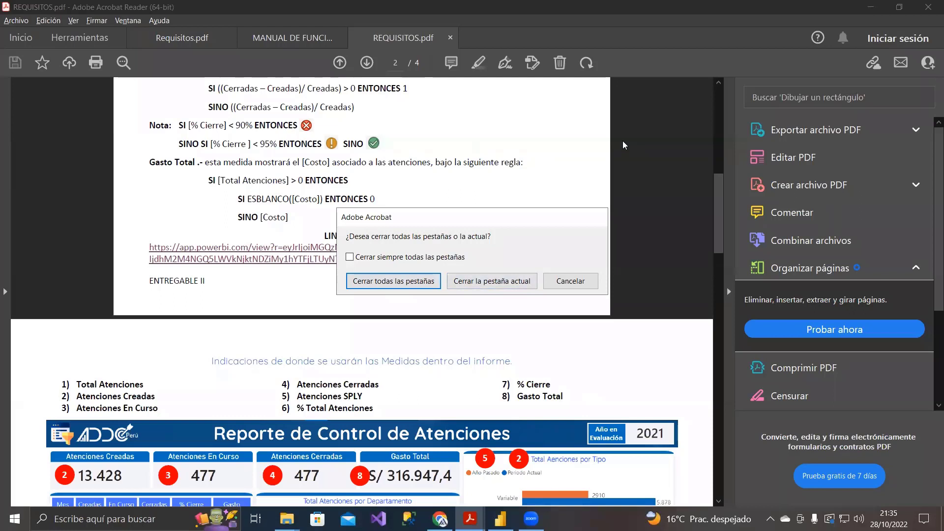
{"action": "left_click", "coordinate": [488, 283]}
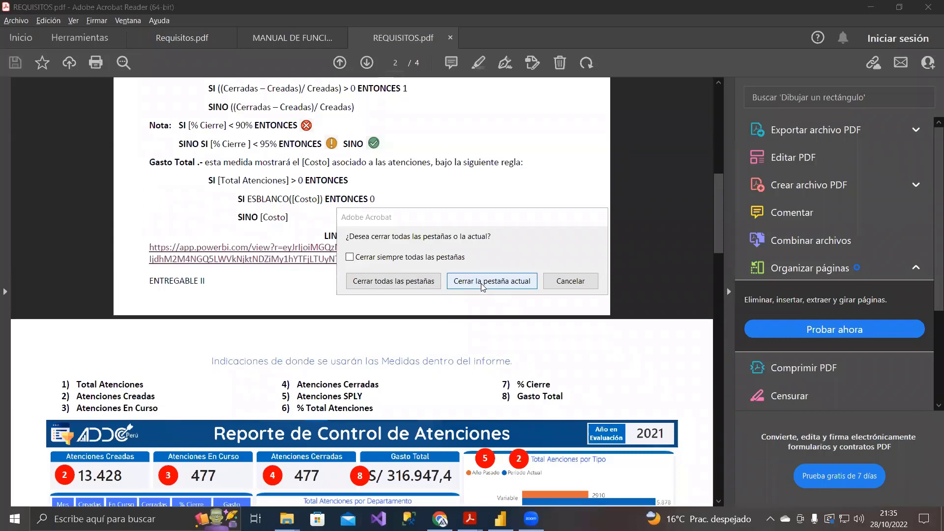
{"action": "left_click", "coordinate": [483, 286]}
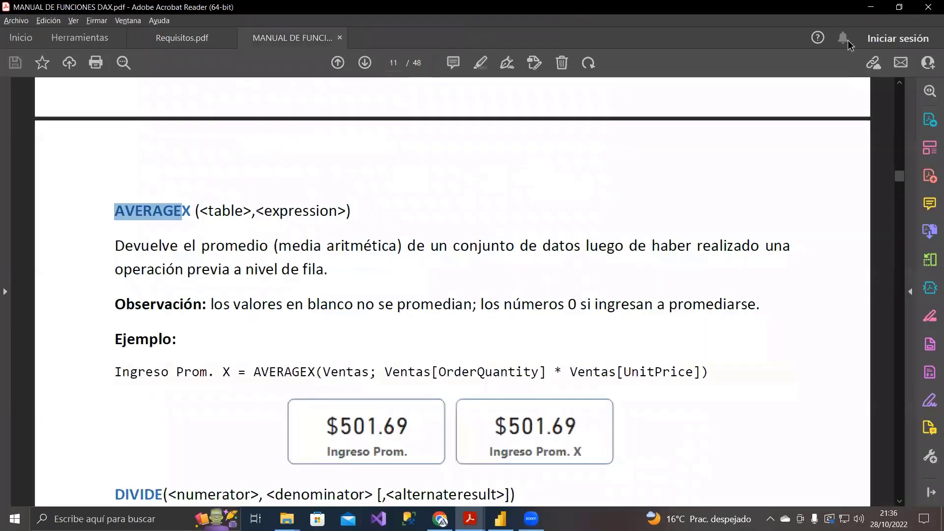
{"action": "left_click", "coordinate": [870, 9]}
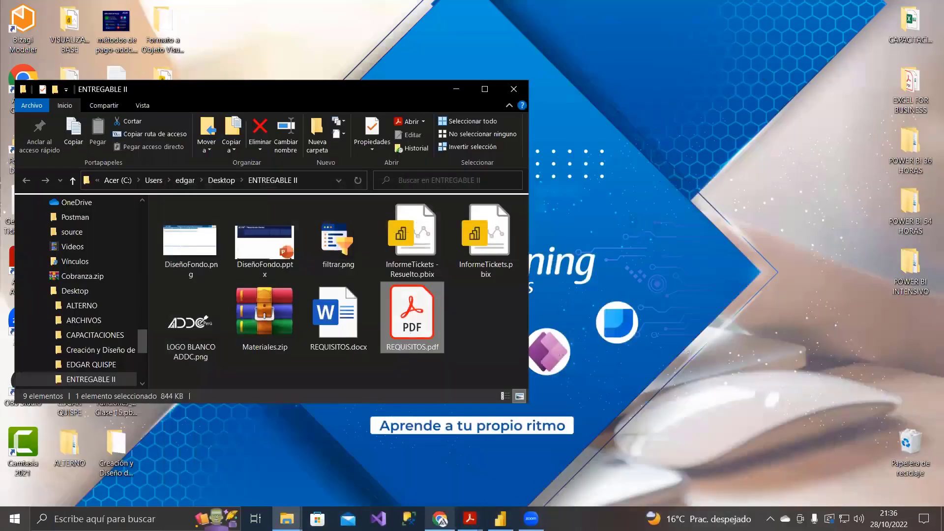
Step: Switch to Chrome and show the Reporte de Control de Atenciones in full-screen mode
{"action": "mouse_move", "coordinate": [440, 517]}
{"action": "left_click", "coordinate": [508, 428]}
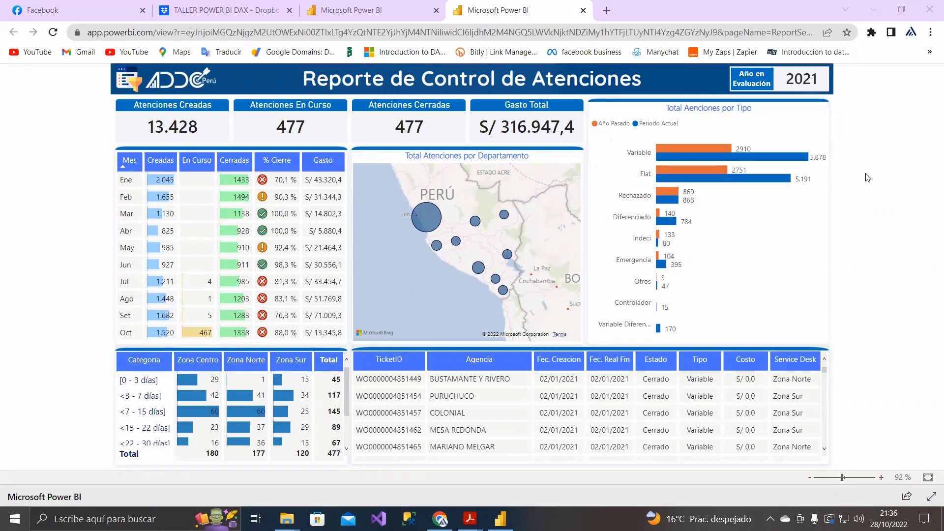
{"action": "left_click", "coordinate": [931, 496]}
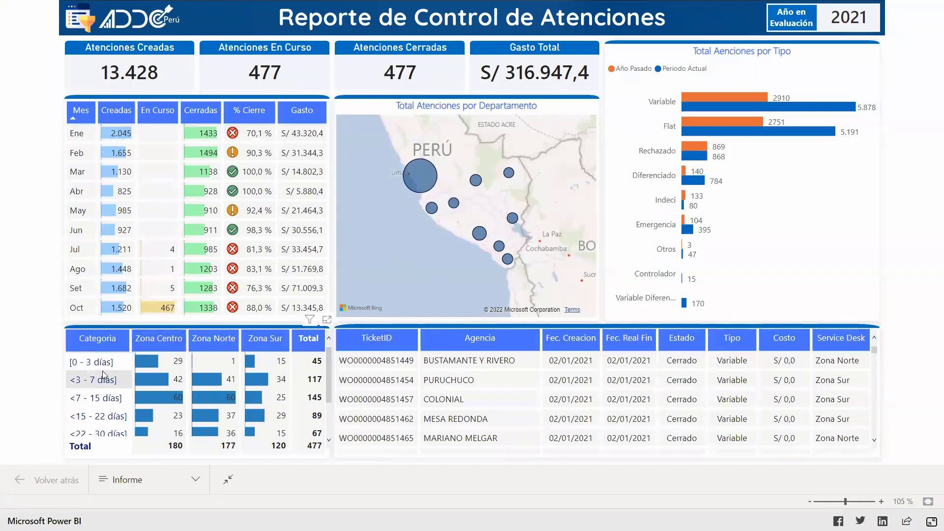
Step: Examine the monthly table and Lima's tooltip on the department map, and filter the report by the <7 - 15 días] category
{"action": "scroll", "coordinate": [106, 374], "scroll_direction": "down", "scroll_amount": 2}
{"action": "scroll", "coordinate": [106, 373], "scroll_direction": "up", "scroll_amount": 2}
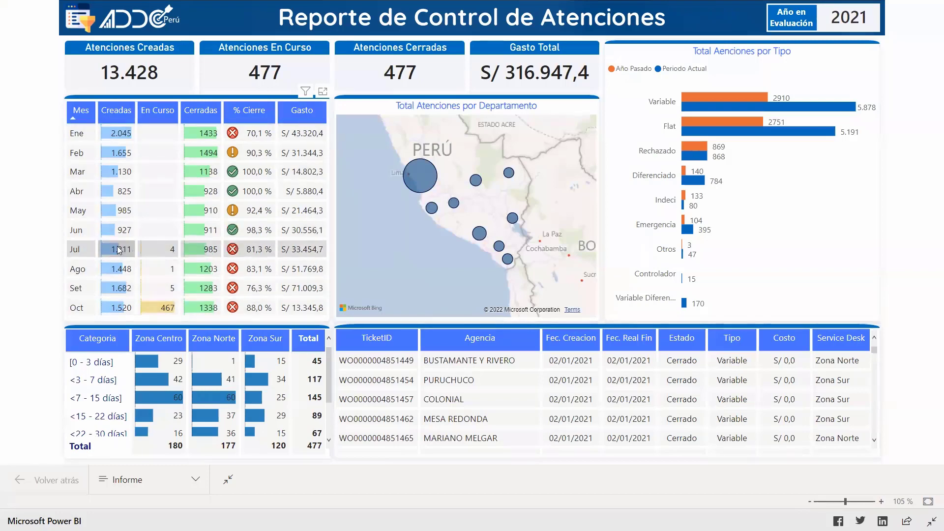
{"action": "mouse_move", "coordinate": [119, 250]}
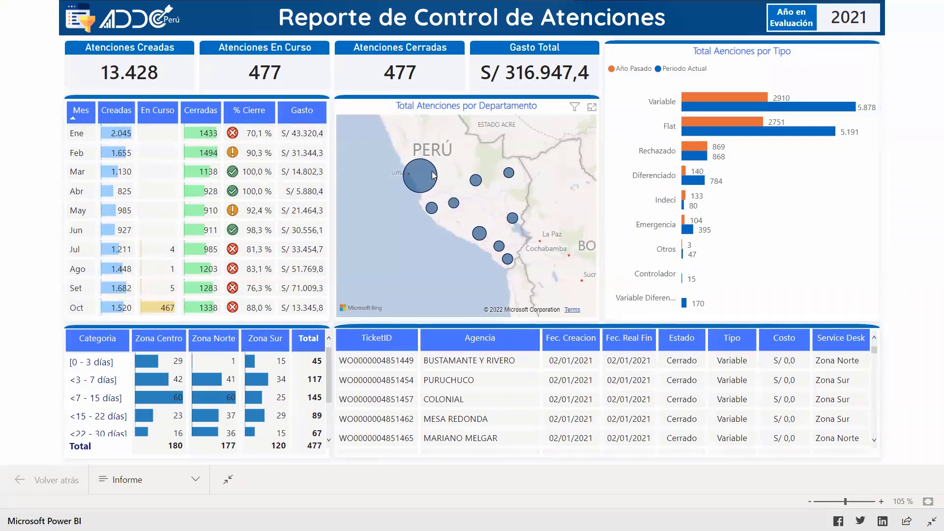
{"action": "mouse_move", "coordinate": [434, 175]}
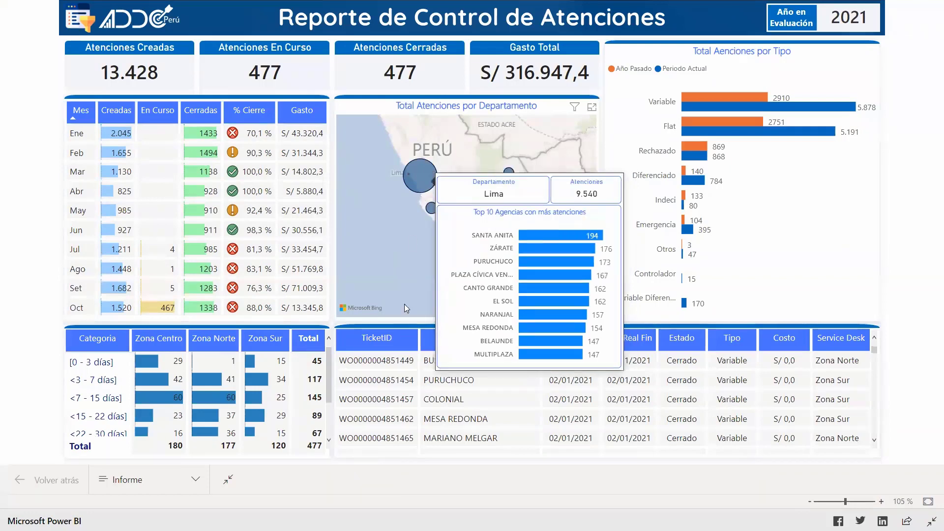
{"action": "mouse_move", "coordinate": [602, 363]}
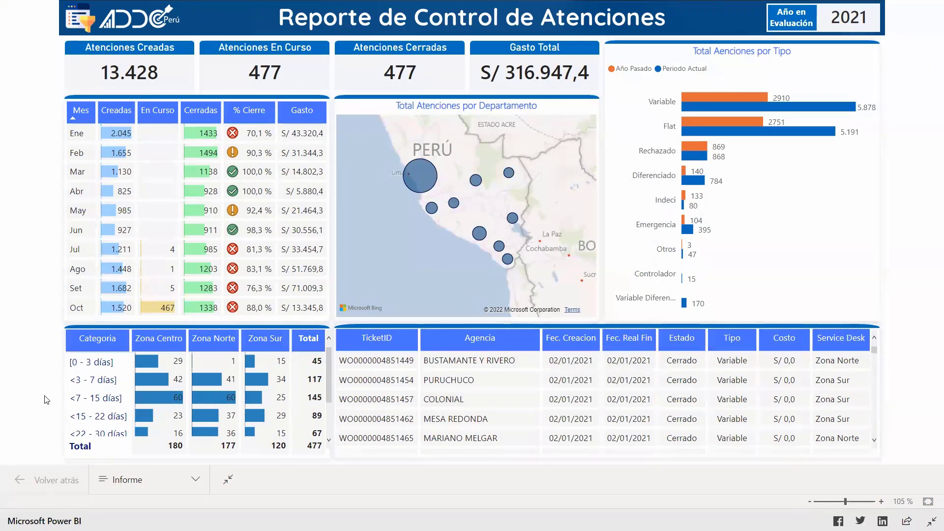
{"action": "left_click", "coordinate": [87, 405]}
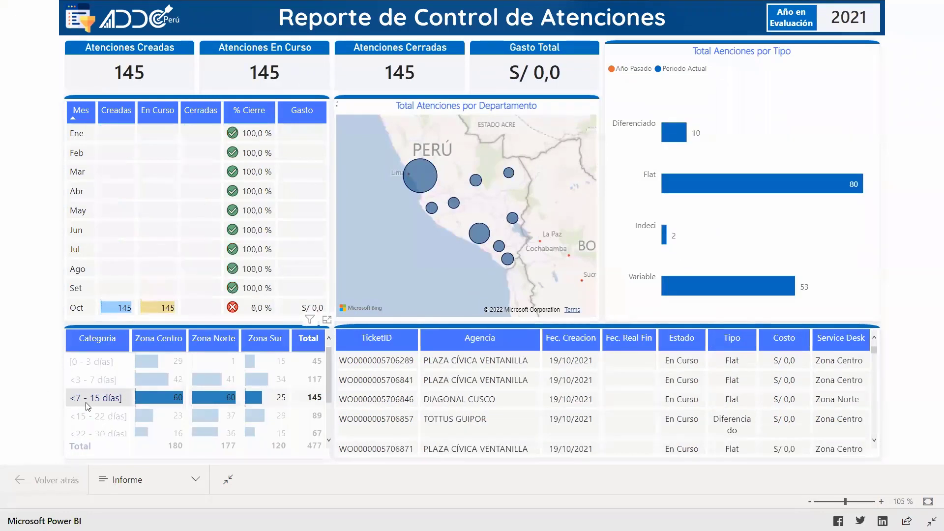
Step: Filter the report by the <30 - 60 días] category instead, review its tickets in the detail table, and clear the filter
{"action": "left_click", "coordinate": [89, 405]}
{"action": "scroll", "coordinate": [99, 406], "scroll_direction": "down", "scroll_amount": 2}
{"action": "left_click", "coordinate": [99, 409]}
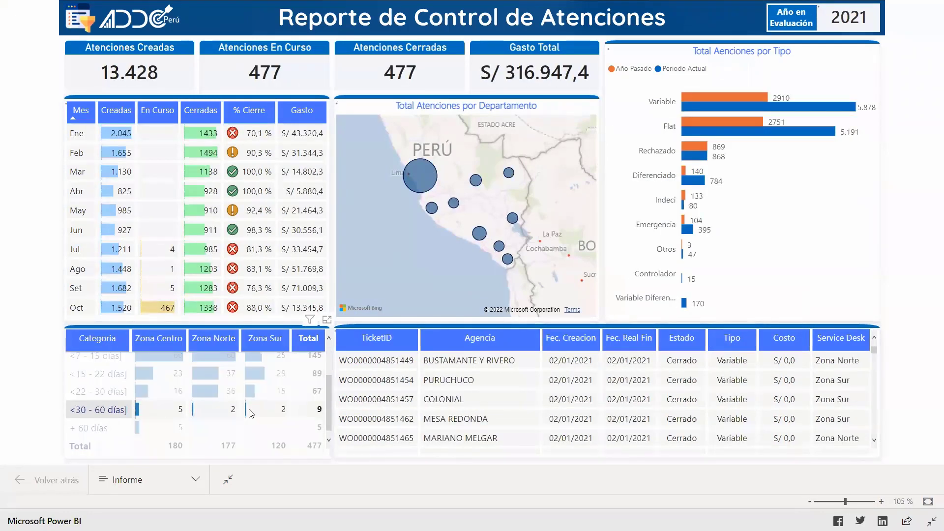
{"action": "scroll", "coordinate": [732, 383], "scroll_direction": "down", "scroll_amount": 2}
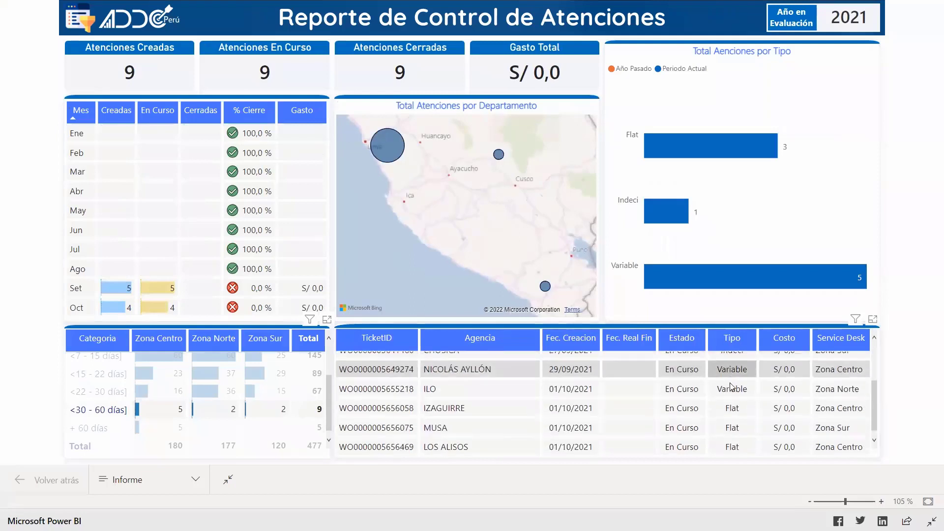
{"action": "scroll", "coordinate": [732, 383], "scroll_direction": "up", "scroll_amount": 2}
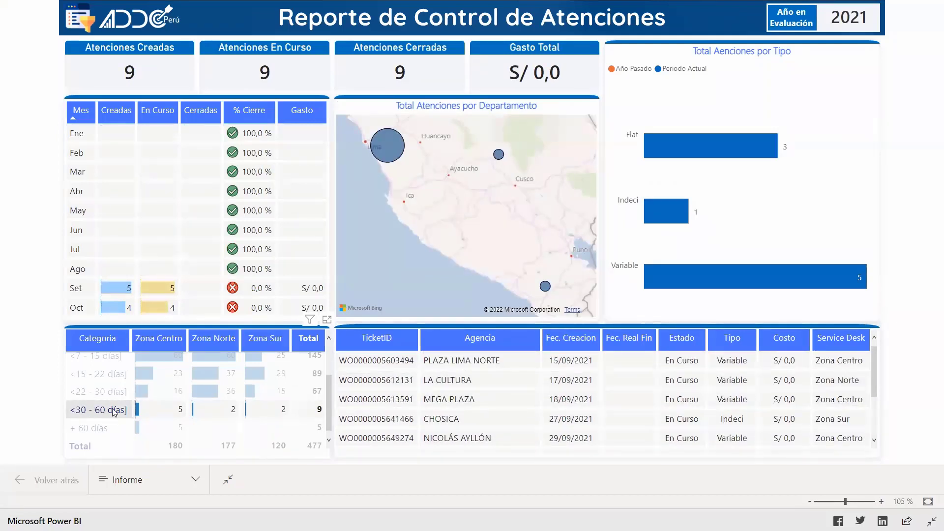
{"action": "mouse_move", "coordinate": [316, 413]}
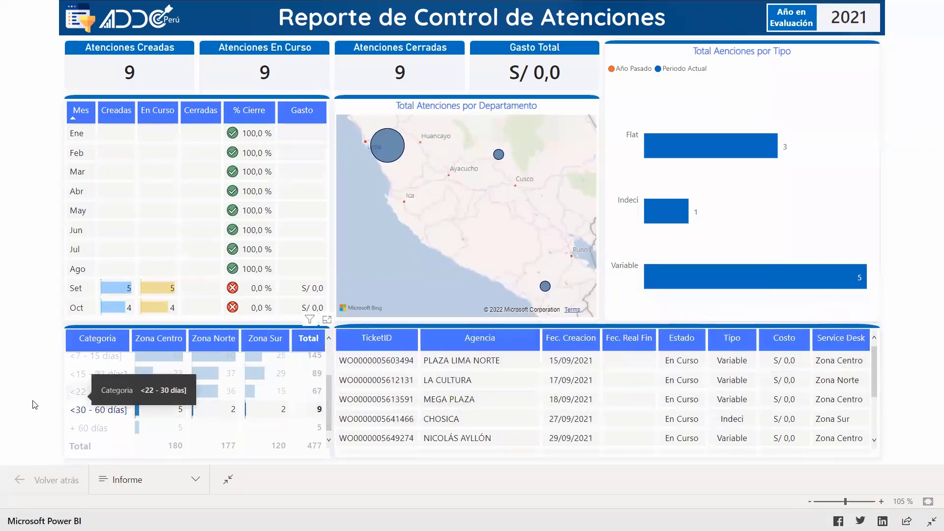
{"action": "left_click", "coordinate": [2, 461]}
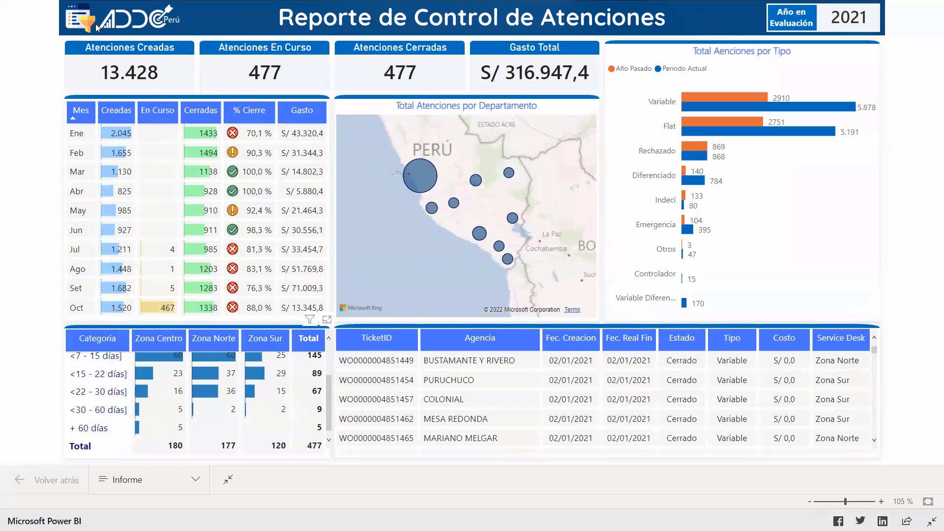
Step: Show the report filters and preview the Tipo_ticket filter with Flat and with Otros, clearing each selection
{"action": "left_click", "coordinate": [76, 20]}
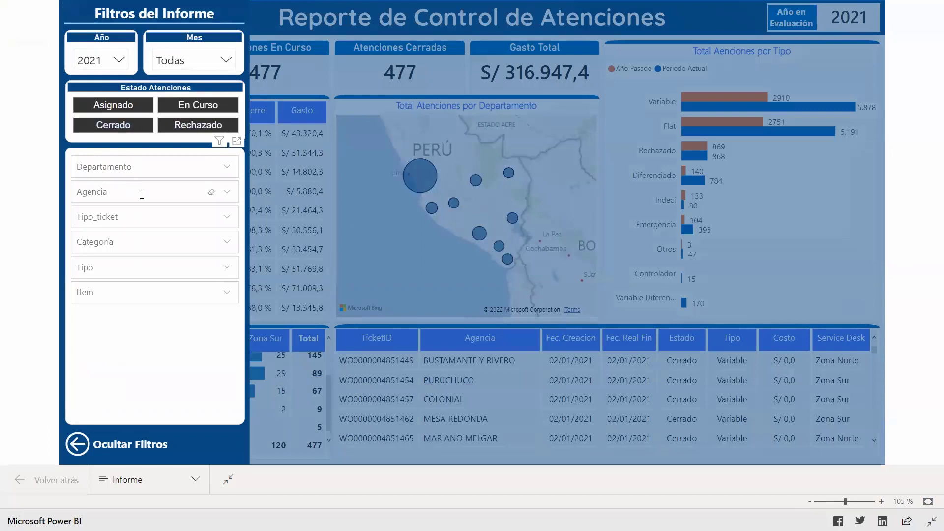
{"action": "left_click", "coordinate": [226, 217]}
{"action": "left_click", "coordinate": [101, 240]}
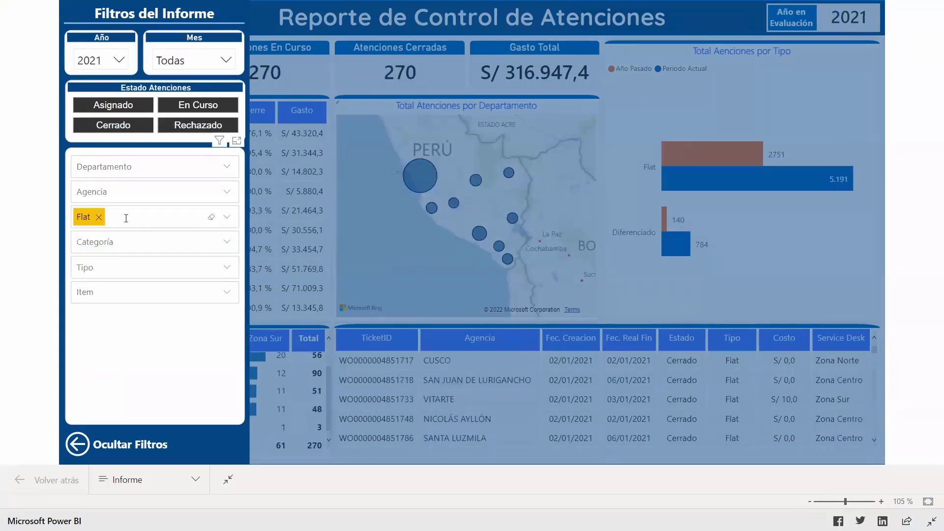
{"action": "left_click", "coordinate": [98, 218]}
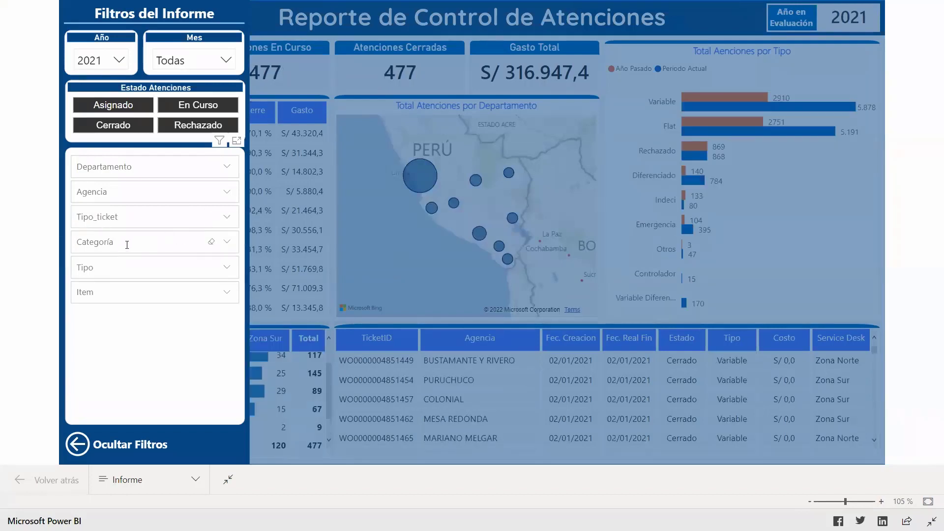
{"action": "left_click", "coordinate": [224, 222]}
{"action": "left_click", "coordinate": [116, 259]}
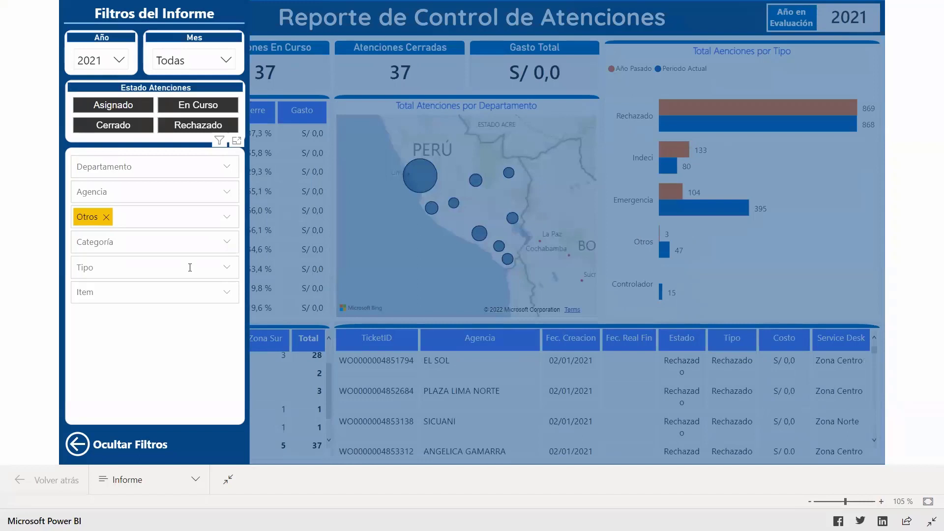
{"action": "left_click", "coordinate": [106, 217]}
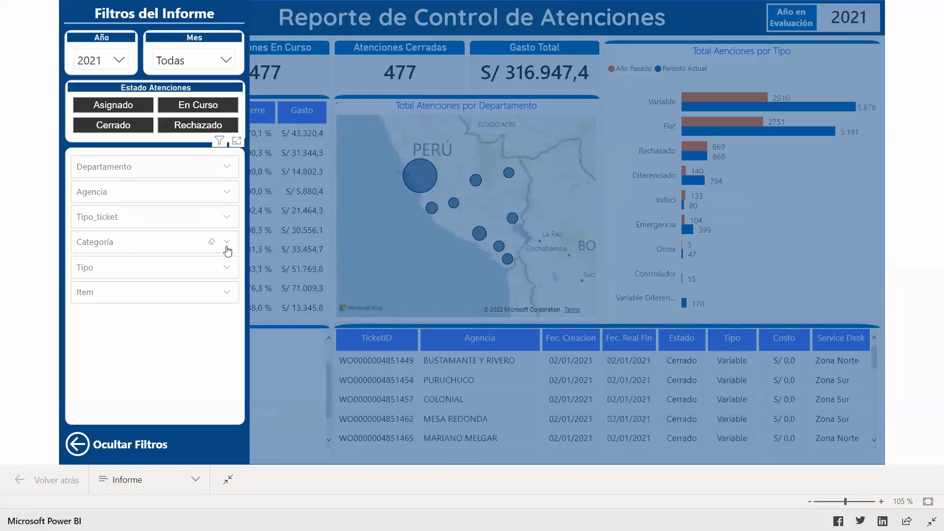
Step: Preview the Categoría filter with MISCELANEO, clear it, and hide the report filters
{"action": "left_click", "coordinate": [226, 248]}
{"action": "left_click", "coordinate": [155, 284]}
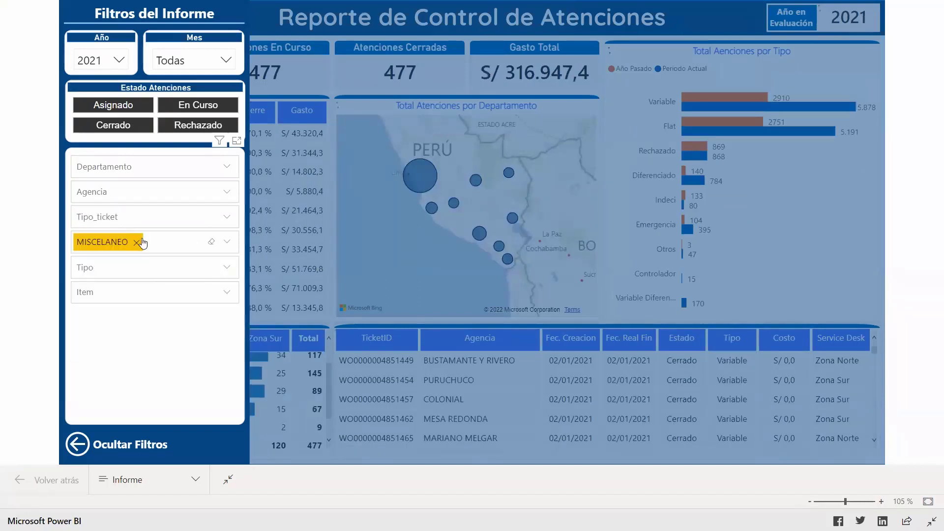
{"action": "left_click", "coordinate": [141, 241]}
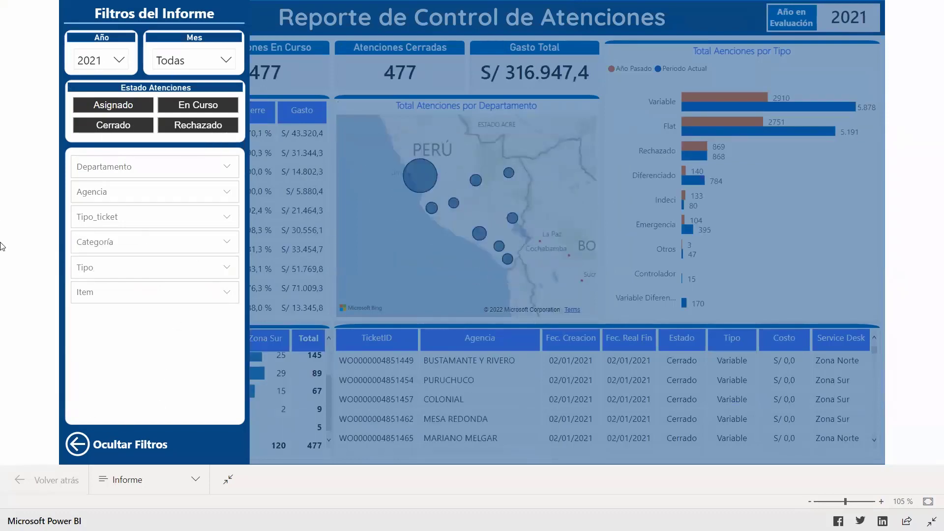
{"action": "left_click", "coordinate": [100, 447]}
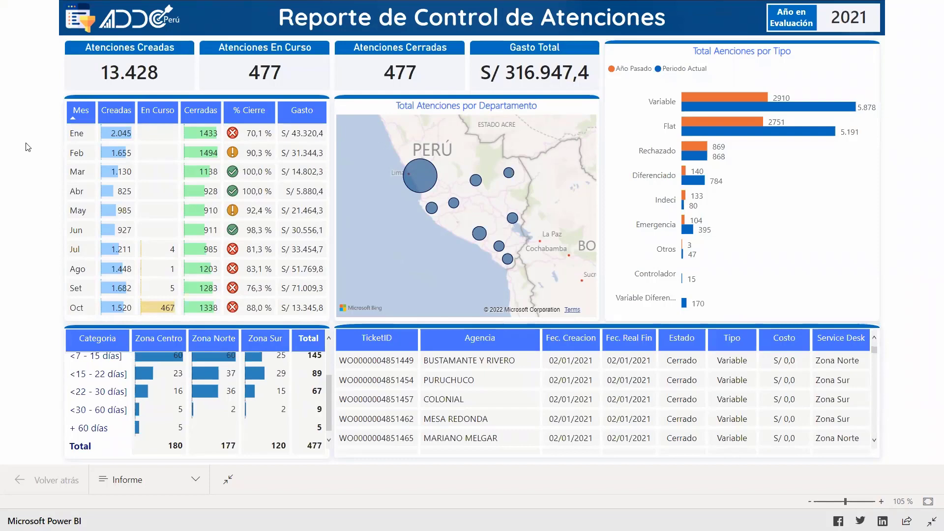
{"action": "key", "text": "Escape"}
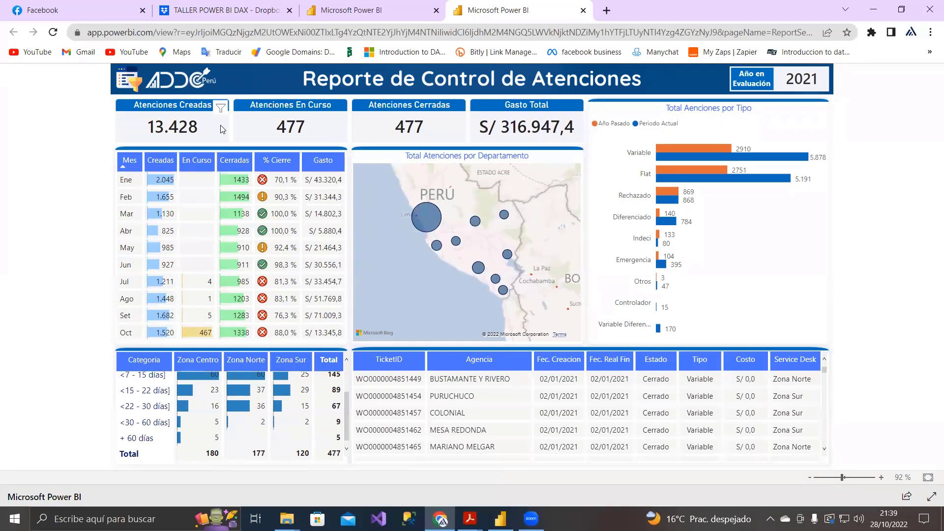
{"action": "left_click", "coordinate": [931, 496]}
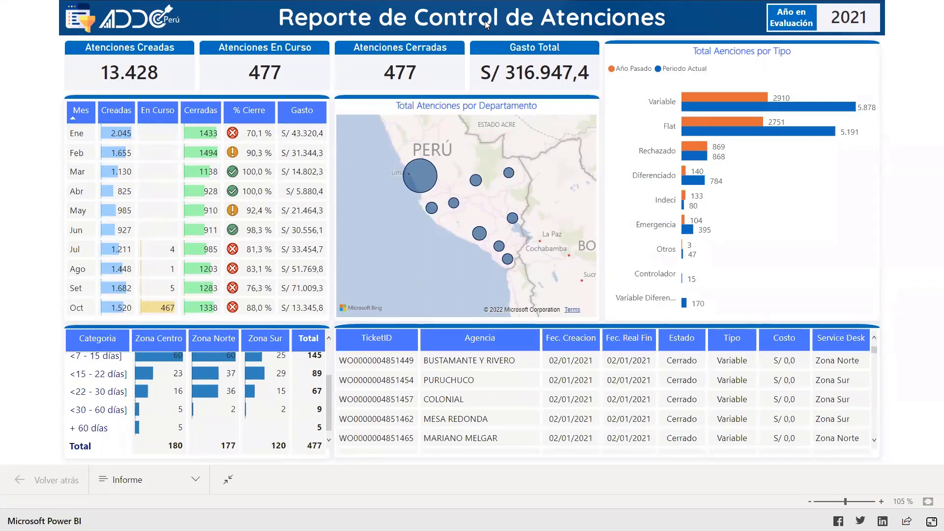
{"action": "key", "text": "alt+Tab"}
{"action": "left_click", "coordinate": [73, 111]}
{"action": "mouse_move", "coordinate": [52, 4]}
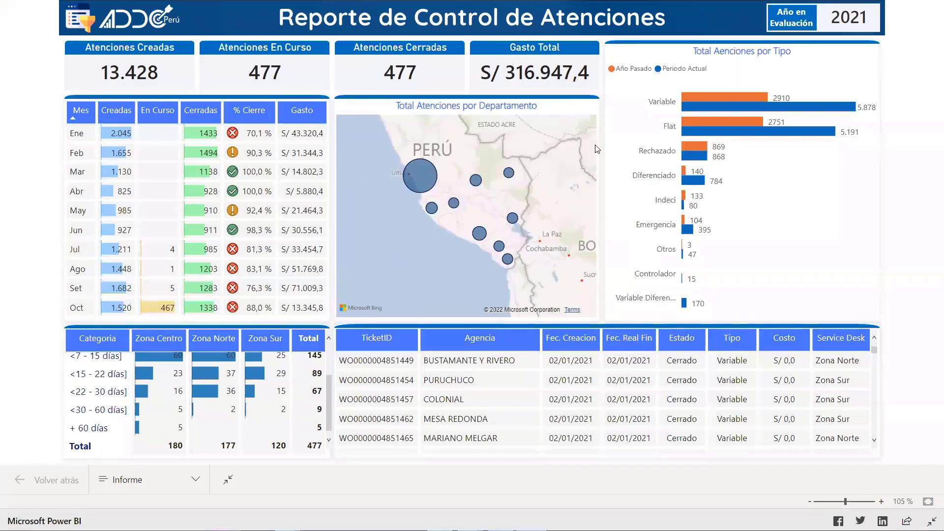
Step: Leave the full-screen report, minimize Chrome, and switch to the Taller Power BI DAX file in Power BI Desktop
{"action": "key", "text": "Escape"}
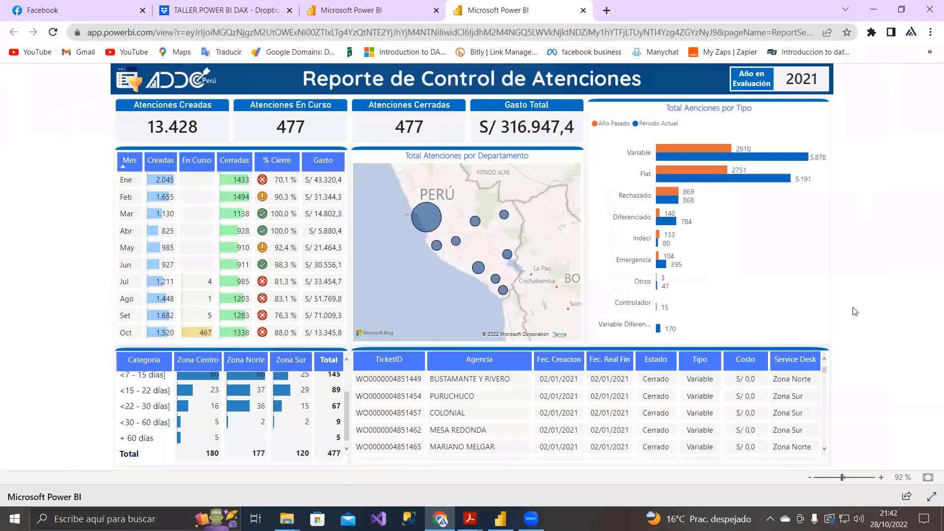
{"action": "left_click", "coordinate": [873, 10]}
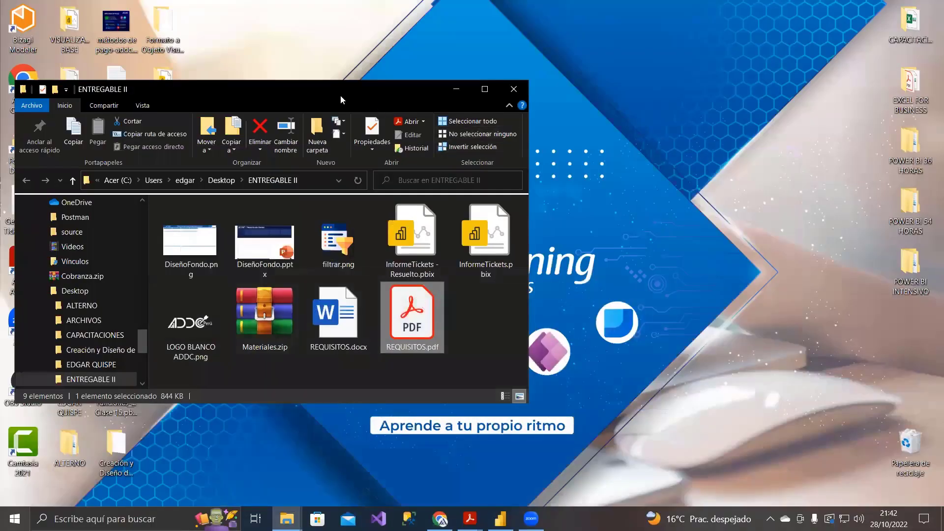
{"action": "left_click_drag", "start_coordinate": [346, 95], "coordinate": [576, 105]}
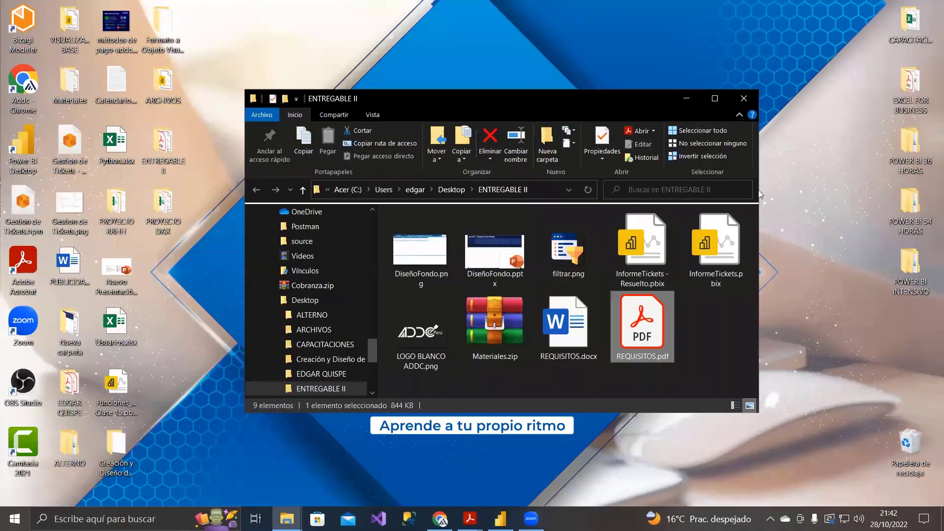
{"action": "mouse_move", "coordinate": [501, 518]}
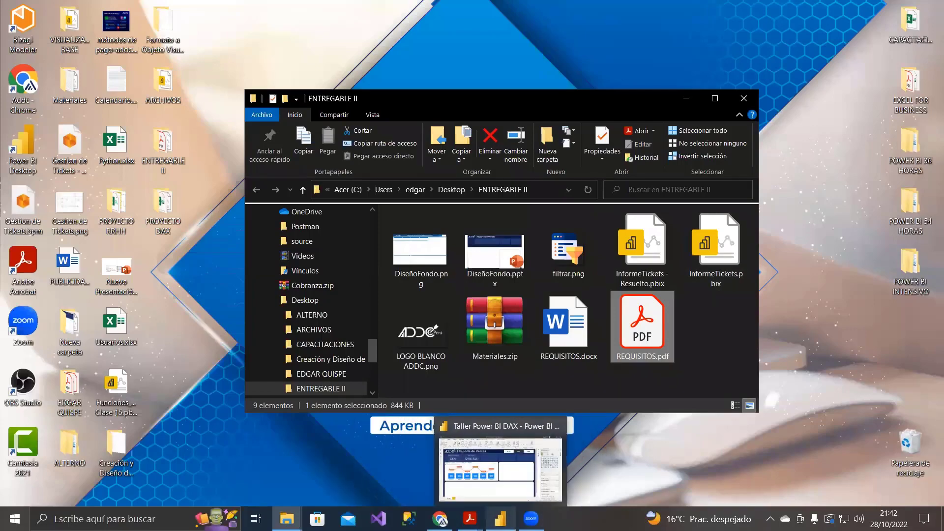
{"action": "left_click", "coordinate": [500, 519]}
{"action": "left_click", "coordinate": [440, 519]}
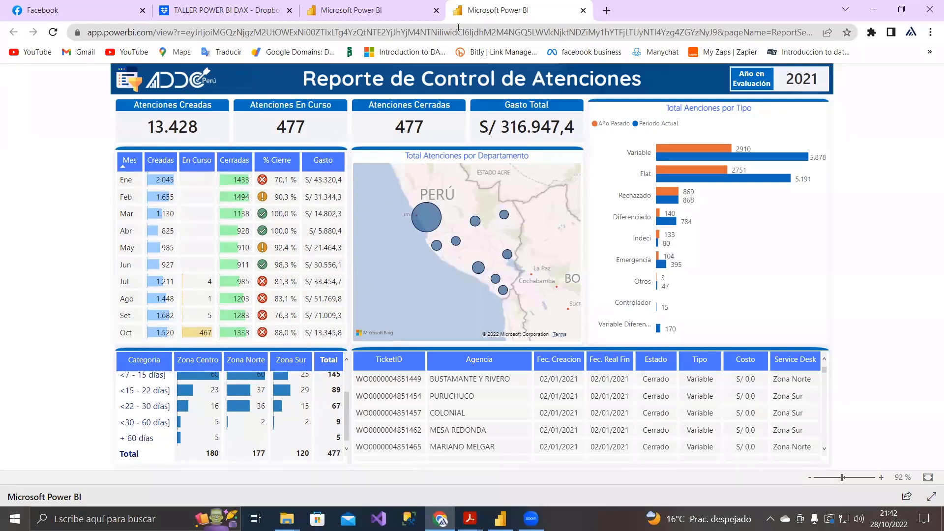
{"action": "left_click", "coordinate": [878, 12]}
{"action": "left_click", "coordinate": [530, 236]}
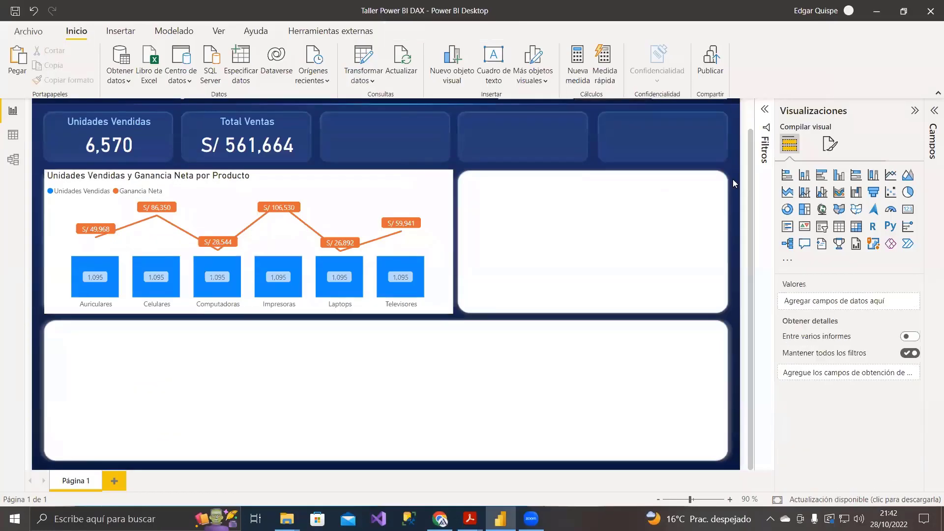
Step: Insert a table visual in the empty panel beside the Unidades Vendidas y Ganancia Neta por Producto chart and extend it downward
{"action": "left_click", "coordinate": [838, 226]}
{"action": "left_click_drag", "start_coordinate": [245, 347], "coordinate": [517, 202]}
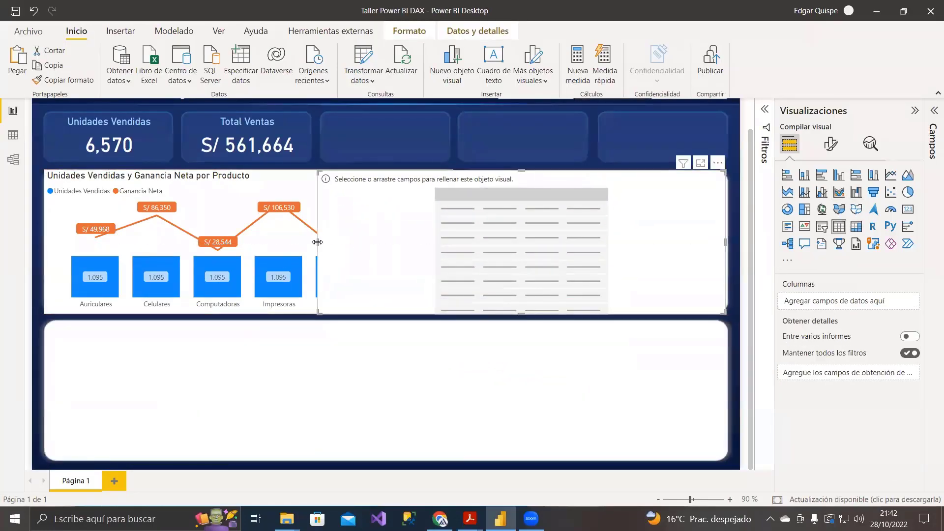
{"action": "left_click_drag", "start_coordinate": [317, 243], "coordinate": [458, 242]}
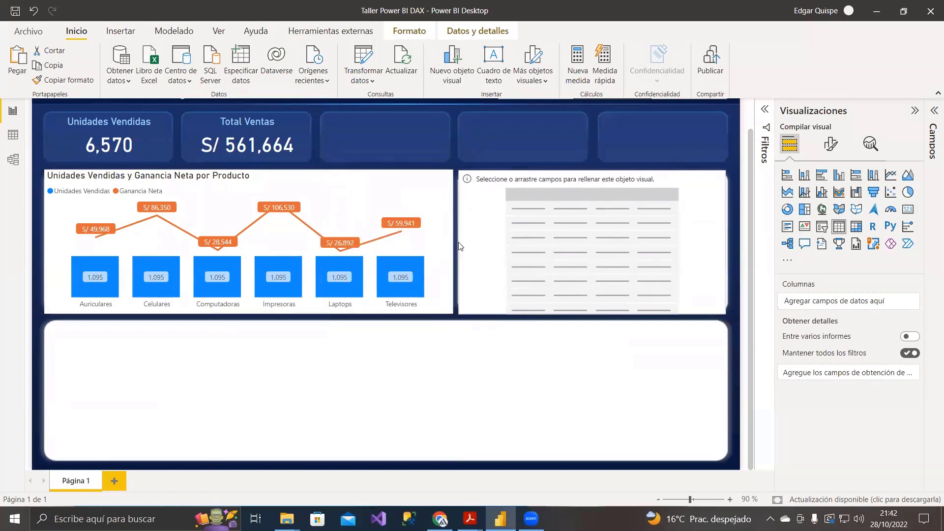
{"action": "left_click_drag", "start_coordinate": [590, 315], "coordinate": [576, 417]}
Step: Add the Mes field from the Calendario table as the new table visual's column
{"action": "left_click", "coordinate": [932, 118]}
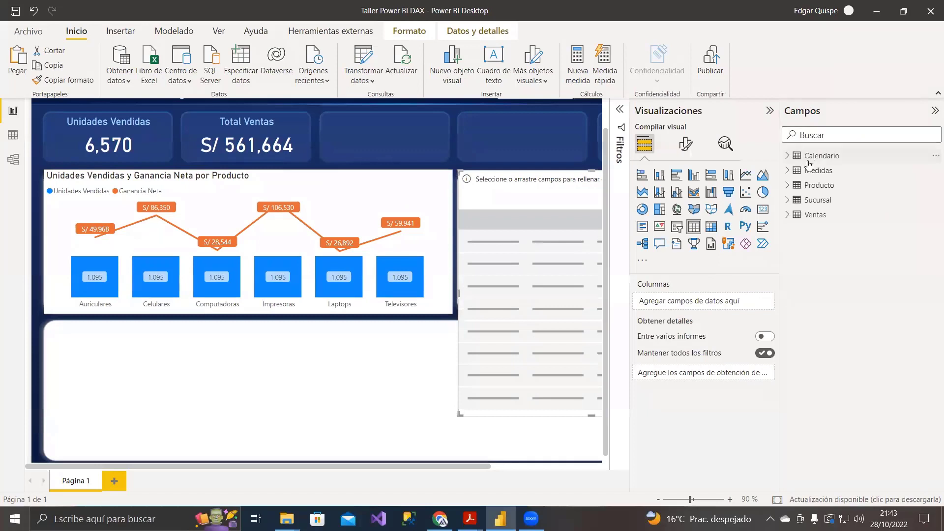
{"action": "left_click", "coordinate": [787, 156]}
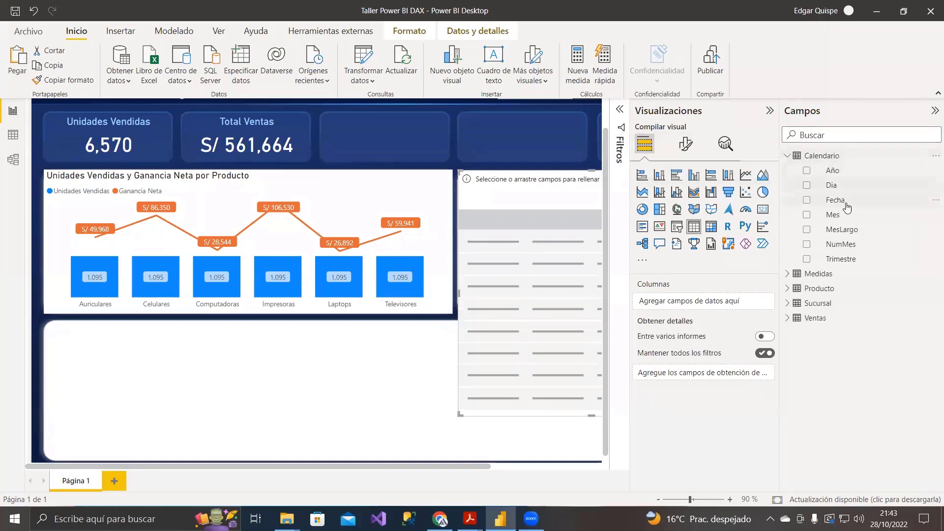
{"action": "left_click_drag", "start_coordinate": [838, 215], "coordinate": [673, 309]}
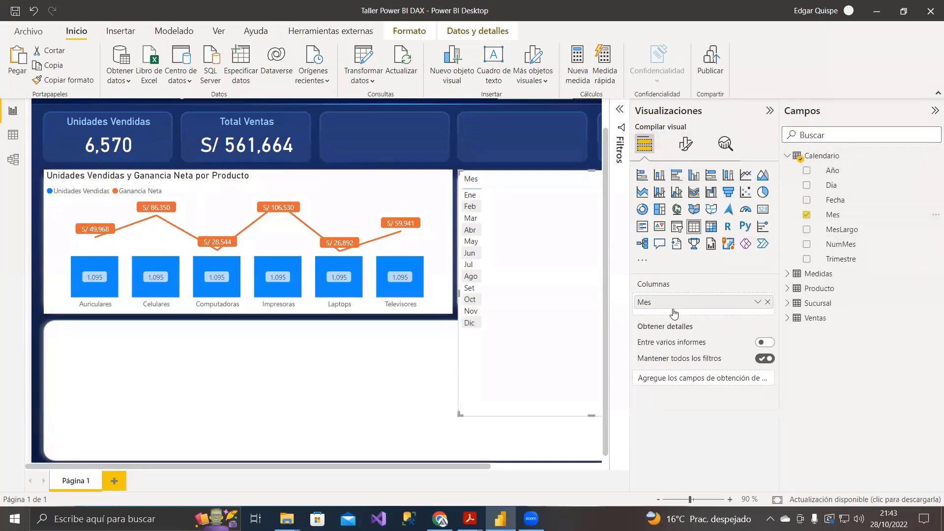
Step: Set the font size of the table visual's values to 14
{"action": "left_click", "coordinate": [685, 143]}
{"action": "left_click_drag", "start_coordinate": [406, 466], "coordinate": [517, 466]}
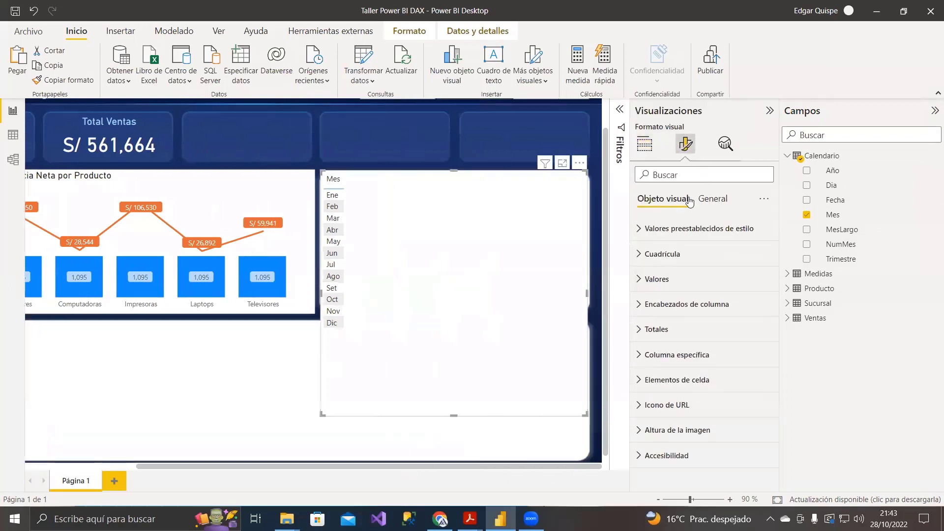
{"action": "left_click", "coordinate": [641, 286]}
{"action": "left_click", "coordinate": [762, 334]}
{"action": "left_click", "coordinate": [762, 333]}
{"action": "left_click", "coordinate": [763, 332]}
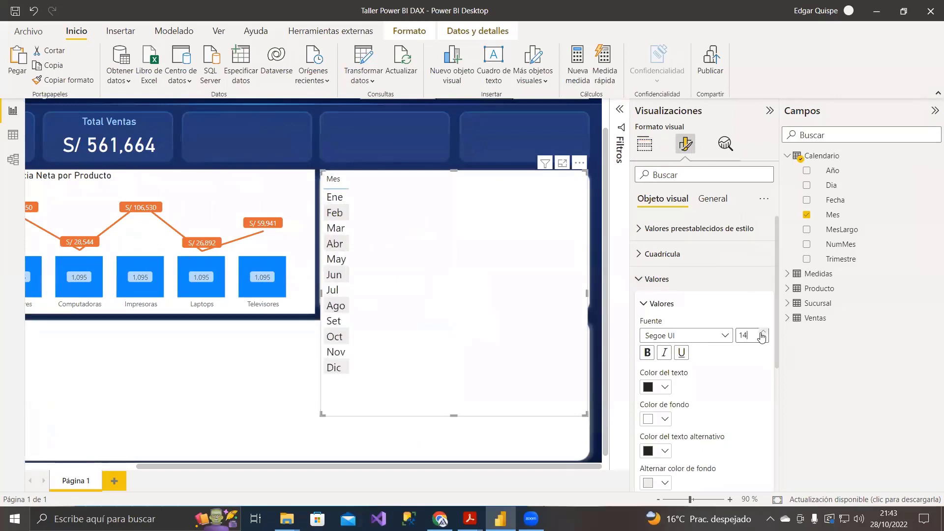
Step: Add the Total Ventas measure from the Medidas table to the monthly table visual
{"action": "left_click", "coordinate": [787, 156]}
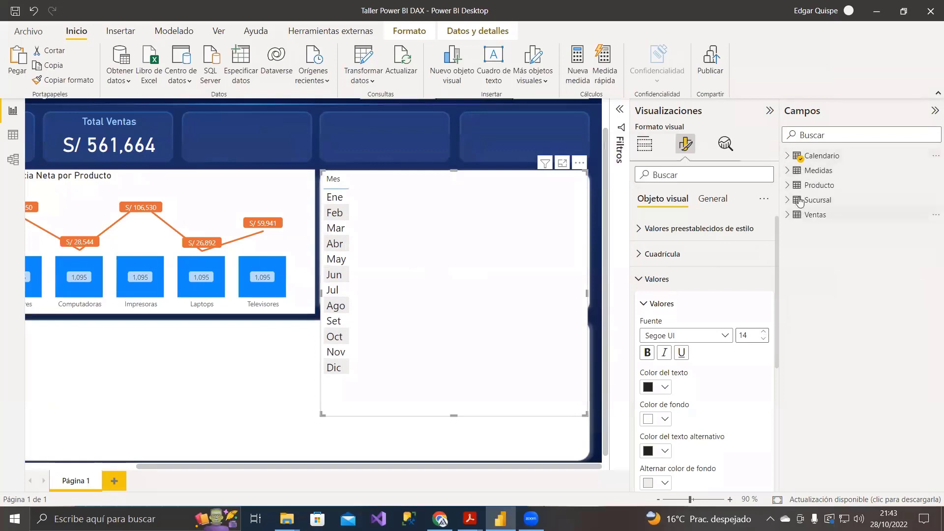
{"action": "left_click", "coordinate": [789, 171]}
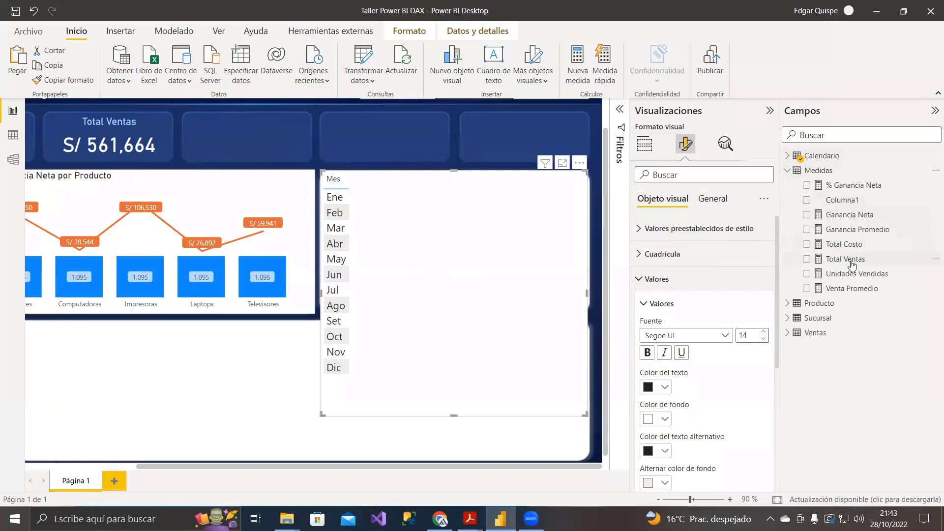
{"action": "left_click_drag", "start_coordinate": [850, 260], "coordinate": [404, 259]}
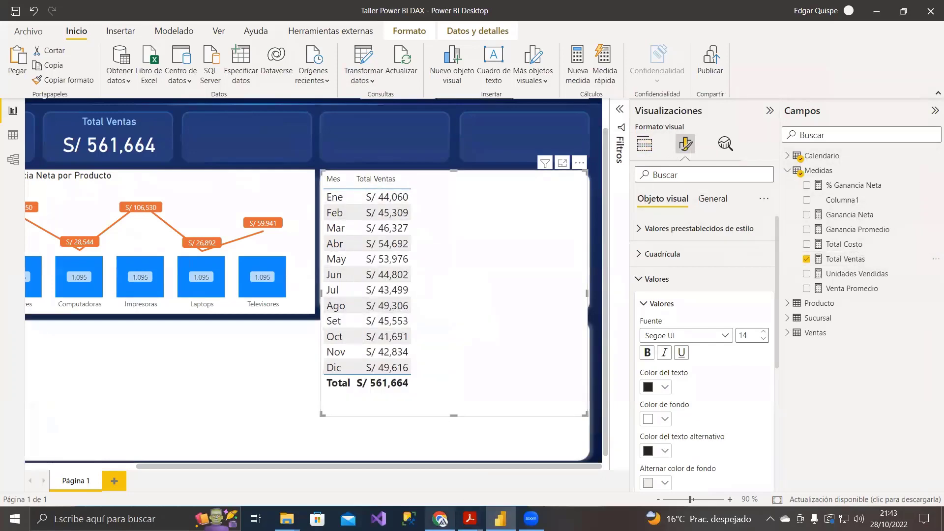
Step: Check the monthly table of the published report in Chrome, and return to the table visual's formatting options in Power BI Desktop
{"action": "left_click", "coordinate": [440, 519]}
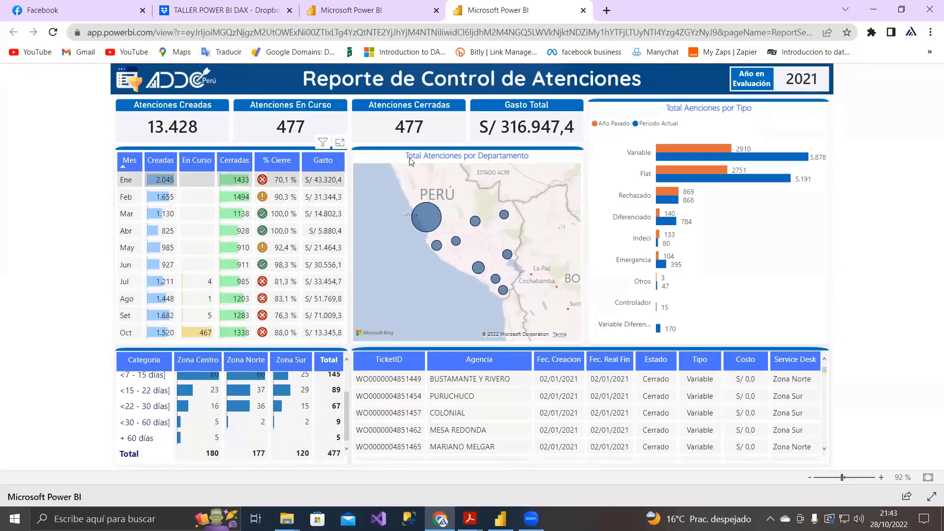
{"action": "left_click", "coordinate": [873, 9]}
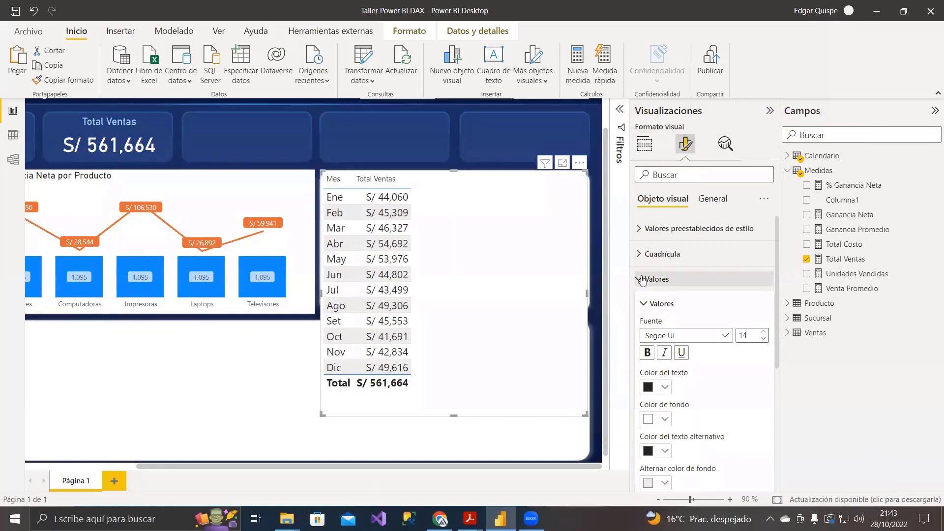
{"action": "left_click", "coordinate": [641, 254]}
{"action": "left_click", "coordinate": [641, 255]}
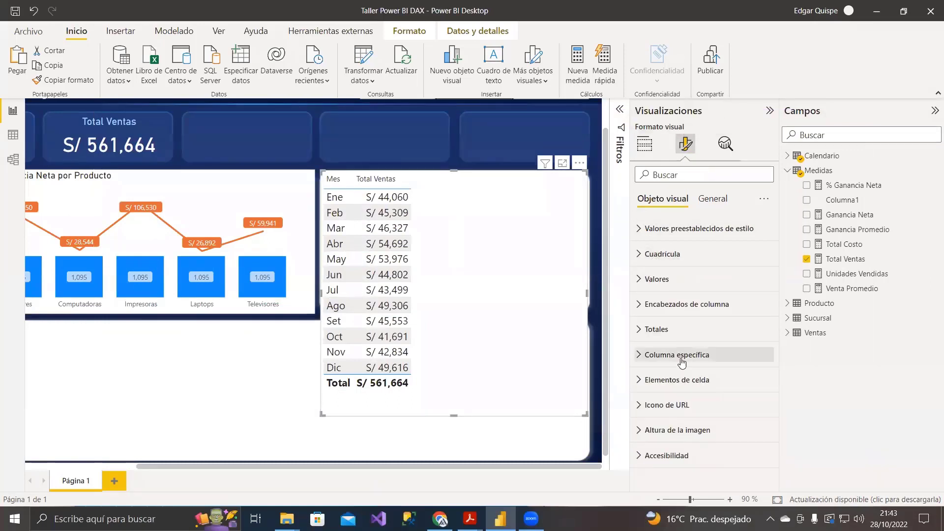
Step: Turn on data bars in the cell elements of the monthly table's Total Ventas series
{"action": "left_click", "coordinate": [641, 383]}
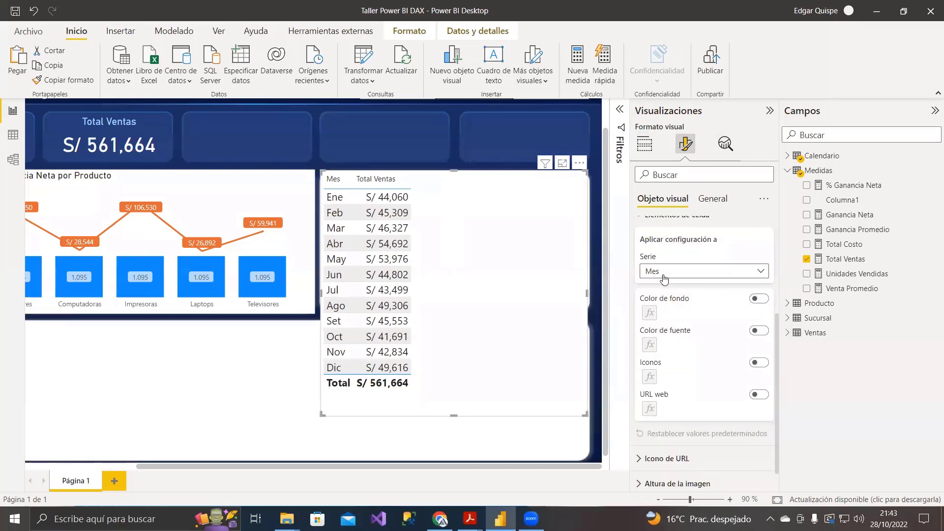
{"action": "left_click", "coordinate": [691, 272]}
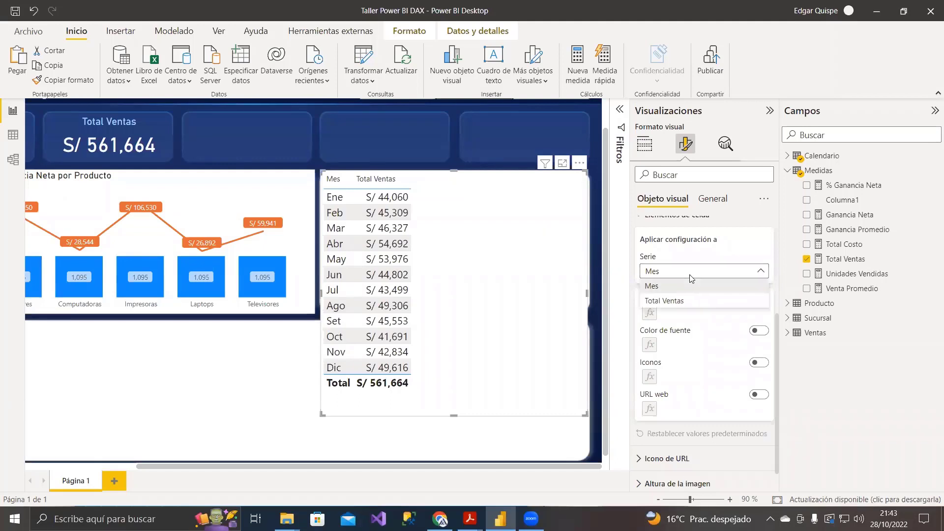
{"action": "left_click", "coordinate": [674, 304]}
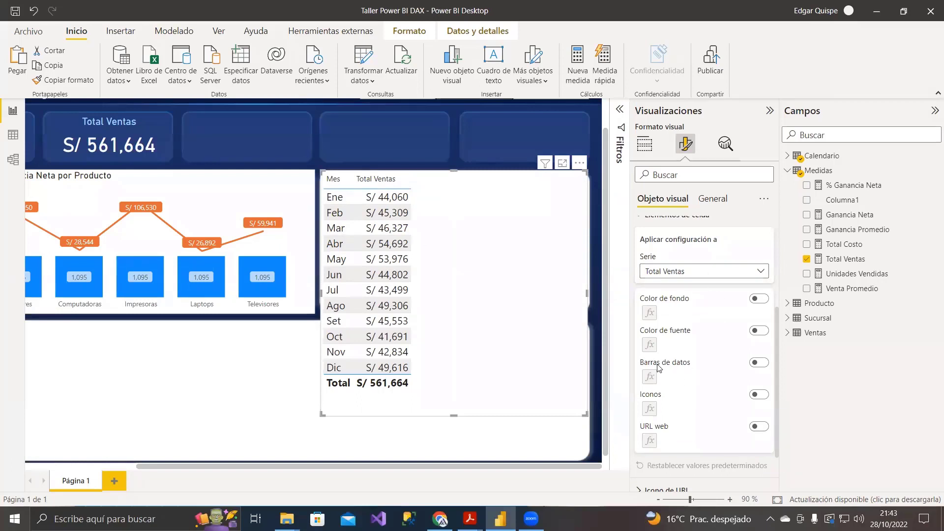
{"action": "left_click", "coordinate": [759, 364]}
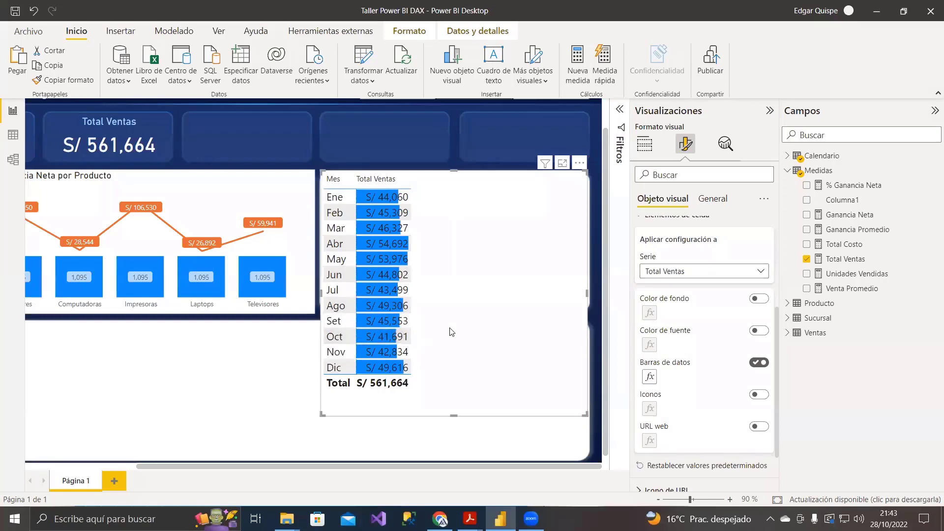
{"action": "left_click", "coordinate": [650, 377]}
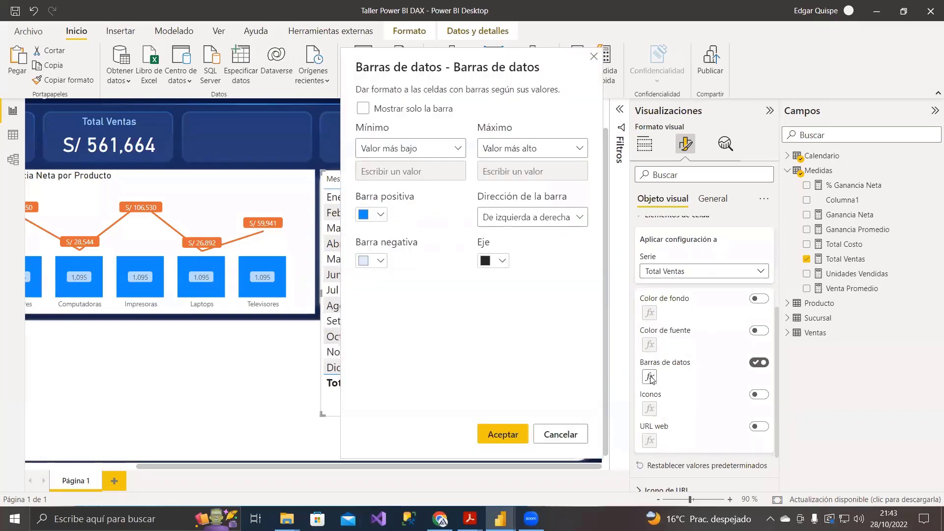
{"action": "left_click", "coordinate": [380, 214]}
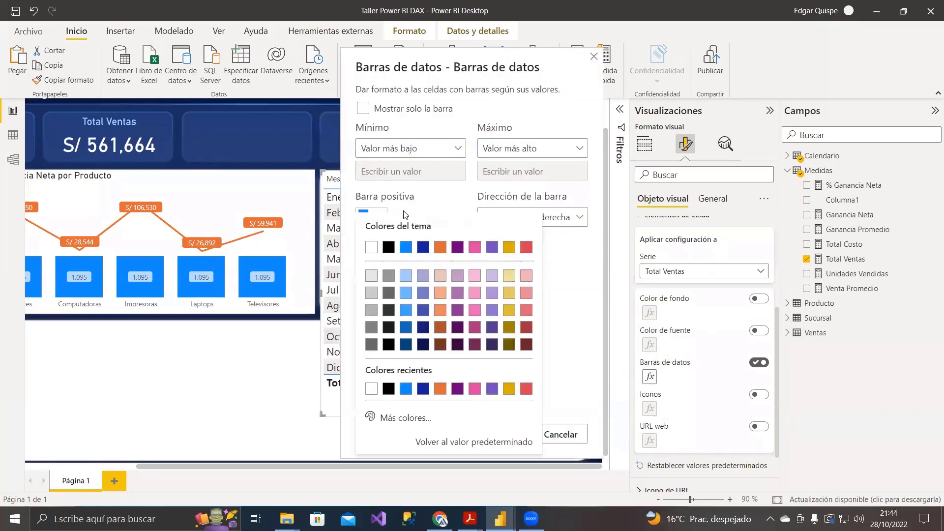
{"action": "left_click", "coordinate": [410, 277]}
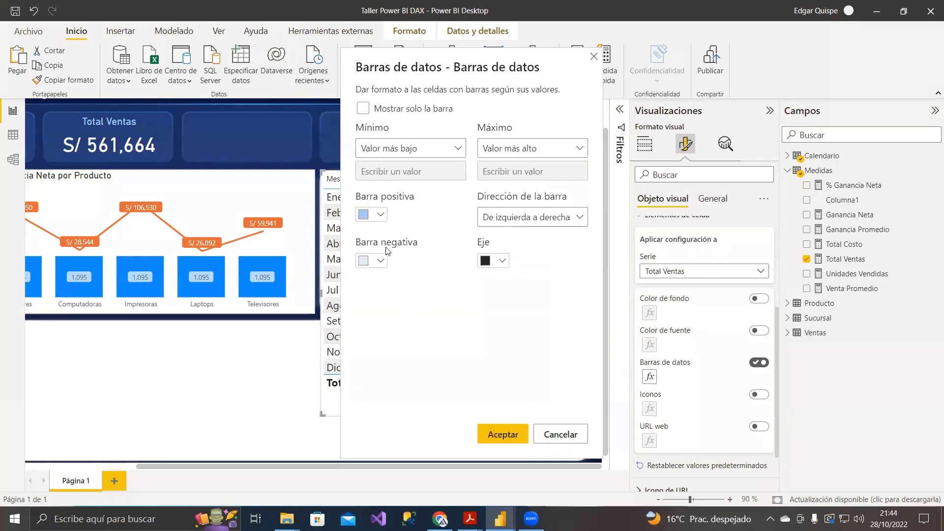
{"action": "left_click", "coordinate": [376, 266]}
{"action": "left_click", "coordinate": [527, 119]}
{"action": "left_click", "coordinate": [502, 434]}
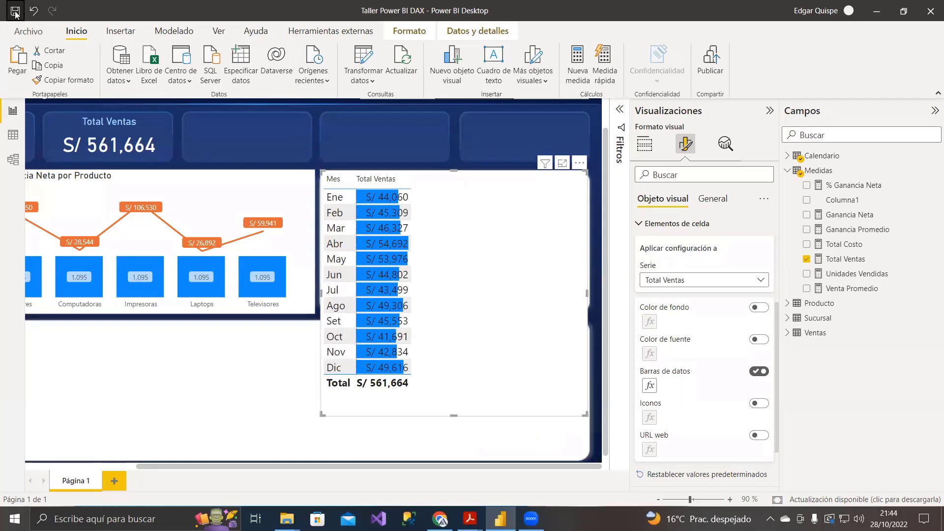
Step: Color the Total Ventas data bars light blue for both positive and negative values, with a blue axis
{"action": "left_click", "coordinate": [649, 385]}
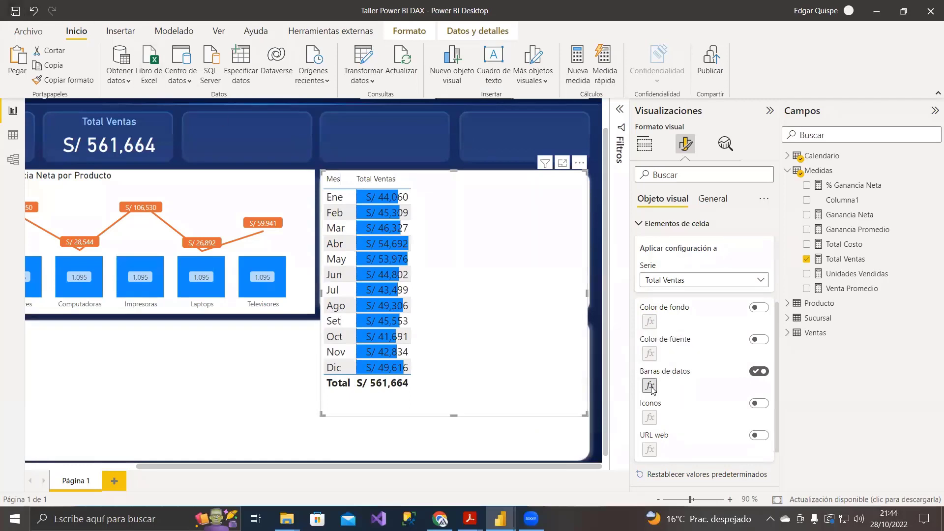
{"action": "left_click", "coordinate": [371, 214]}
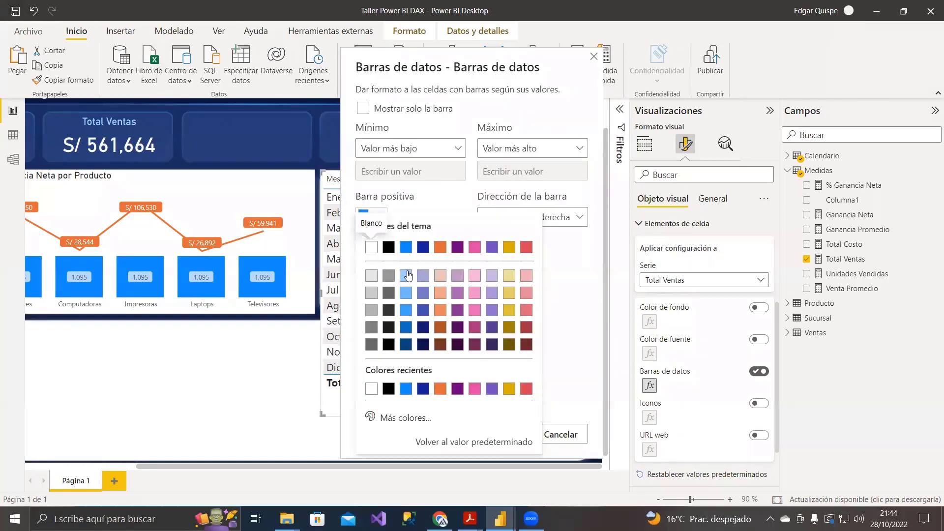
{"action": "left_click", "coordinate": [409, 275]}
{"action": "left_click", "coordinate": [370, 264]}
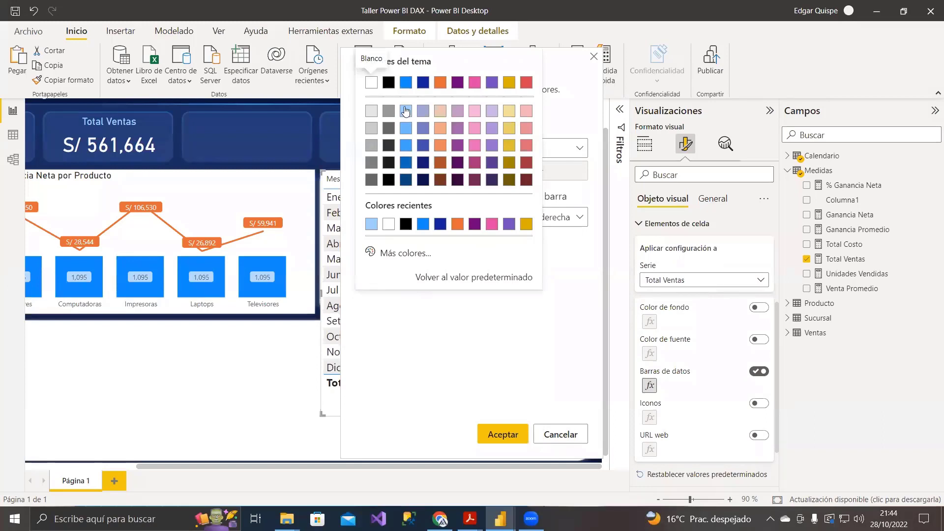
{"action": "left_click", "coordinate": [405, 111]}
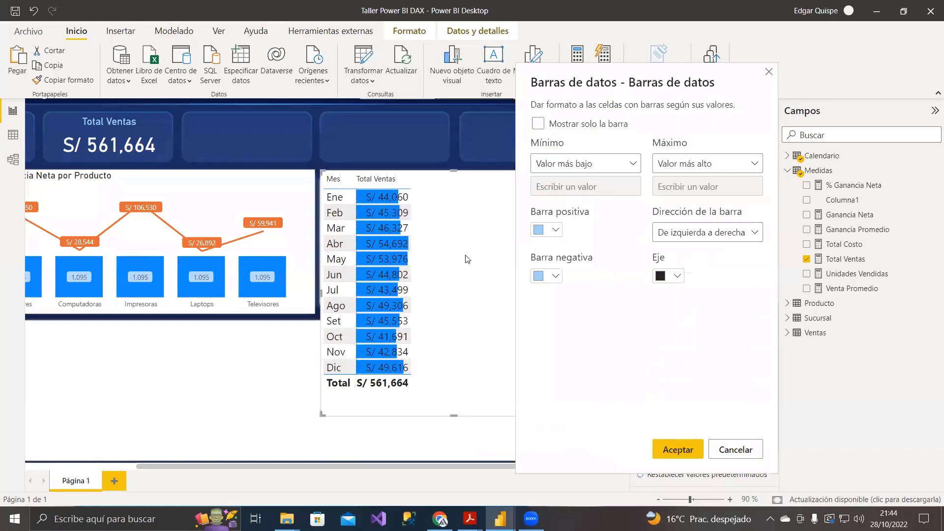
{"action": "left_click", "coordinate": [669, 276]}
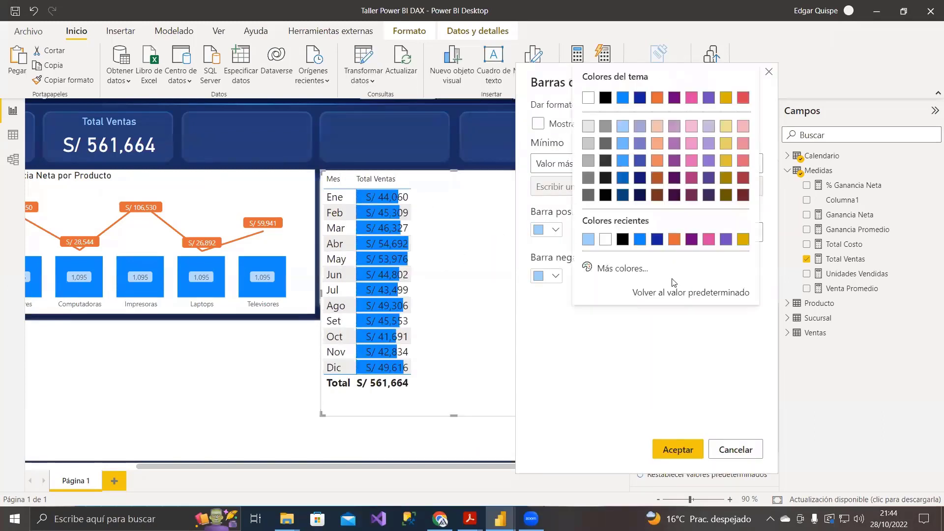
{"action": "left_click", "coordinate": [620, 100]}
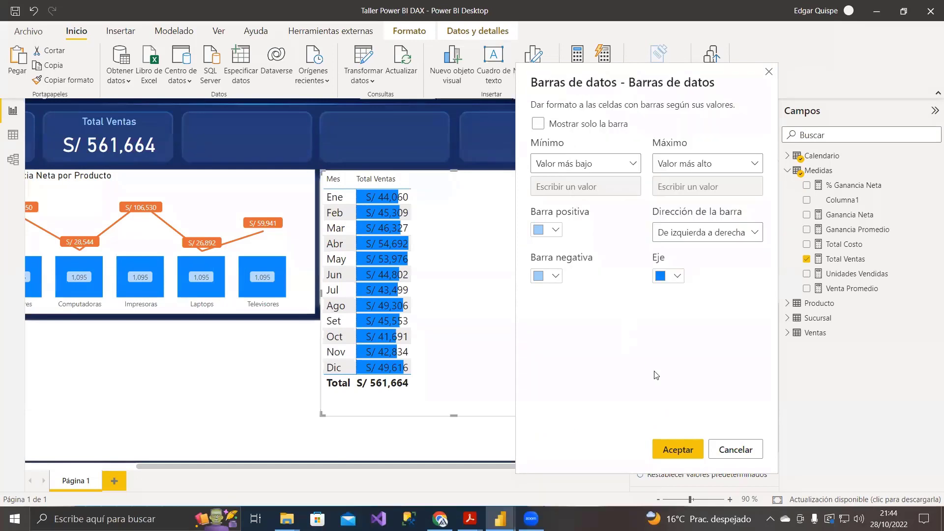
{"action": "left_click", "coordinate": [675, 451]}
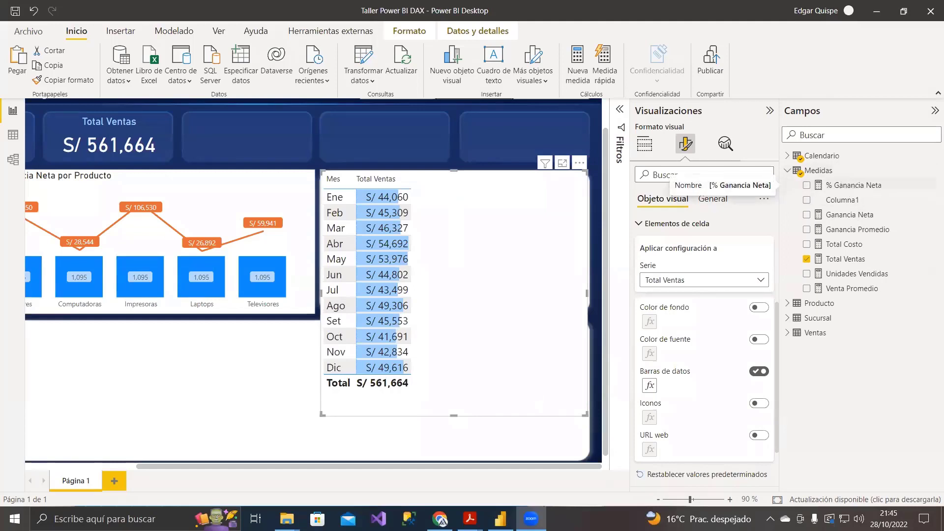
Step: Add the % Ganancia Neta measure to the monthly table and turn on conditional icons for that series
{"action": "left_click_drag", "start_coordinate": [850, 186], "coordinate": [448, 261]}
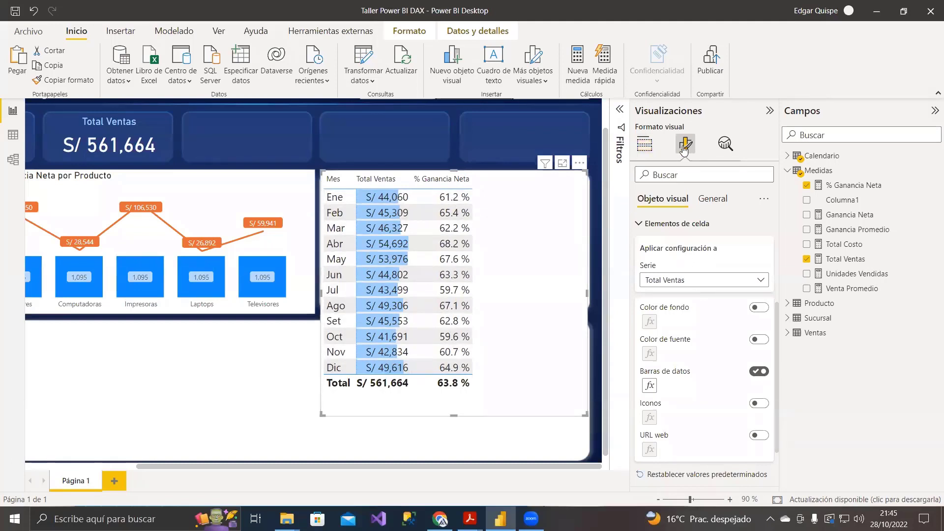
{"action": "left_click", "coordinate": [648, 224]}
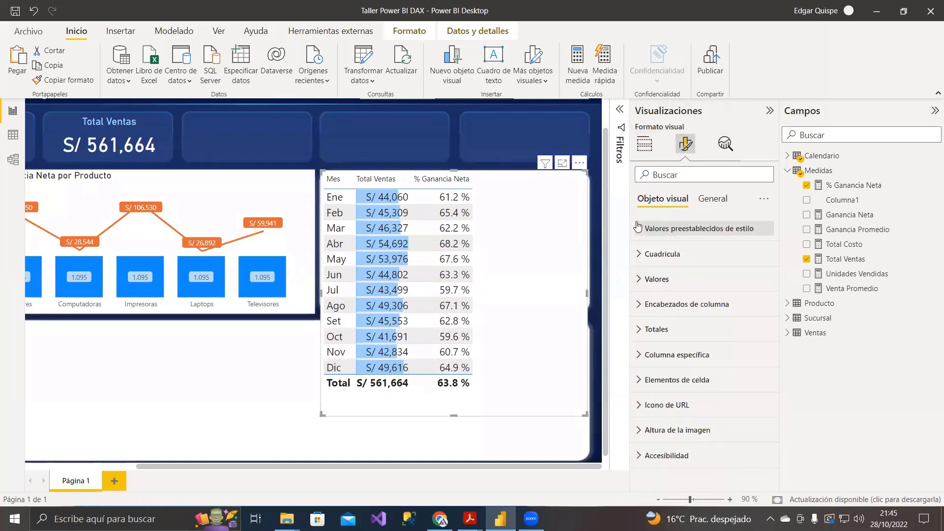
{"action": "left_click", "coordinate": [649, 378]}
{"action": "scroll", "coordinate": [649, 378], "scroll_direction": "down", "scroll_amount": 3}
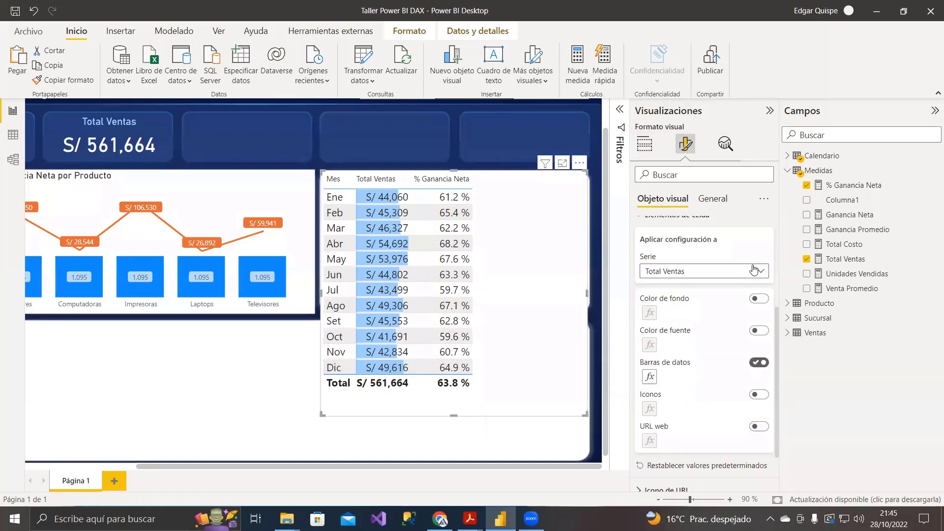
{"action": "left_click", "coordinate": [754, 268]}
{"action": "left_click", "coordinate": [723, 318]}
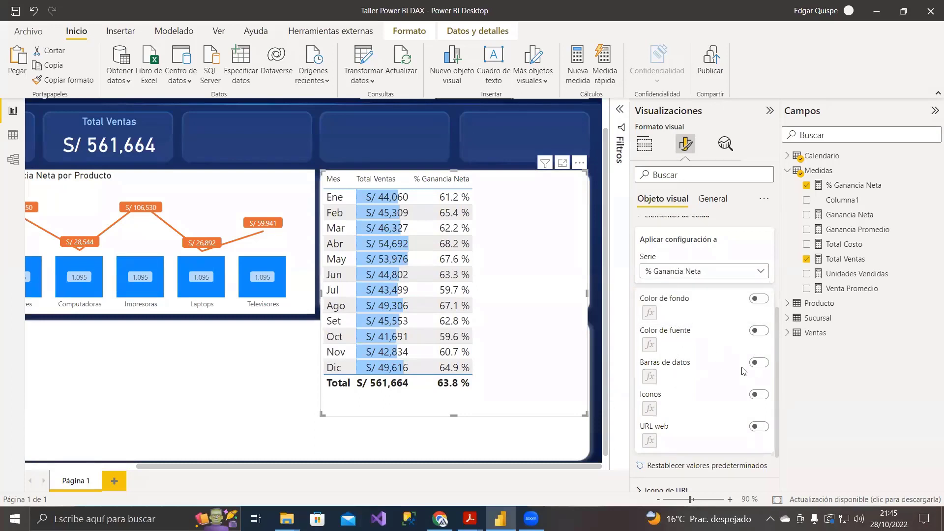
{"action": "scroll", "coordinate": [724, 357], "scroll_direction": "down", "scroll_amount": 1}
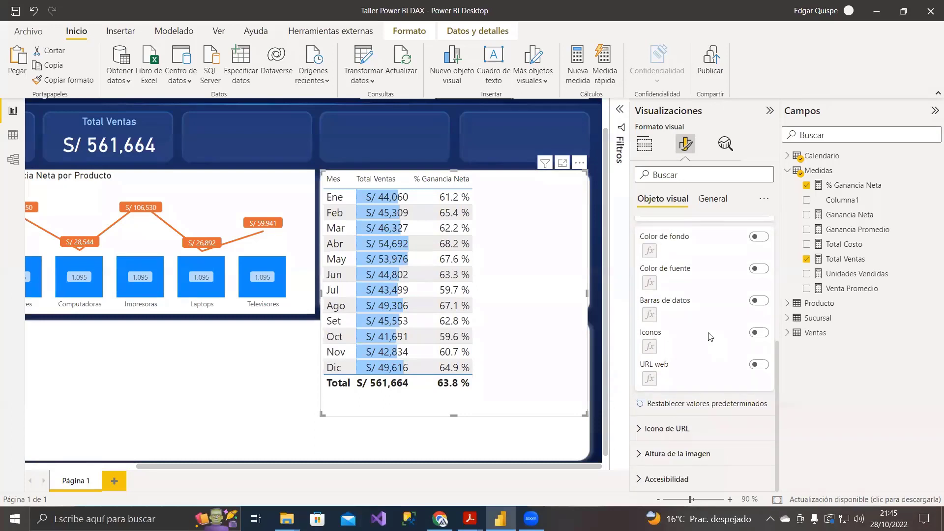
{"action": "left_click", "coordinate": [758, 332]}
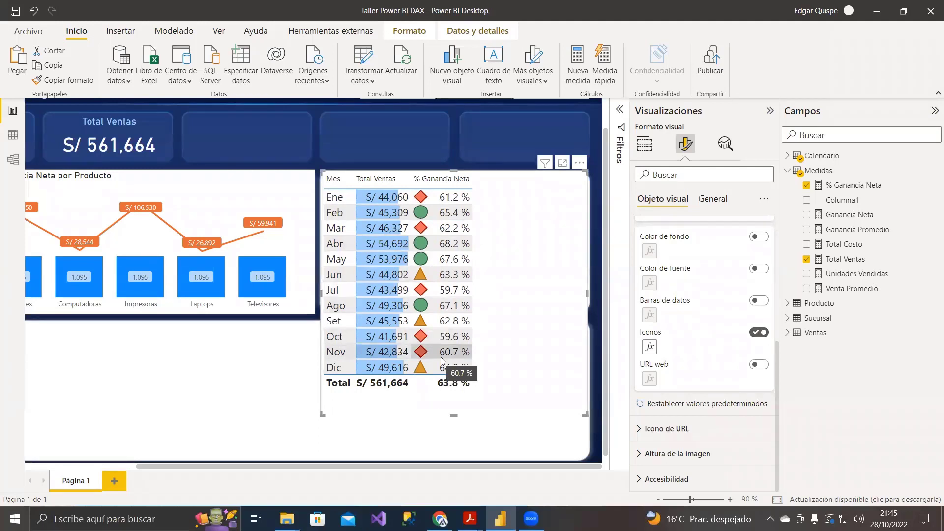
Step: Switch the lower and upper limits of all three % Ganancia Neta icon rules from Porcentaje to Número
{"action": "left_click", "coordinate": [649, 347]}
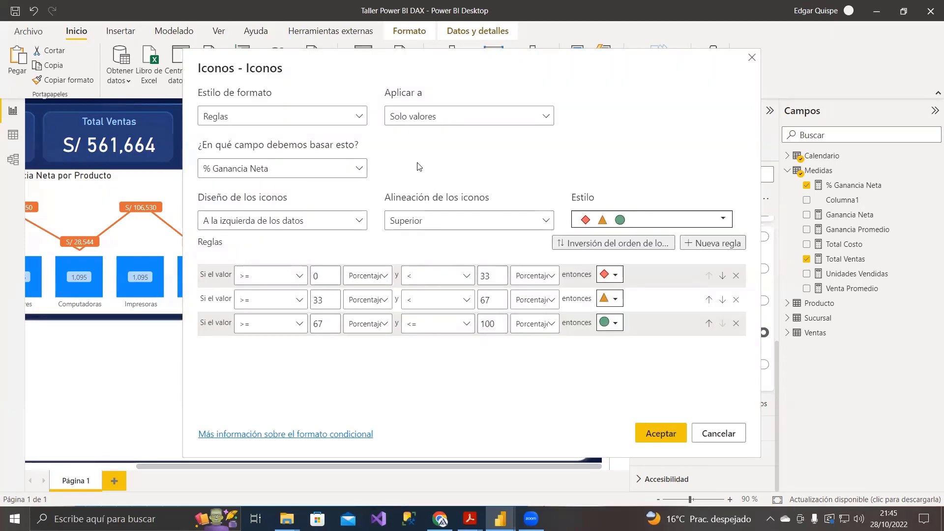
{"action": "left_click", "coordinate": [384, 275]}
{"action": "left_click", "coordinate": [364, 295]}
{"action": "left_click", "coordinate": [378, 300]}
{"action": "left_click", "coordinate": [363, 319]}
{"action": "left_click", "coordinate": [381, 327]}
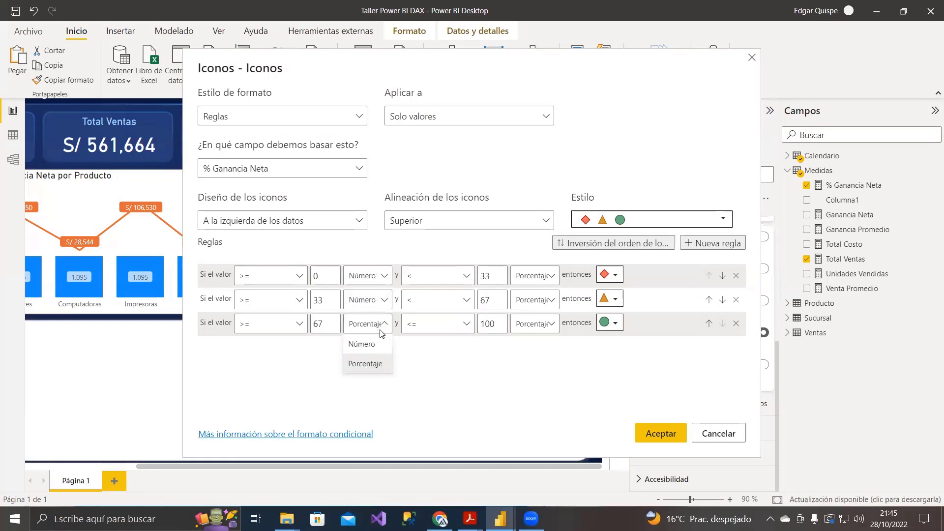
{"action": "left_click", "coordinate": [384, 344]}
{"action": "left_click", "coordinate": [528, 275]}
{"action": "left_click", "coordinate": [526, 296]}
{"action": "left_click", "coordinate": [530, 300]}
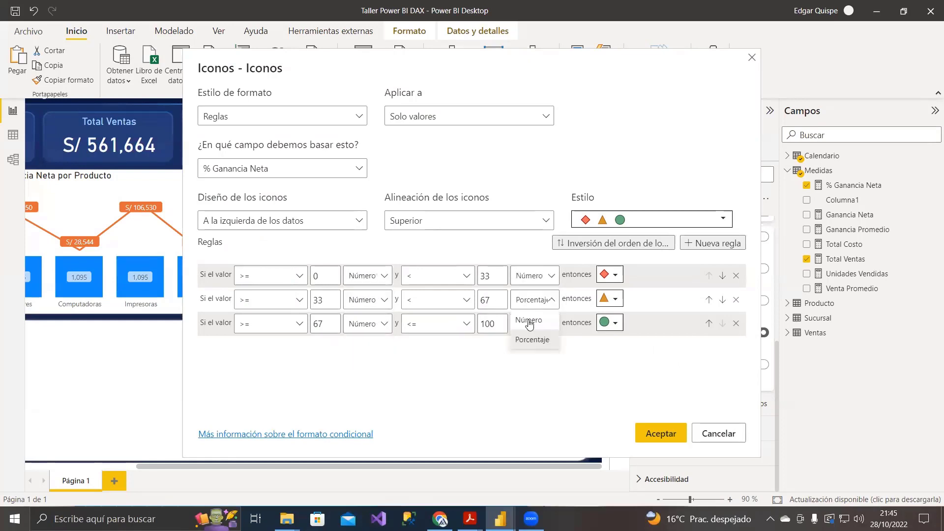
{"action": "left_click", "coordinate": [528, 320]}
{"action": "left_click", "coordinate": [534, 323]}
{"action": "left_click", "coordinate": [527, 344]}
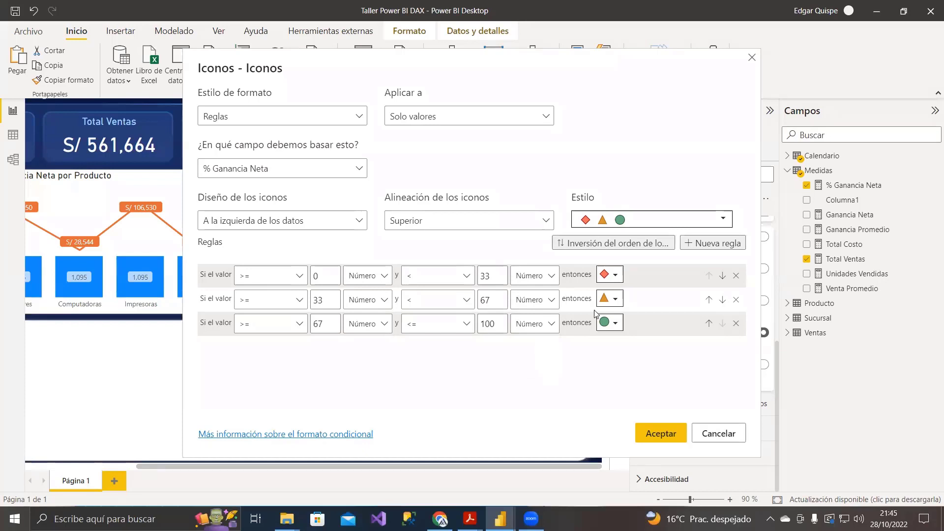
Step: Assign a red X circle, an orange exclamation circle and a green check circle to the three icon rules in order
{"action": "left_click", "coordinate": [615, 274]}
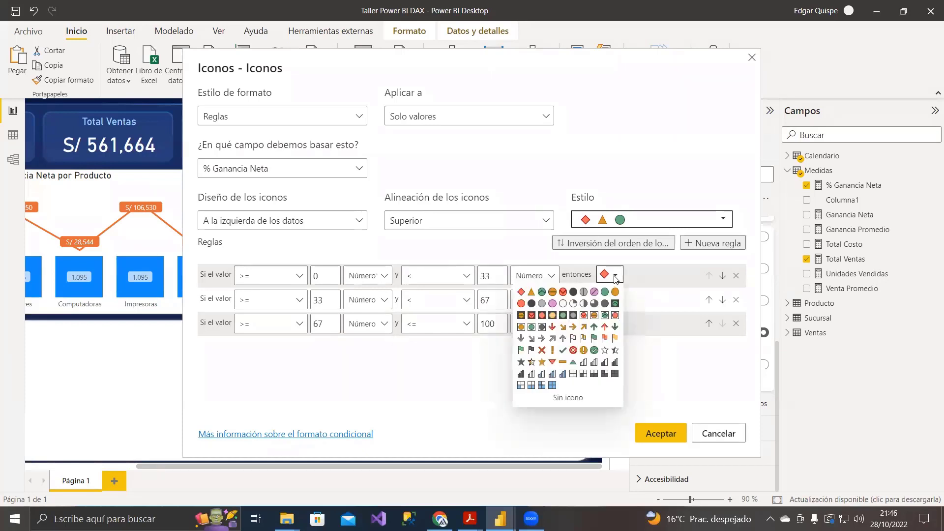
{"action": "left_click", "coordinate": [573, 349]}
{"action": "left_click", "coordinate": [614, 298]}
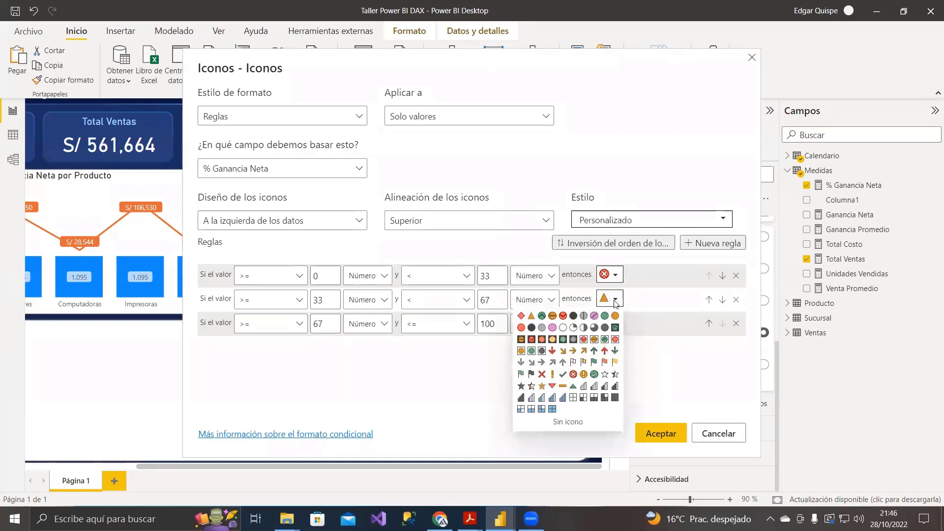
{"action": "left_click", "coordinate": [583, 376]}
{"action": "left_click", "coordinate": [614, 323]}
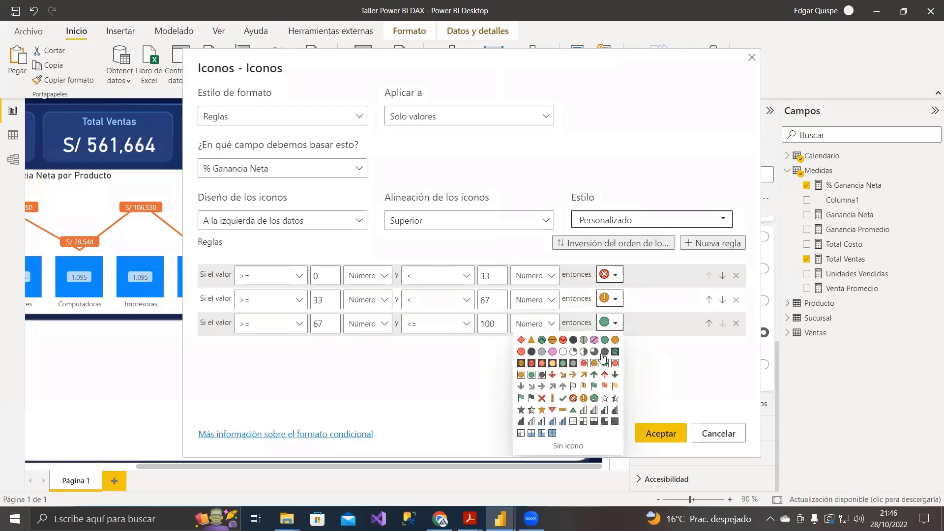
{"action": "left_click", "coordinate": [594, 399]}
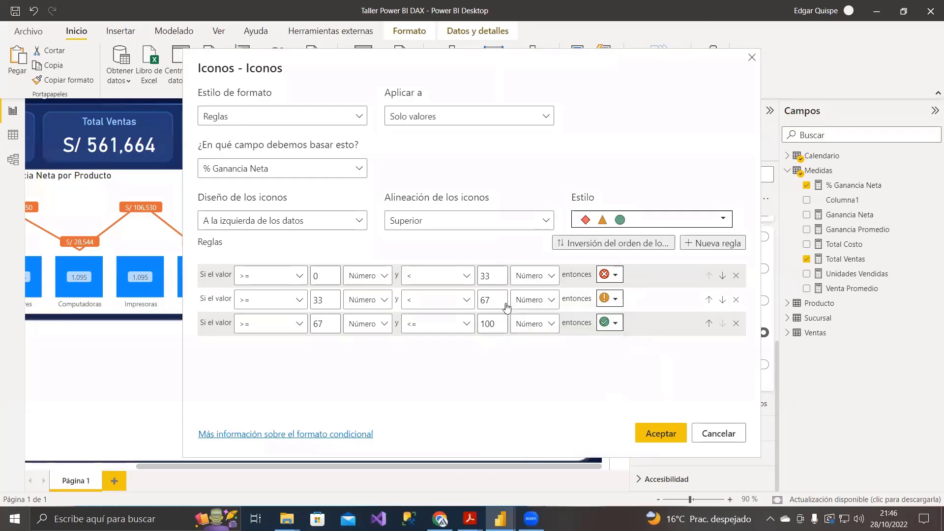
Step: Move the icon rules dialog clear of the monthly table and set the first rule's lower limit to -10
{"action": "left_click_drag", "start_coordinate": [369, 69], "coordinate": [374, 69]}
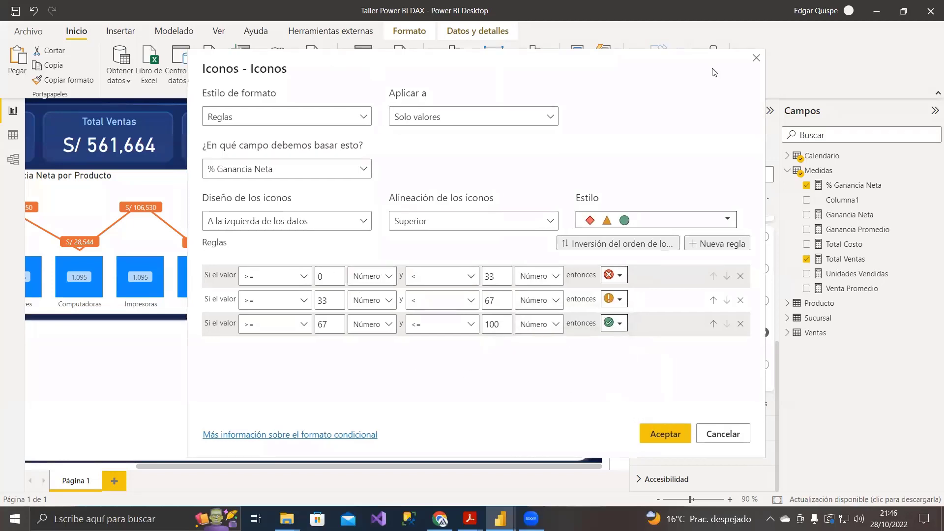
{"action": "left_click_drag", "start_coordinate": [714, 72], "coordinate": [750, 80]}
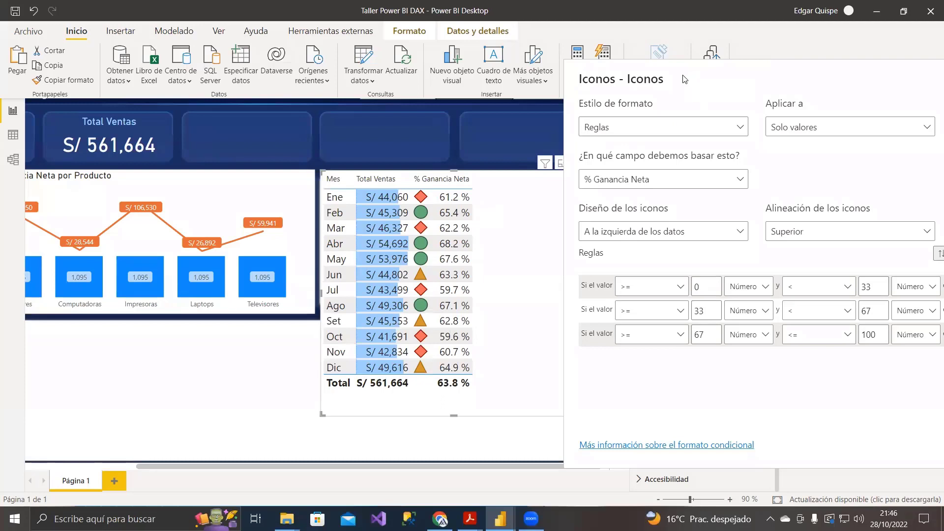
{"action": "left_click_drag", "start_coordinate": [683, 79], "coordinate": [644, 62]}
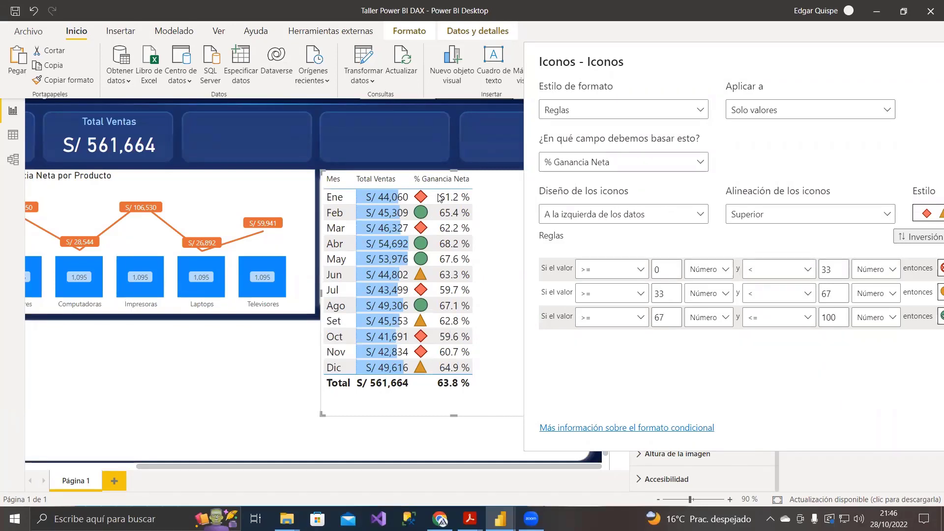
{"action": "double_click", "coordinate": [659, 269]}
{"action": "left_click", "coordinate": [700, 52]}
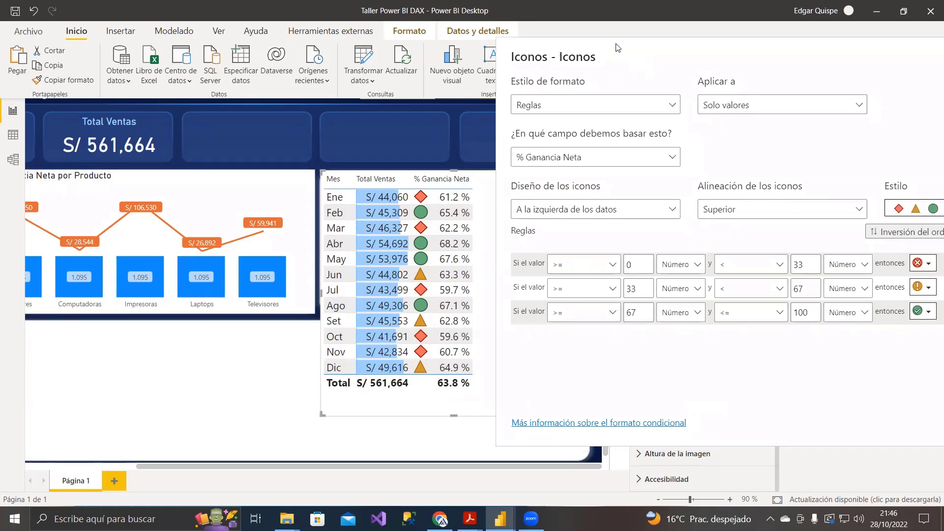
{"action": "left_click_drag", "start_coordinate": [616, 44], "coordinate": [658, 52]}
{"action": "double_click", "coordinate": [674, 270]}
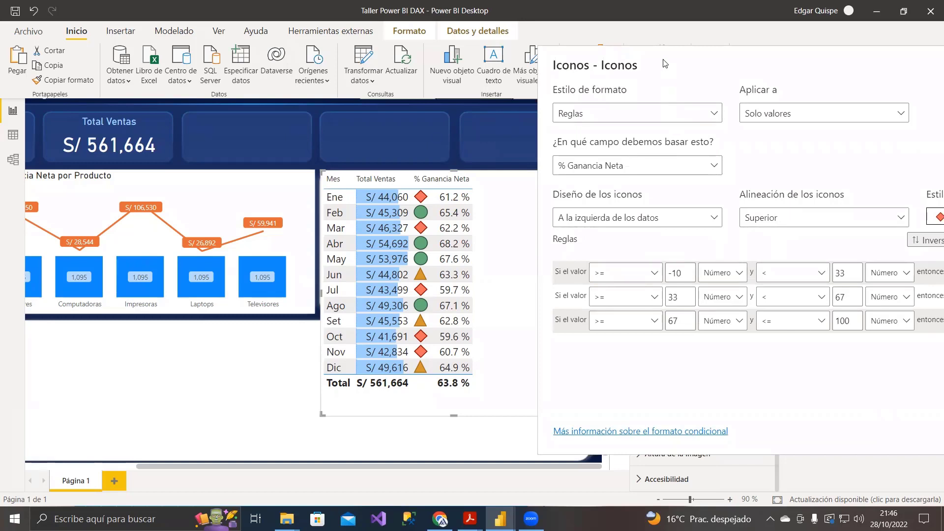
{"action": "left_click_drag", "start_coordinate": [664, 63], "coordinate": [648, 58]}
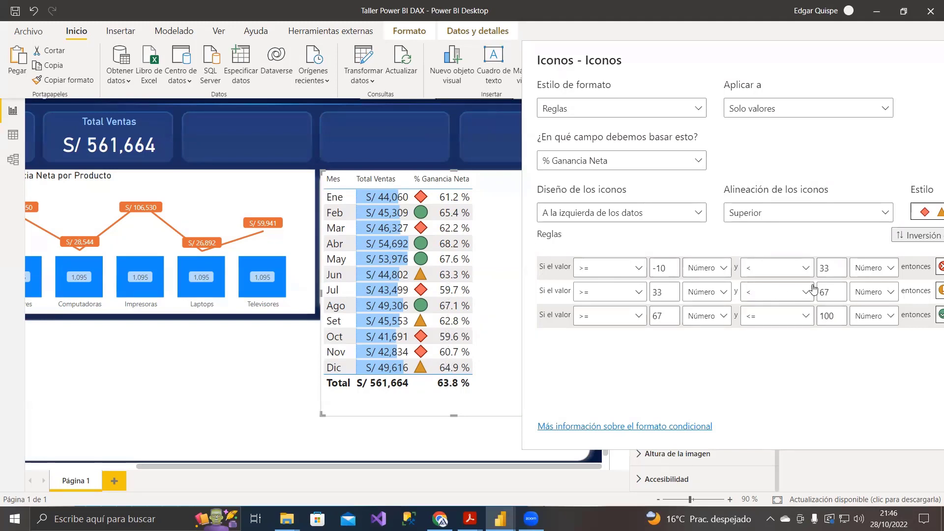
Step: Set the first icon rule's upper limit to 0.6 and the second rule's limits to 0.6 and 0.65
{"action": "double_click", "coordinate": [818, 267]}
{"action": "type", "text": "0.6"}
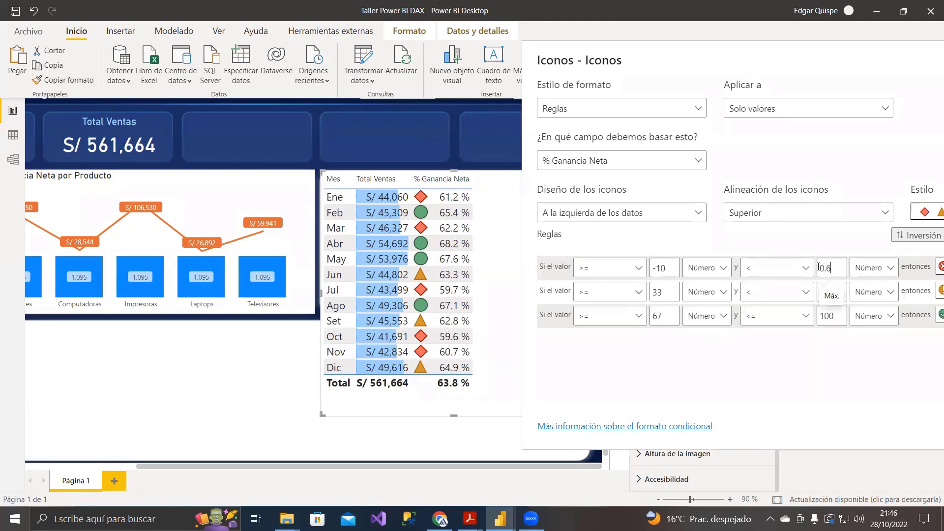
{"action": "left_click_drag", "start_coordinate": [755, 54], "coordinate": [588, 63]}
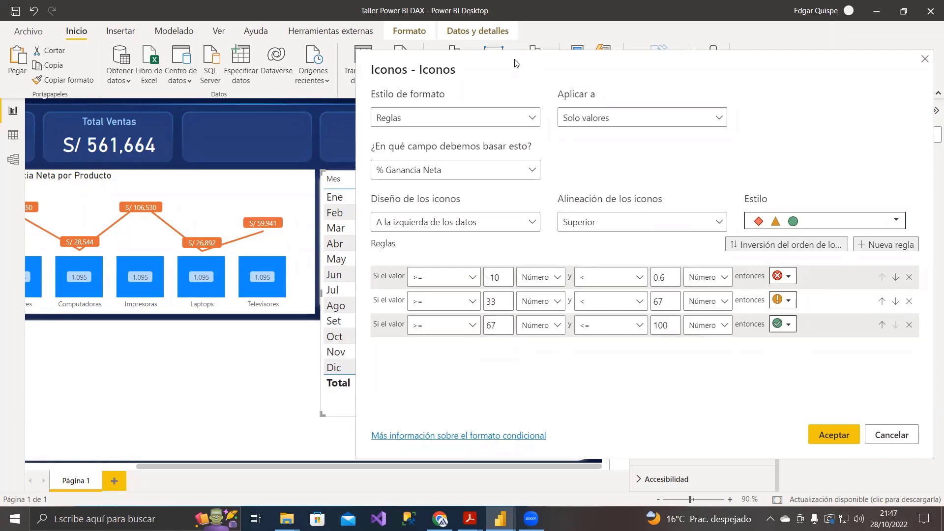
{"action": "left_click_drag", "start_coordinate": [515, 63], "coordinate": [574, 66]}
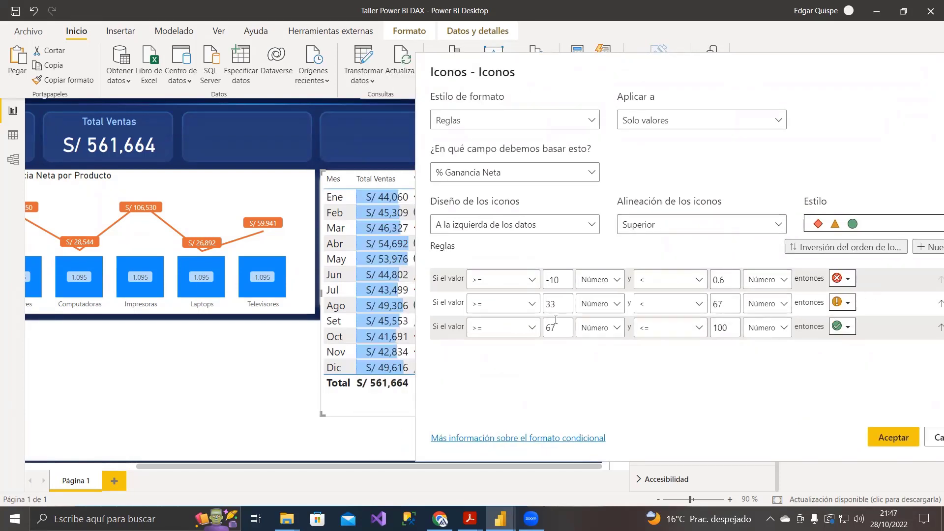
{"action": "key", "text": "BackSpace"}
{"action": "key", "text": "BackSpace"}
{"action": "type", "text": "06"}
{"action": "type", "text": "6"}
{"action": "left_click_drag", "start_coordinate": [722, 285], "coordinate": [701, 288]}
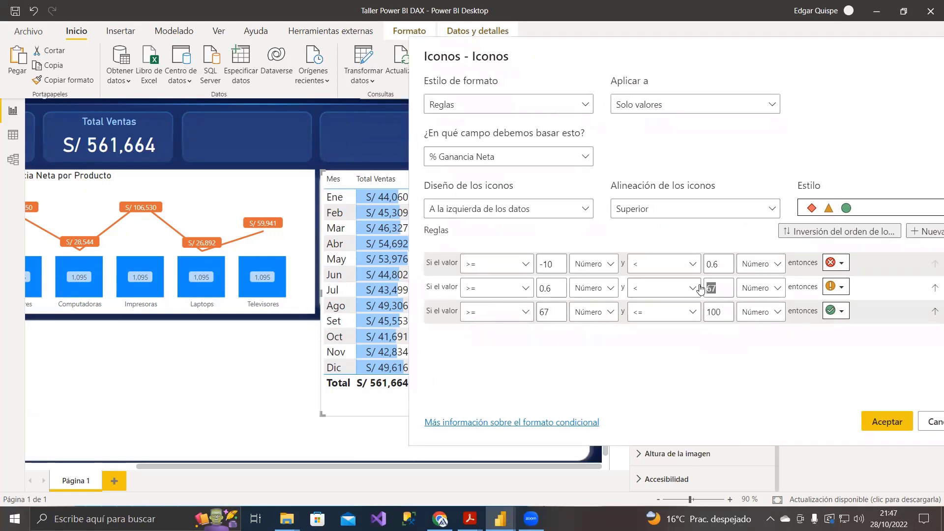
{"action": "type", "text": "0.65"}
Step: Start the third icon rule where the second ends, set its upper limit to 10, and apply the rules
{"action": "left_click_drag", "start_coordinate": [561, 310], "coordinate": [514, 312]}
{"action": "type", "text": "0."}
{"action": "left_click_drag", "start_coordinate": [730, 311], "coordinate": [683, 309]}
{"action": "type", "text": "10"}
{"action": "left_click", "coordinate": [886, 419]}
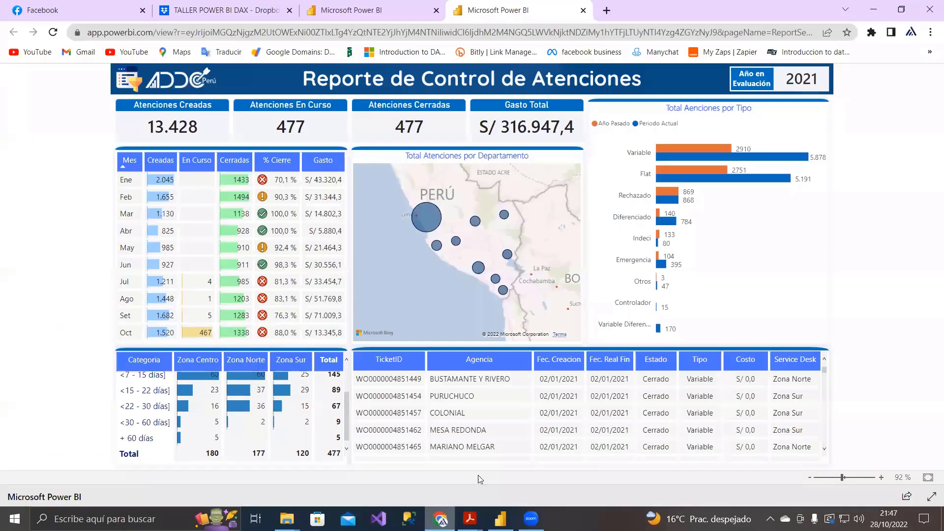
Step: Switch to Chrome to review the Reporte de Control de Atenciones example and return to Power BI Desktop
{"action": "left_click", "coordinate": [440, 518]}
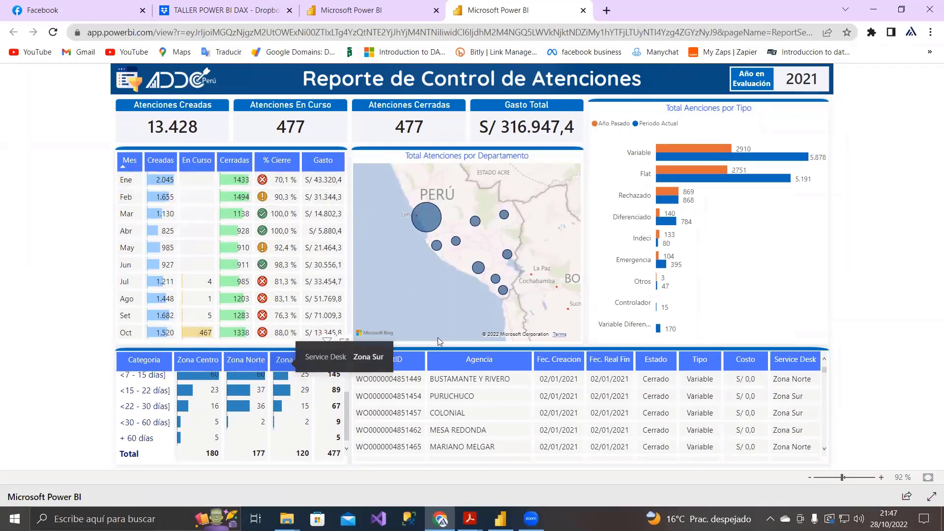
{"action": "left_click", "coordinate": [873, 9]}
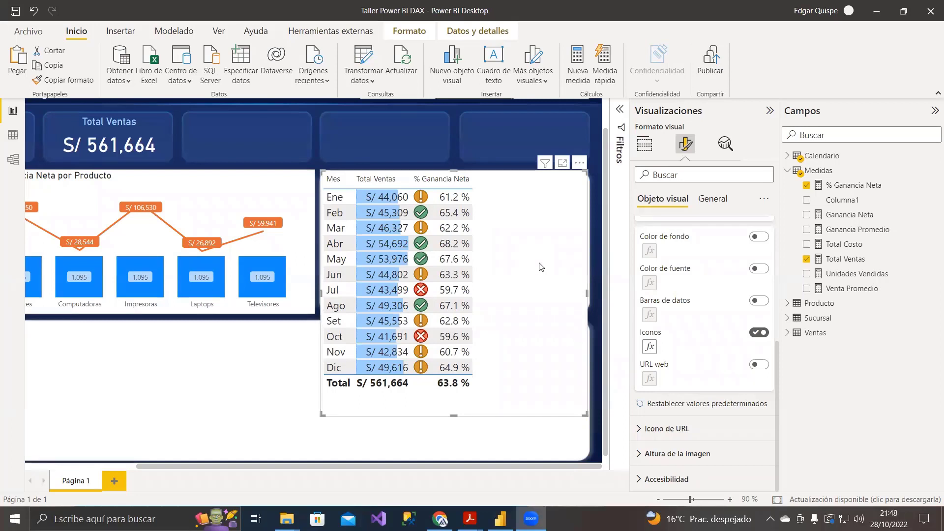
Step: Try placing a second % Ganancia Neta column in the monthly table and remove it
{"action": "left_click", "coordinate": [644, 143]}
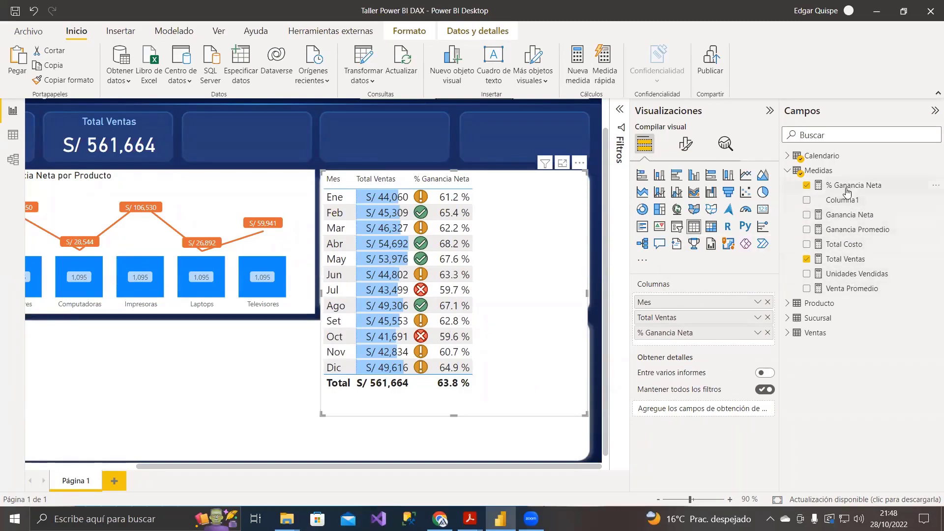
{"action": "left_click_drag", "start_coordinate": [855, 188], "coordinate": [713, 345]}
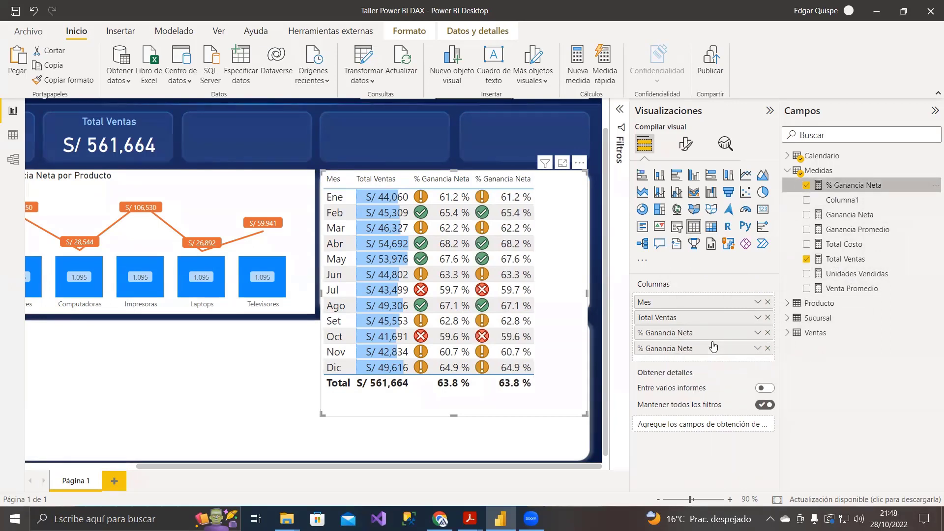
{"action": "left_click", "coordinate": [767, 348]}
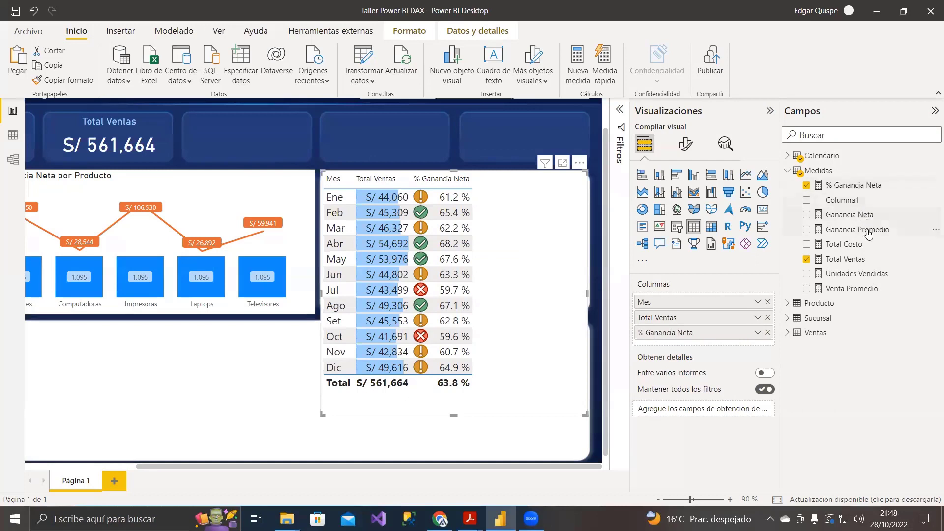
Step: Try Total Ventas as a repeated column in the monthly table and look through the series available for cell elements
{"action": "left_click_drag", "start_coordinate": [839, 260], "coordinate": [693, 347]}
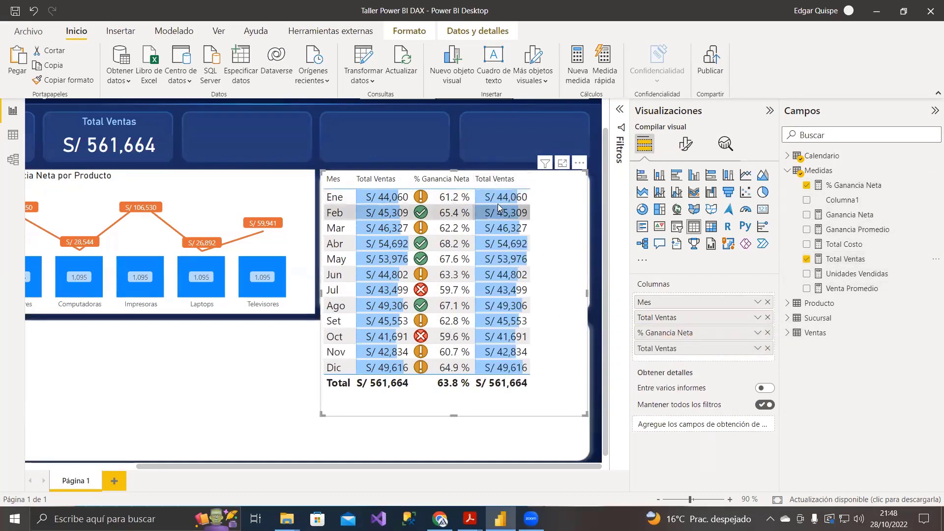
{"action": "left_click", "coordinate": [684, 144]}
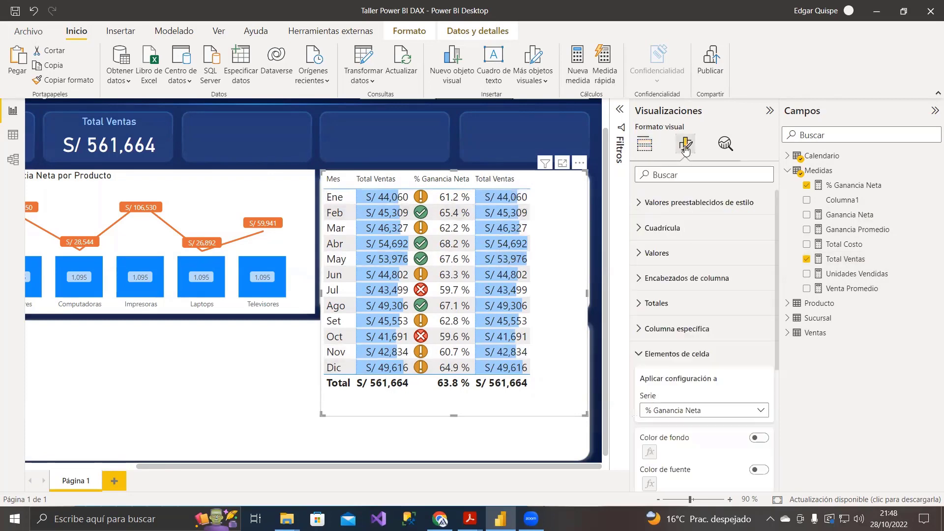
{"action": "scroll", "coordinate": [666, 258], "scroll_direction": "down", "scroll_amount": 2}
{"action": "scroll", "coordinate": [666, 265], "scroll_direction": "down", "scroll_amount": 1}
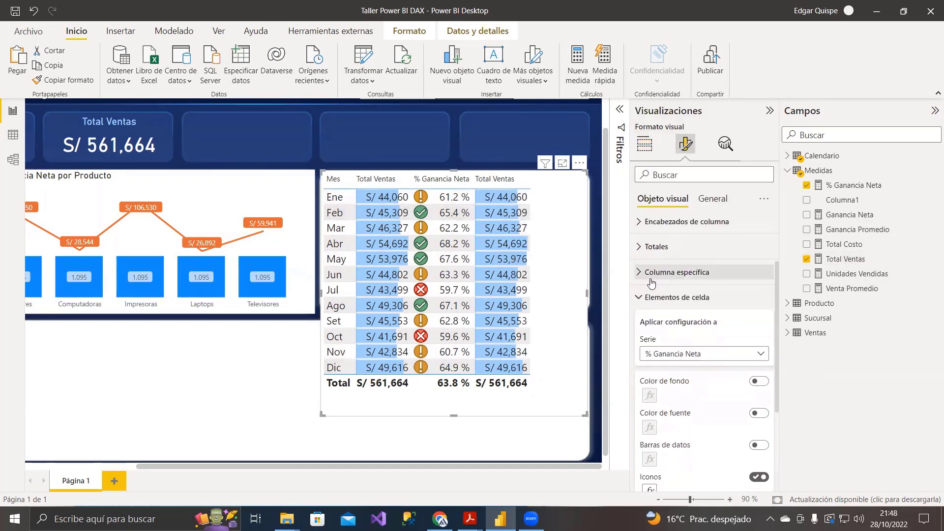
{"action": "left_click", "coordinate": [722, 354]}
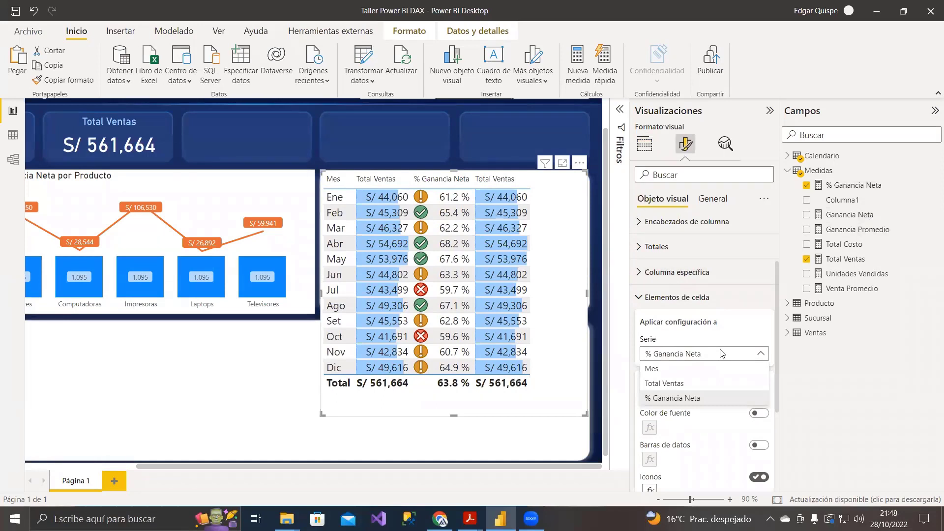
{"action": "left_click", "coordinate": [722, 353]}
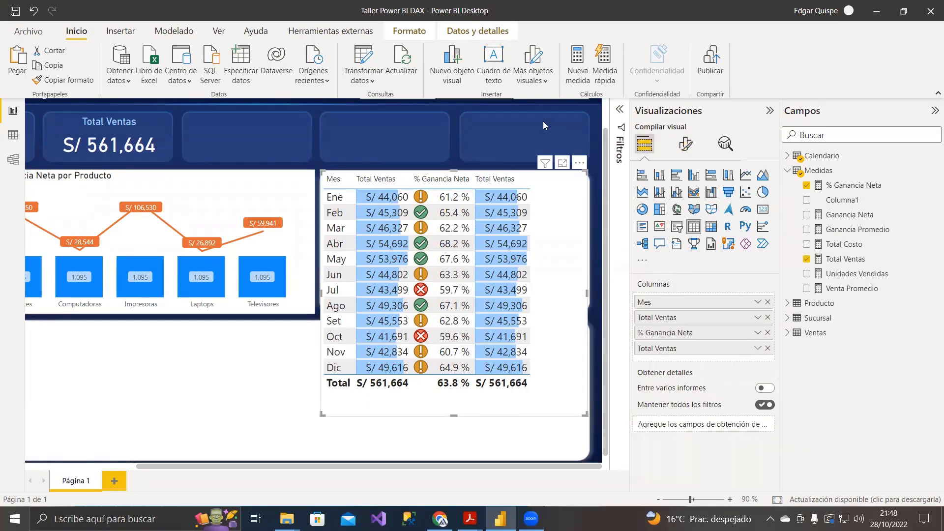
{"action": "left_click", "coordinate": [498, 70]}
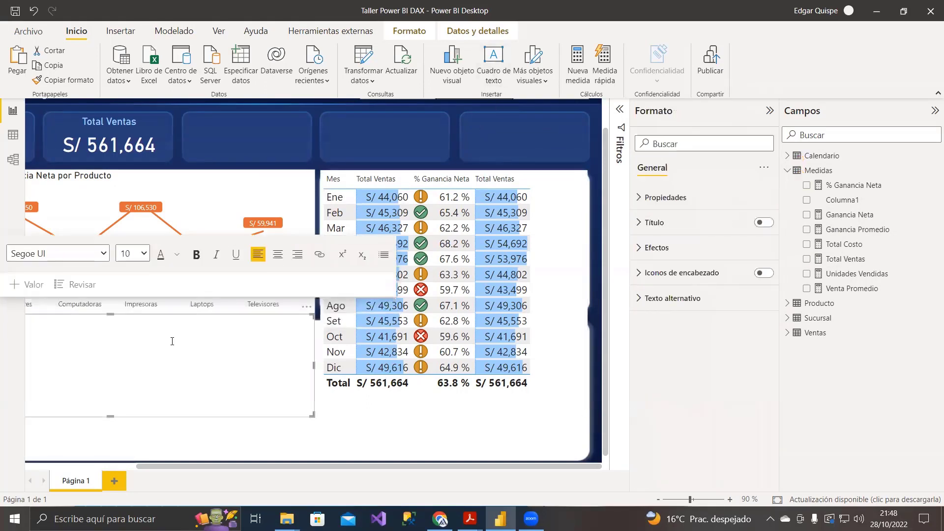
{"action": "left_click", "coordinate": [313, 337]}
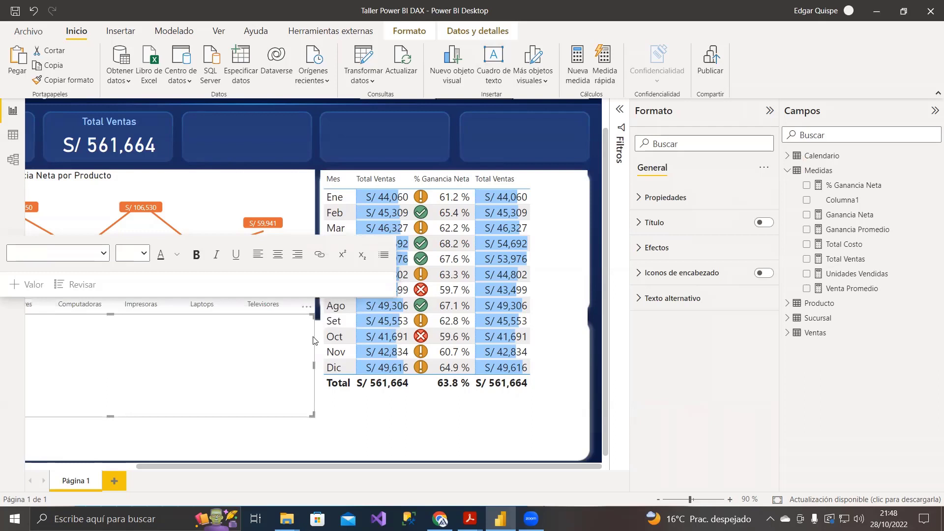
{"action": "left_click", "coordinate": [538, 240]}
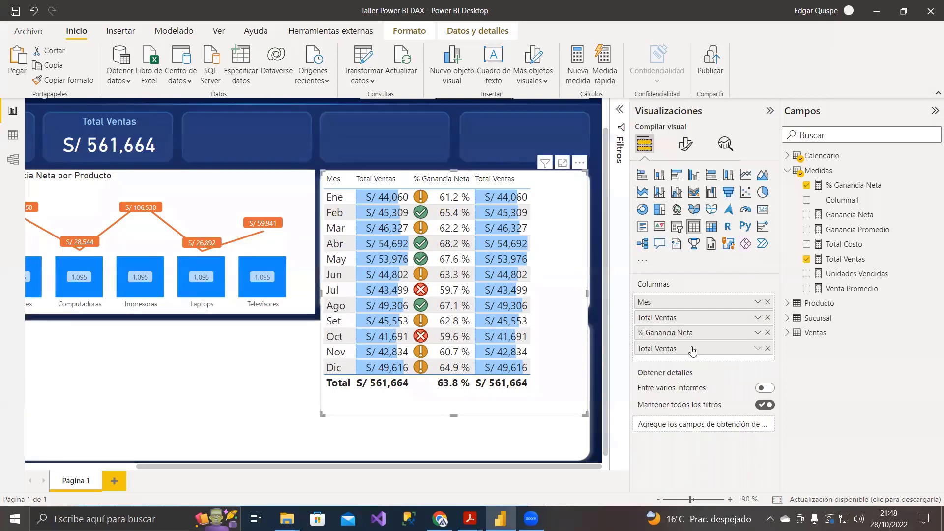
Step: Rename the Total Ventas field in the monthly table as Ventas
{"action": "double_click", "coordinate": [693, 347]}
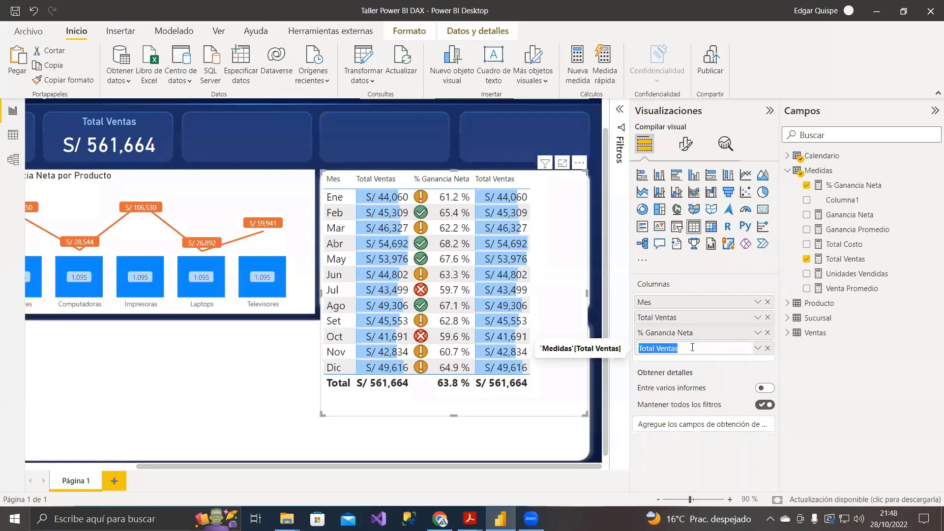
{"action": "type", "text": "Ventas"}
{"action": "key", "text": "Return"}
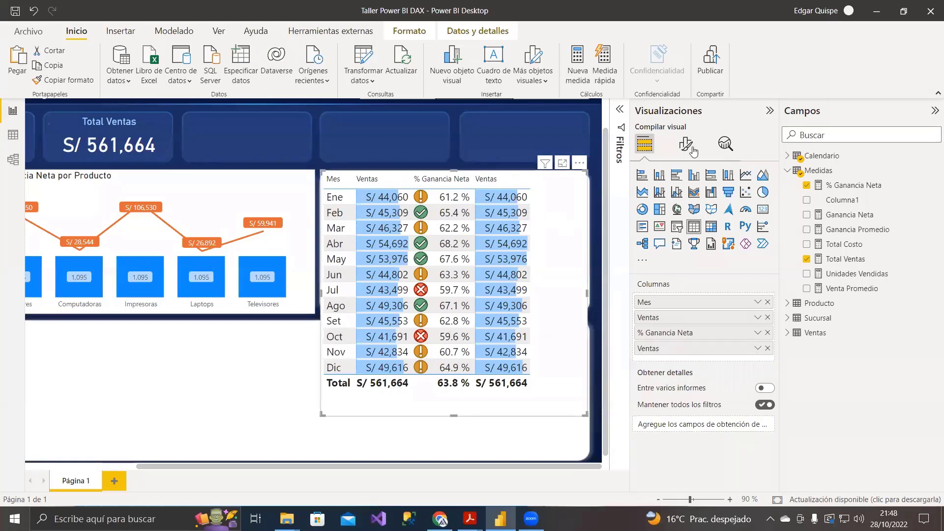
Step: Check the table's formatting options and remove the repeated Ventas column from the monthly table
{"action": "left_click", "coordinate": [691, 149]}
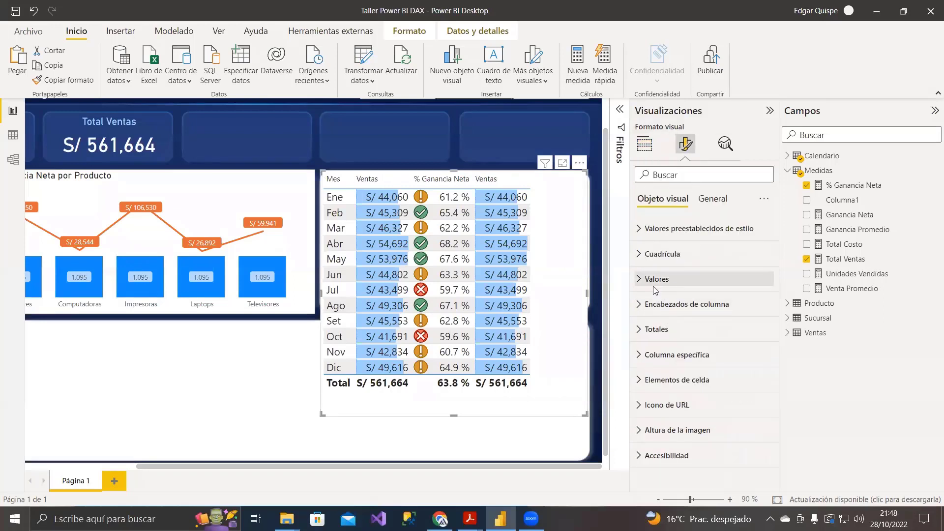
{"action": "left_click", "coordinate": [644, 144]}
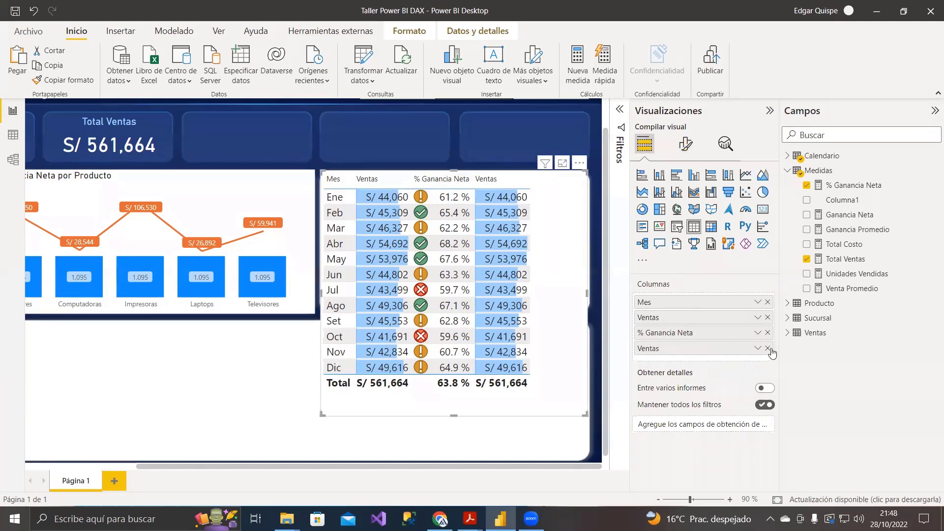
{"action": "left_click", "coordinate": [768, 349]}
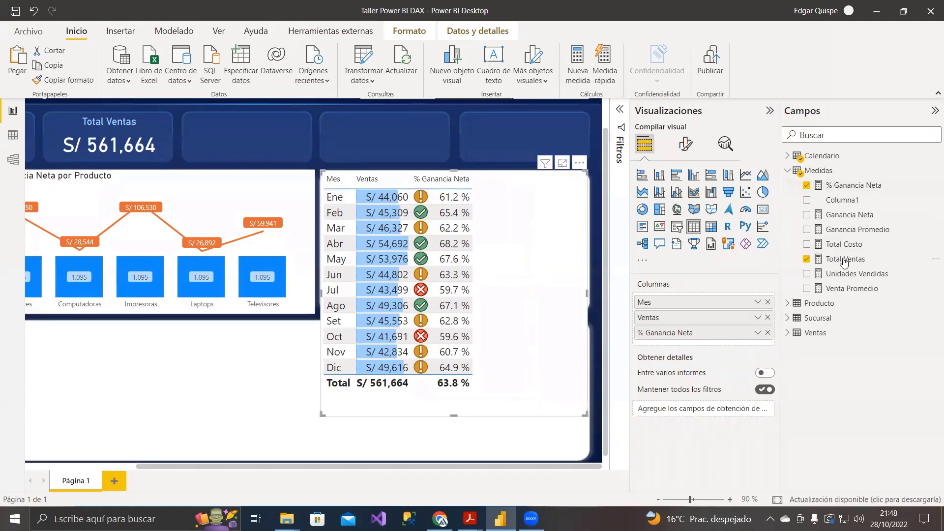
Step: Copy the Total Ventas formula into a new measure defined as Total Ventas_ = SUM(Ventas[Venta])
{"action": "left_click", "coordinate": [844, 262]}
{"action": "left_click_drag", "start_coordinate": [276, 110], "coordinate": [17, 88]}
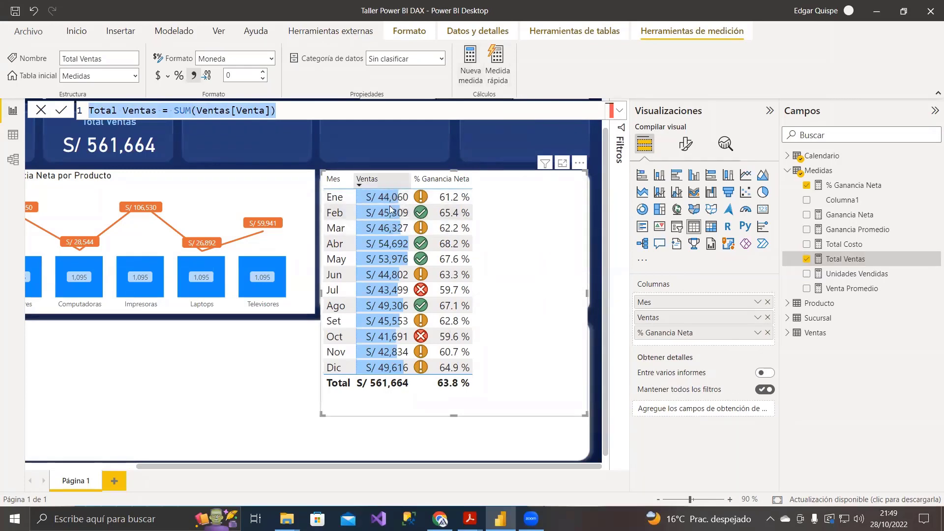
{"action": "left_click", "coordinate": [473, 60]}
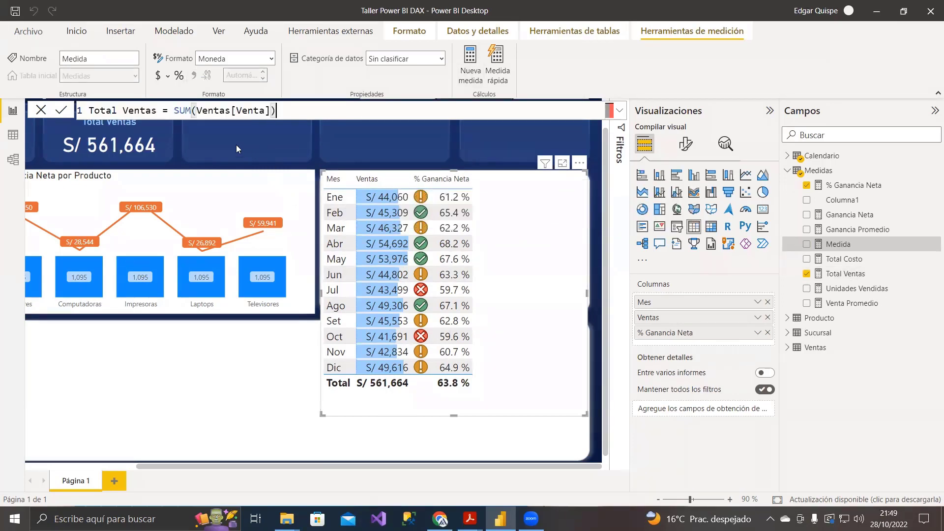
{"action": "left_click", "coordinate": [153, 110]}
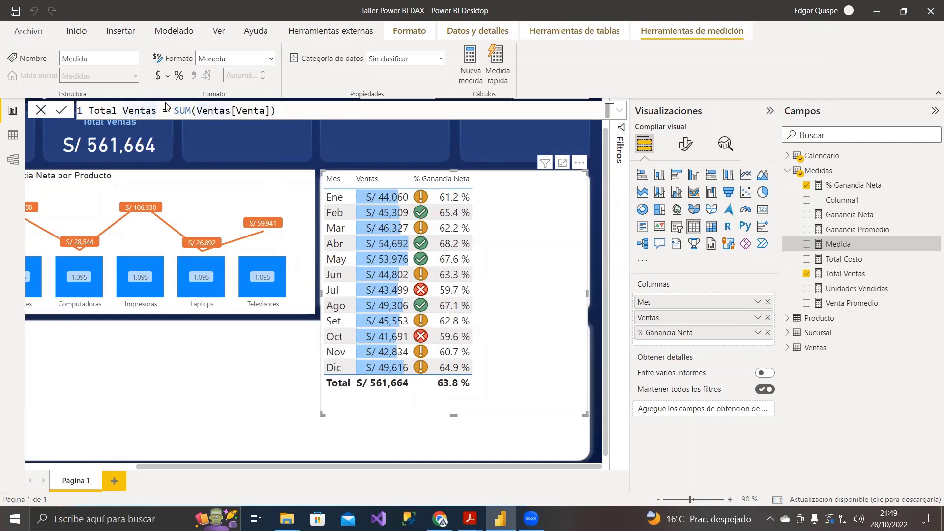
{"action": "key", "text": "BackSpace"}
{"action": "type", "text": "s_"}
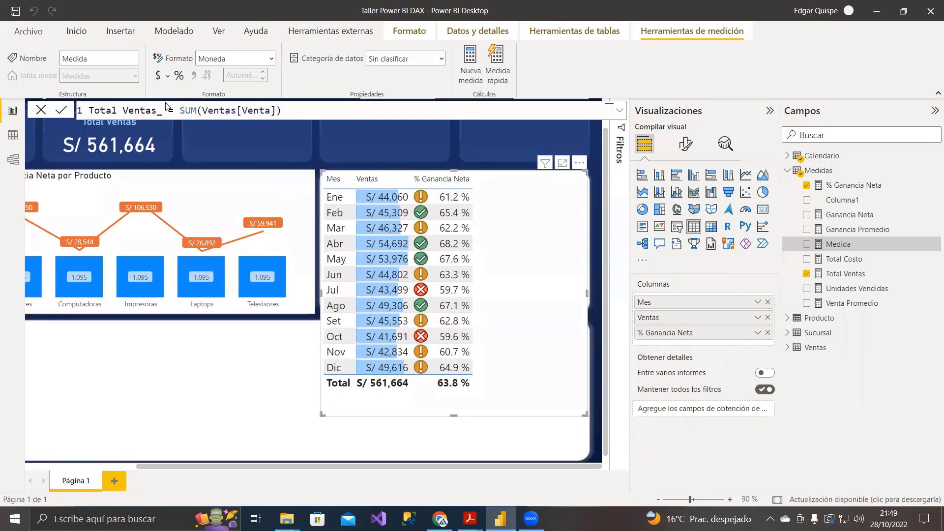
{"action": "key", "text": "Return"}
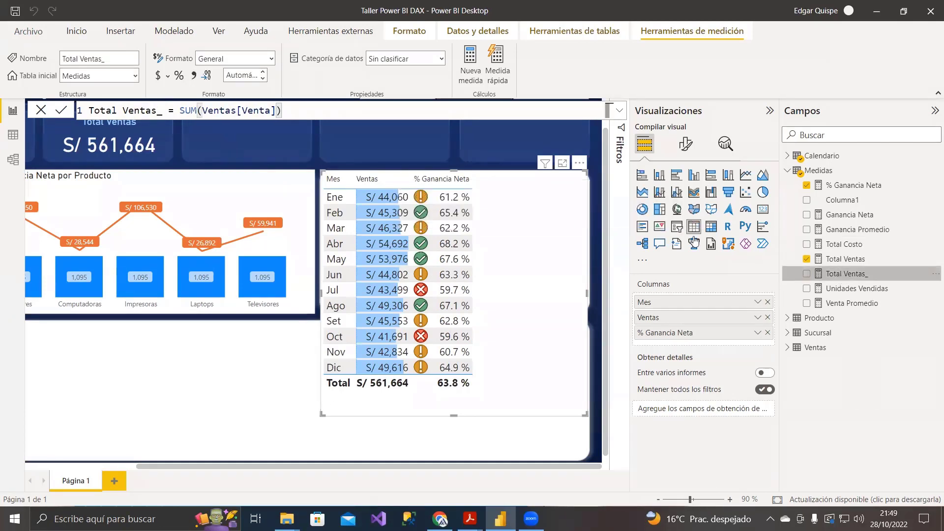
Step: Format the Total Ventas_ measure as S/ Quechua (Perú) currency with 0 decimals
{"action": "left_click", "coordinate": [167, 75]}
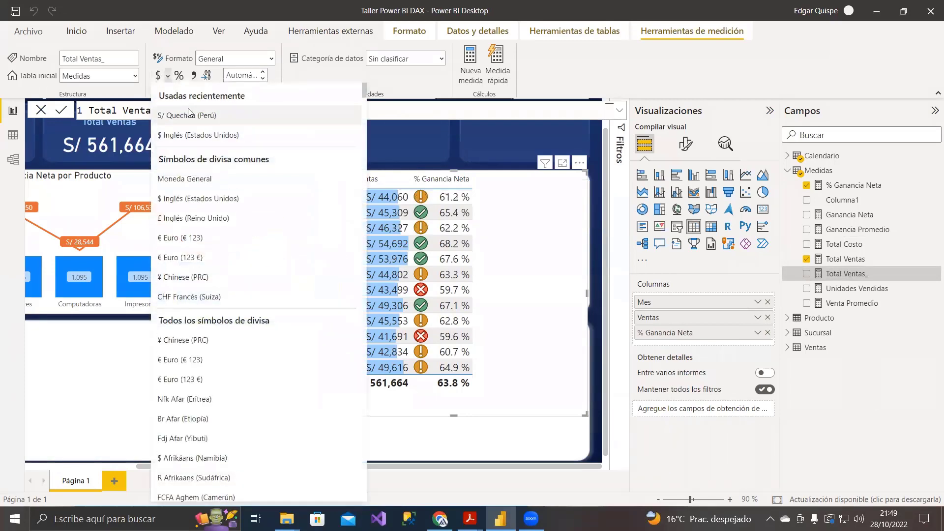
{"action": "left_click", "coordinate": [188, 113]}
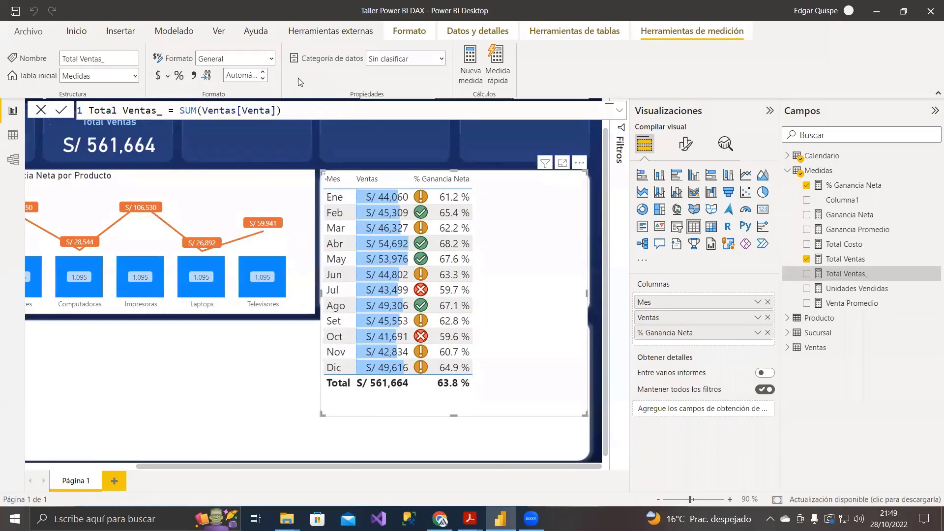
{"action": "left_click", "coordinate": [239, 78]}
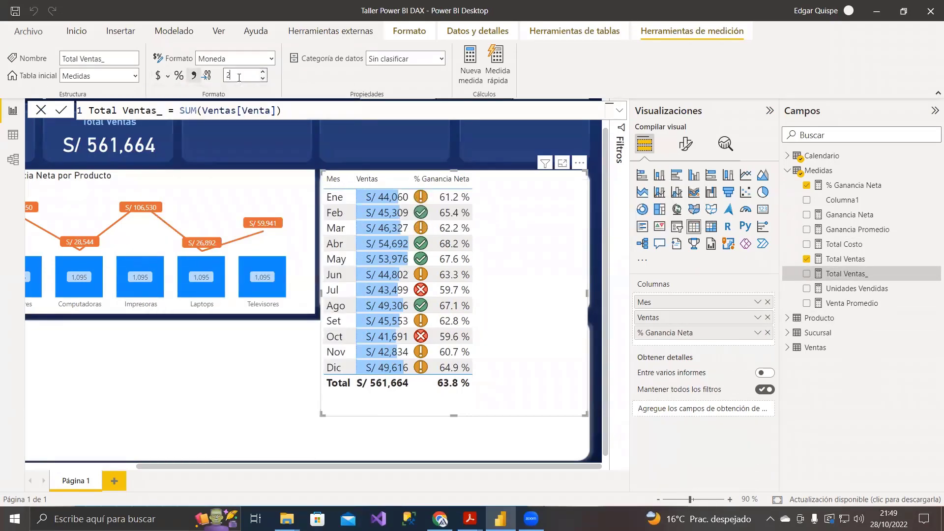
{"action": "key", "text": "BackSpace"}
{"action": "type", "text": "0"}
{"action": "key", "text": "Return"}
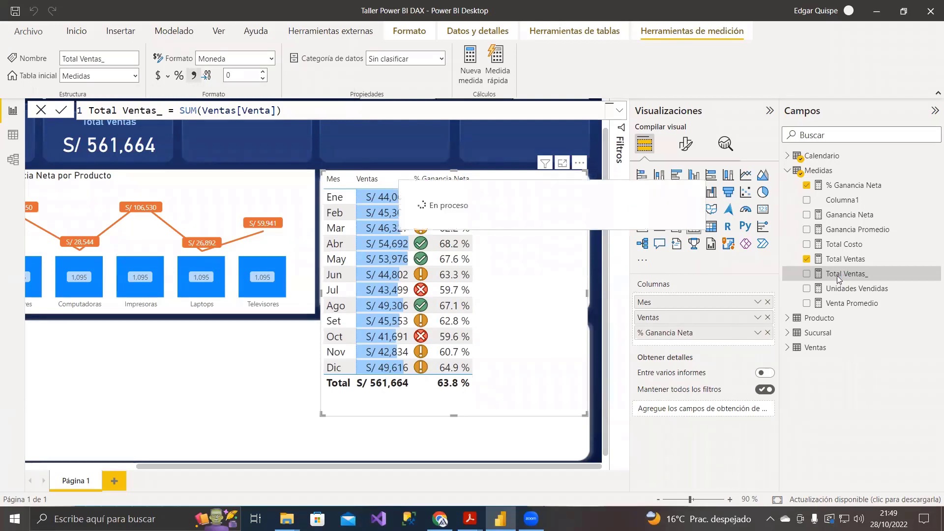
Step: Add Total Ventas_ as the last column of the monthly table, widen it slightly, and open the table's visual formatting
{"action": "left_click_drag", "start_coordinate": [837, 280], "coordinate": [505, 247]}
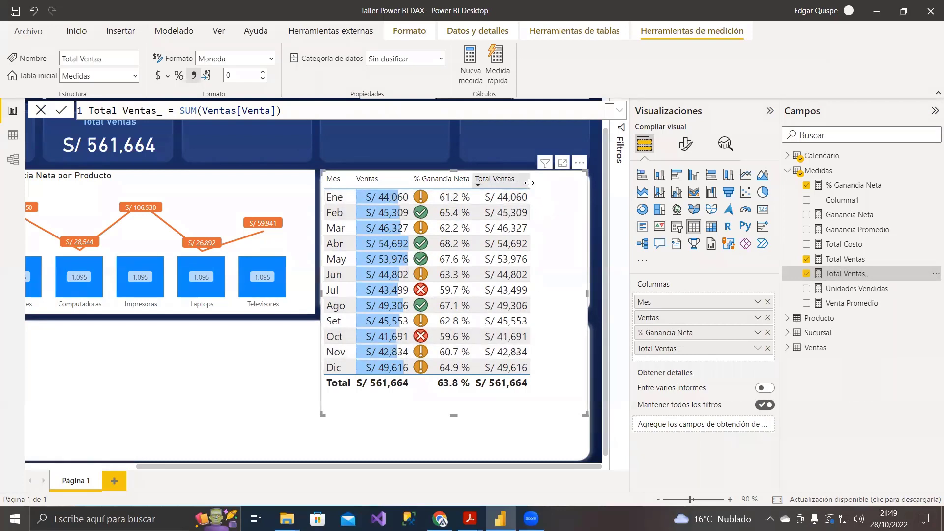
{"action": "left_click_drag", "start_coordinate": [531, 185], "coordinate": [534, 184]}
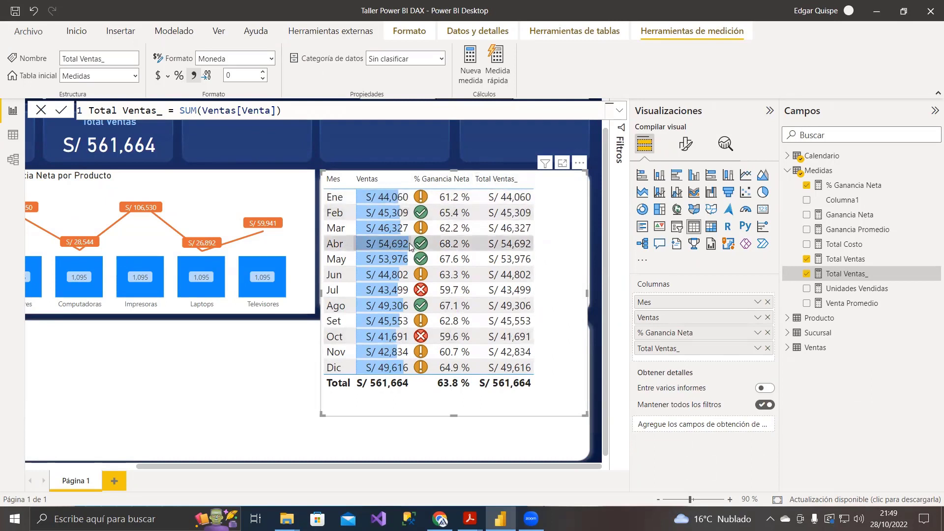
{"action": "left_click", "coordinate": [686, 144]}
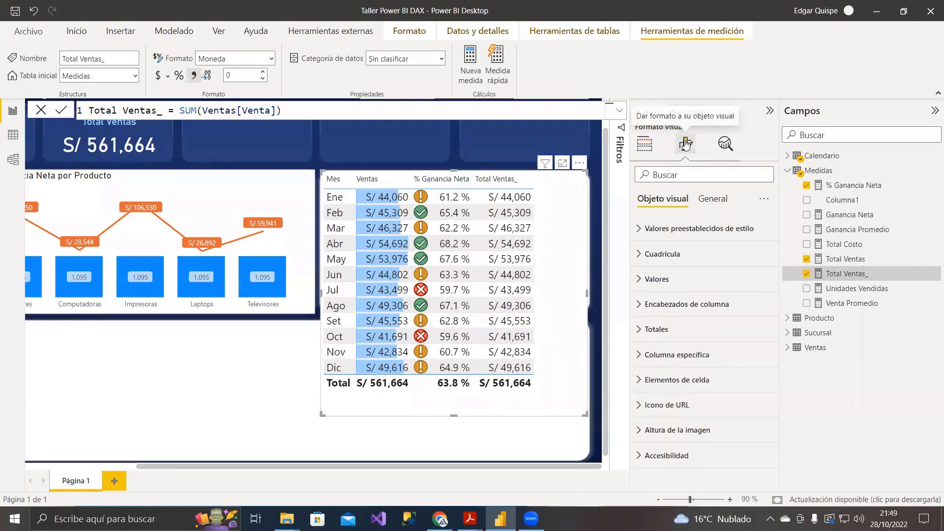
Step: Turn on cell icons for the Total Ventas_ series and auto-fit that column's width in the monthly table
{"action": "left_click", "coordinate": [639, 382]}
{"action": "scroll", "coordinate": [639, 383], "scroll_direction": "down", "scroll_amount": 3}
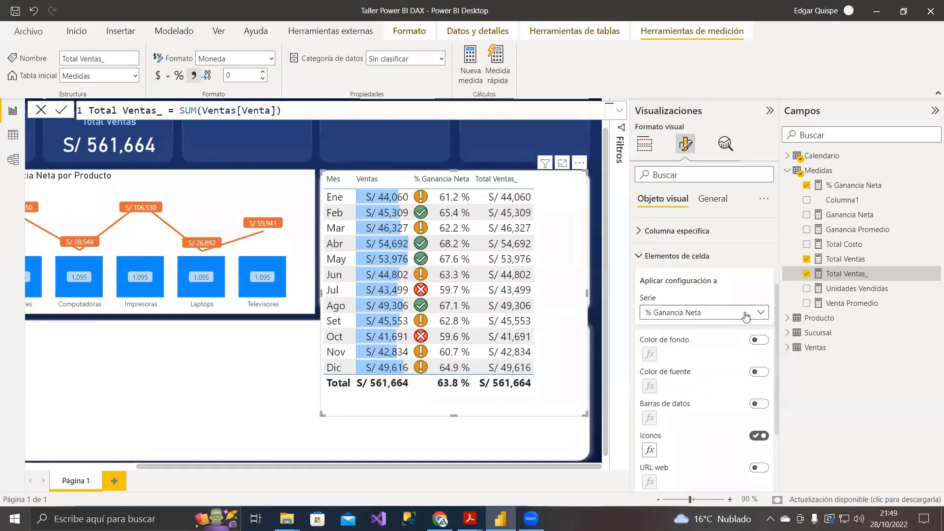
{"action": "left_click", "coordinate": [746, 313]}
{"action": "left_click", "coordinate": [674, 372]}
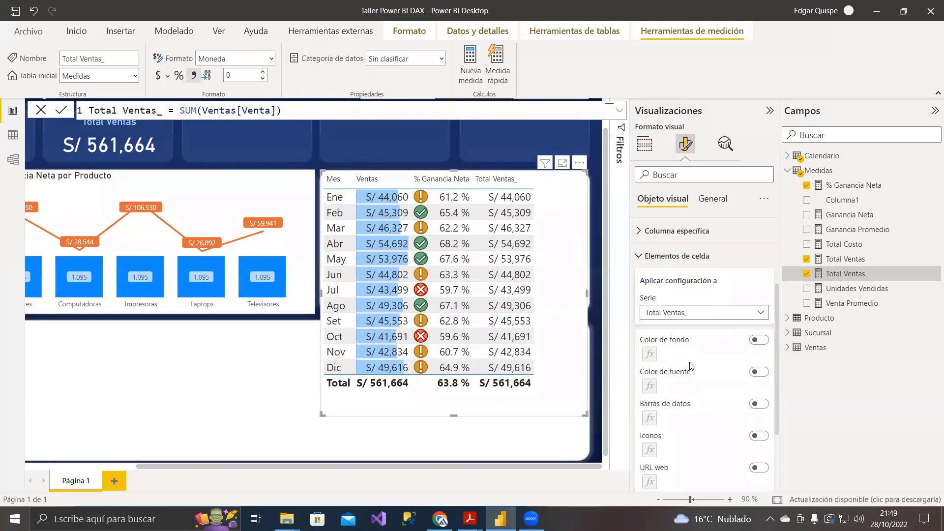
{"action": "scroll", "coordinate": [707, 353], "scroll_direction": "down", "scroll_amount": 3}
{"action": "left_click", "coordinate": [759, 332]}
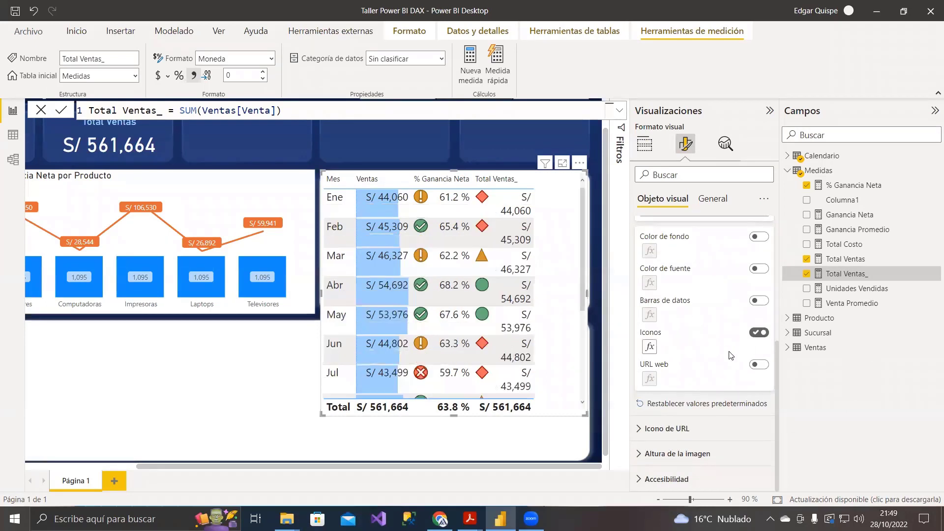
{"action": "double_click", "coordinate": [535, 181]}
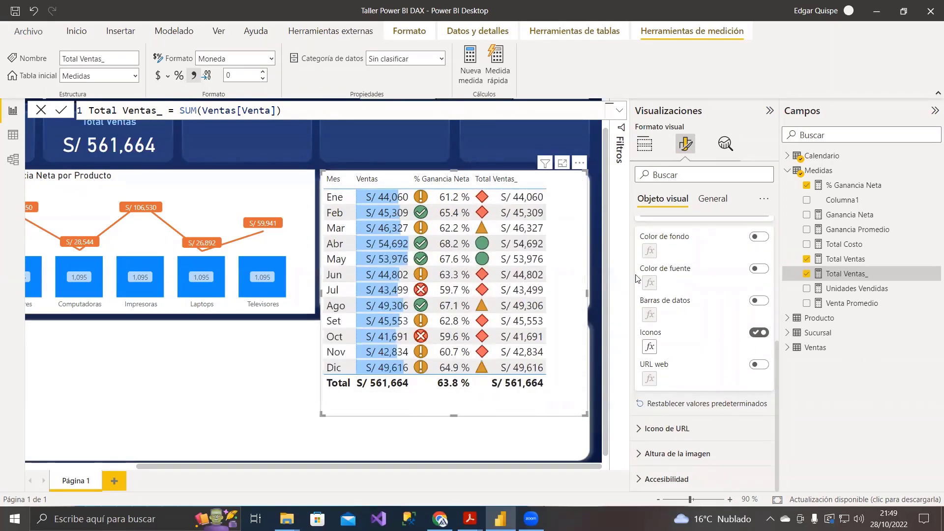
Step: Open the Total Ventas_ icon rules and base them on the % Ganancia Neta measure
{"action": "left_click", "coordinate": [649, 347]}
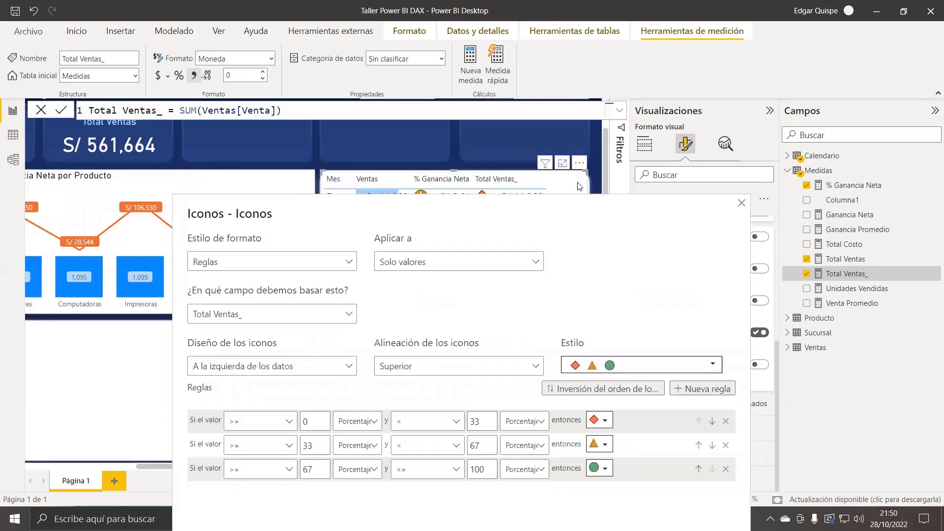
{"action": "left_click", "coordinate": [346, 197]}
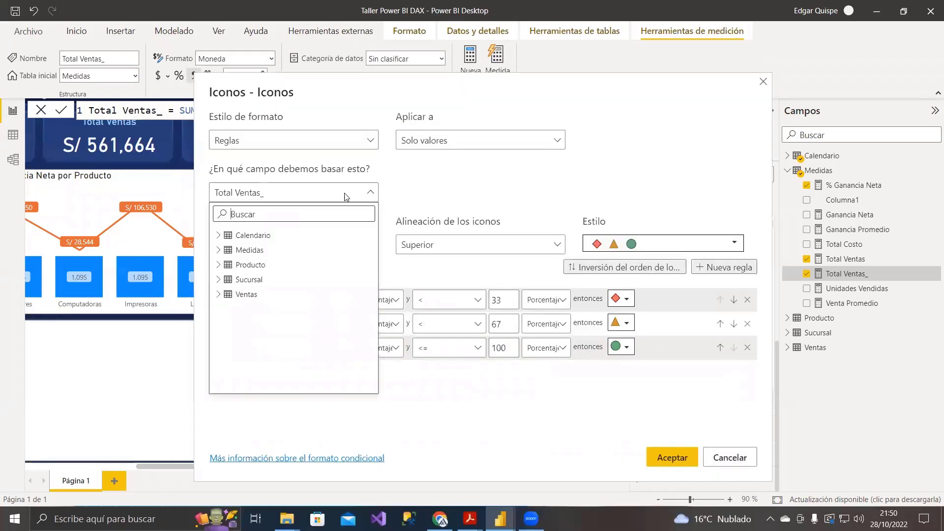
{"action": "left_click", "coordinate": [219, 250]}
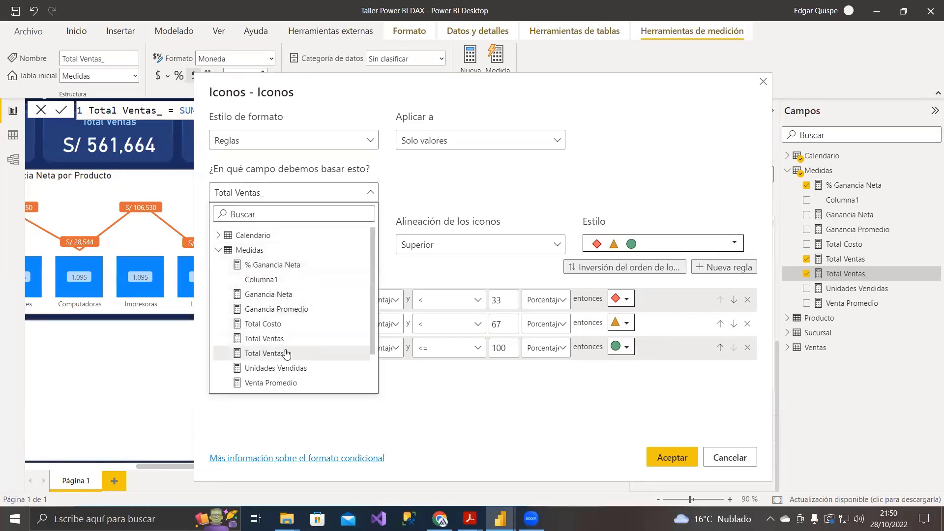
{"action": "scroll", "coordinate": [287, 350], "scroll_direction": "down", "scroll_amount": 1}
{"action": "left_click", "coordinate": [270, 239]}
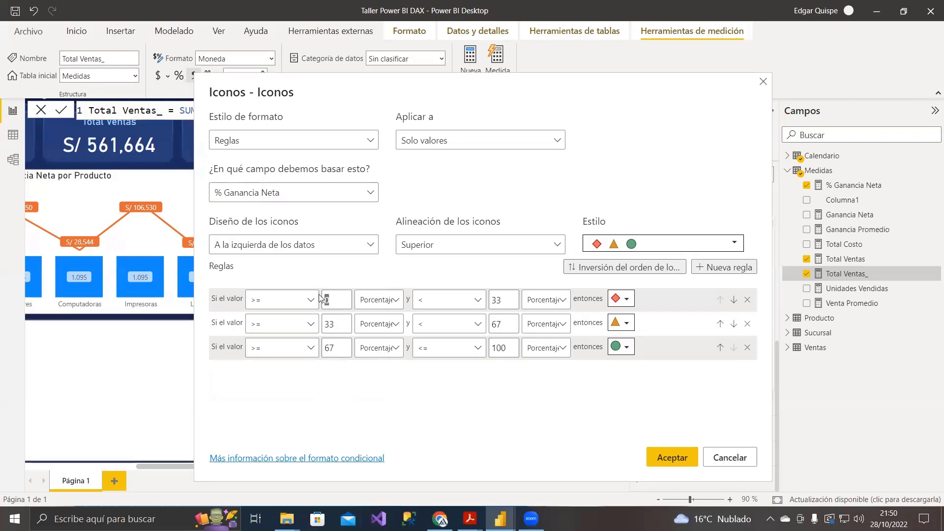
Step: Set the first rule's lower limit to -10 and change the lower limit type of all three rules to Número
{"action": "key", "text": "BackSpace"}
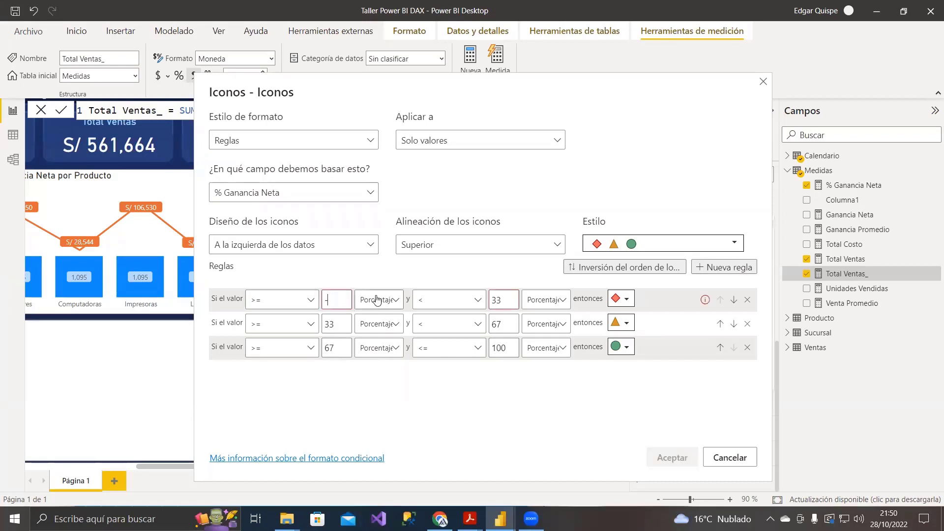
{"action": "type", "text": "-10"}
{"action": "left_click", "coordinate": [376, 299]}
{"action": "left_click", "coordinate": [373, 320]}
{"action": "left_click", "coordinate": [388, 325]}
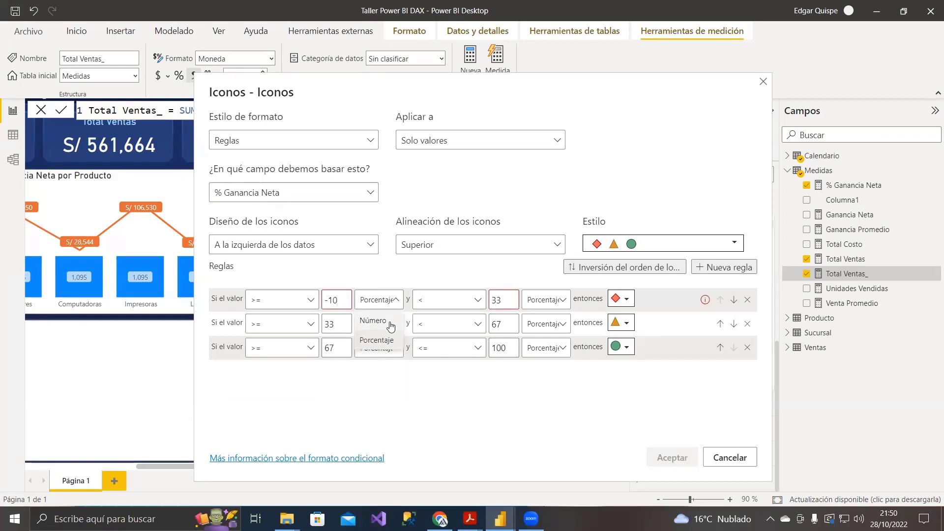
{"action": "left_click", "coordinate": [373, 344]}
{"action": "left_click", "coordinate": [378, 347]}
{"action": "left_click", "coordinate": [373, 367]}
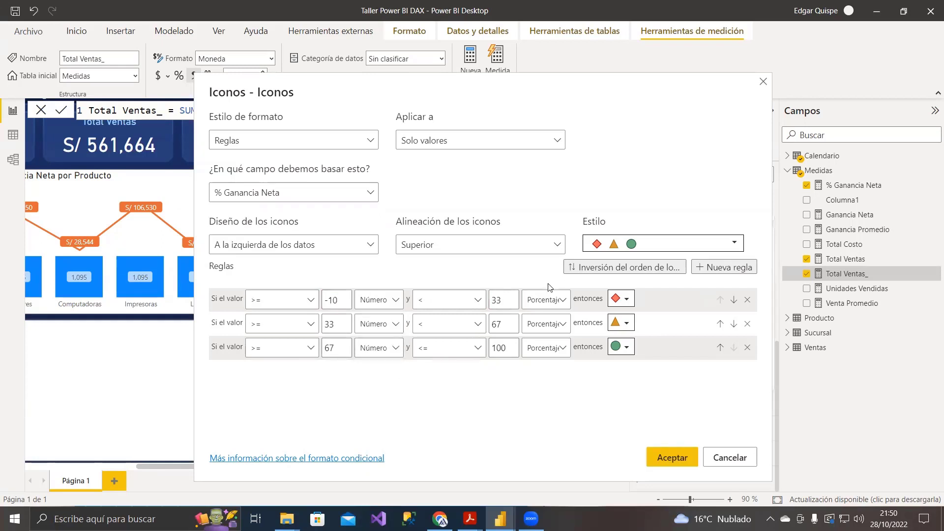
Step: Change the upper limit type of all three icon rules to Número
{"action": "left_click", "coordinate": [553, 299]}
{"action": "left_click", "coordinate": [546, 322]}
{"action": "left_click", "coordinate": [545, 323]}
{"action": "left_click", "coordinate": [541, 343]}
{"action": "left_click", "coordinate": [548, 348]}
{"action": "left_click", "coordinate": [552, 374]}
Step: Set the first rule's upper limit to 0.6 and the second rule's range from 0.6 to 0.65
{"action": "left_click_drag", "start_coordinate": [505, 299], "coordinate": [488, 299]}
{"action": "type", "text": "0.9"}
{"action": "key", "text": "BackSpace"}
{"action": "left_click_drag", "start_coordinate": [347, 323], "coordinate": [288, 322]}
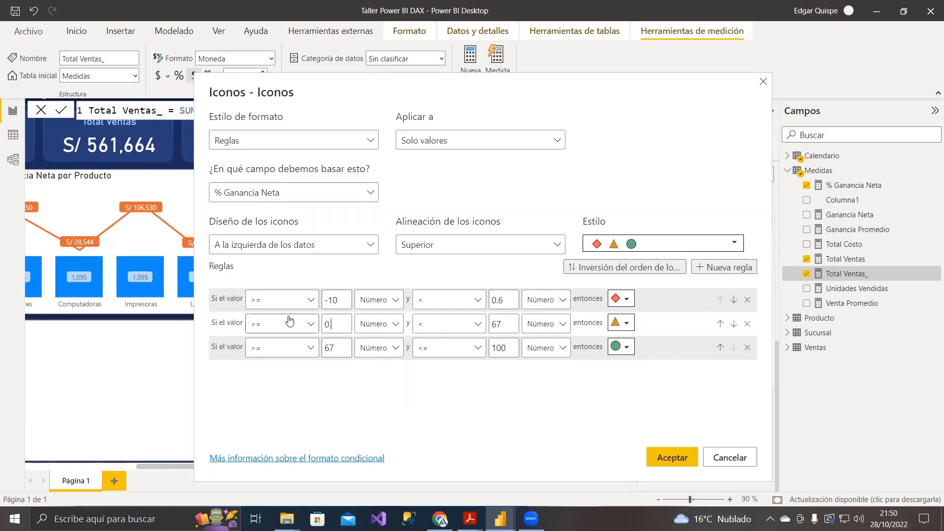
{"action": "type", "text": "0.6"}
{"action": "left_click_drag", "start_coordinate": [509, 324], "coordinate": [476, 320]}
{"action": "type", "text": "0.65"}
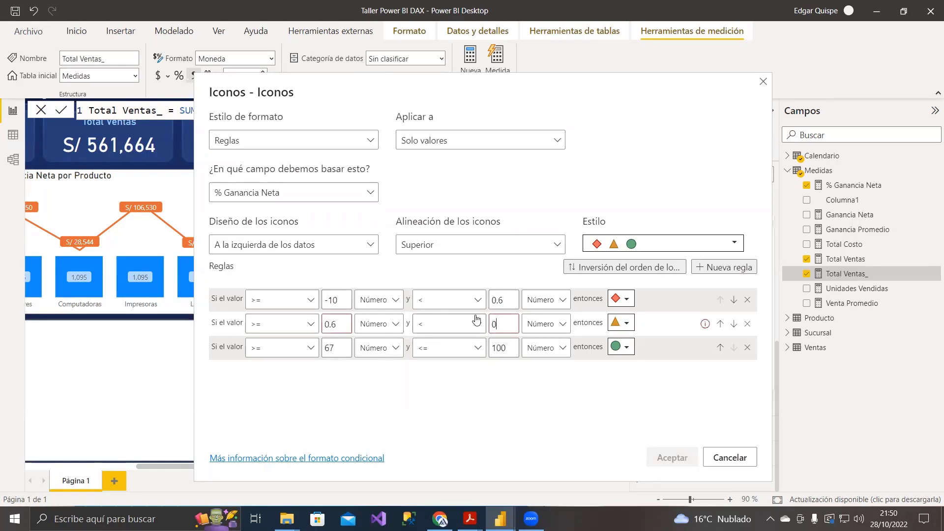
Step: Assign the red circled cross, amber circled exclamation mark and green circled check to the three rules in order
{"action": "left_click", "coordinate": [621, 299]}
{"action": "left_click", "coordinate": [584, 375]}
{"action": "left_click", "coordinate": [621, 323]}
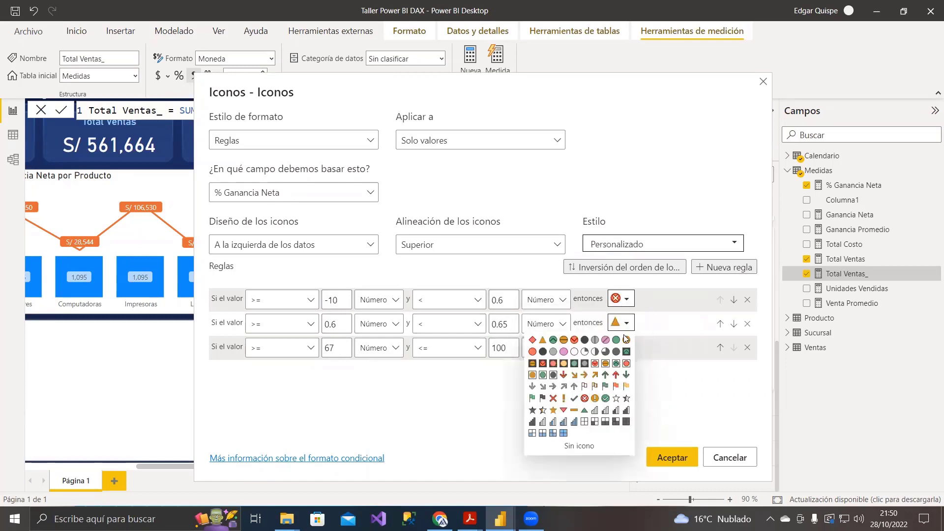
{"action": "left_click", "coordinate": [595, 399]}
{"action": "left_click", "coordinate": [622, 347]}
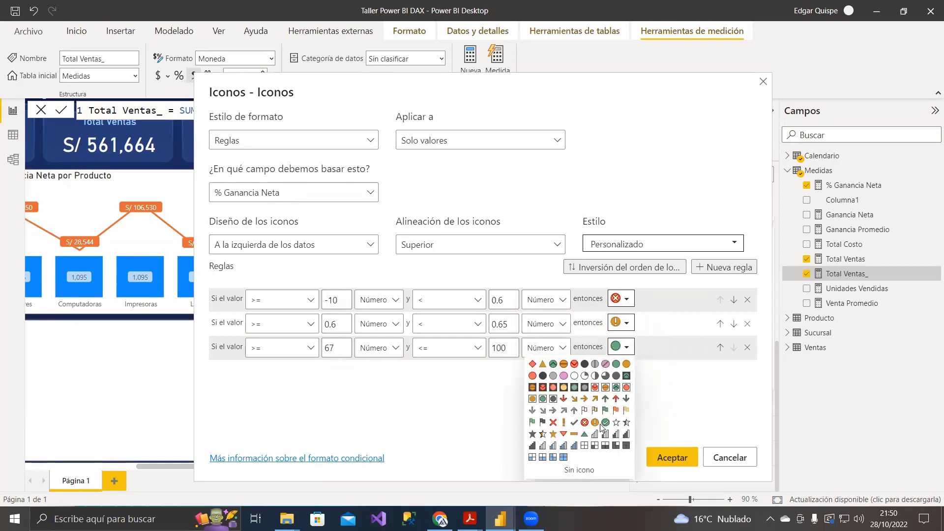
{"action": "left_click", "coordinate": [605, 423]}
Step: Set the third rule's range from 0.65 to 100 and apply the icon rules
{"action": "double_click", "coordinate": [329, 348]}
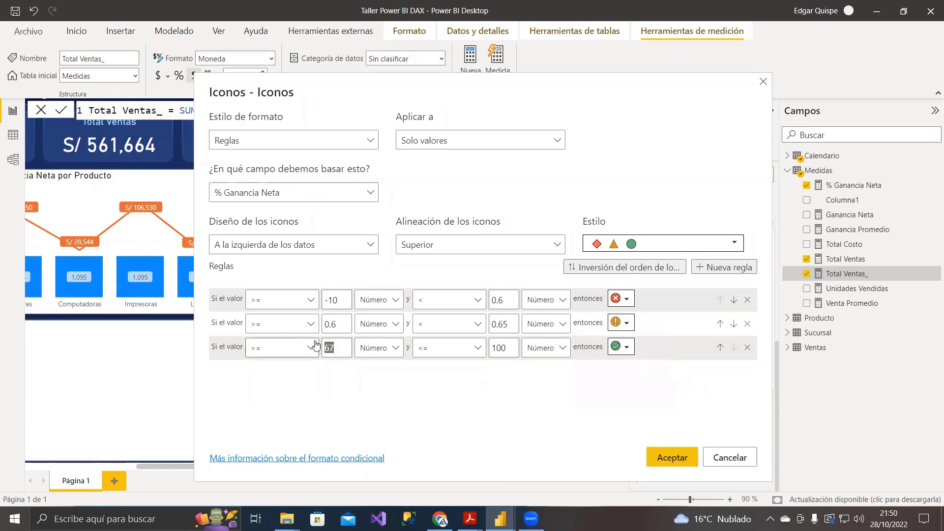
{"action": "type", "text": "0.65"}
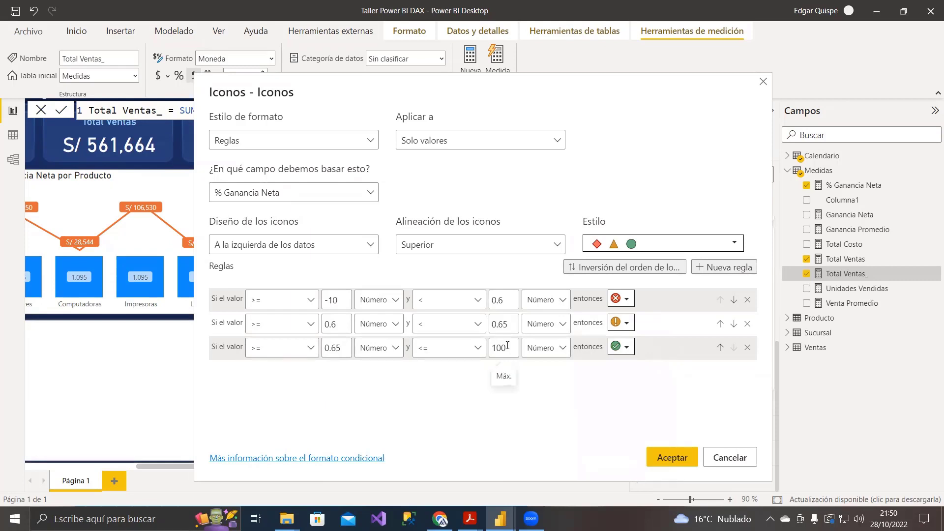
{"action": "double_click", "coordinate": [502, 347]}
{"action": "type", "text": "10"}
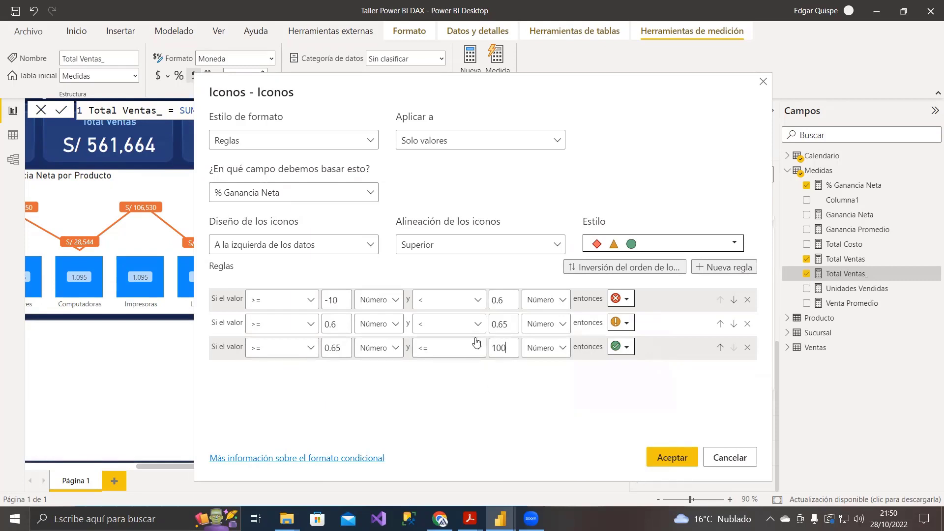
{"action": "left_click", "coordinate": [666, 457]}
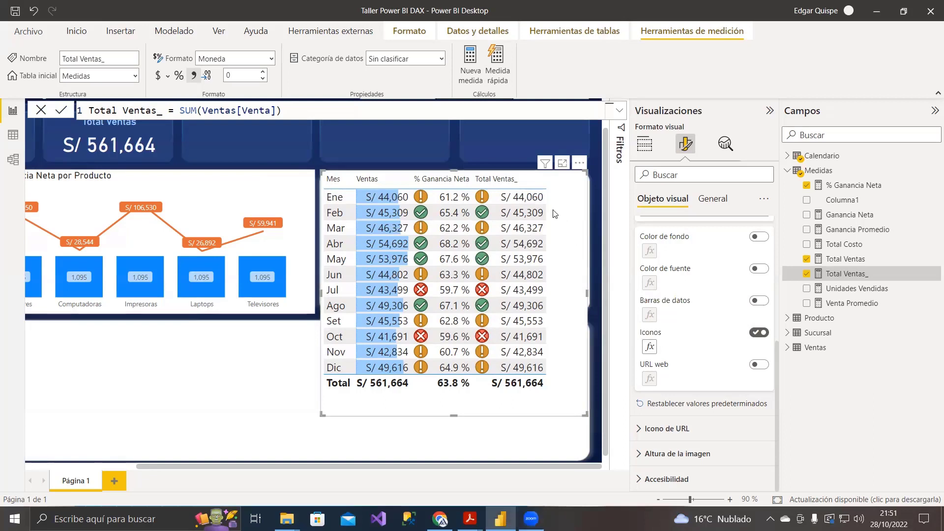
Step: Widen the monthly table toward the product chart and add Ganancia Promedio as its last column
{"action": "left_click_drag", "start_coordinate": [322, 293], "coordinate": [264, 293]}
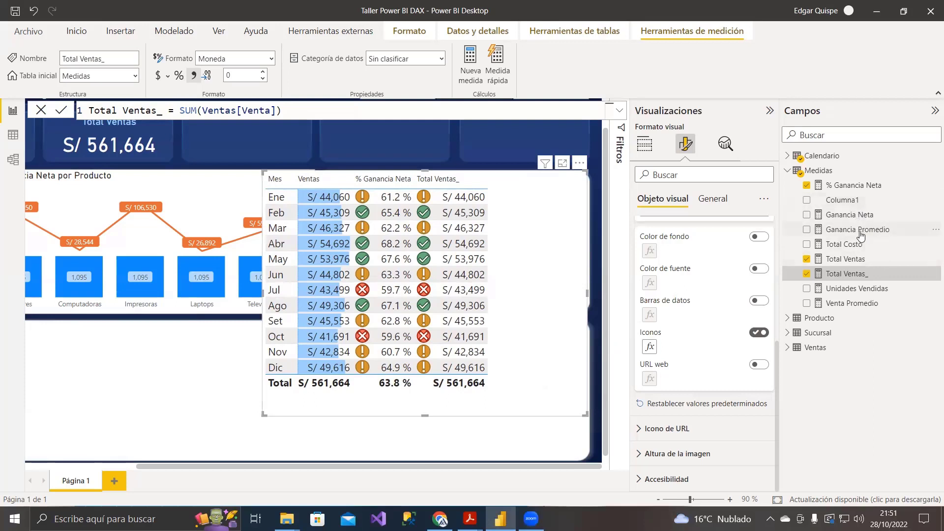
{"action": "left_click_drag", "start_coordinate": [860, 238], "coordinate": [512, 276]}
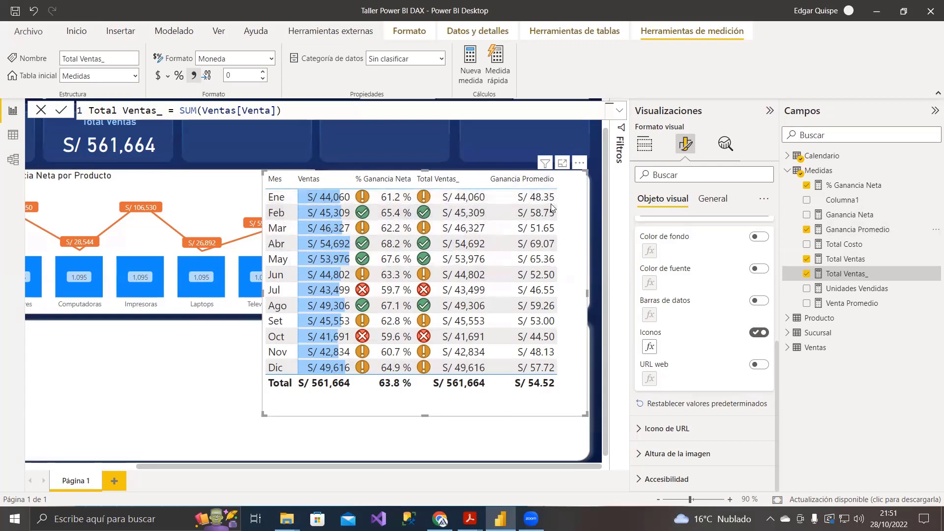
Step: Format the Ganancia Promedio column's values with centered alignment and 1 decimal place
{"action": "scroll", "coordinate": [663, 241], "scroll_direction": "up", "scroll_amount": 5}
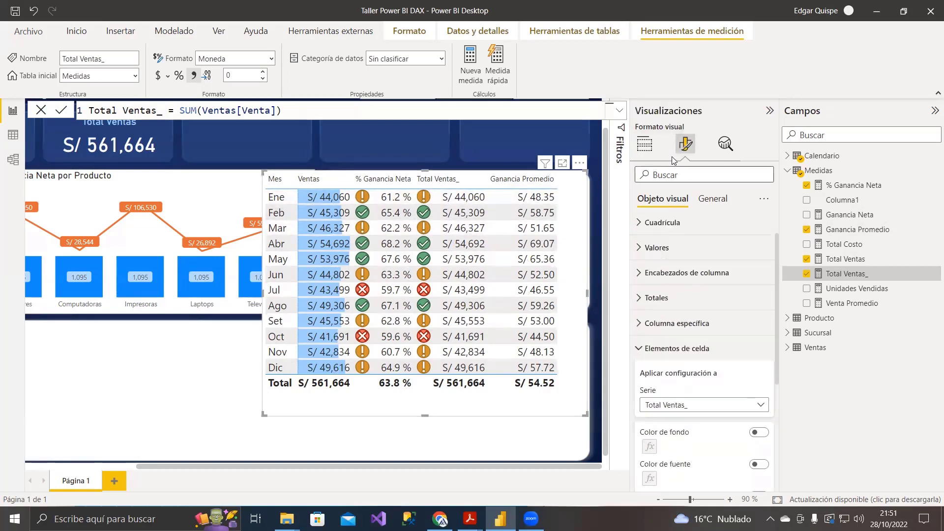
{"action": "left_click", "coordinate": [638, 364]}
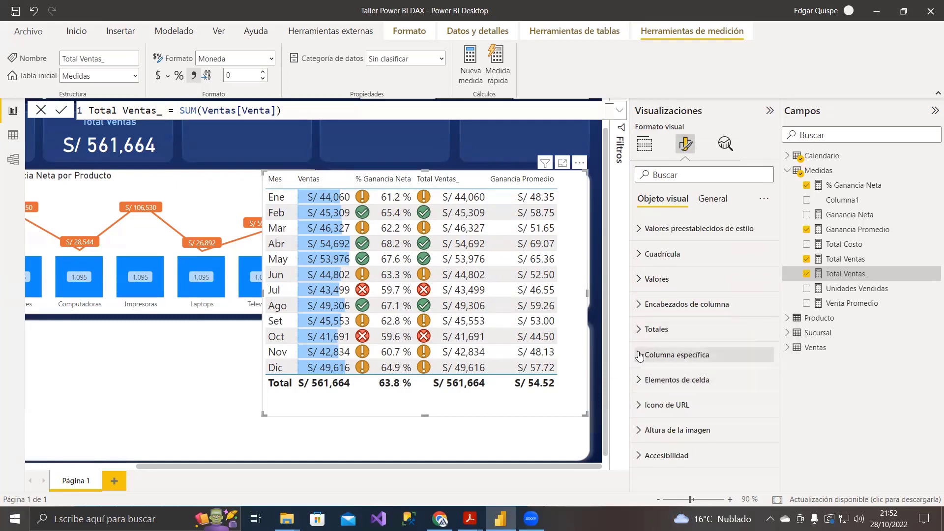
{"action": "left_click", "coordinate": [691, 354]}
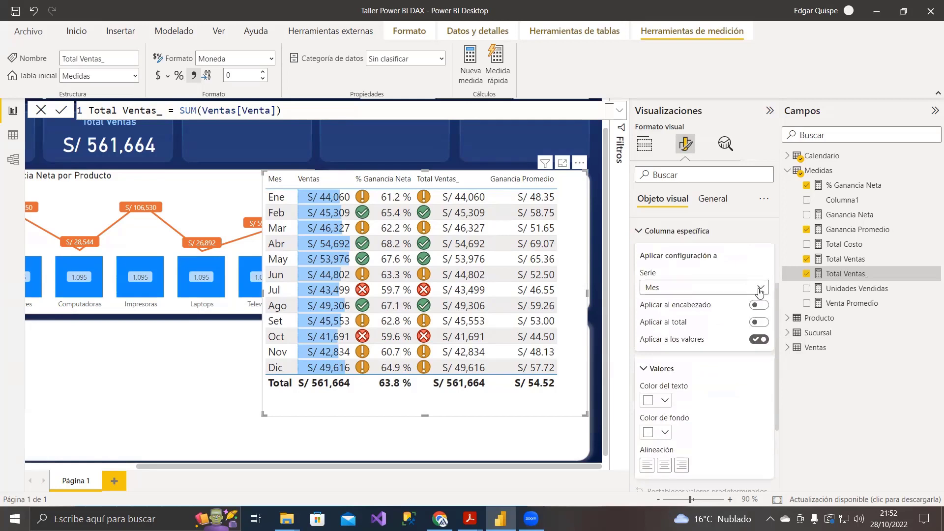
{"action": "left_click", "coordinate": [759, 289]}
{"action": "left_click", "coordinate": [674, 363]}
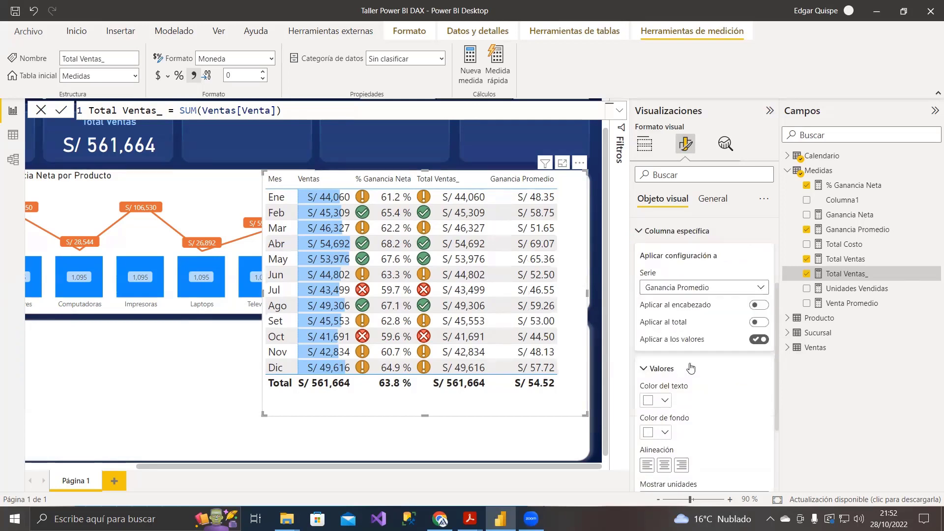
{"action": "scroll", "coordinate": [690, 369], "scroll_direction": "down", "scroll_amount": 3}
{"action": "left_click", "coordinate": [663, 385]}
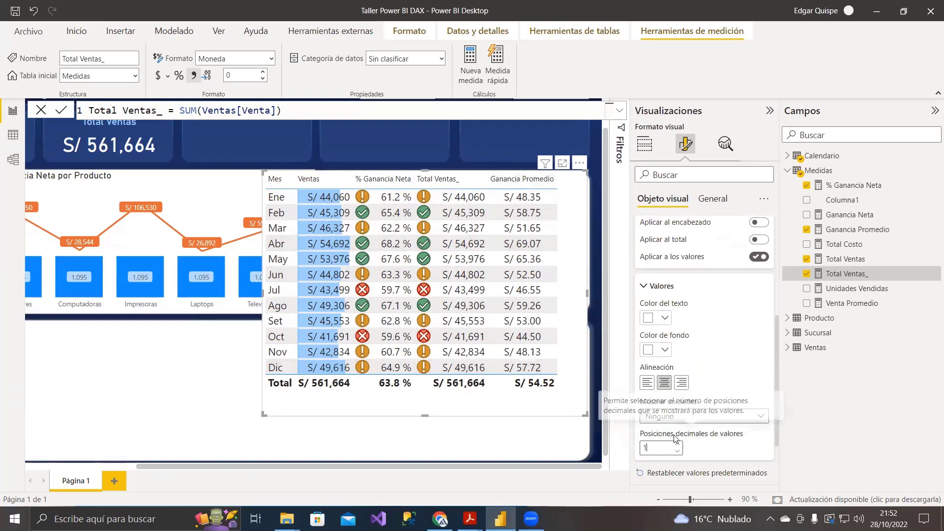
{"action": "type", "text": "1"}
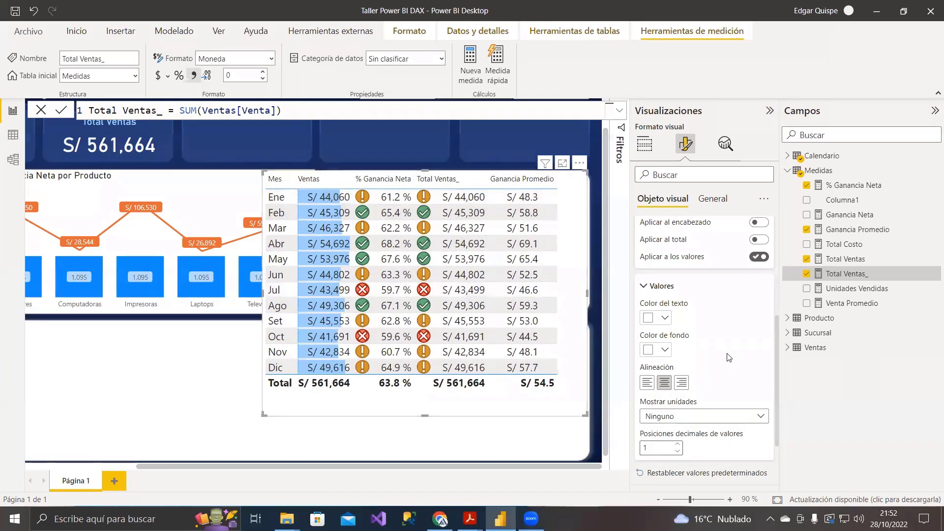
{"action": "scroll", "coordinate": [722, 356], "scroll_direction": "up", "scroll_amount": 3}
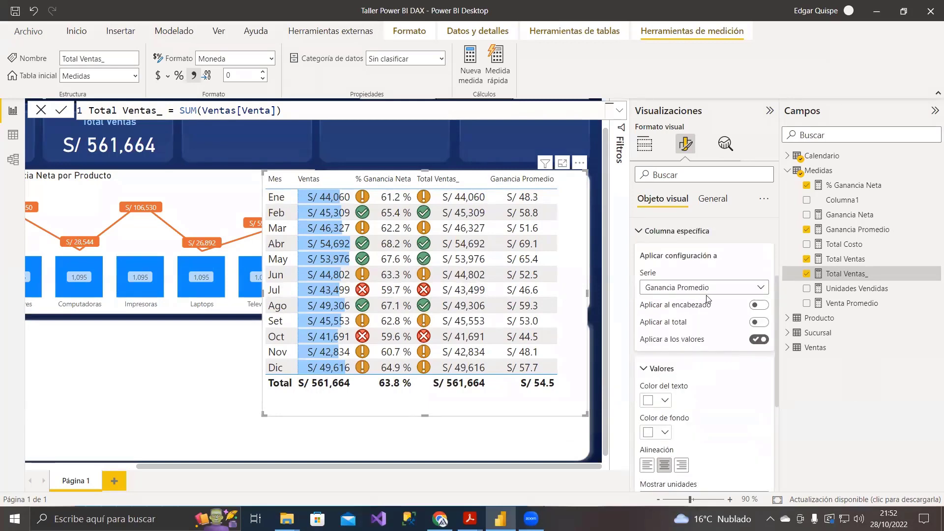